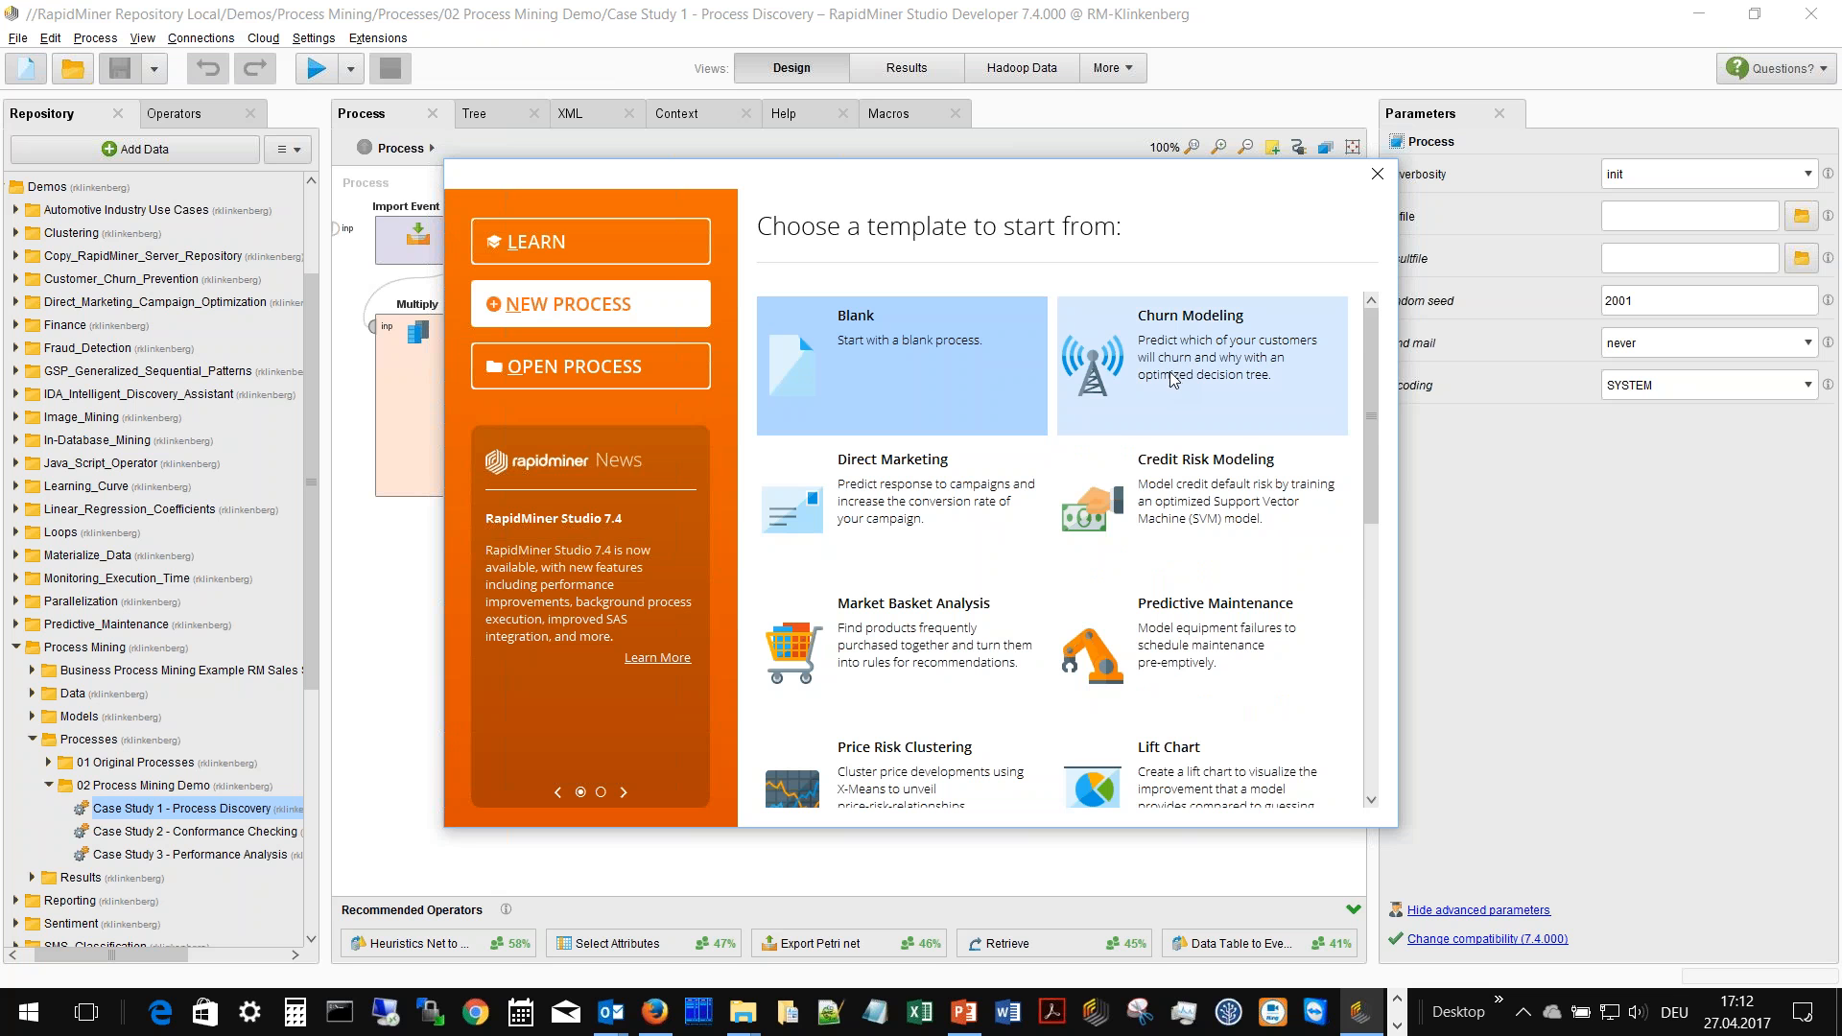
- Start a blank process and add the sample Iris data set, connecting its output to the process result
left_click(898, 341)
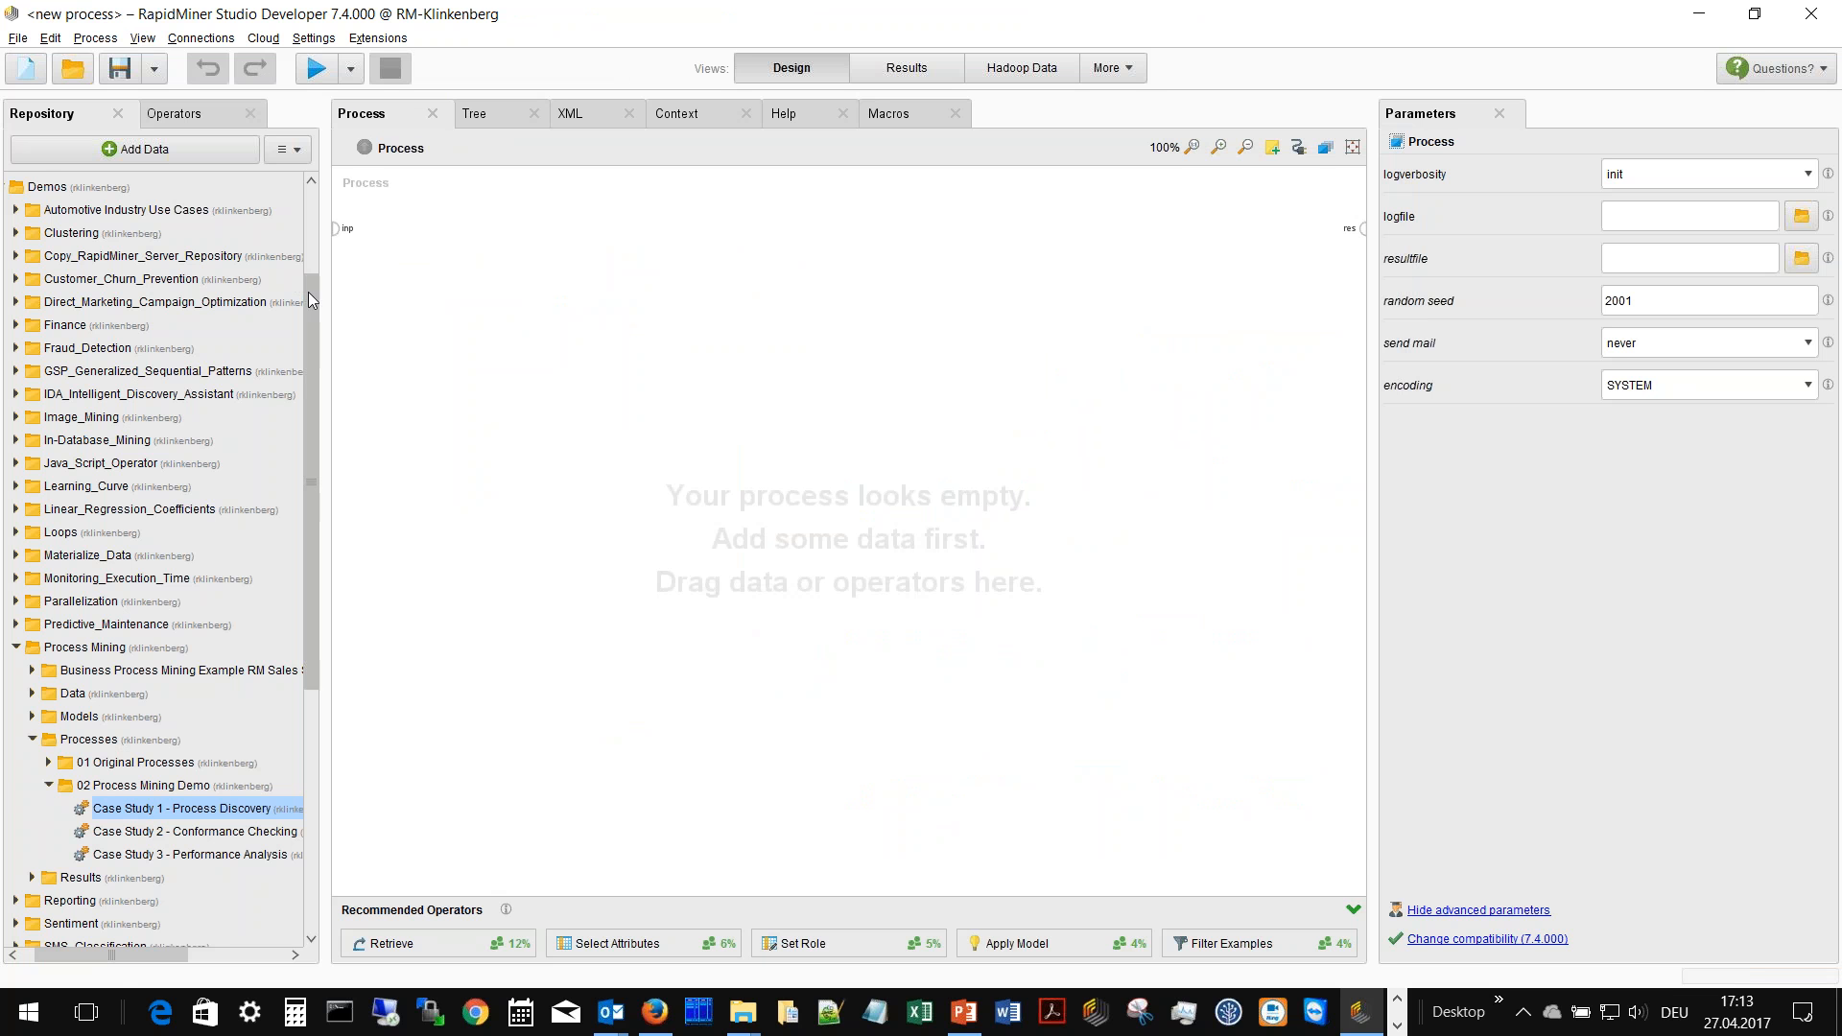
scroll(299, 285, "up", 5)
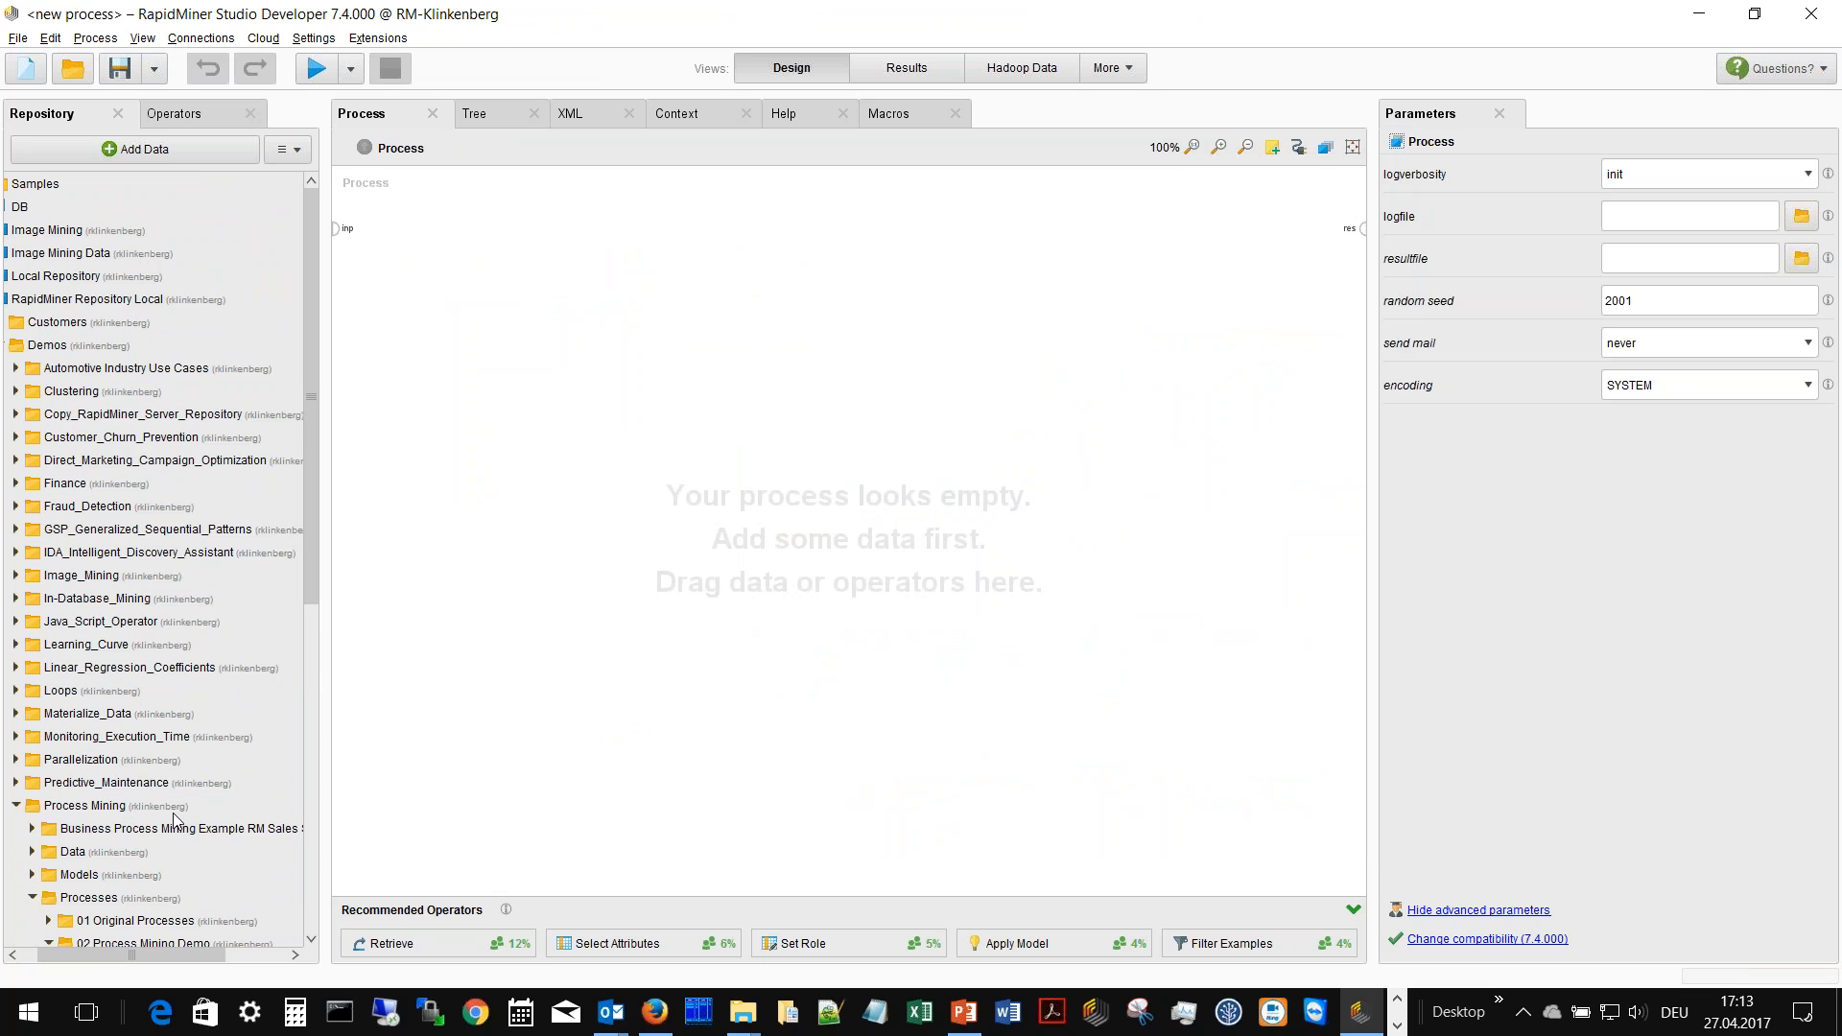
left_click_drag(116, 955, 96, 955)
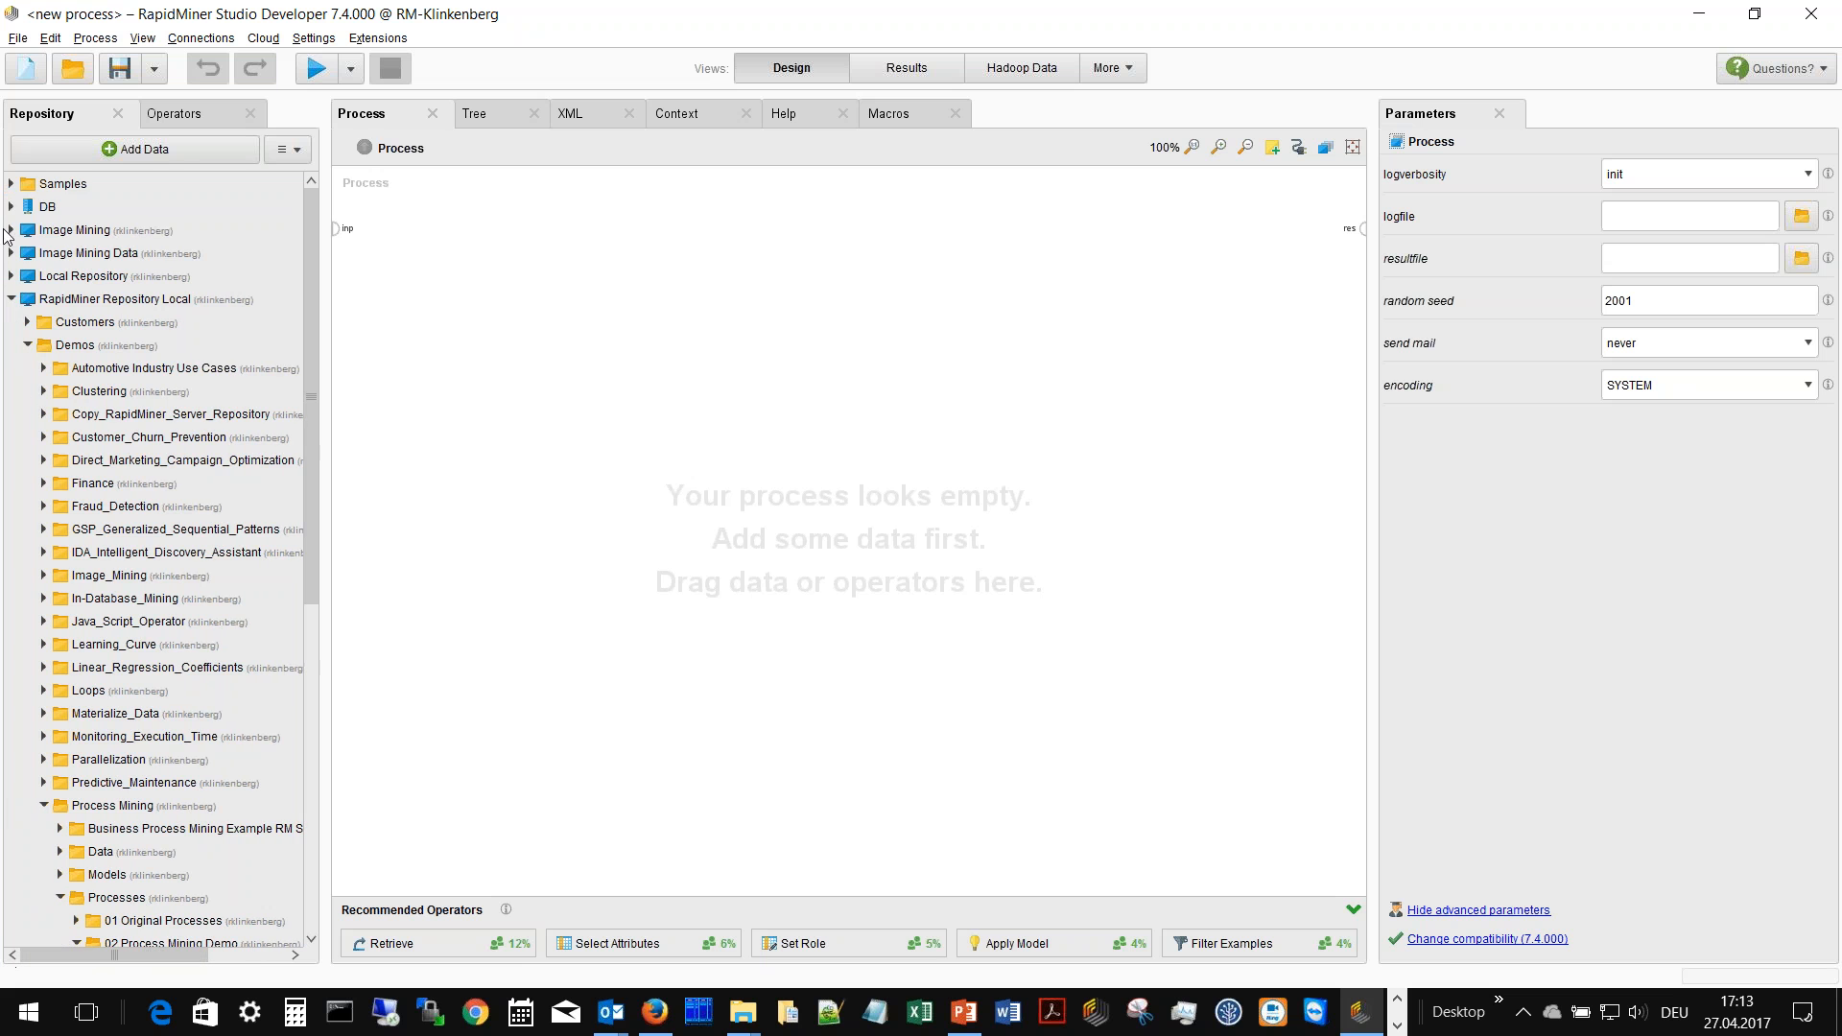
left_click(12, 184)
left_click(27, 207)
left_click(70, 324)
left_click_drag(70, 324, 1364, 229)
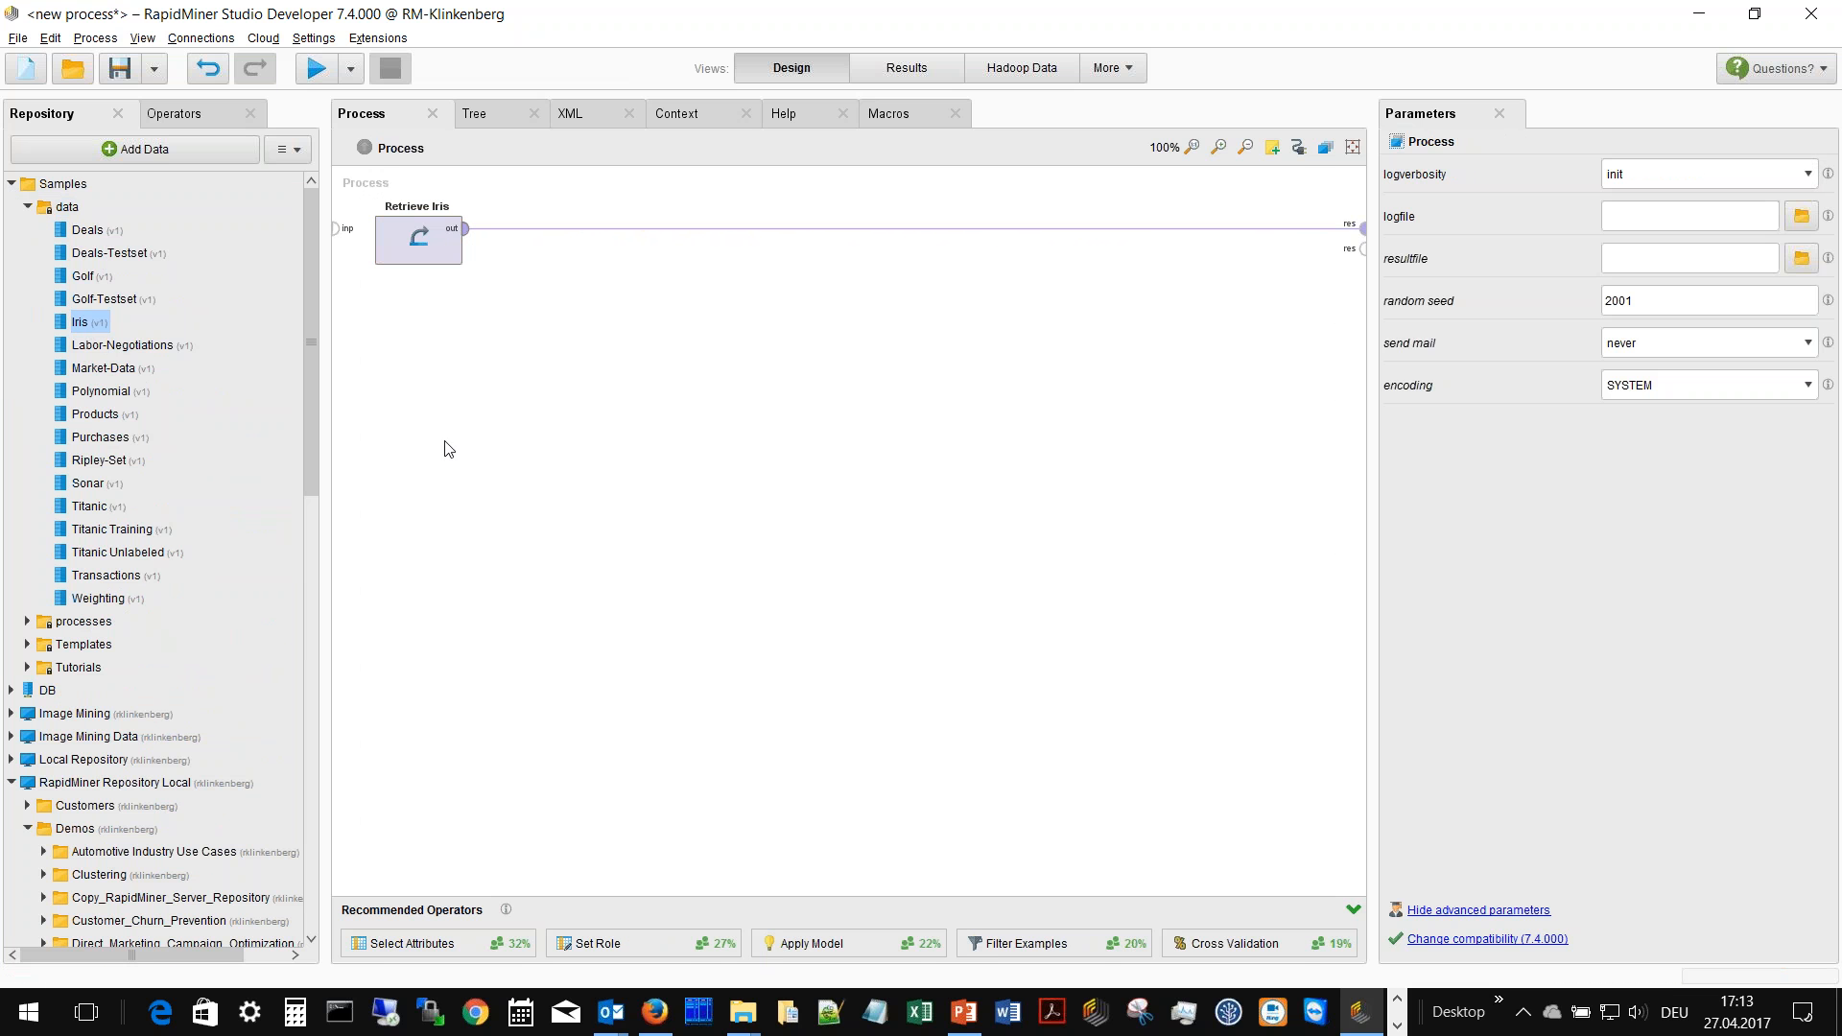
- Run the process and highlight the first values of the id and label columns in the resulting table
left_click(317, 69)
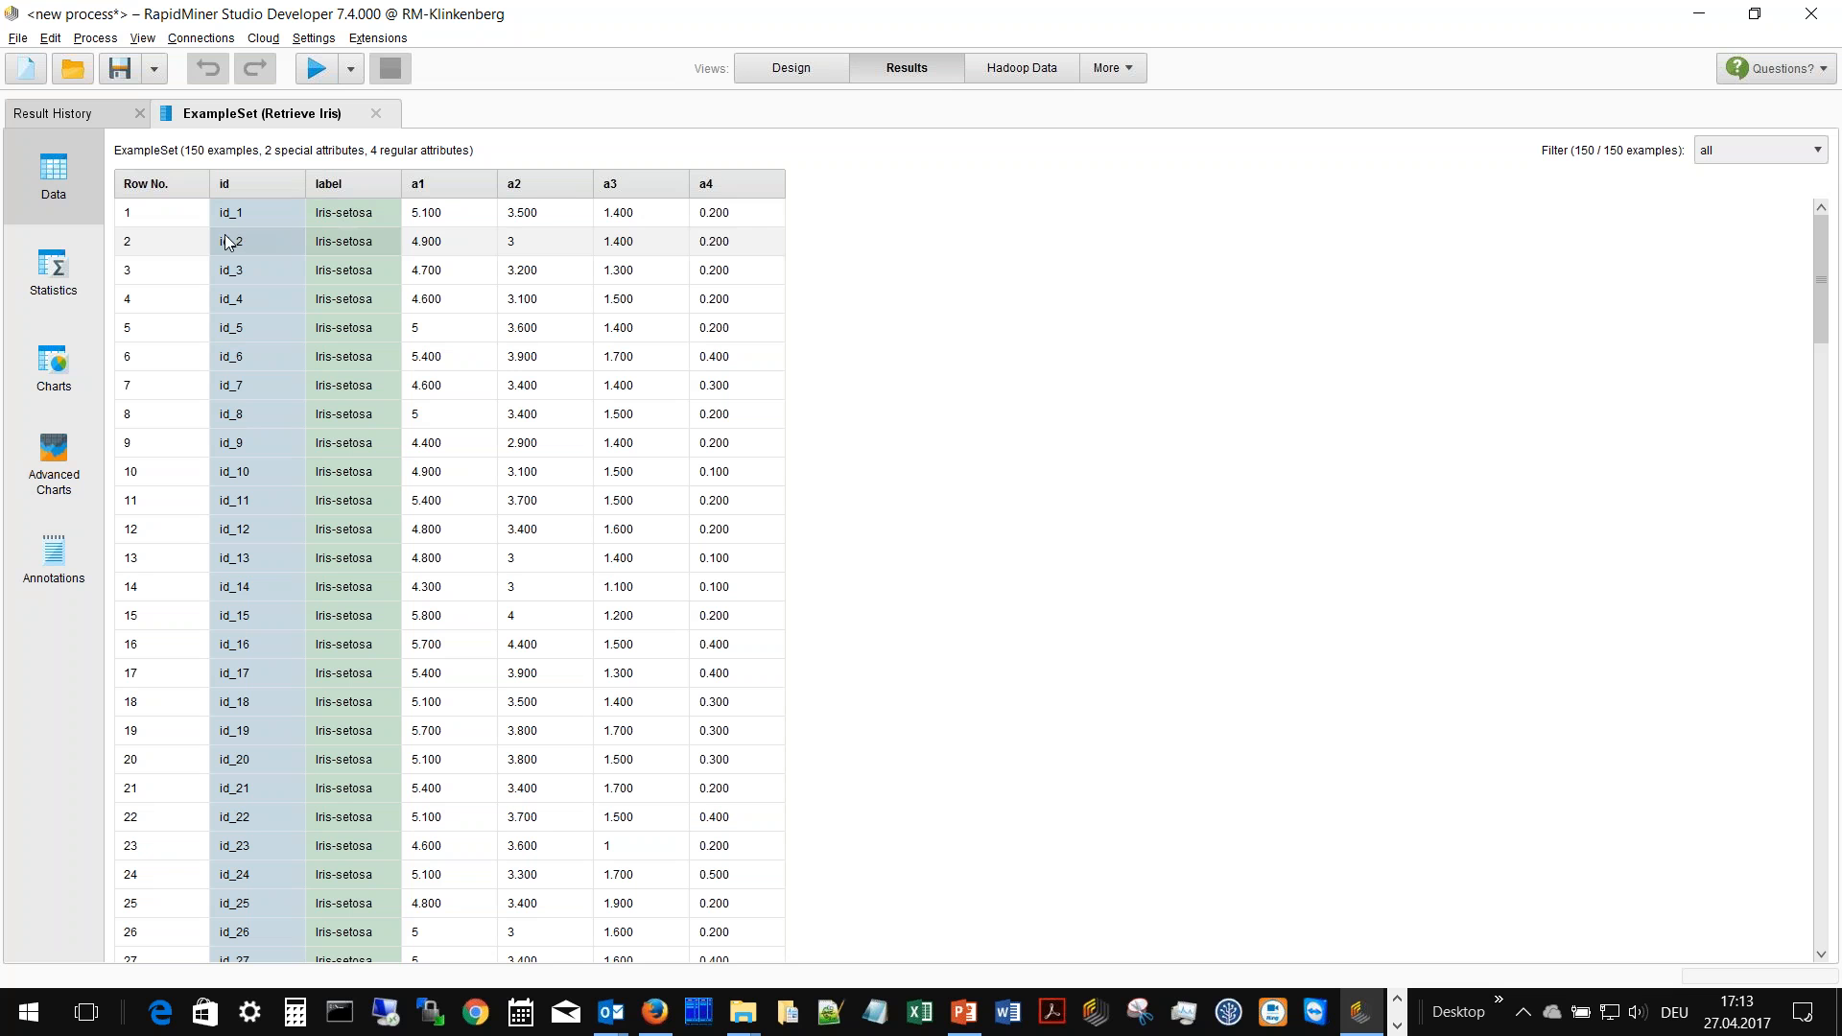
left_click_drag(247, 217, 284, 601)
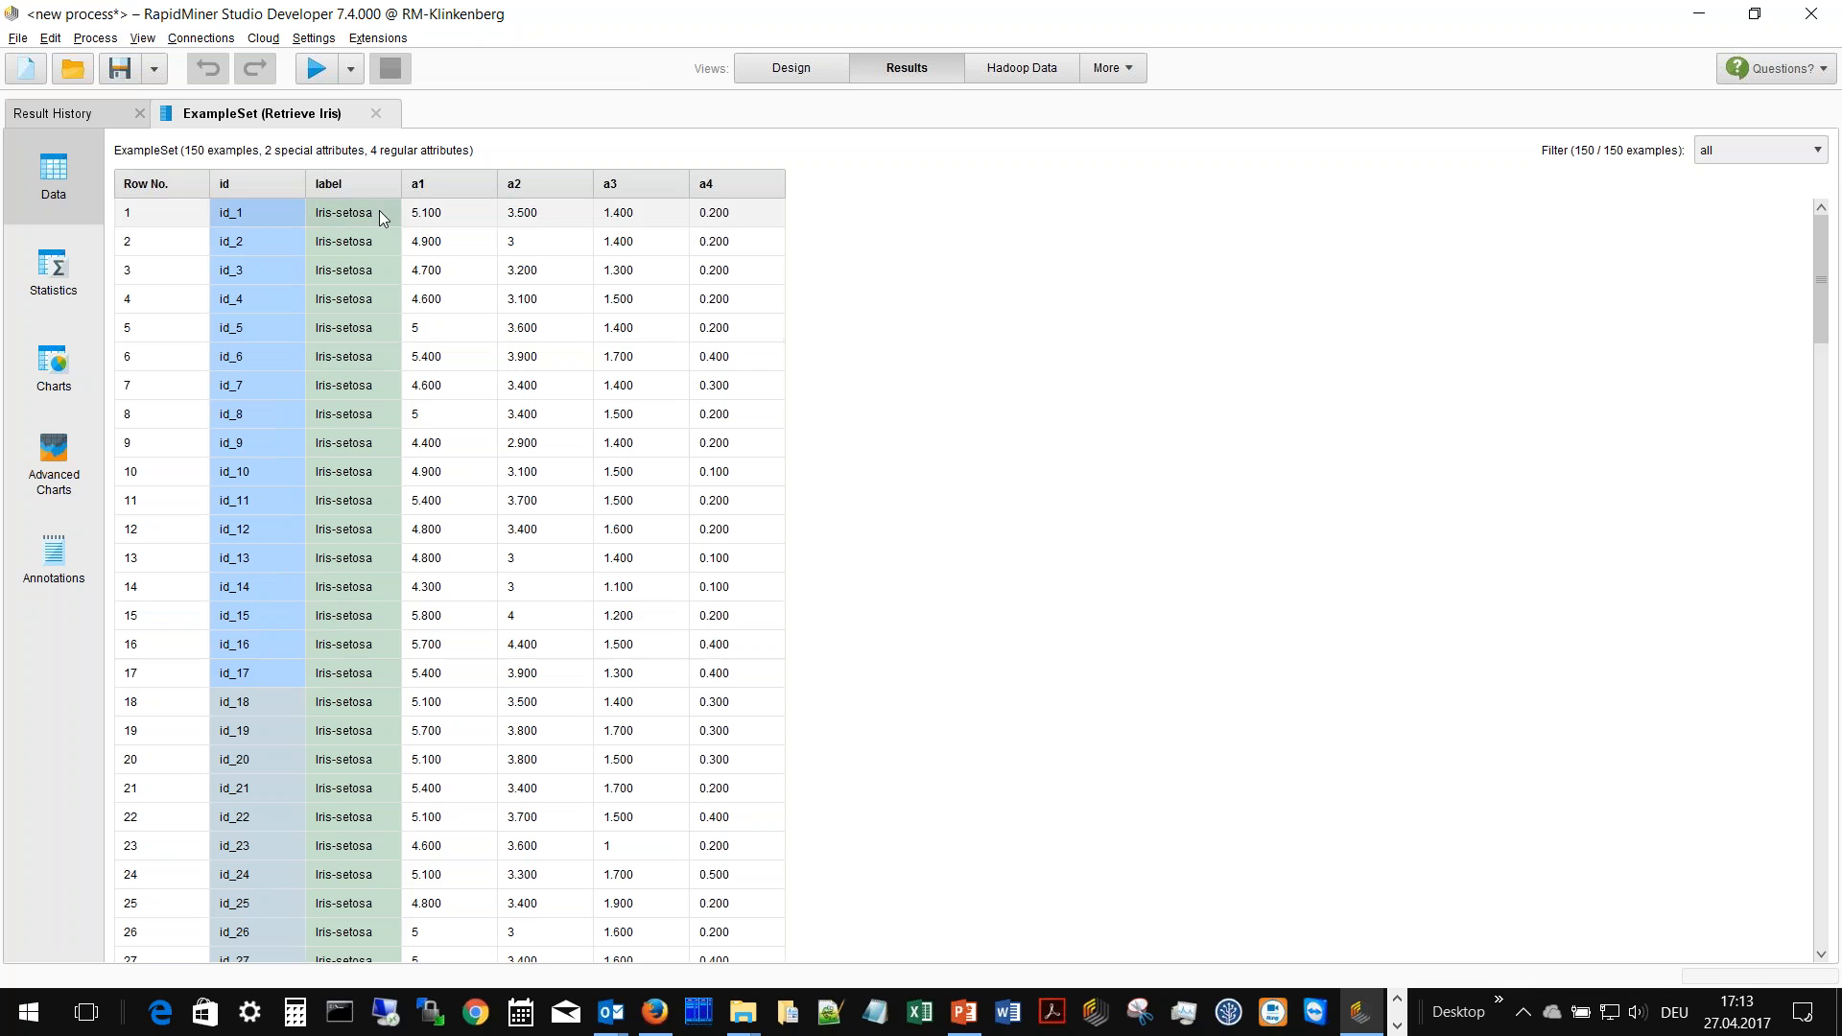
left_click_drag(378, 210, 335, 645)
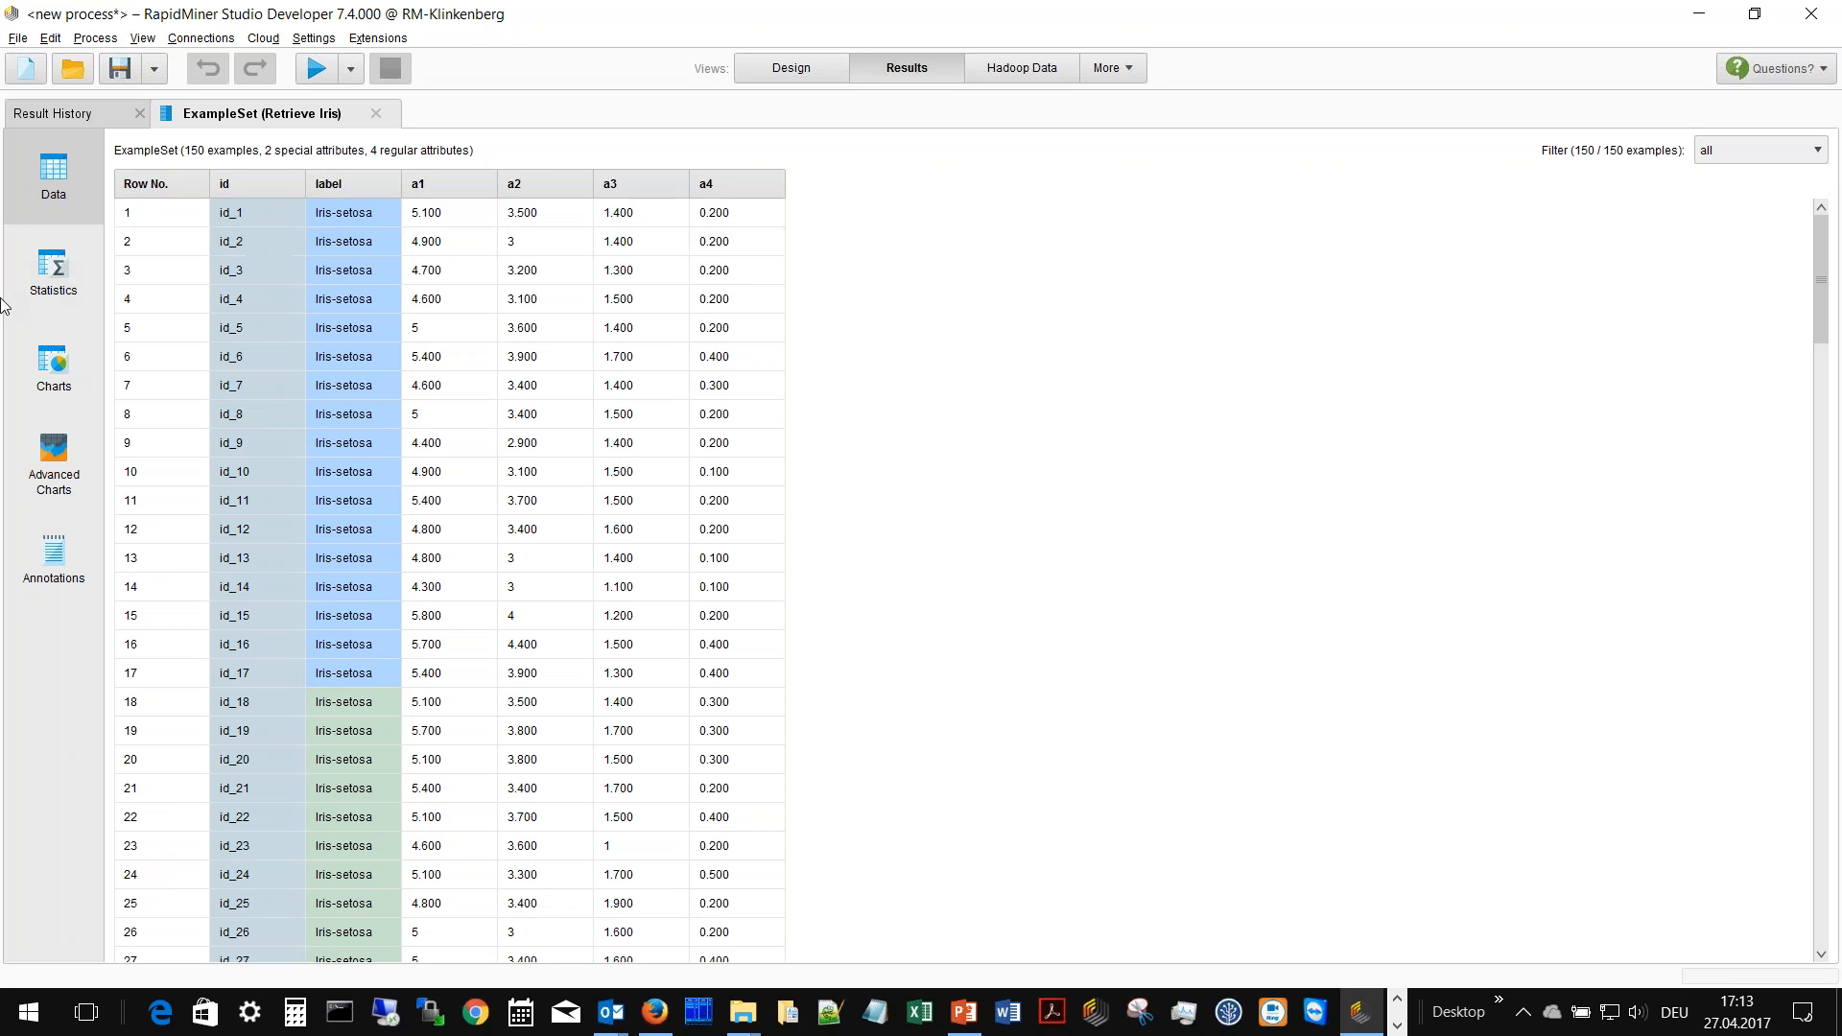
- Review the attribute statistics with the label attribute expanded, and look through the Iris data rows
left_click(44, 288)
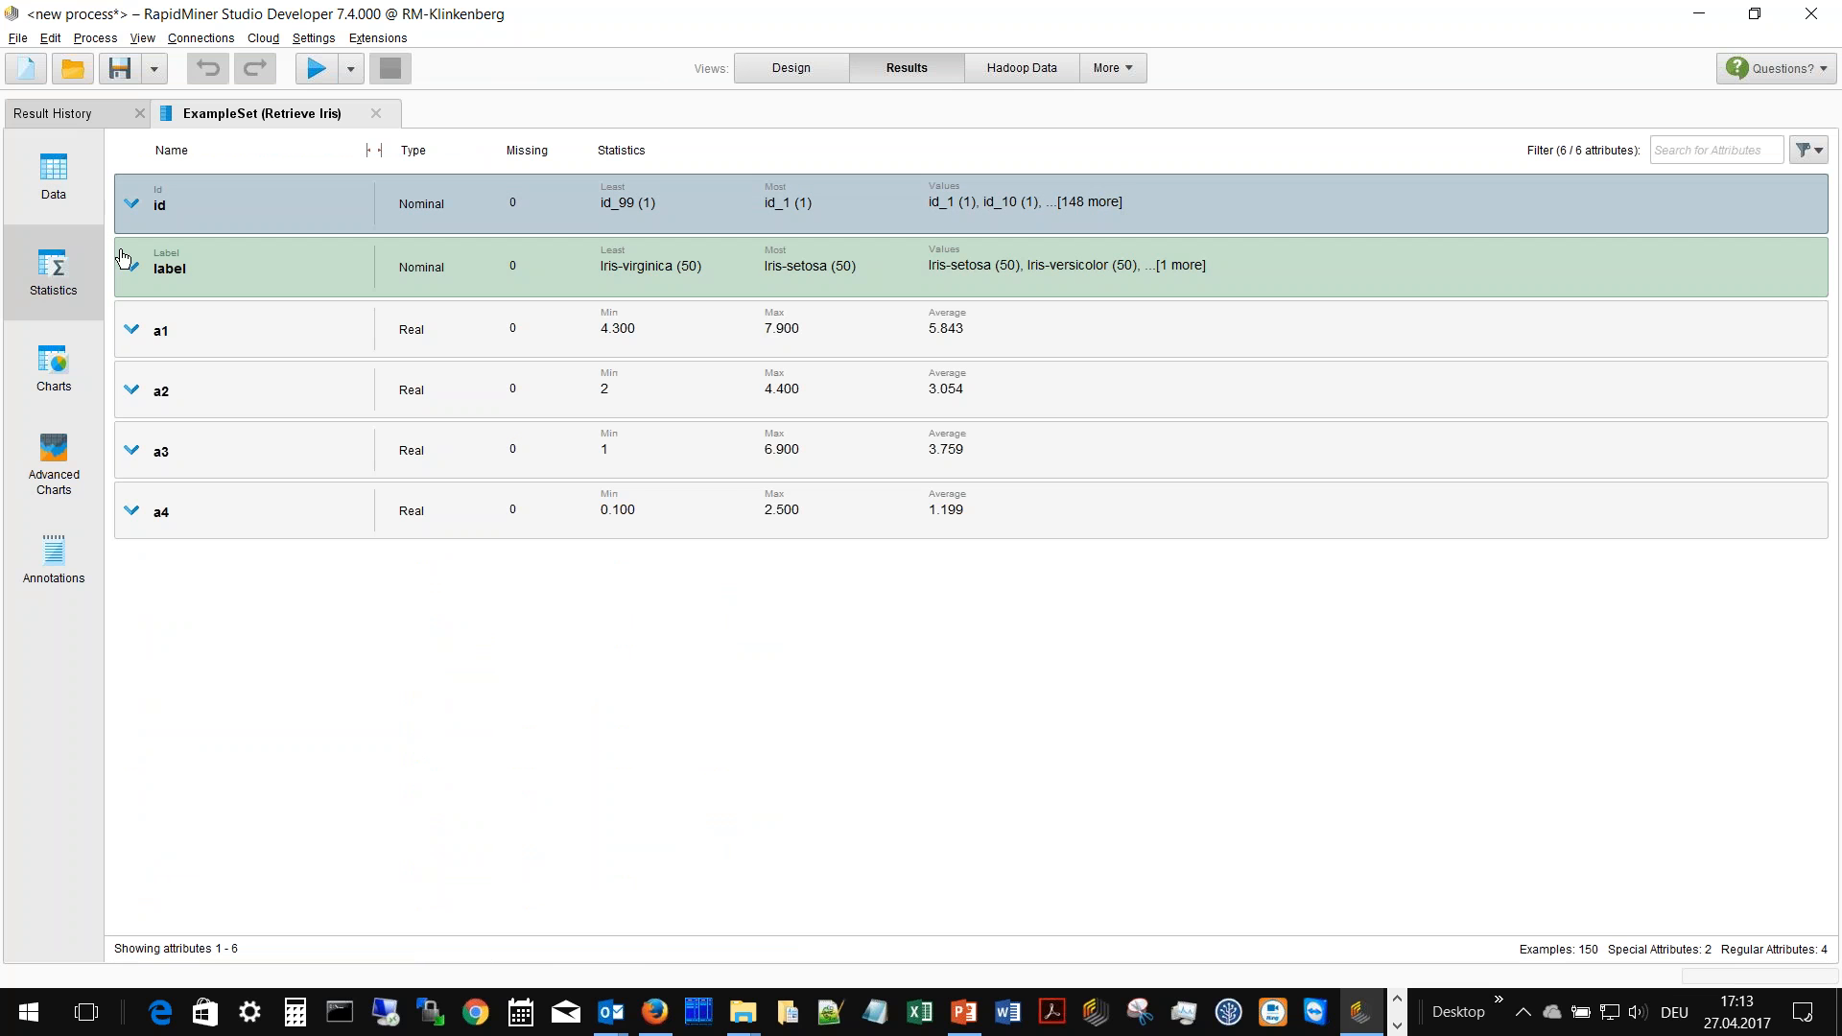
left_click(149, 273)
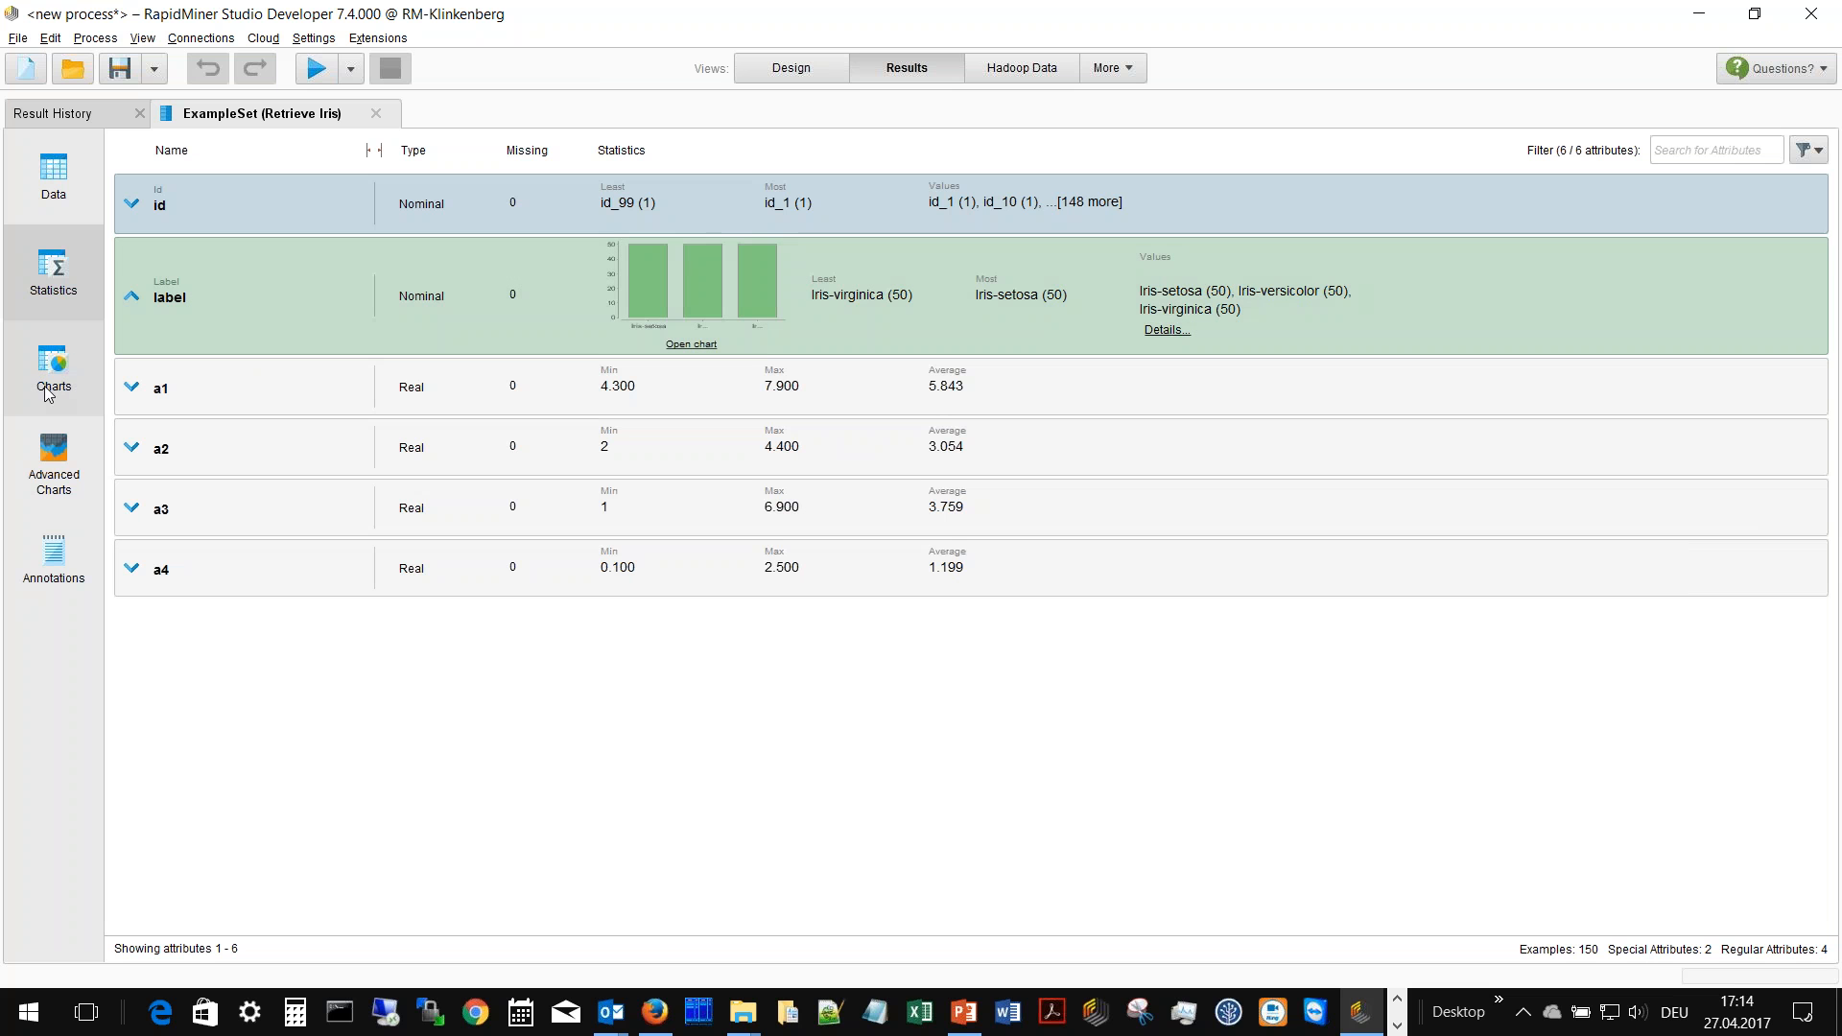
left_click(54, 178)
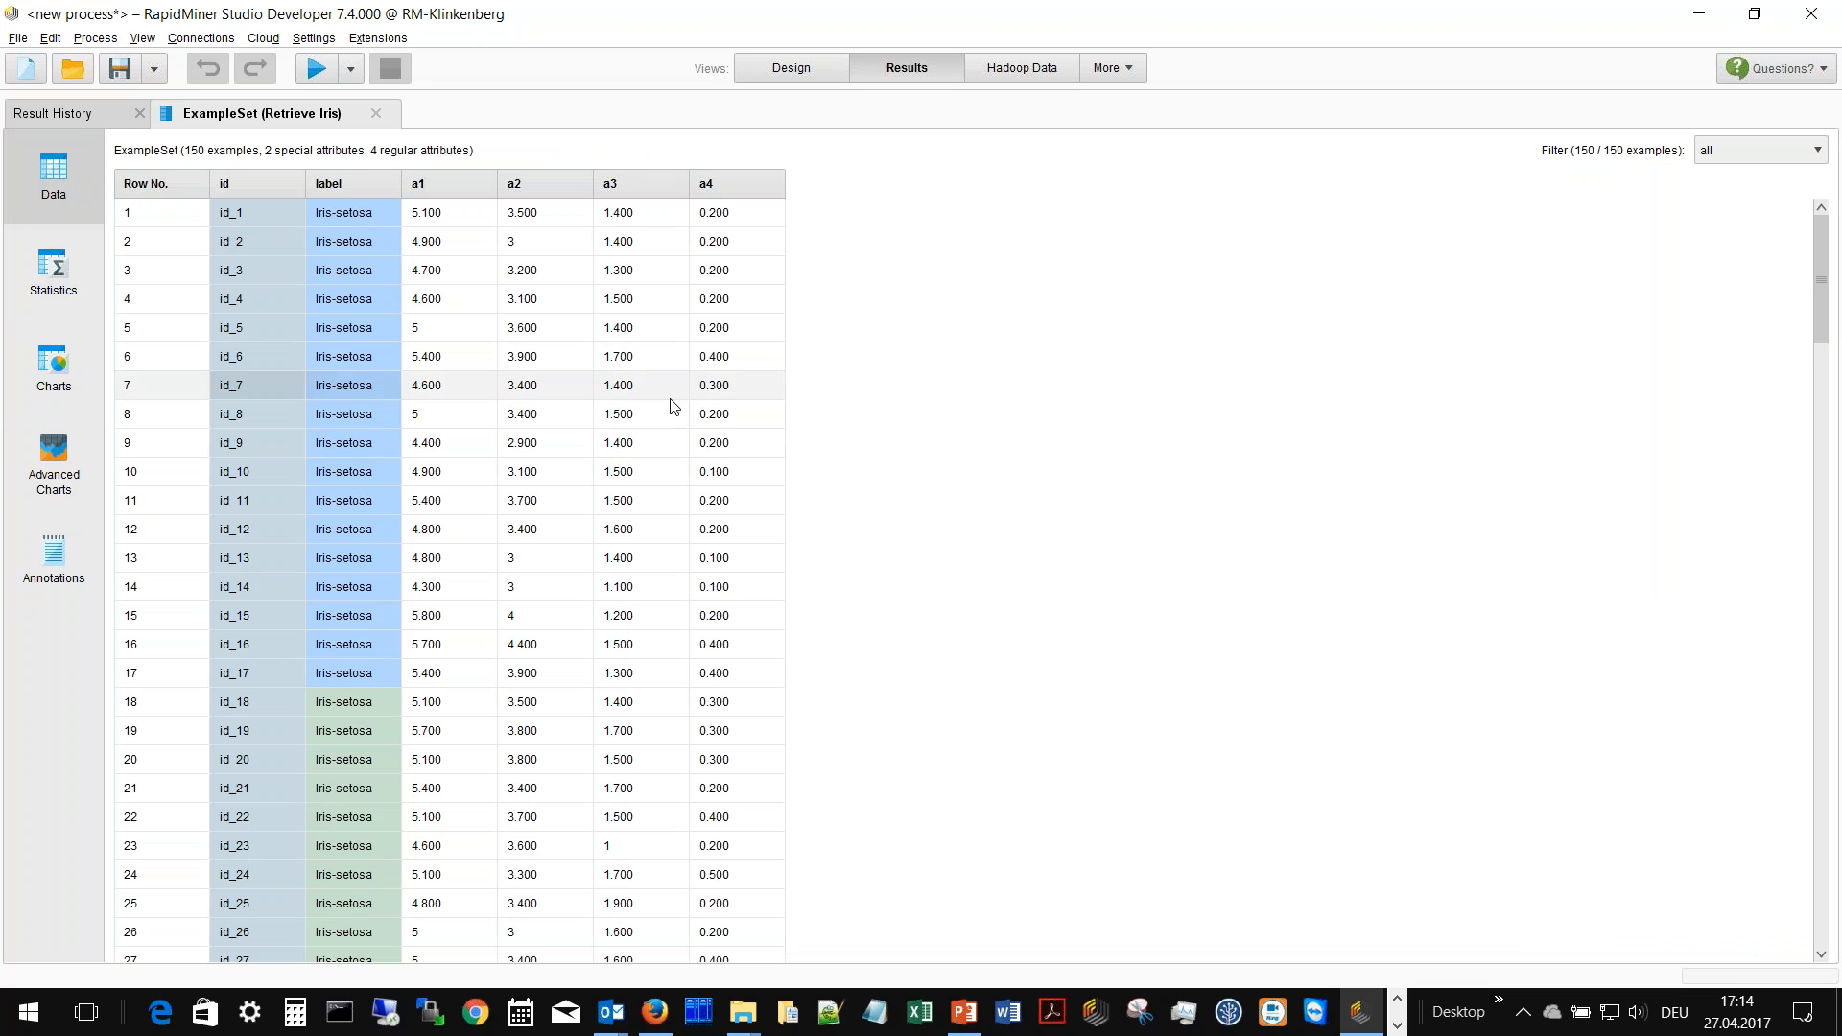
scroll(712, 414, "down", 3)
scroll(712, 414, "down", 4)
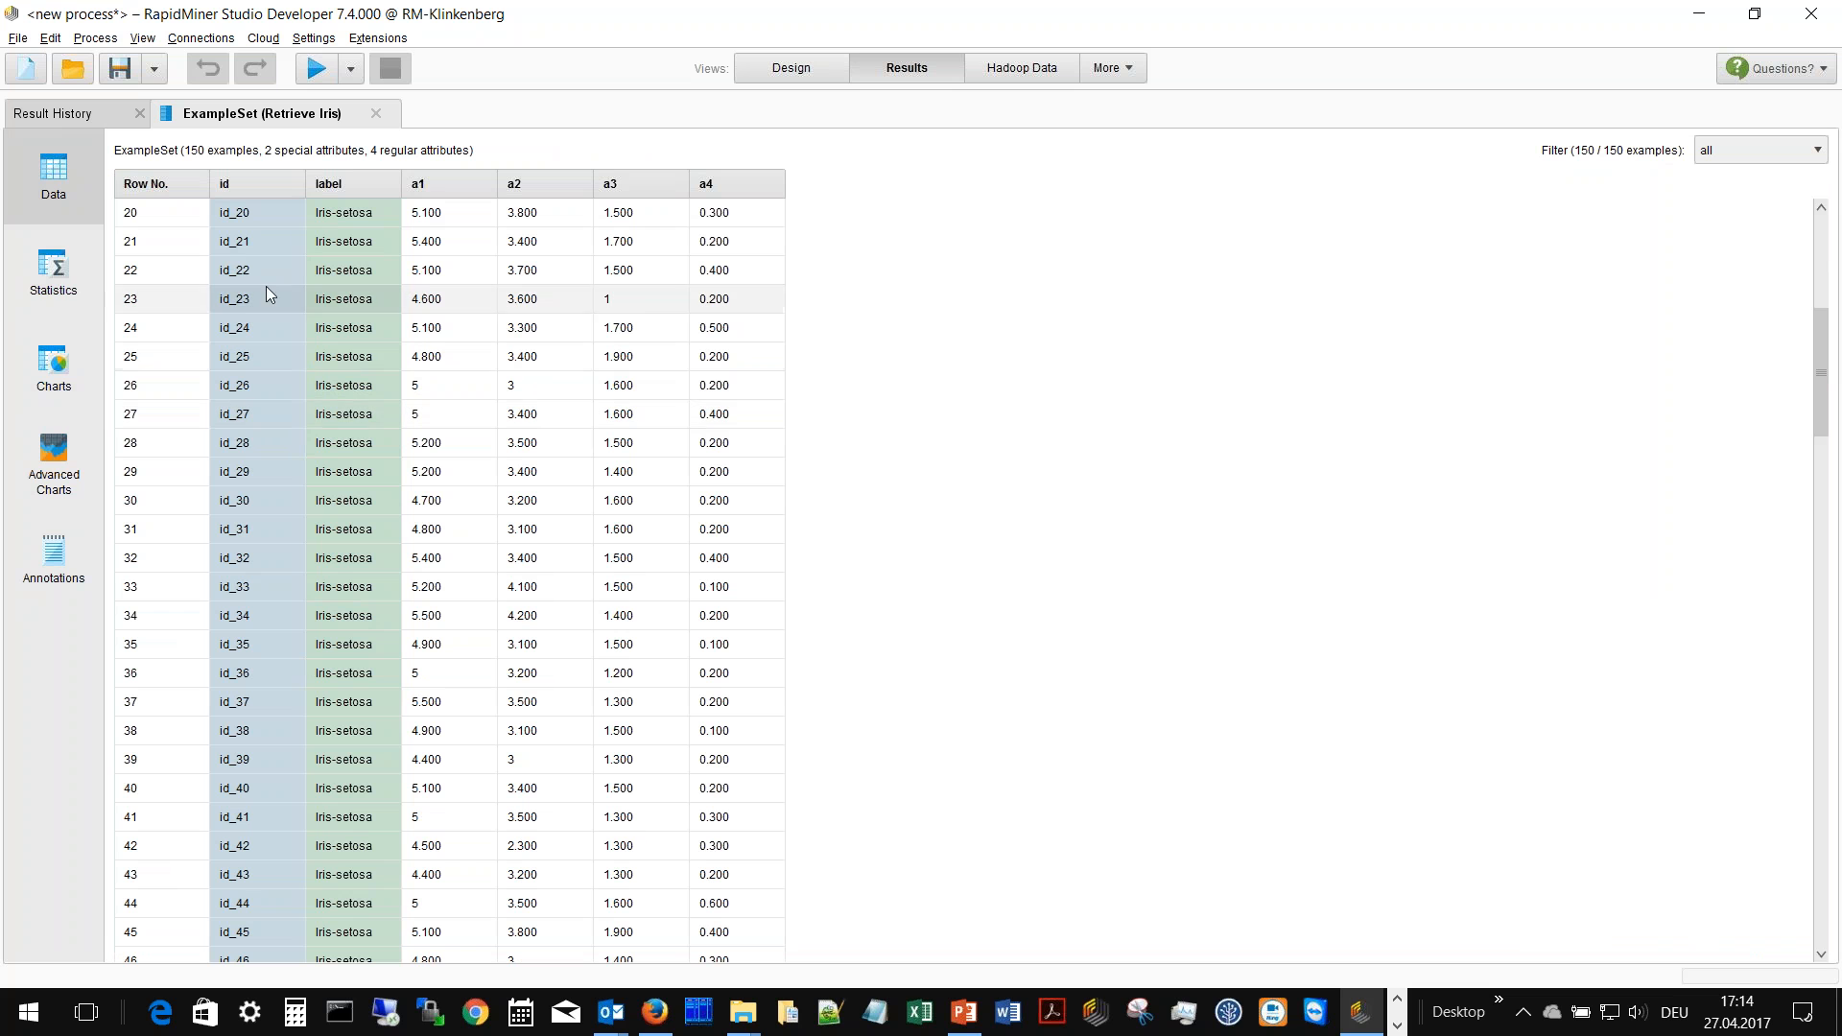
- View the Iris data as a Scatter 3D Color chart with a3 on the z-axis, and as a Parallel chart
left_click(69, 364)
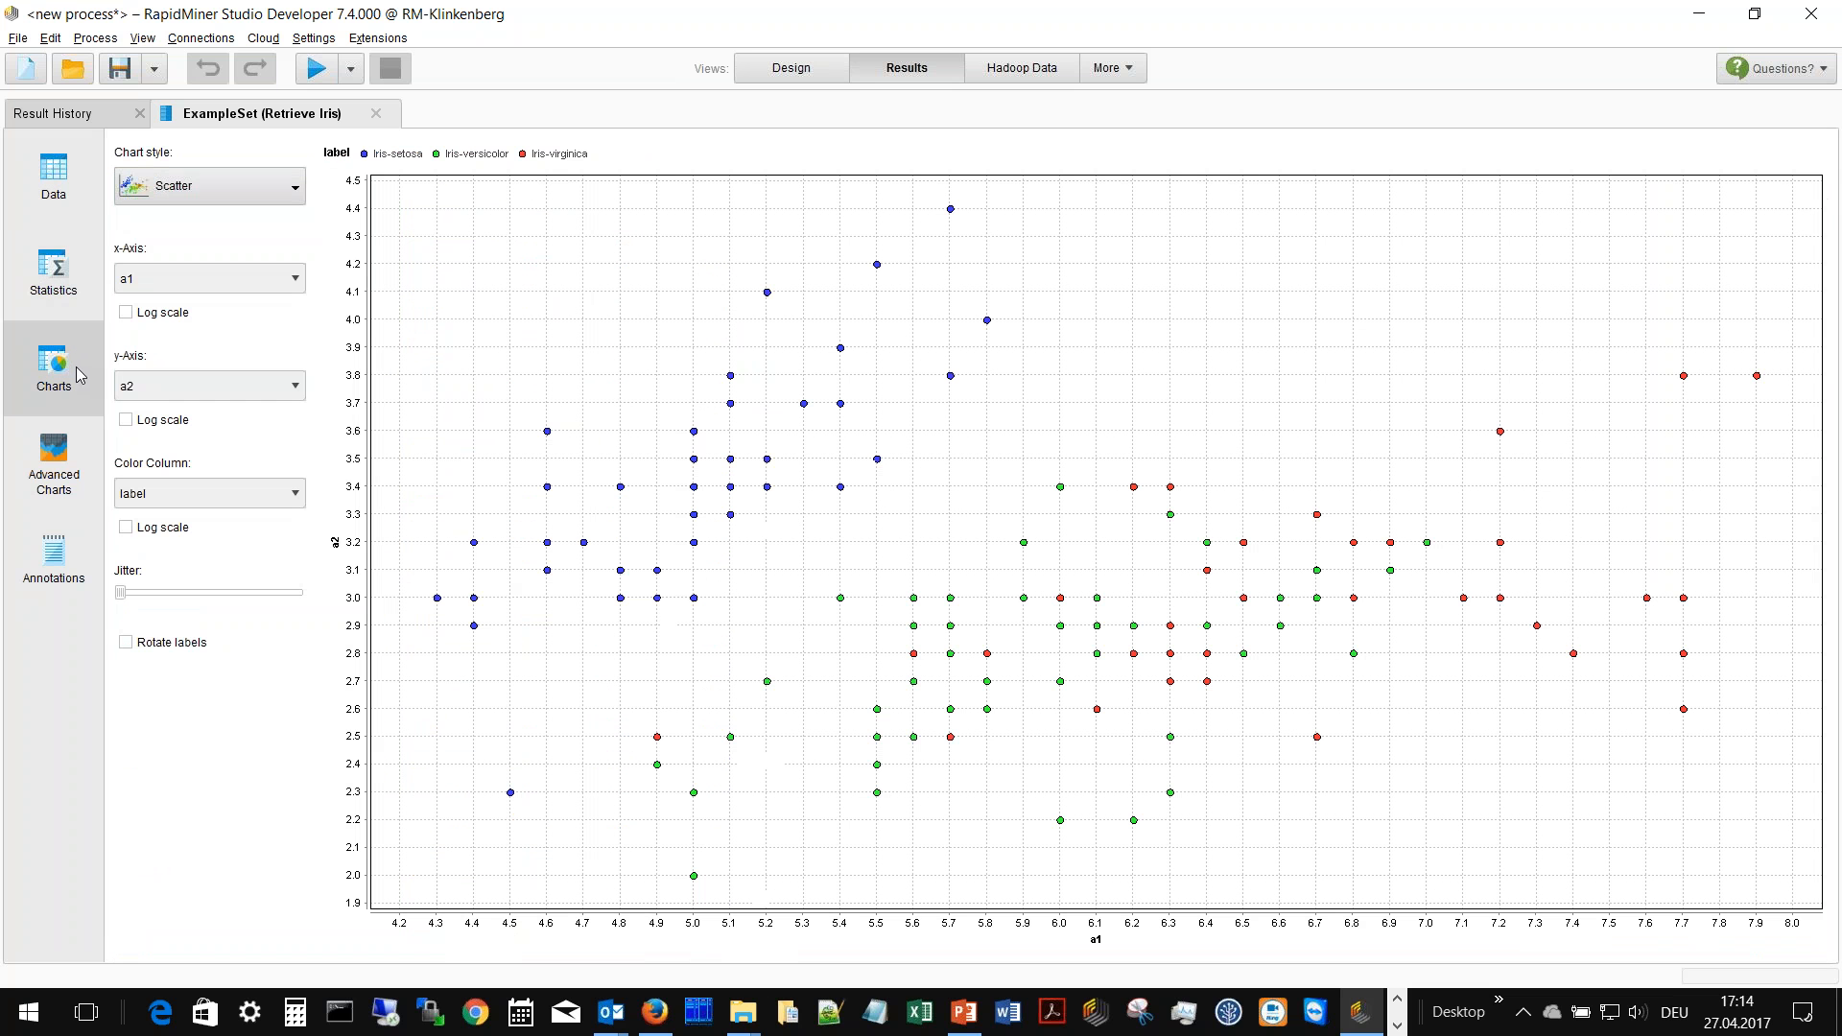
left_click(187, 180)
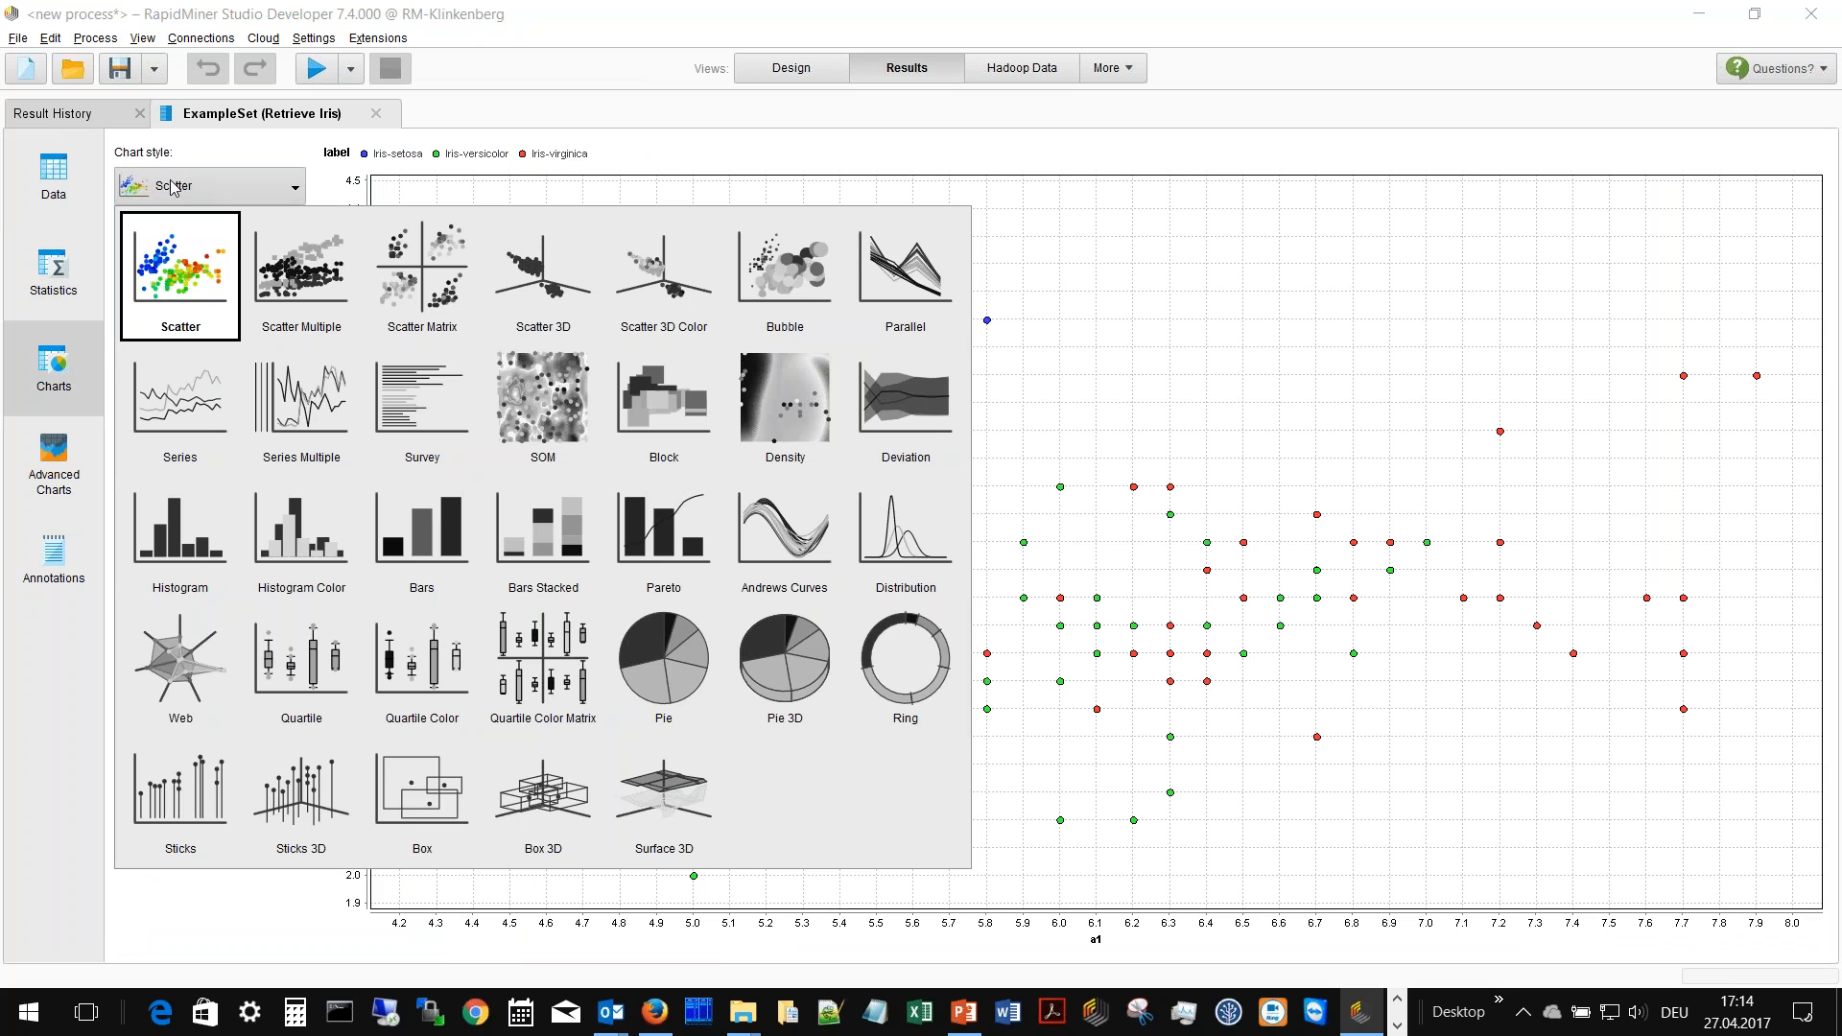
left_click(655, 267)
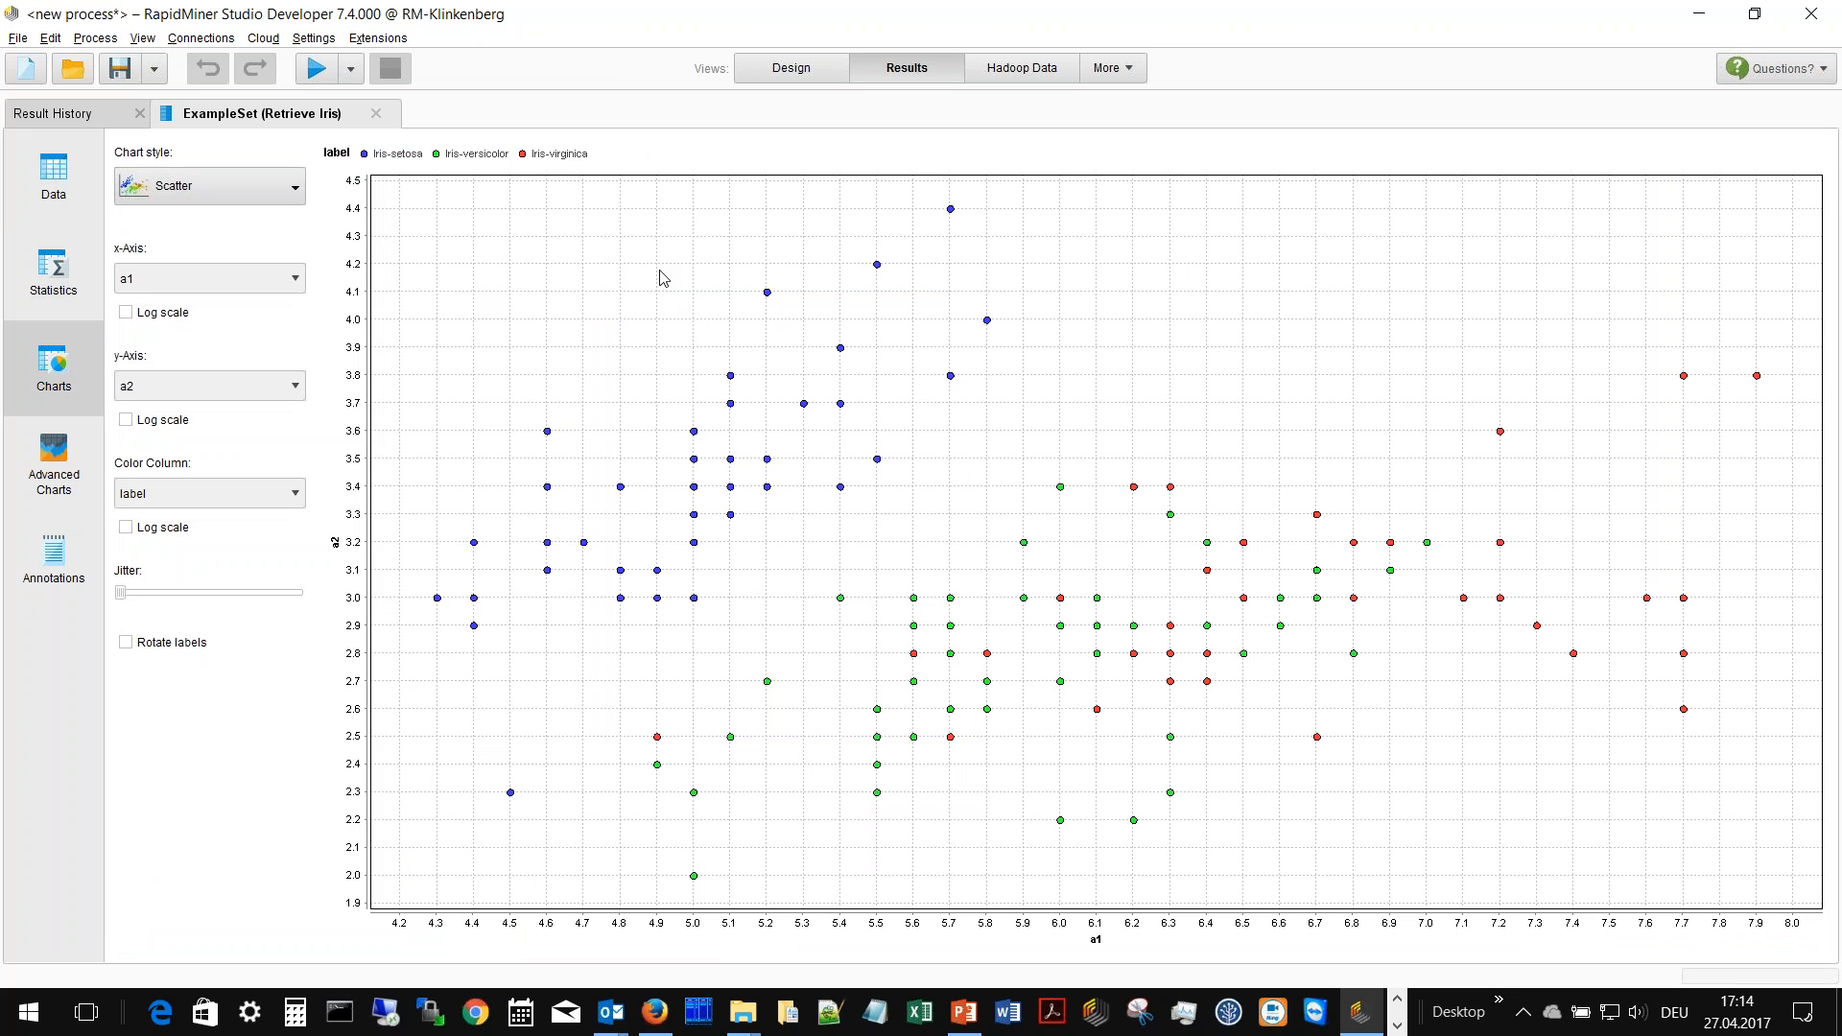
left_click(237, 442)
left_click(237, 441)
left_click_drag(675, 485, 602, 401)
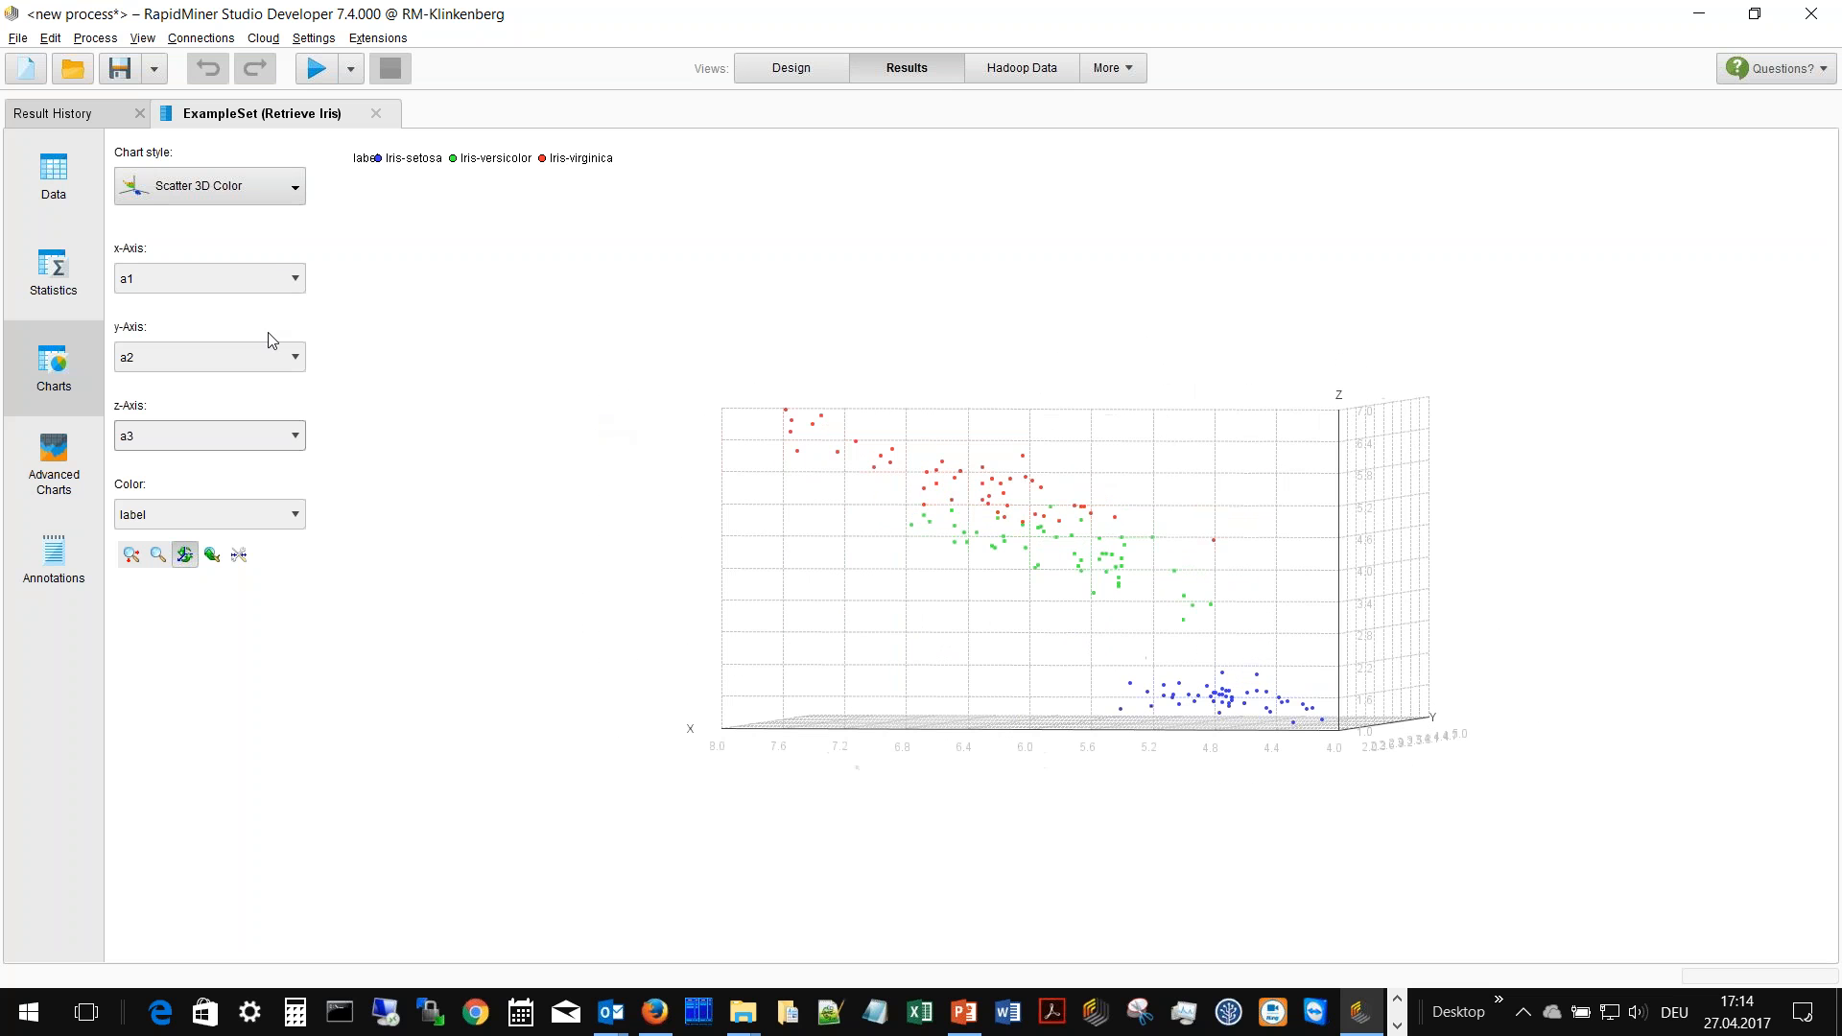
left_click(146, 198)
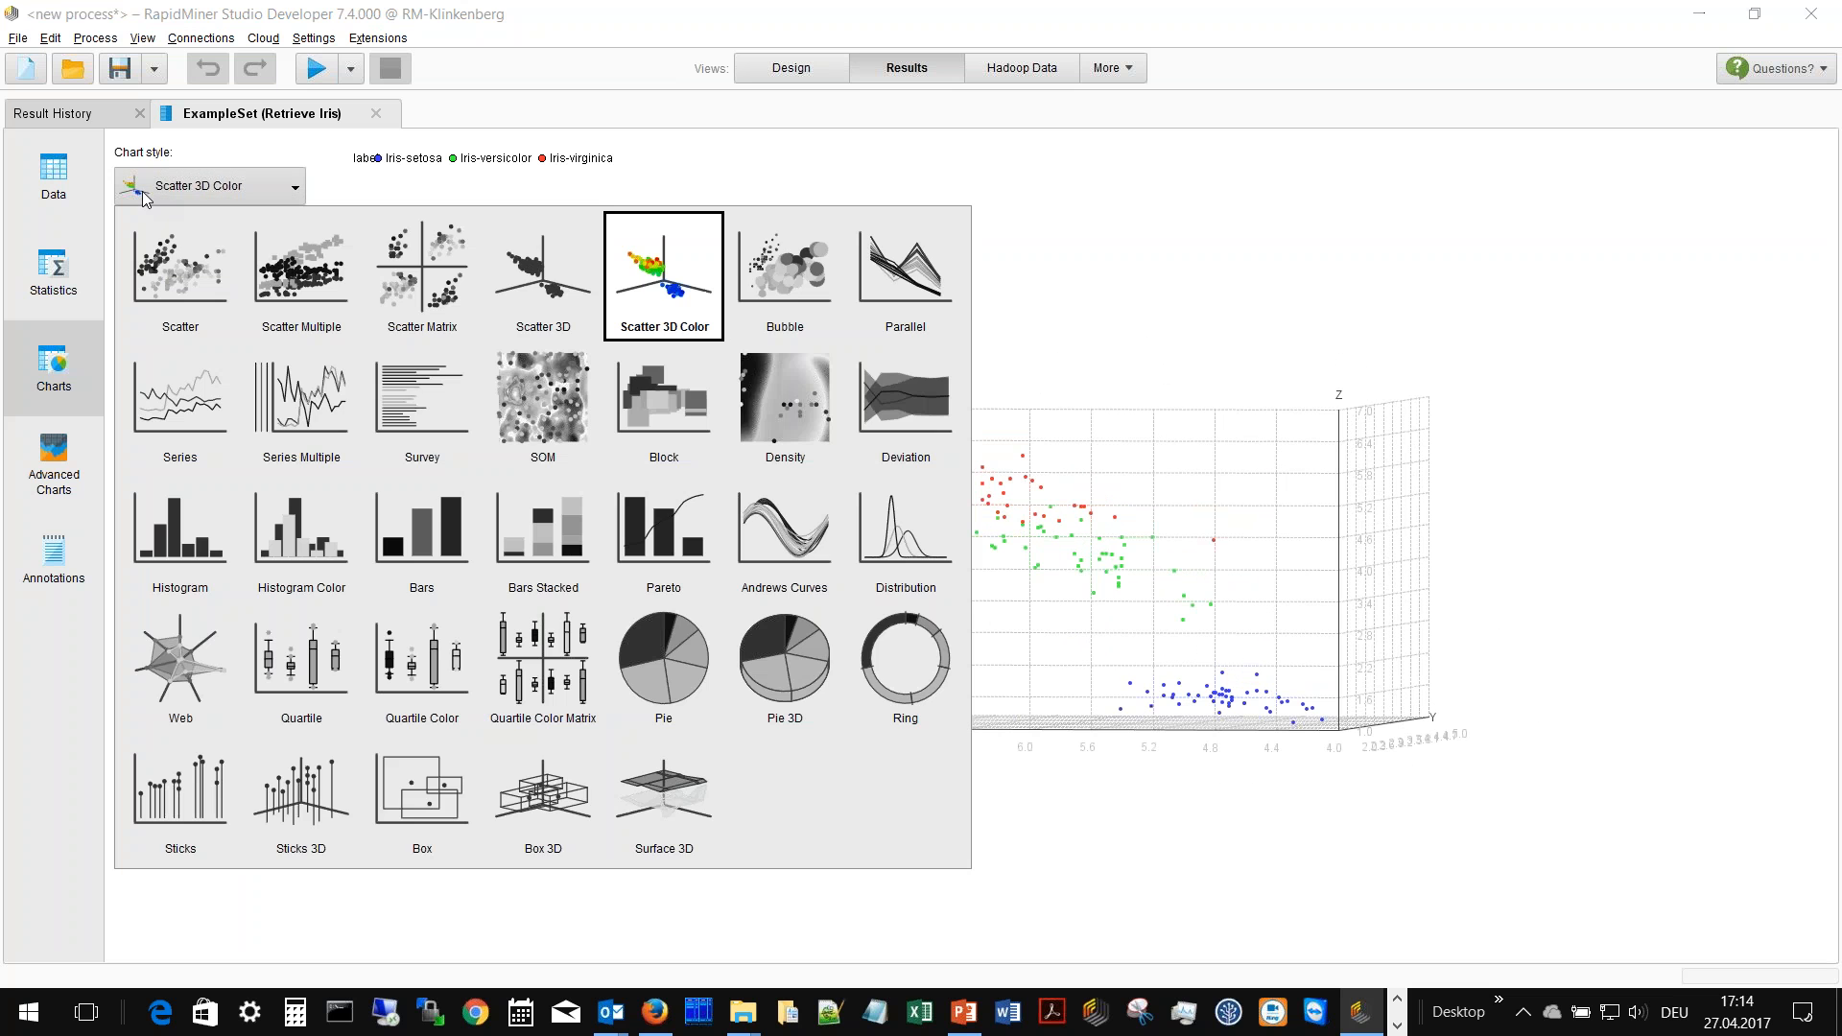
left_click(917, 292)
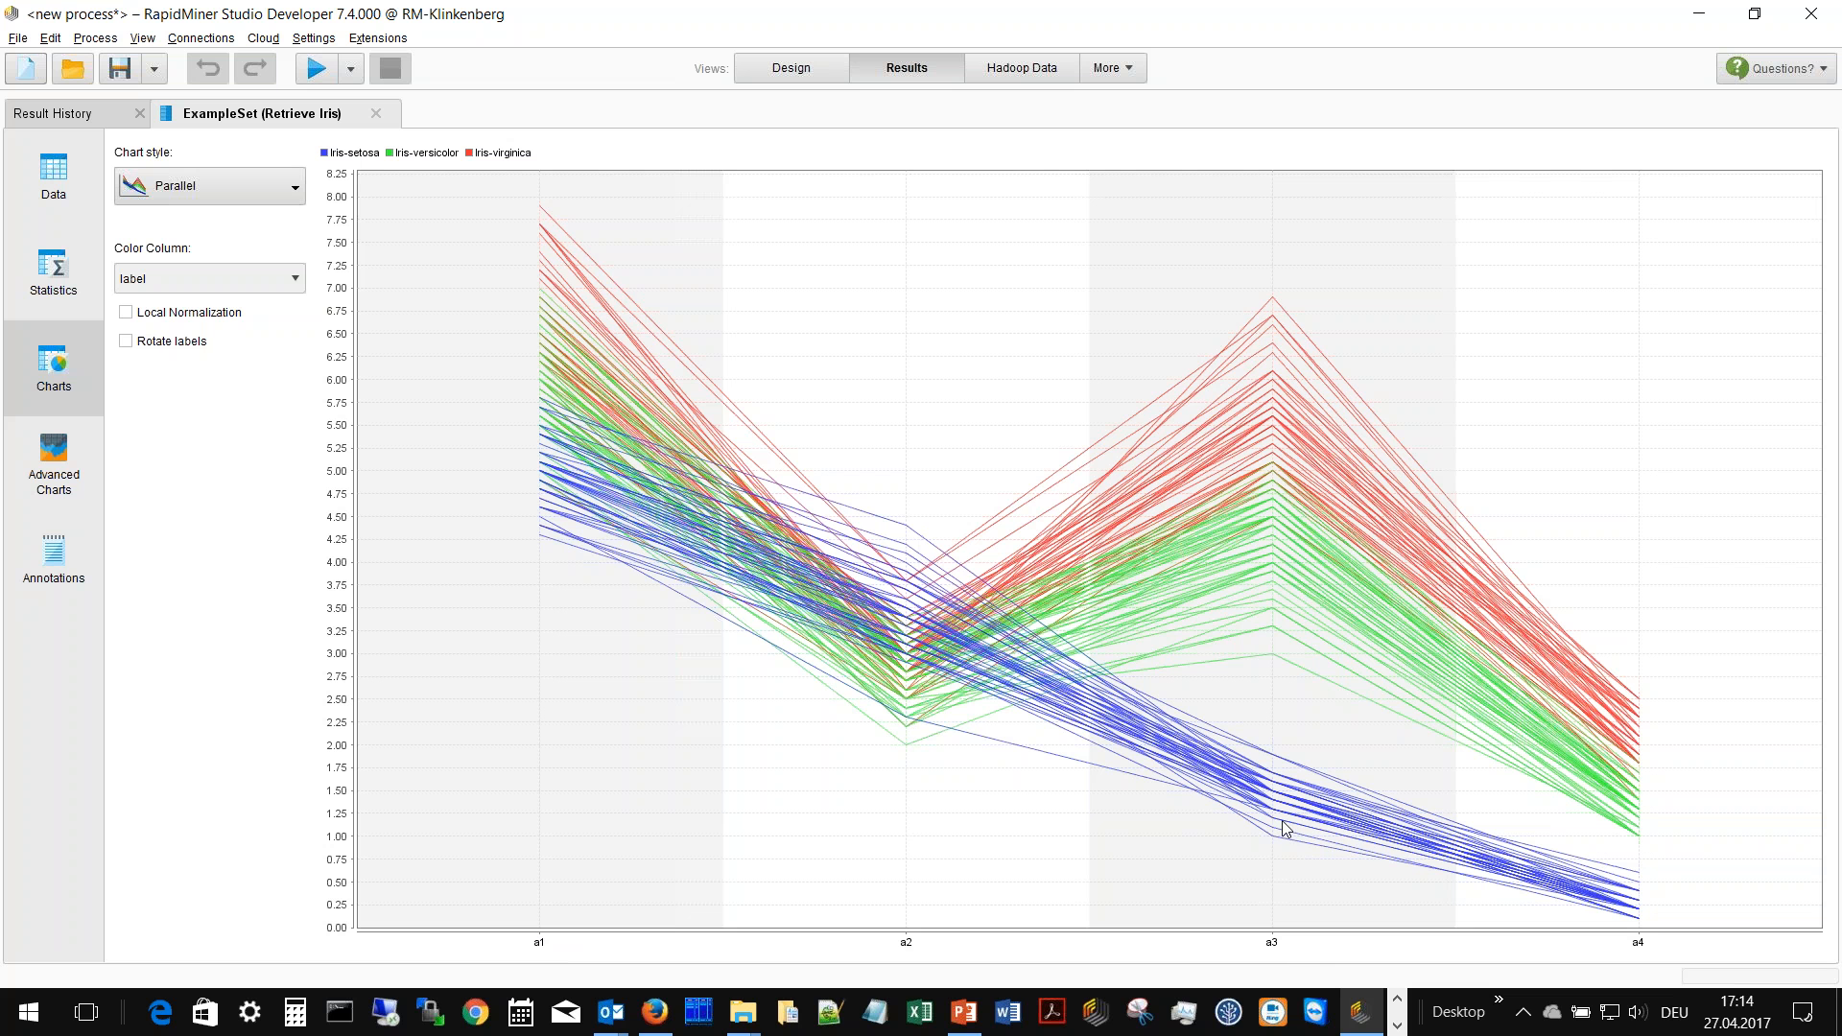
- Plot the Iris data as a Scatter chart with a3 on the x-axis and a4 on the y-axis
left_click(257, 187)
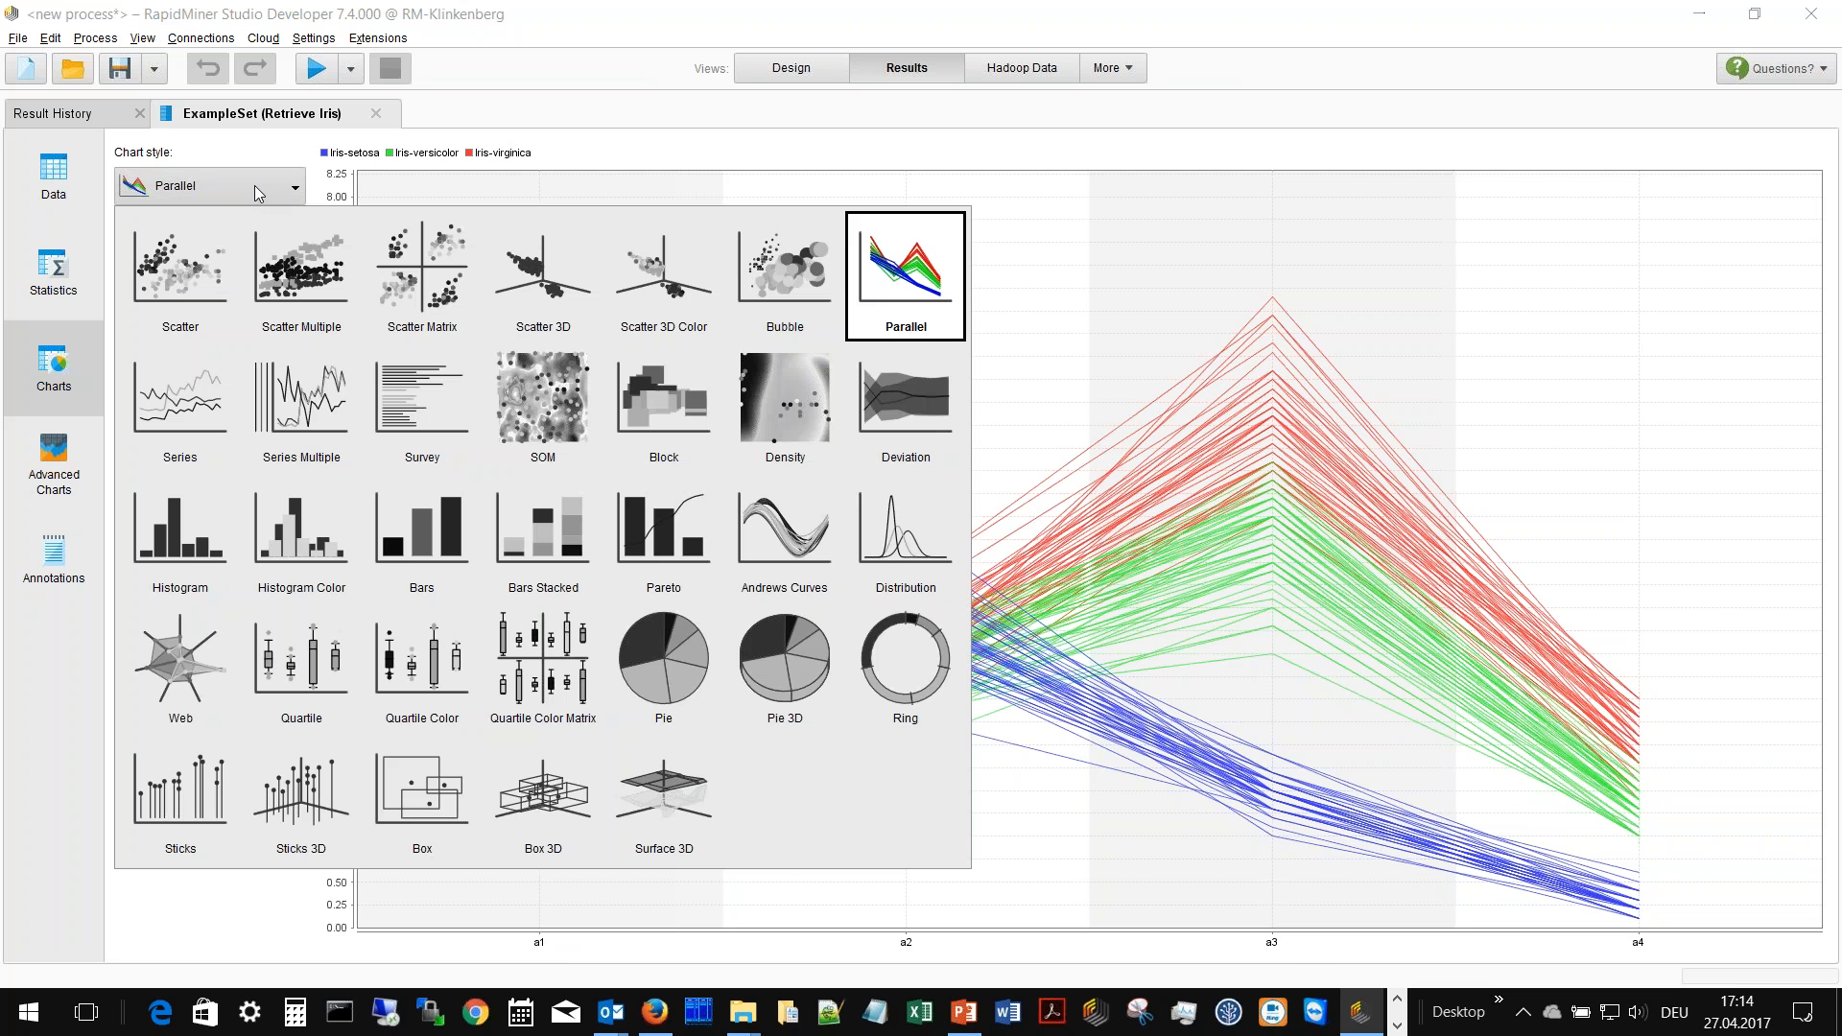
left_click(202, 266)
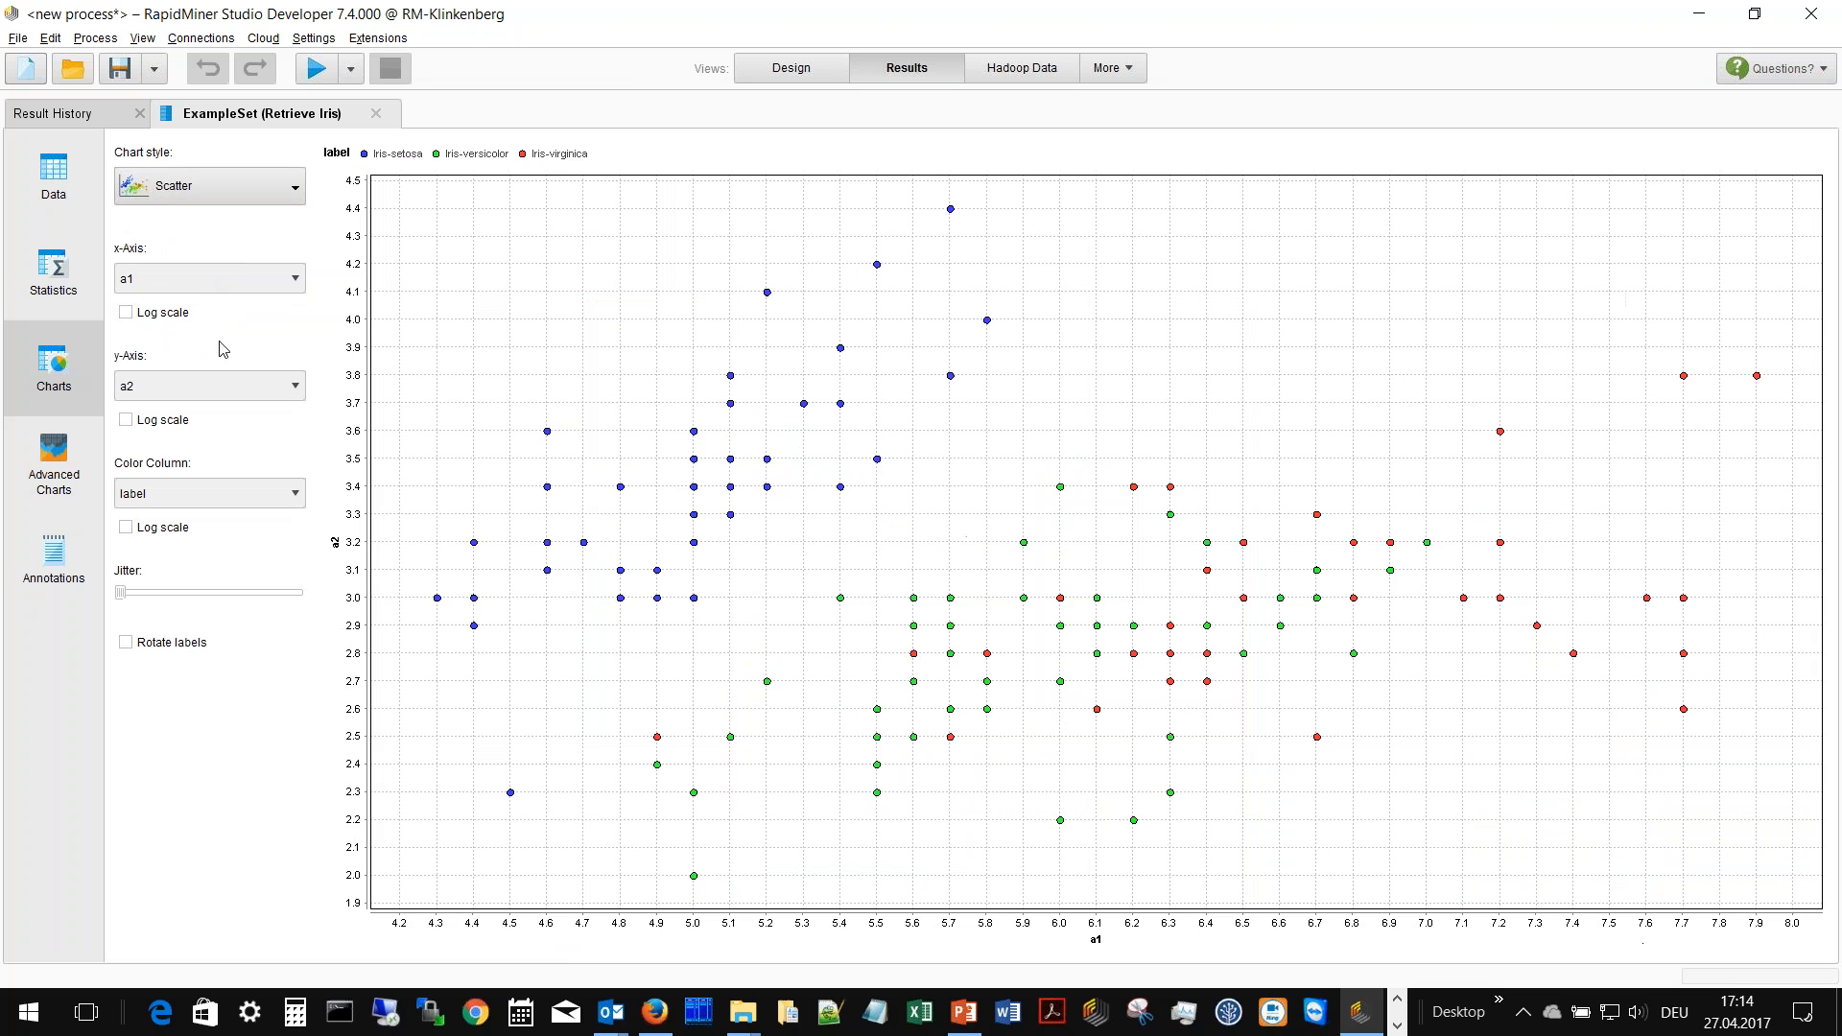
left_click(204, 279)
left_click(202, 352)
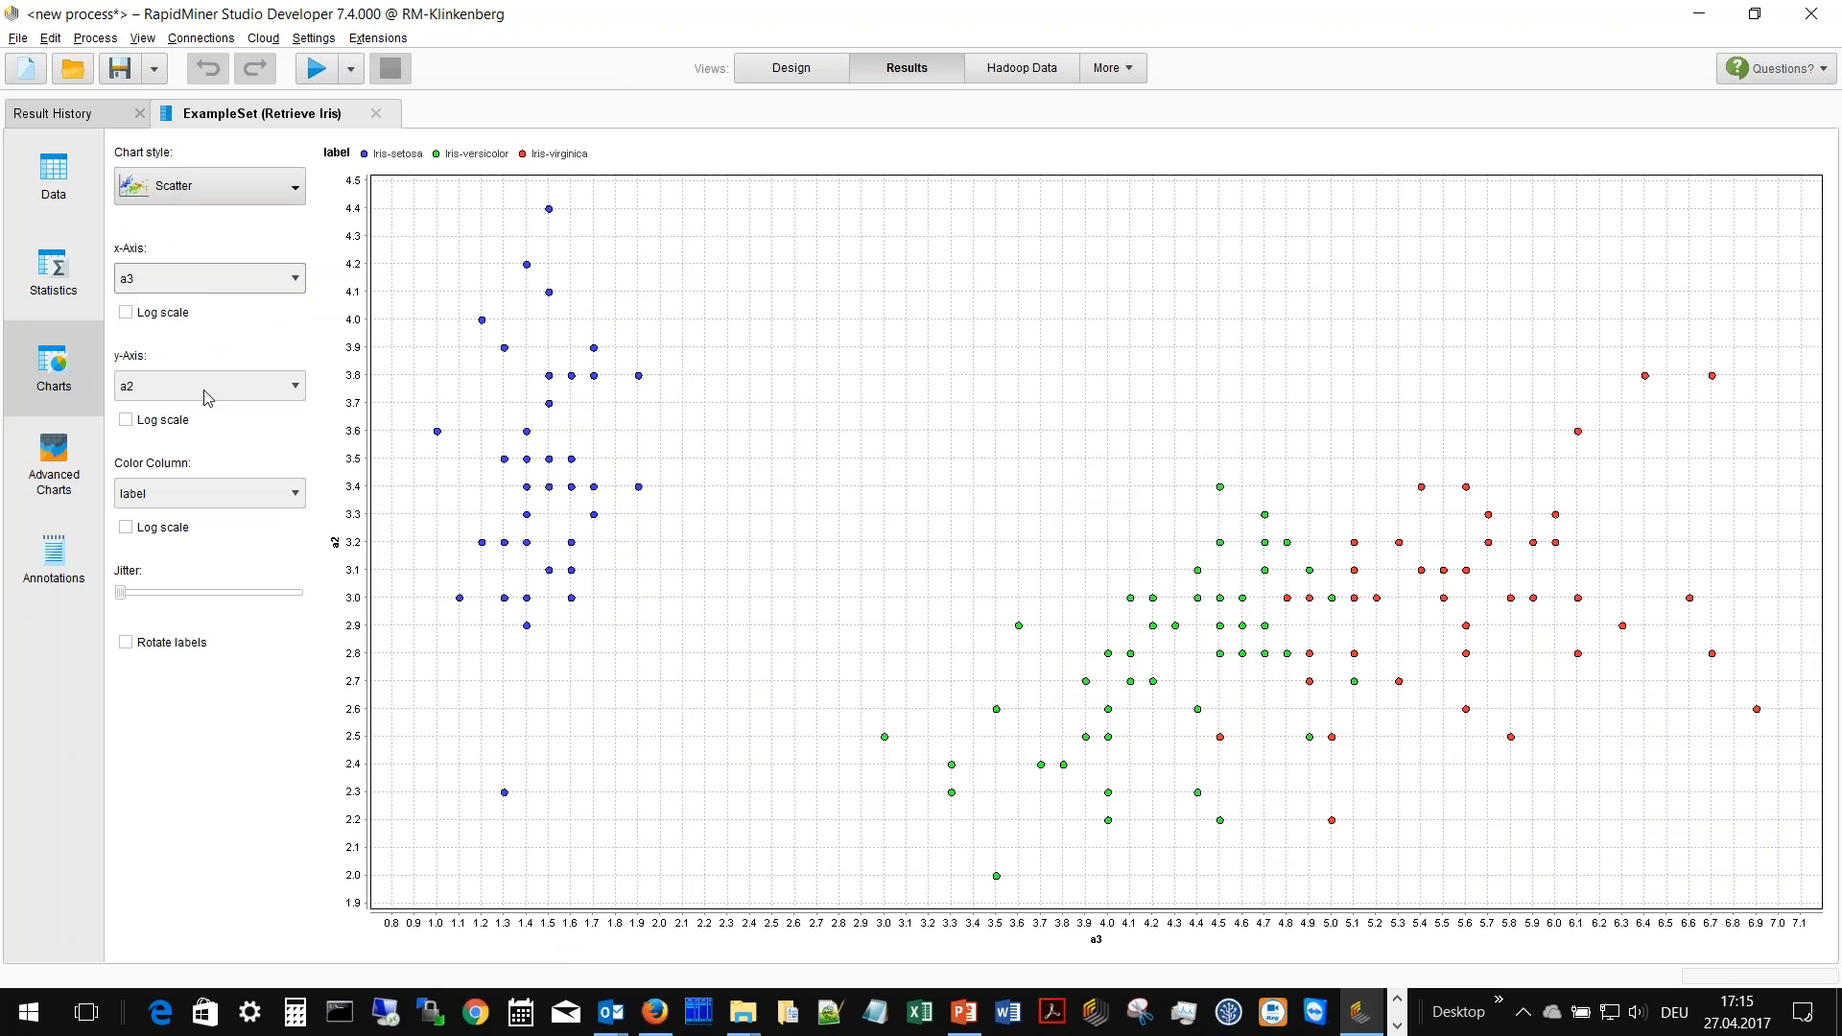
left_click(205, 387)
left_click(234, 478)
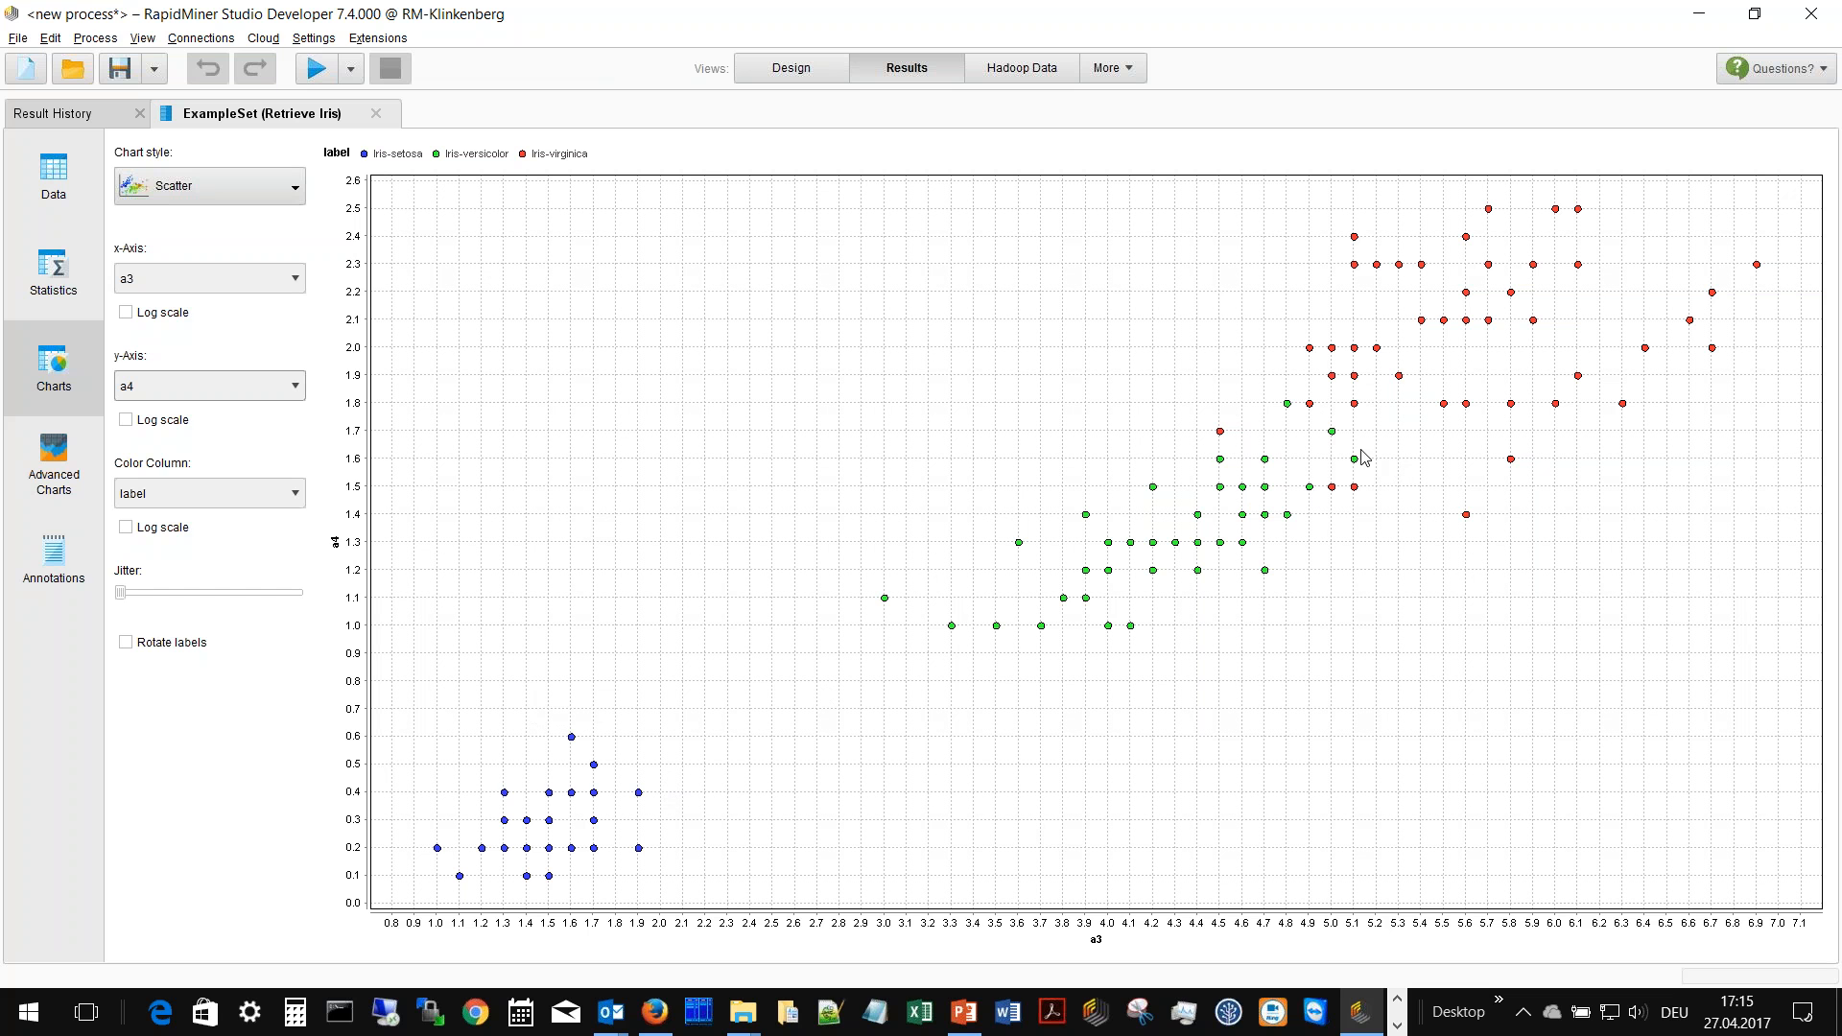
- Return to the process design and browse the operator folders to Decision Tree under Modeling, Predictive, Trees
left_click(786, 80)
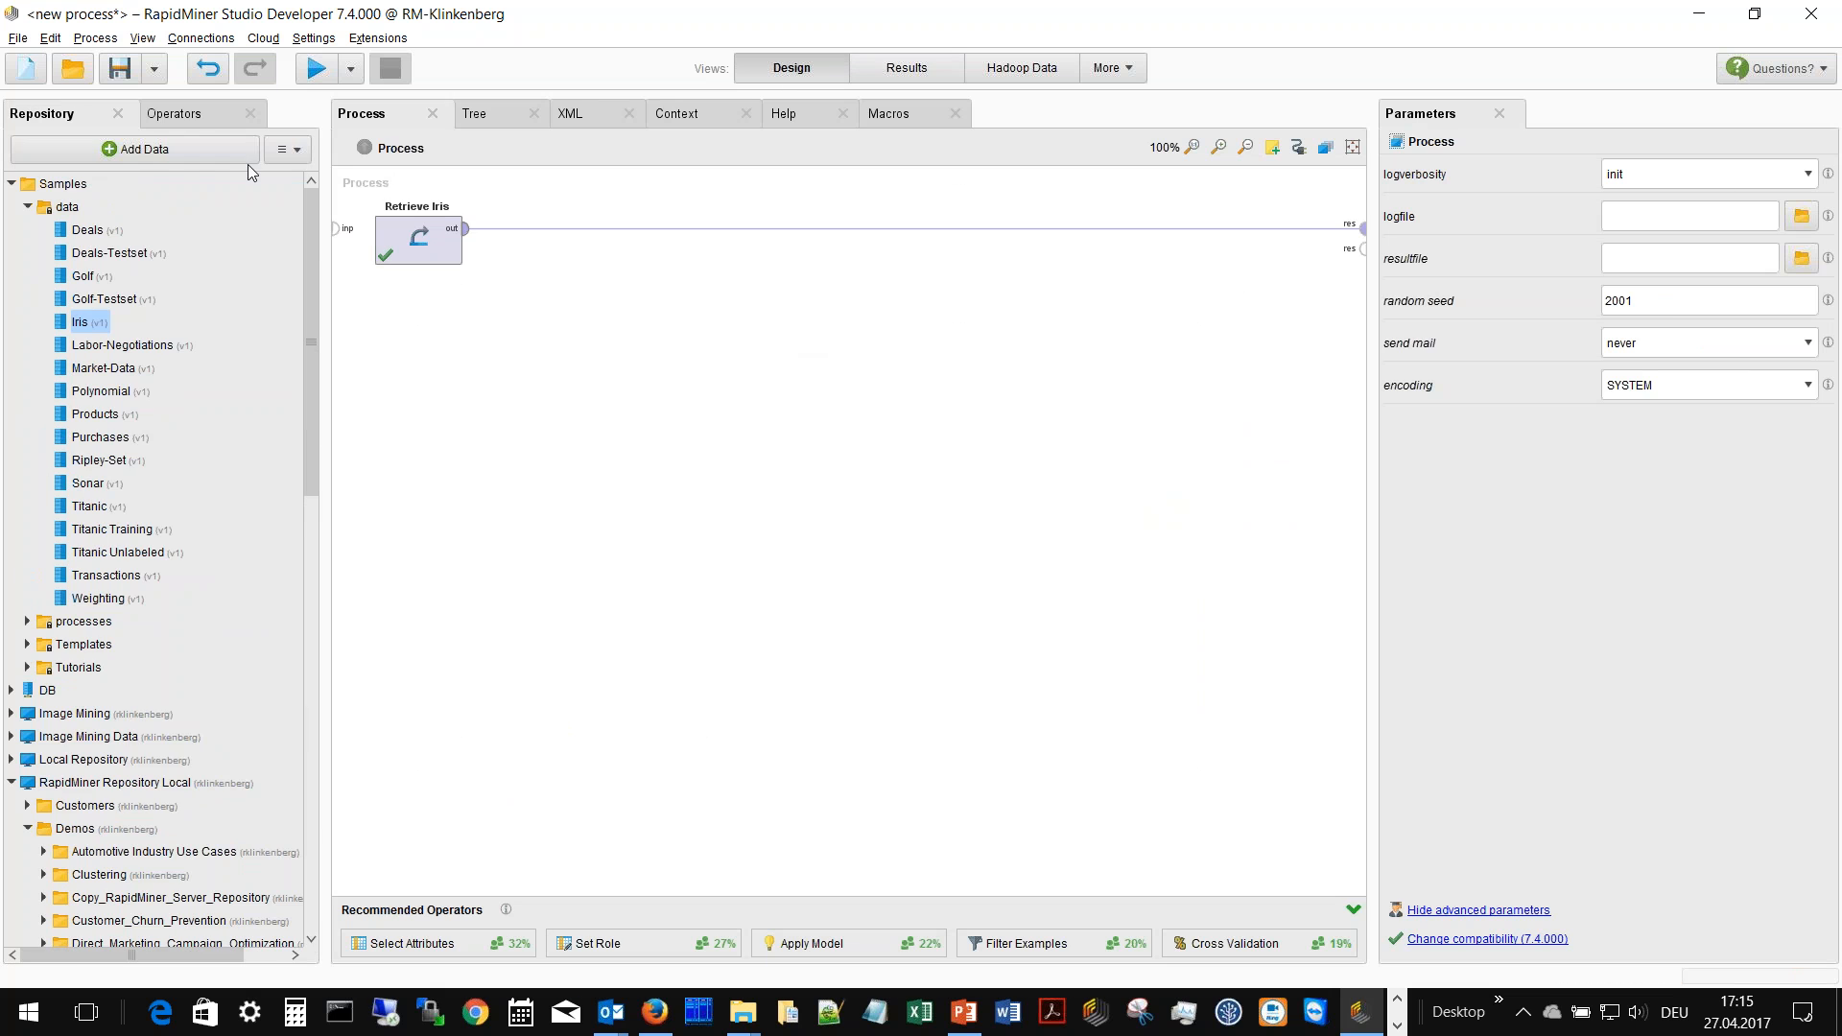
left_click(182, 115)
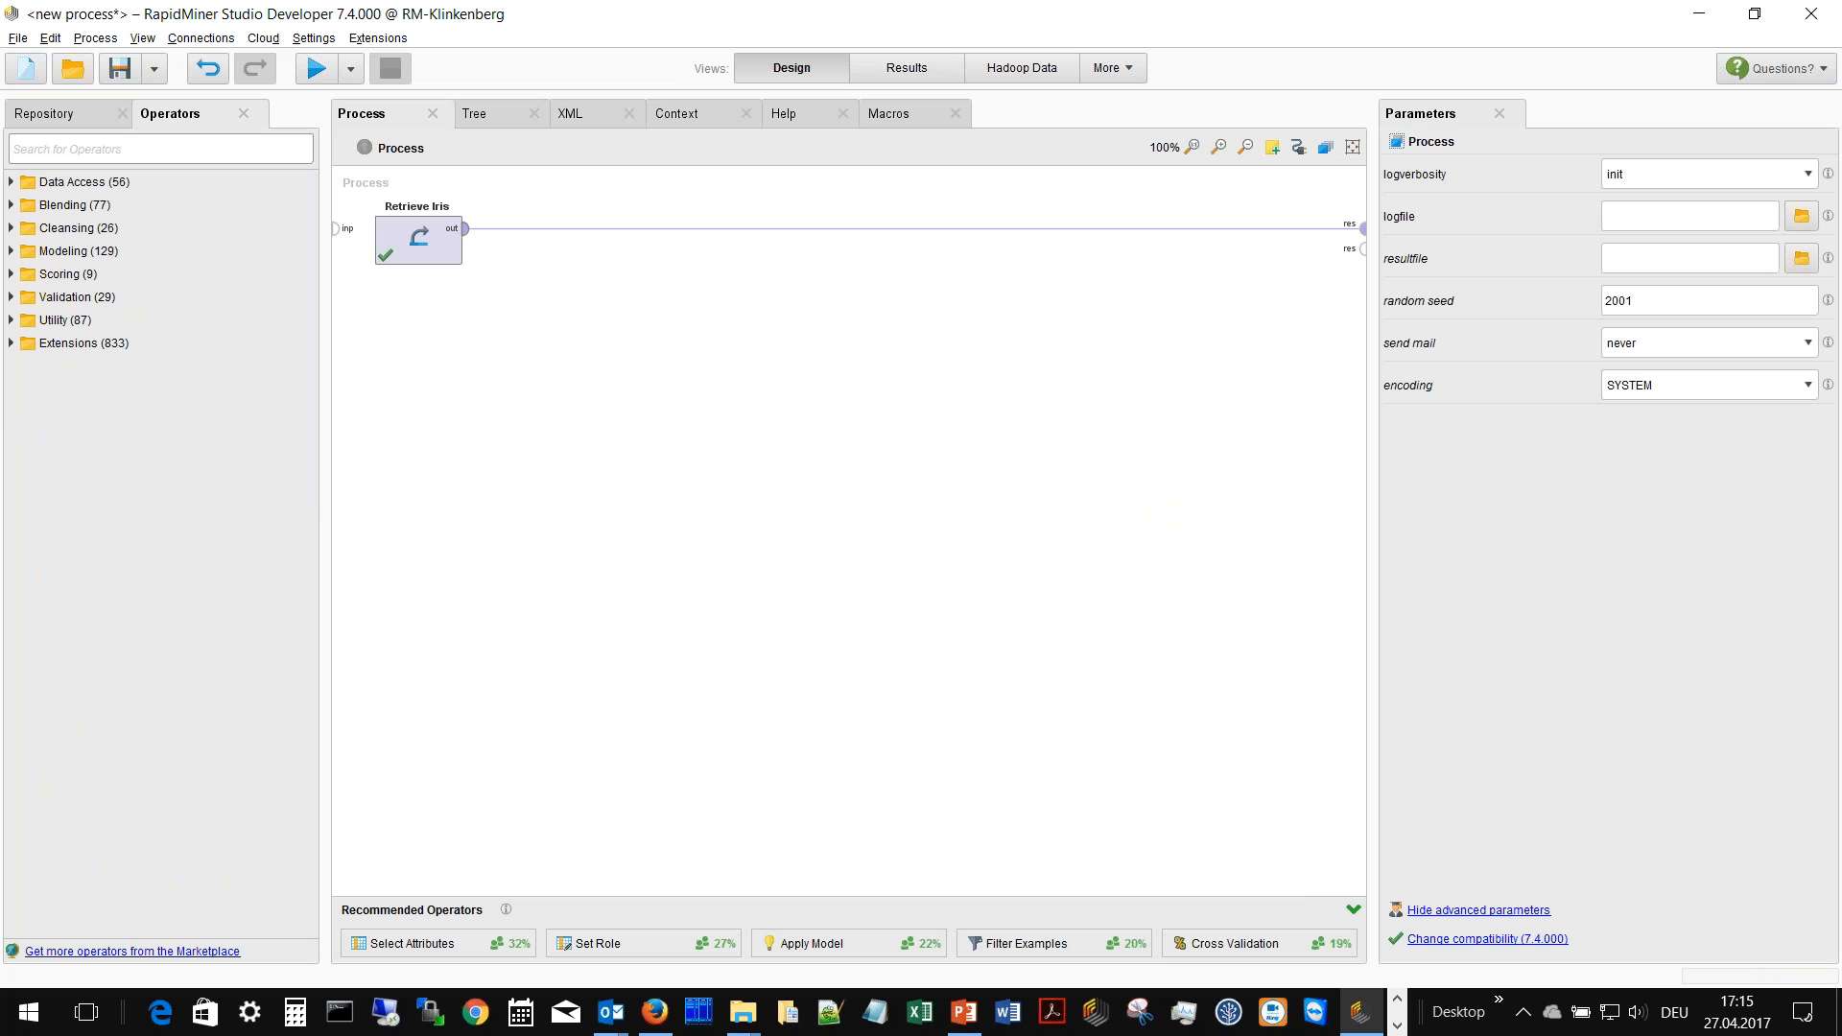
left_click(144, 154)
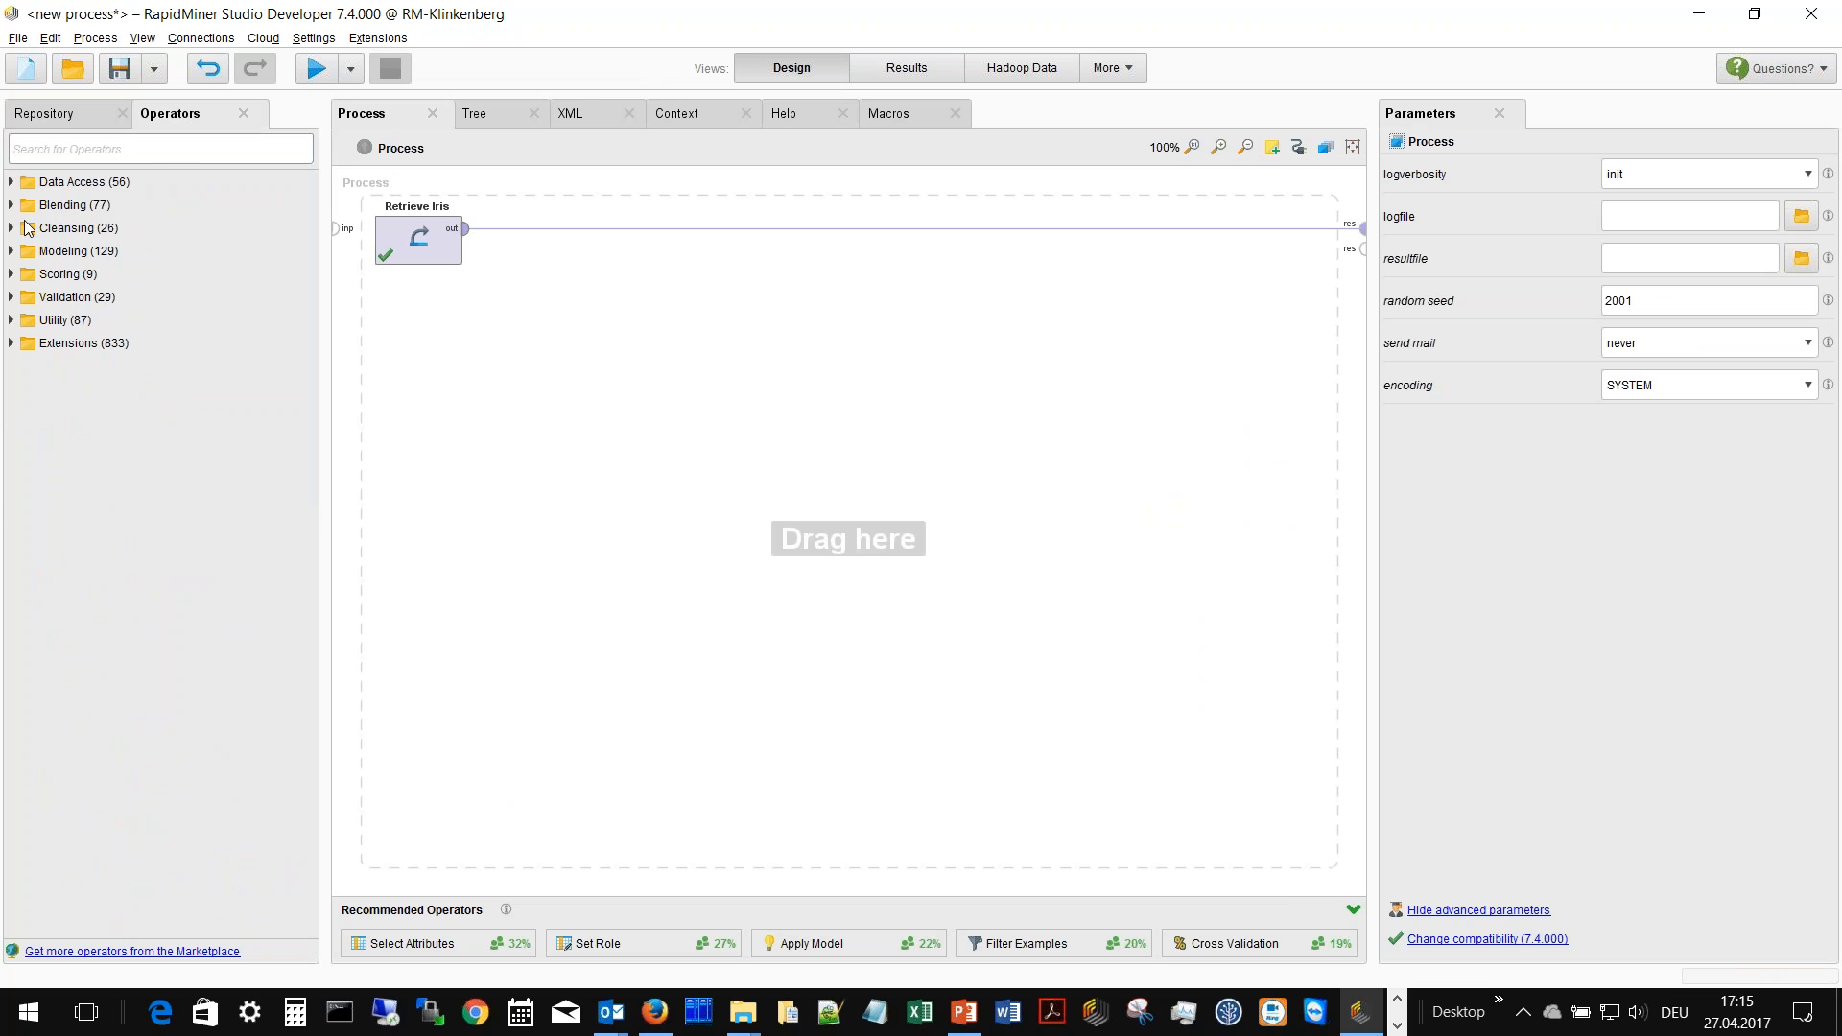
left_click(12, 182)
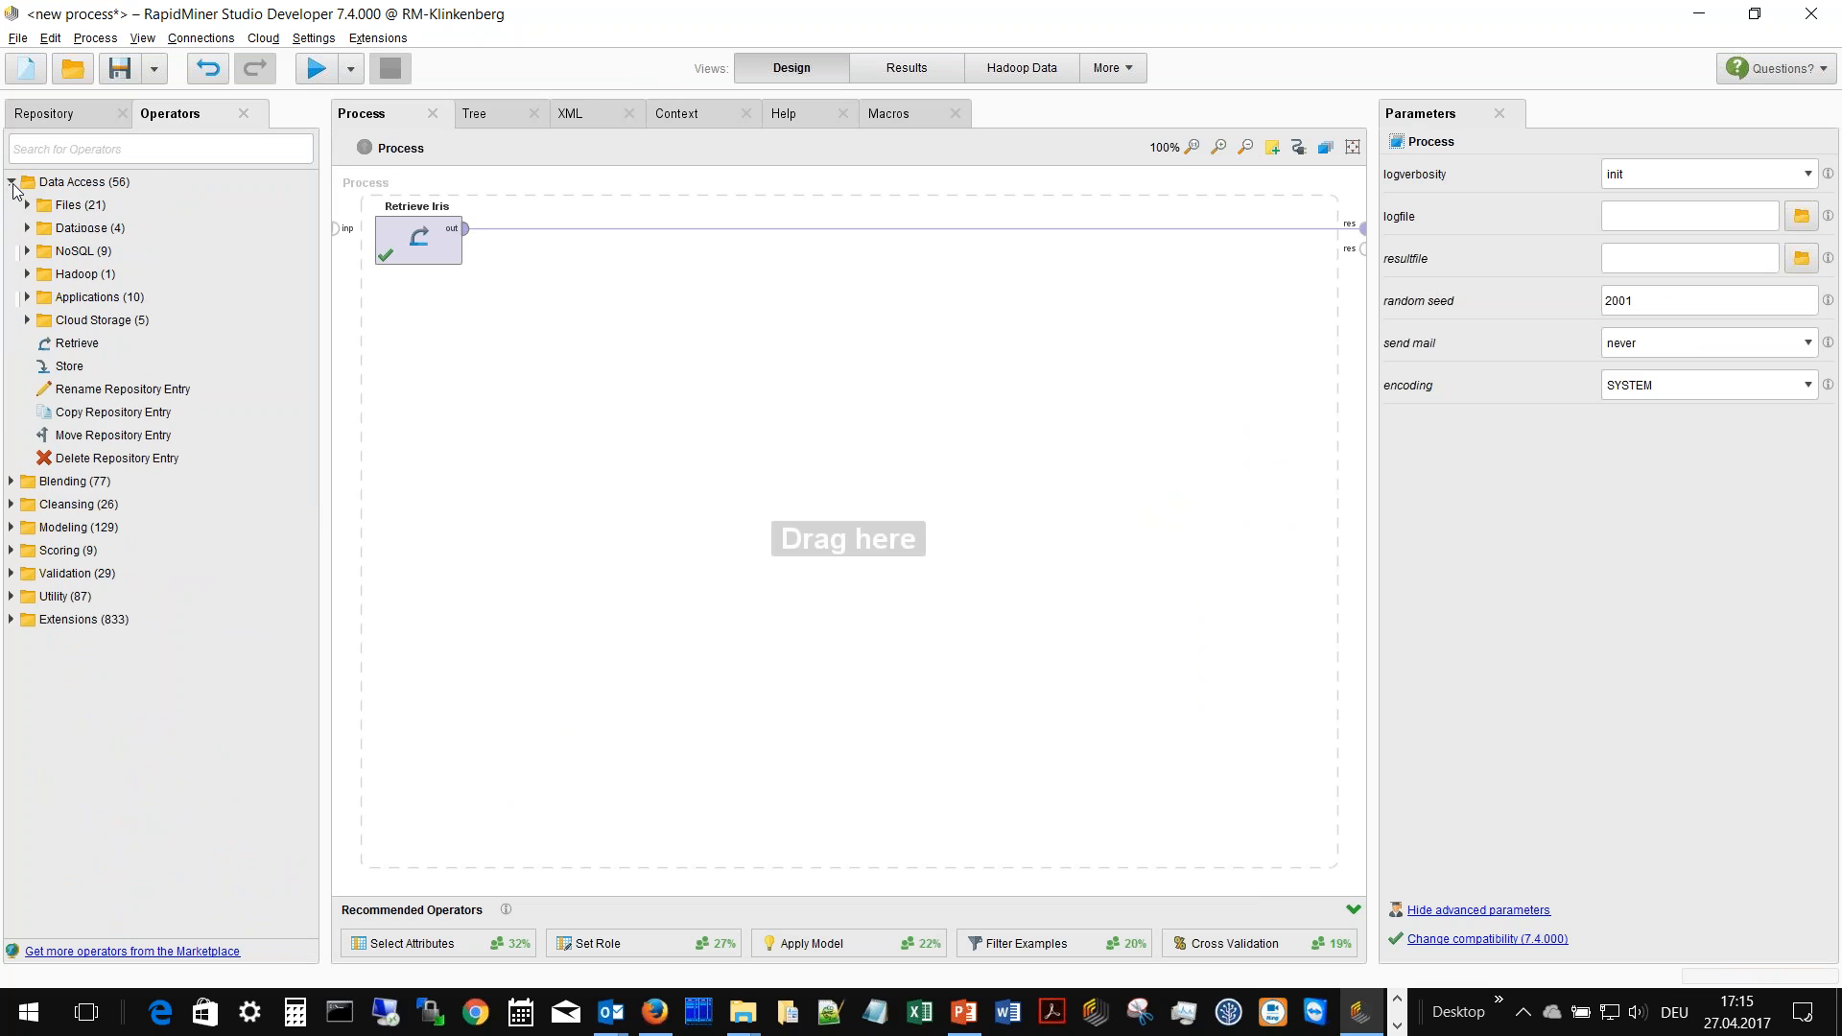
left_click(11, 182)
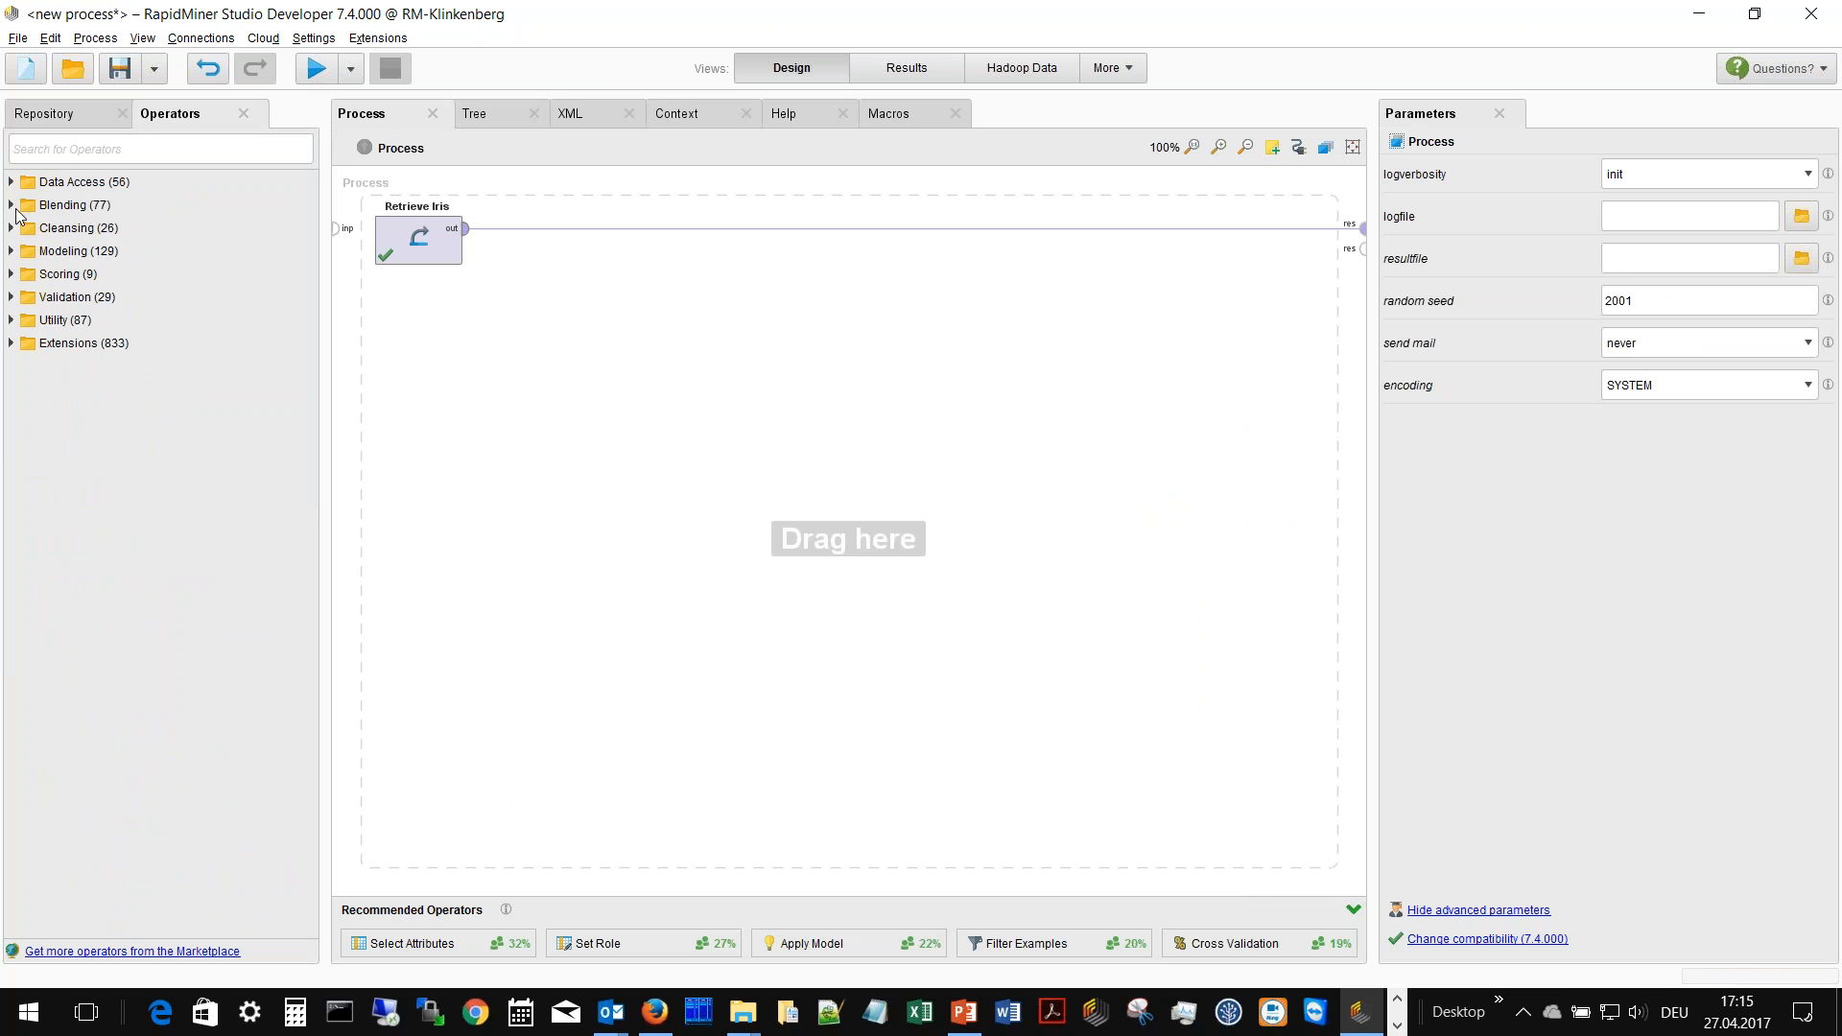
left_click(11, 252)
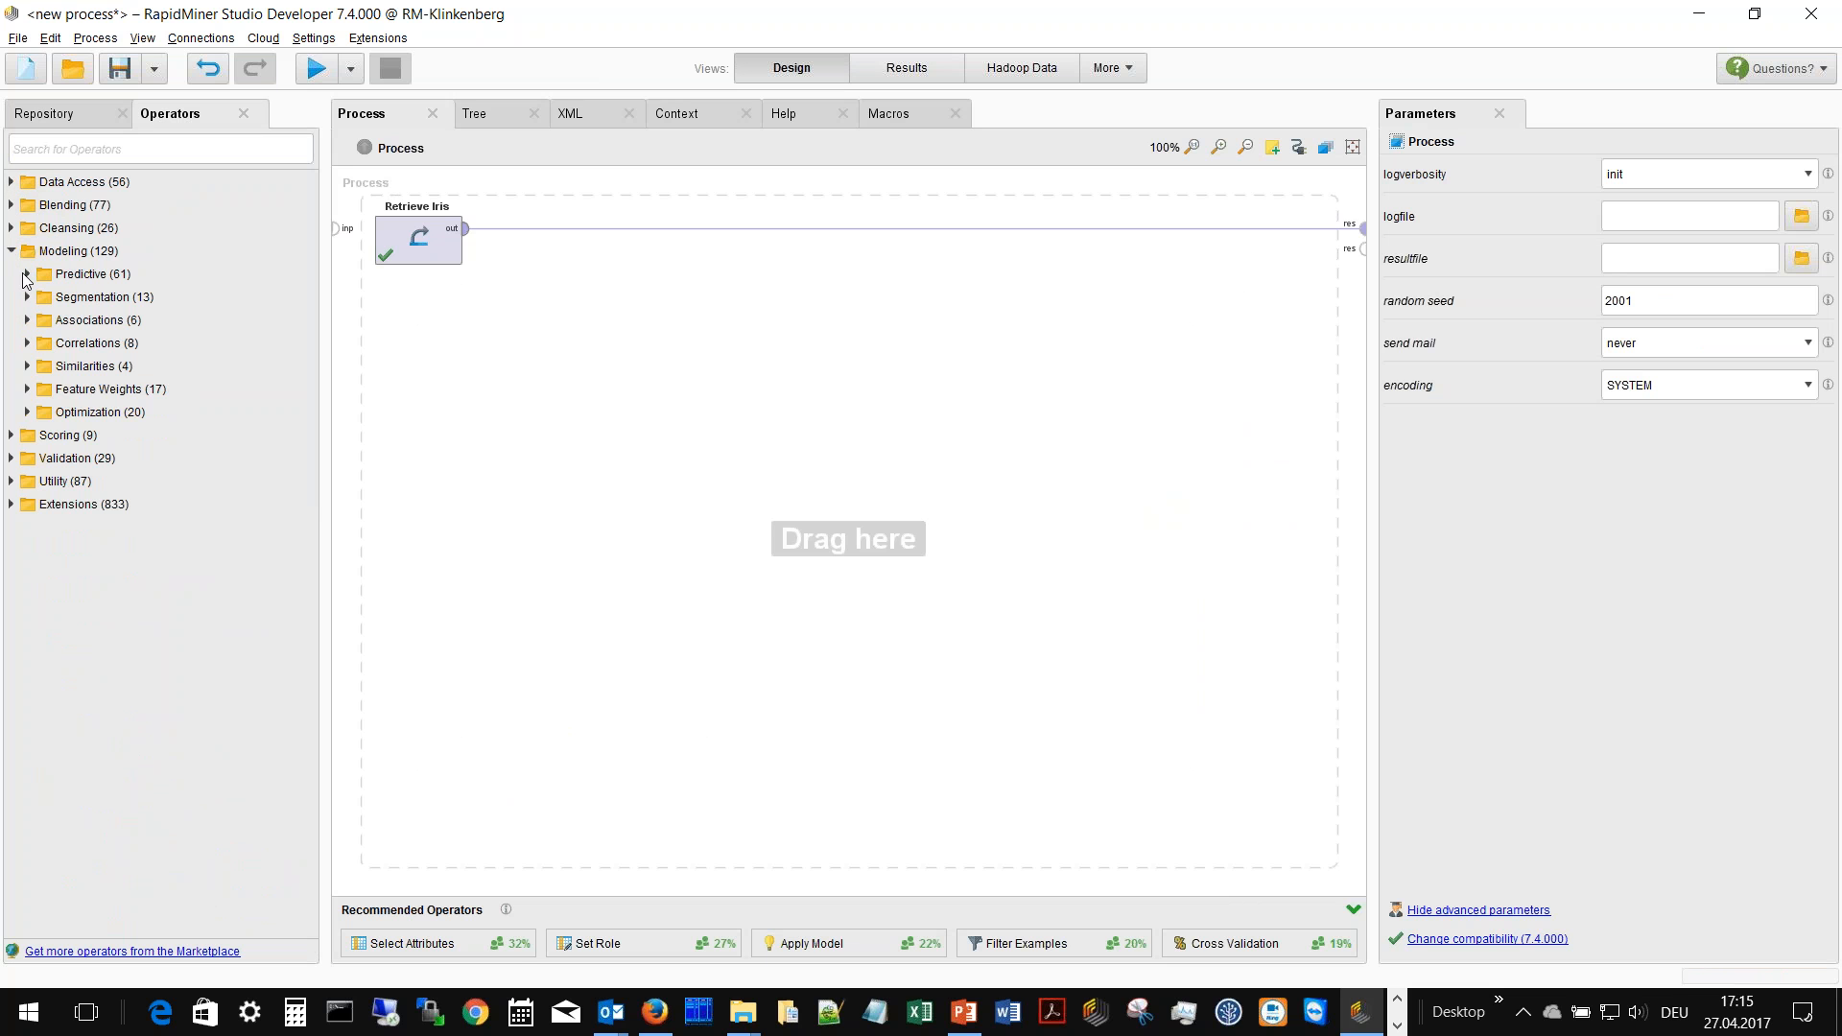
left_click(27, 275)
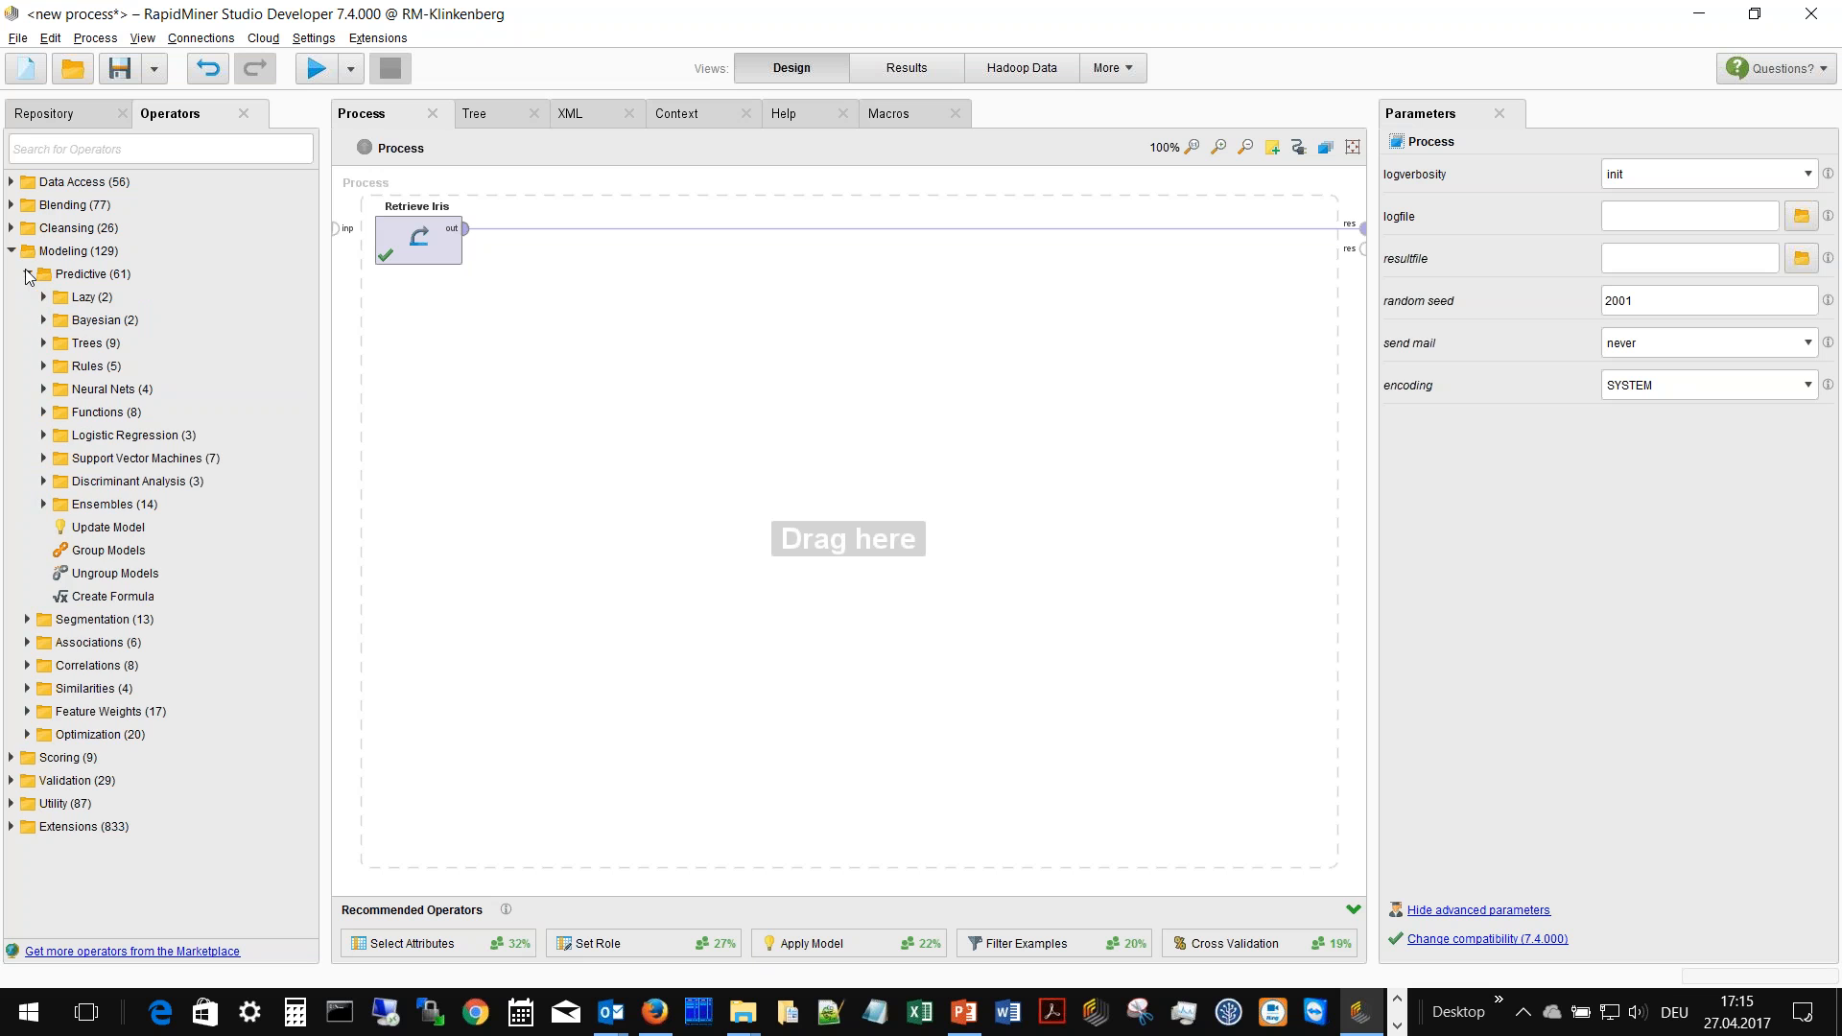
left_click(43, 343)
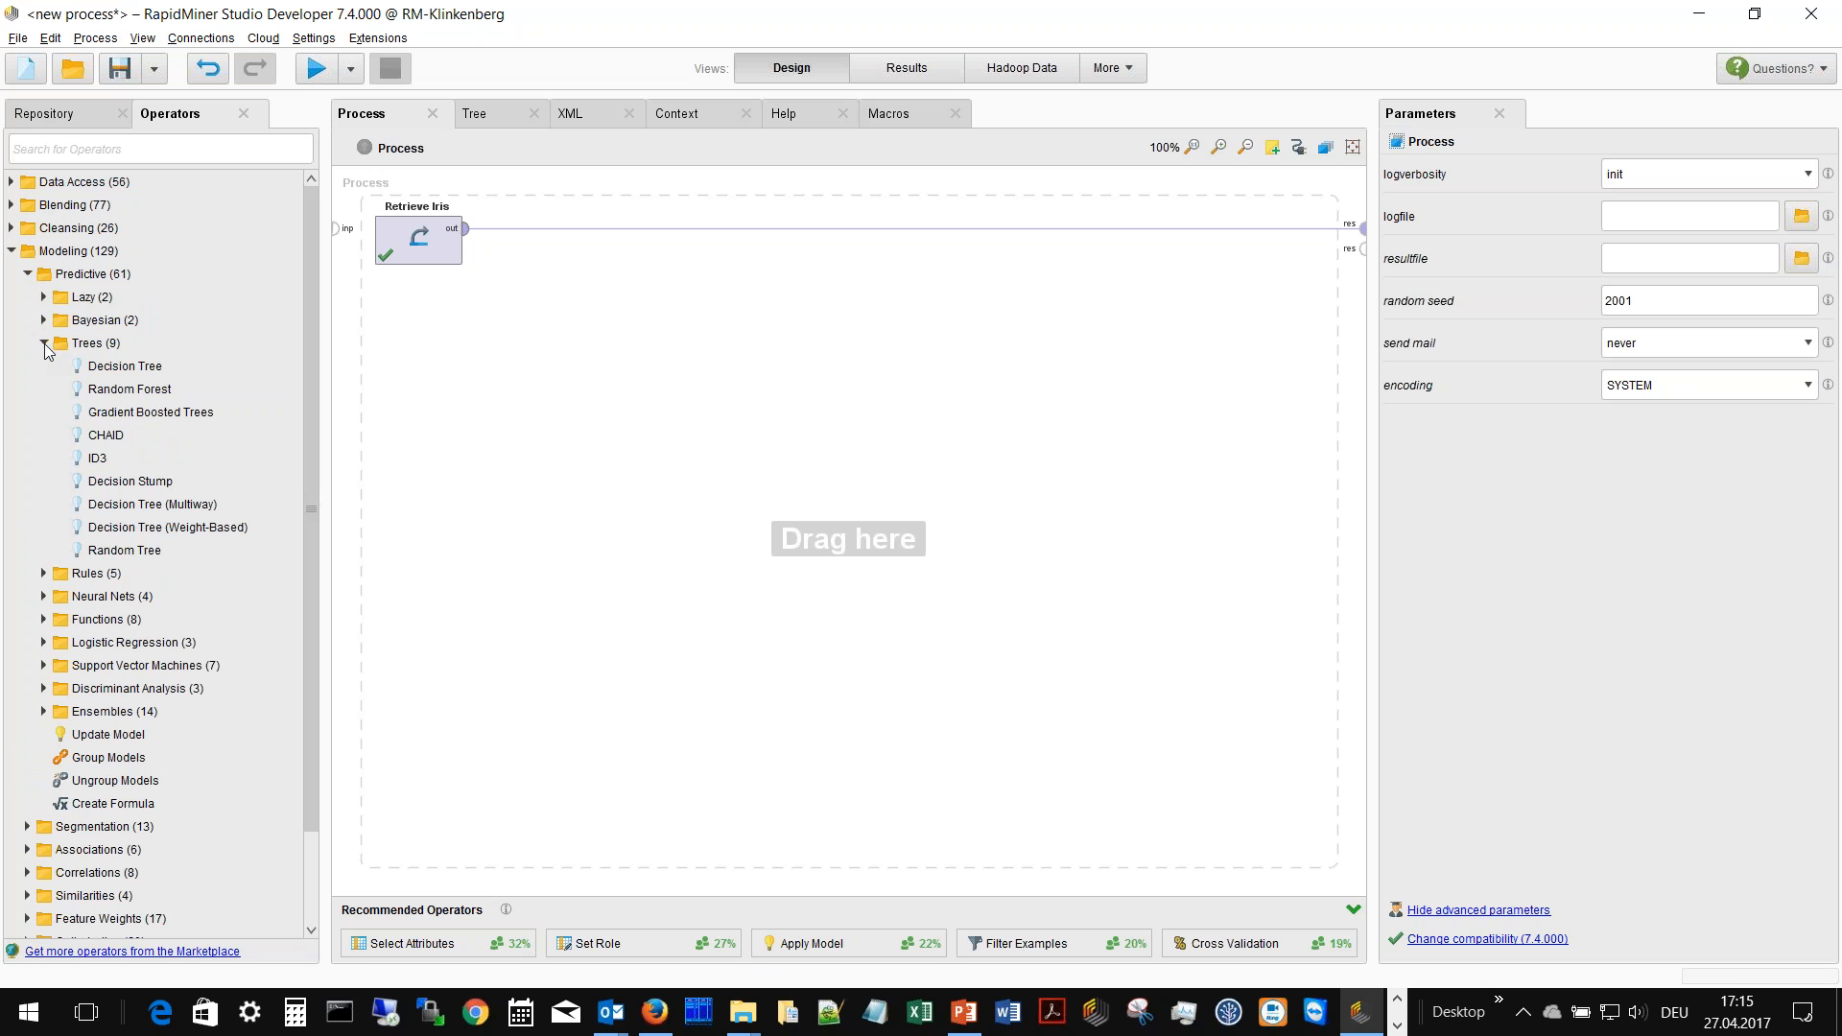
left_click(114, 368)
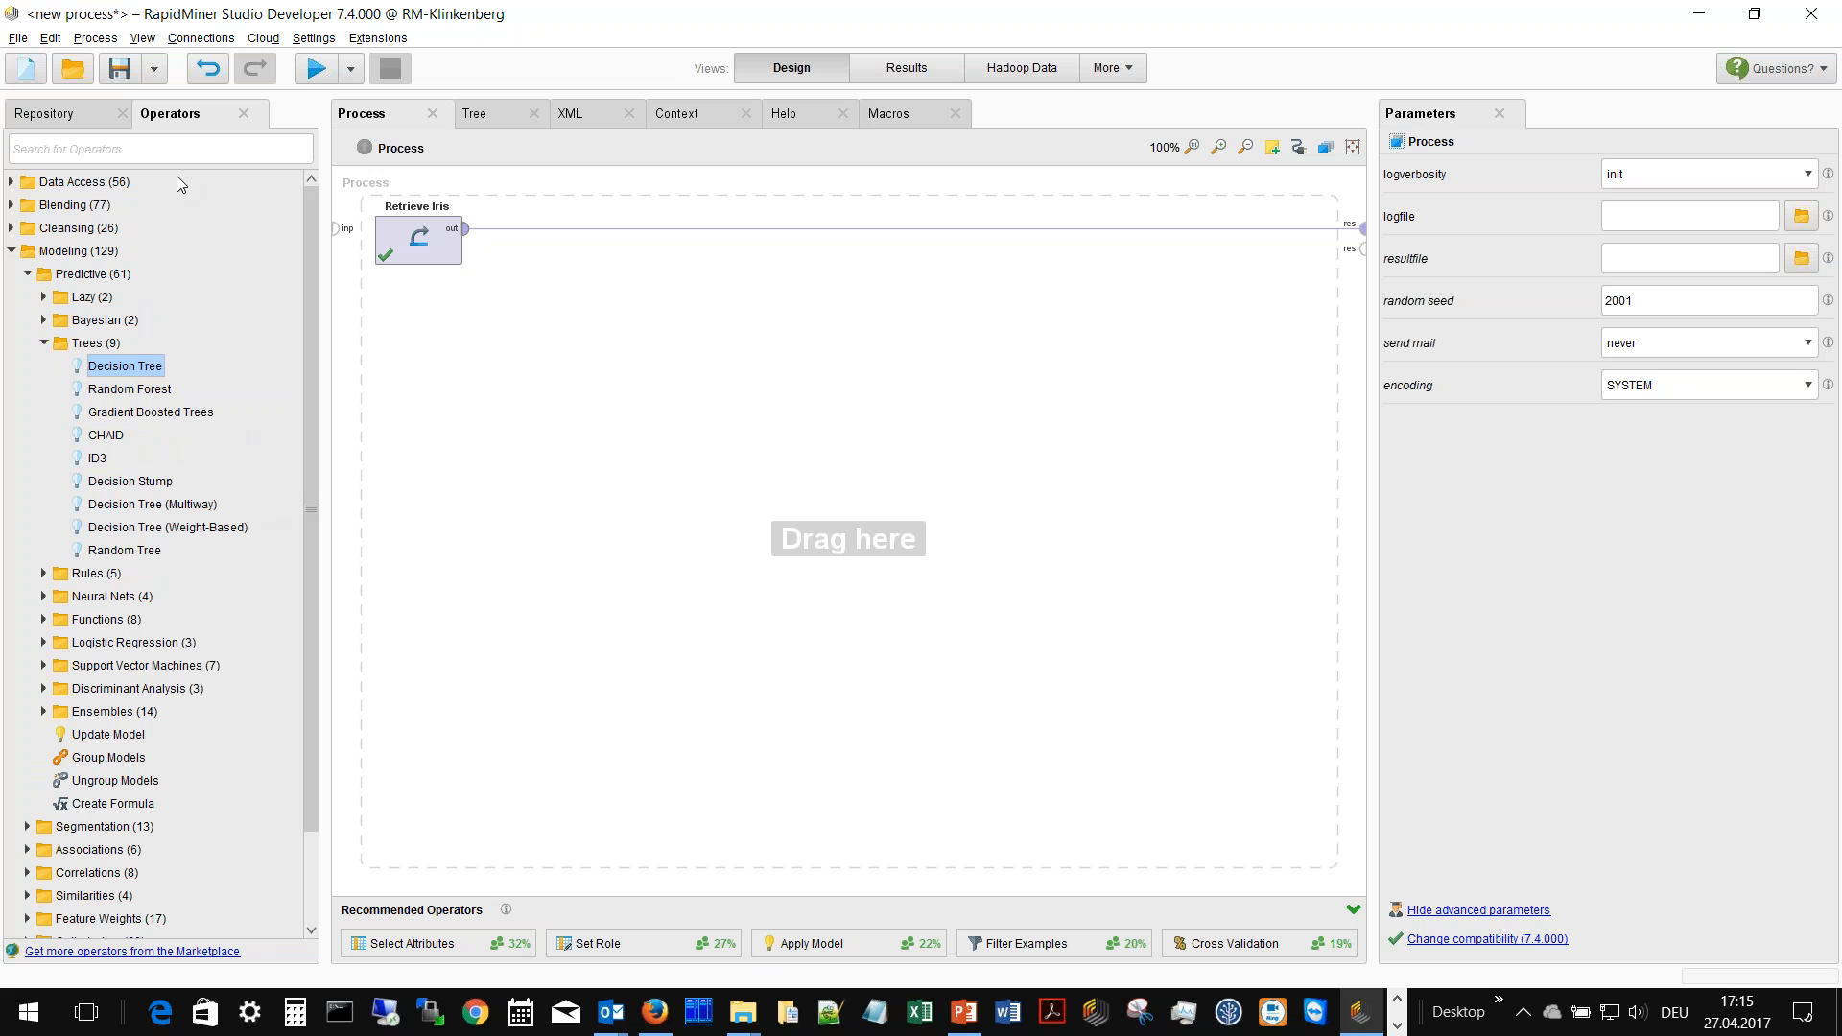
- Search the operators for "tree" and insert Decision Tree between Retrieve Iris and the process result
left_click(159, 149)
type("tree")
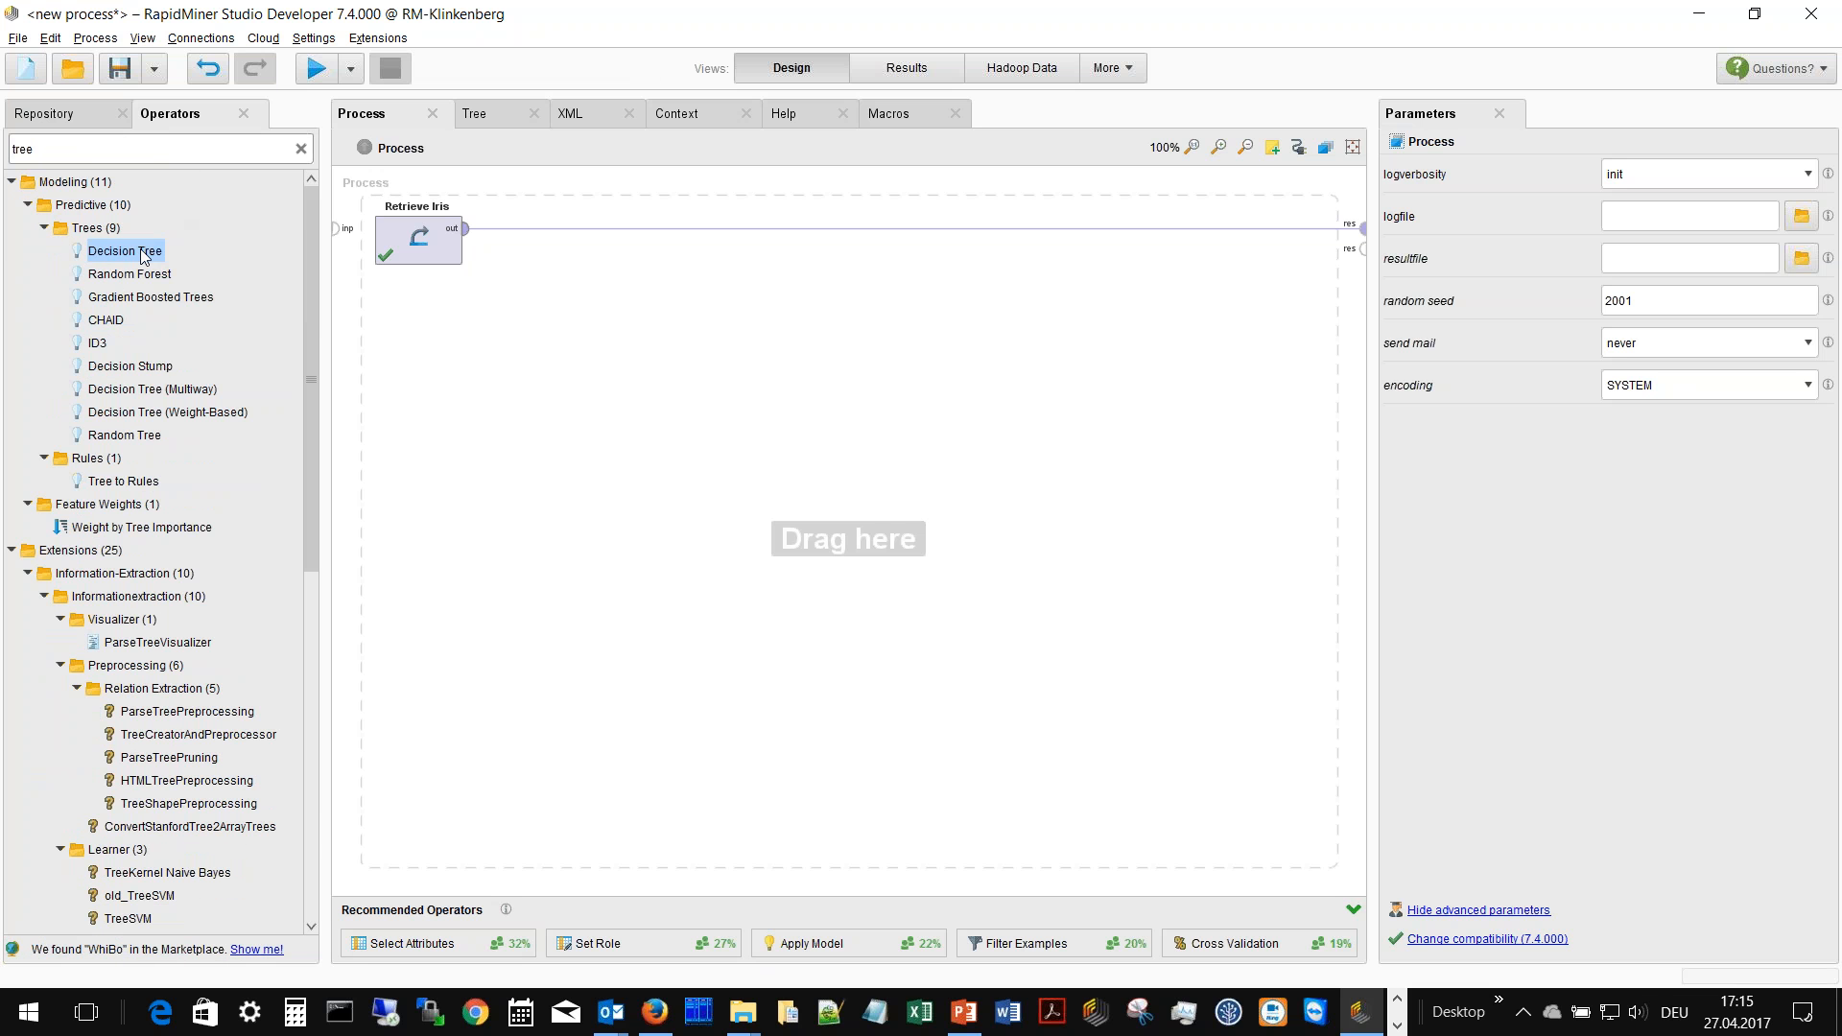
left_click_drag(144, 251, 553, 230)
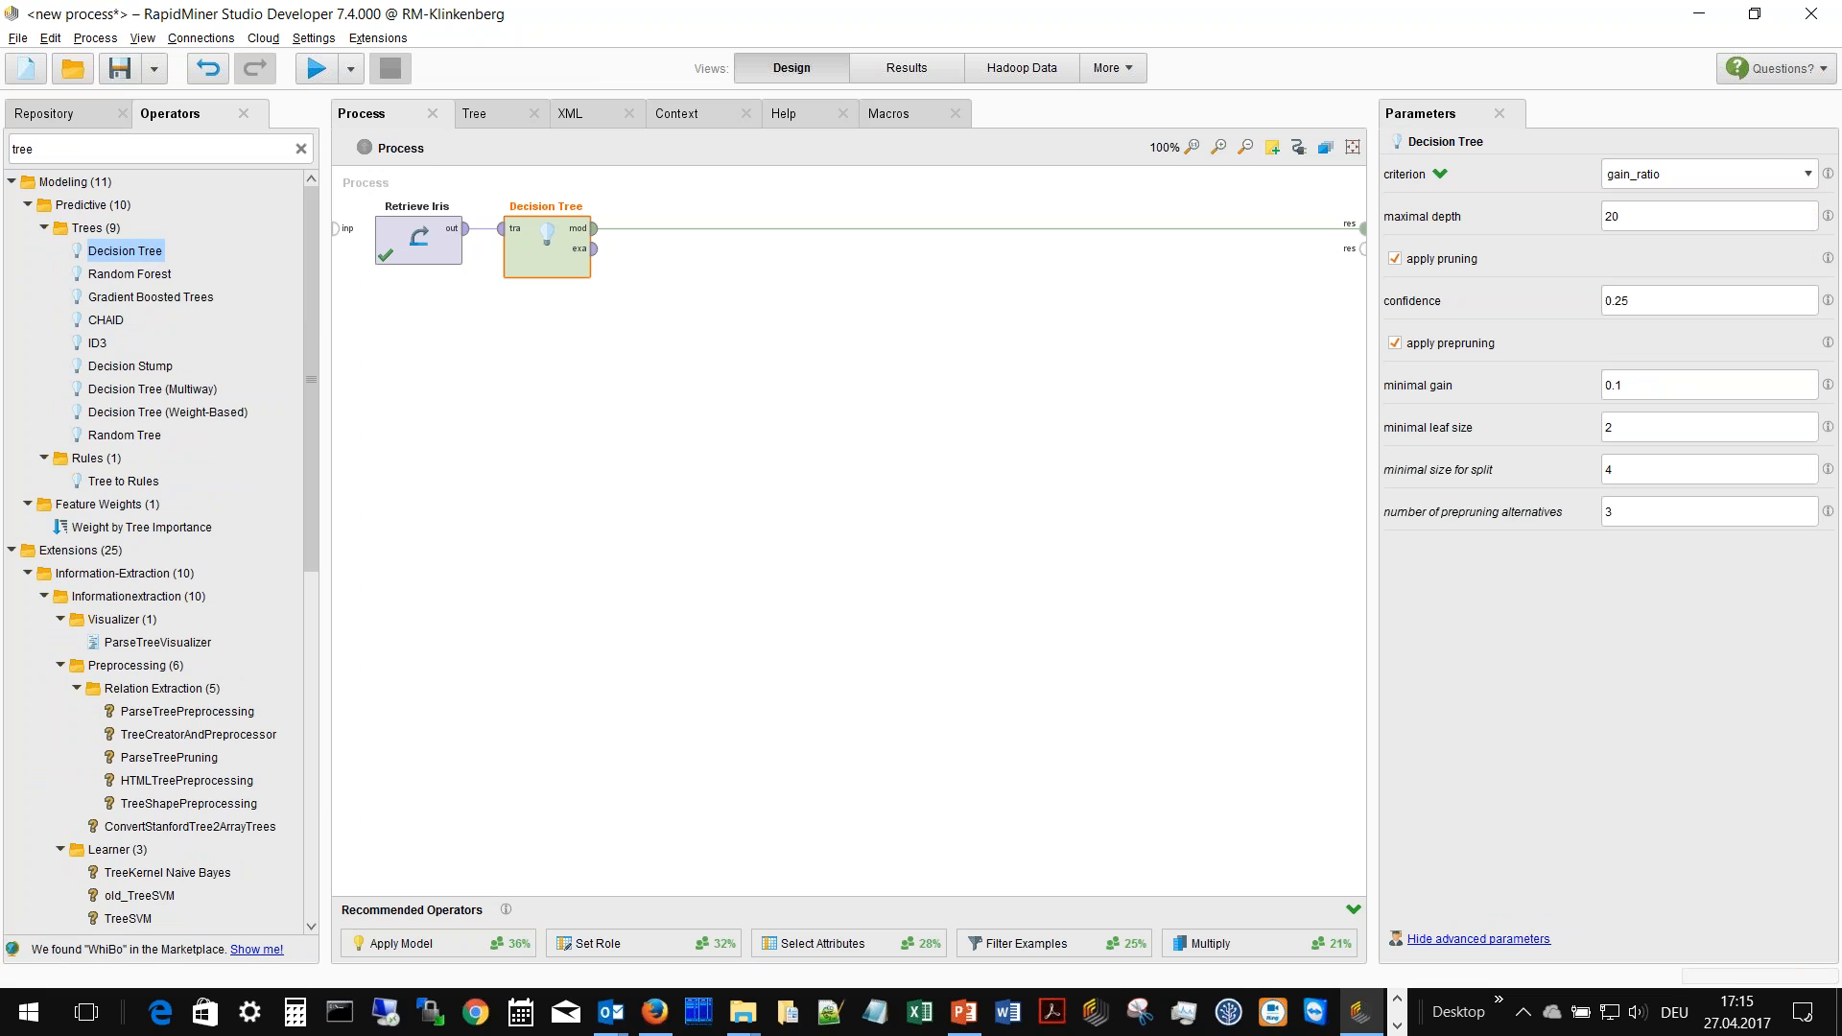
- Run the process, examine the splits and leaves of the resulting decision tree, and return to the process design
left_click(309, 75)
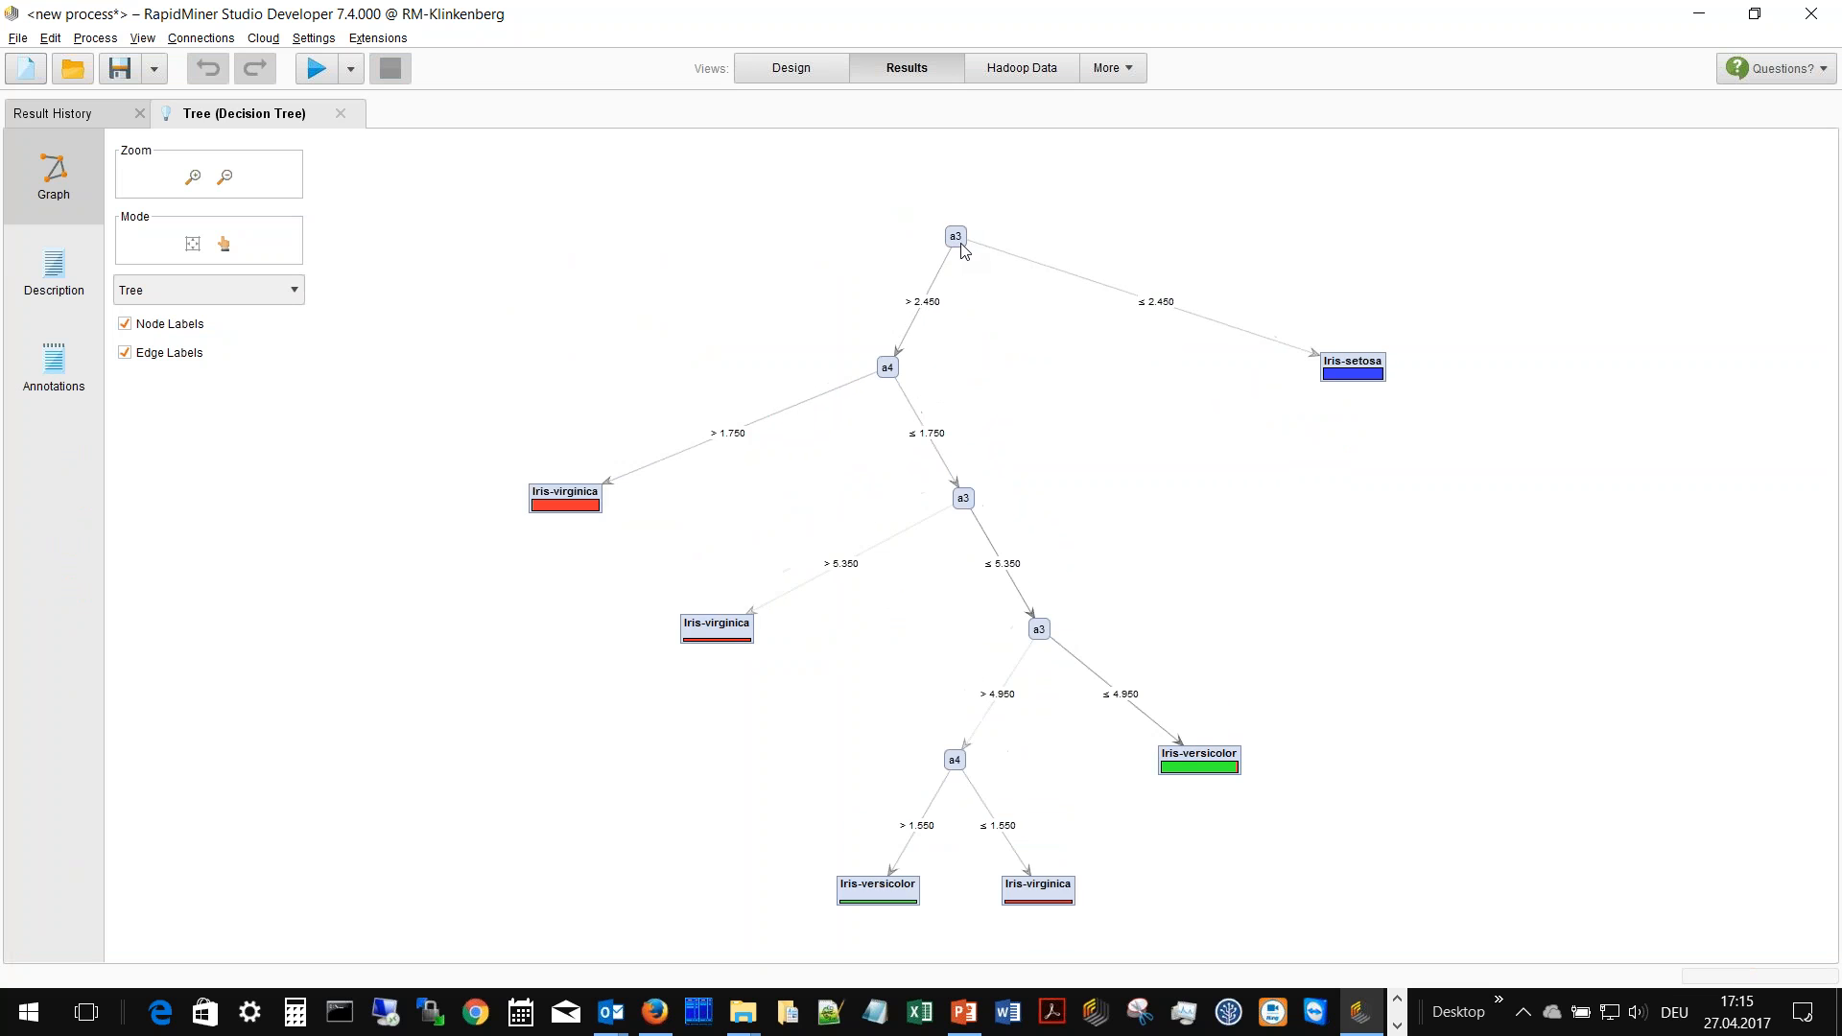
left_click_drag(961, 243, 962, 204)
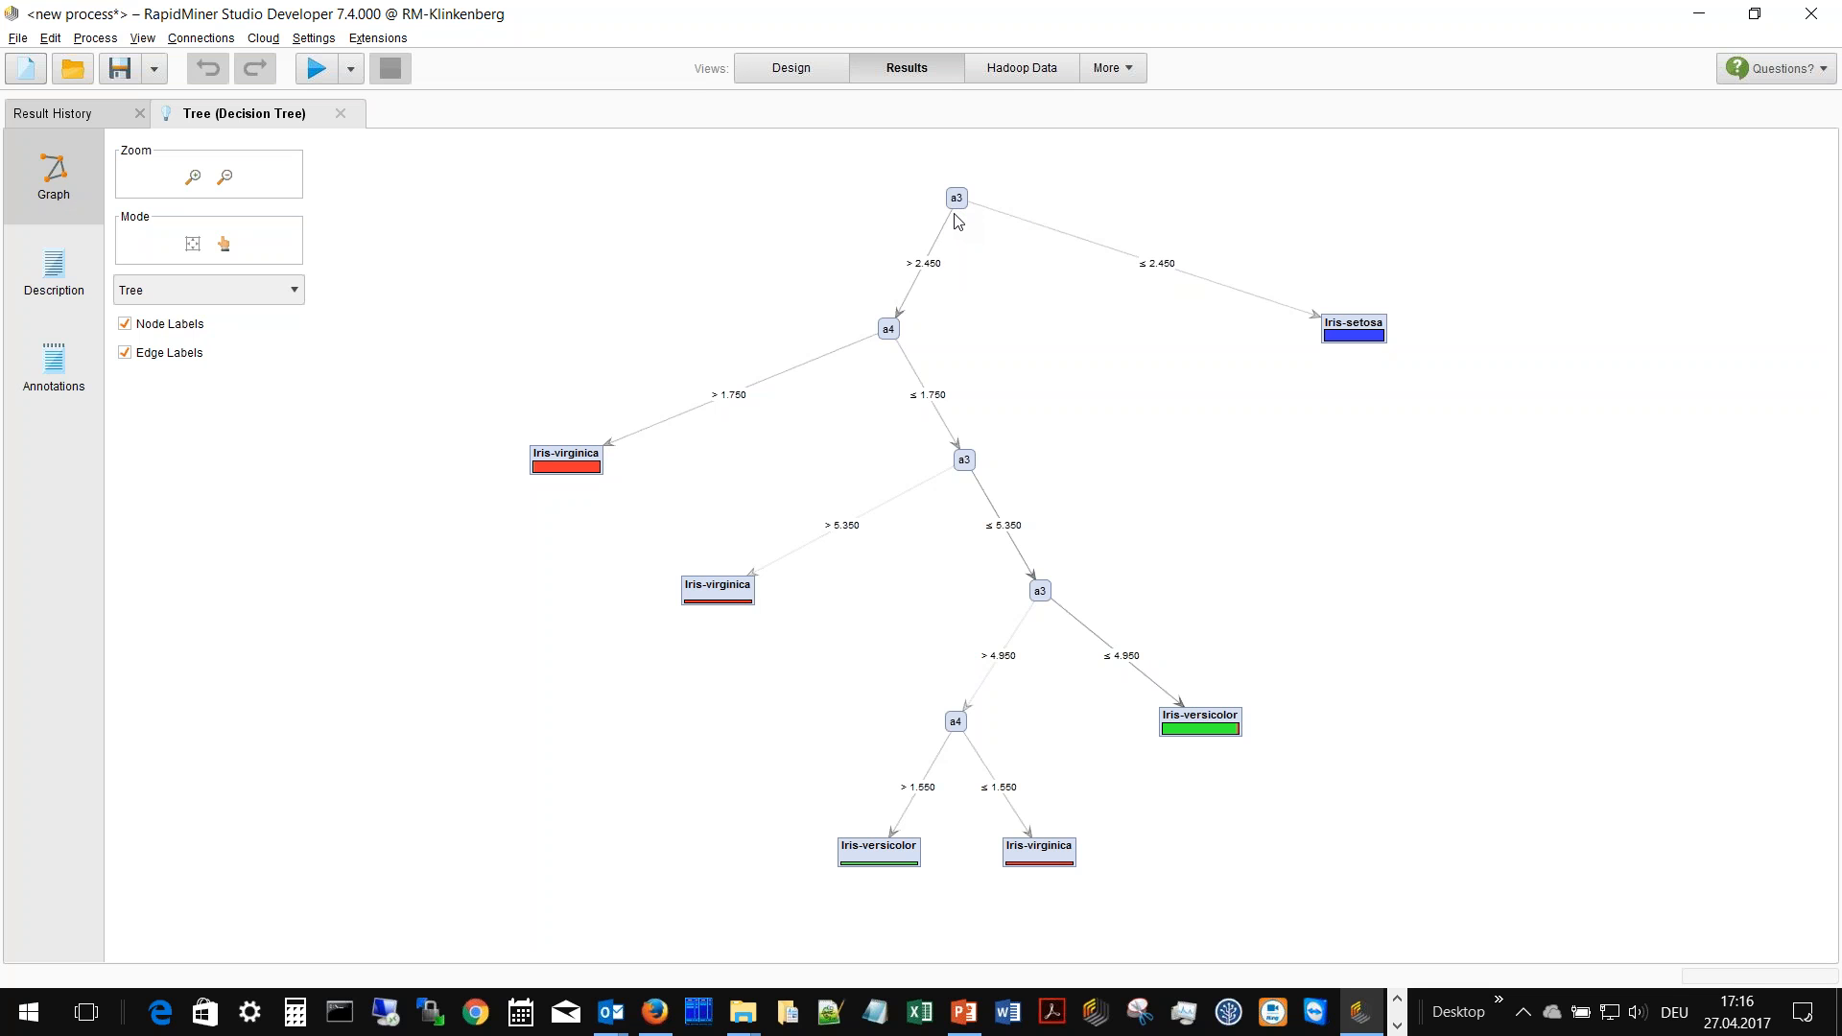
mouse_move(960, 208)
mouse_move(1352, 337)
mouse_move(1199, 736)
left_click(777, 81)
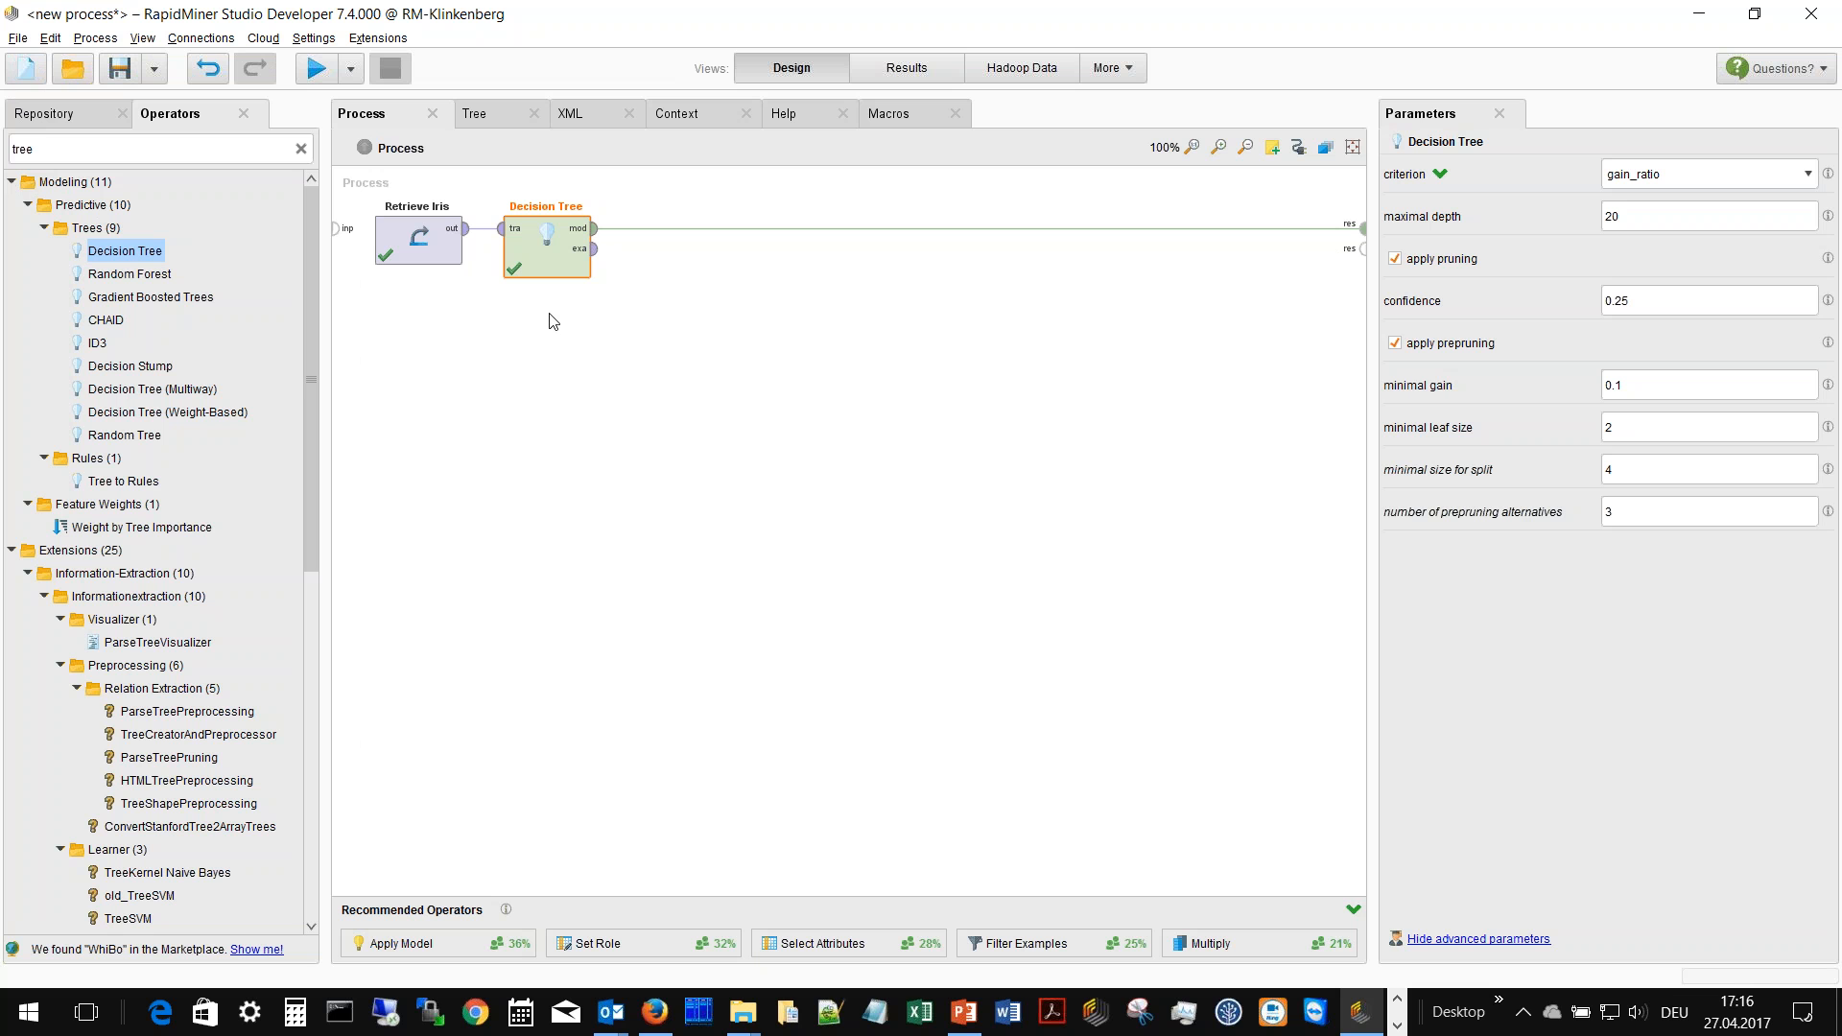
- Clear the operator search and start a new process from the Predictive Maintenance template, discarding the unsaved Iris process
left_click(10, 181)
left_click(300, 148)
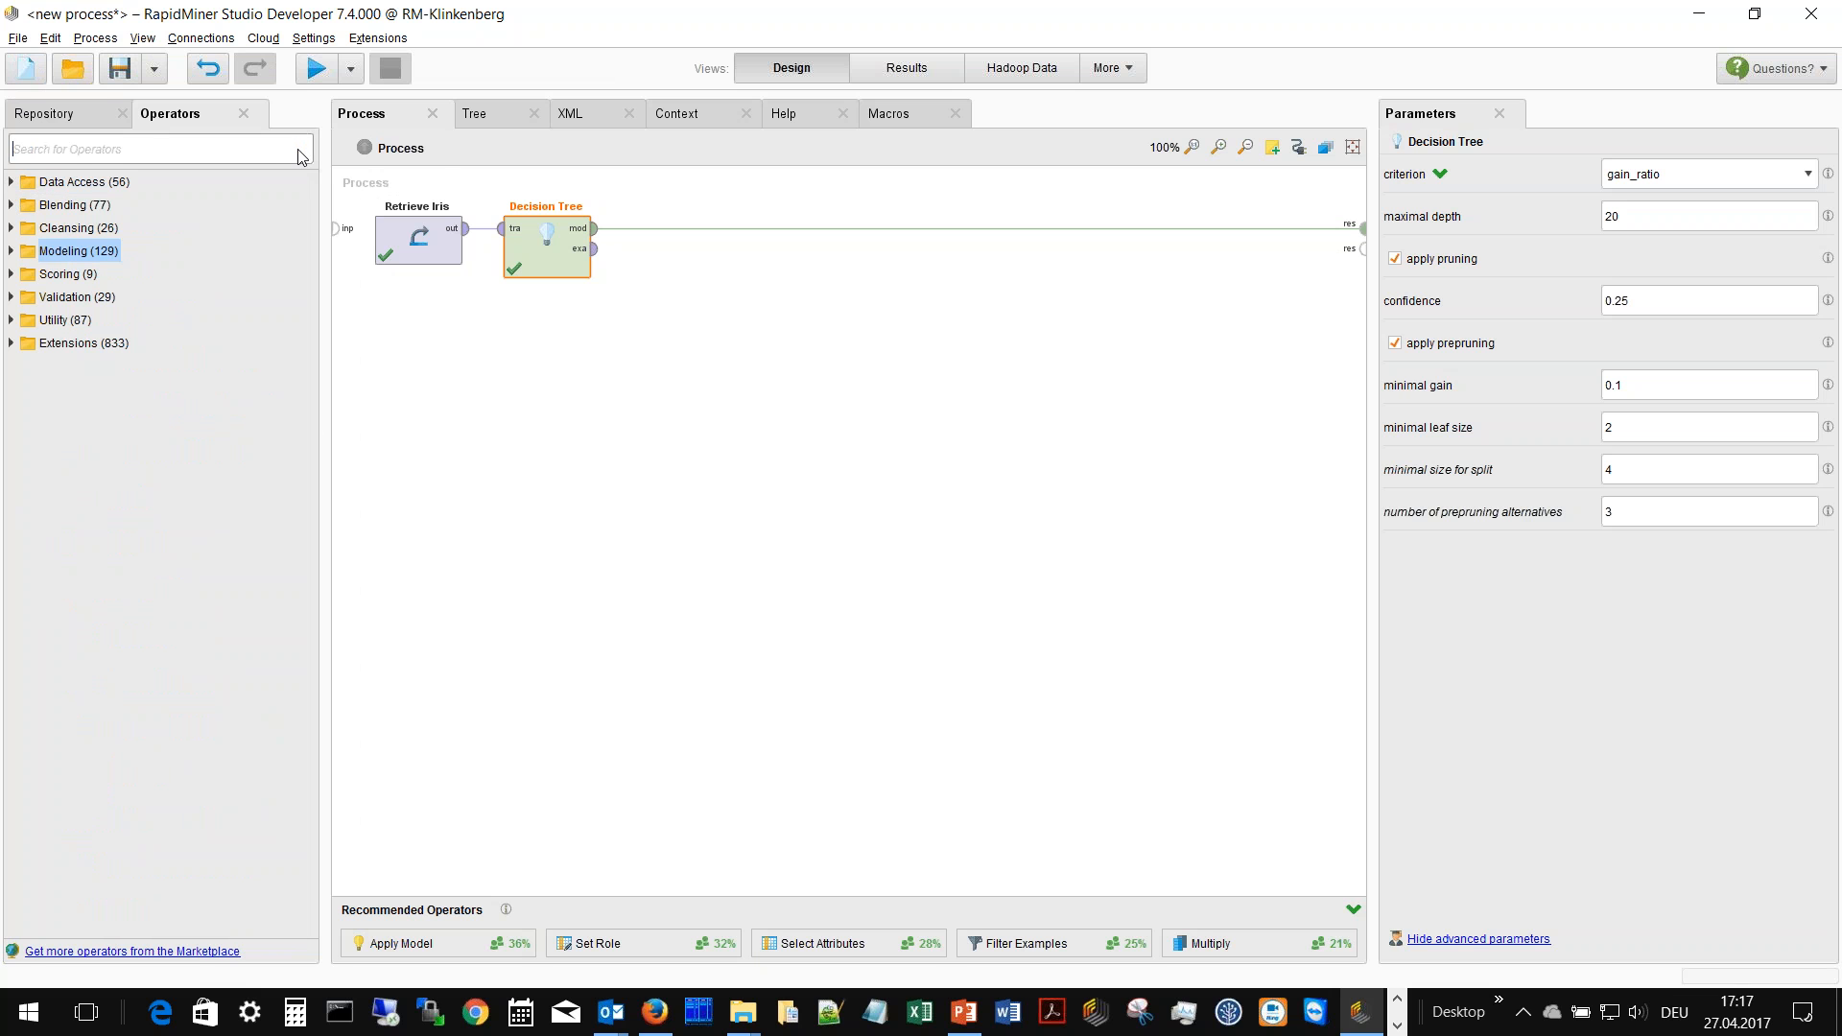
left_click(26, 68)
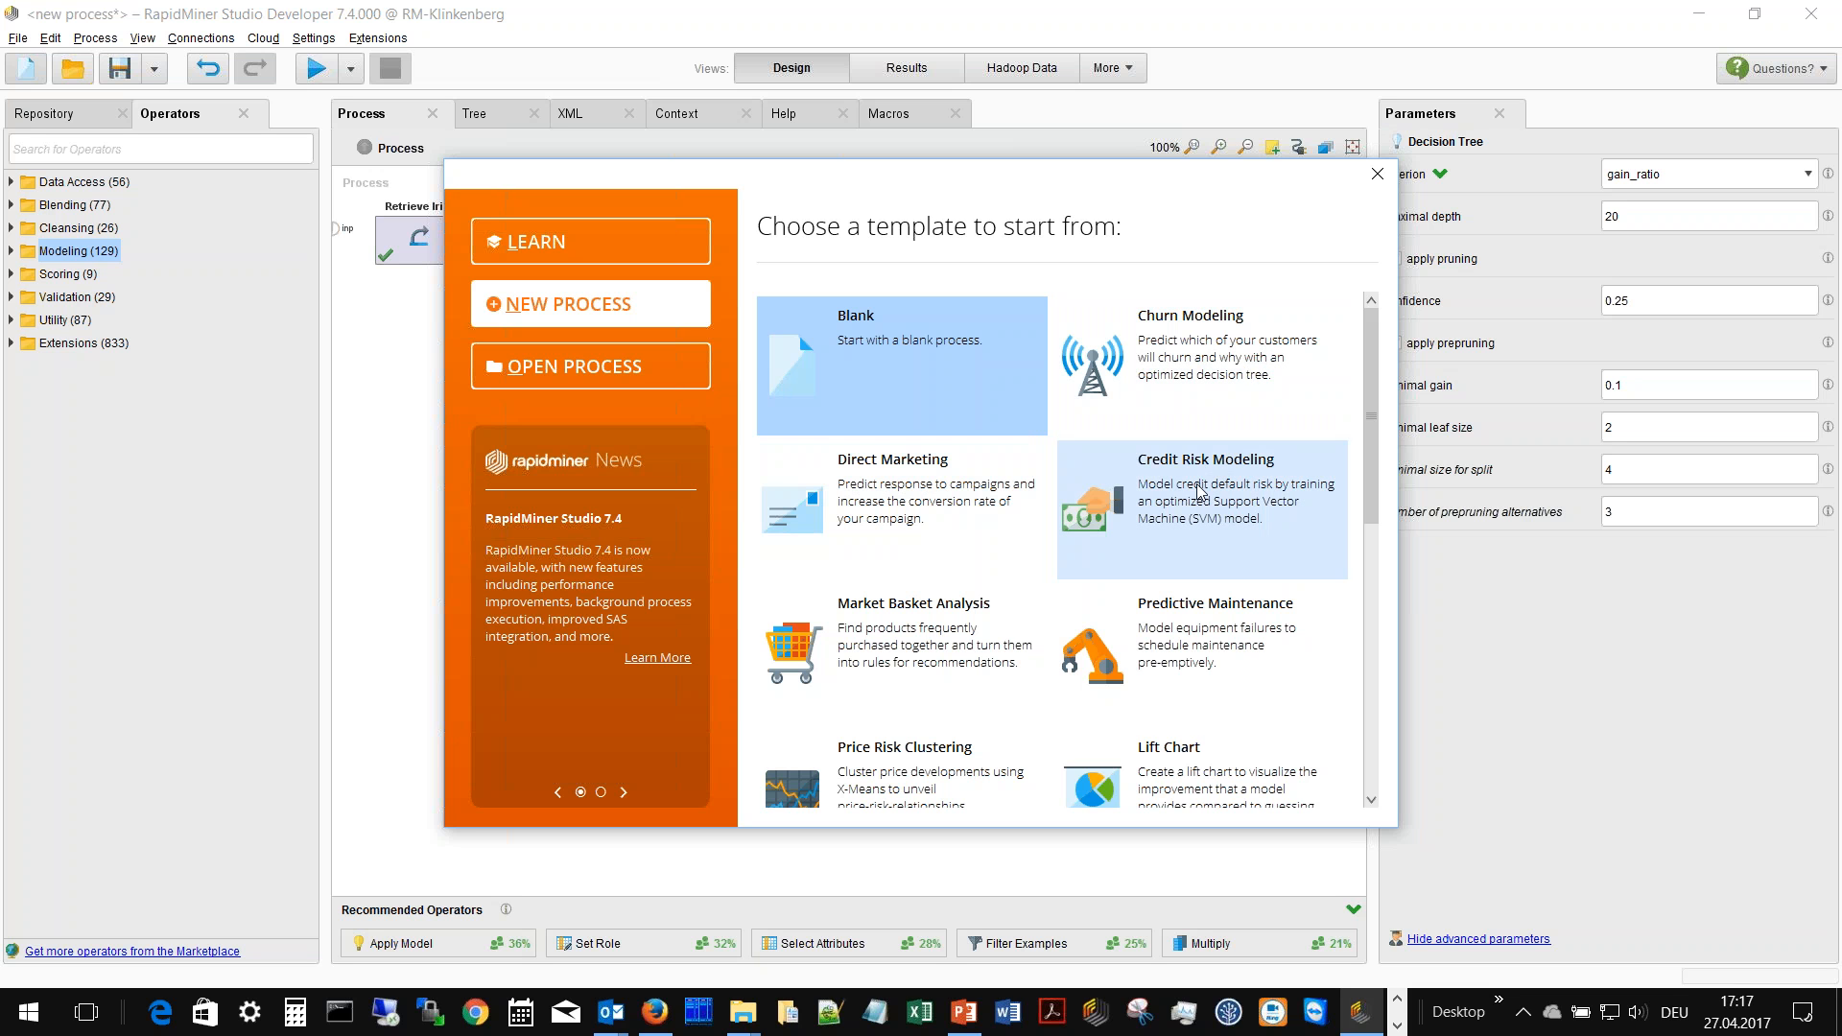
left_click(1244, 632)
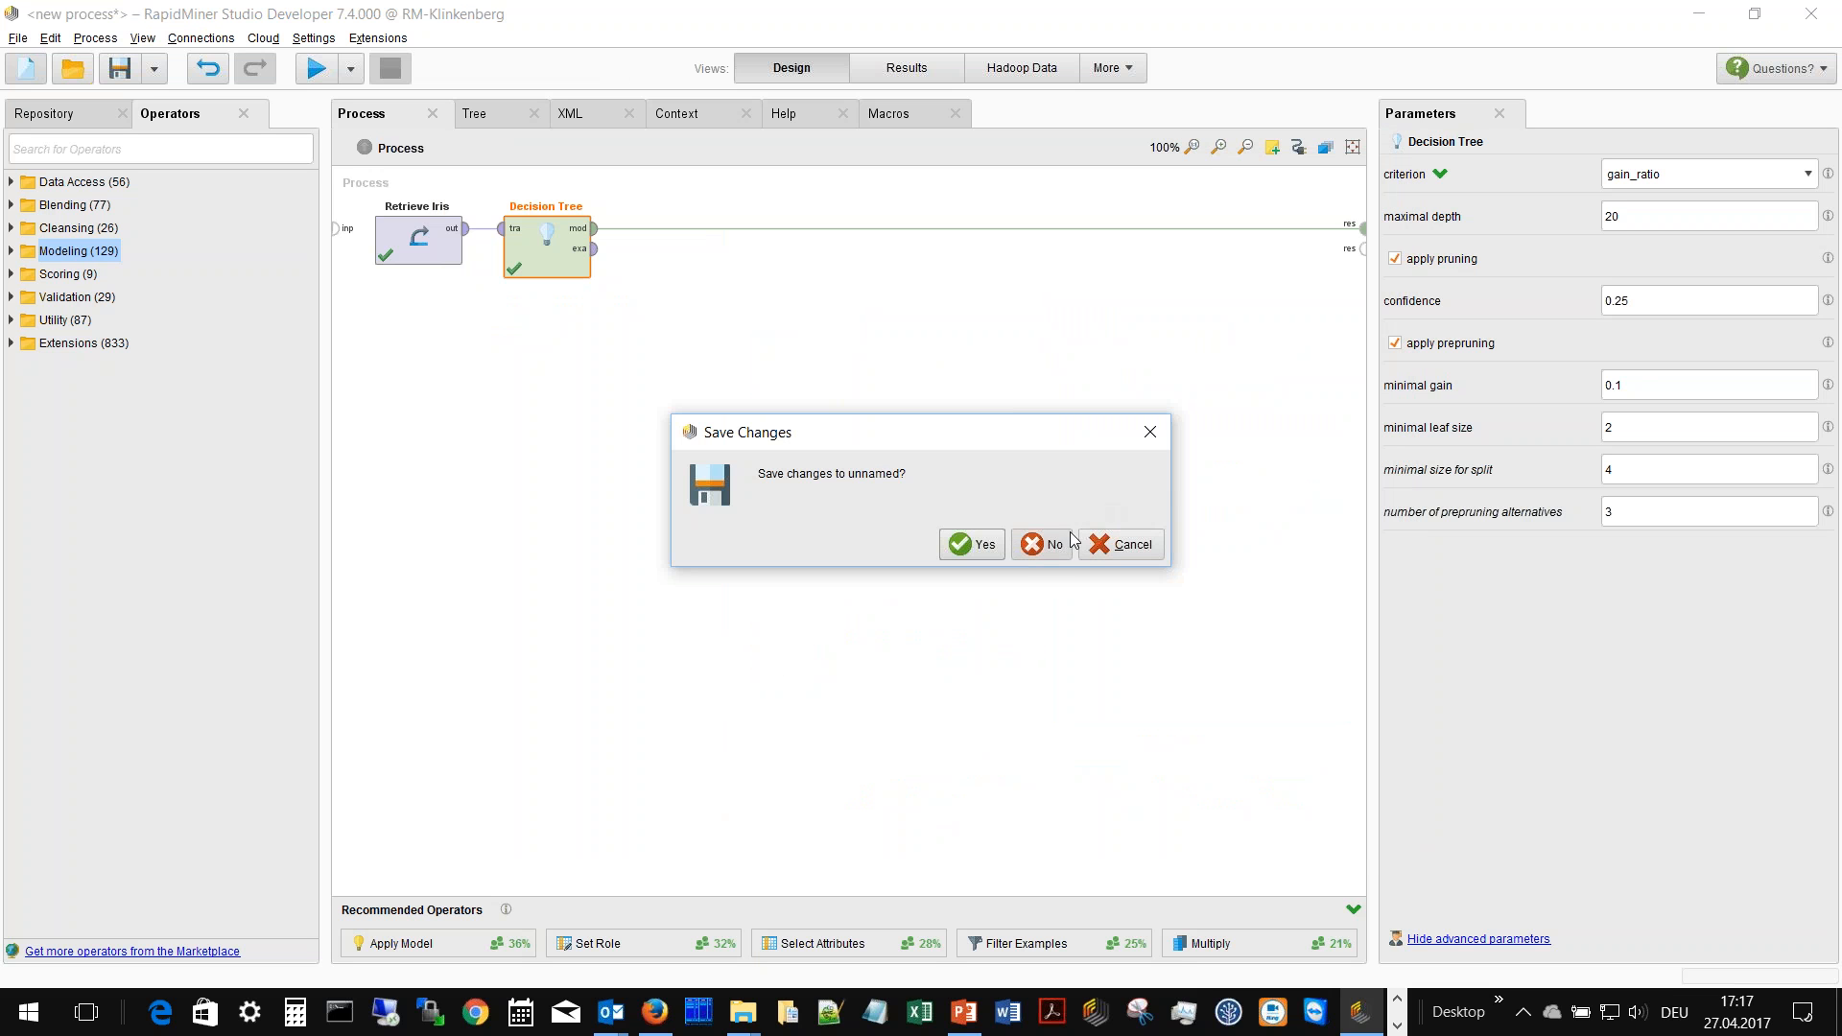
left_click(1040, 544)
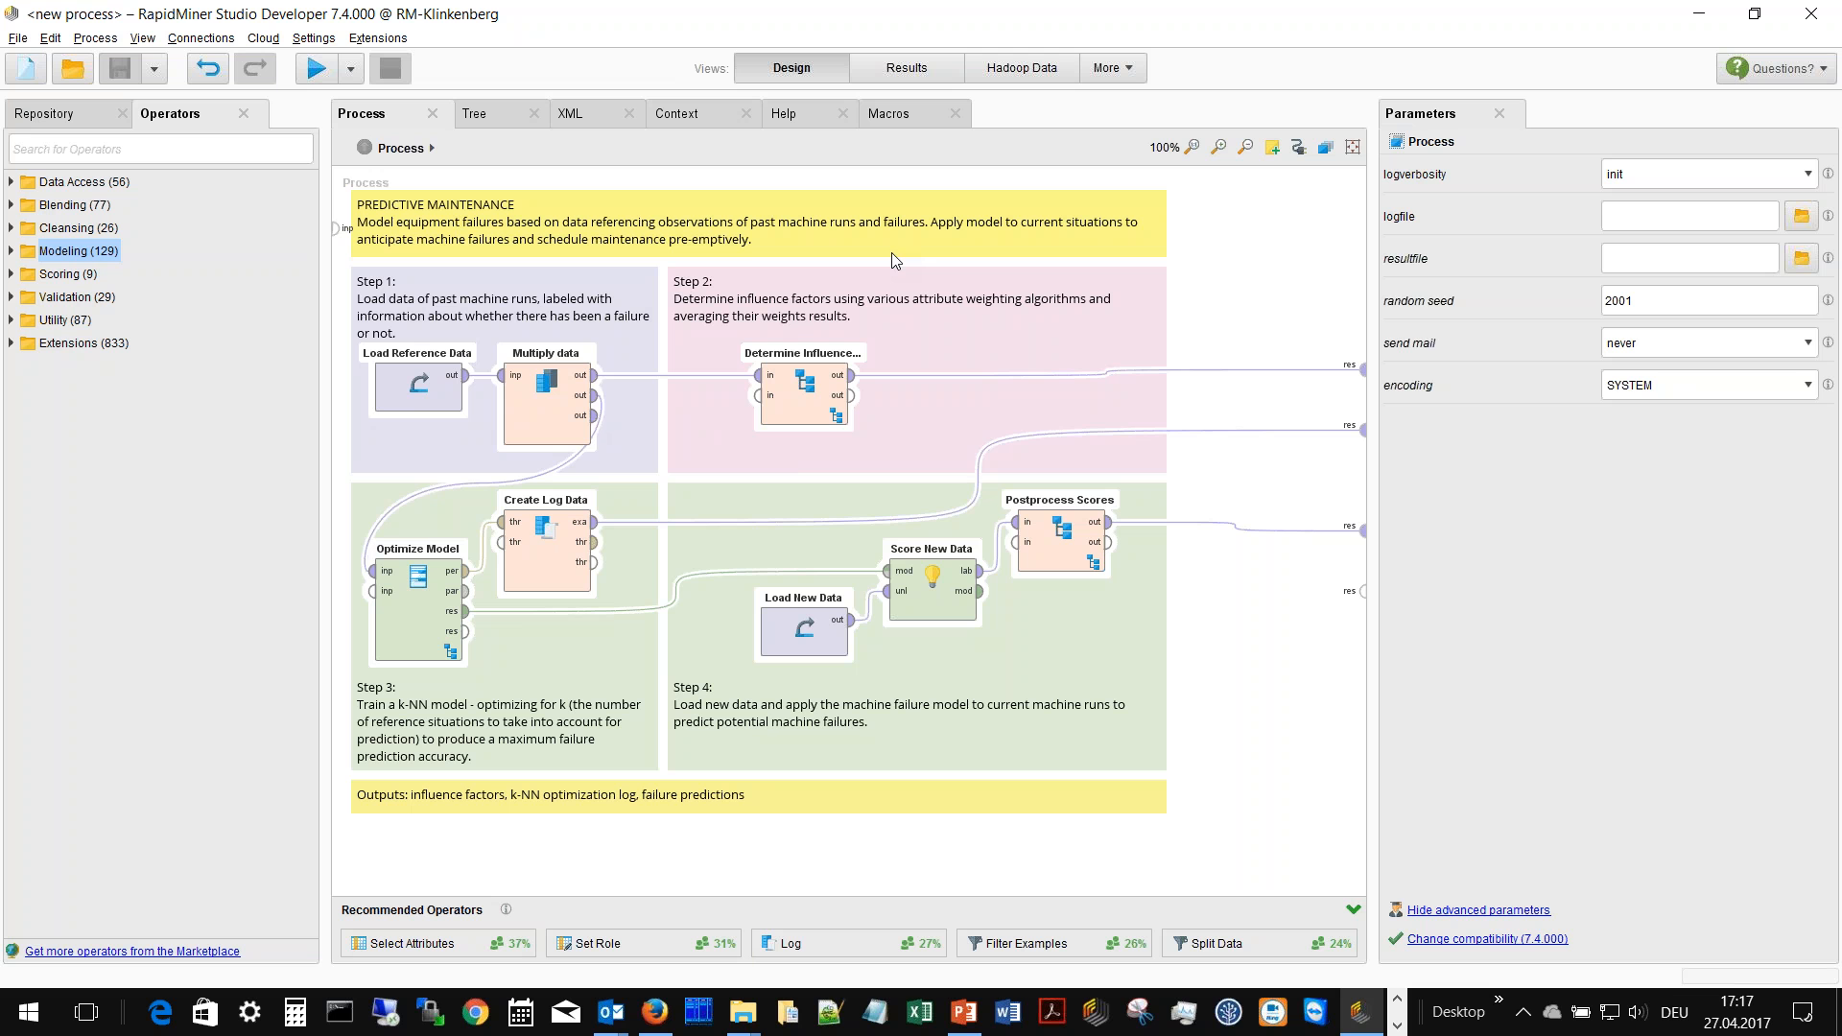
- Set a breakpoint after the Load Reference Data operator and run the process up to it
right_click(396, 397)
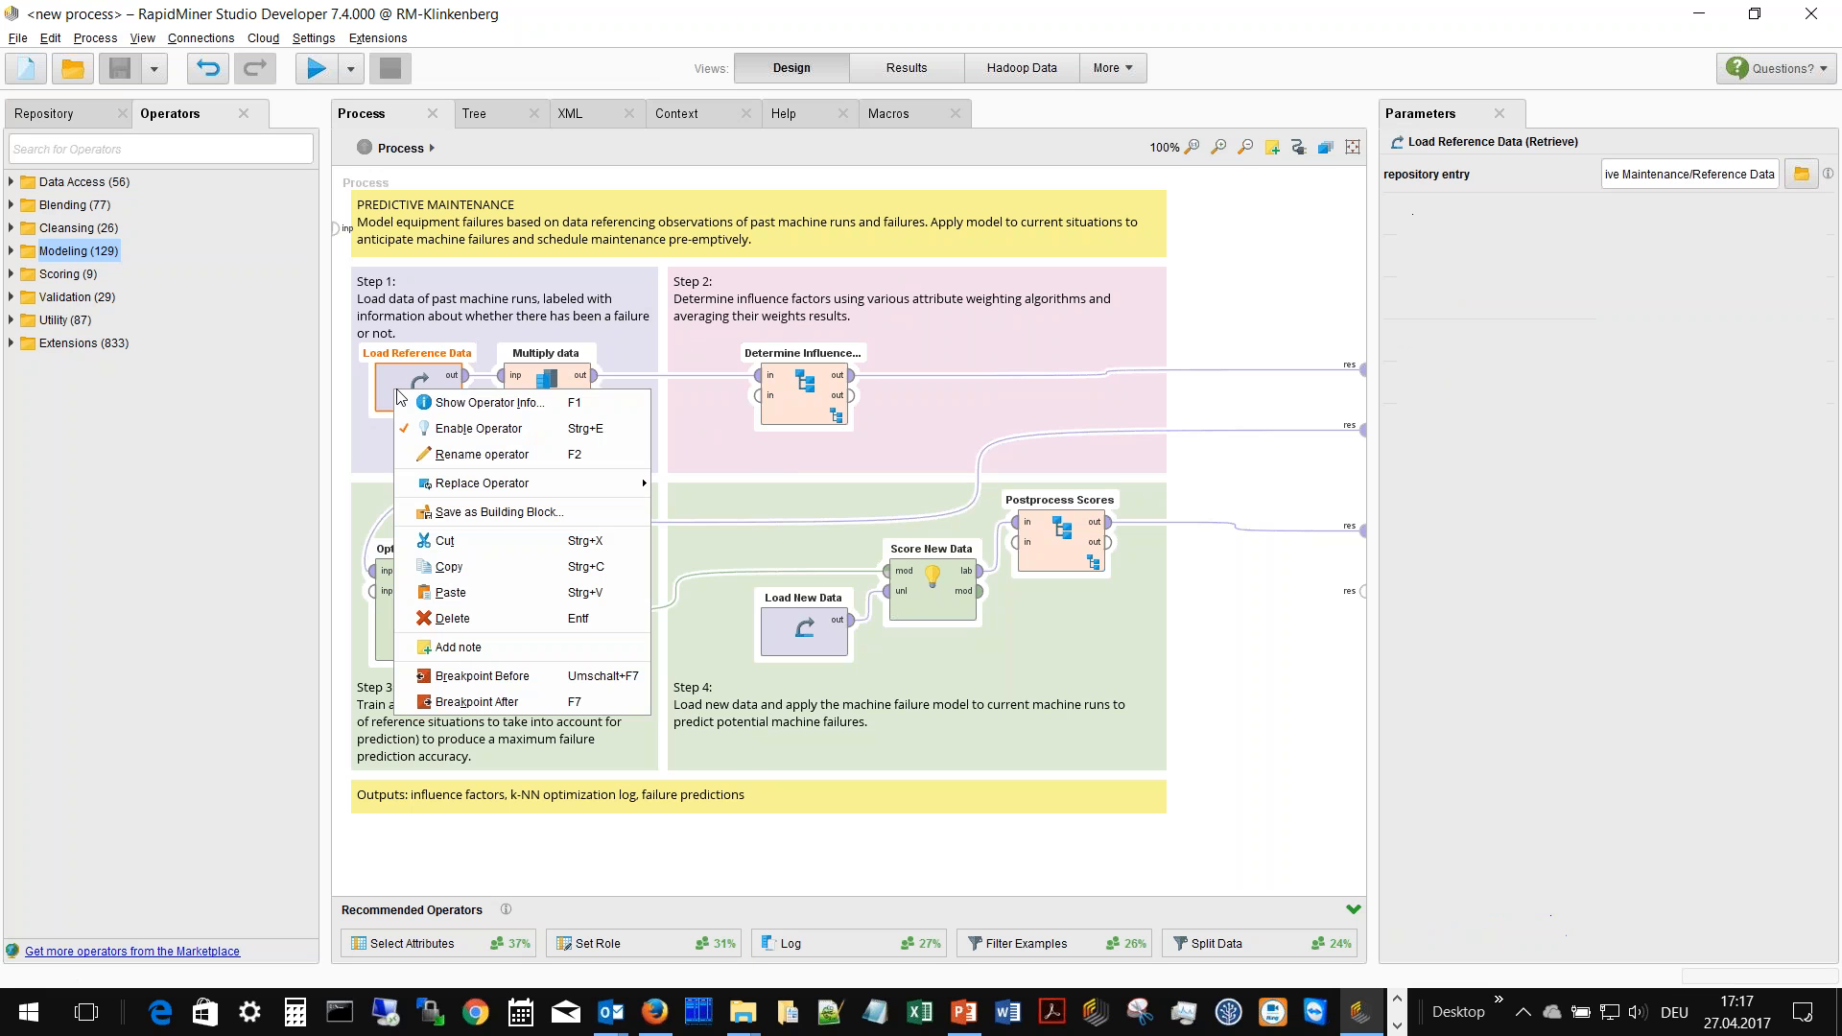
left_click(489, 704)
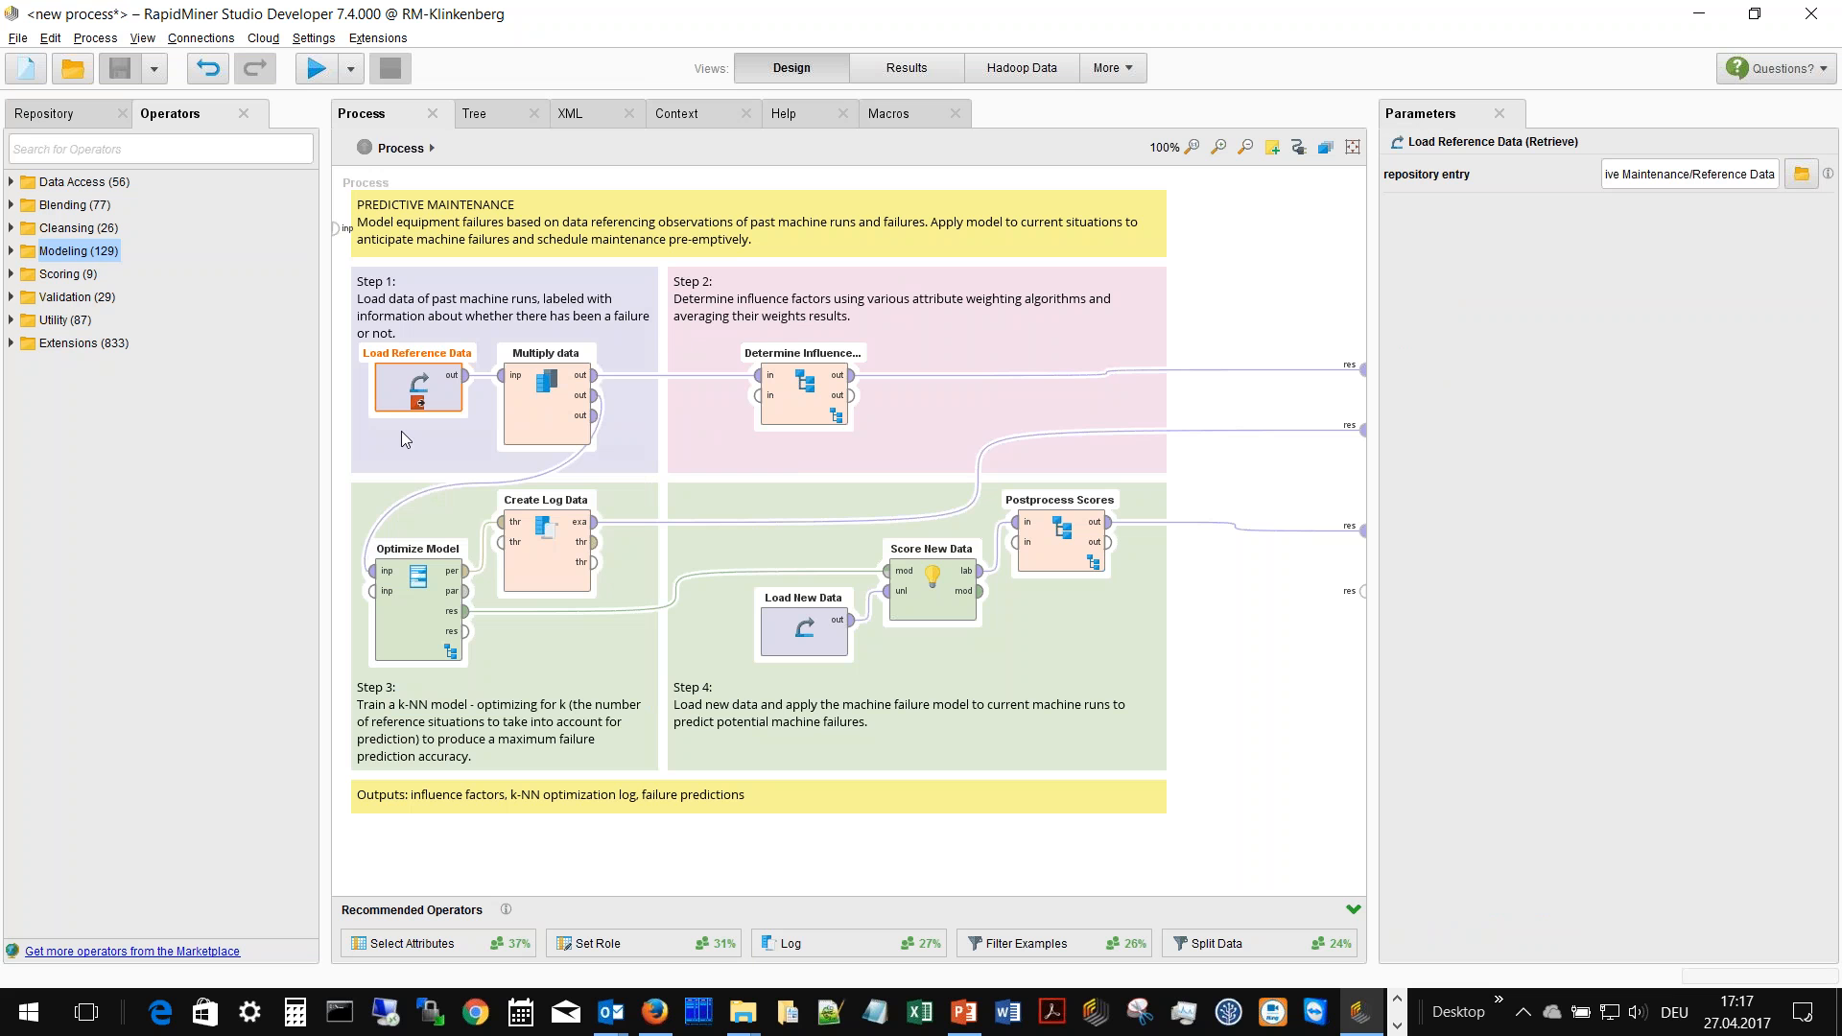
left_click(316, 69)
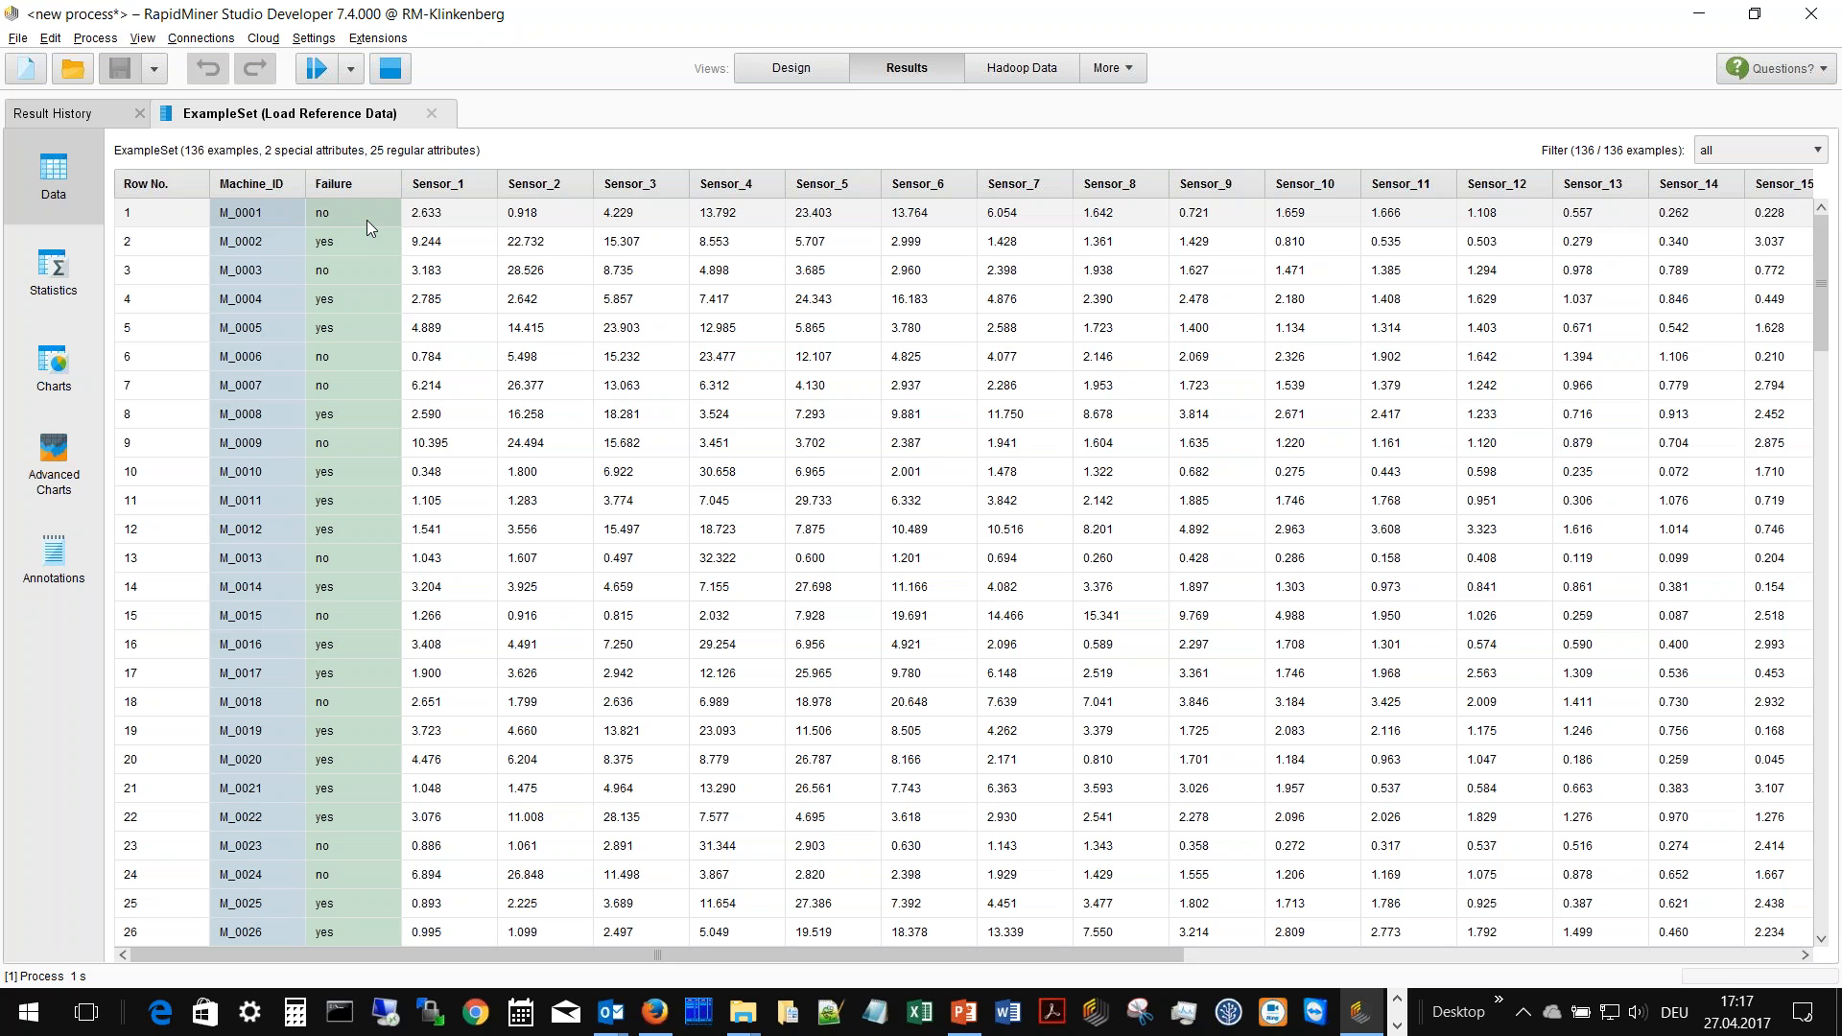
- Examine the machine IDs, the Failure labels and the sensor readings in the loaded reference data
left_click_drag(286, 210, 232, 451)
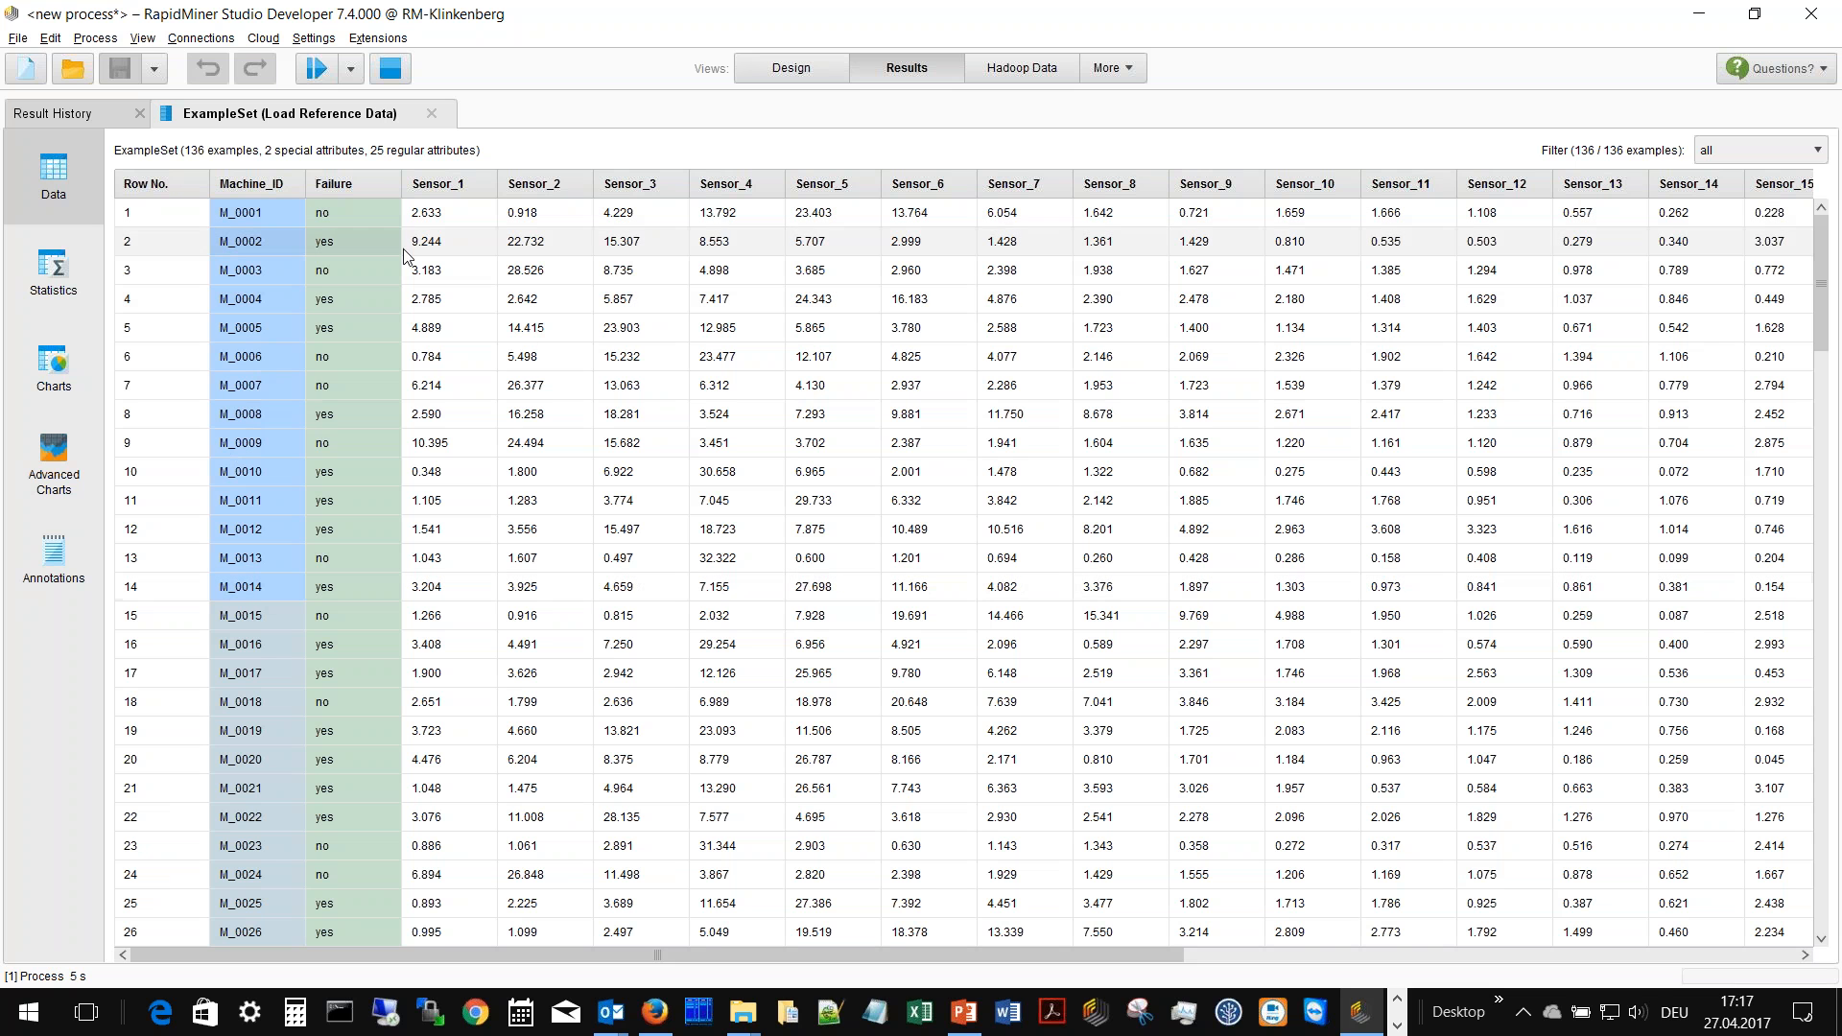
left_click(371, 211)
left_click_drag(370, 215, 369, 392)
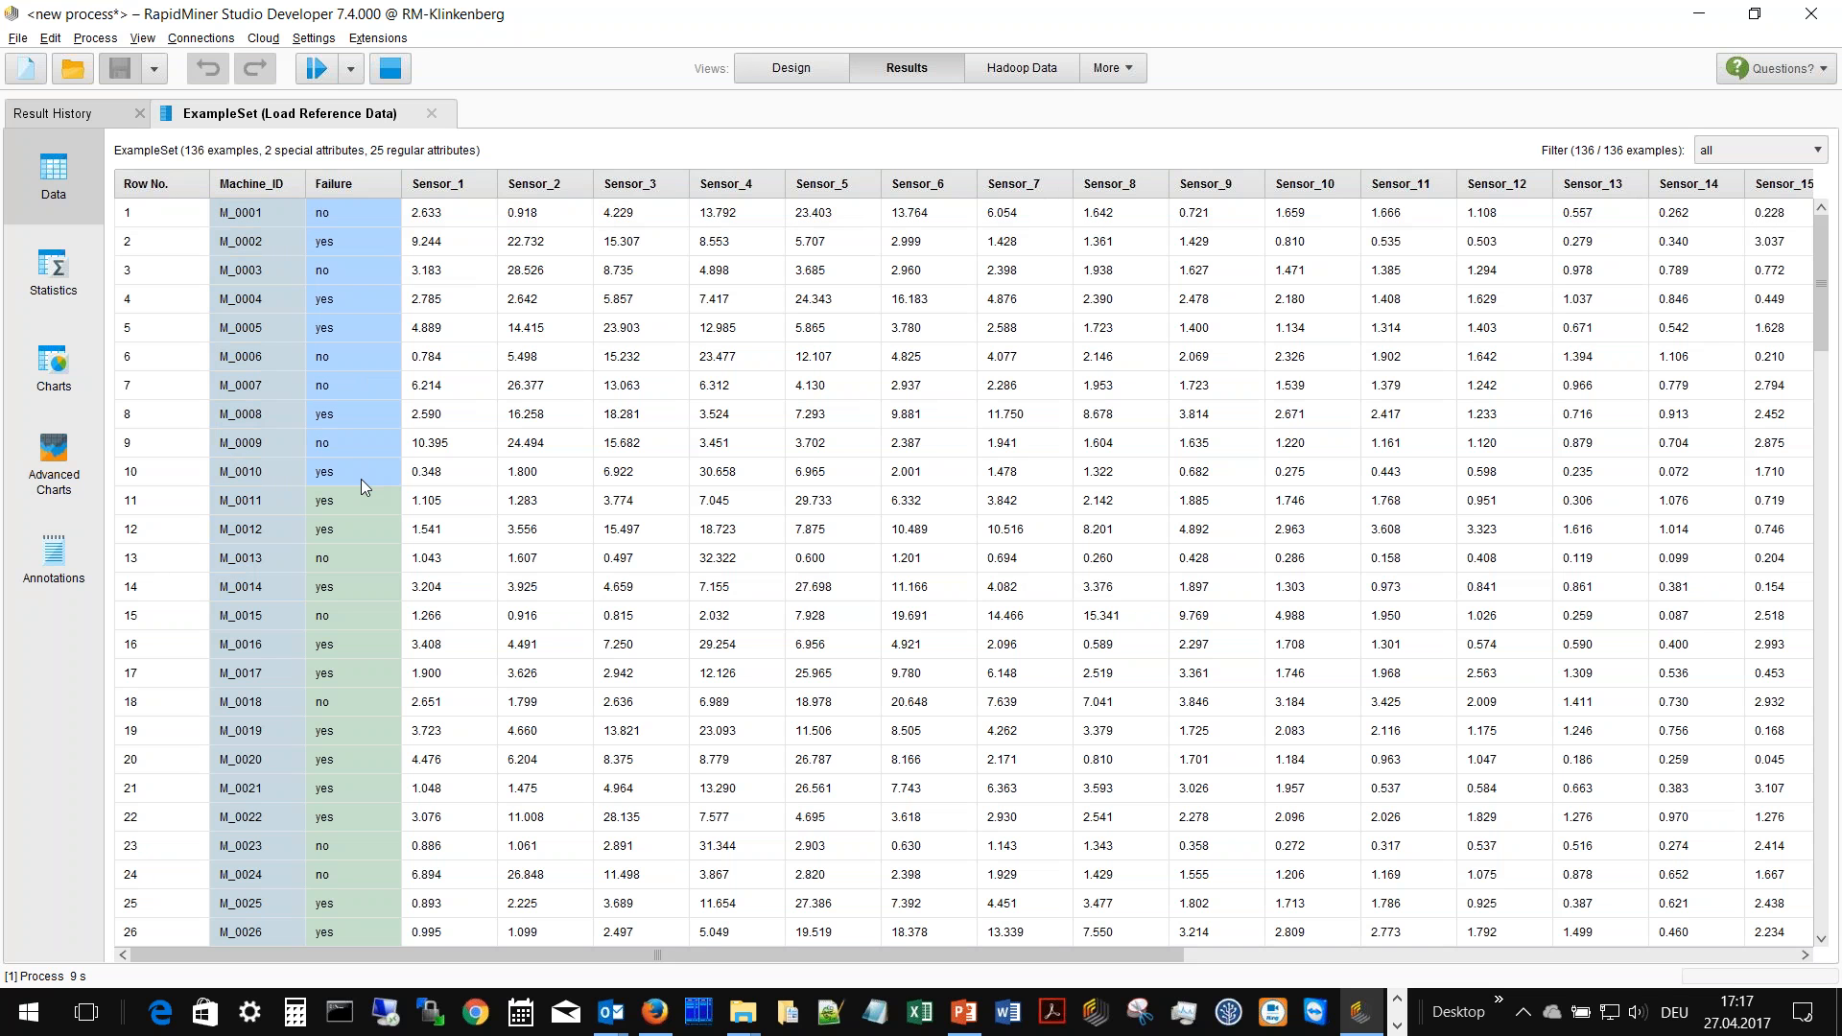
left_click_drag(476, 215, 1540, 327)
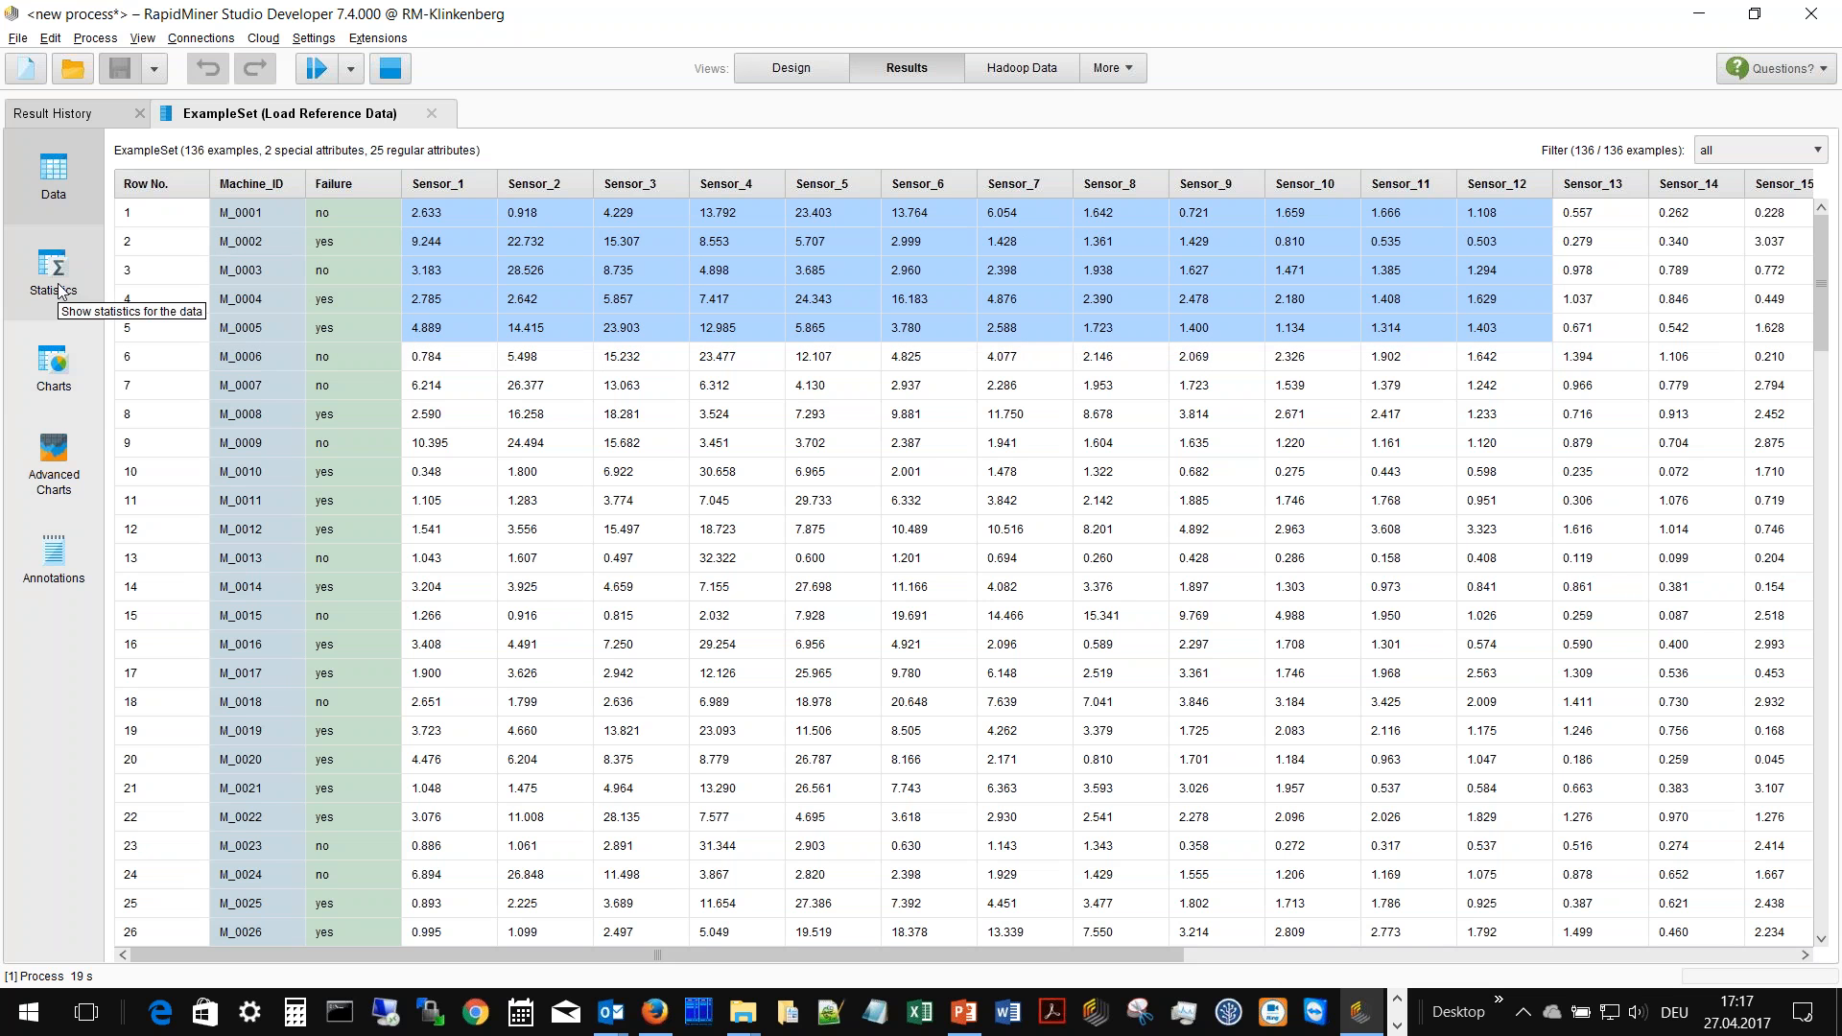
- Plot the reference data as a Parallel chart with rotated labels, and switch the chart style to Deviation
left_click(40, 395)
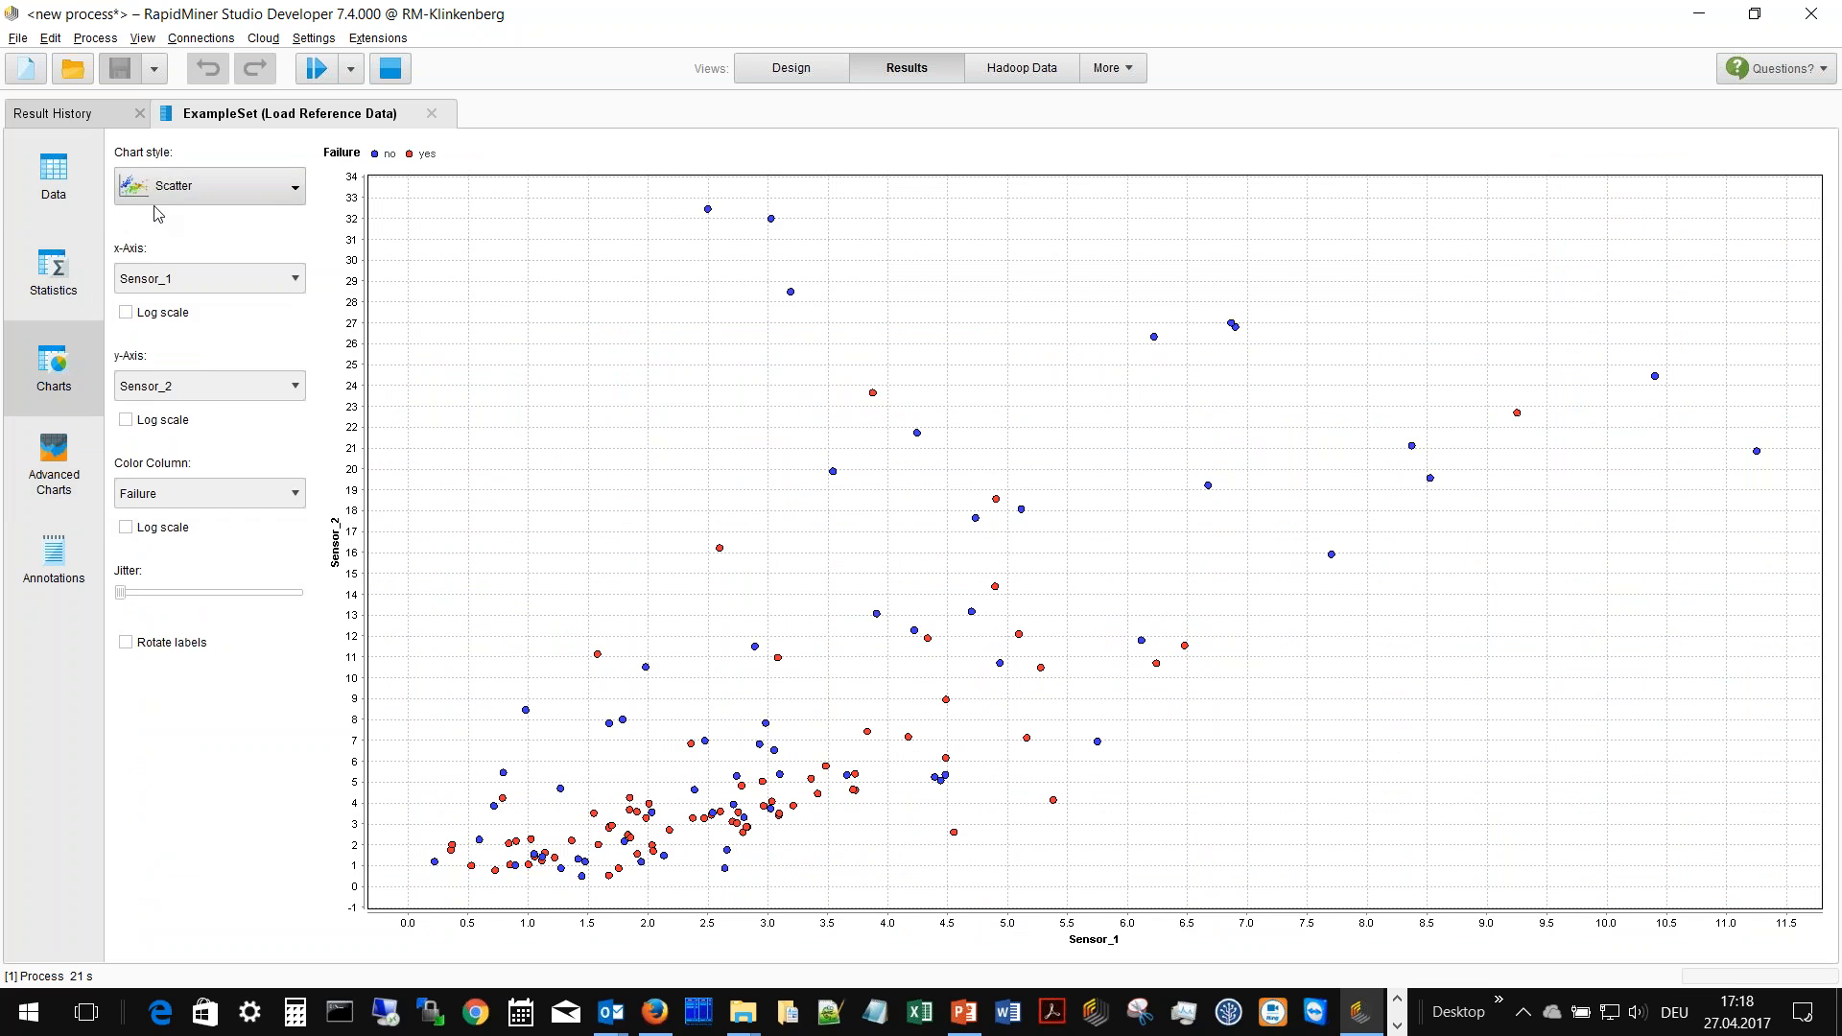
left_click(182, 186)
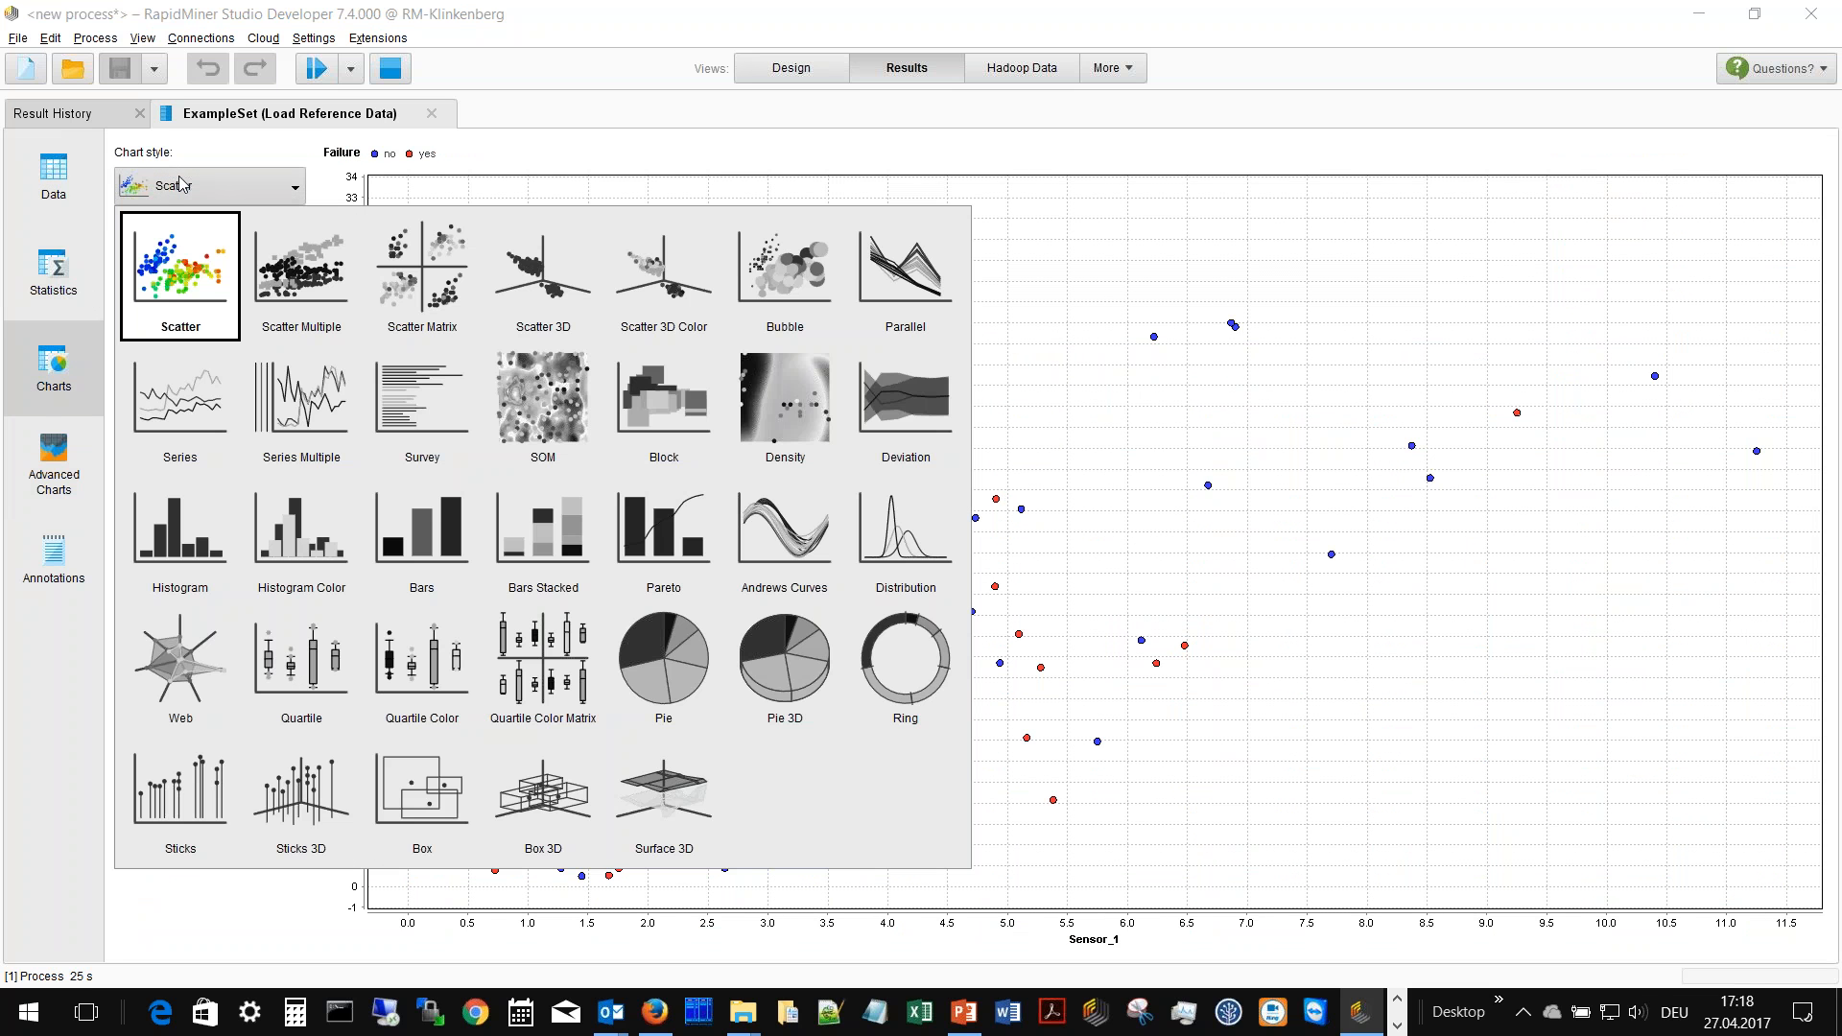
left_click(917, 281)
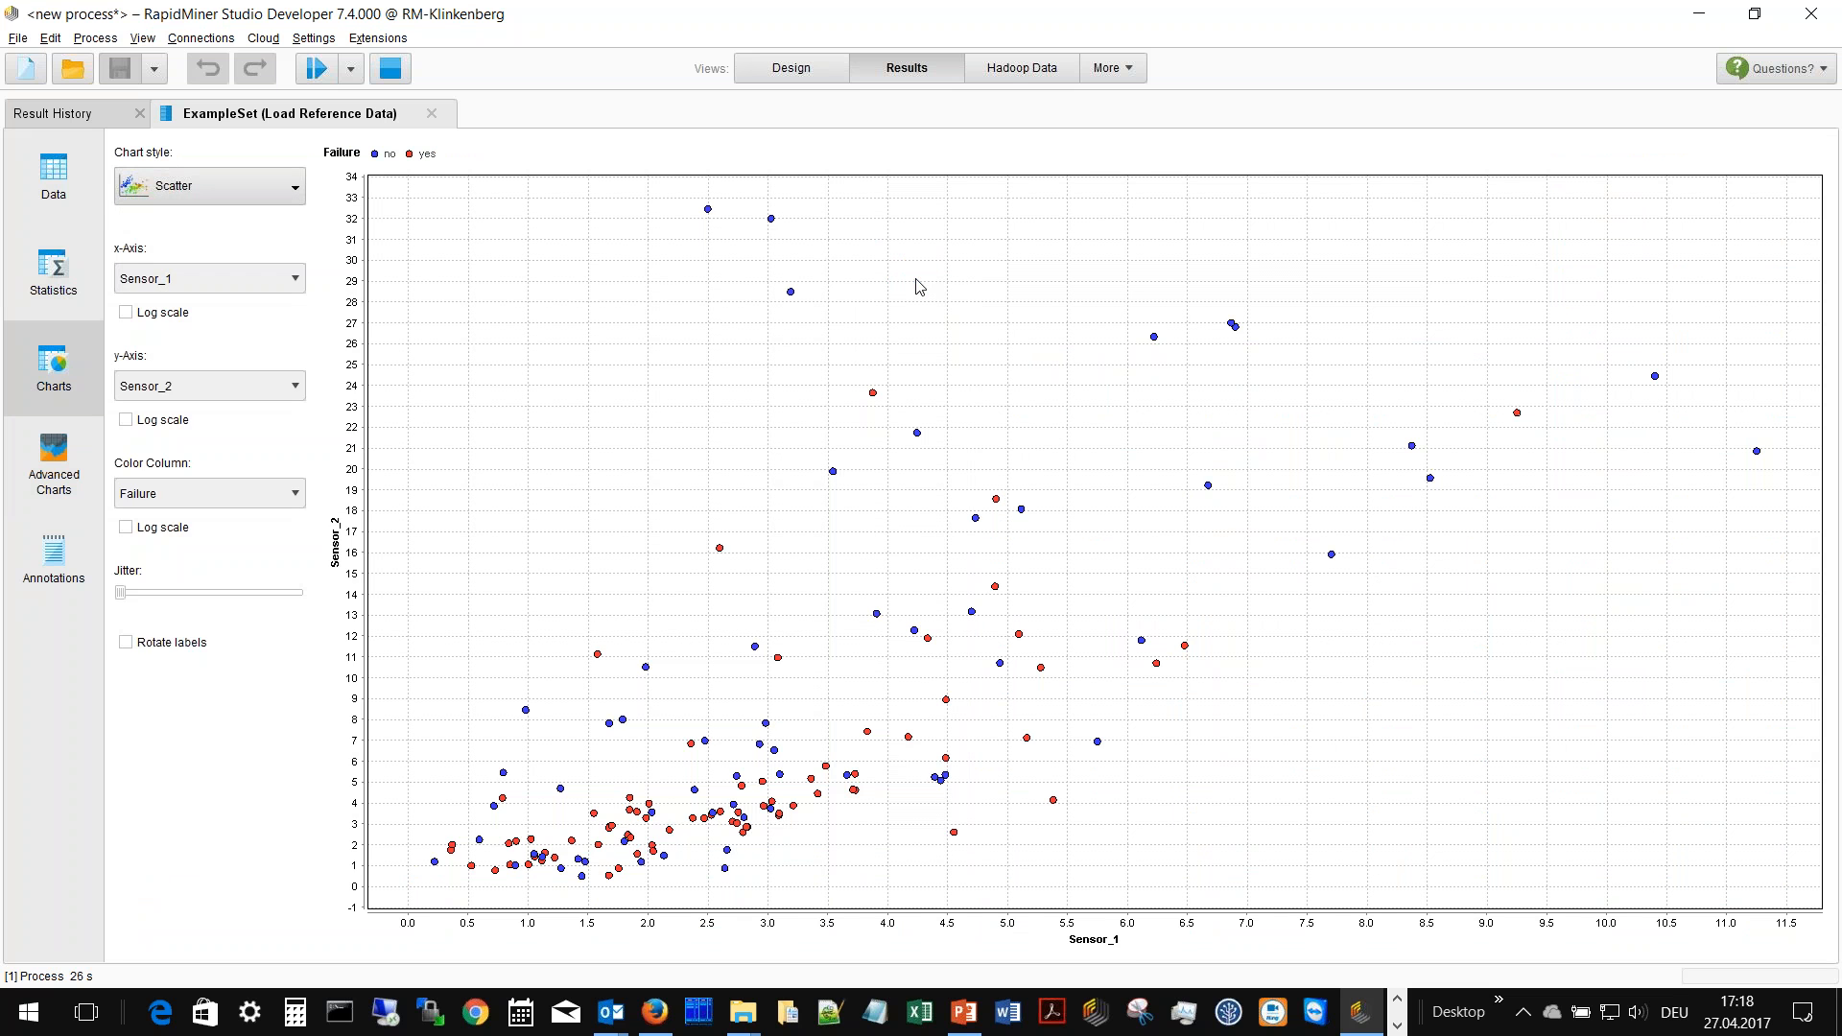
left_click(125, 341)
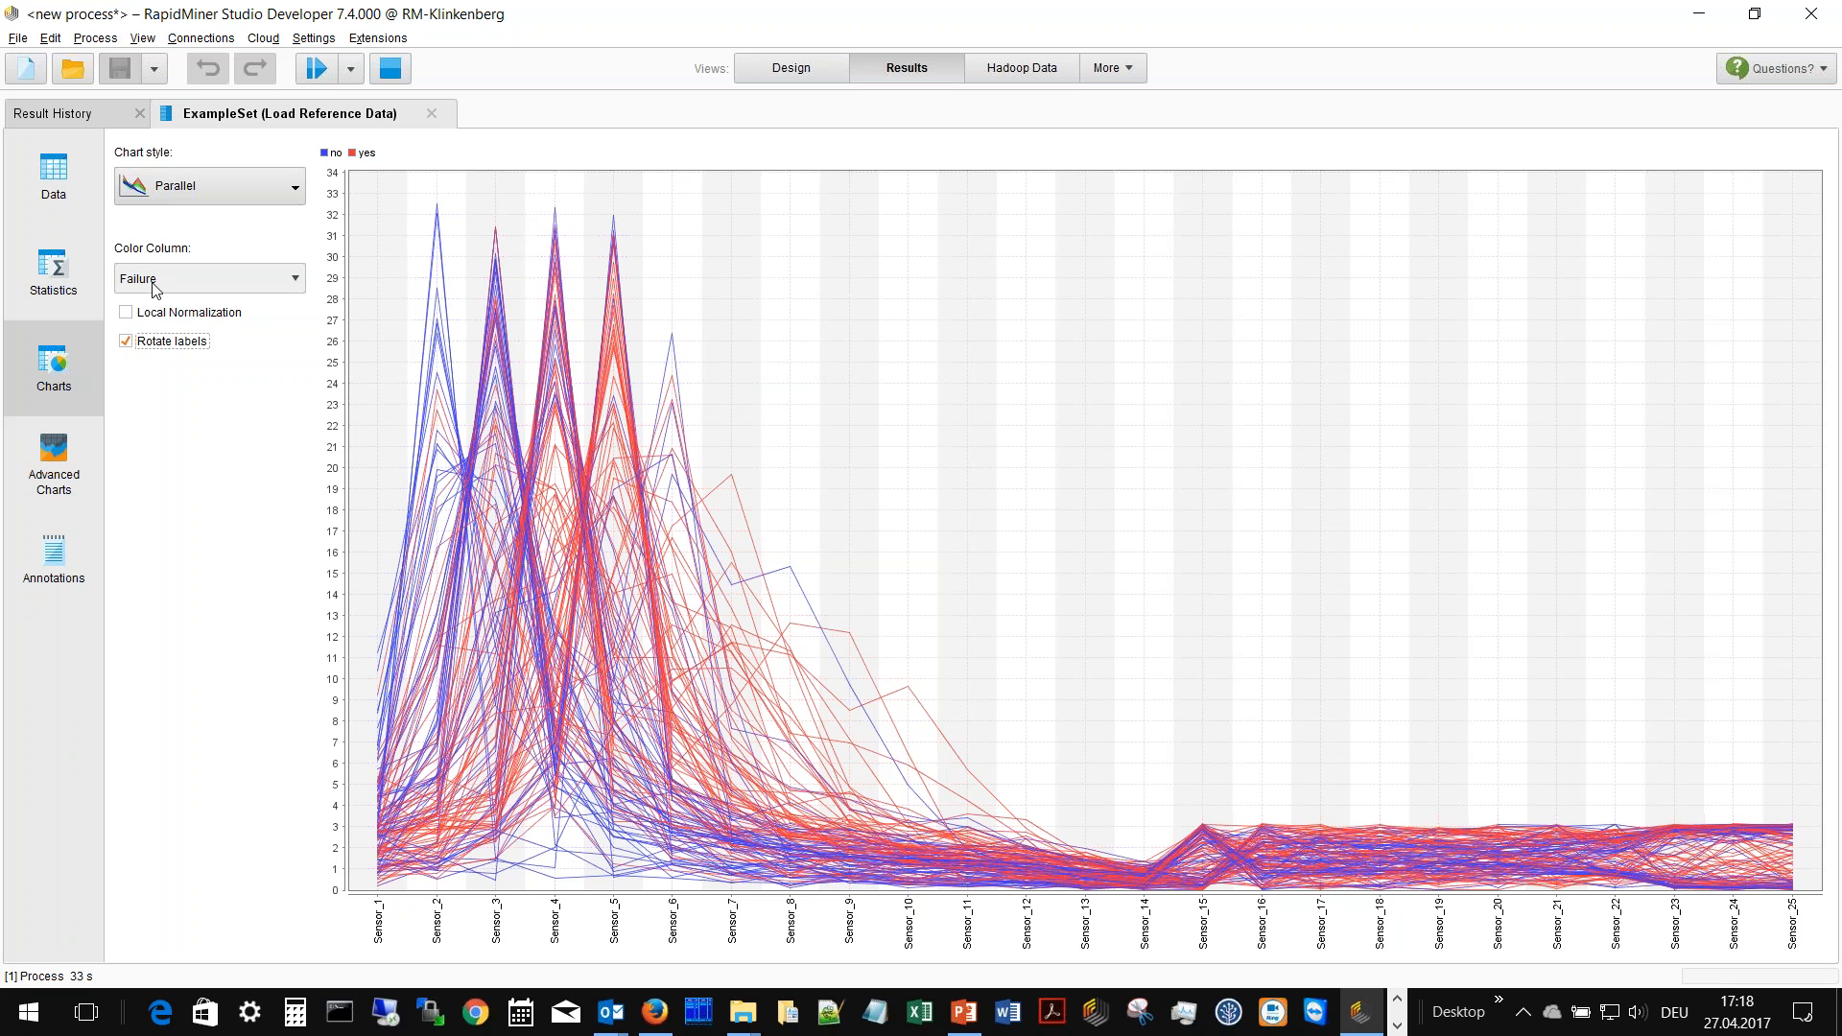
left_click(230, 185)
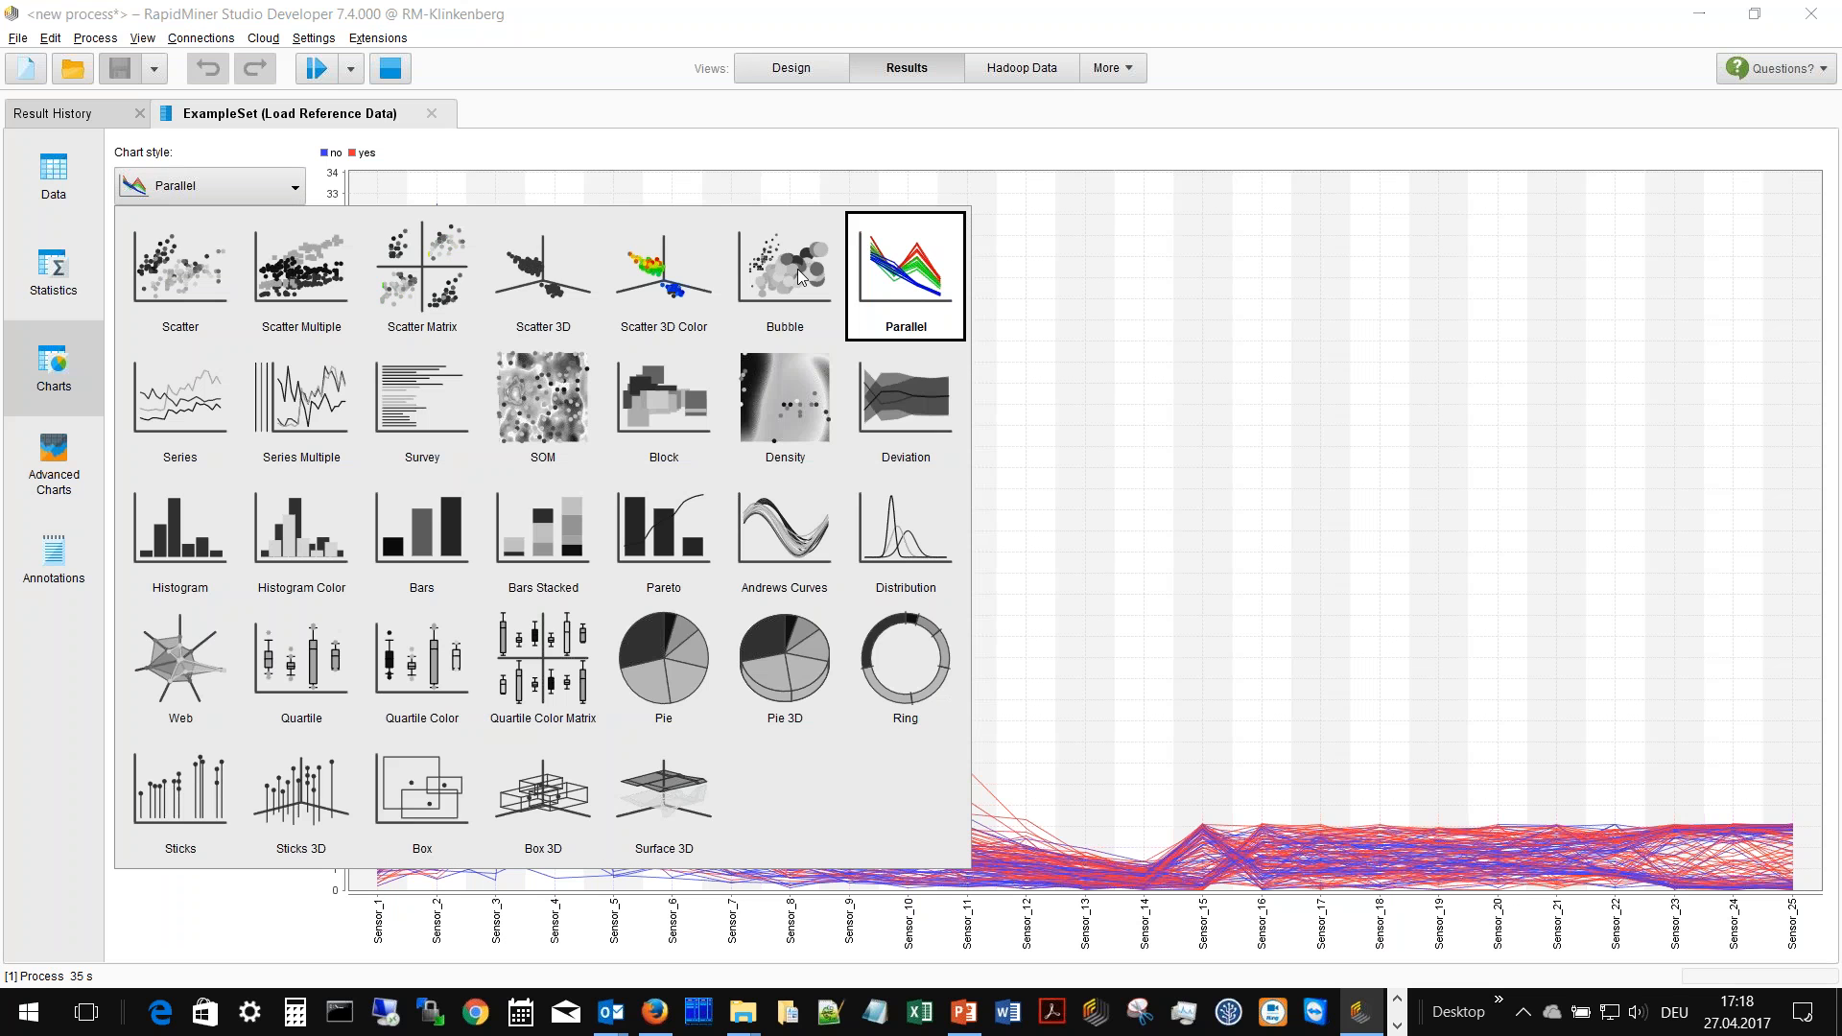
left_click(941, 391)
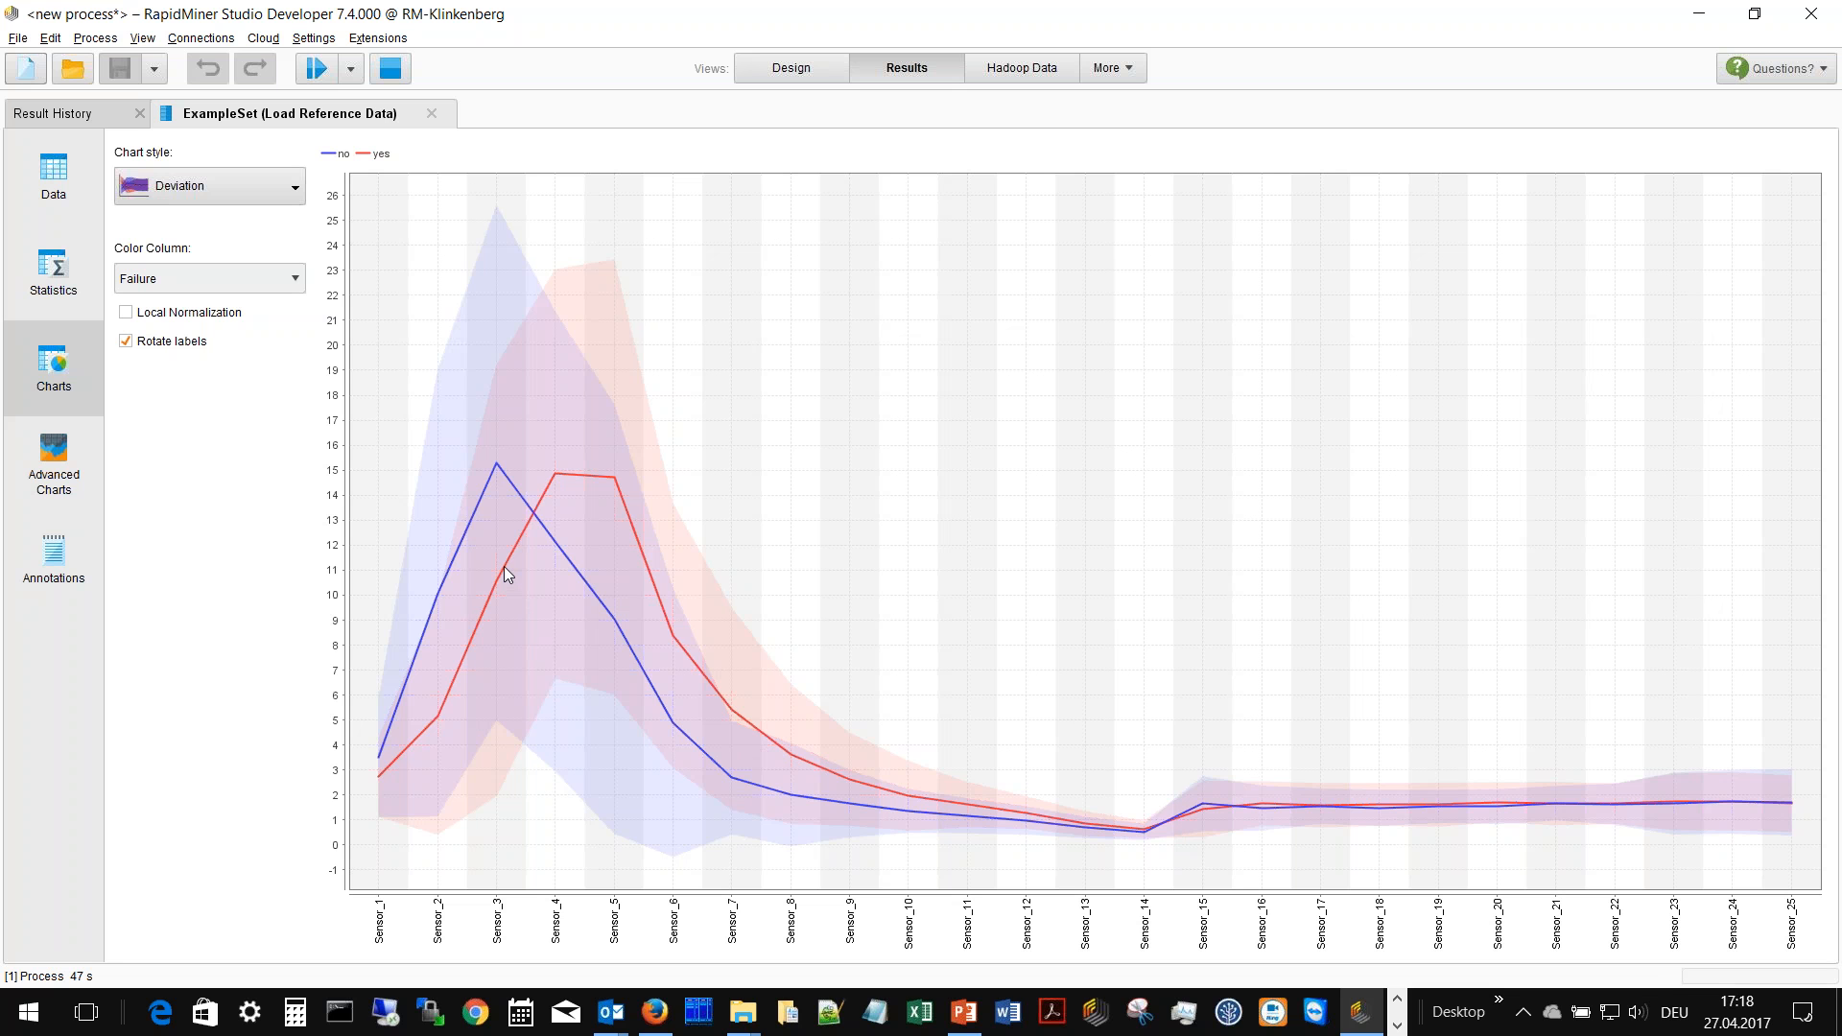
- Return to the process design and remove the breakpoint after Load Reference Data
left_click(789, 69)
right_click(426, 387)
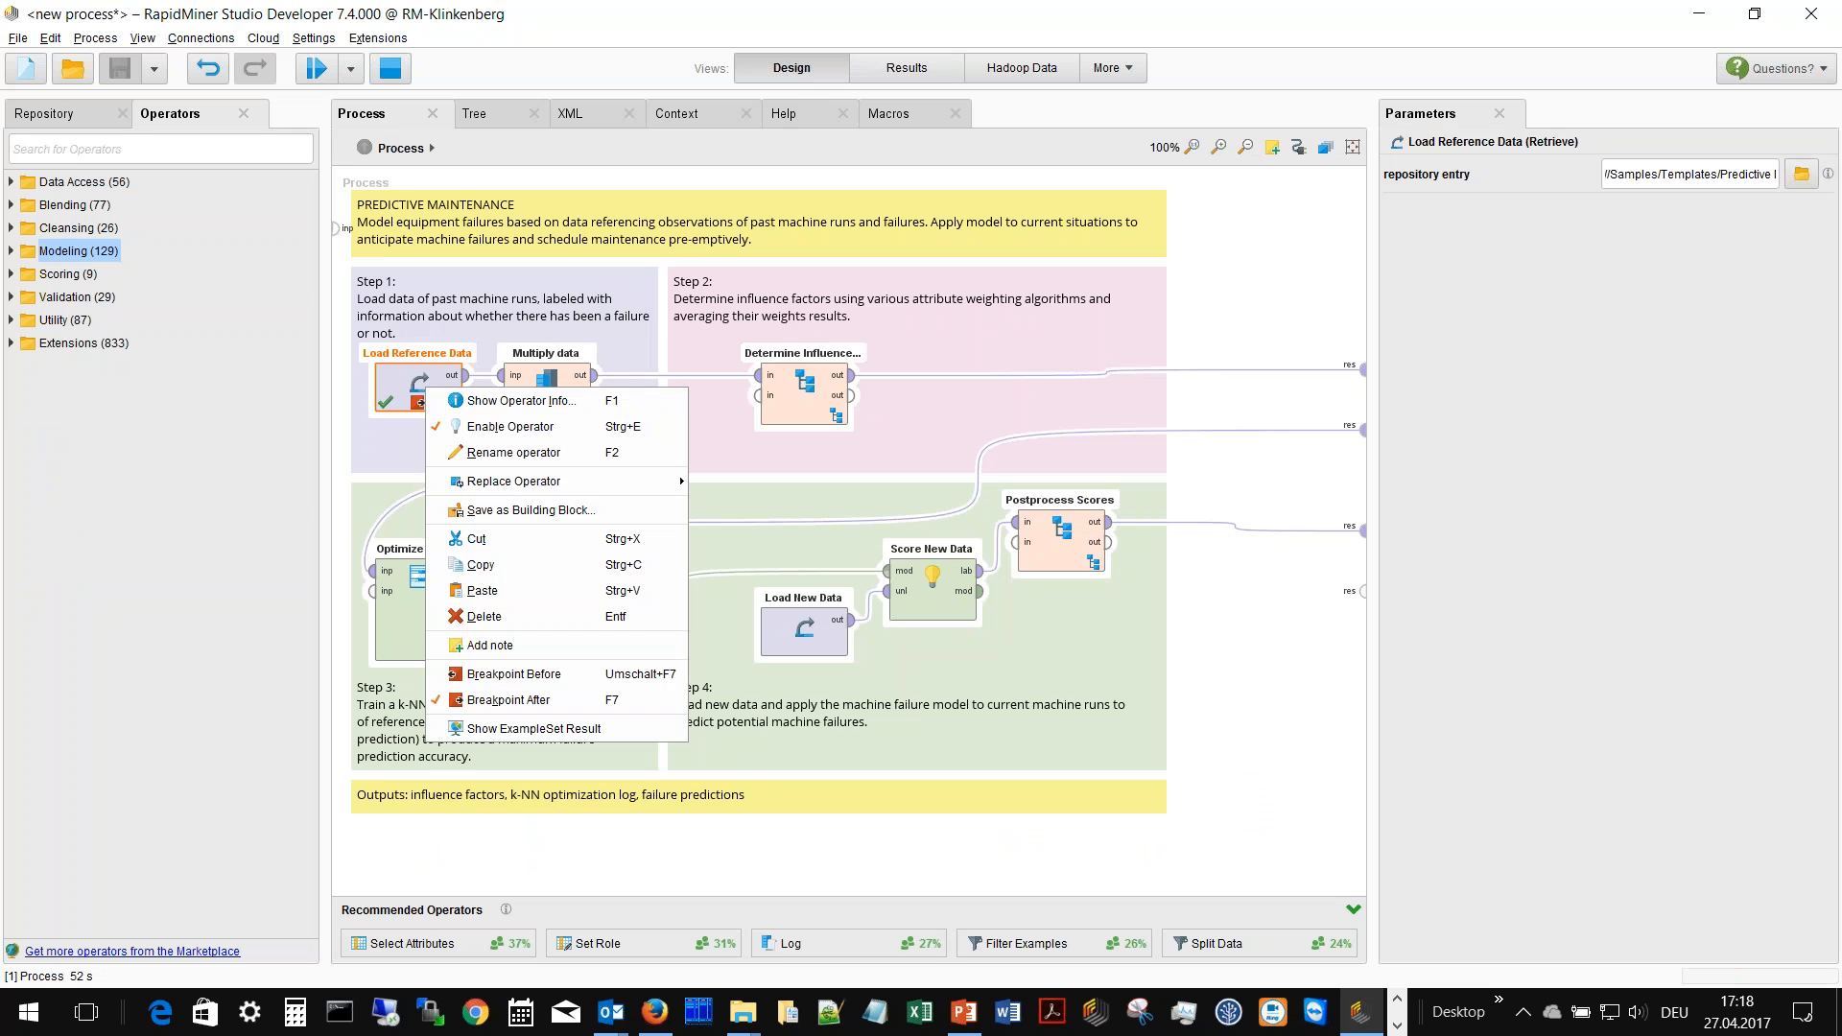
left_click(508, 699)
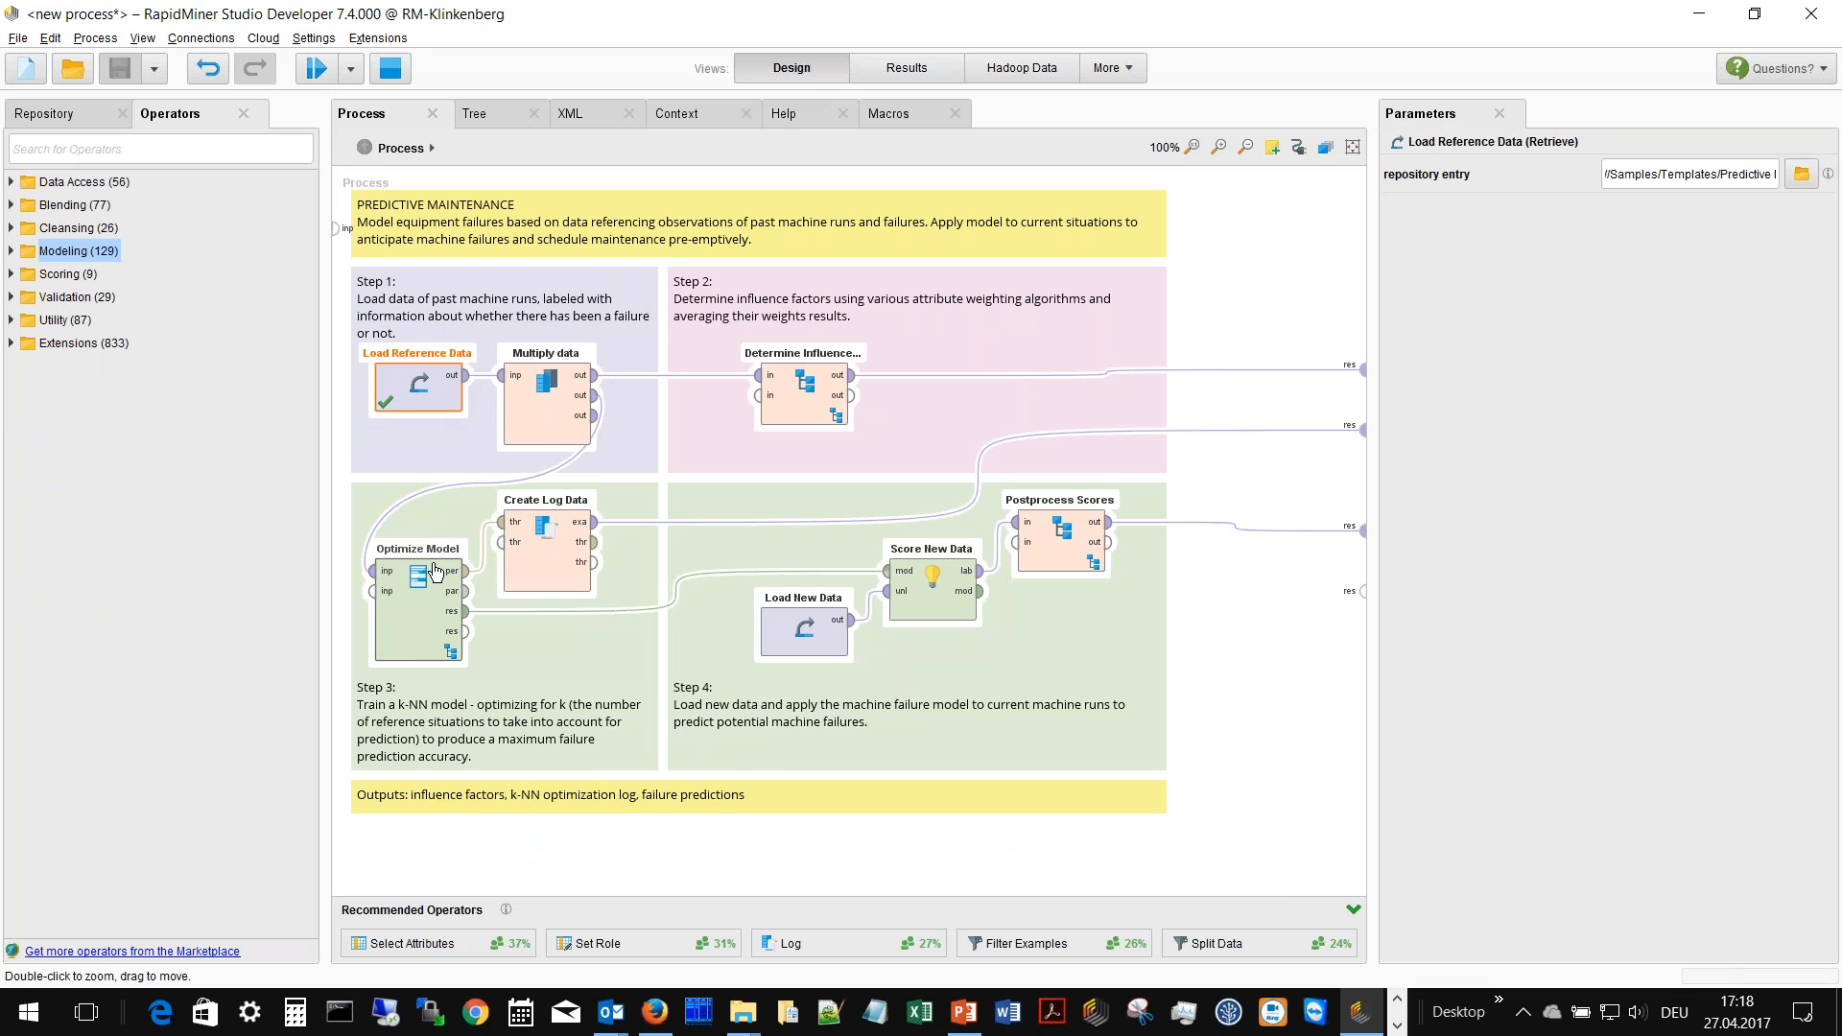
- Inspect the Optimize Model and Determine Influence Factors operators, and resume the process to its end
left_click(433, 605)
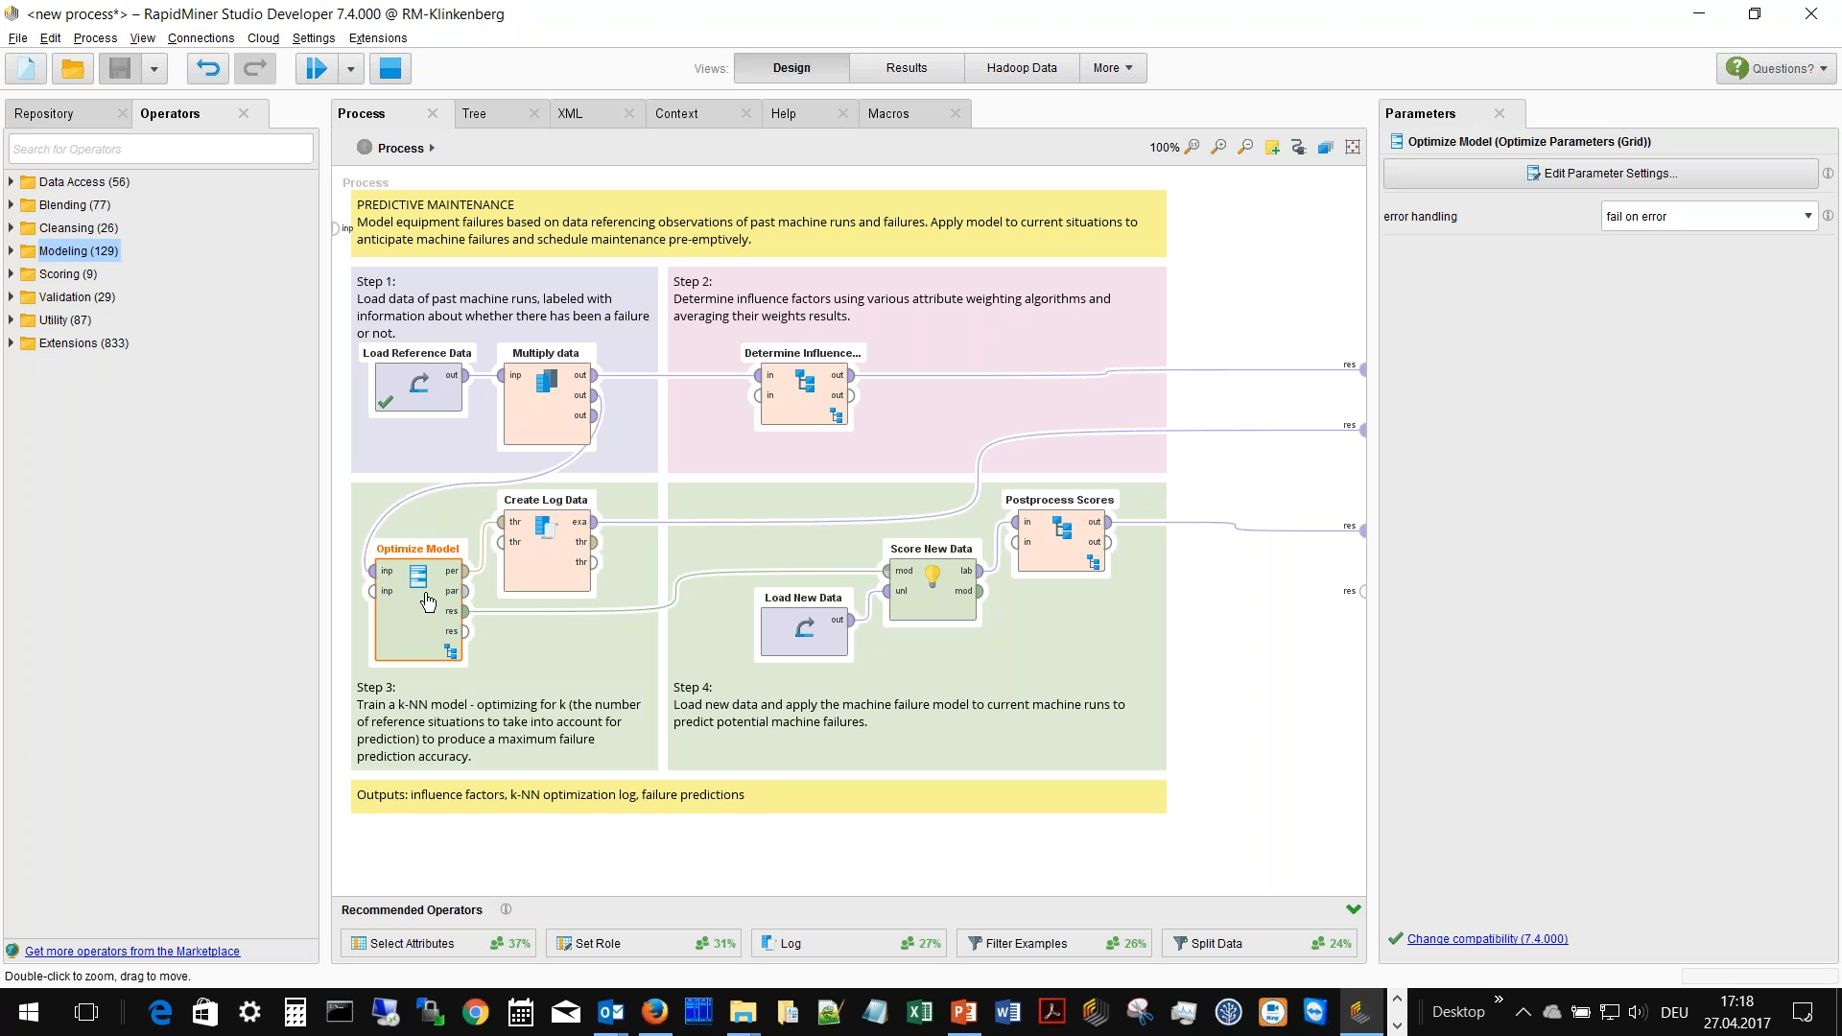
left_click(825, 398)
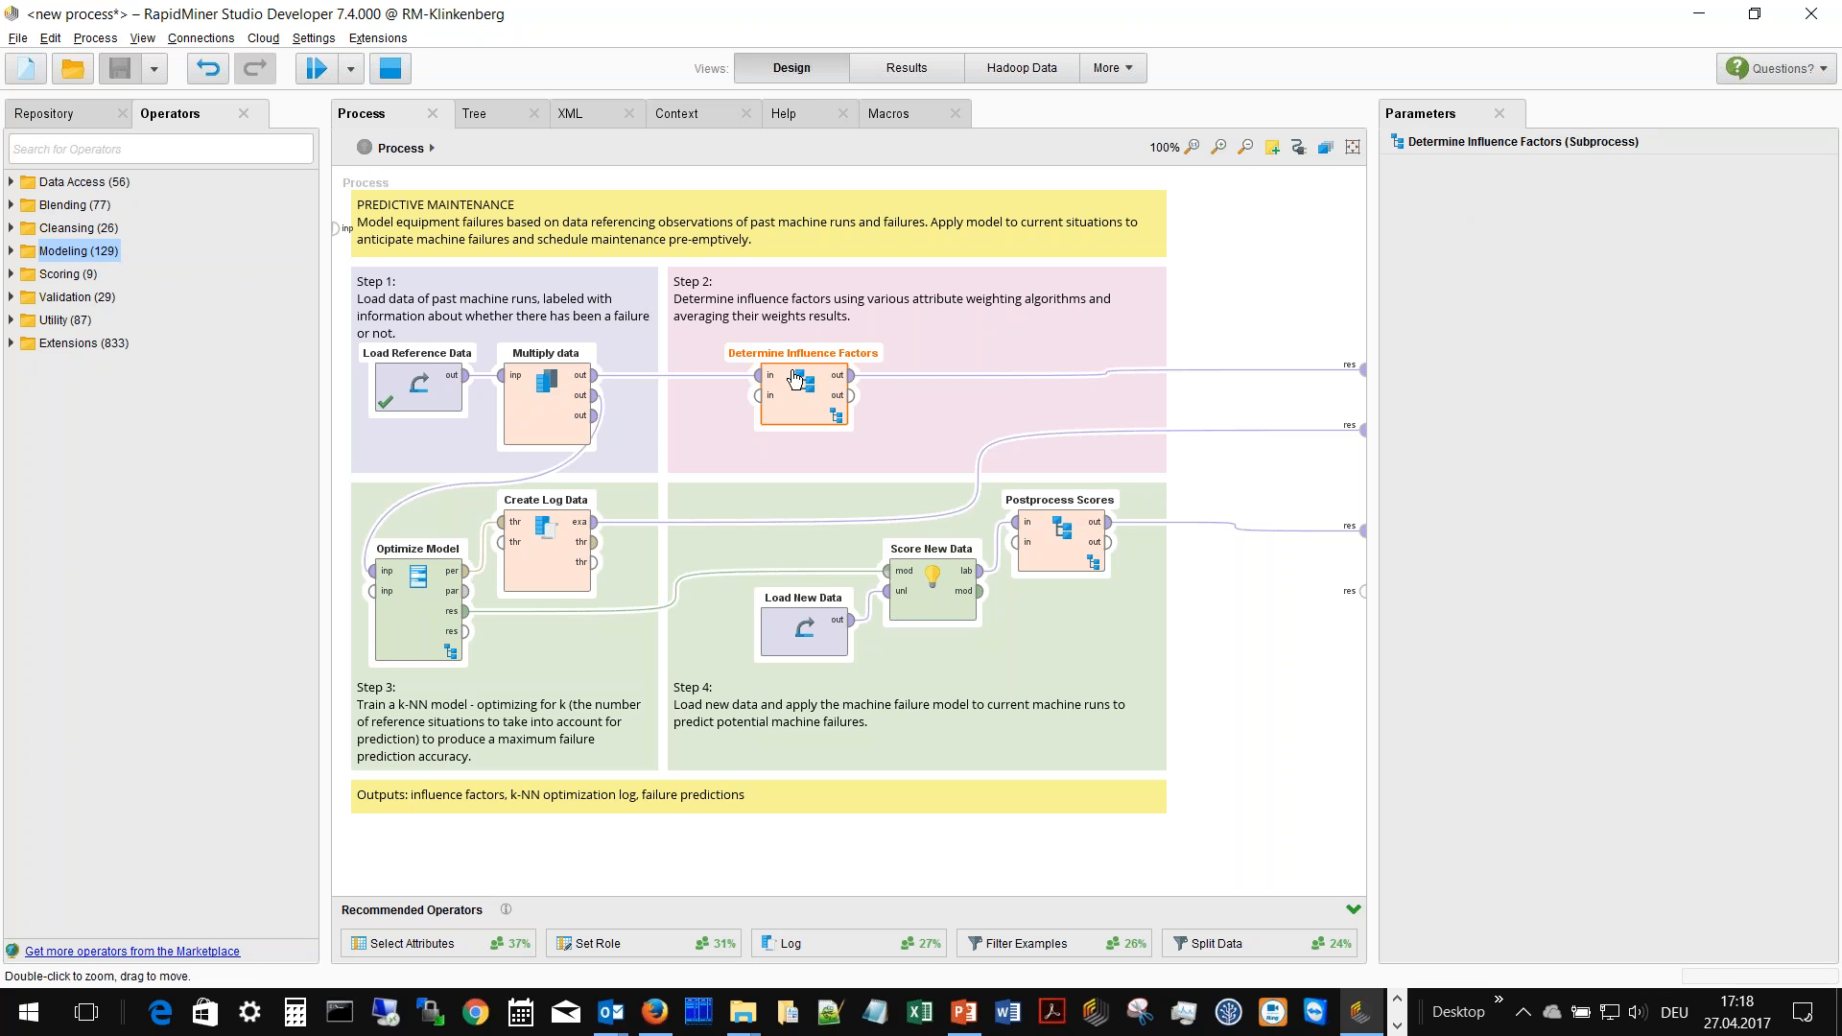
left_click(309, 75)
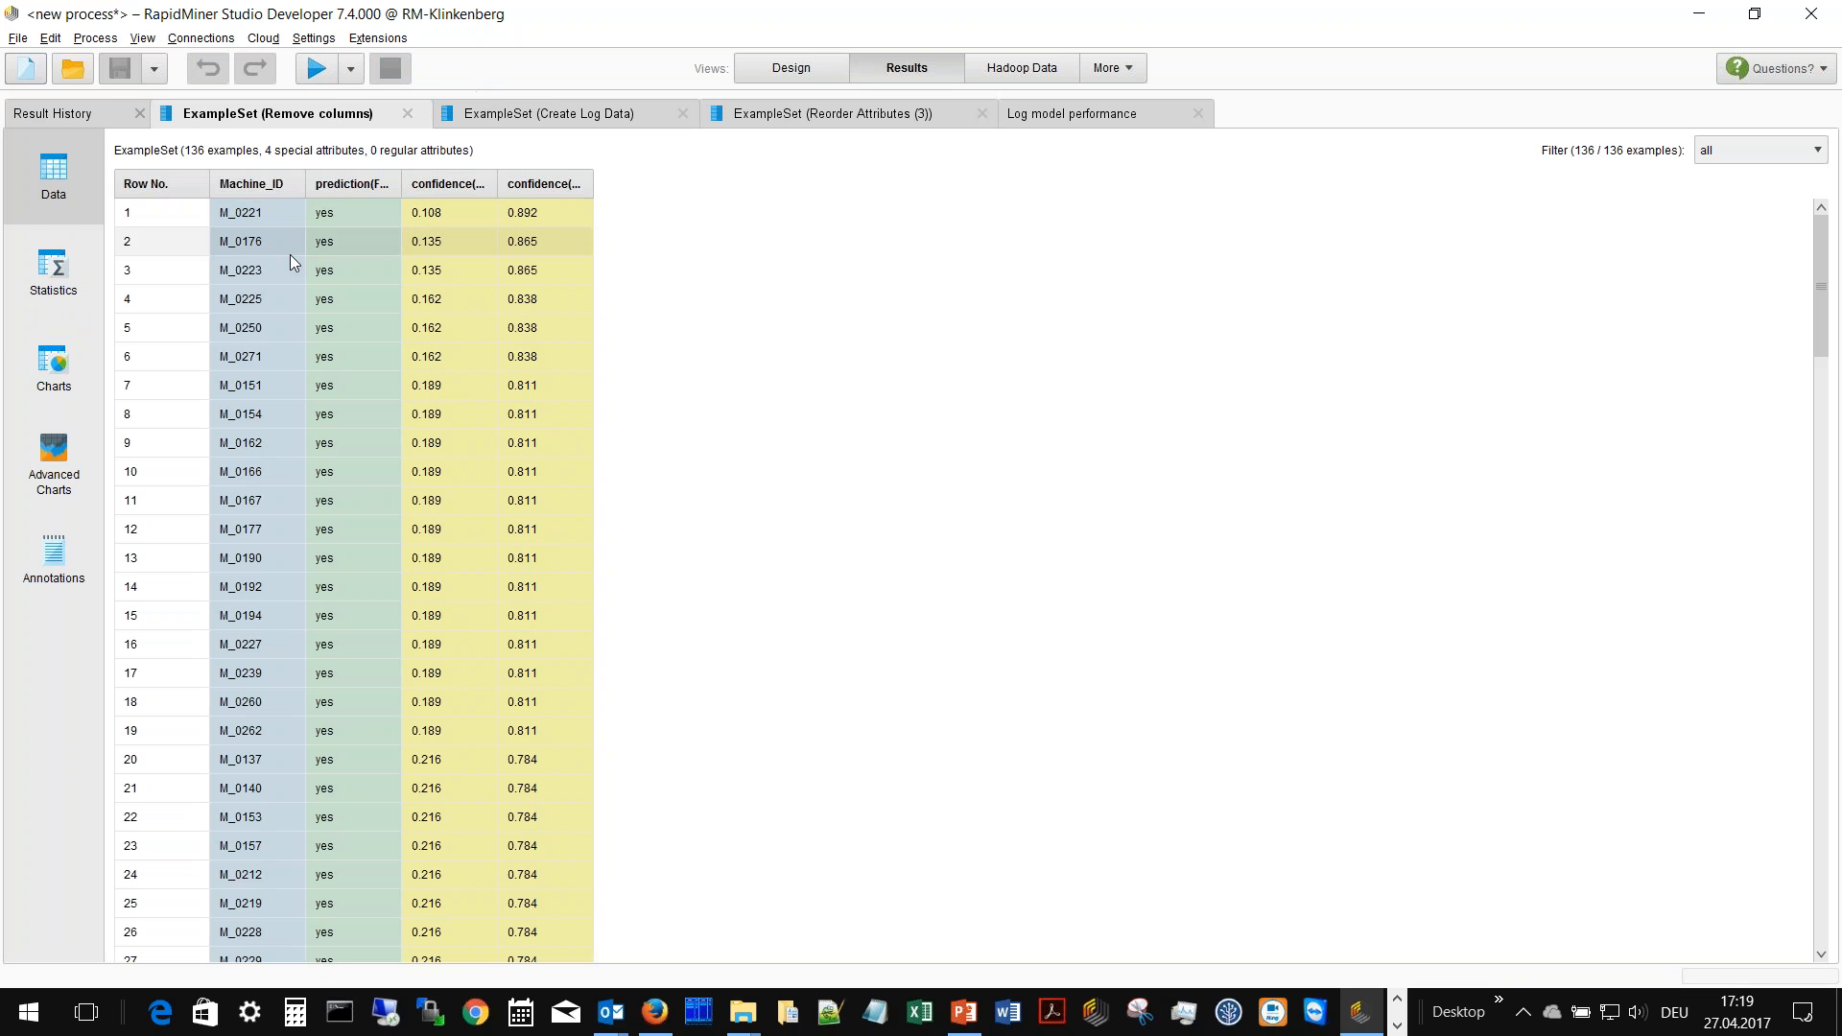
- Fit the column widths of the Remove columns result table and examine its failure predictions and confidence(yes) values
left_click(792, 69)
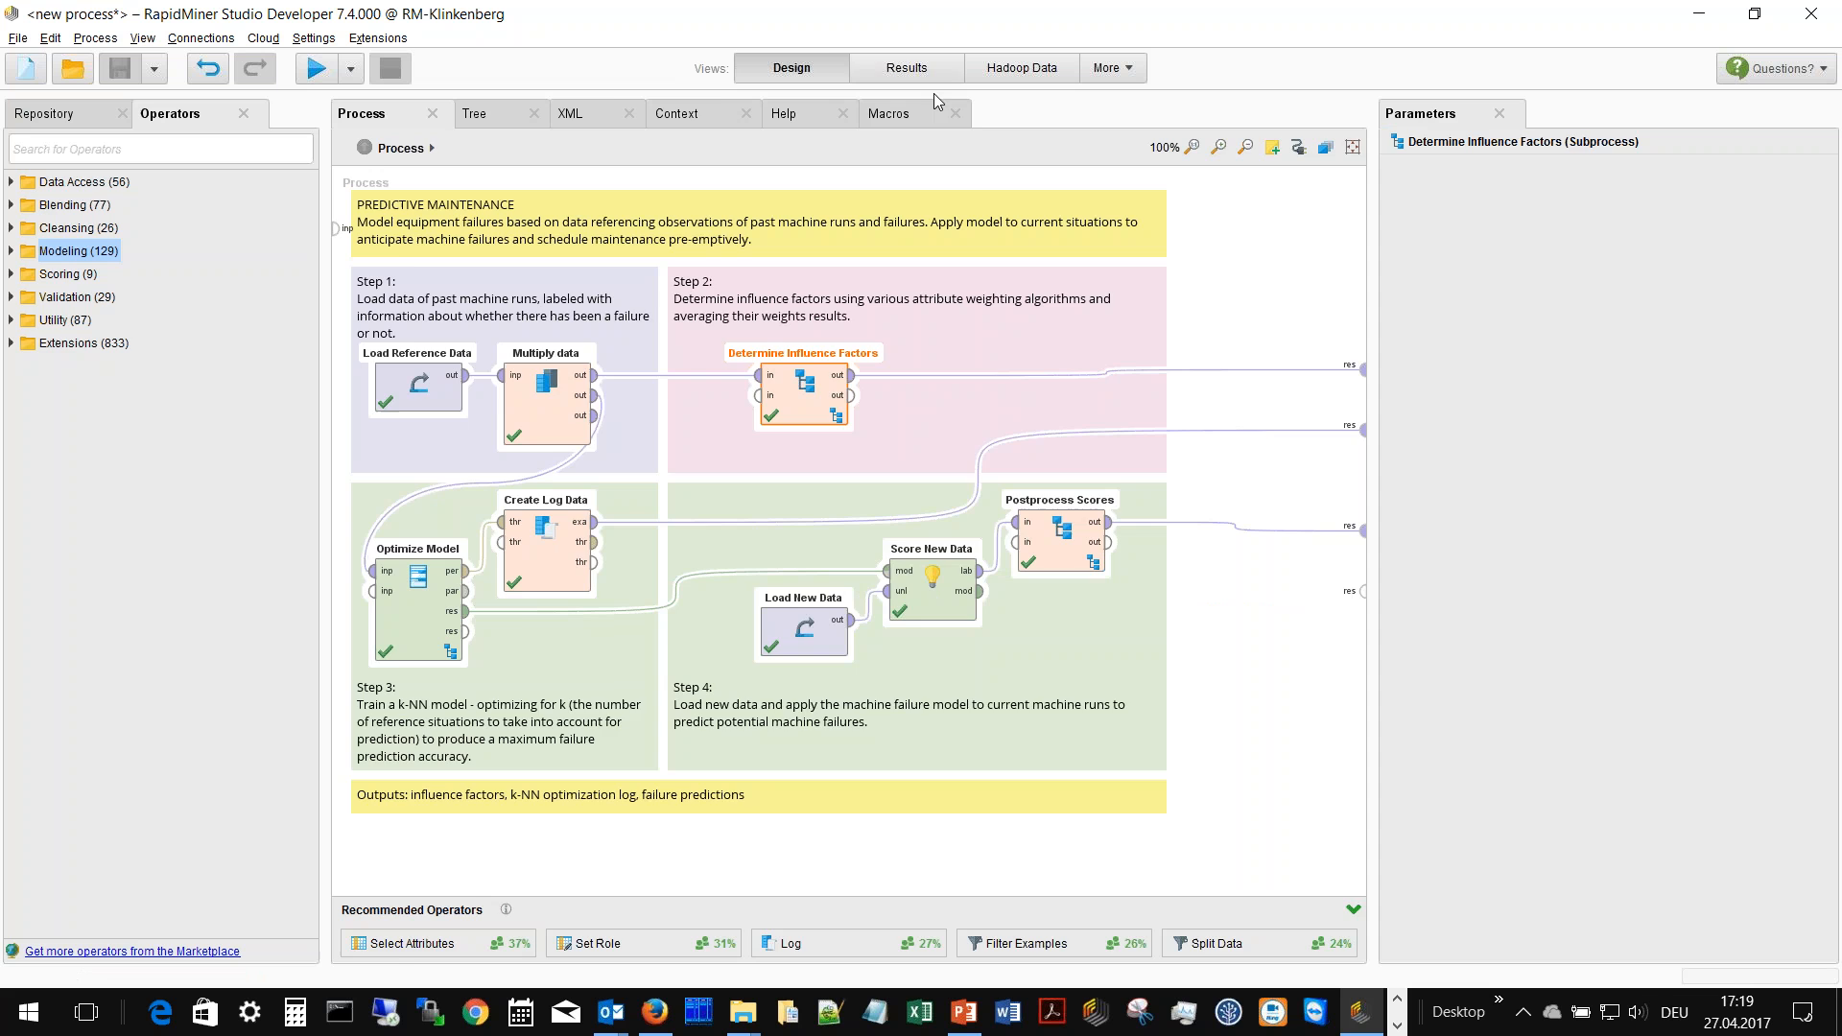
left_click(905, 67)
right_click(344, 260)
left_click(388, 354)
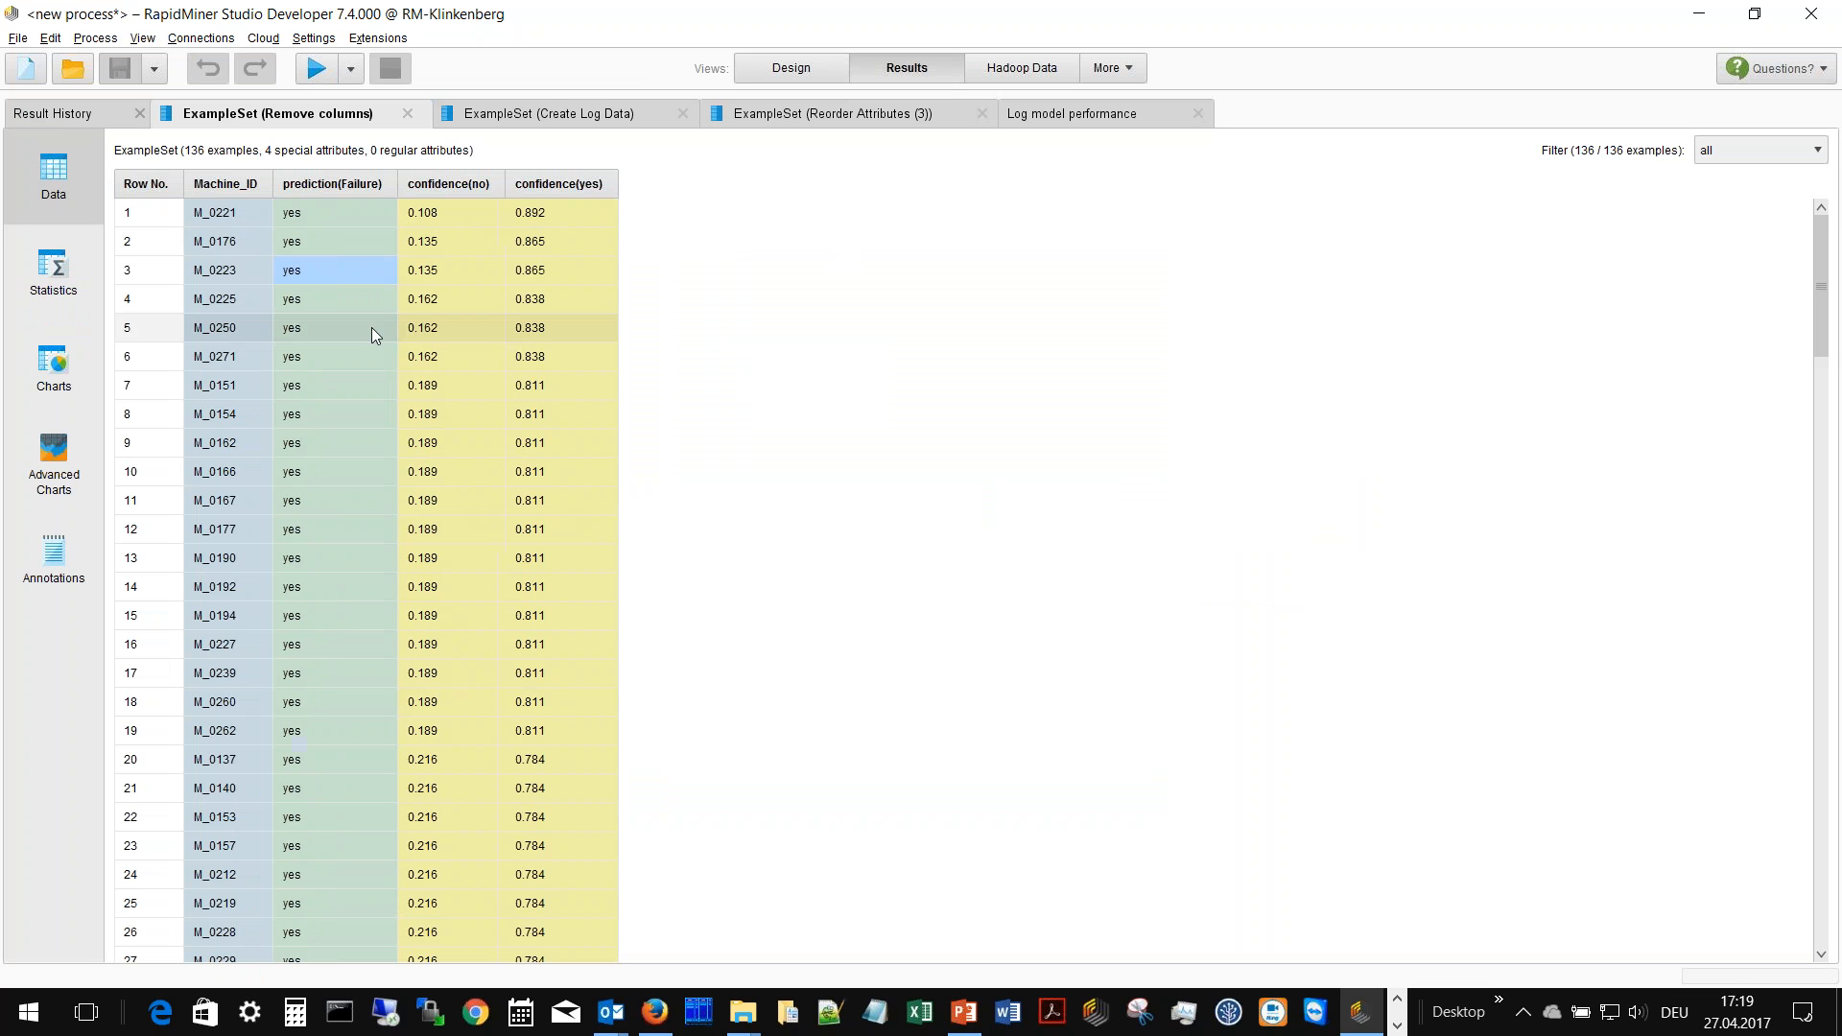
left_click_drag(330, 209, 330, 435)
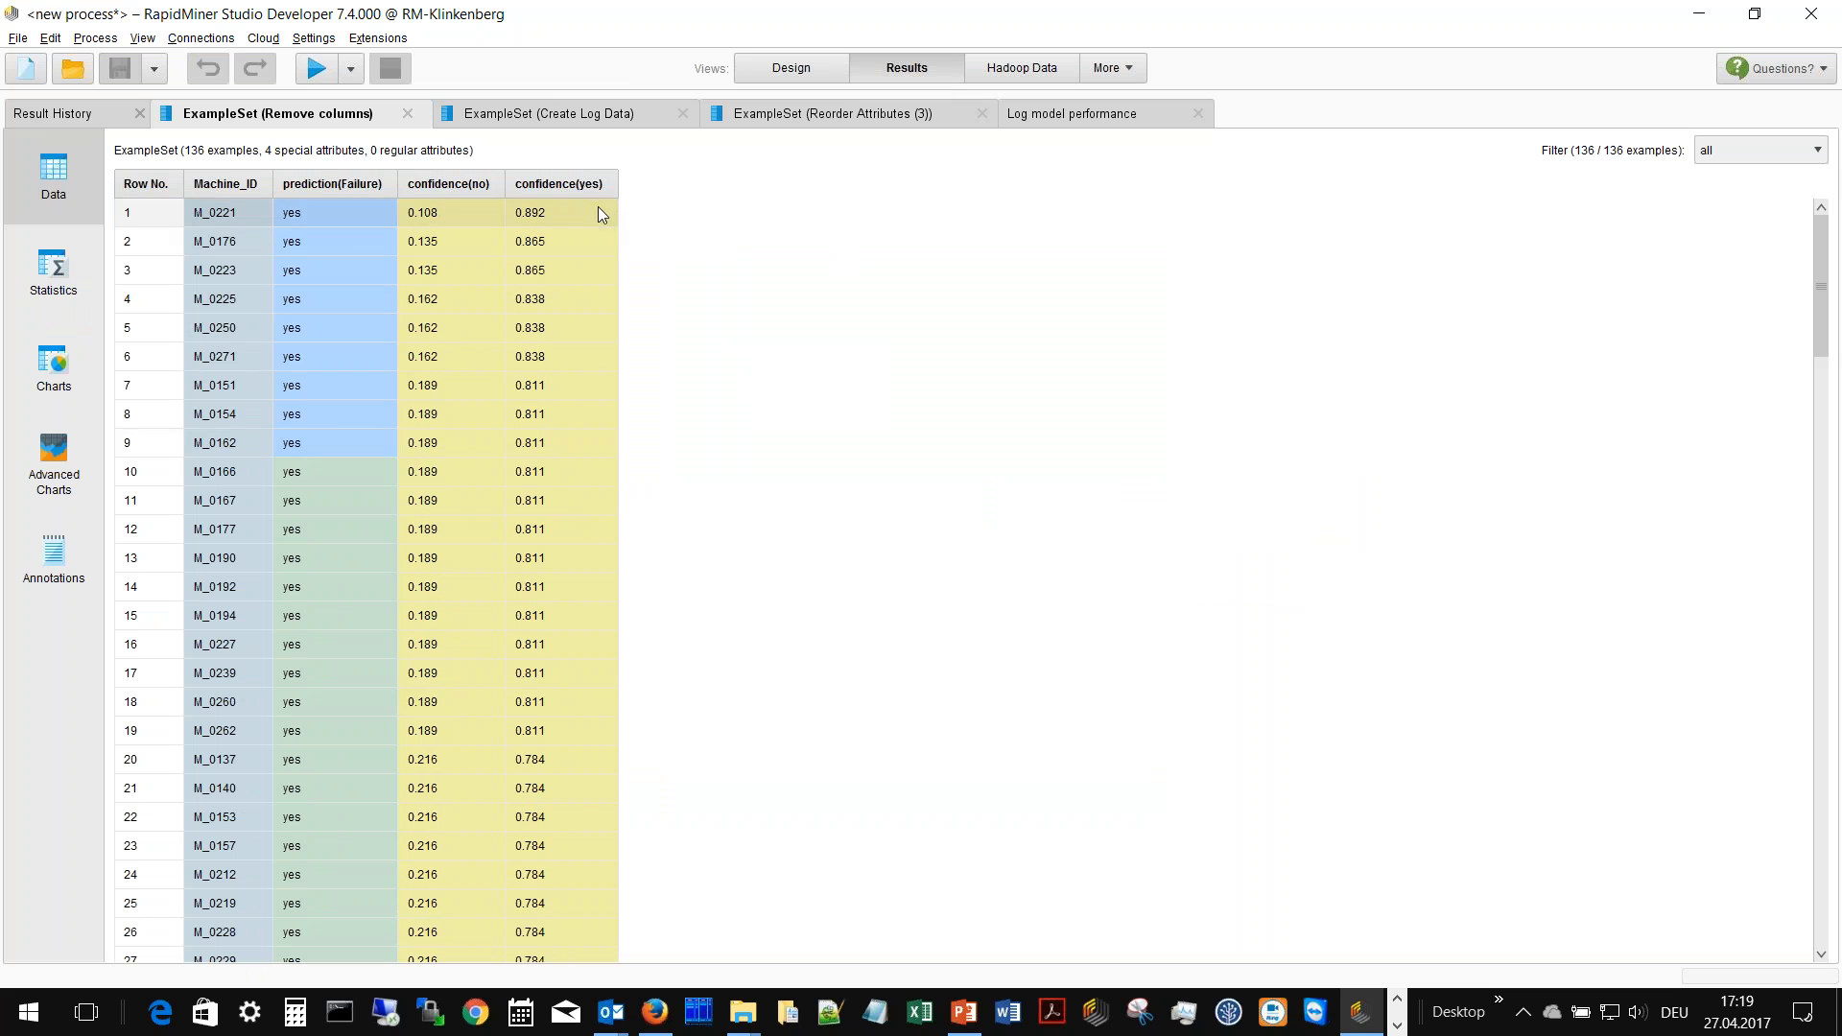
left_click_drag(580, 211, 585, 435)
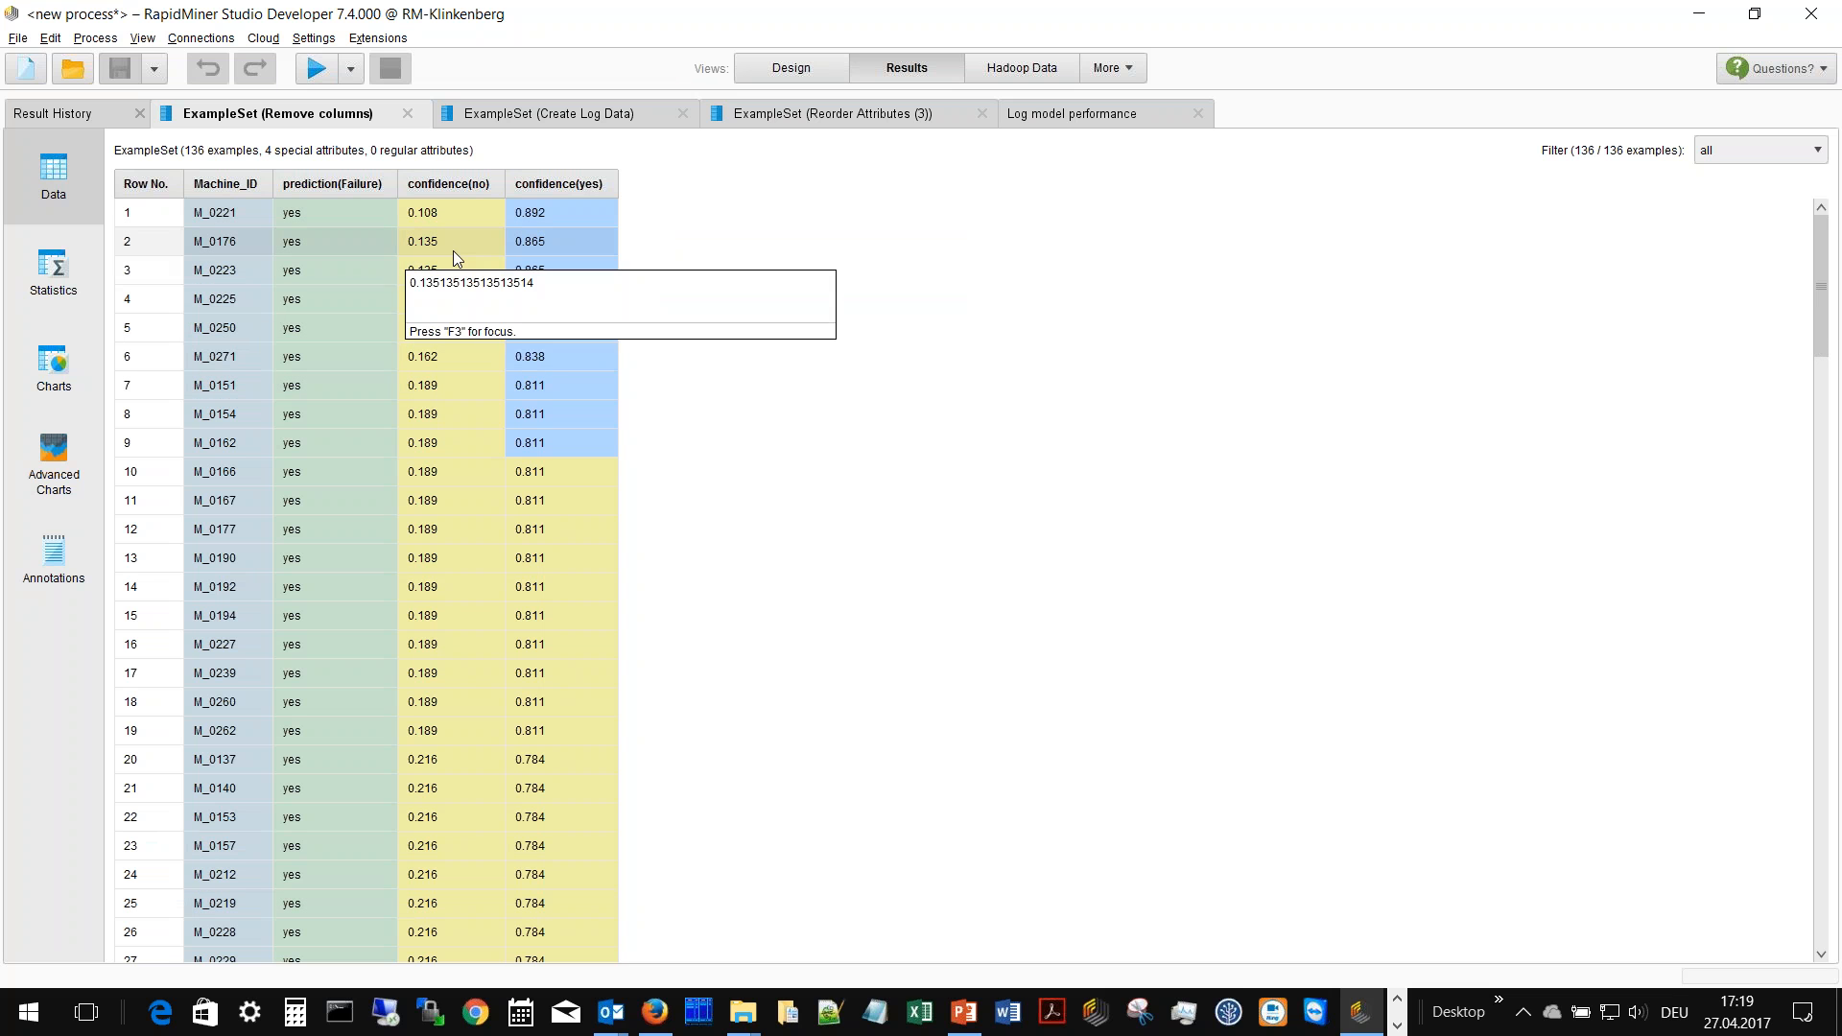
- Review the k and accuracy values in the Create Log Data results and sort them by accuracy in descending order
left_click(588, 124)
left_click(232, 215)
left_click_drag(232, 215, 267, 571)
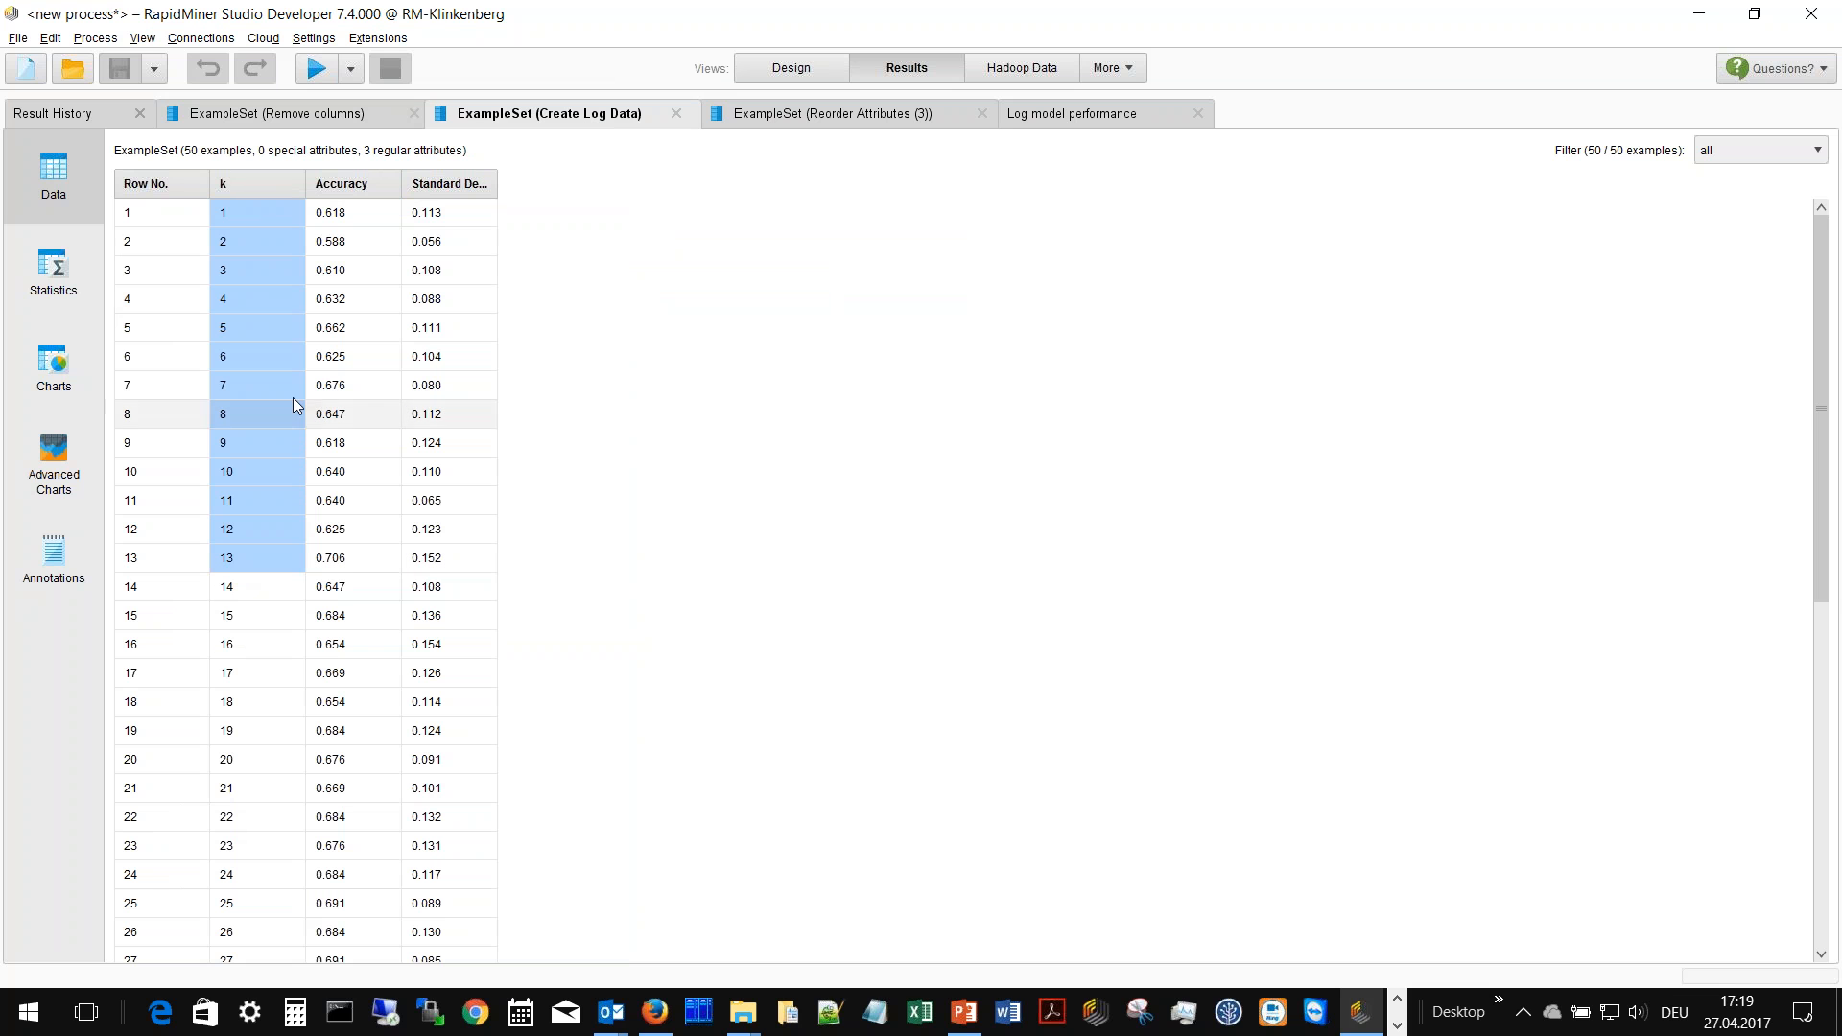
left_click(361, 219)
left_click_drag(365, 235, 374, 374)
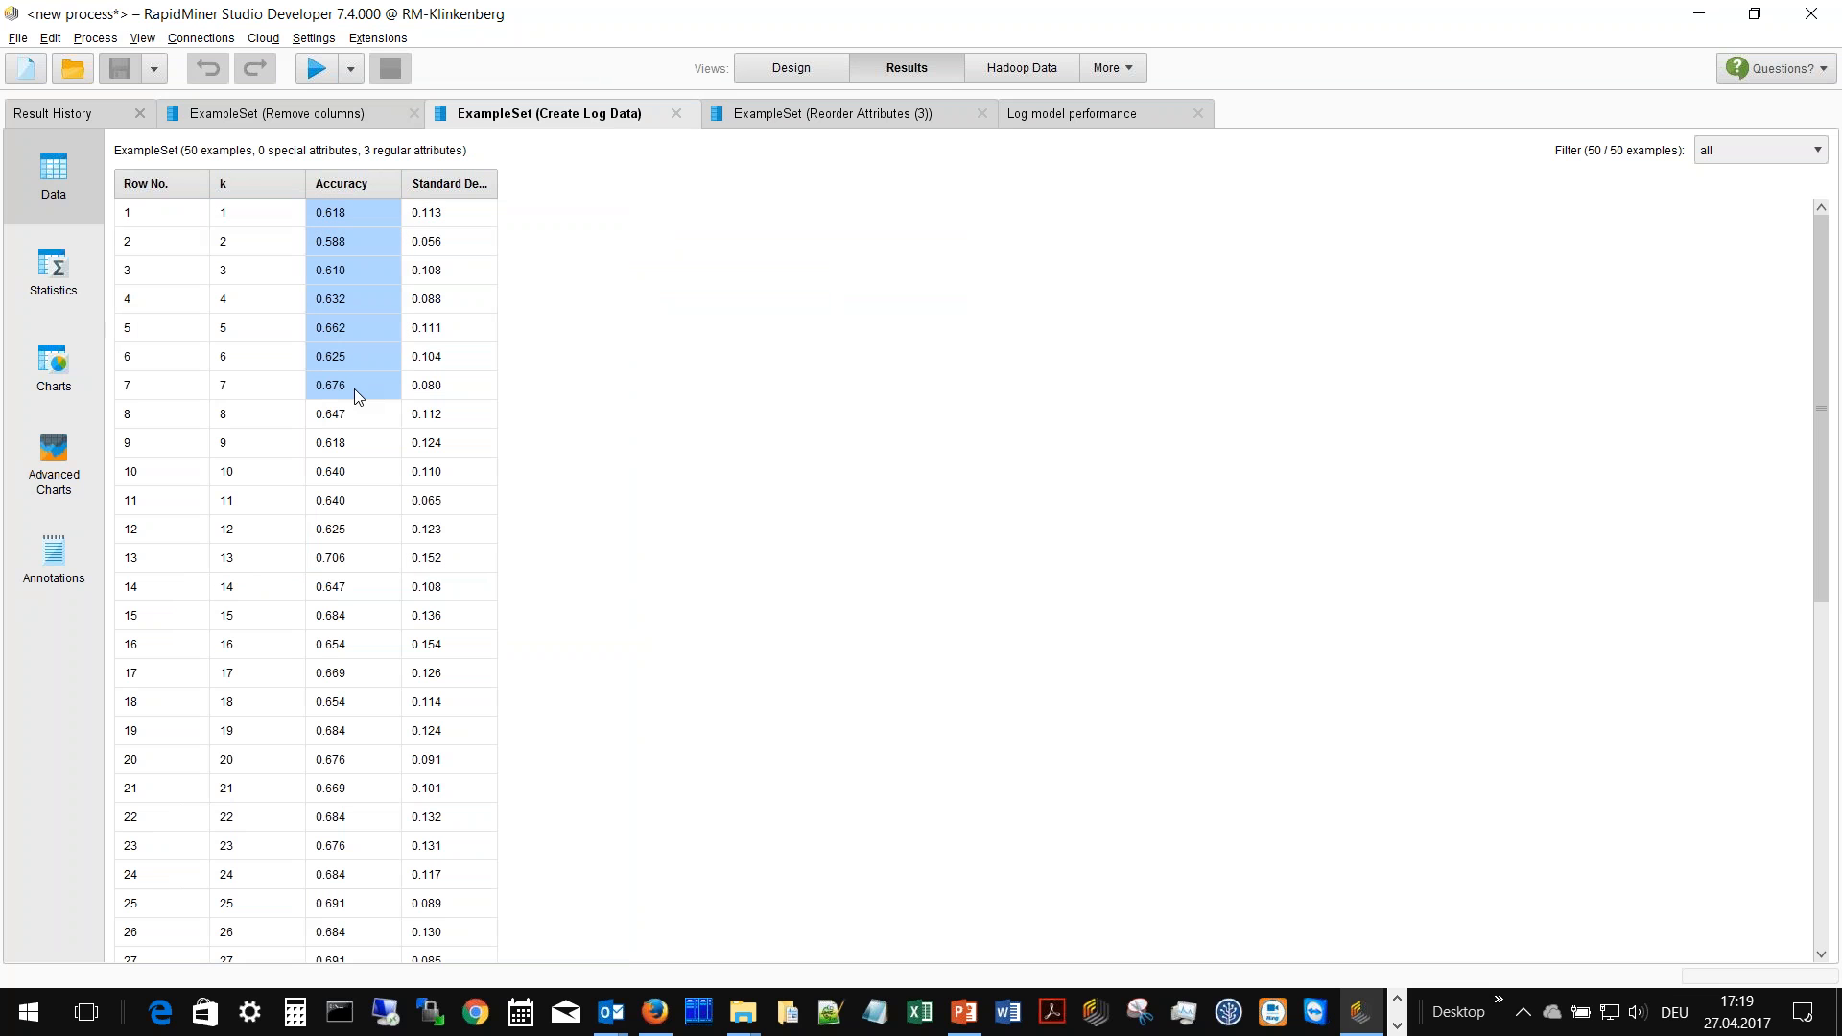
left_click(350, 187)
left_click(352, 188)
left_click(352, 215)
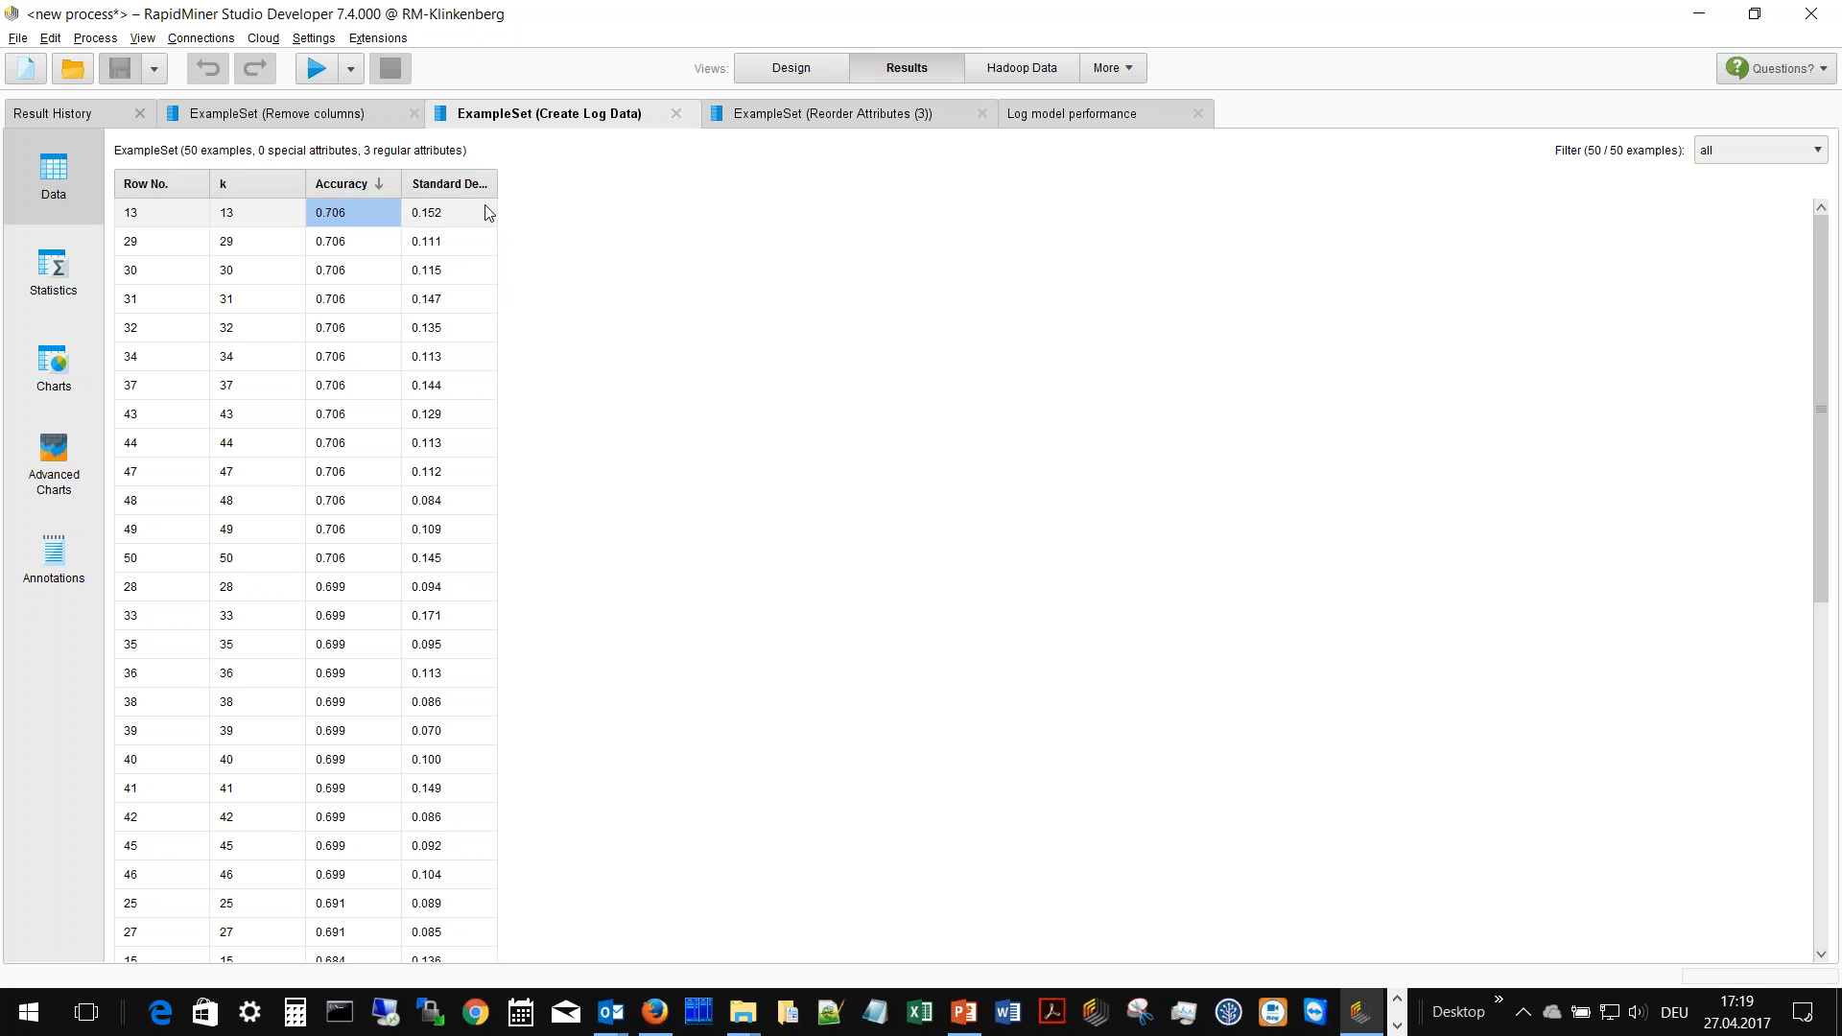
- Review the top-ranked sensors in the Reorder Attributes results and chart them as bars with Importance as the legend column
left_click(846, 117)
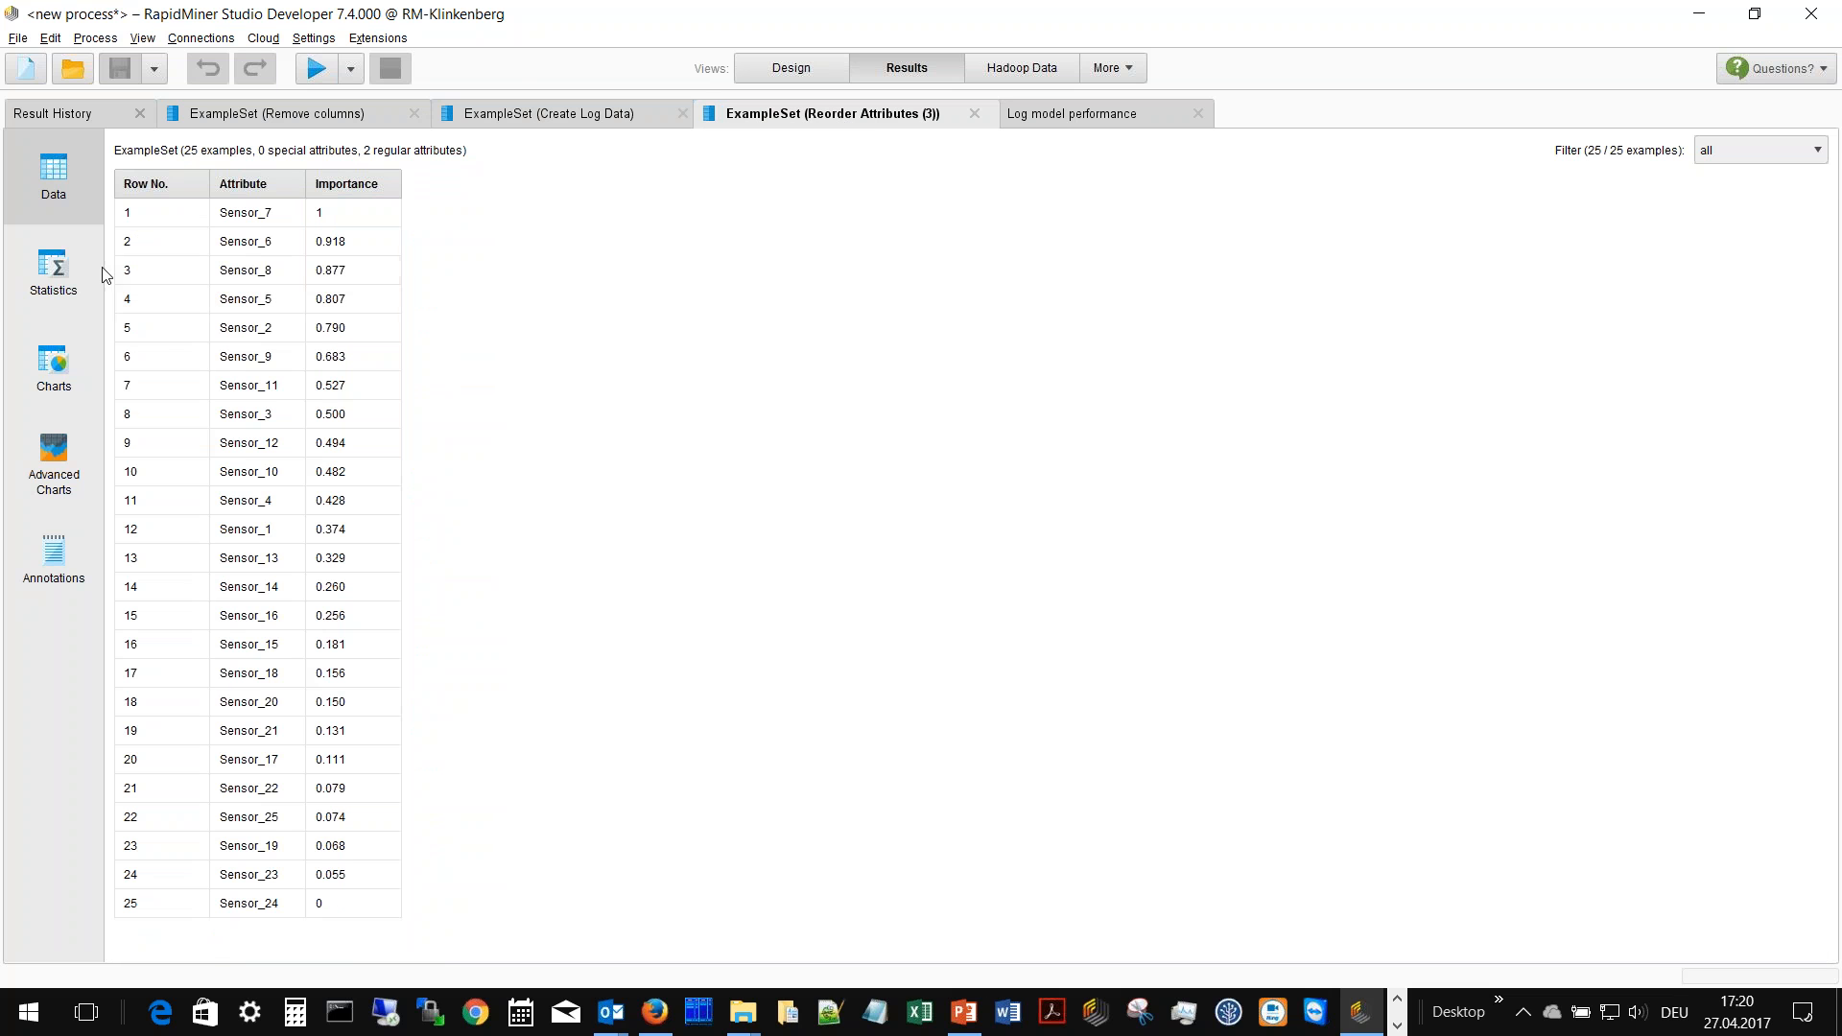
left_click_drag(273, 223, 263, 384)
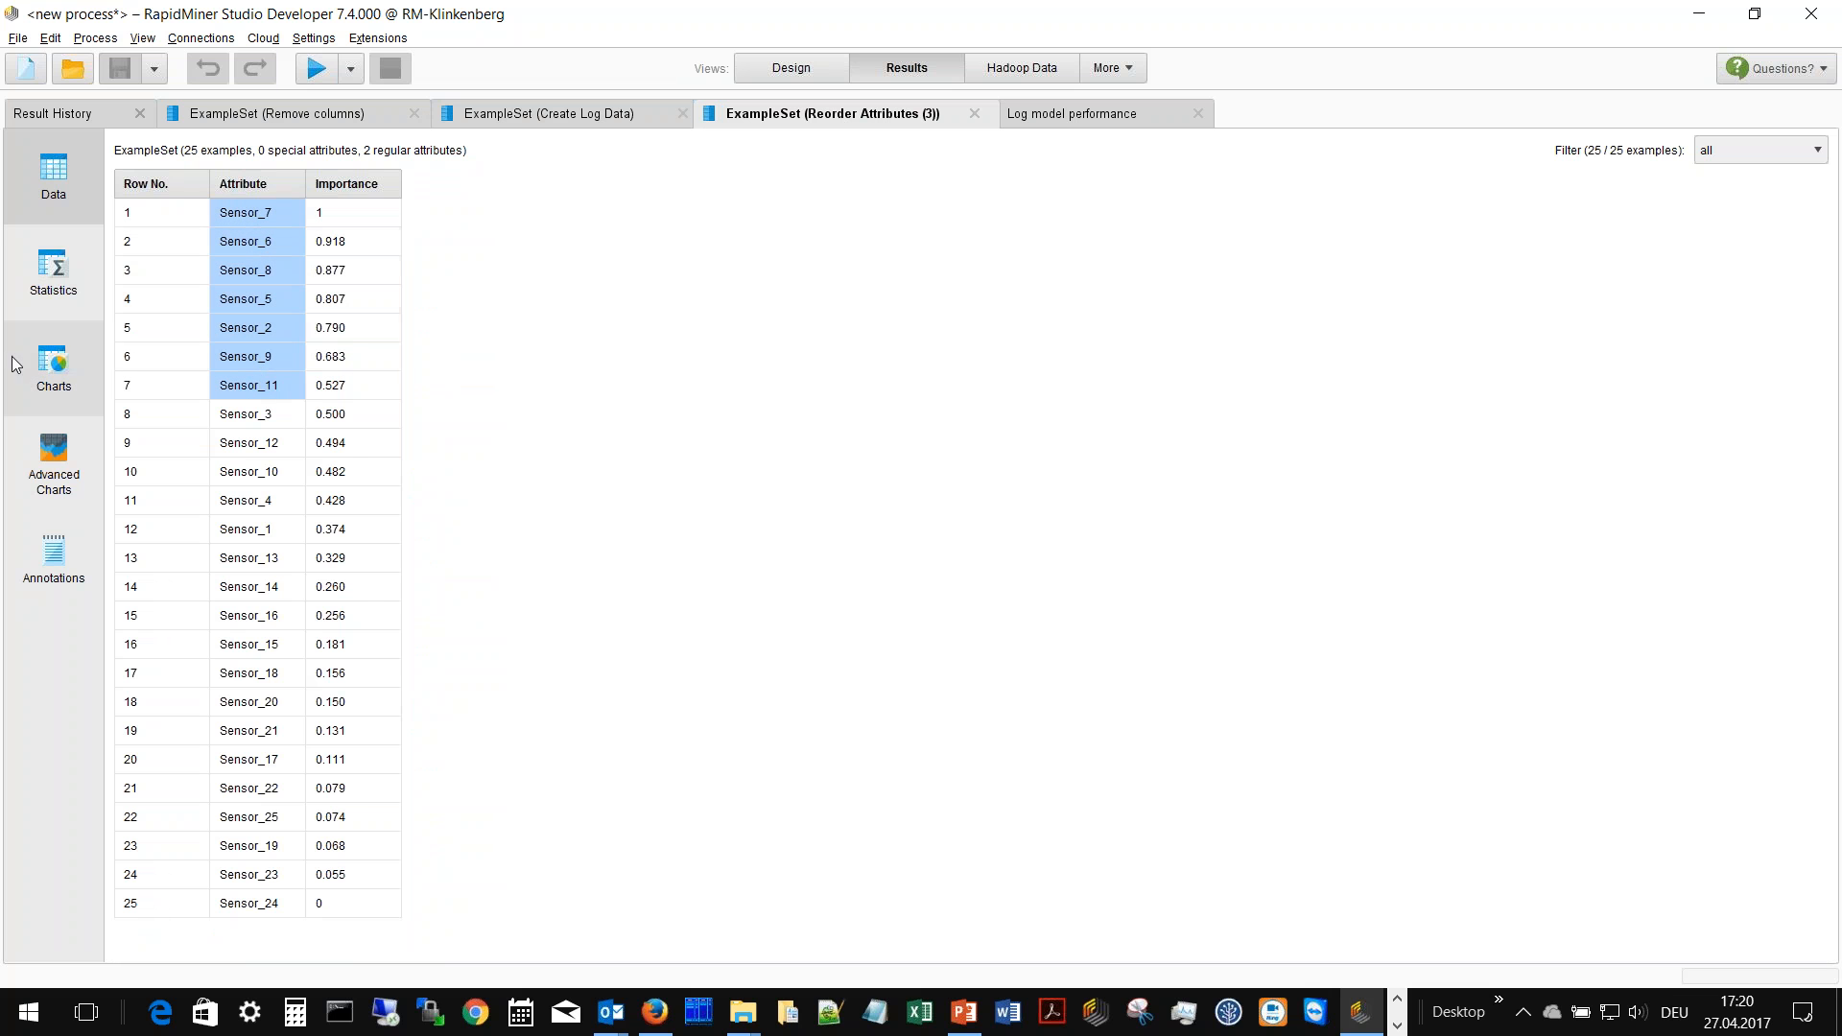
left_click(53, 383)
left_click(238, 359)
left_click(238, 413)
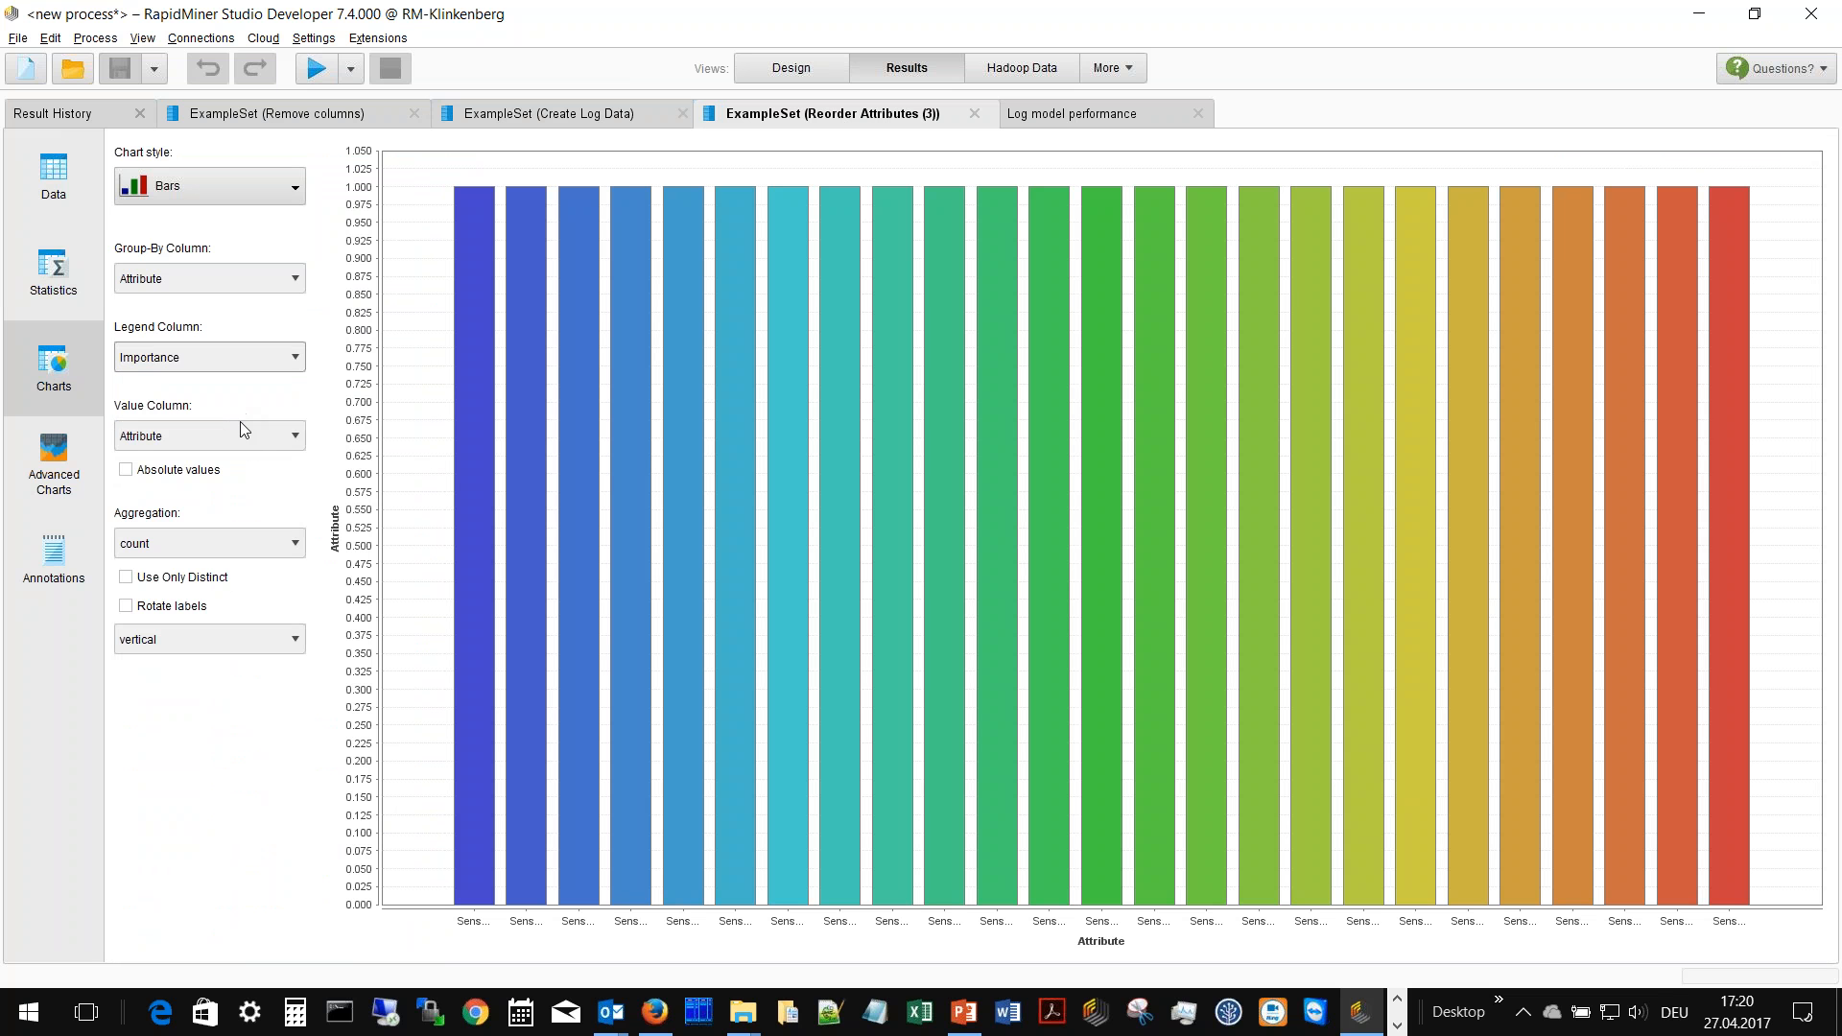
- Set the bar chart's value column to Importance, aggregation to sum and orientation to horizontal, and return to the process design
left_click(224, 443)
left_click(216, 492)
left_click(224, 544)
left_click(214, 635)
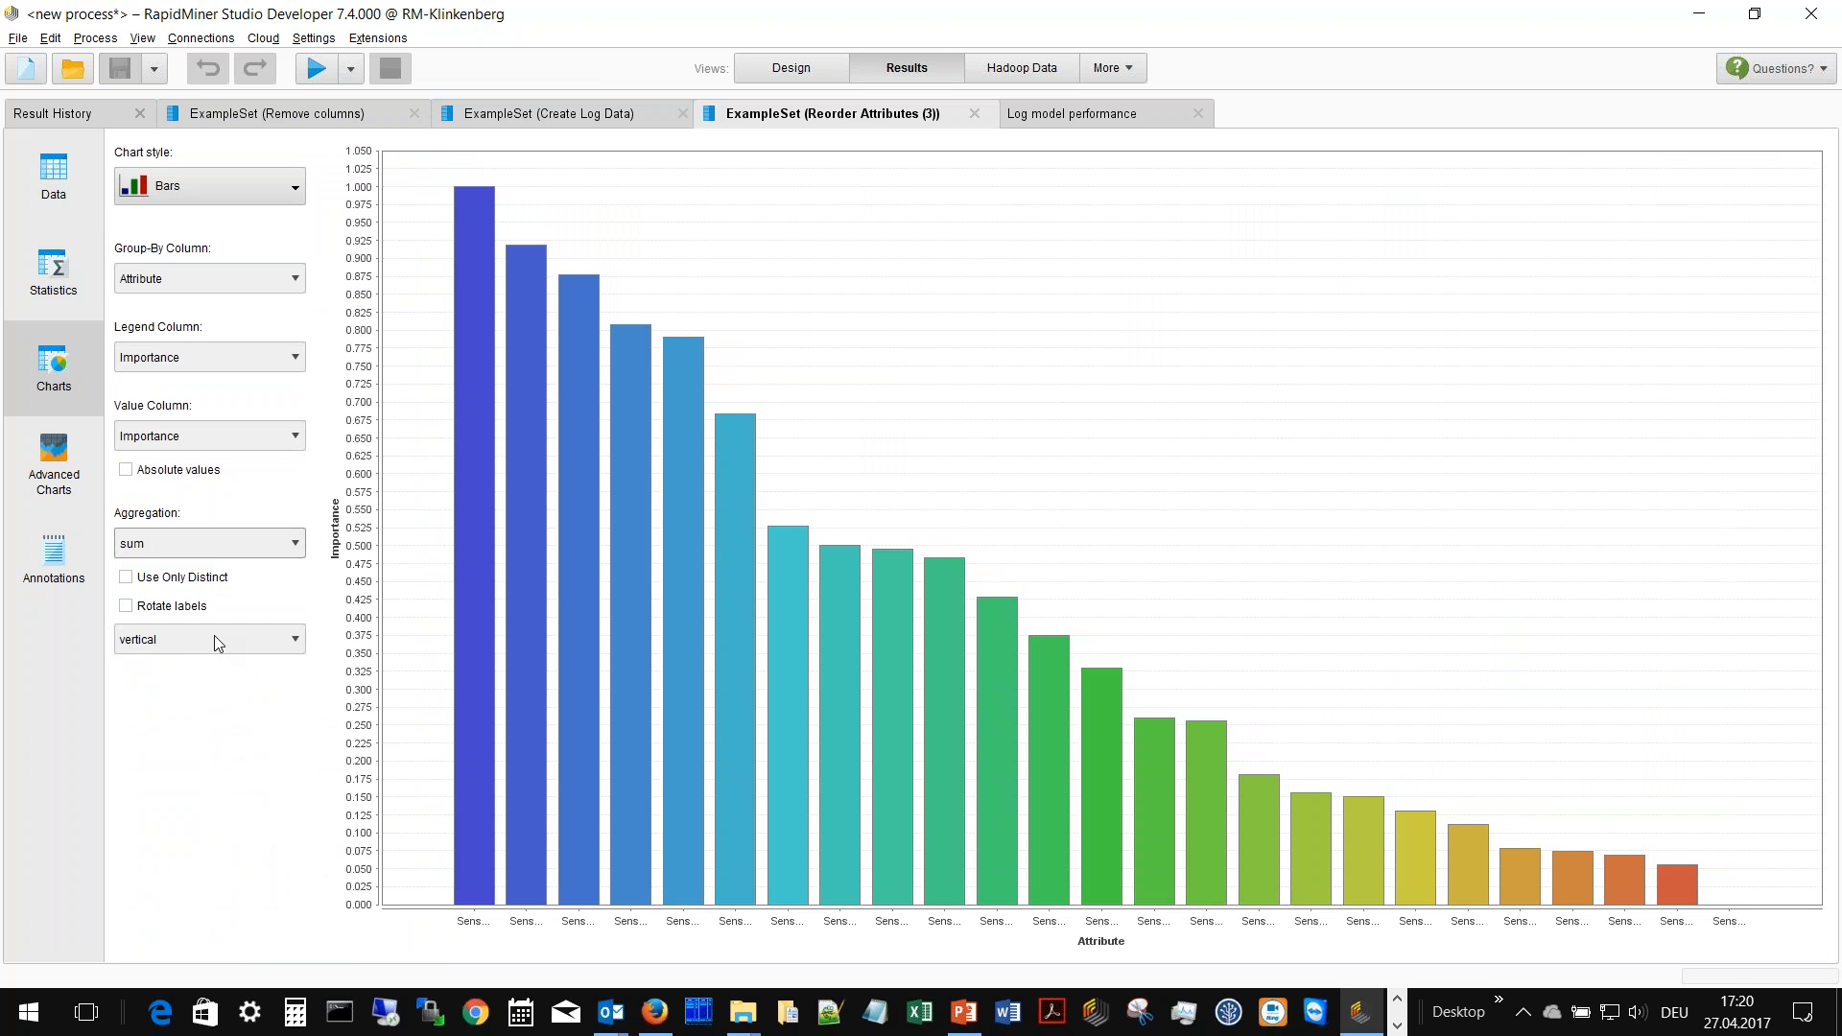
left_click(137, 640)
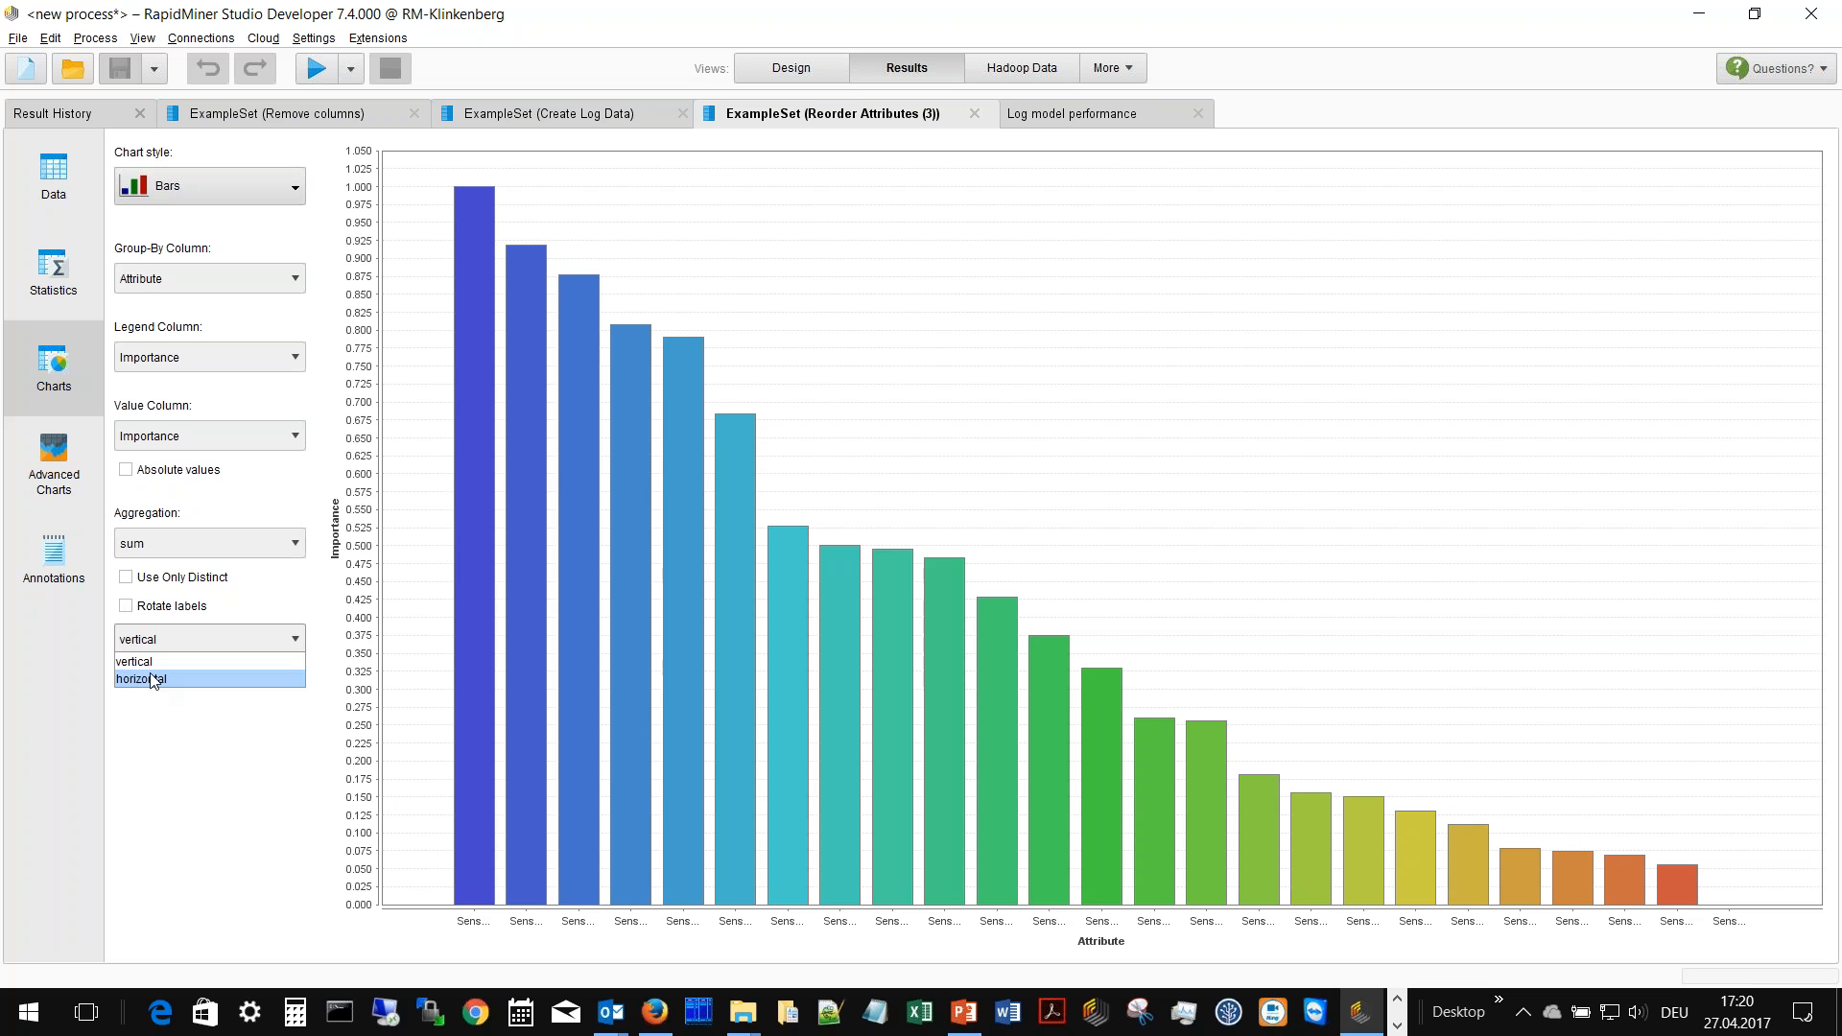
left_click(152, 679)
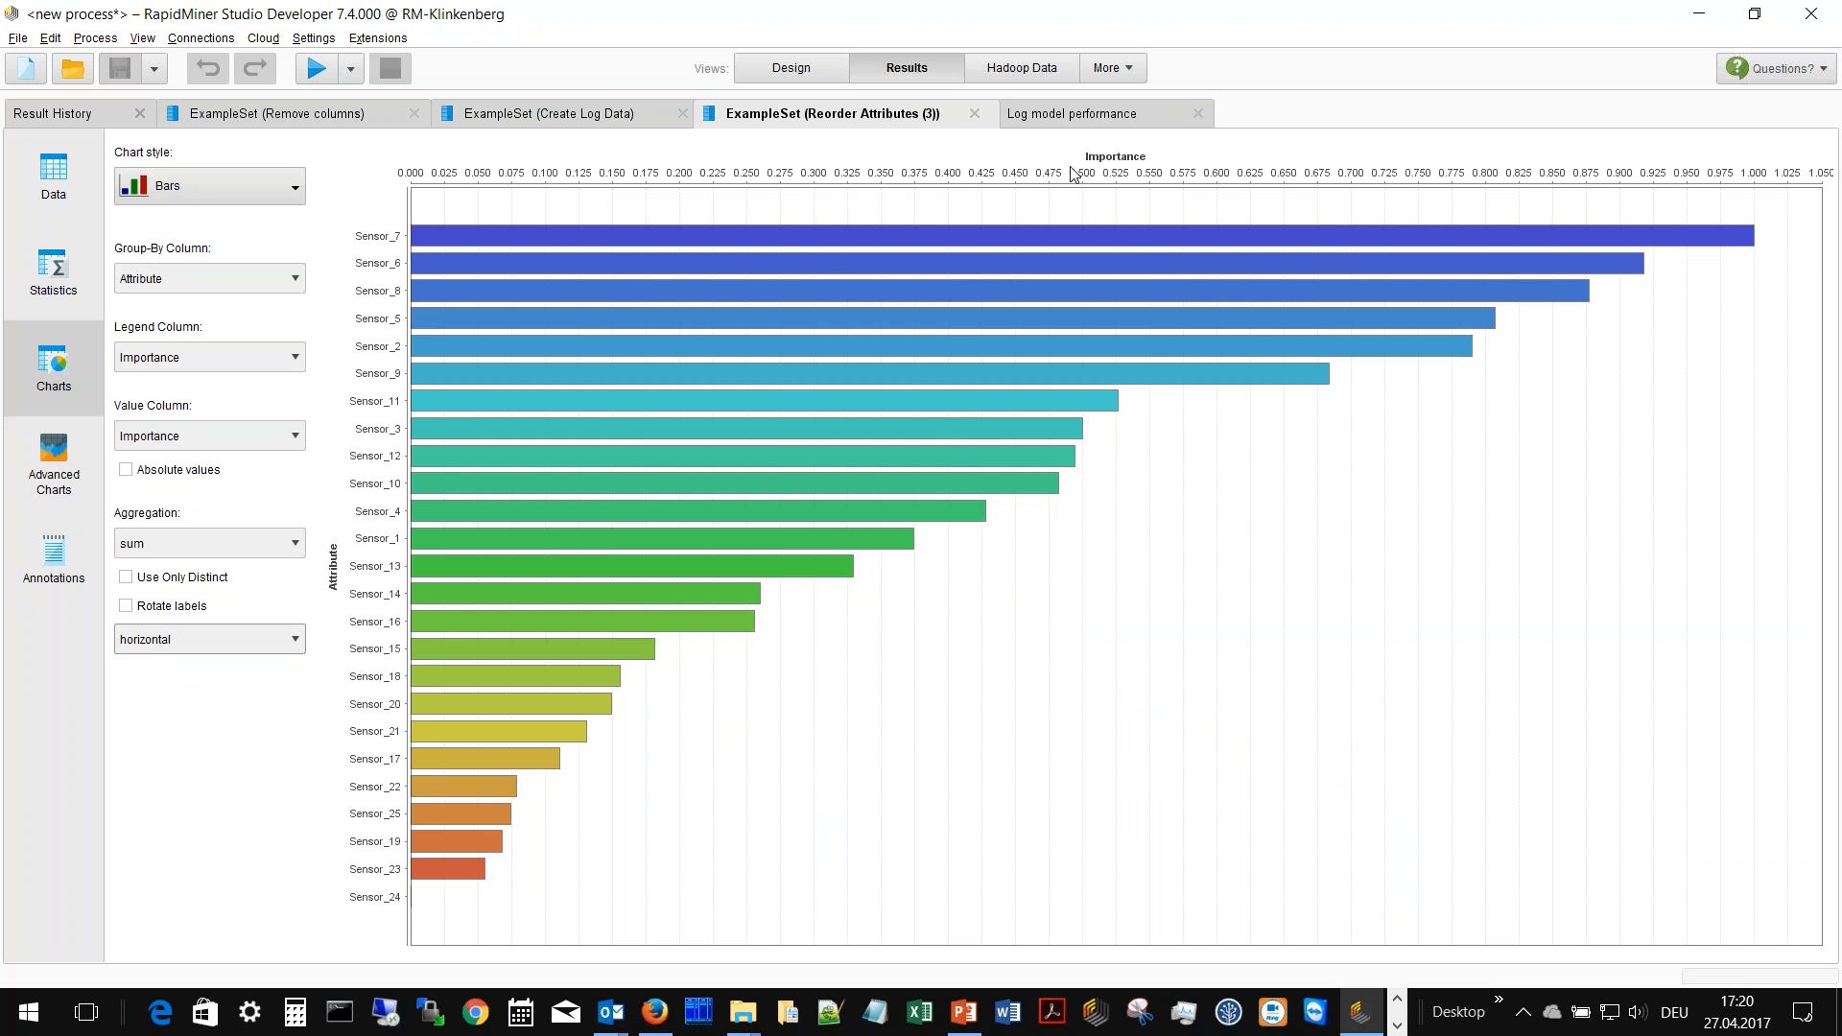
left_click(773, 71)
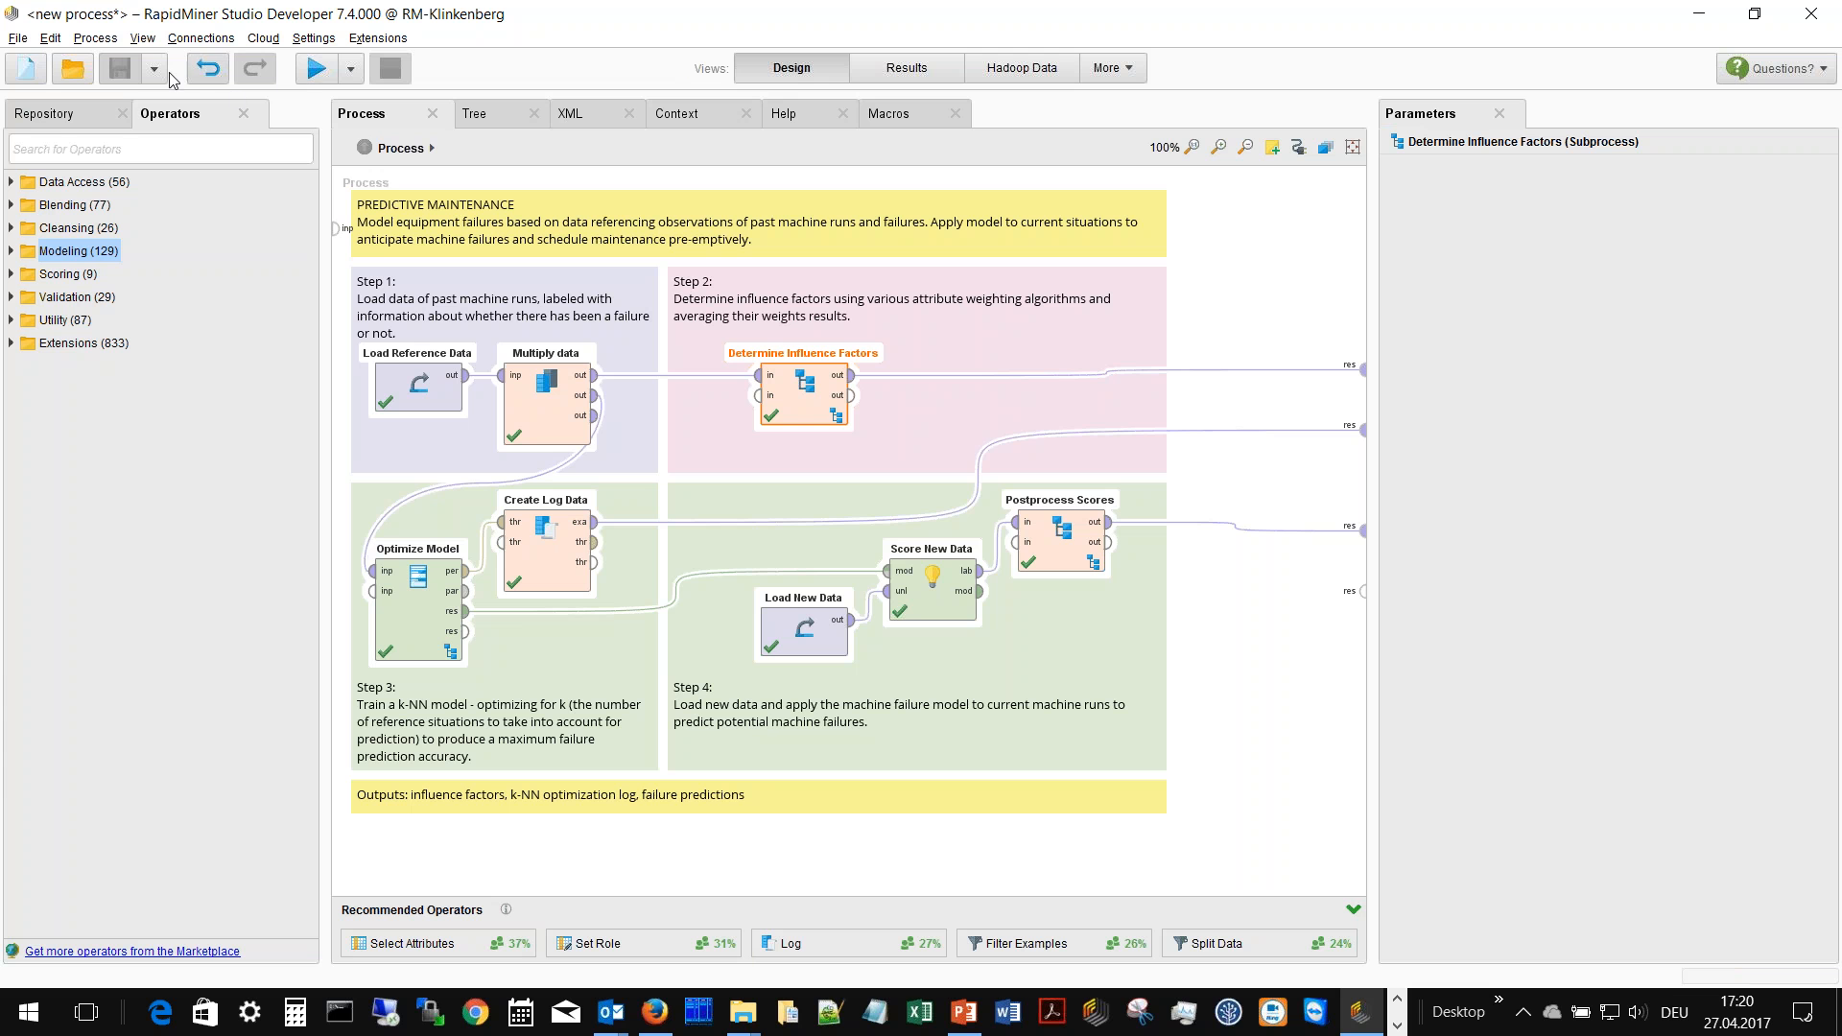
- Open the Case Study 1 - Process Discovery process from the repository's Process Mining demos, in the 02 Process Mining Demo folder
left_click(52, 115)
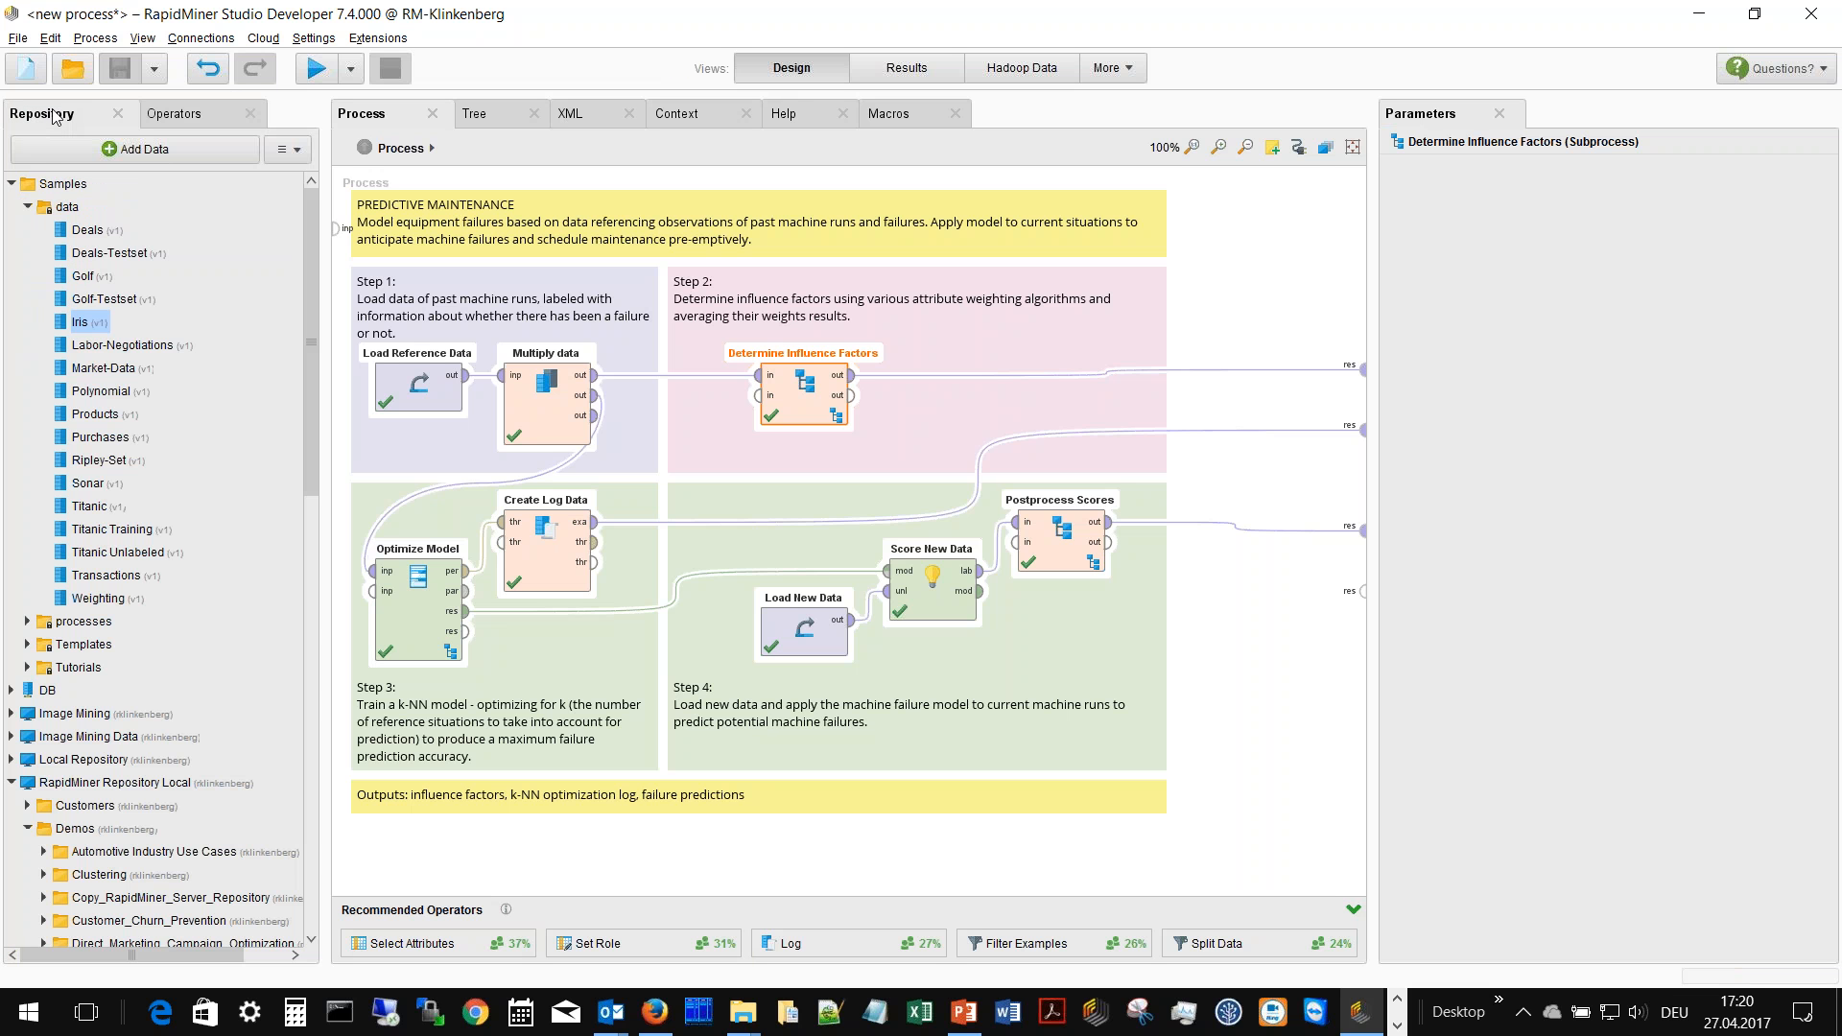
left_click(12, 184)
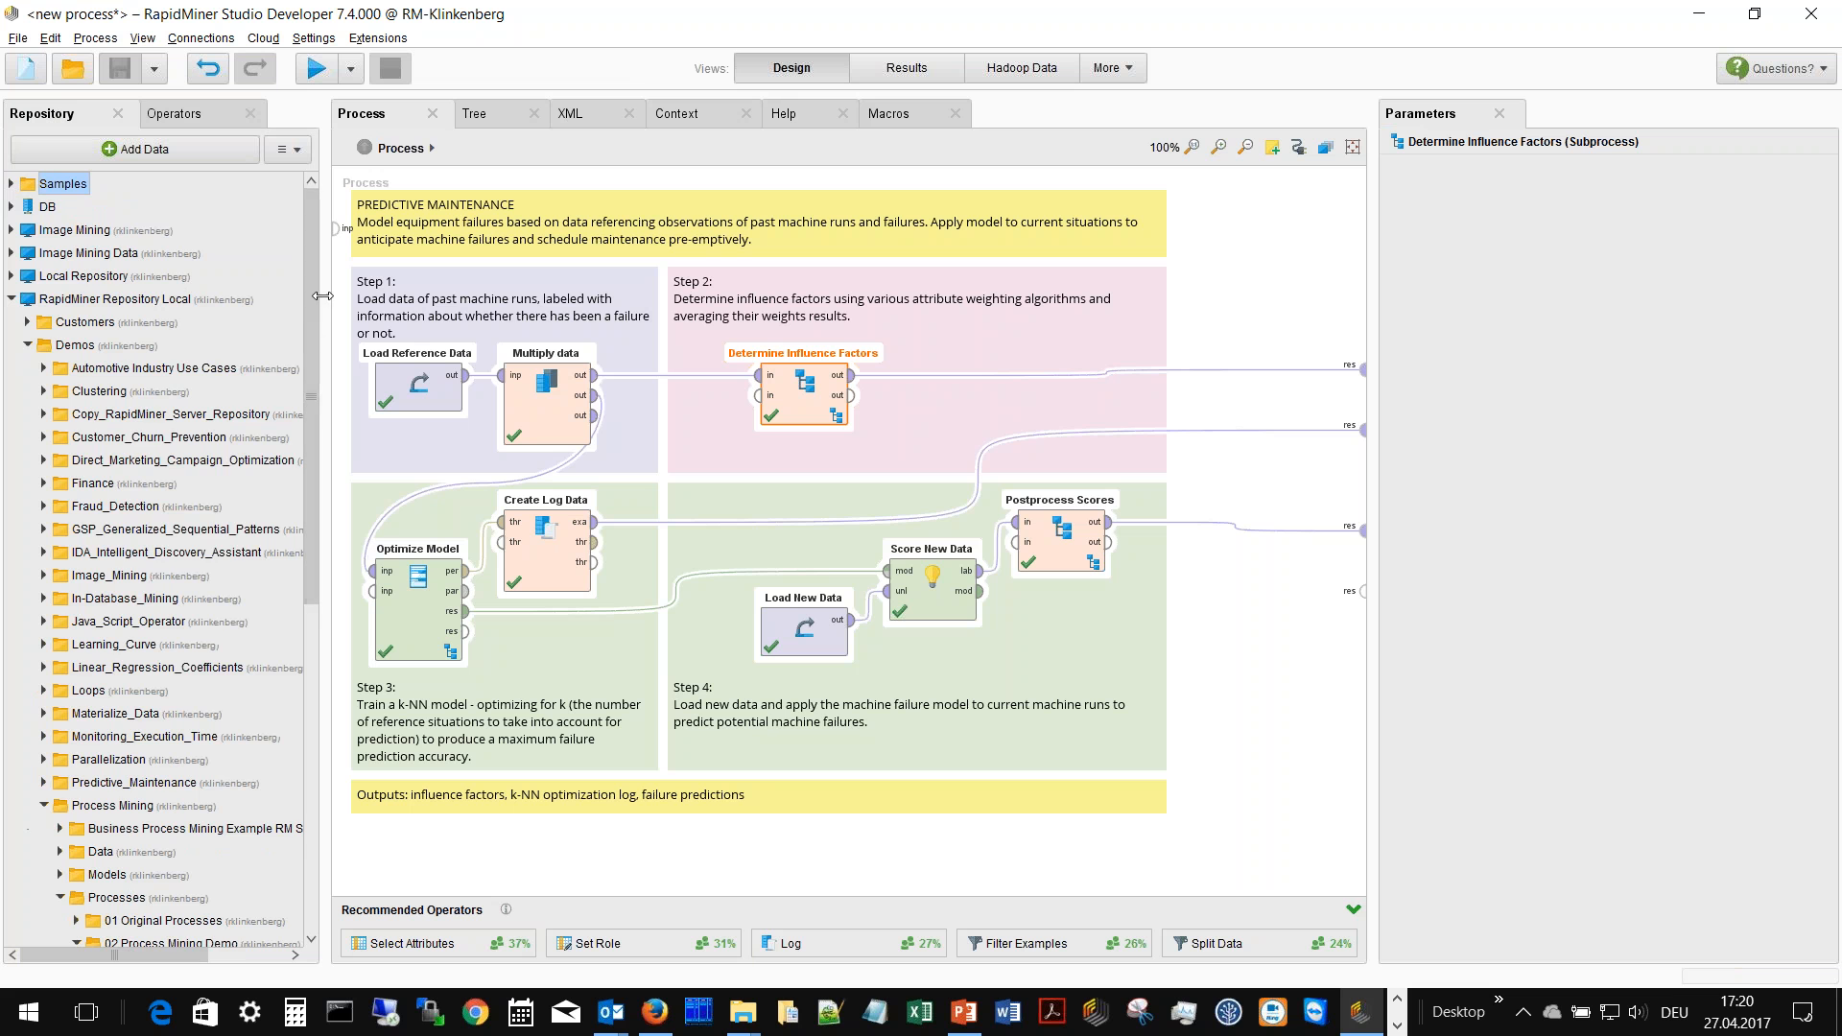
scroll(320, 475, "down", 5)
left_click_drag(319, 474, 336, 634)
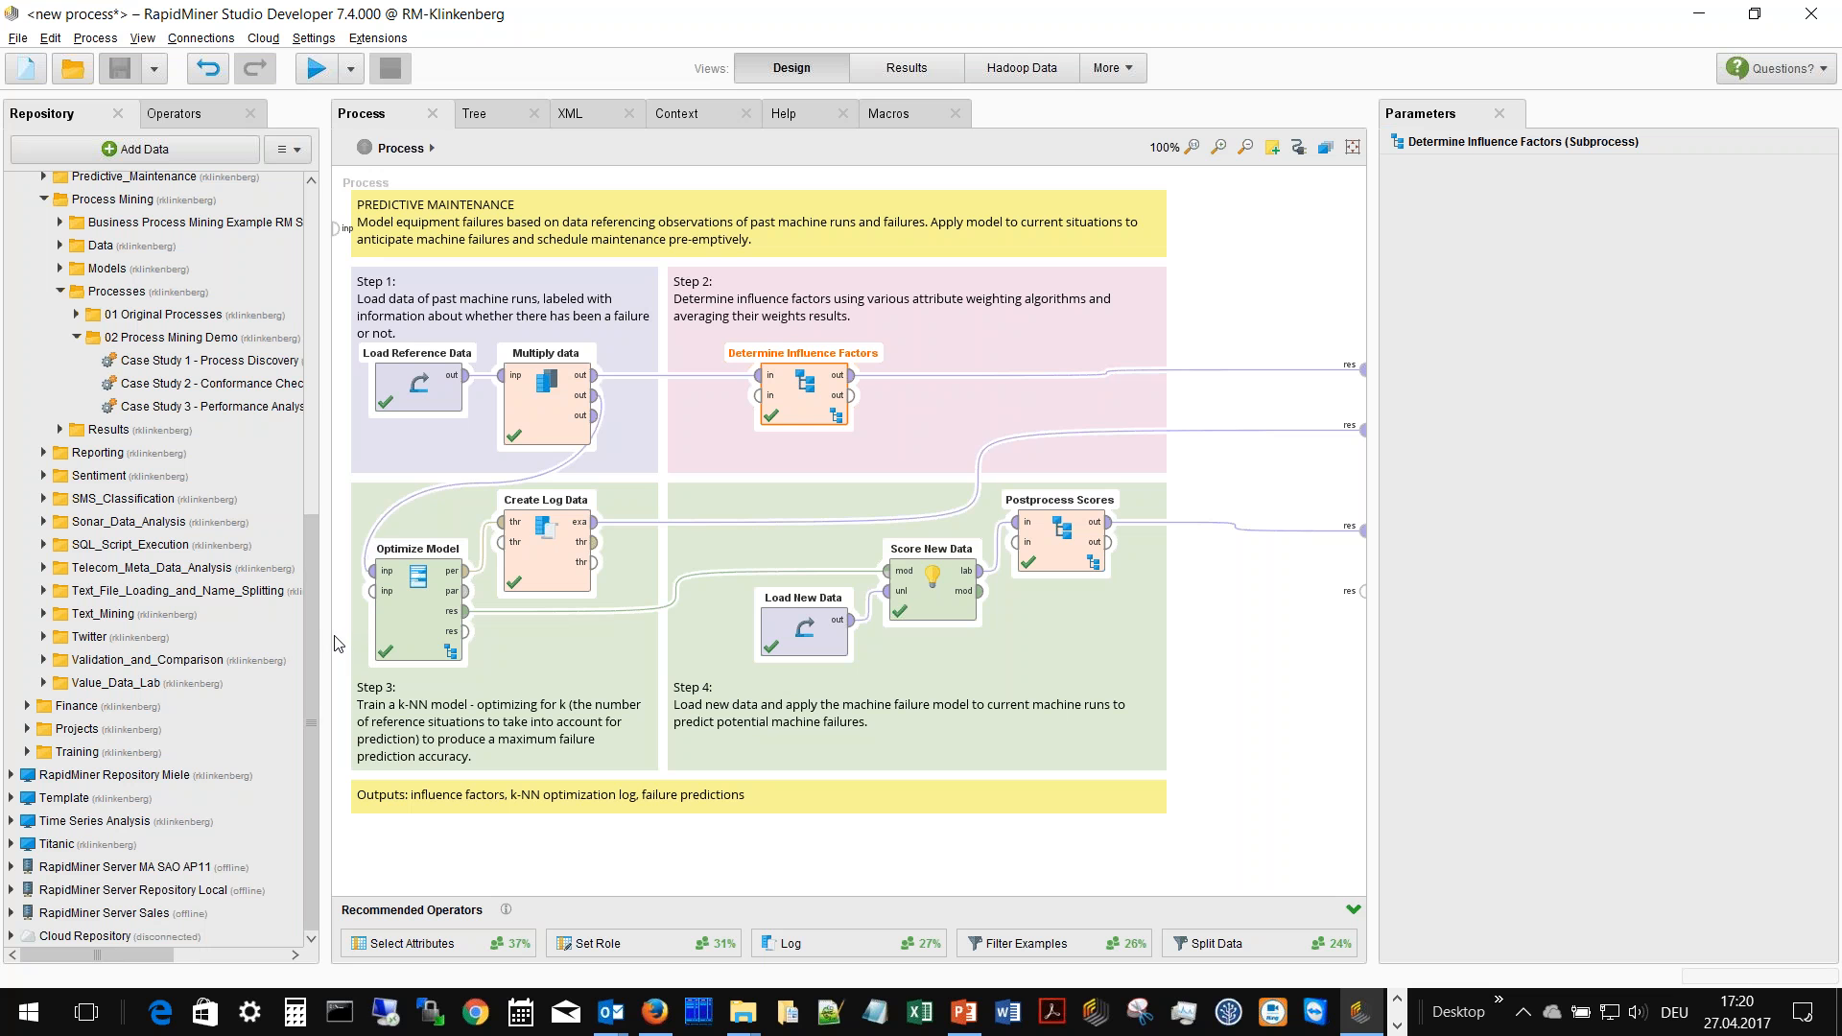
left_click(179, 362)
double_click(180, 364)
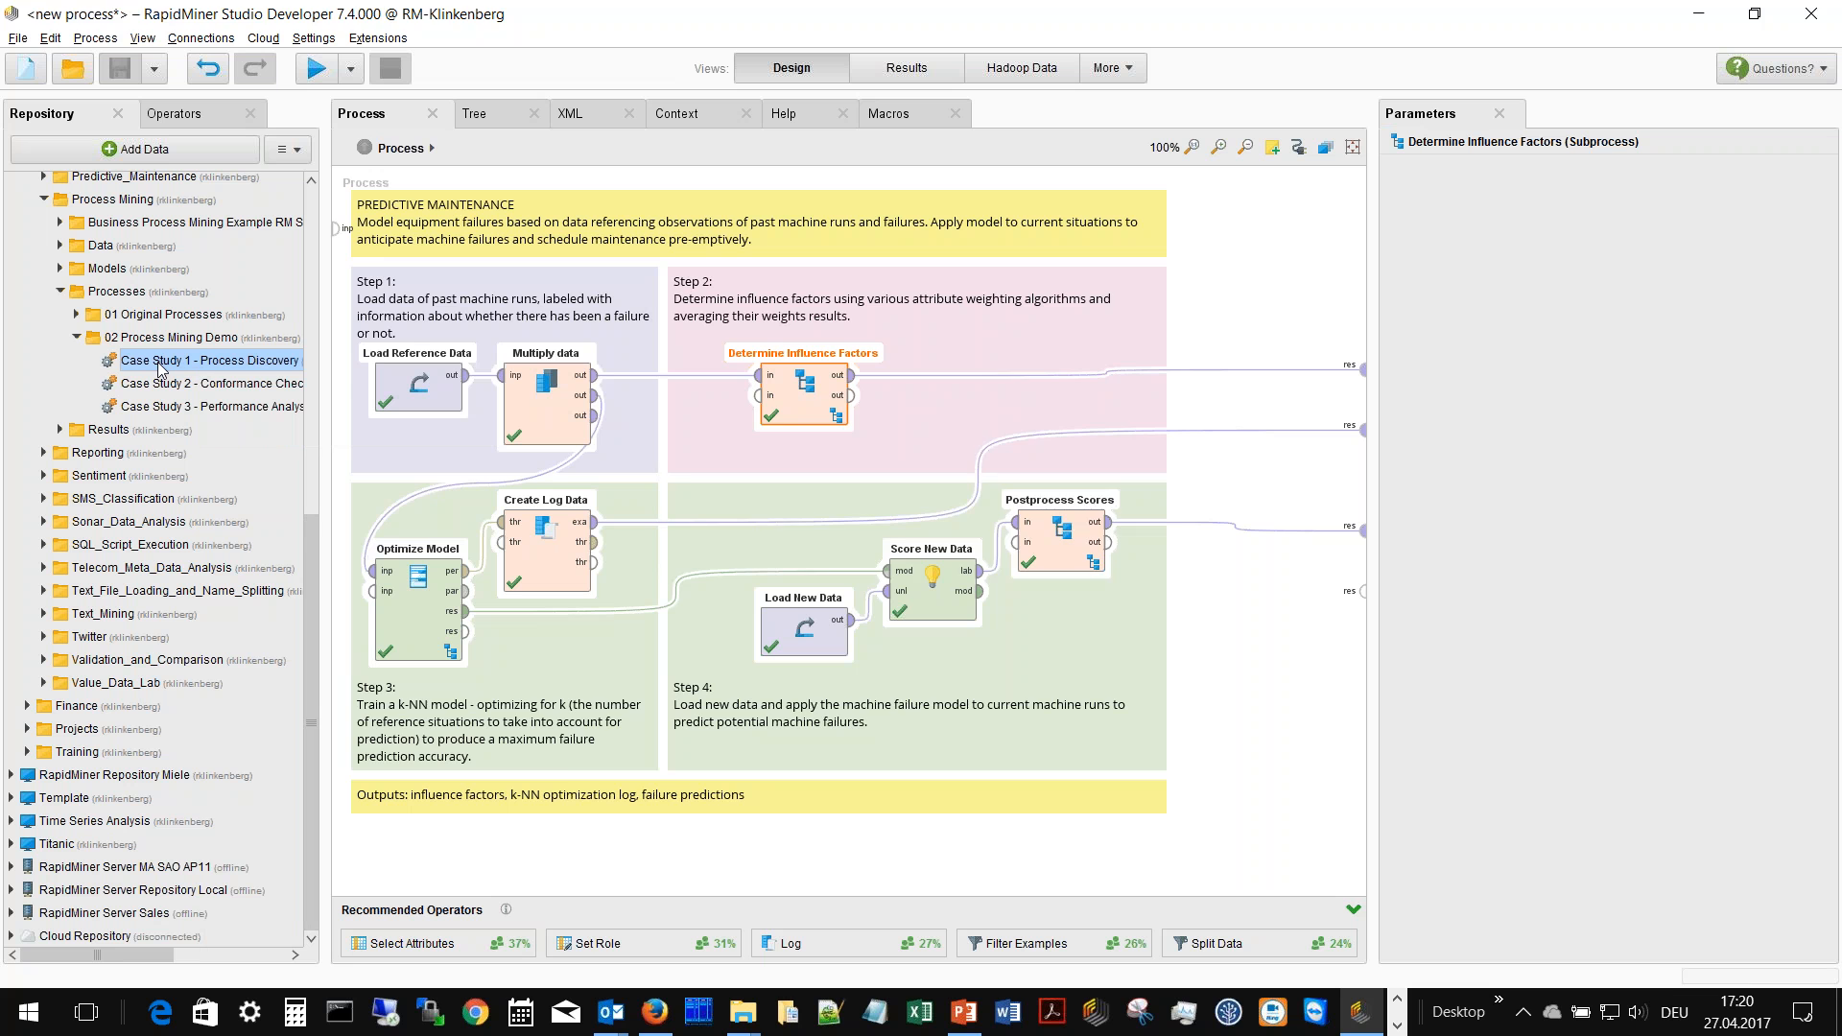
left_click(1046, 545)
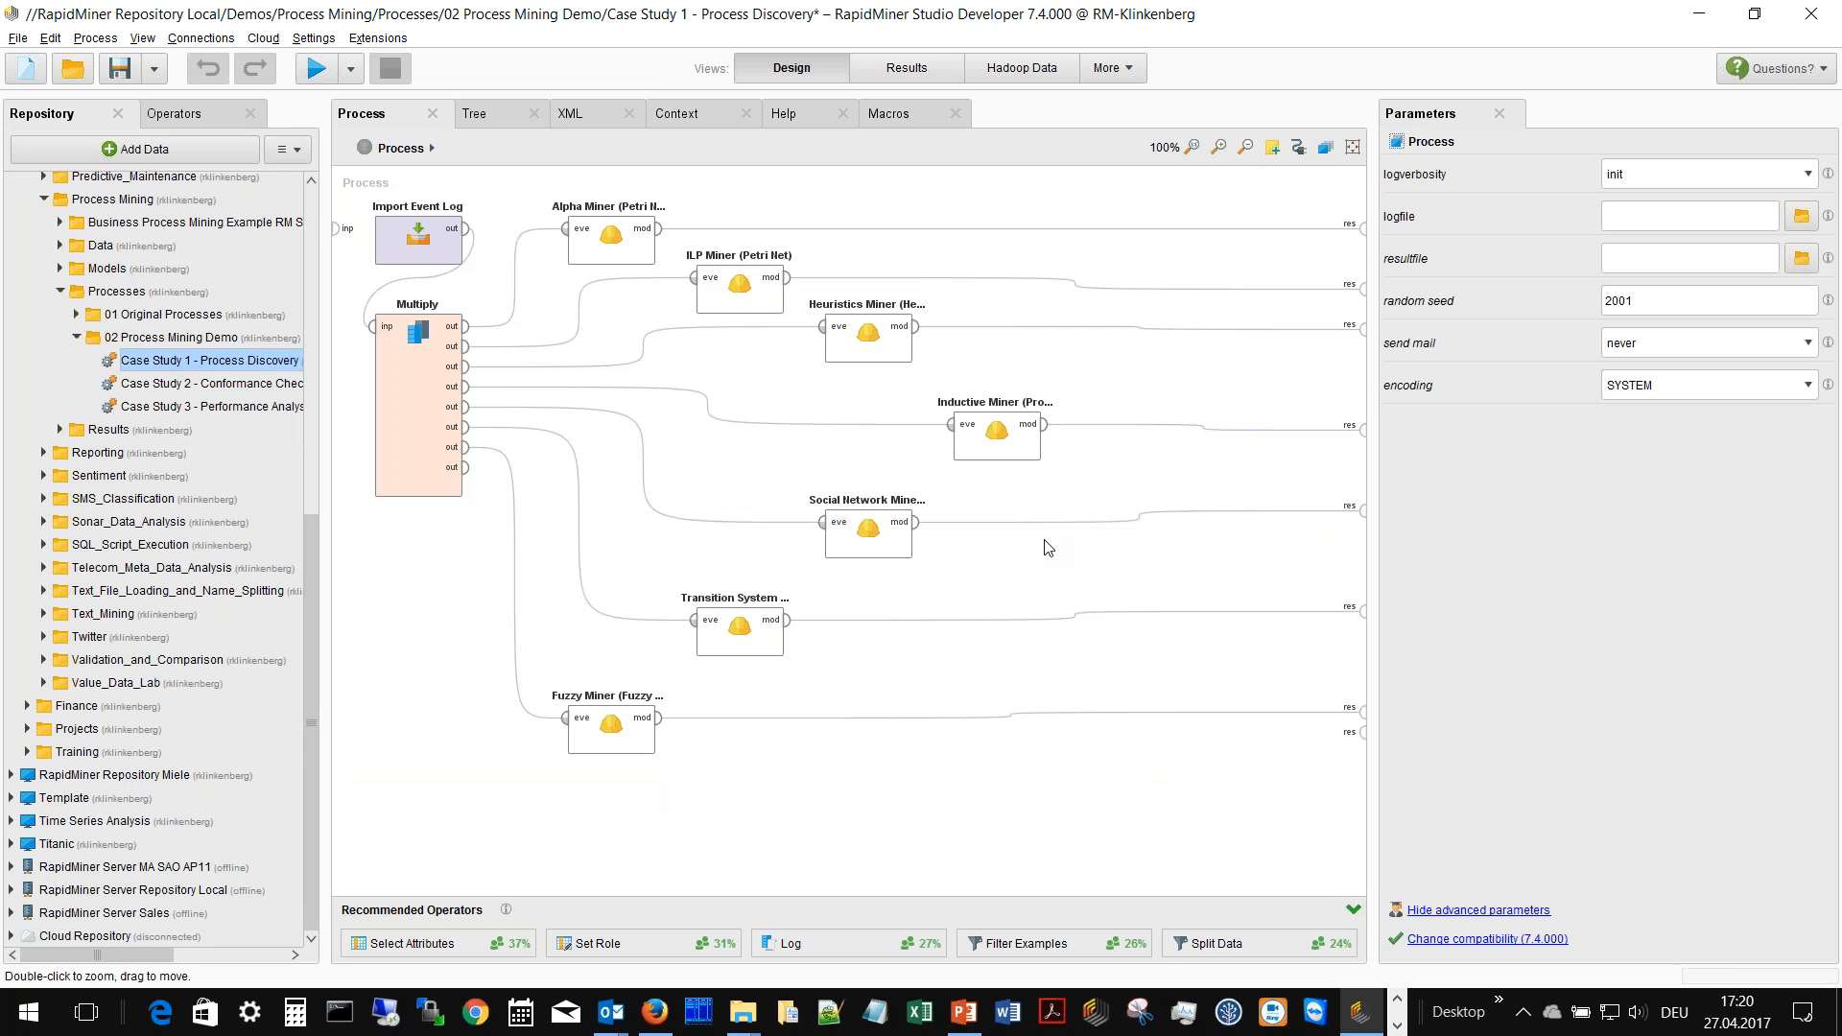
- Show the parameters of the Import Event Log operator and list the operator groups of the installed extensions
left_click(385, 250)
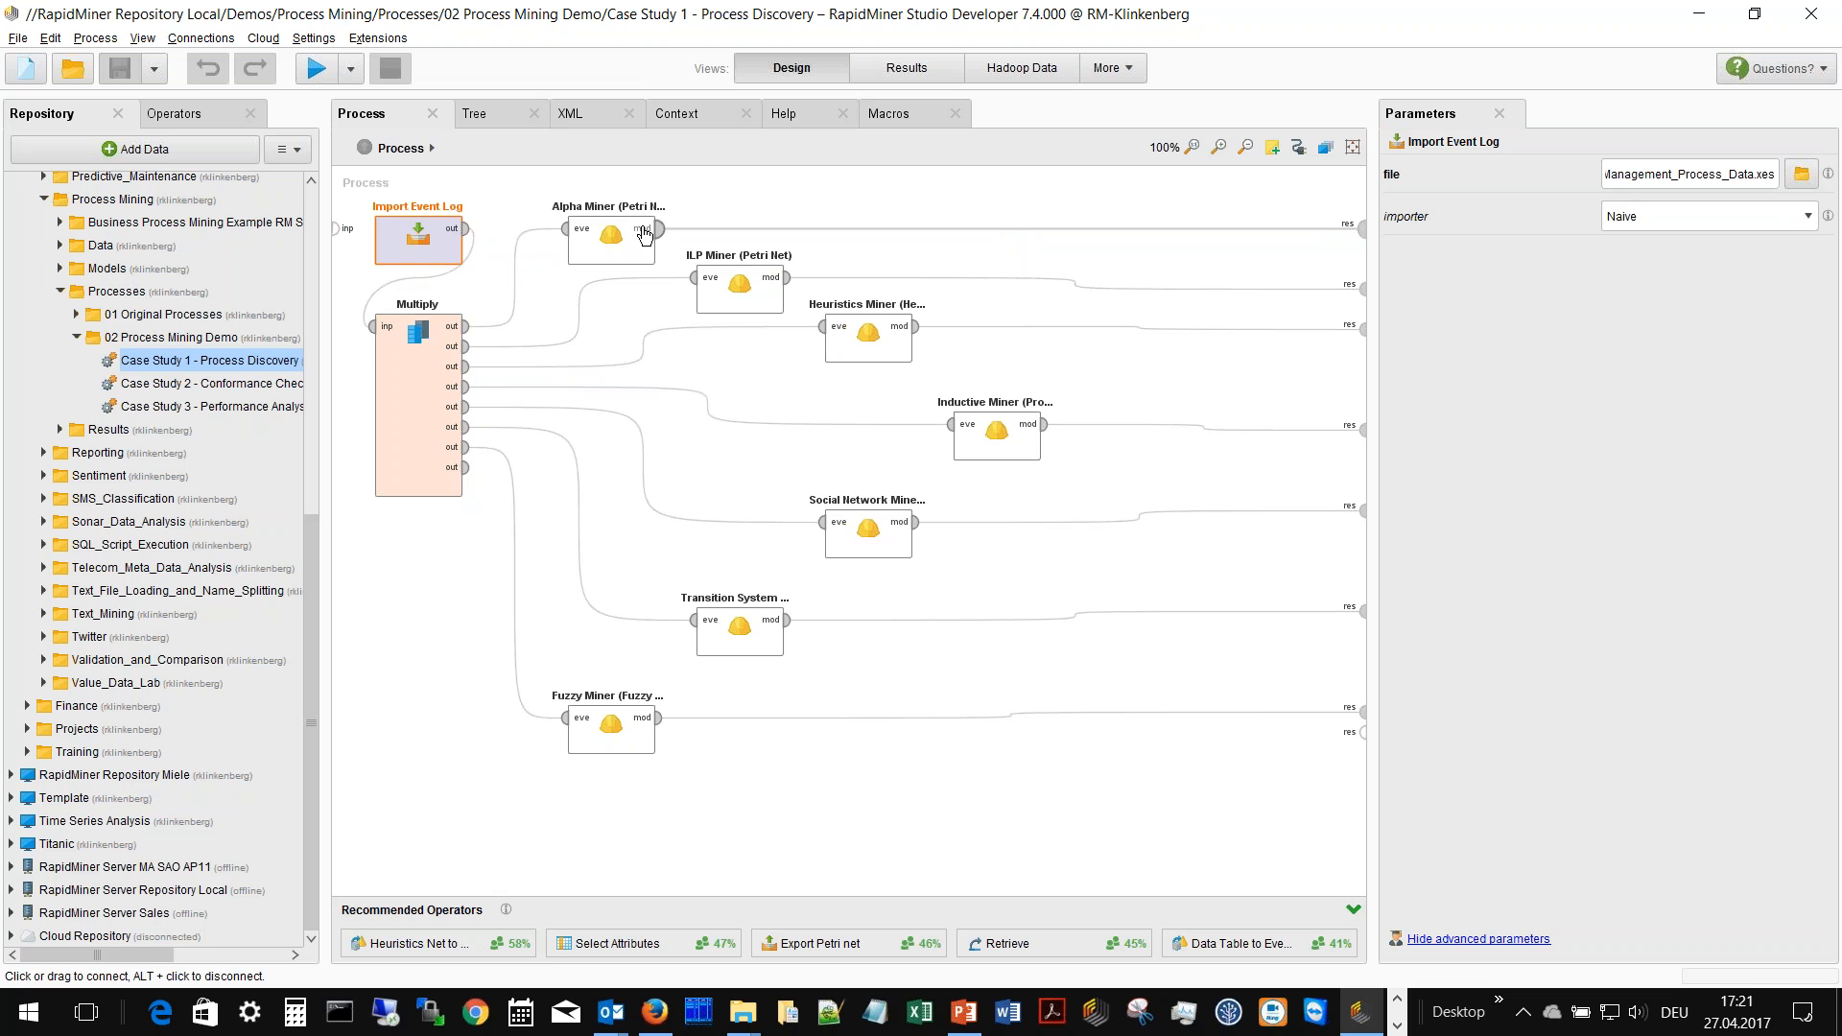
left_click(185, 117)
left_click(11, 343)
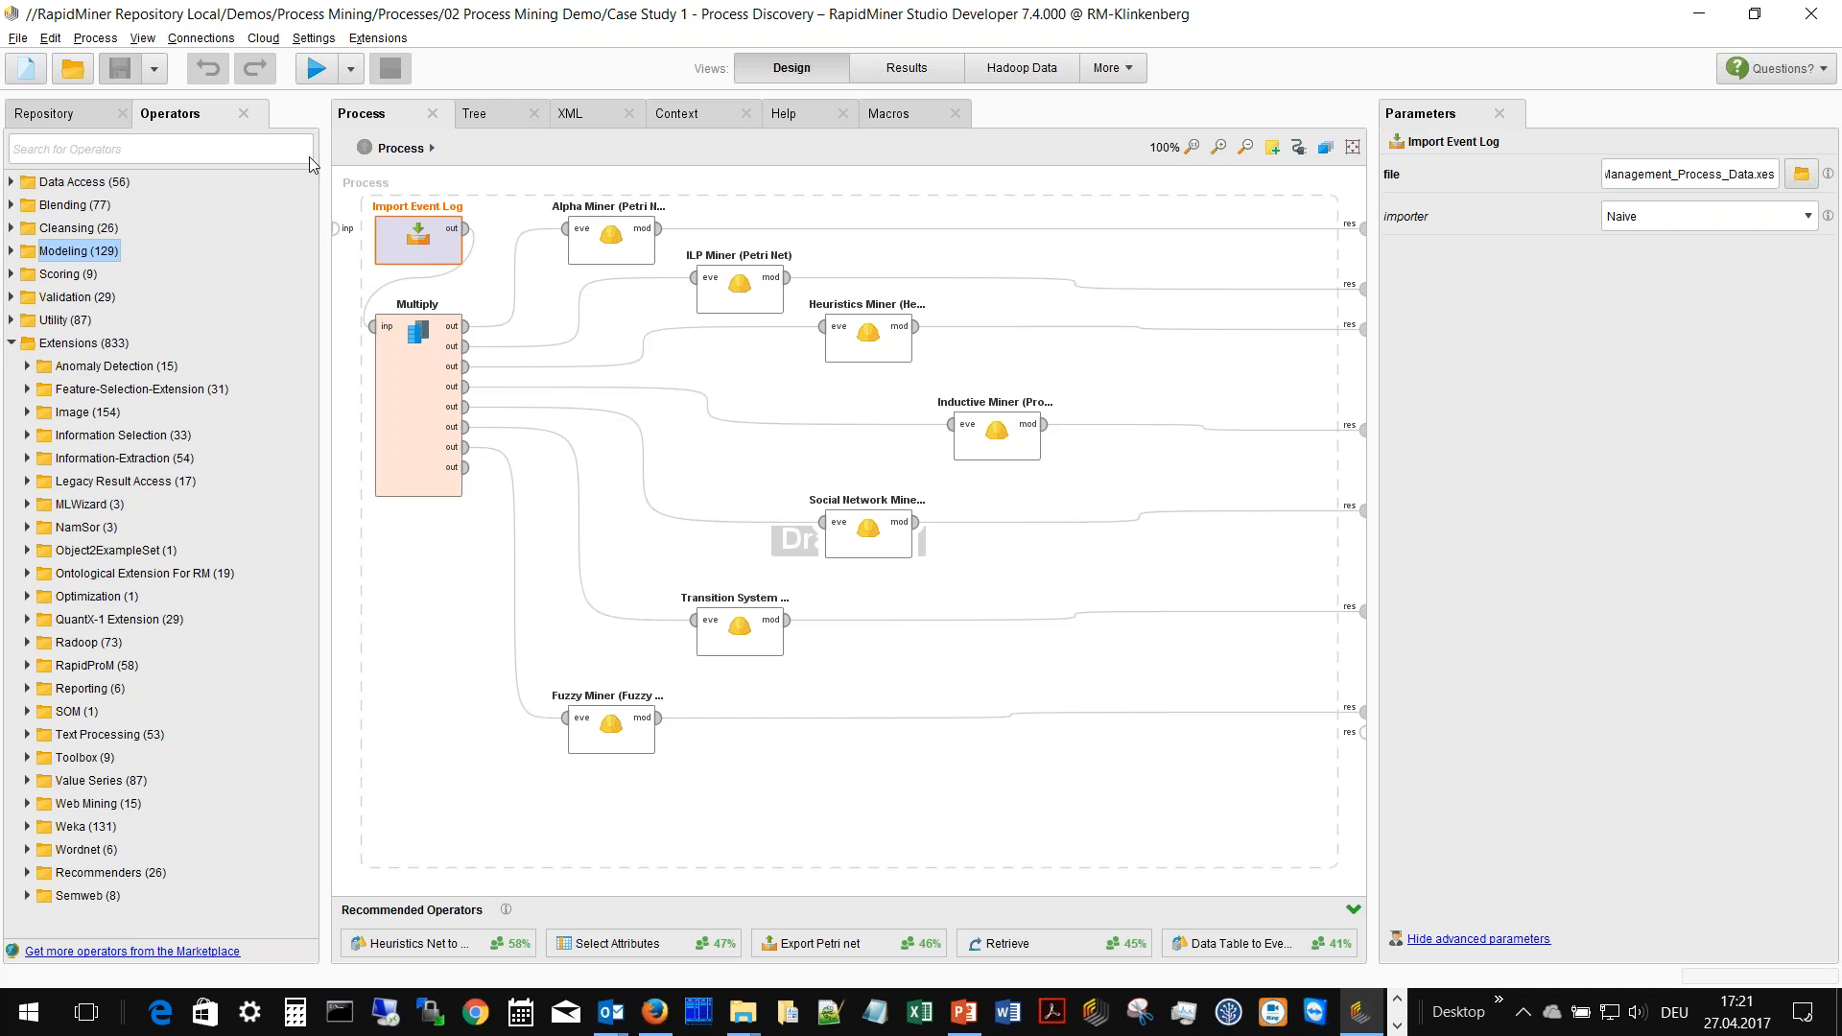
- Search the RapidMiner Marketplace for "process", review the description of the RapidProM extension and close the Marketplace
left_click(366, 40)
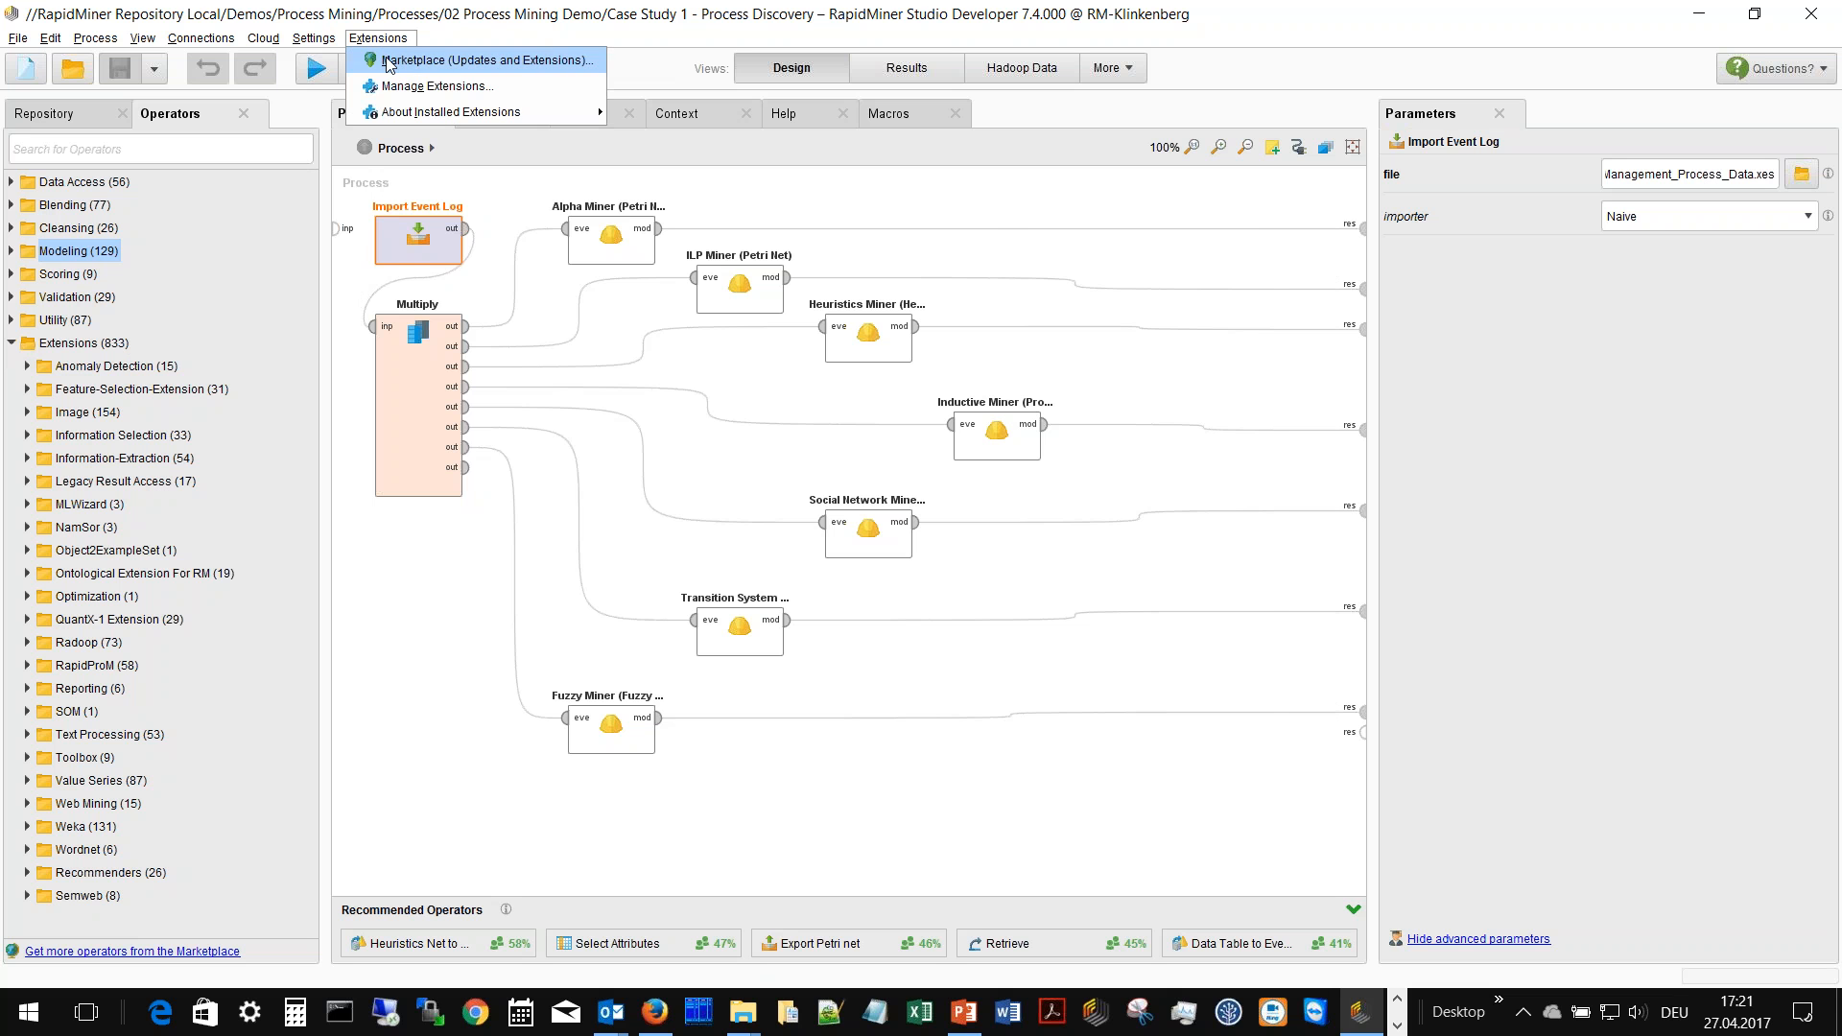
left_click(389, 62)
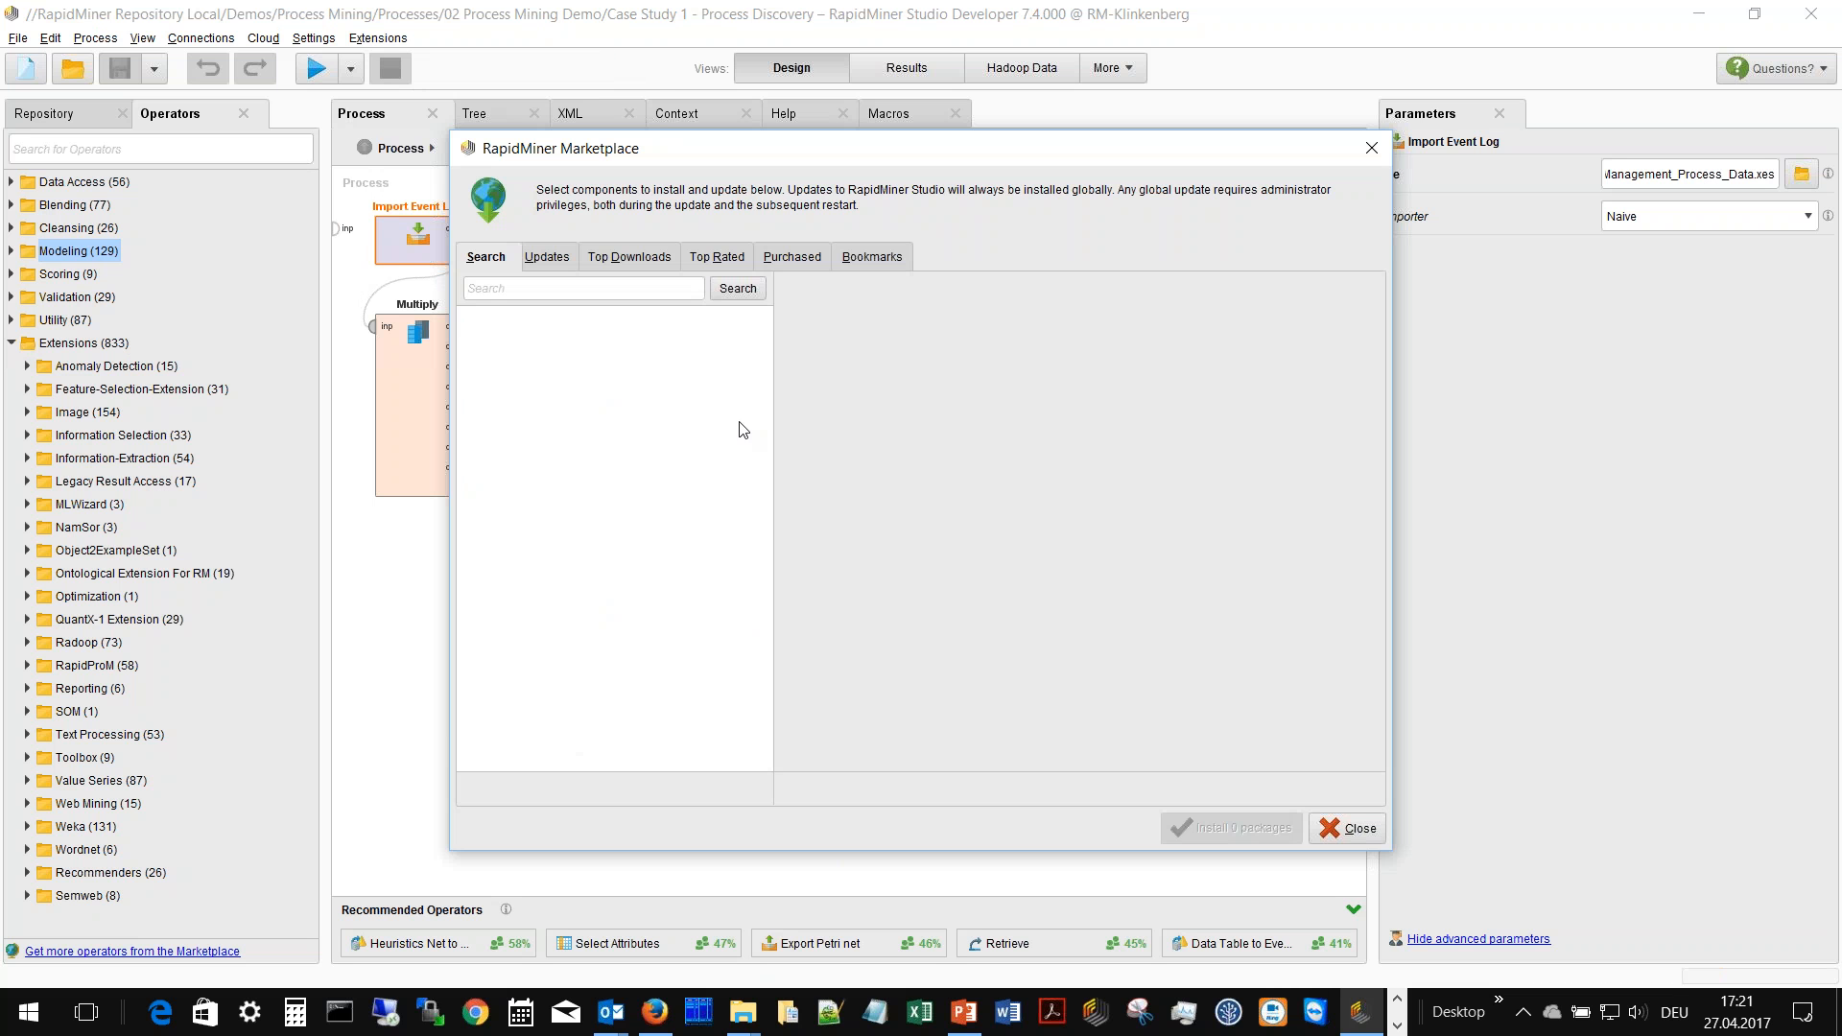
left_click(627, 289)
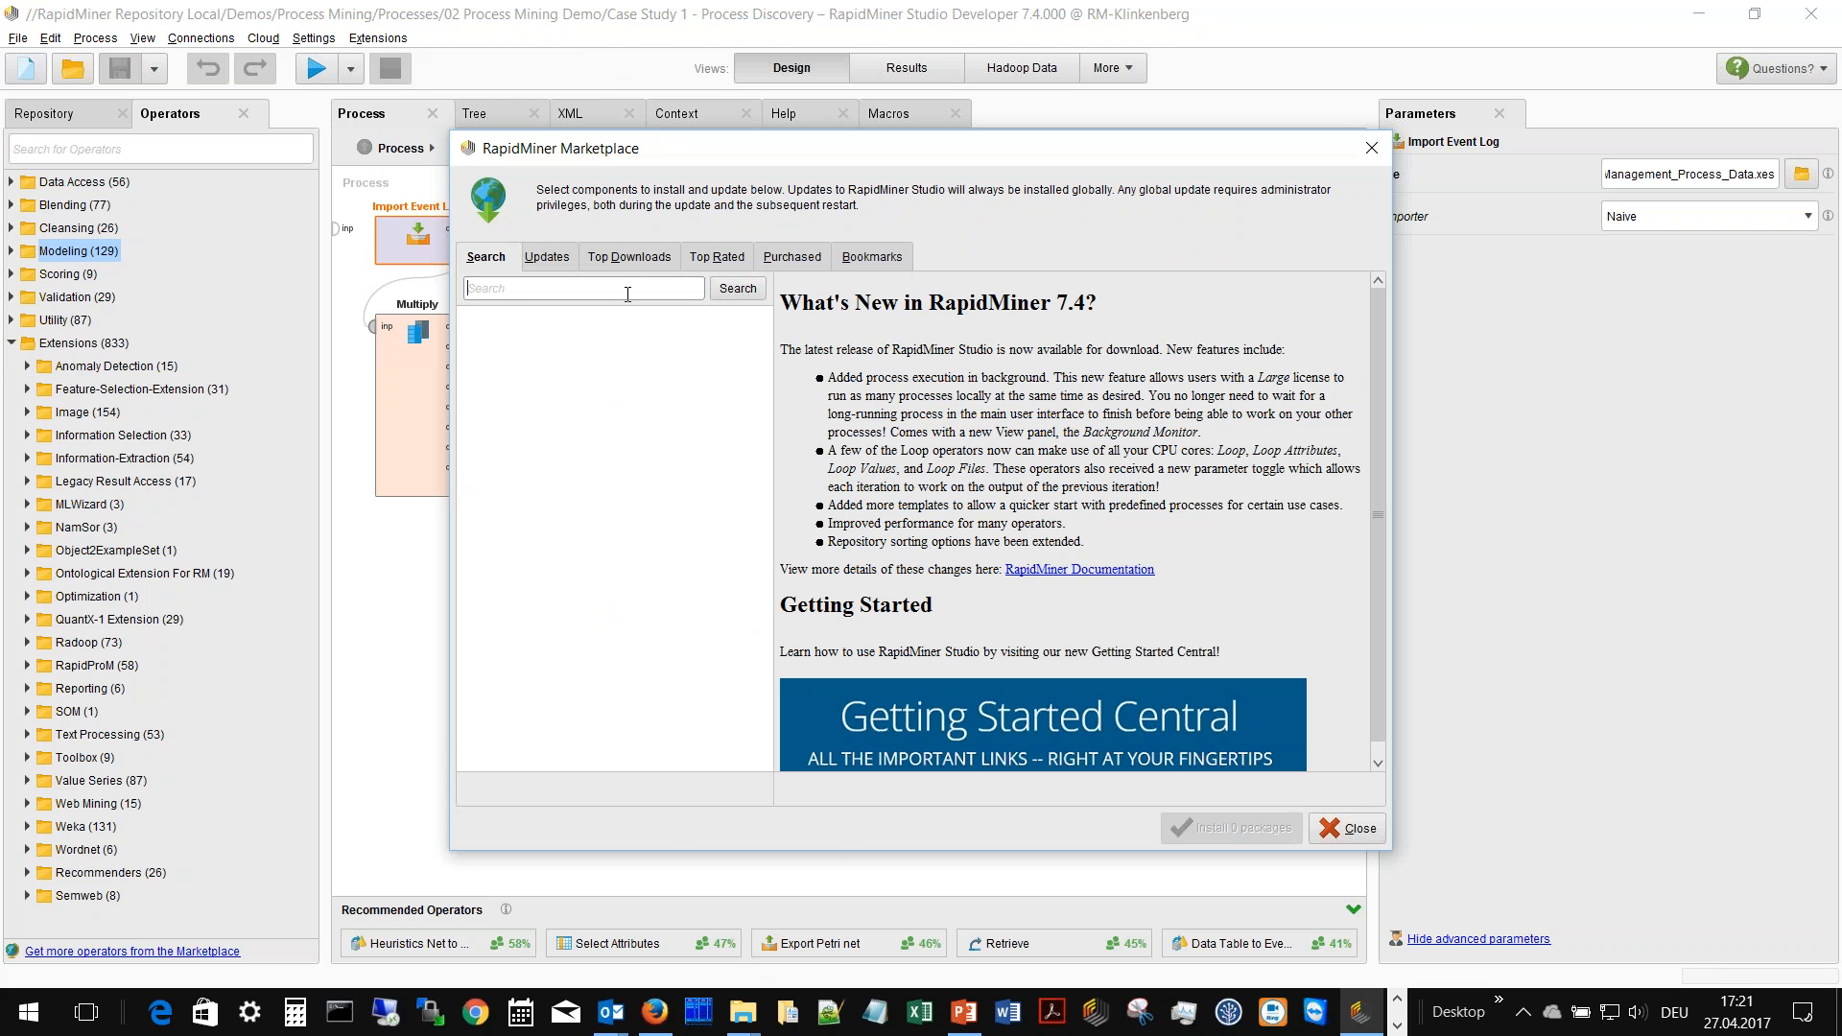
type("process")
left_click(735, 289)
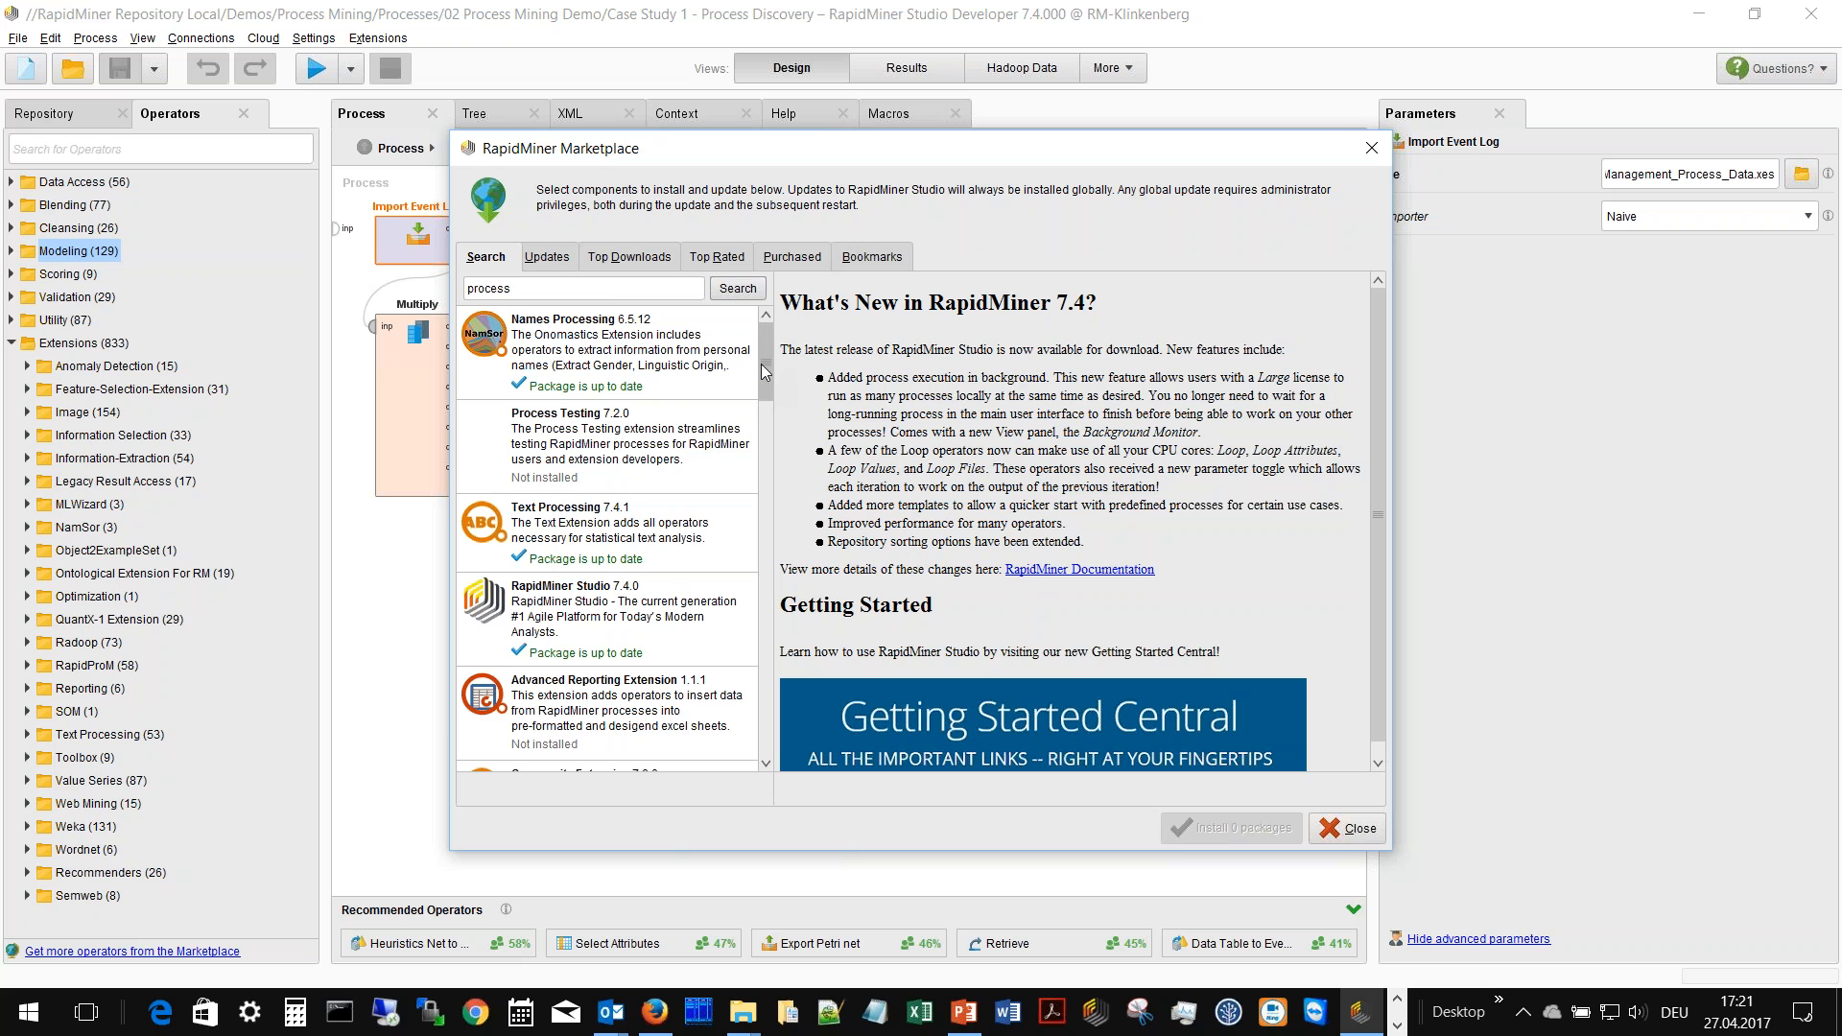
left_click_drag(764, 366, 761, 652)
left_click(585, 425)
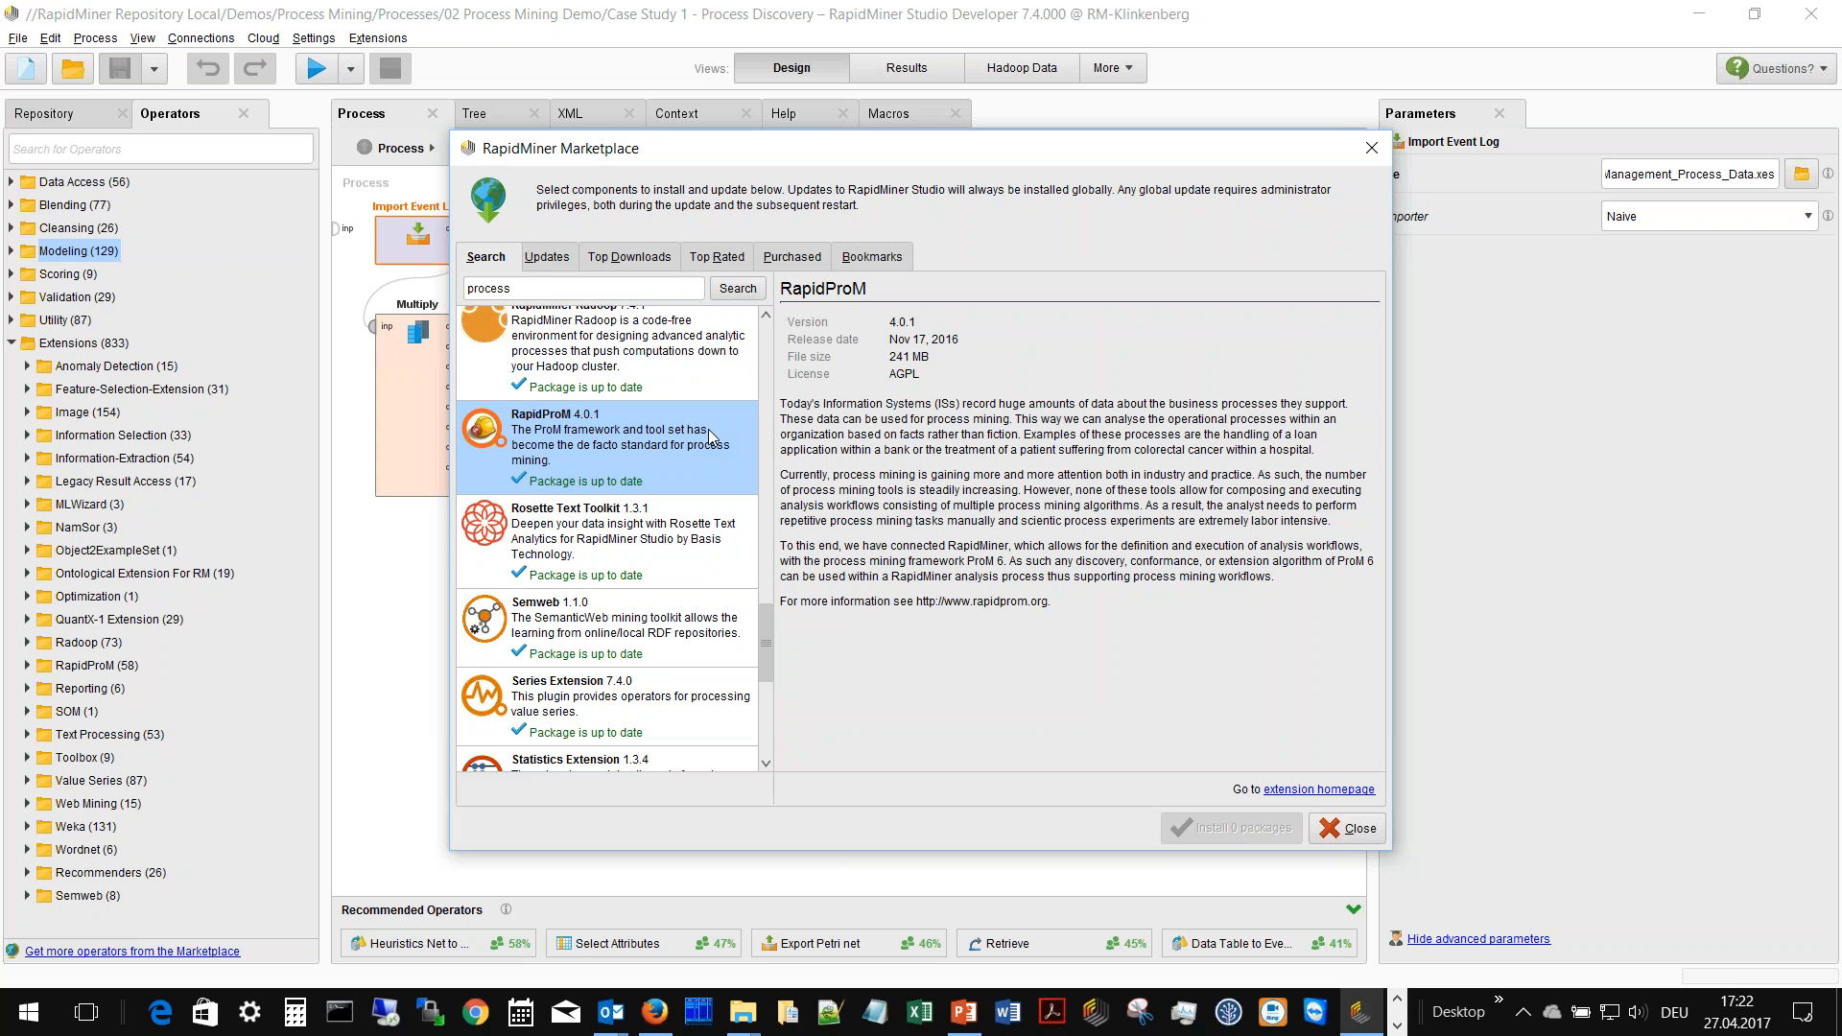
left_click(1356, 830)
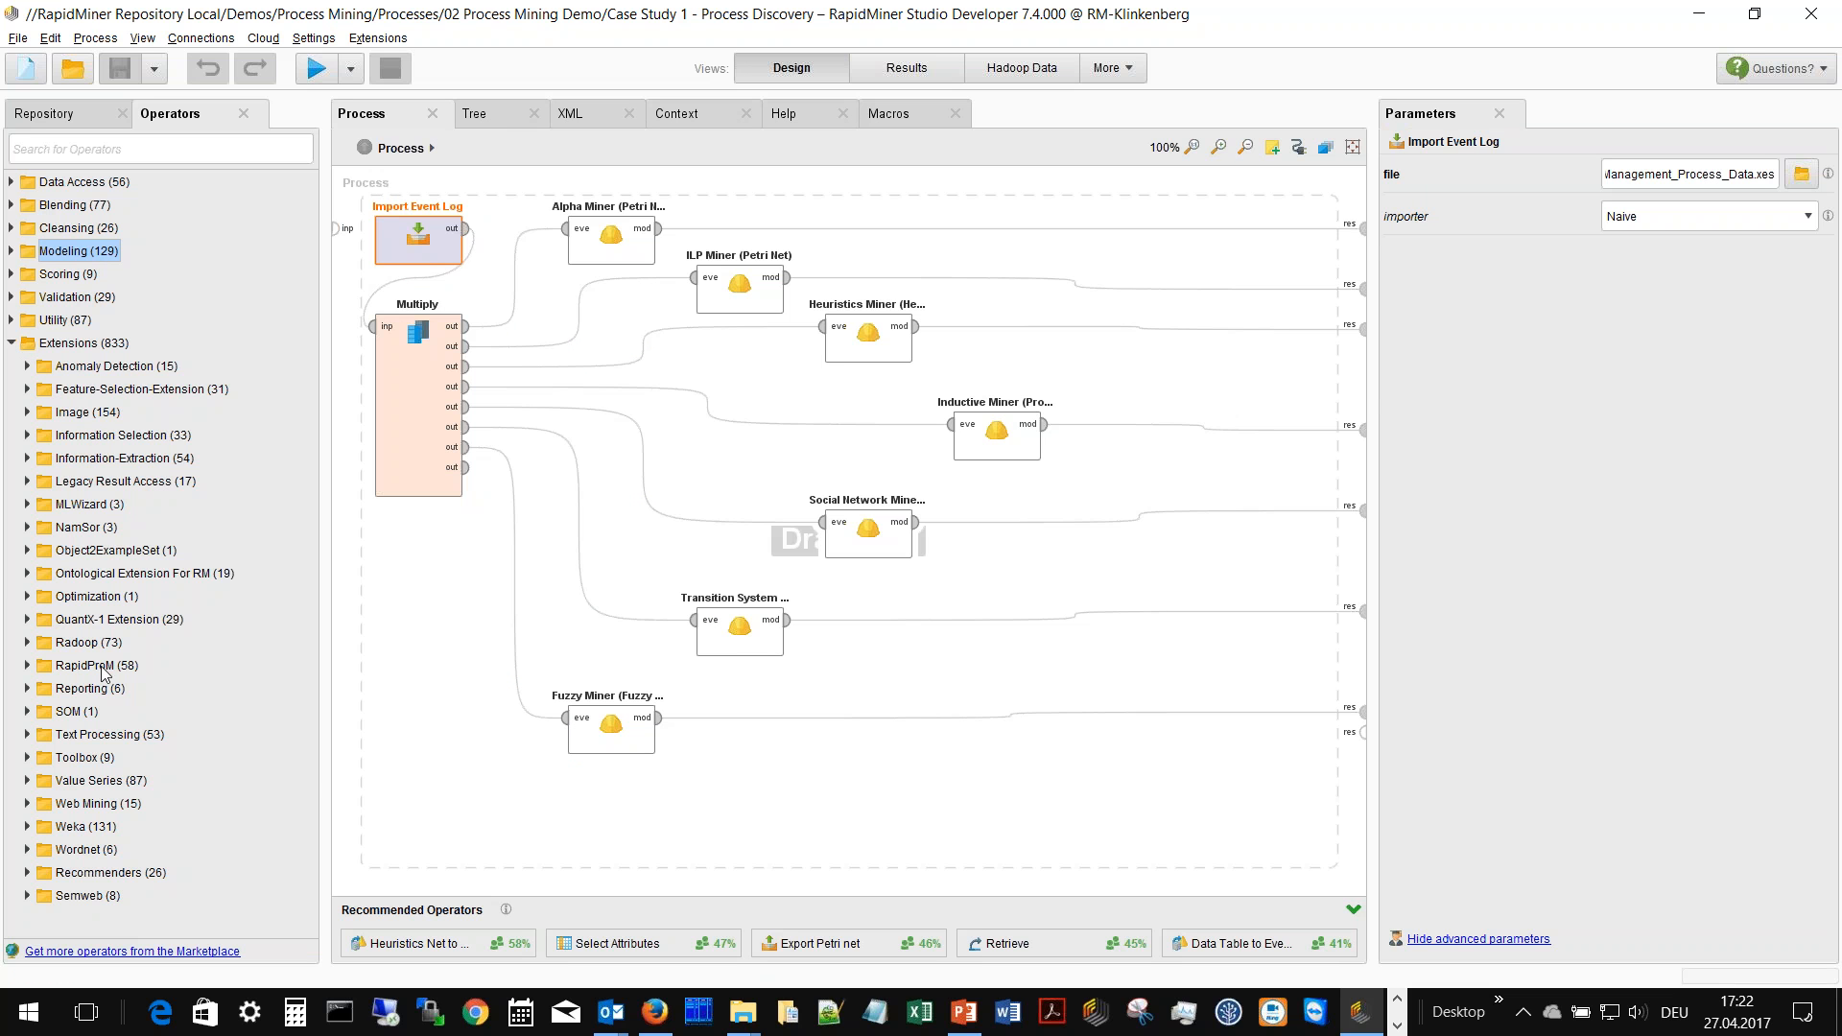
- Examine the Analysis, Conformance, Conversion and Discovery operators in the RapidProM extension
left_click(26, 665)
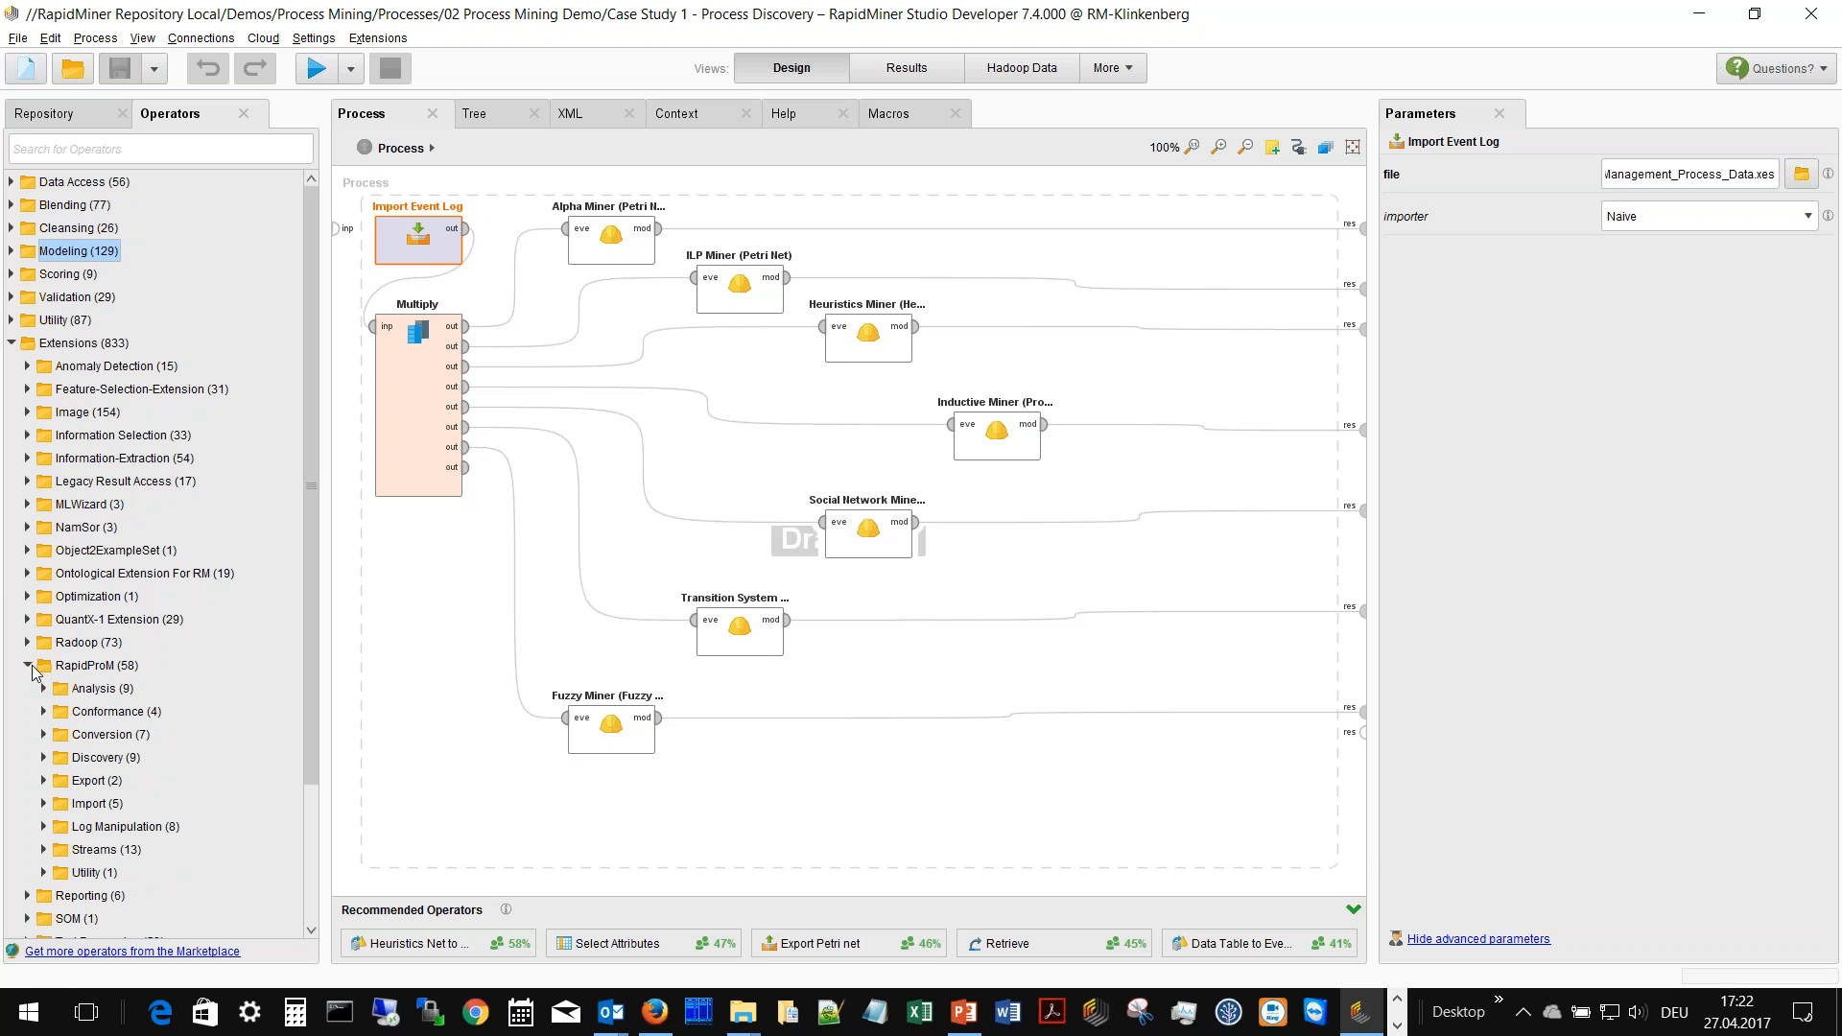
left_click(61, 668)
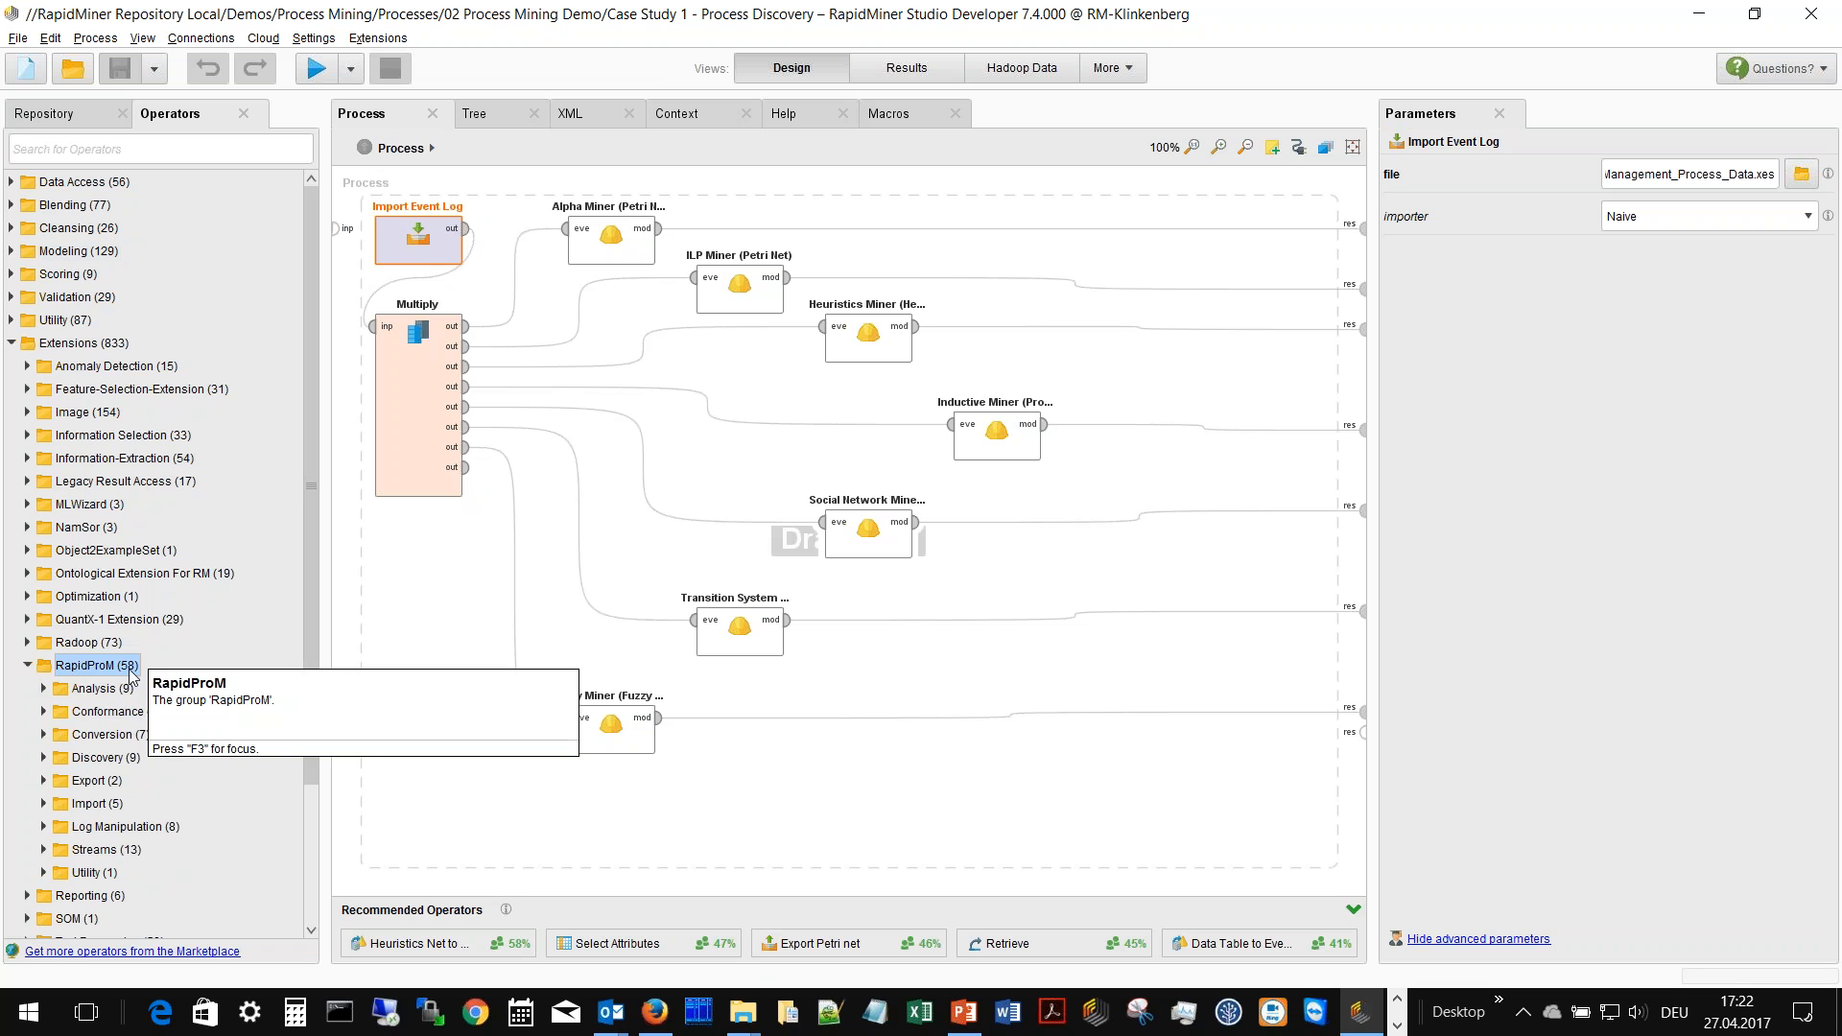
left_click(43, 689)
scroll(228, 618, "down", 5)
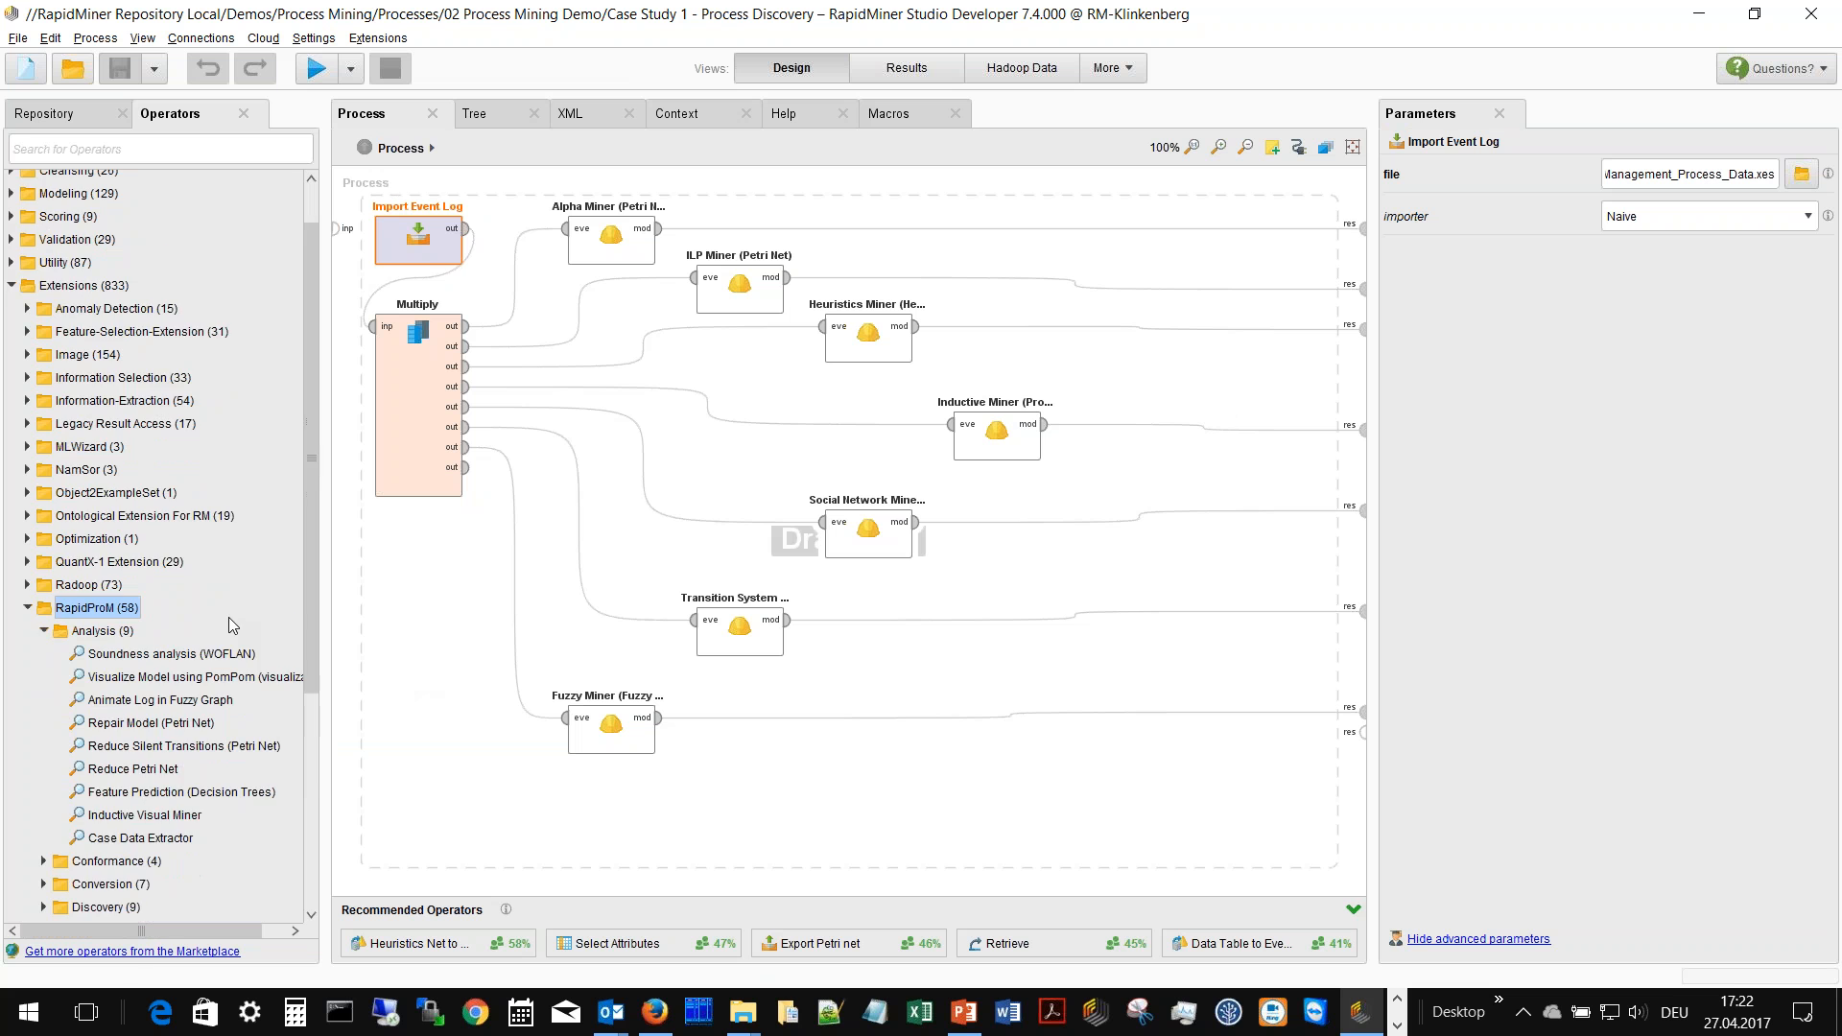
left_click(43, 689)
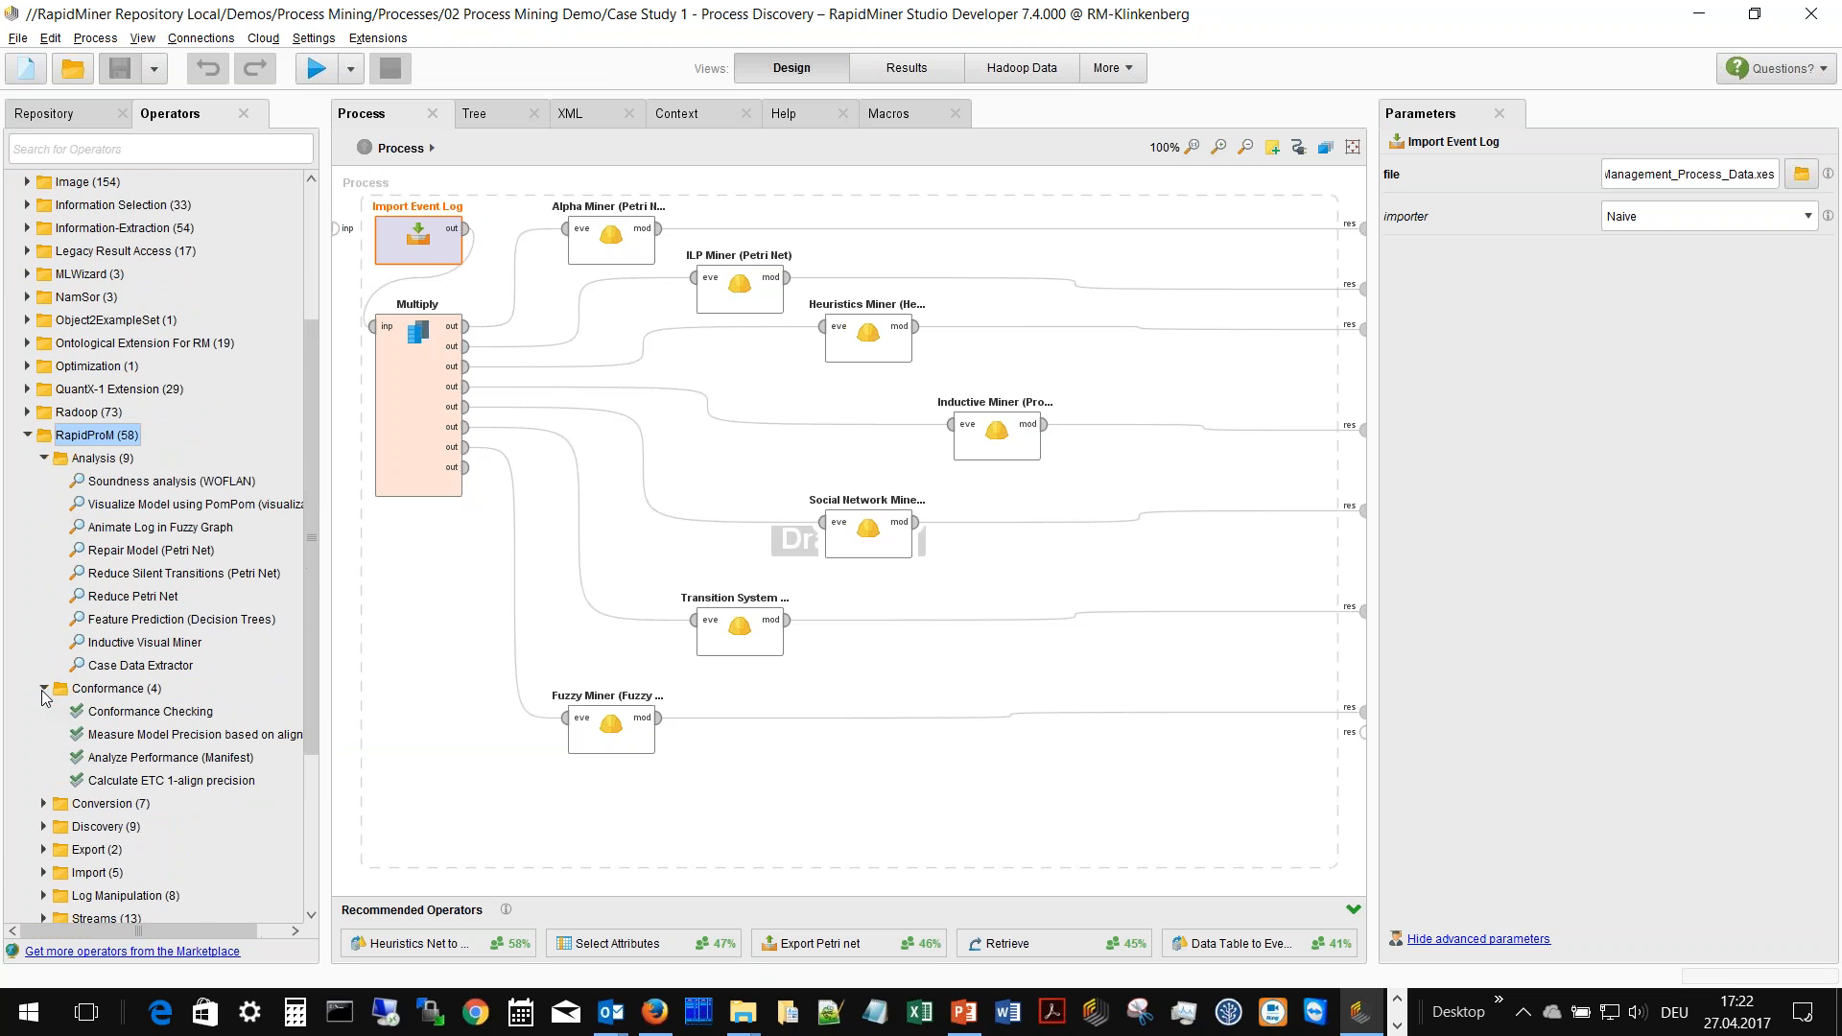
scroll(46, 691, "down", 5)
left_click(43, 661)
scroll(42, 671, "down", 2)
scroll(43, 678, "down", 2)
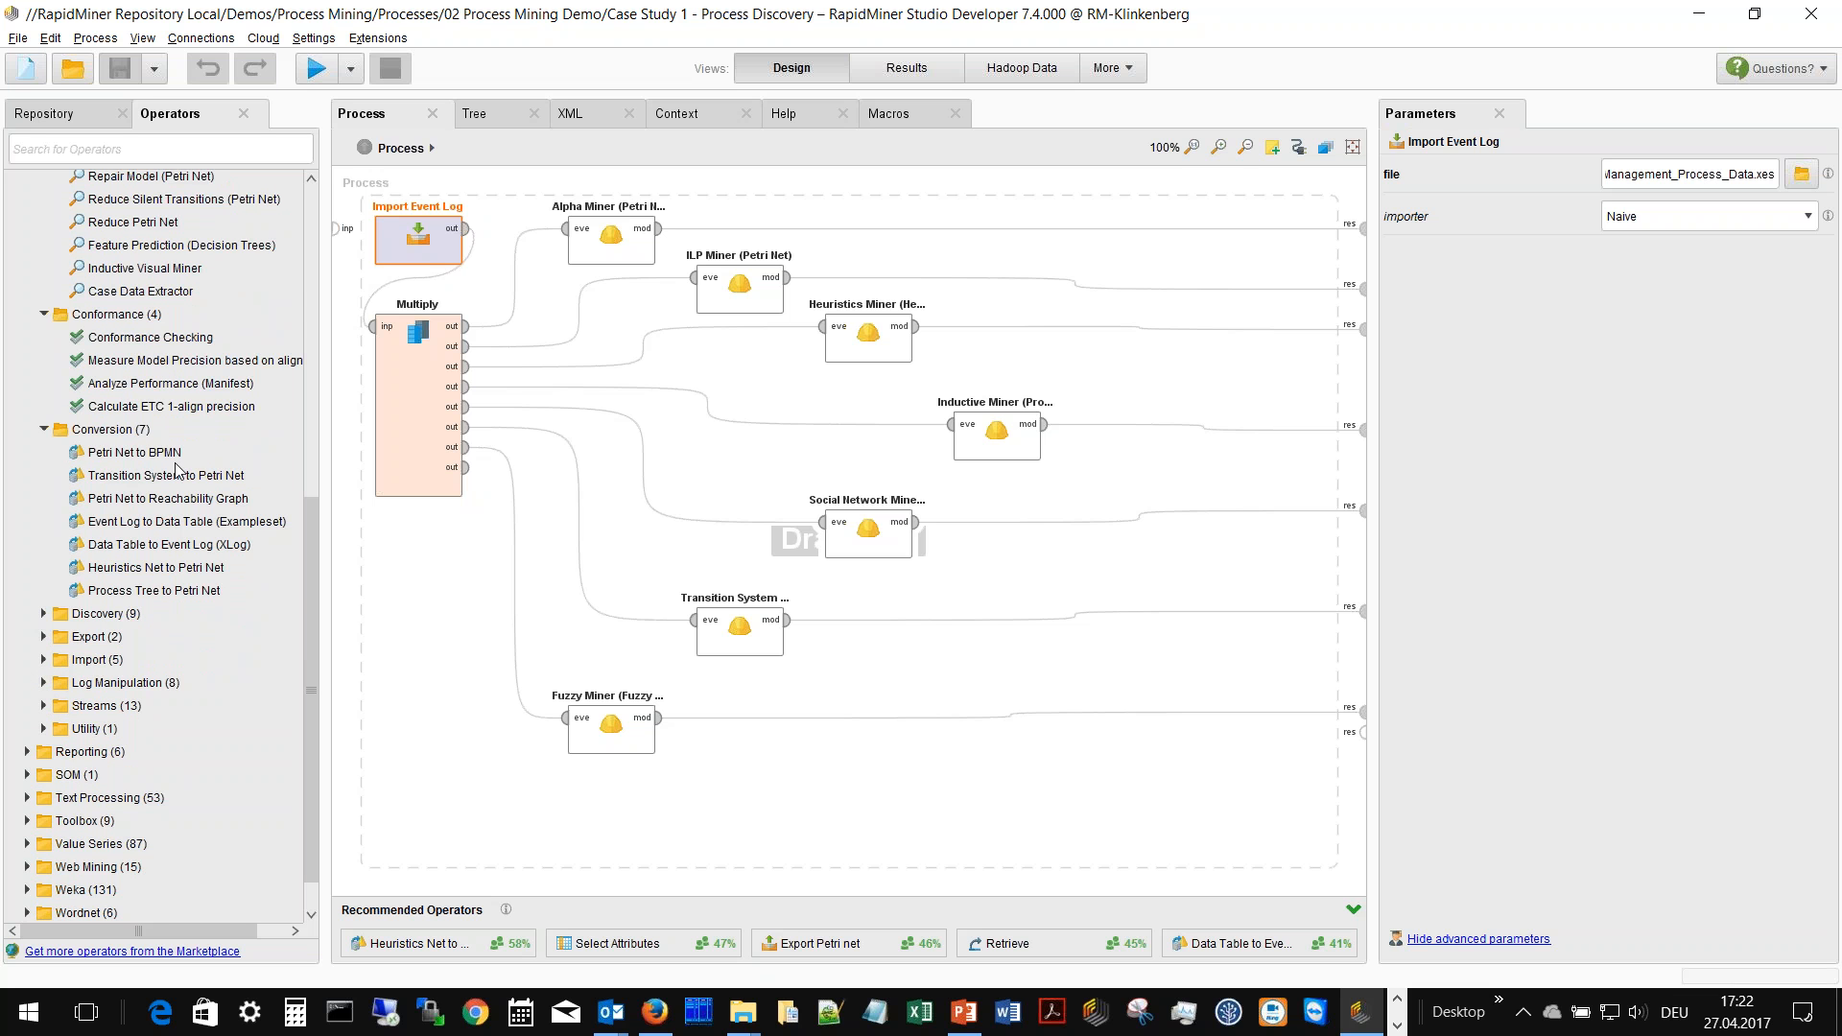
left_click(44, 614)
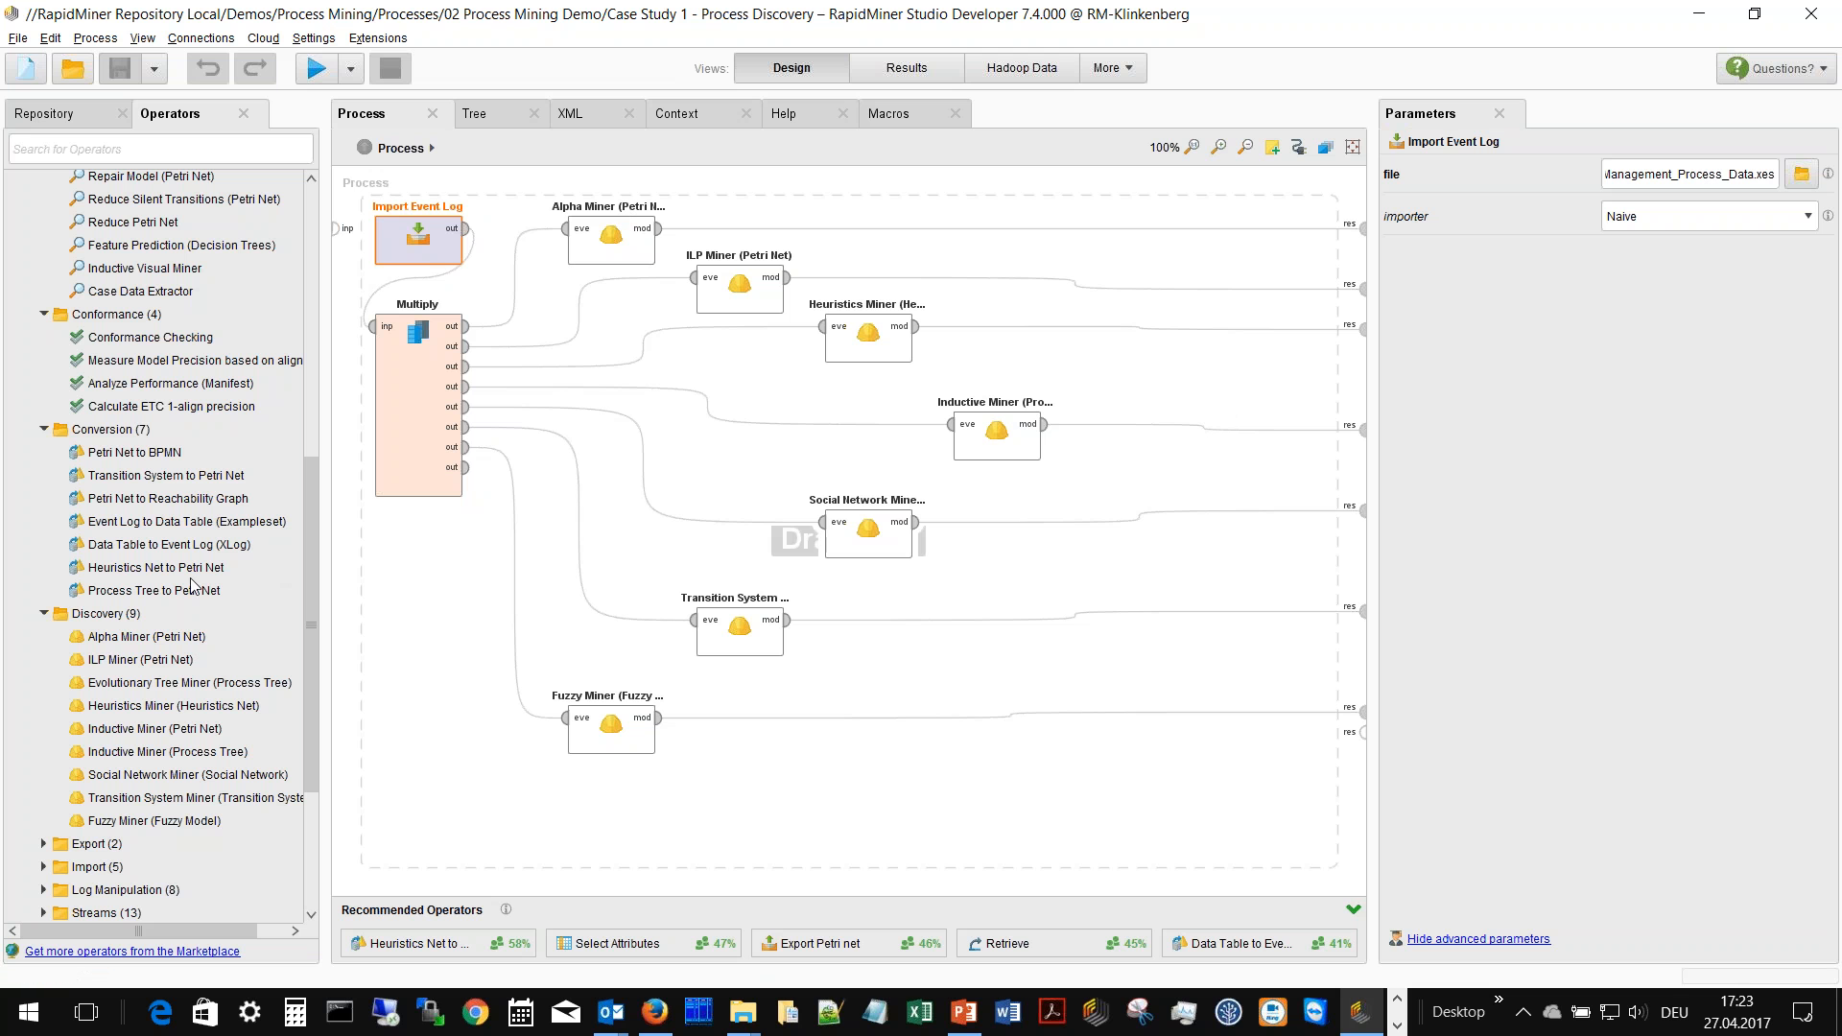
- Try adding a second Alpha Miner (Petri Net) operator connected between Multiply and a result port, and delete it again
left_click_drag(119, 639, 439, 563)
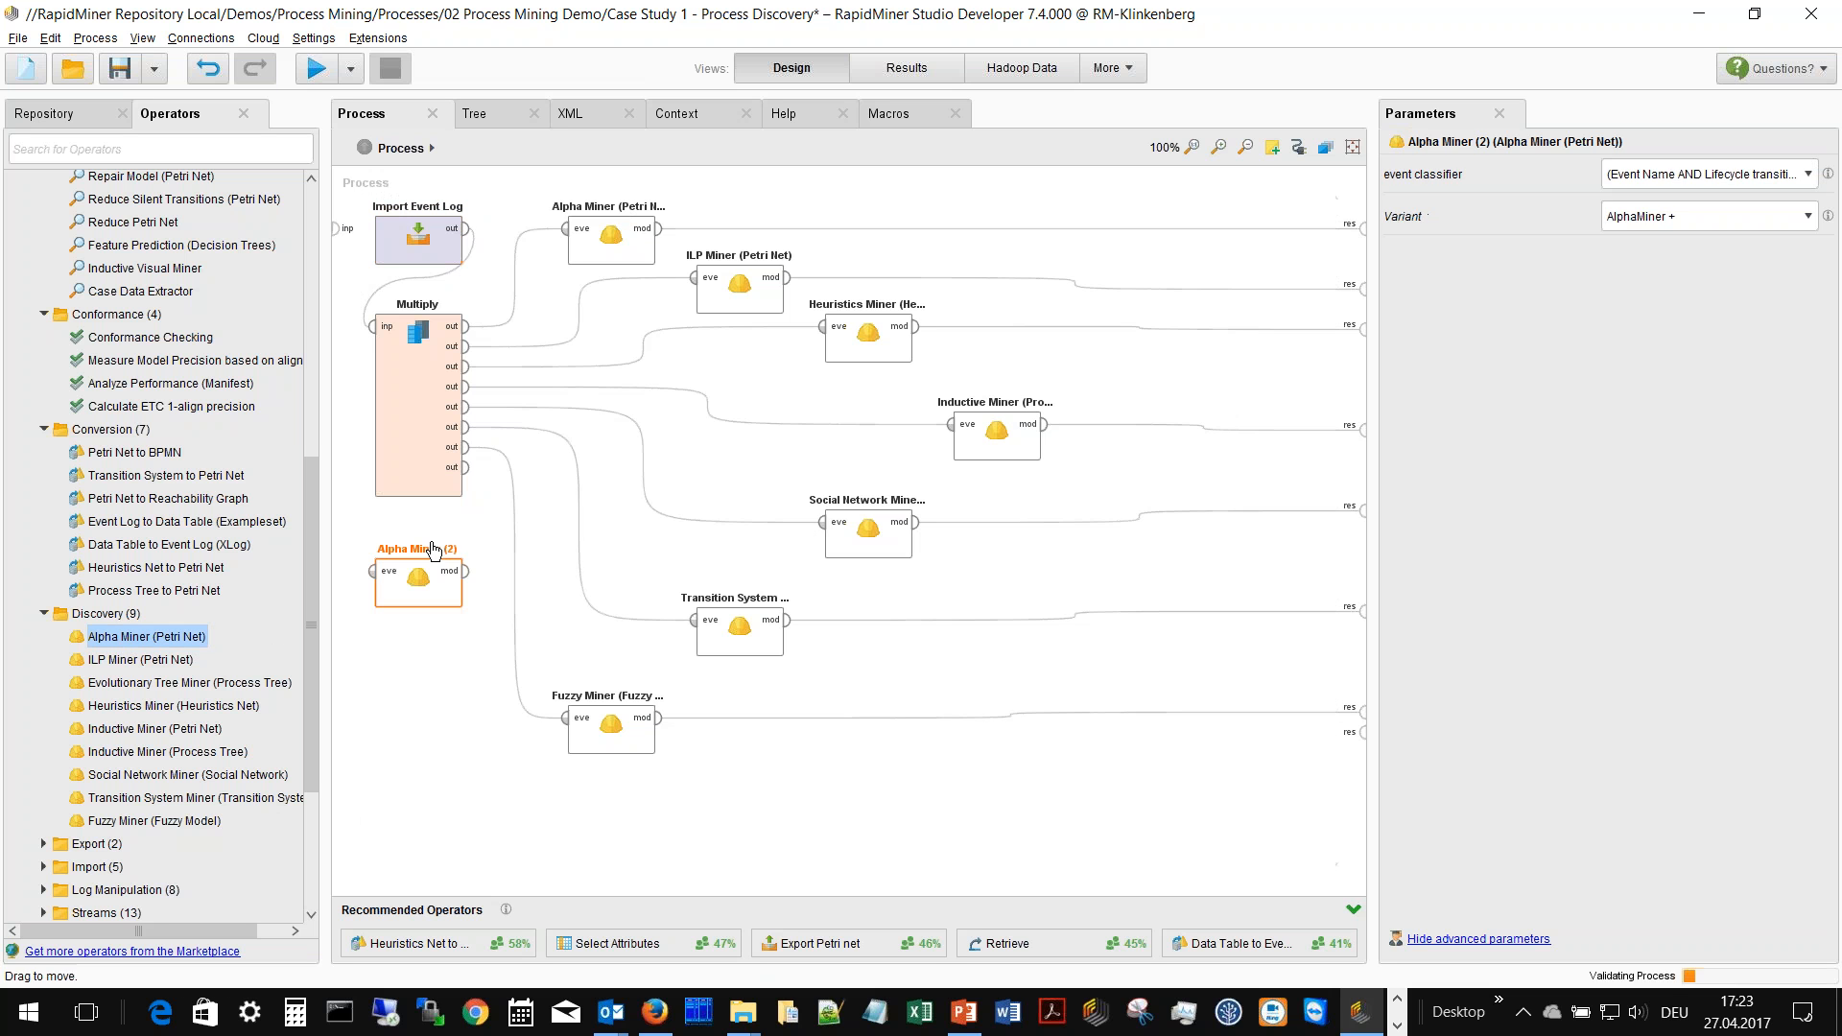
left_click_drag(465, 468, 1362, 732)
left_click(388, 581)
left_click(404, 595)
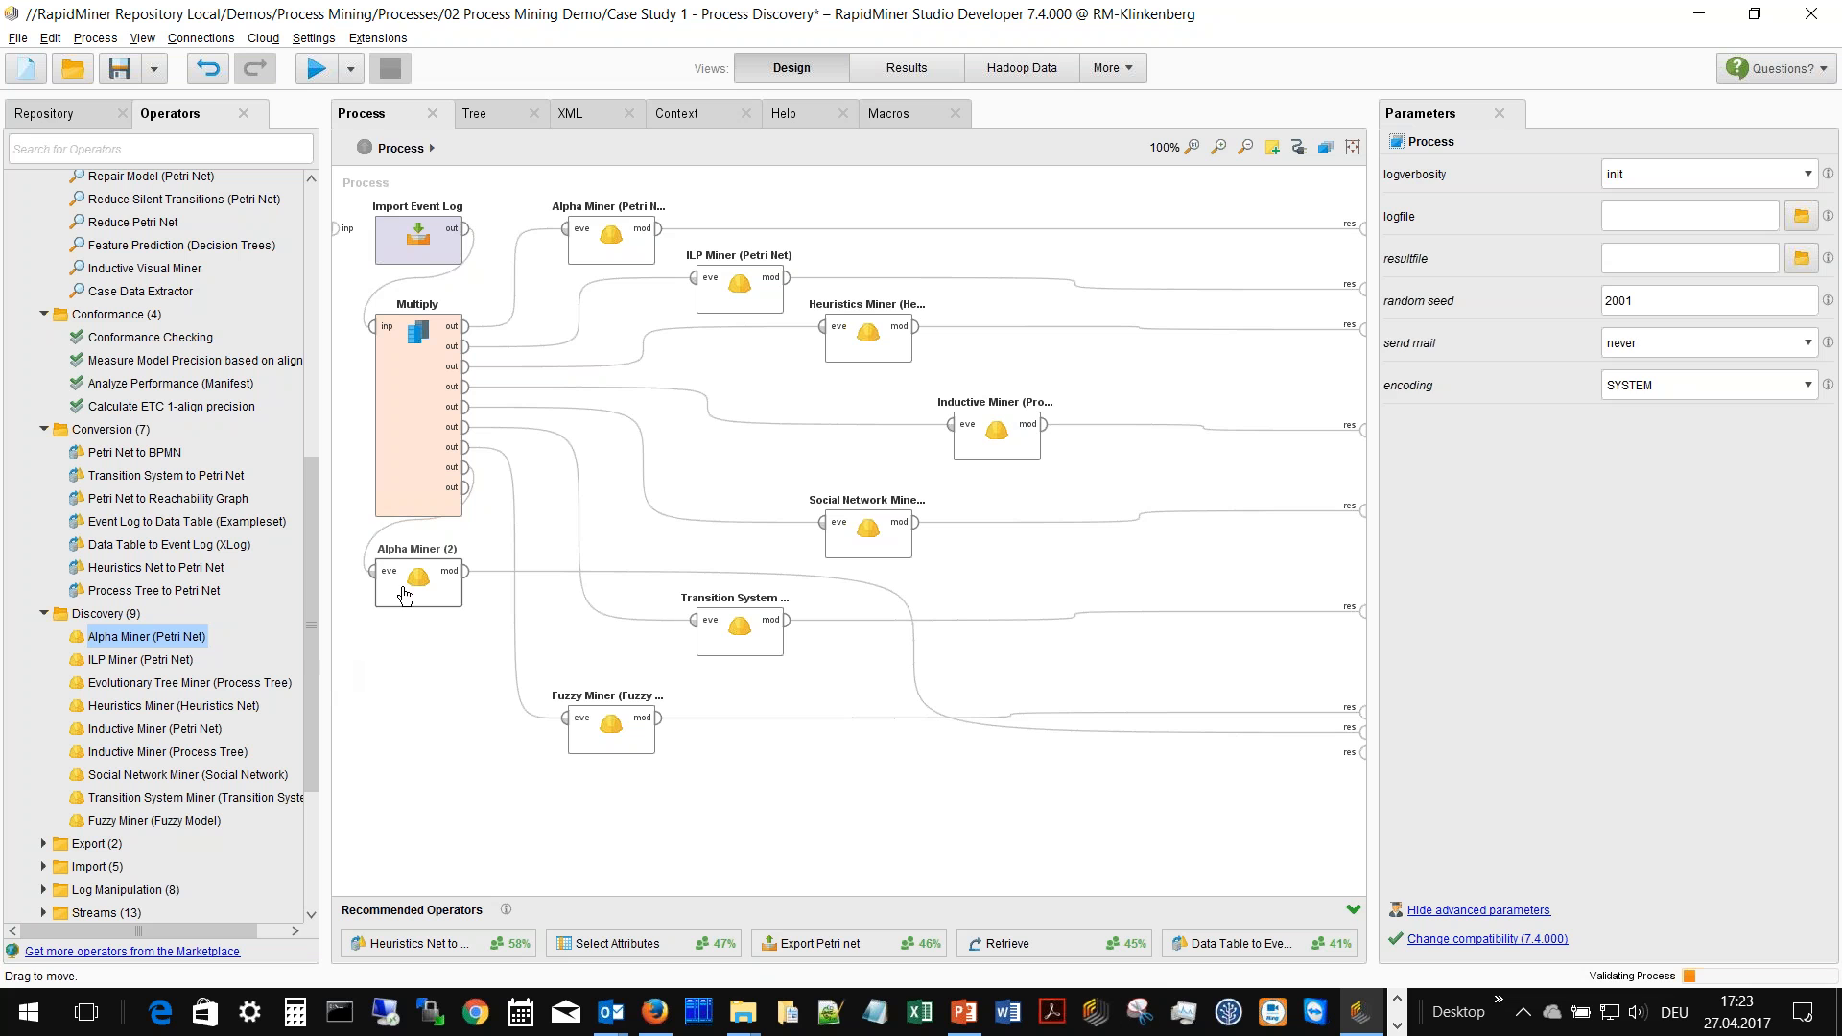
key("Delete")
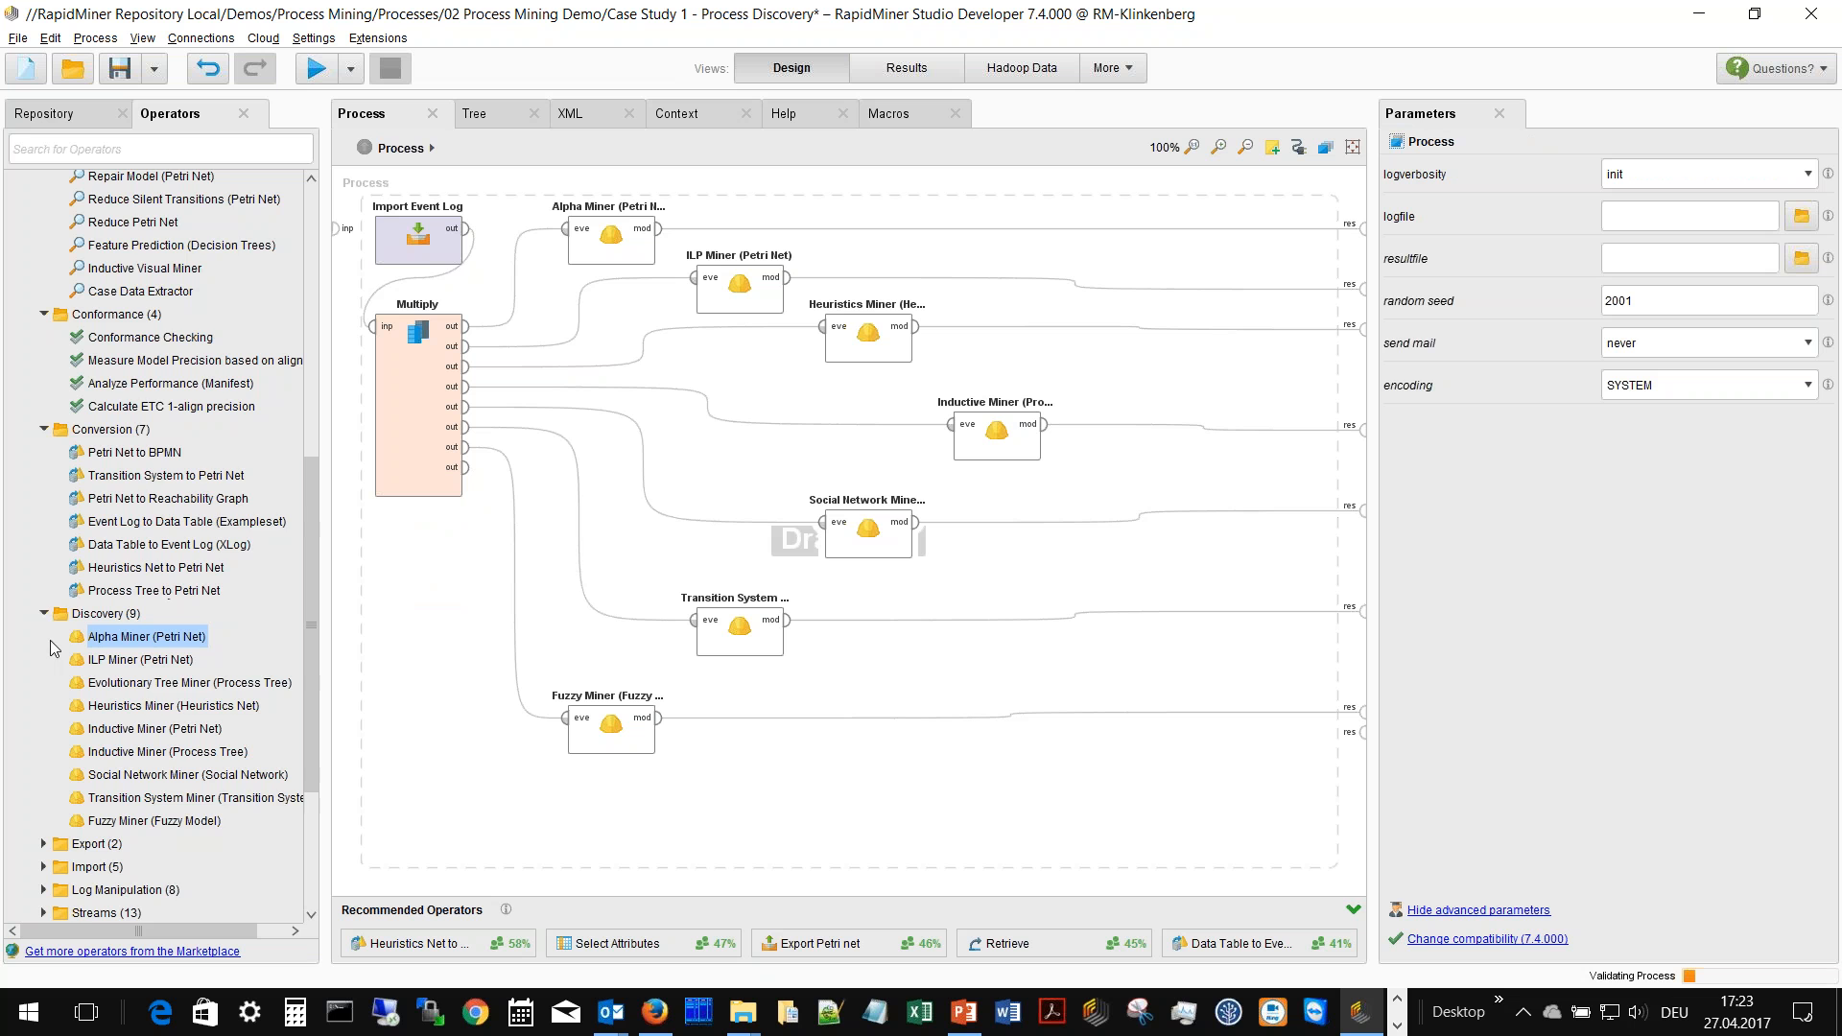
- Examine the Export, Import and Log Manipulation operators in the RapidProM extension
scroll(58, 671, "down", 1)
left_click(44, 786)
scroll(77, 792, "down", 2)
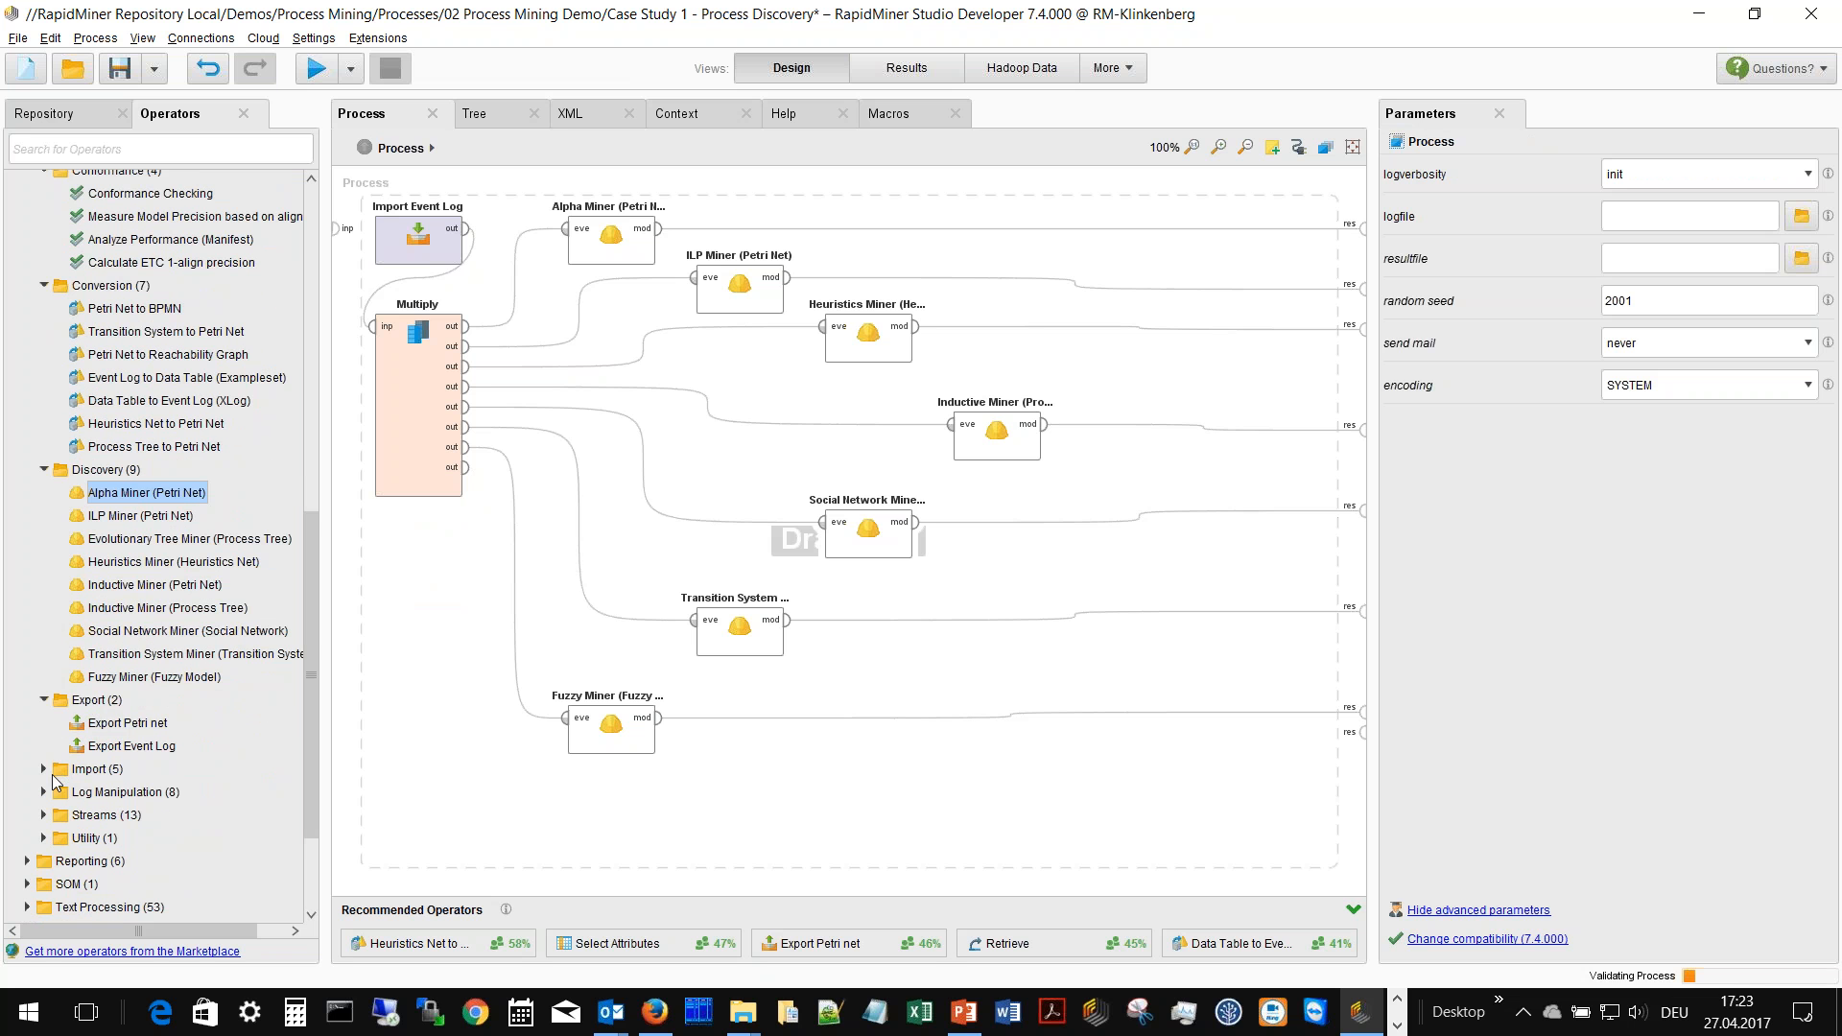
left_click(44, 769)
scroll(108, 720, "down", 2)
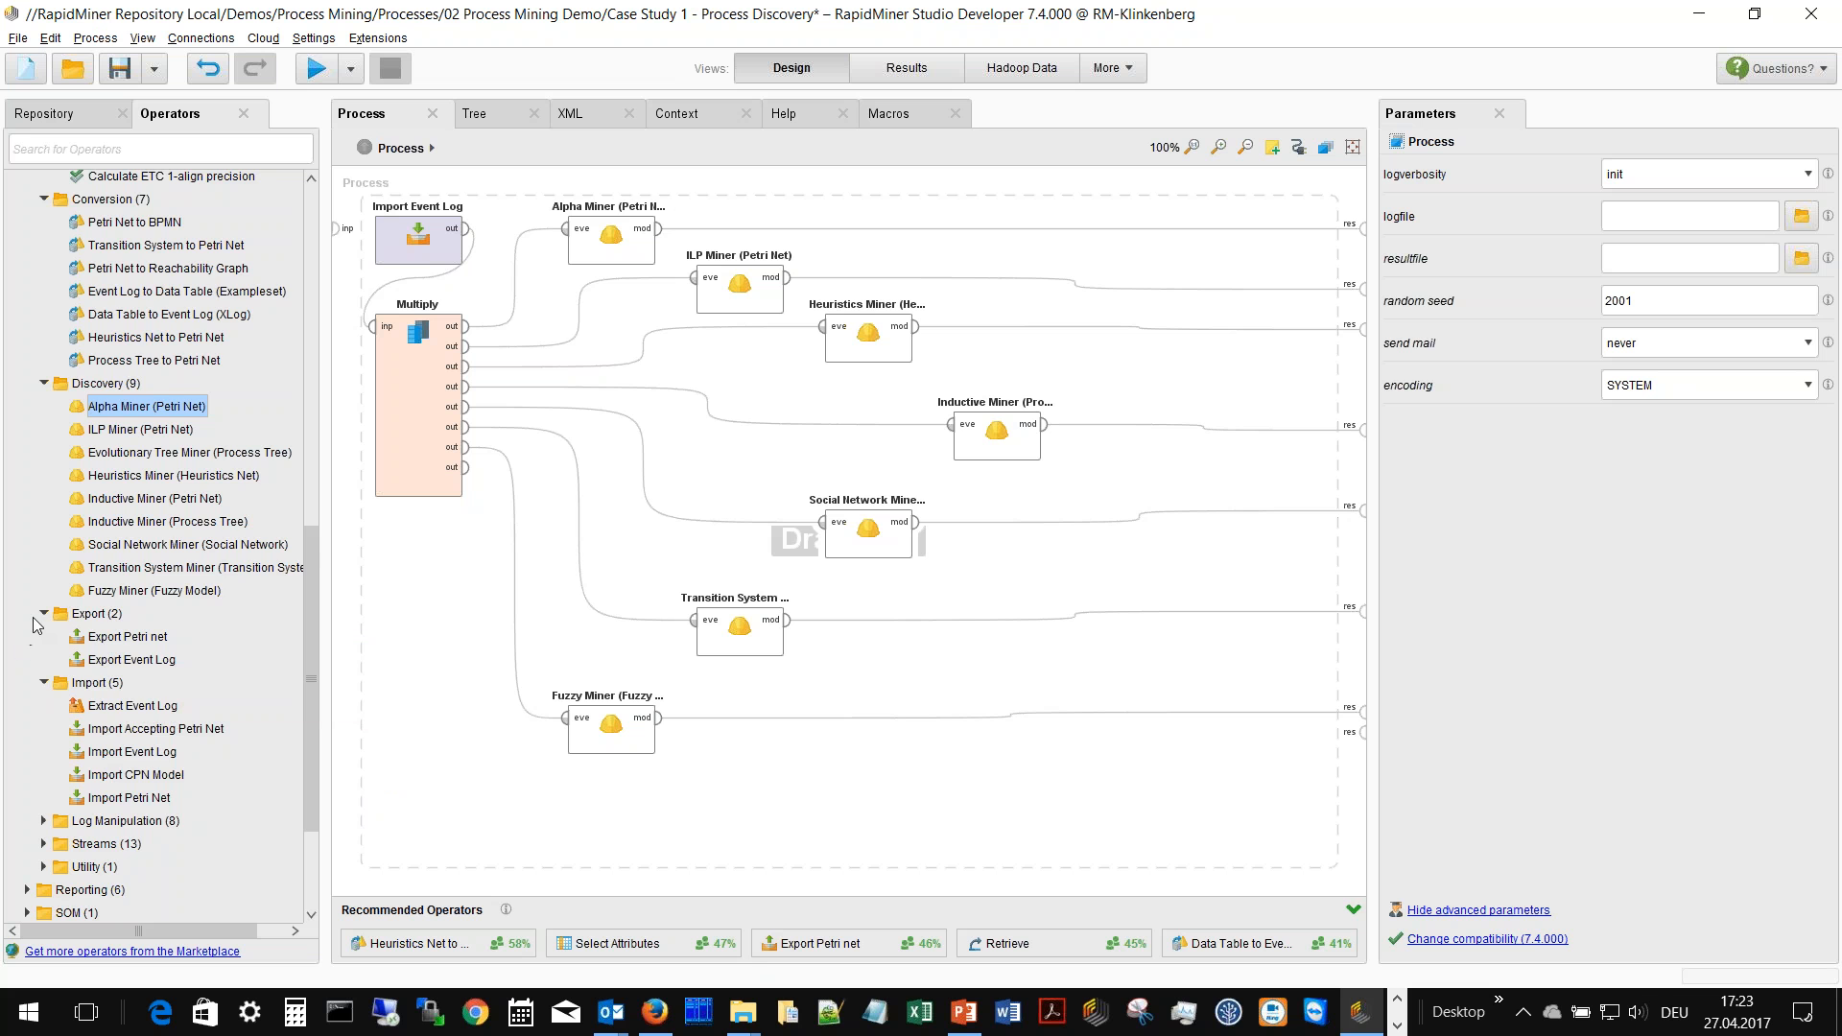
scroll(42, 645, "down", 2)
left_click(45, 706)
scroll(48, 708, "down", 3)
scroll(44, 708, "down", 1)
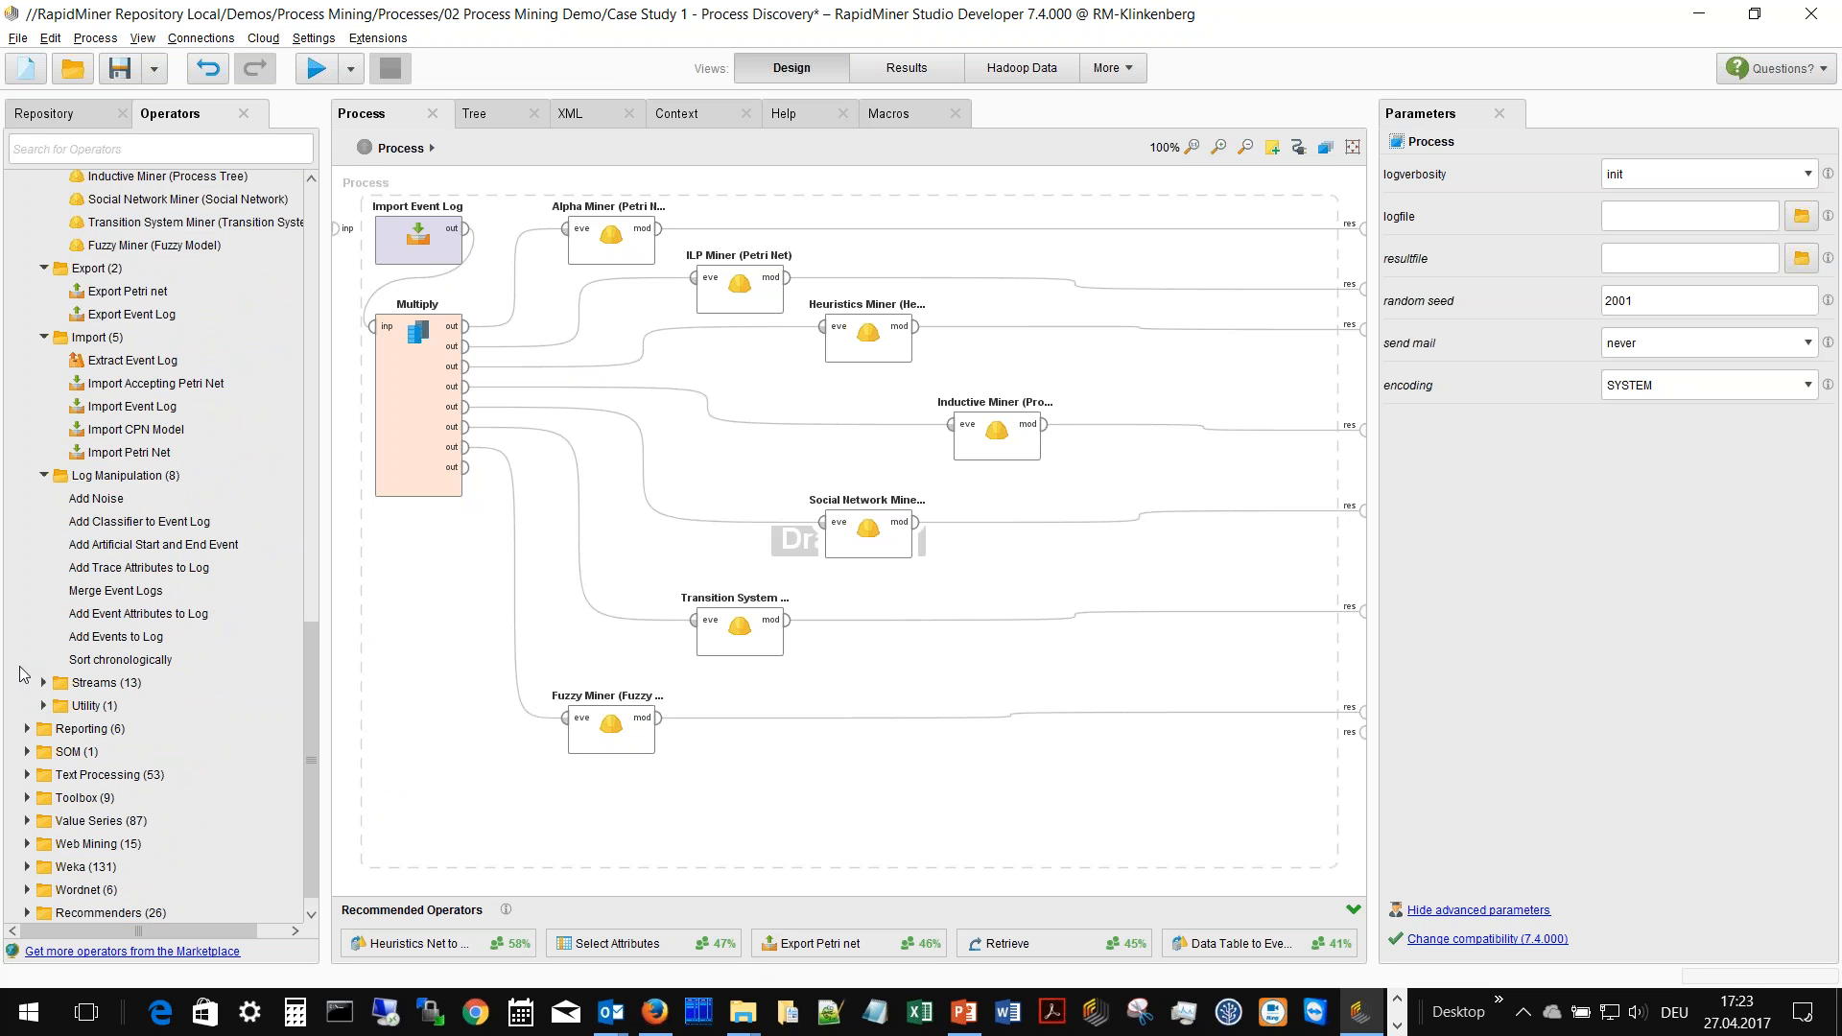
- Collapse the Log Manipulation and RapidProM operator groups and return to the repository contents
left_click(109, 499)
left_click(43, 476)
scroll(44, 641, "up", 5)
scroll(44, 639, "up", 7)
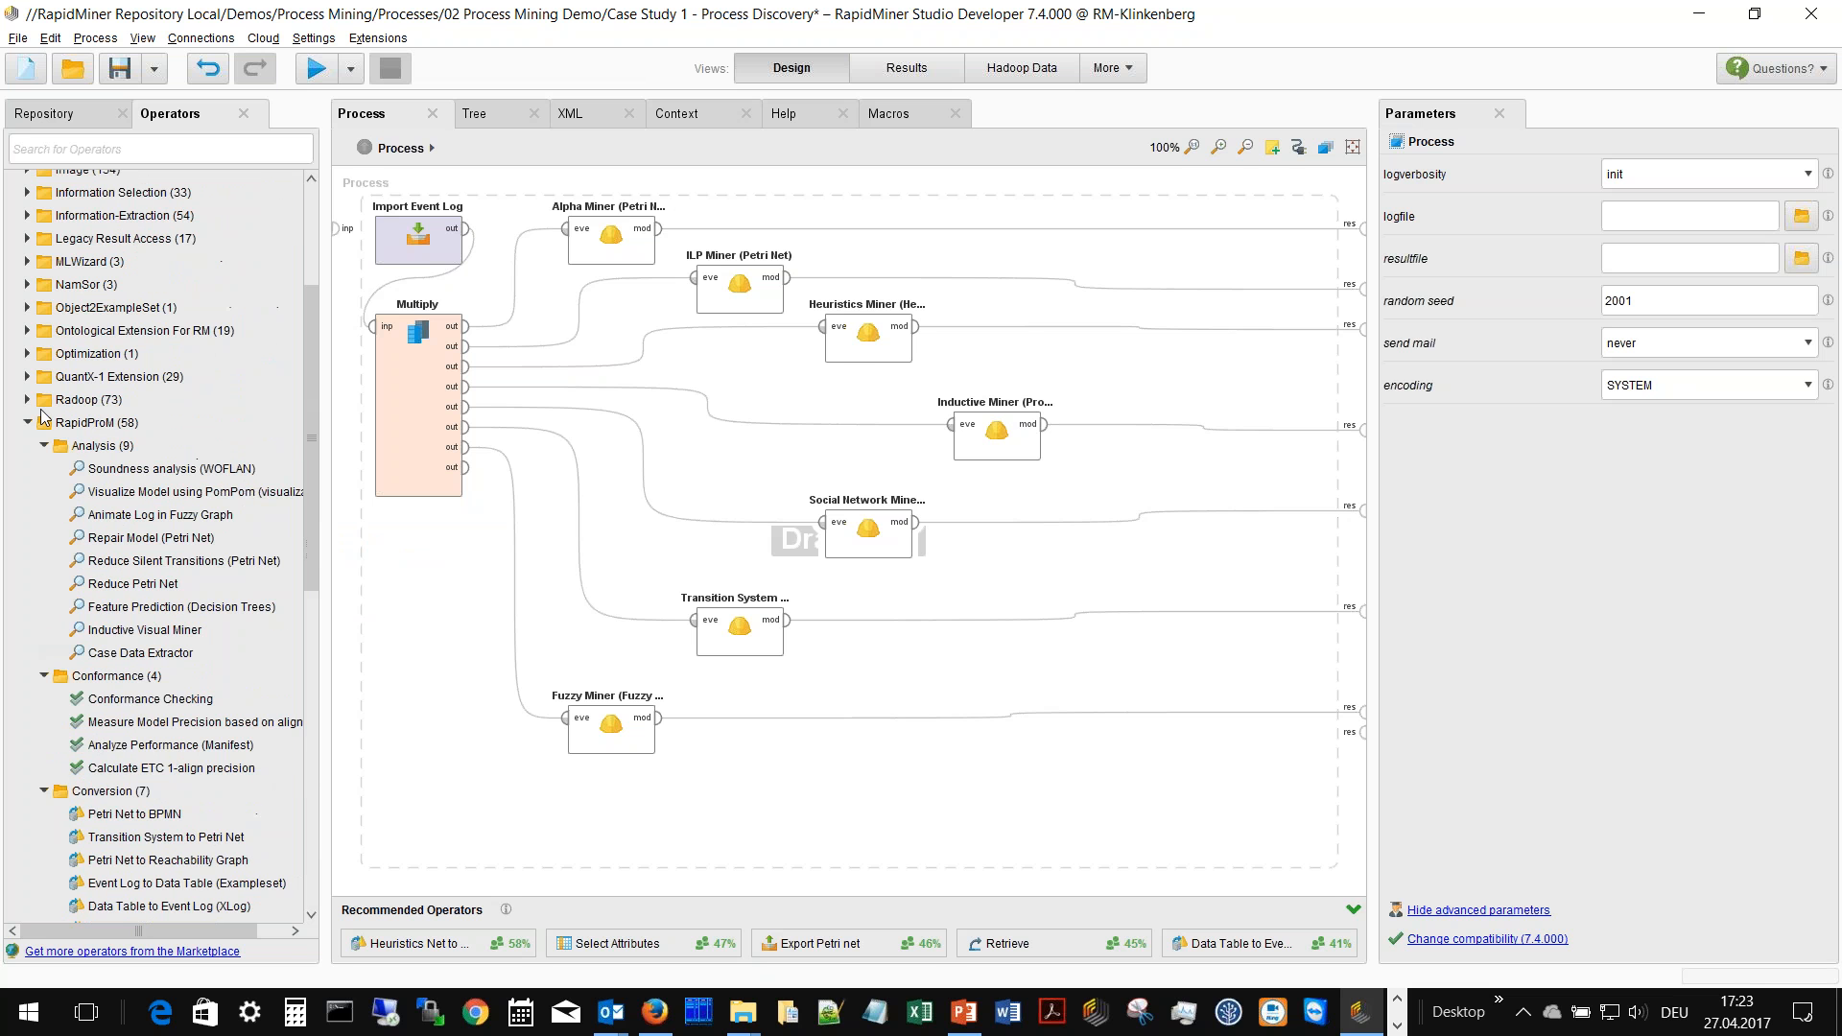
left_click(28, 423)
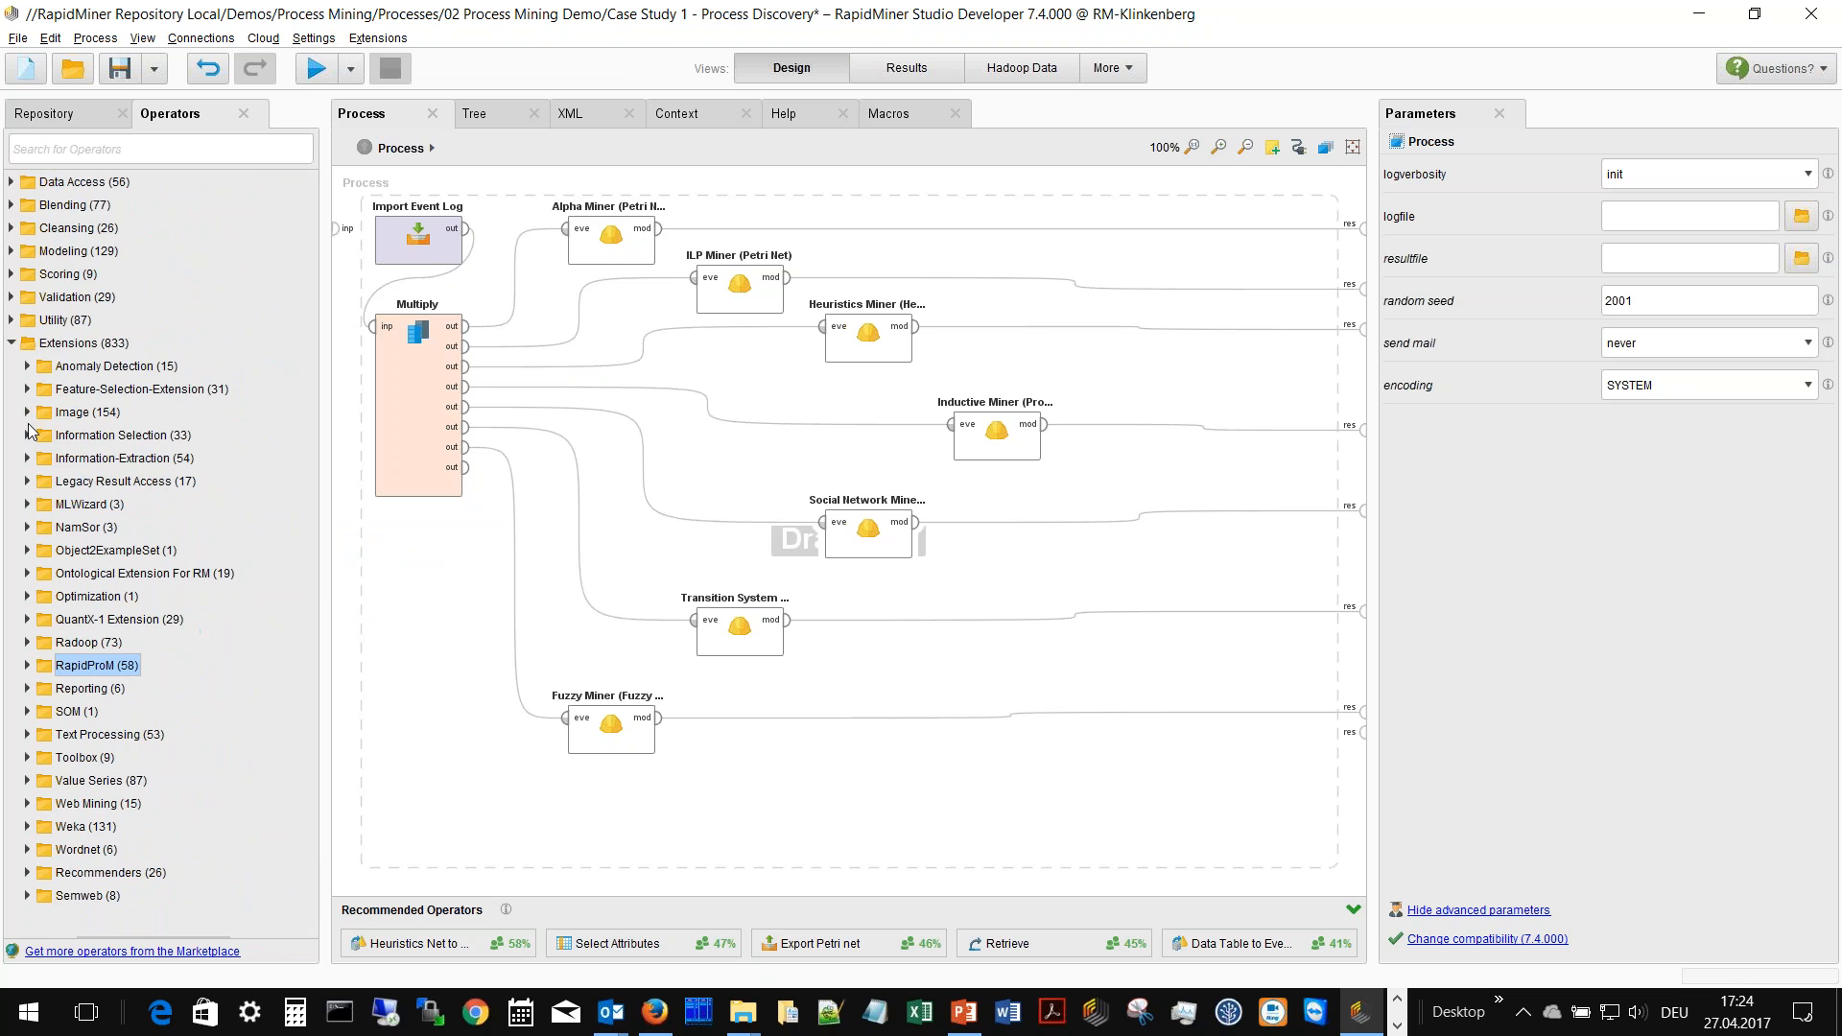
left_click(93, 121)
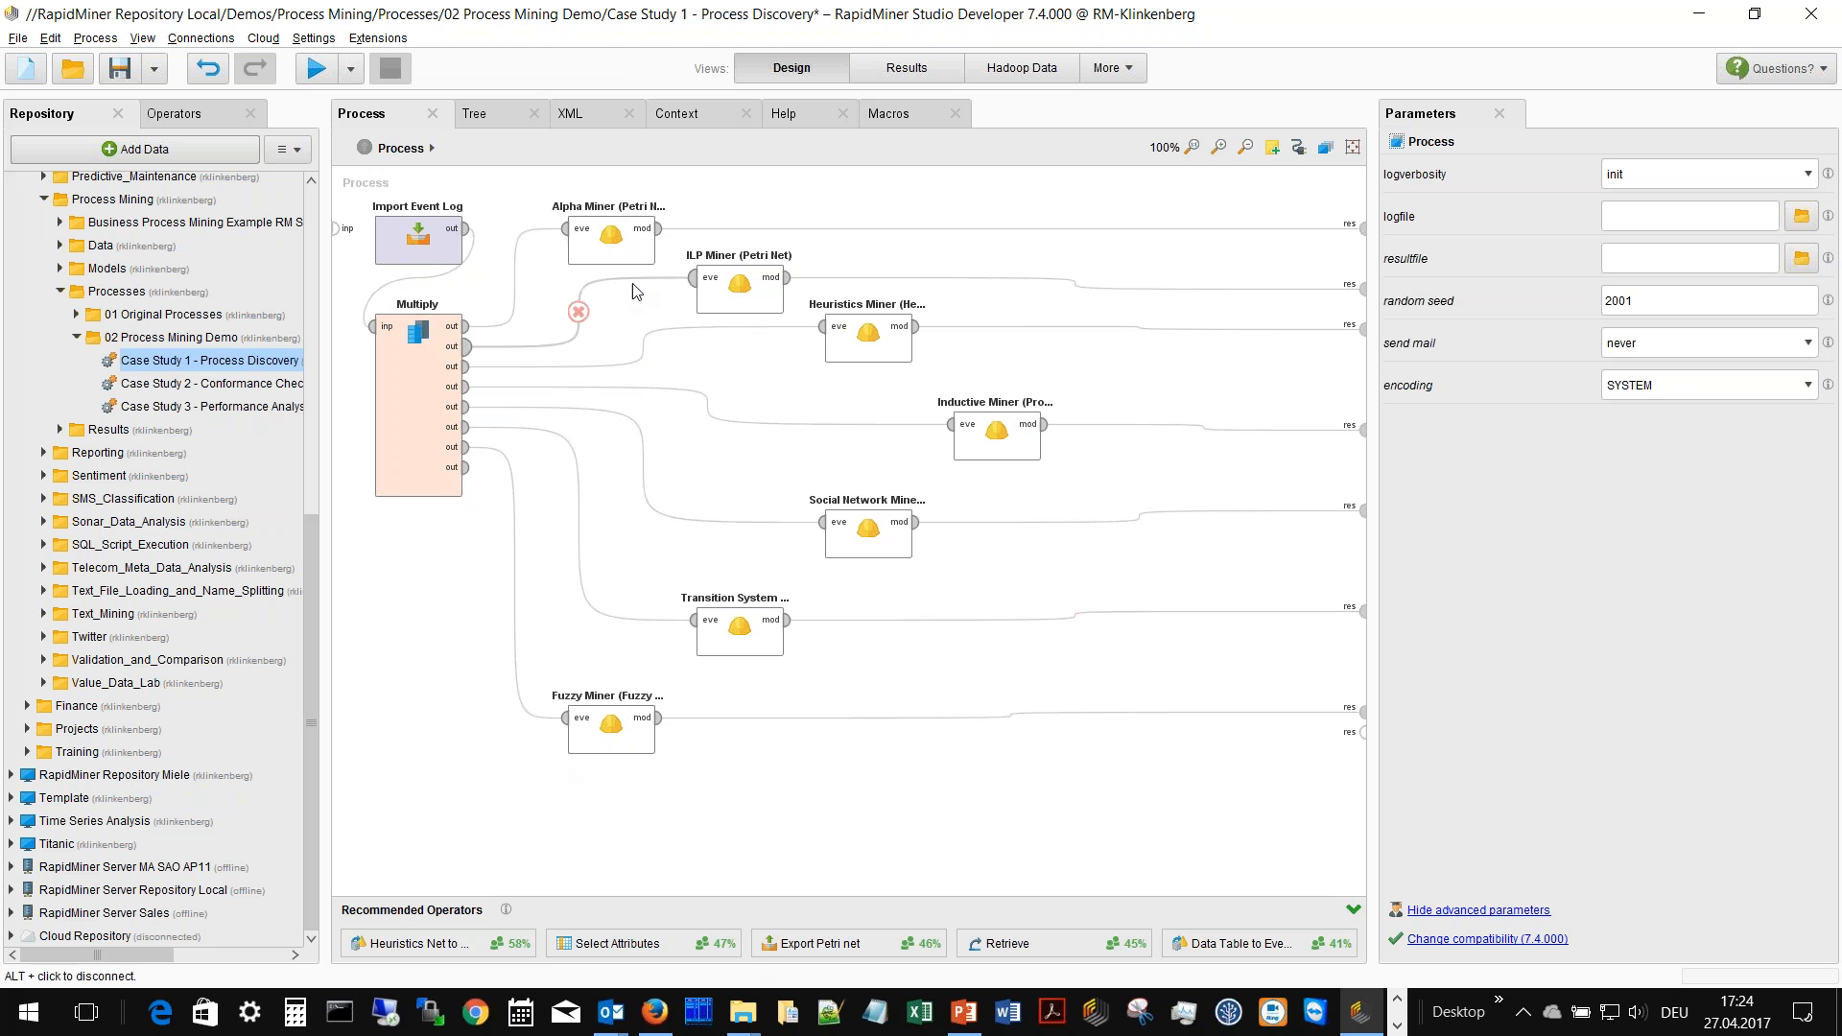
- Run the process discovery process and enlarge the resulting Fuzzy Miner model for reading
key("F11")
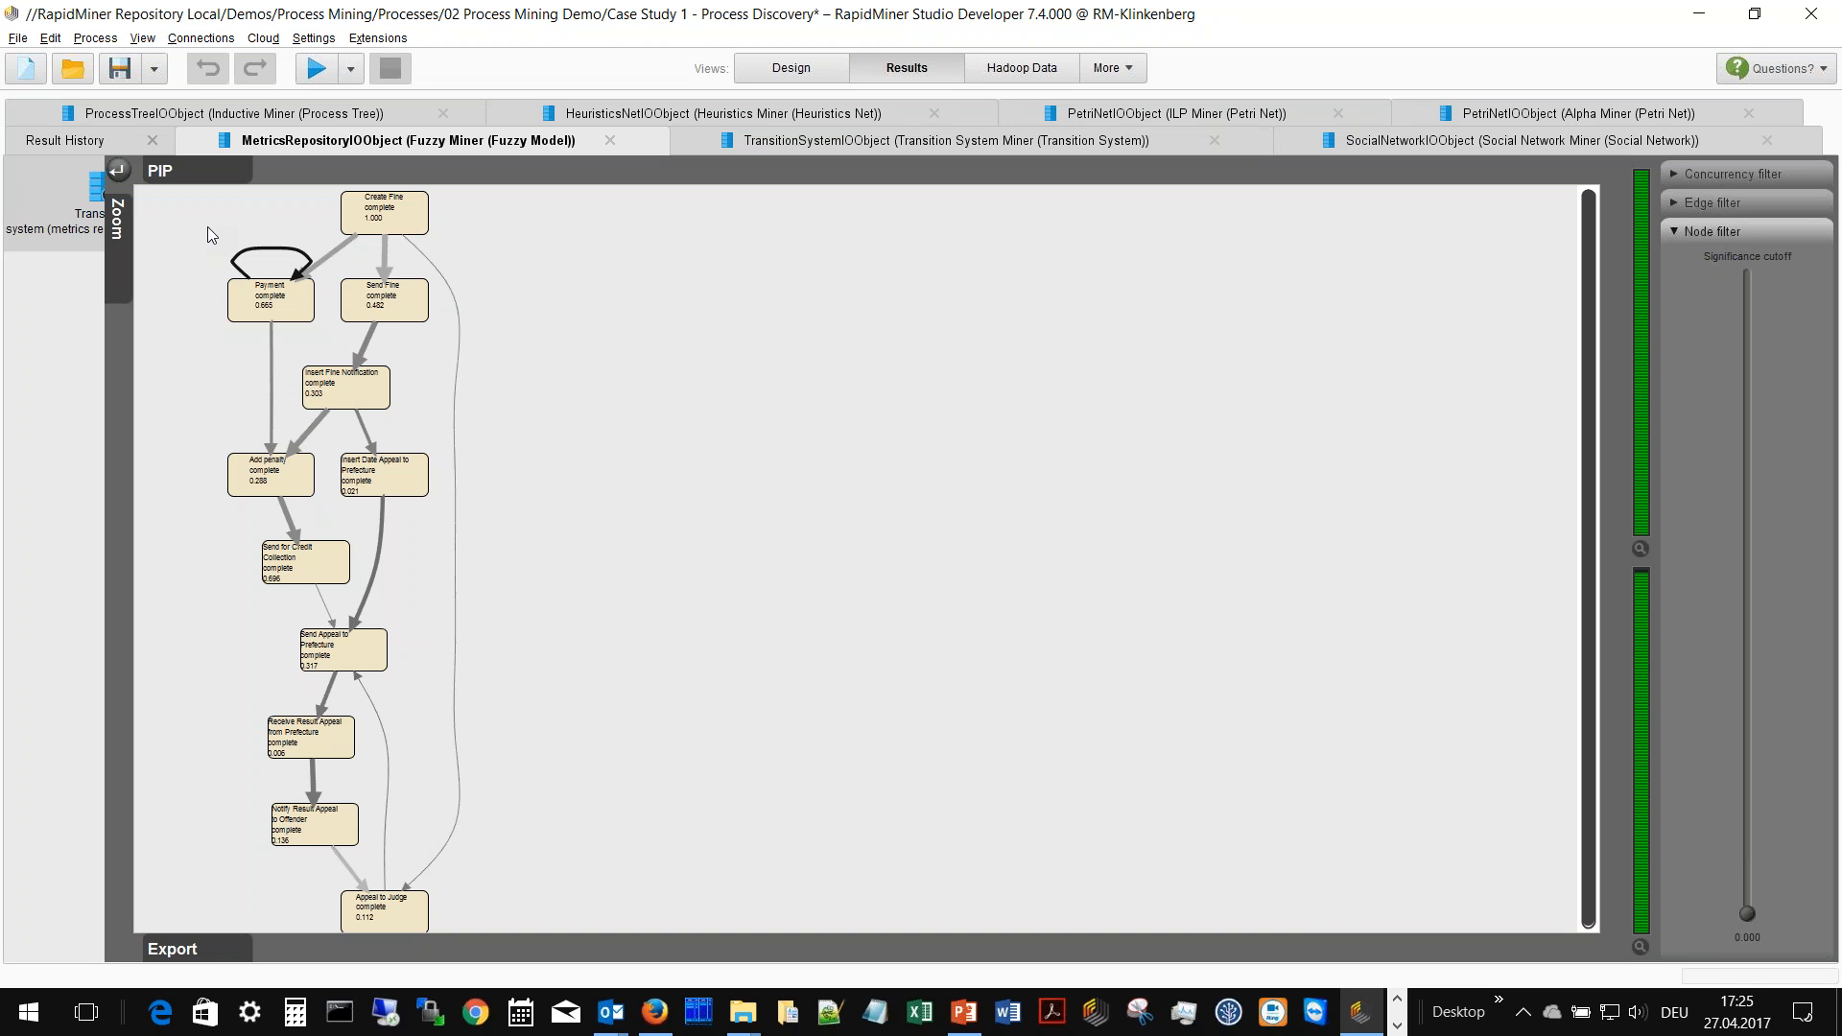
mouse_move(98, 234)
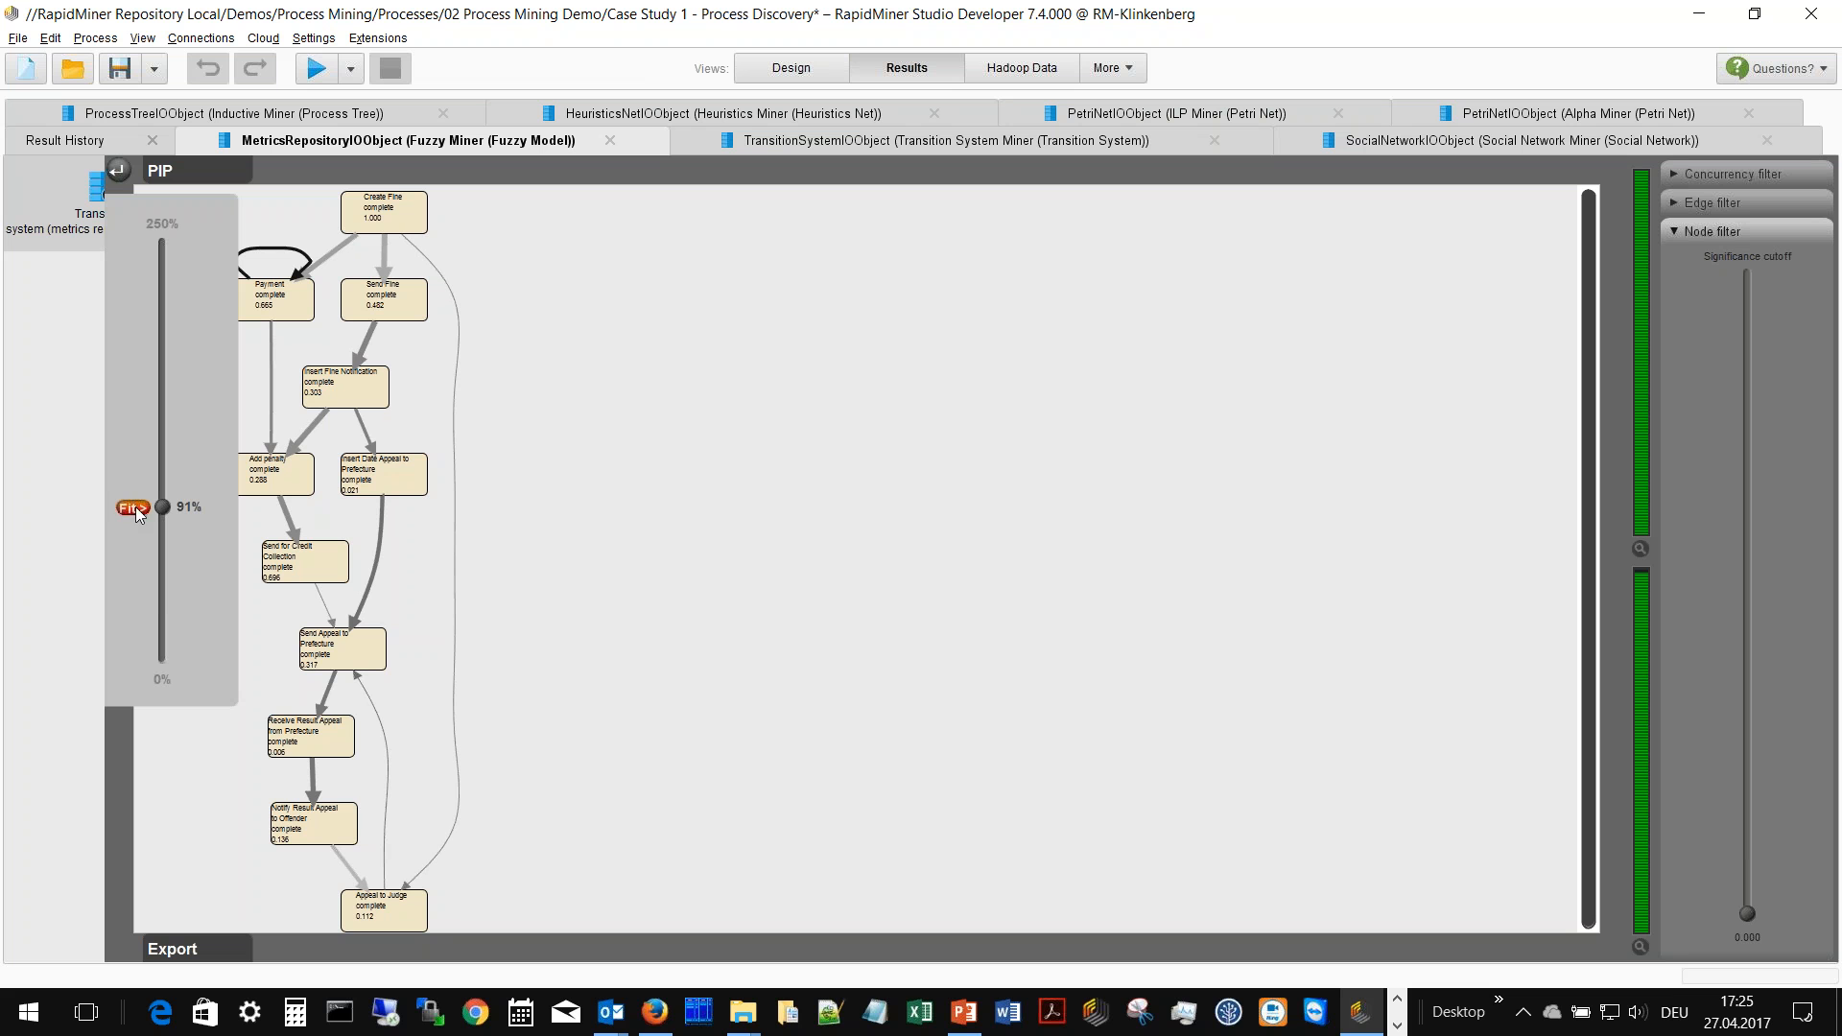
left_click_drag(163, 516, 163, 298)
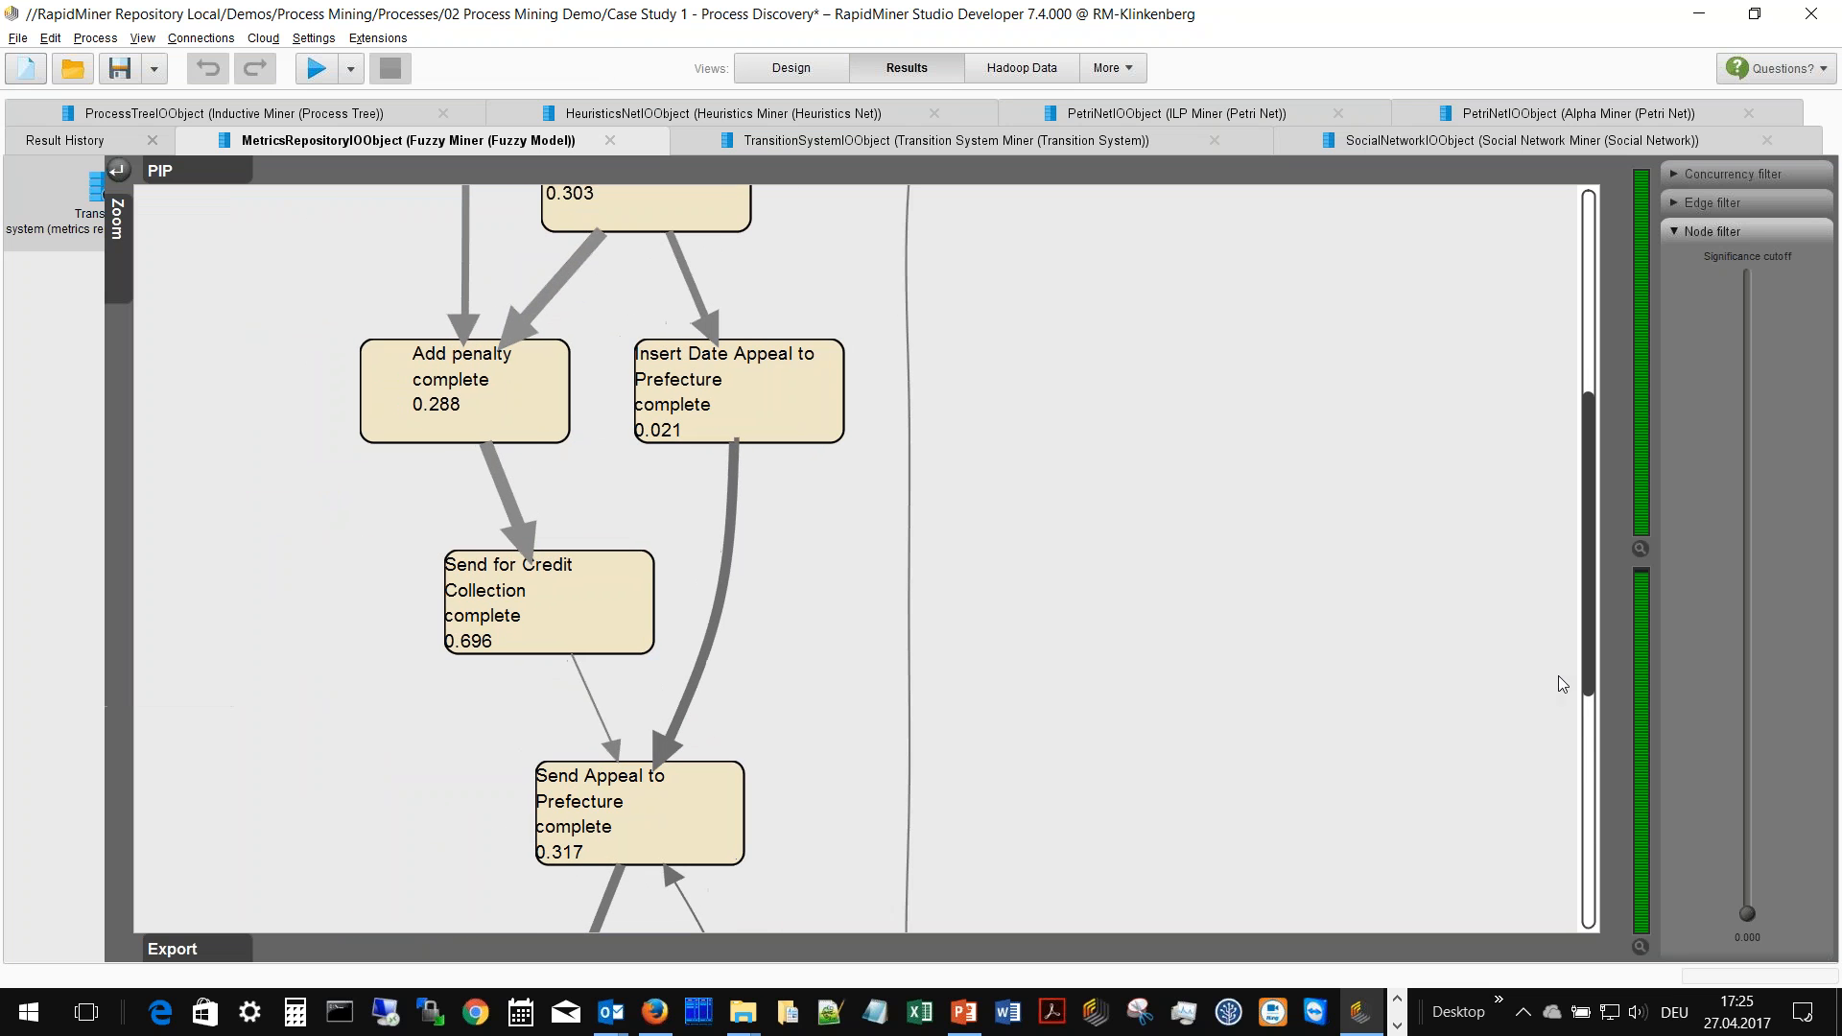
- Examine the Fuzzy Miner model's activities and transitions from Create Fine down to Appeal to Judge
left_click_drag(1584, 654, 1483, 384)
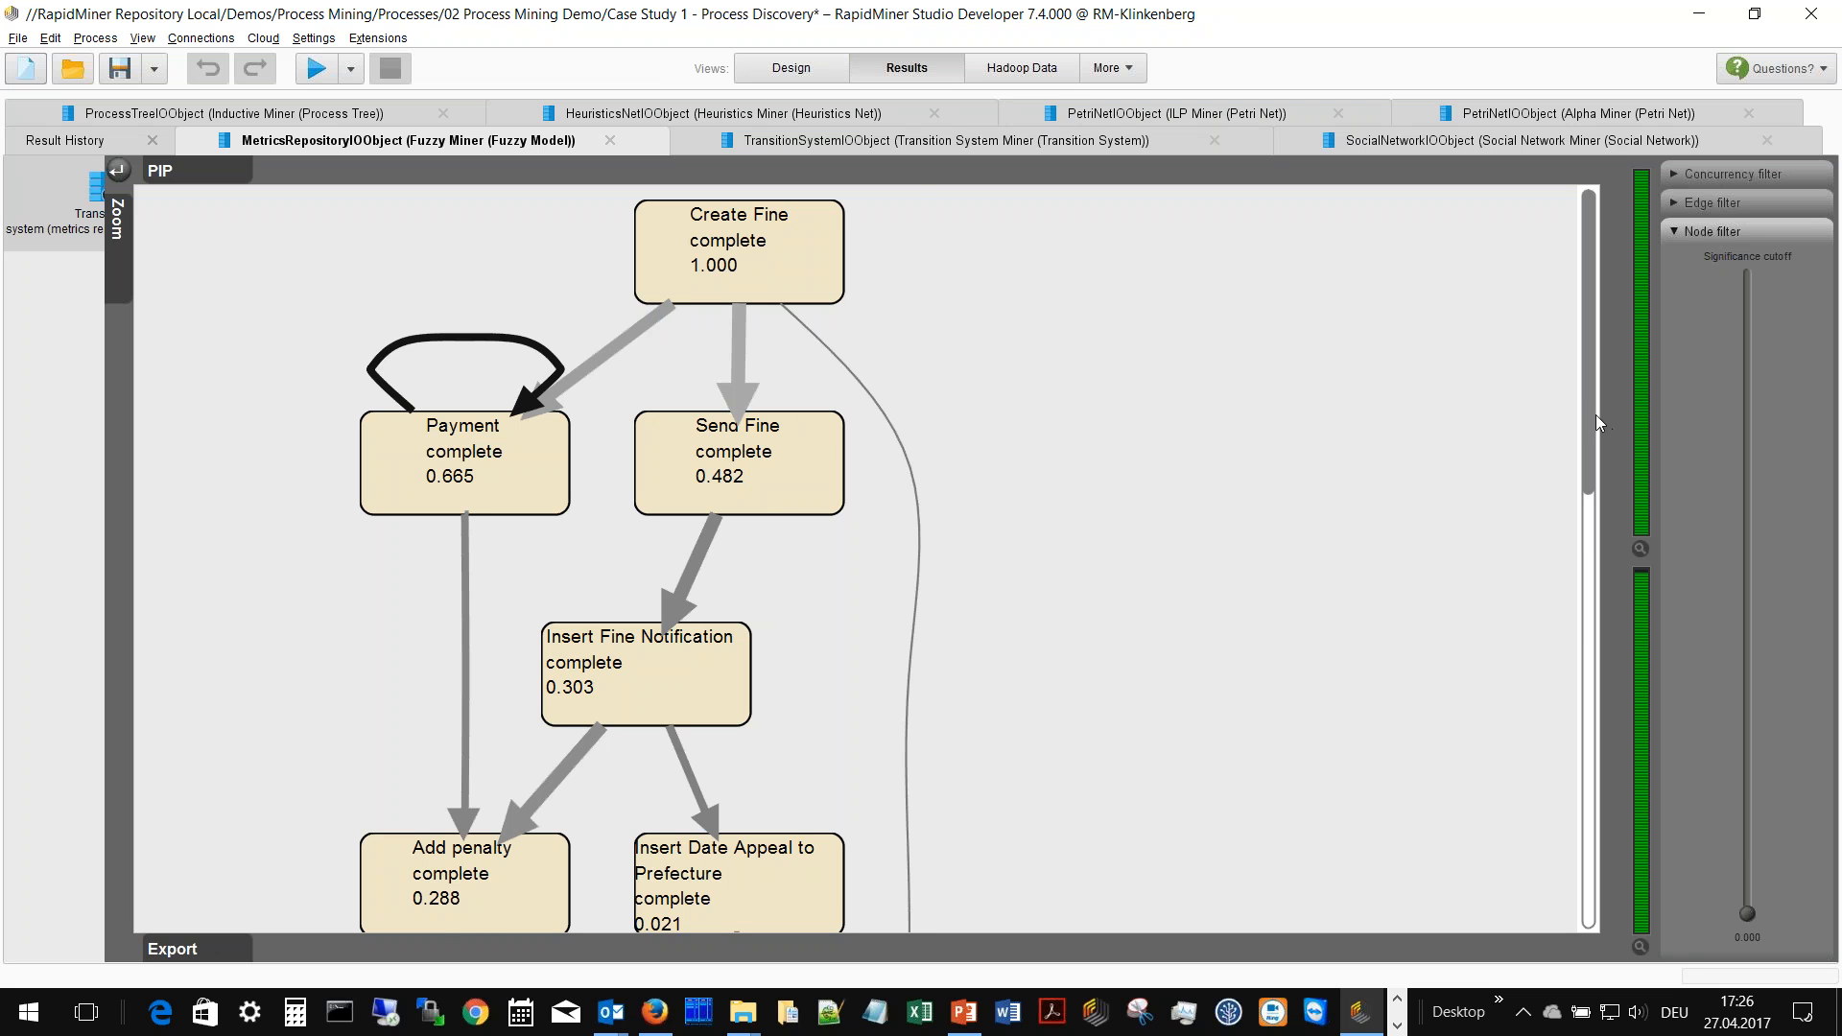
left_click_drag(1591, 415, 1606, 560)
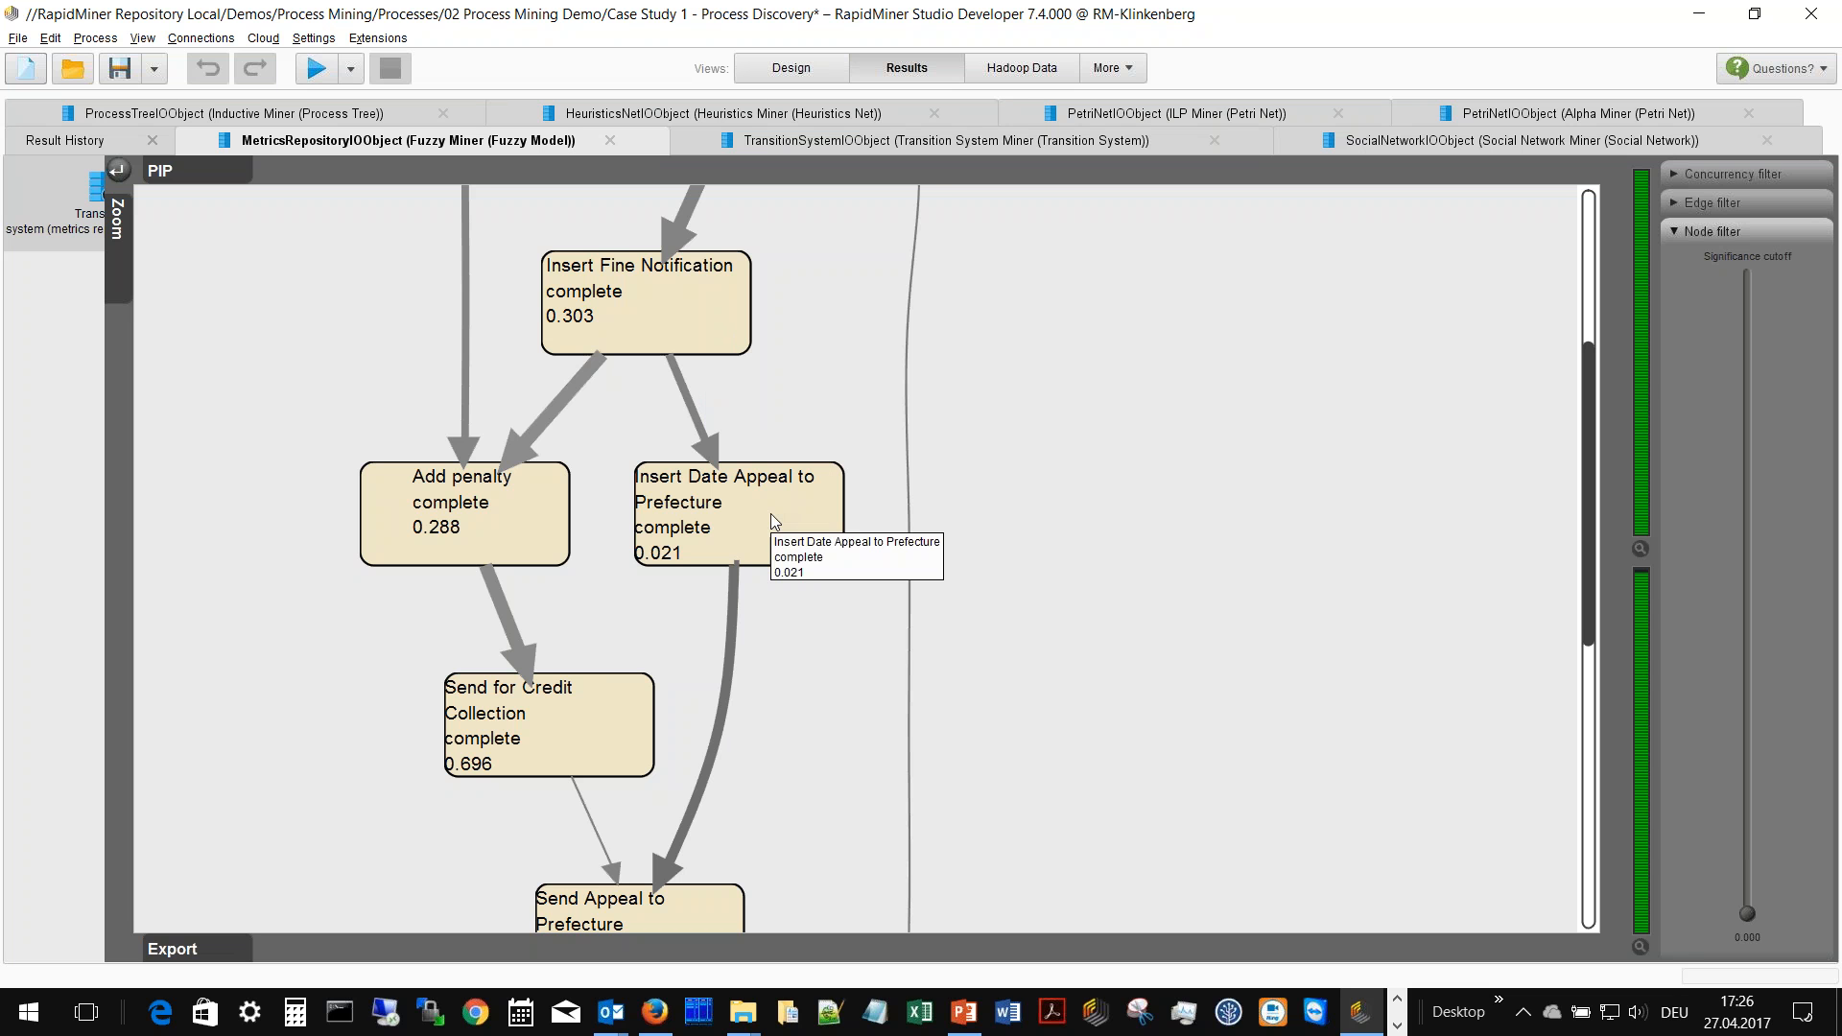
left_click_drag(1593, 539, 1601, 639)
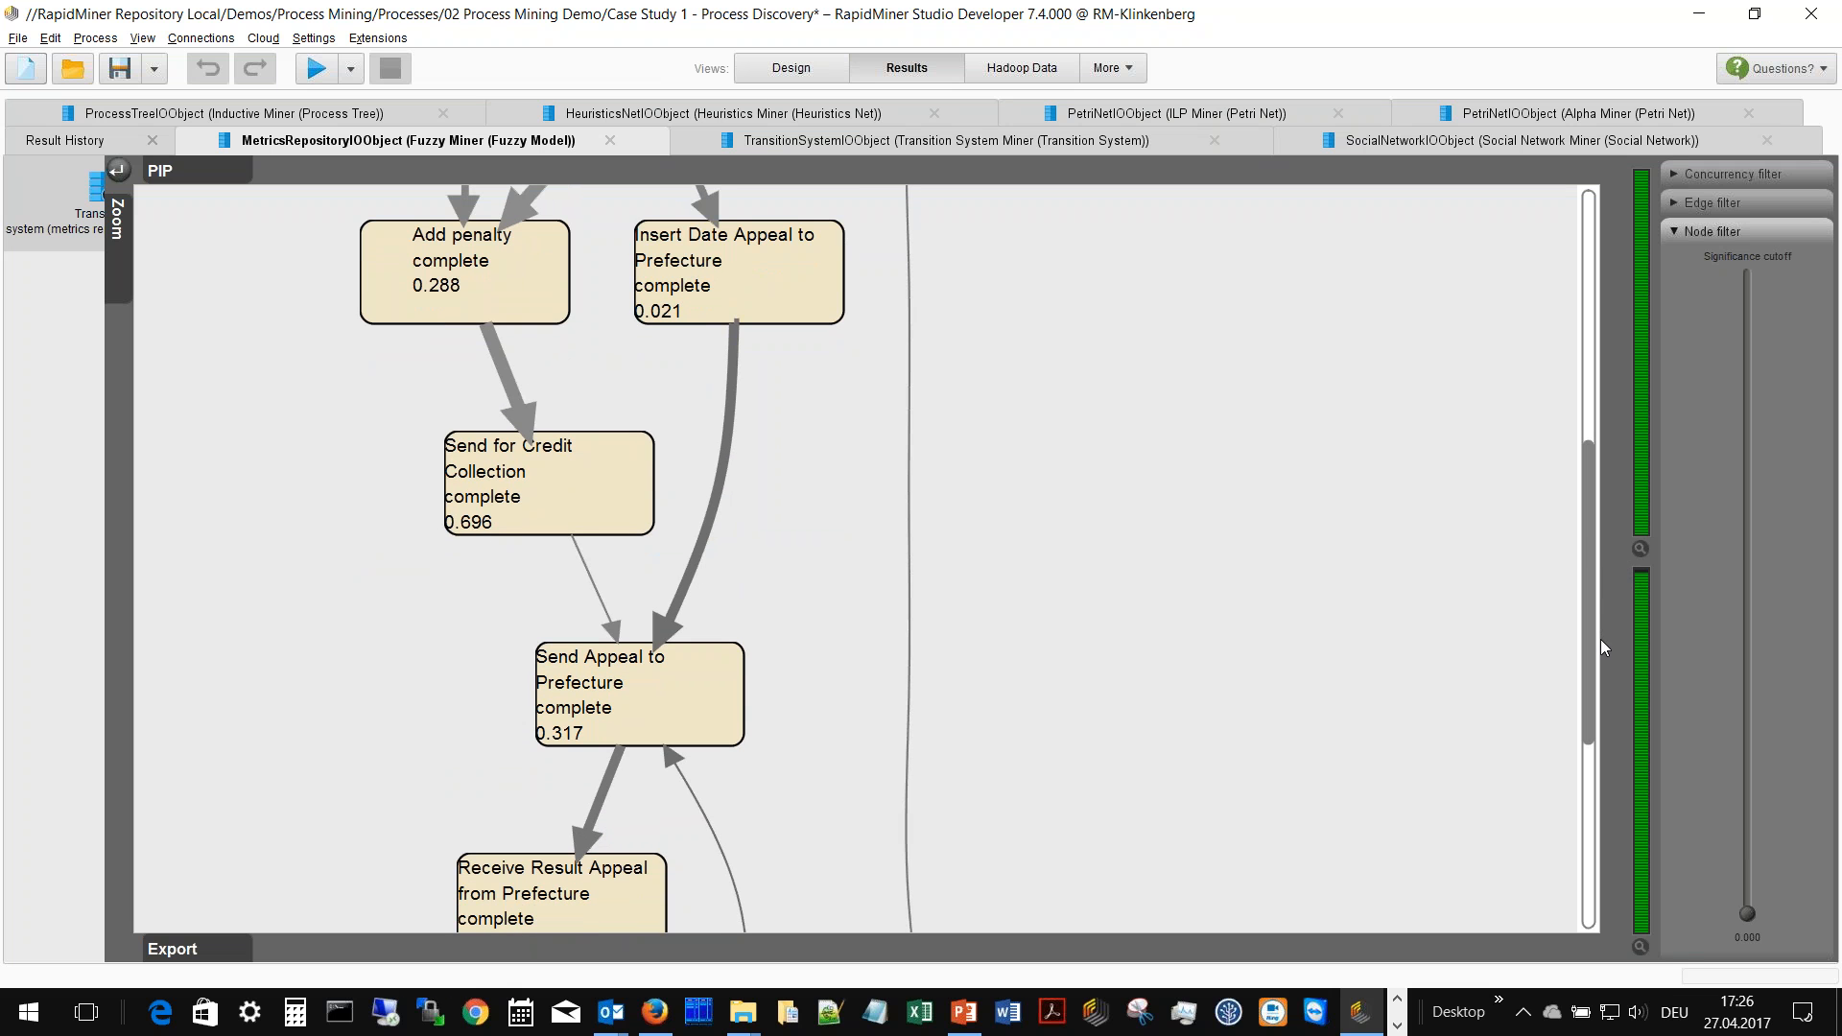
left_click_drag(1601, 639, 1563, 852)
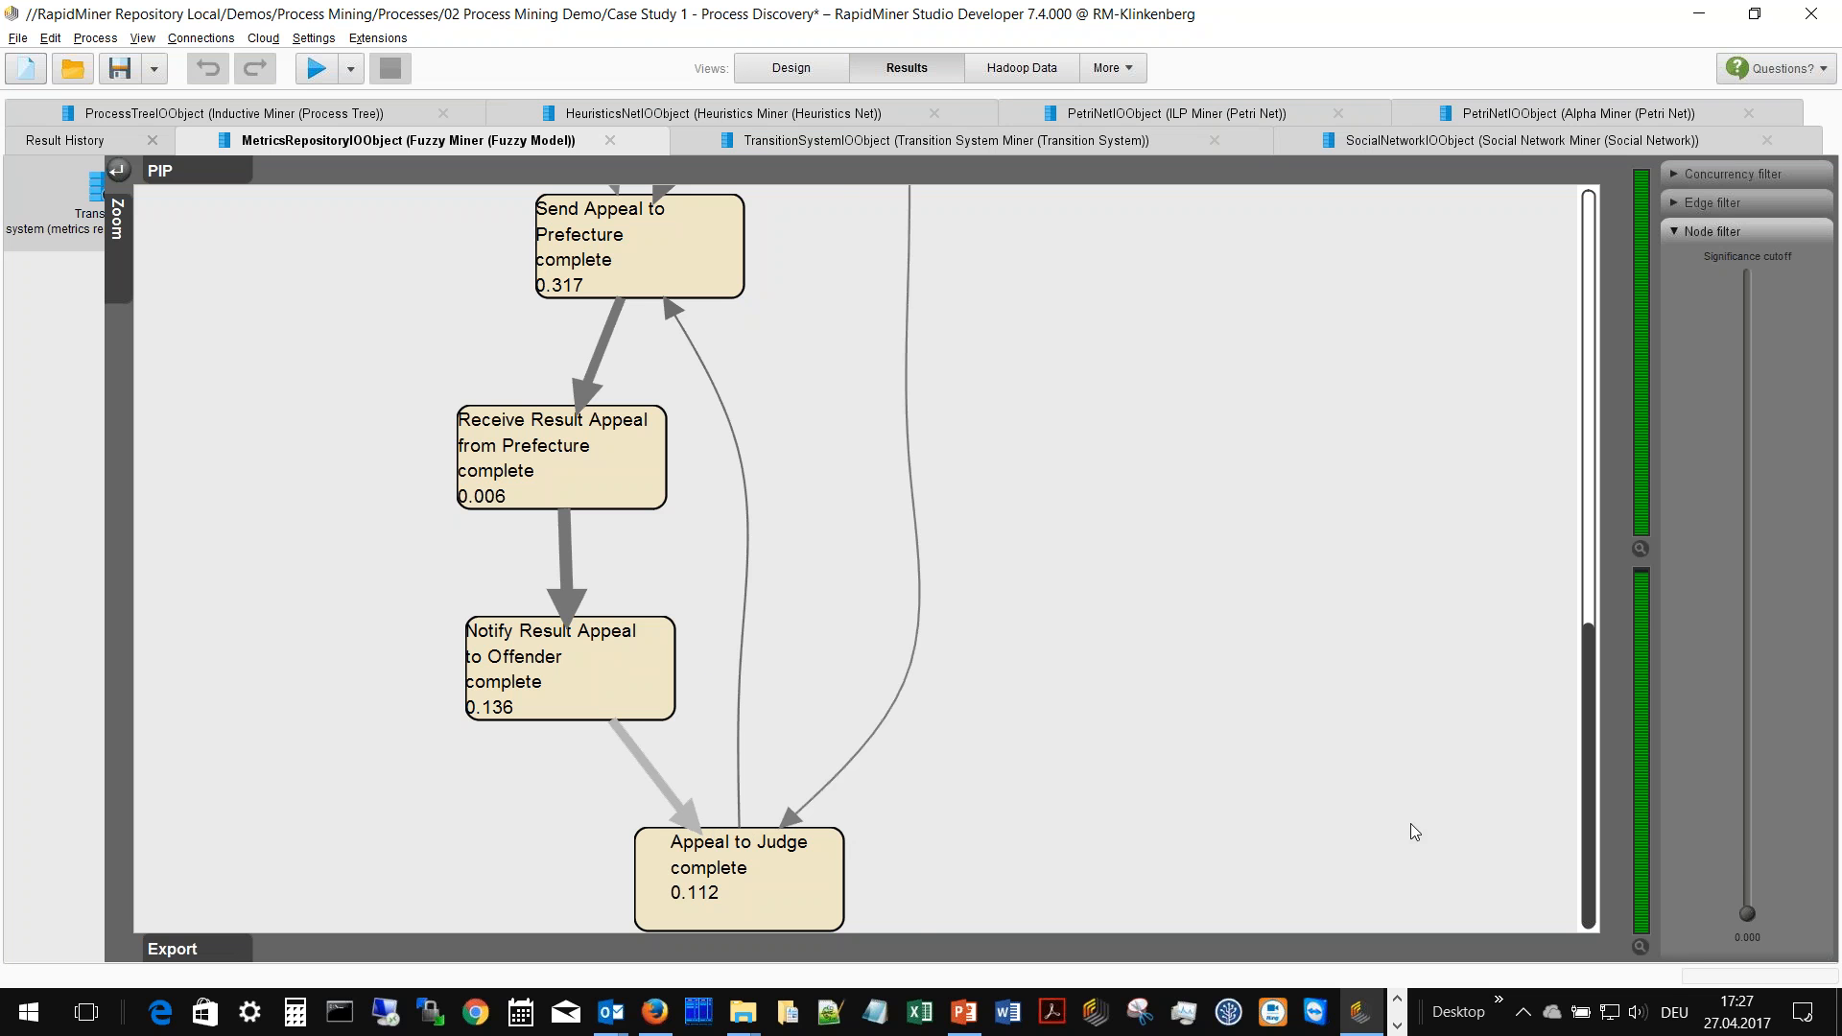
- Return to the top of the Fuzzy Miner model, and open the Transition System Miner result enlarged for reading
left_click_drag(1587, 844, 1527, 381)
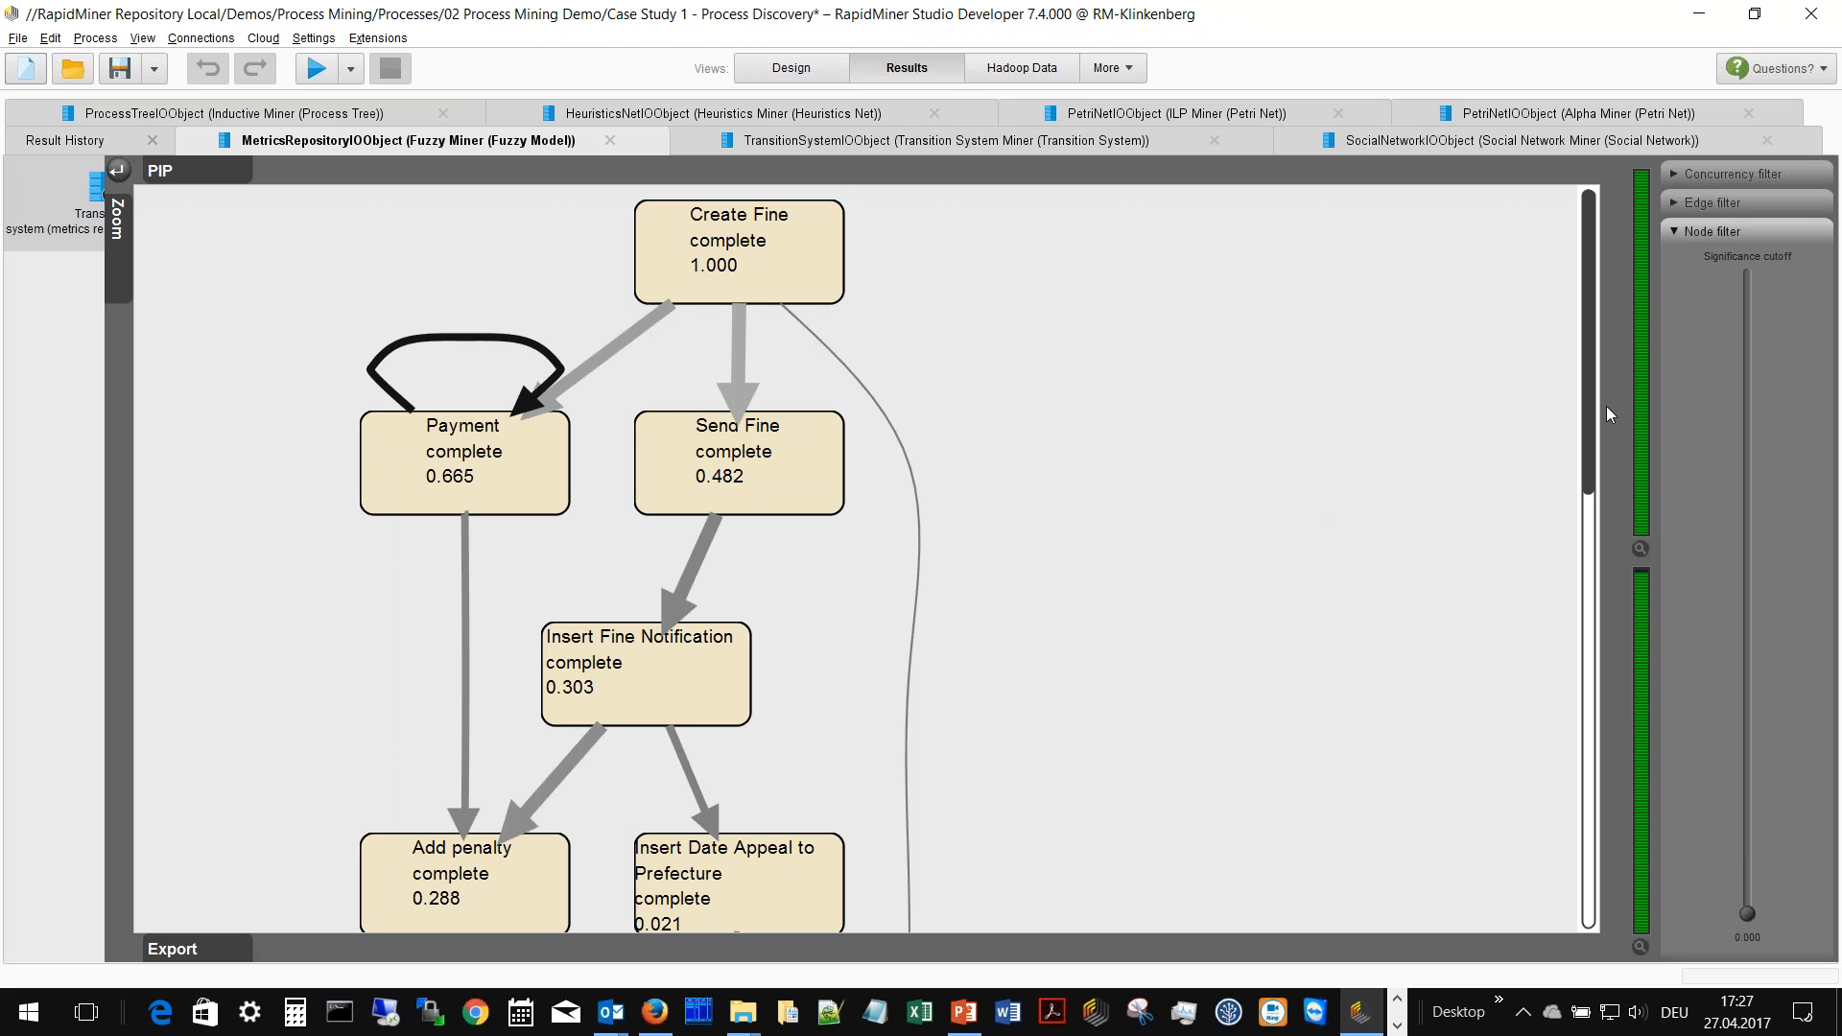
left_click_drag(1591, 405, 1524, 261)
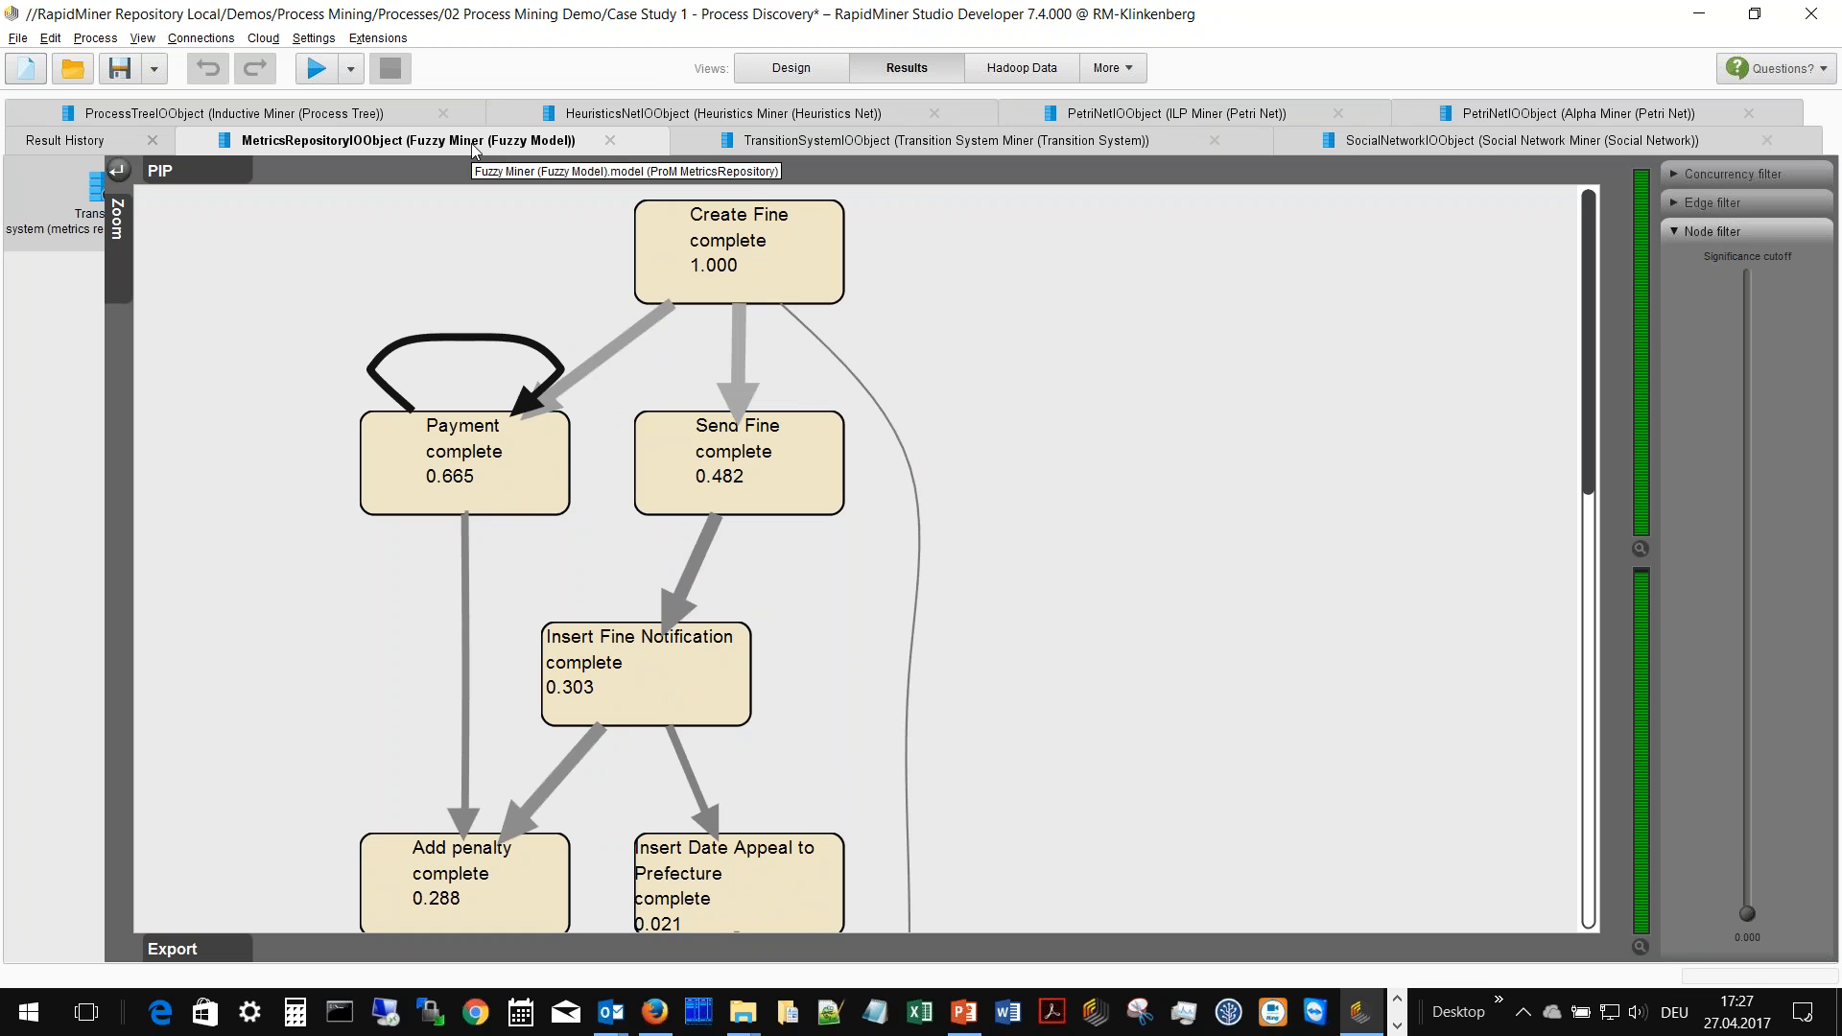
left_click(898, 144)
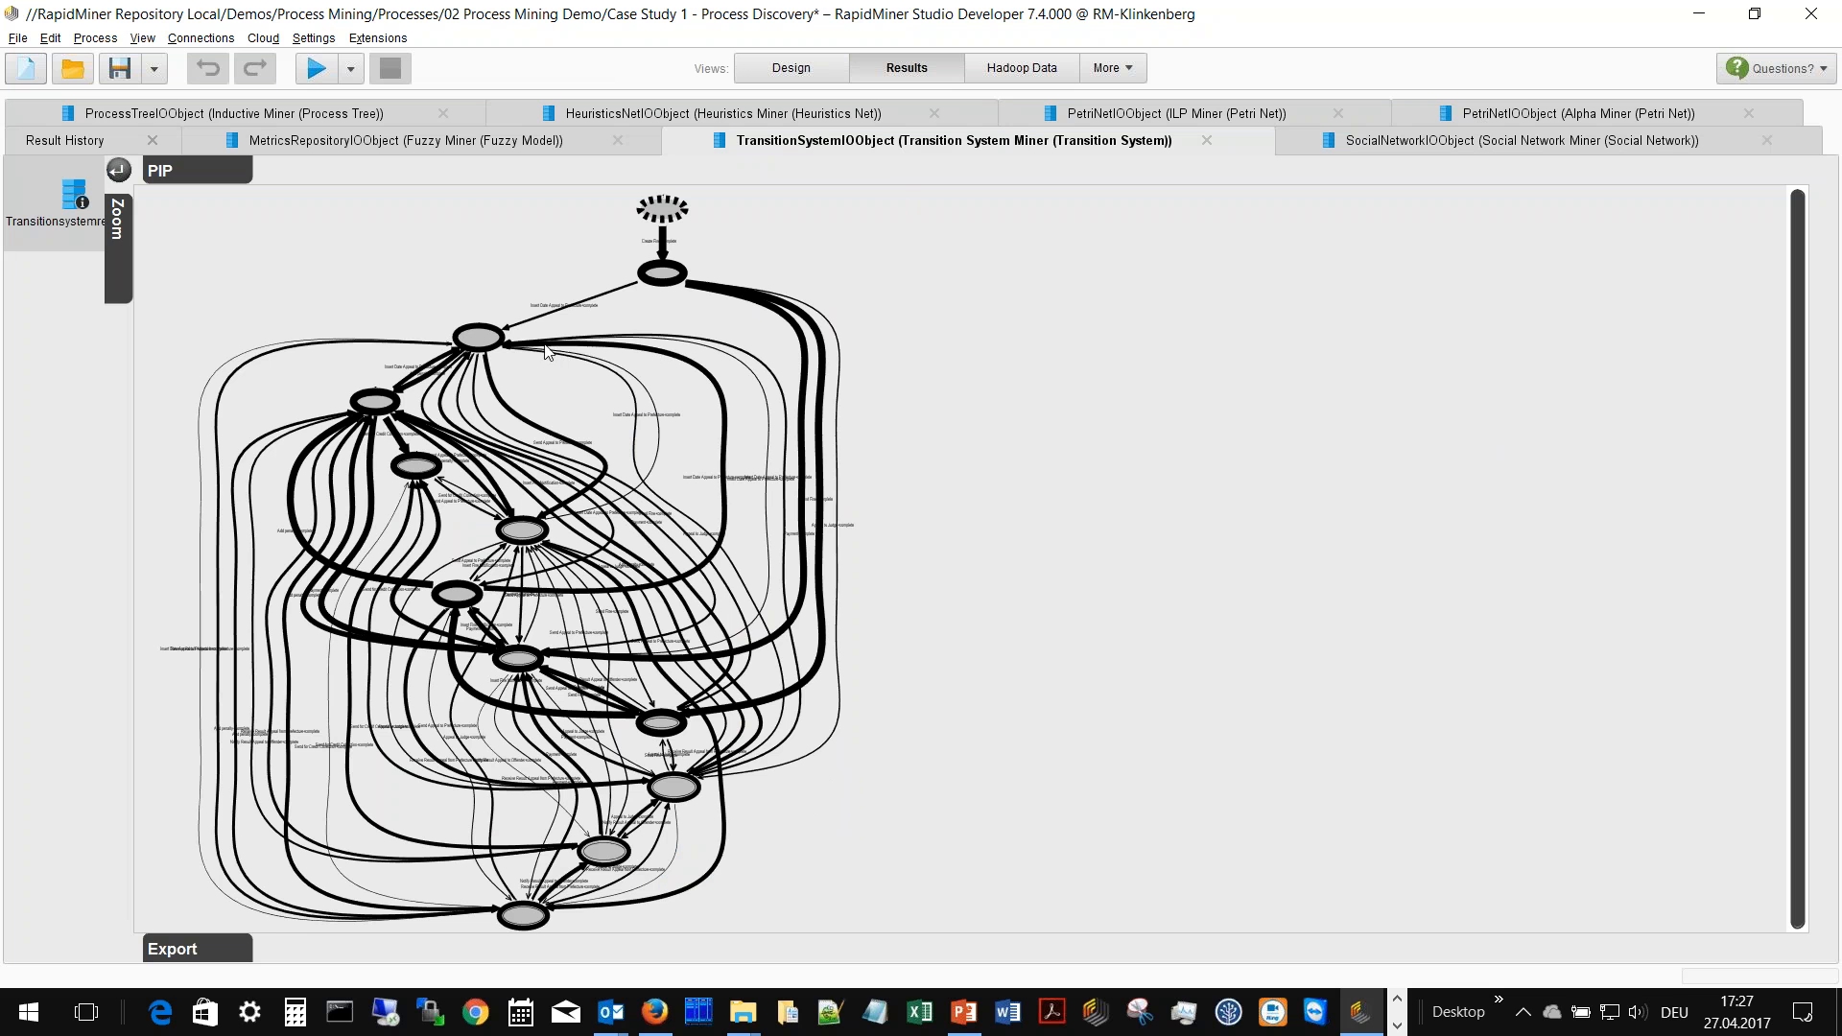
mouse_move(119, 221)
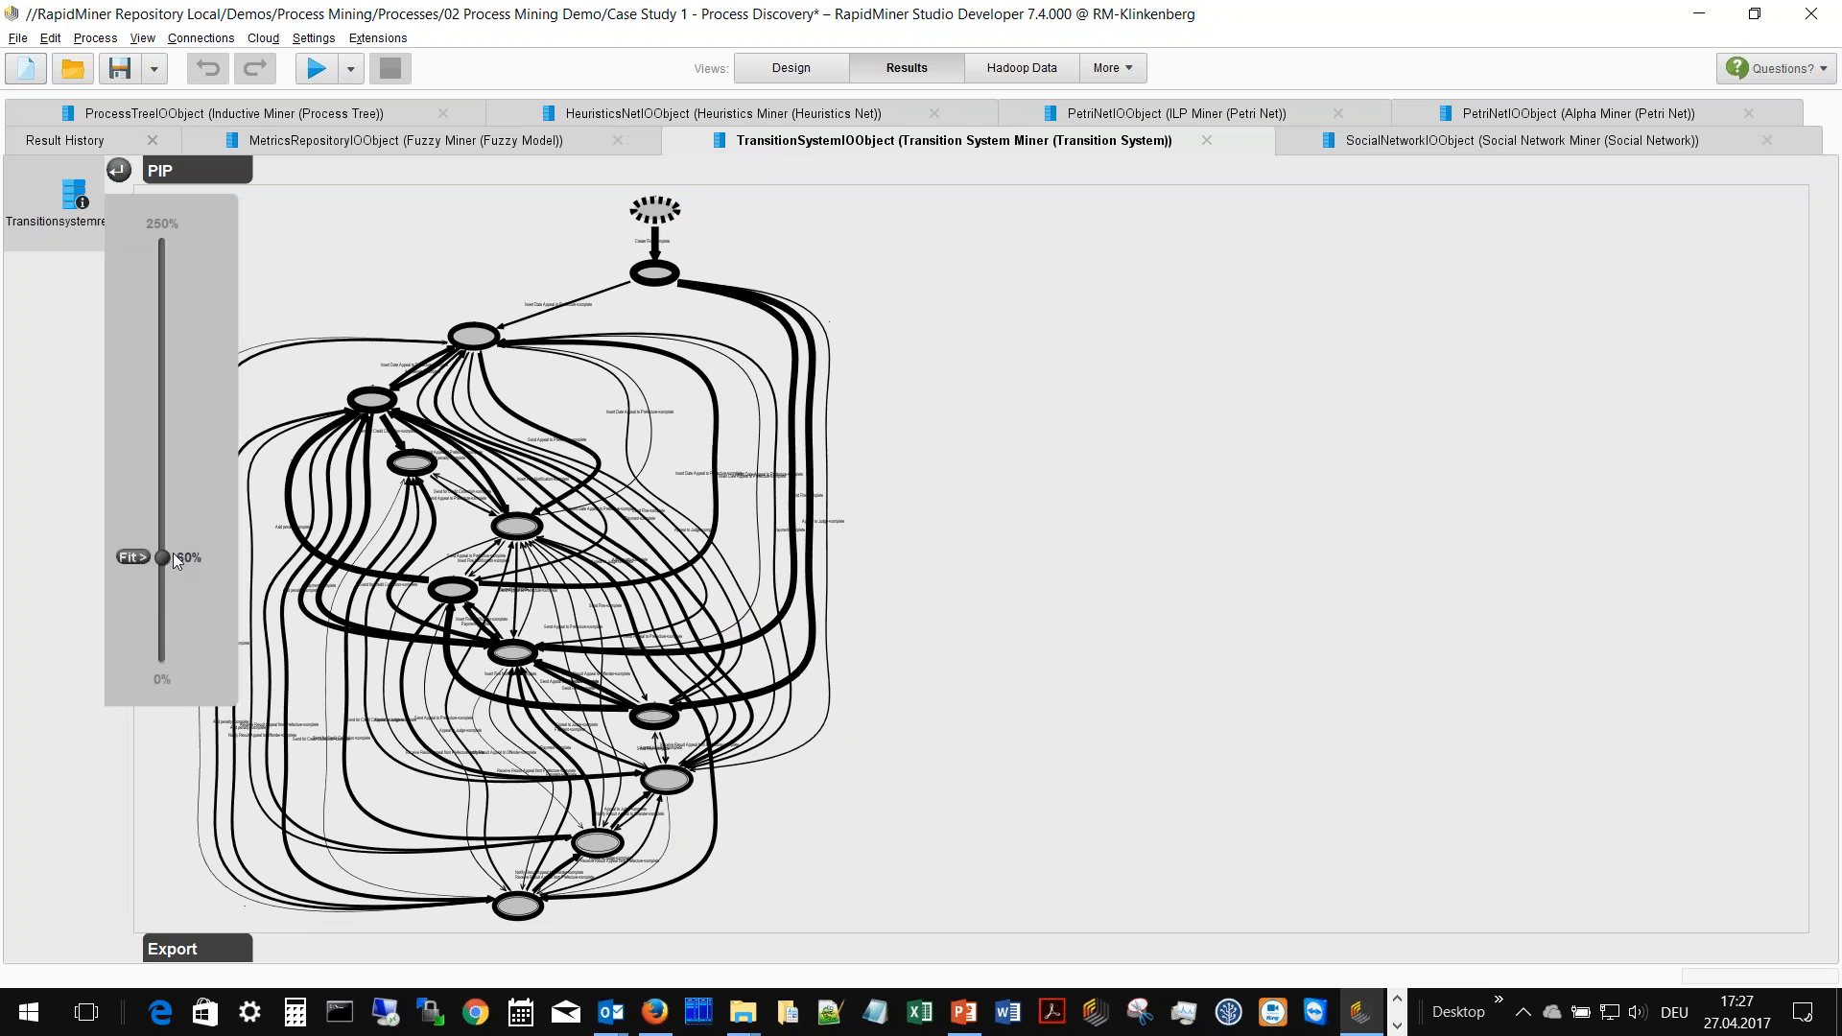
left_click_drag(164, 566, 159, 345)
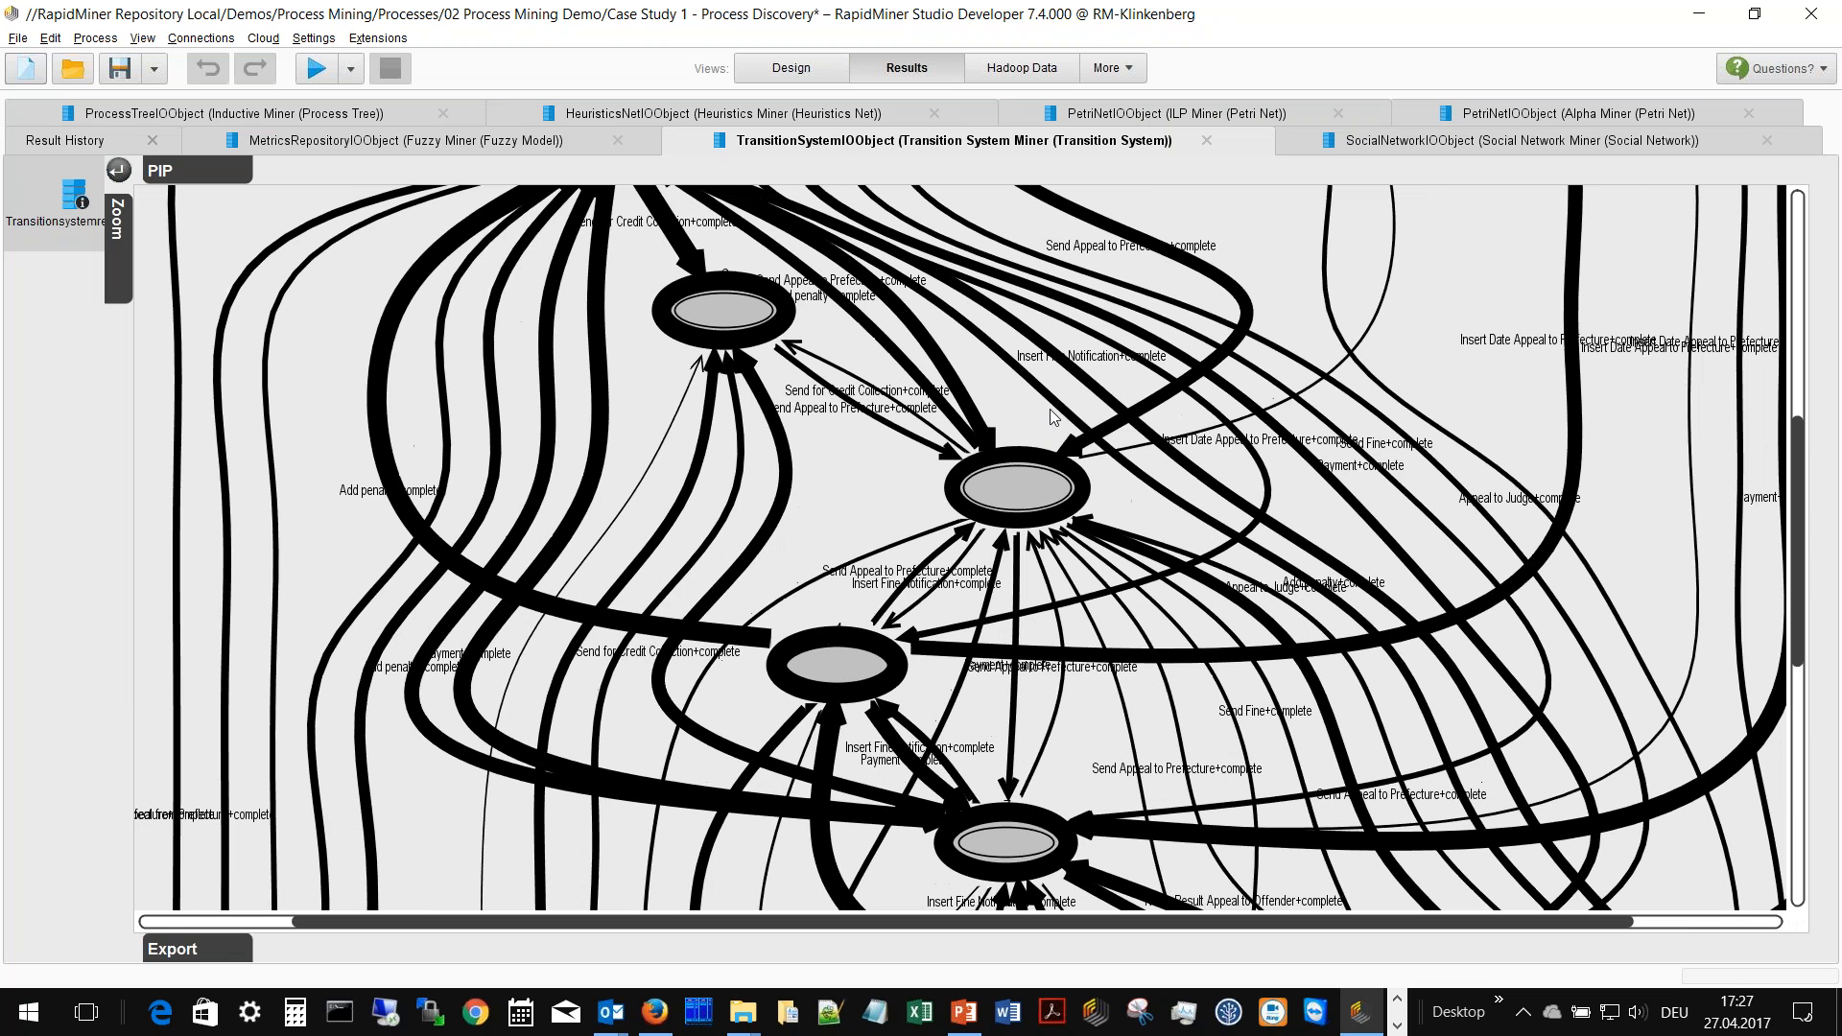
- Examine the transition system's states and transitions from Create Fine downward, and return to the initial state
left_click_drag(1798, 498, 1396, 346)
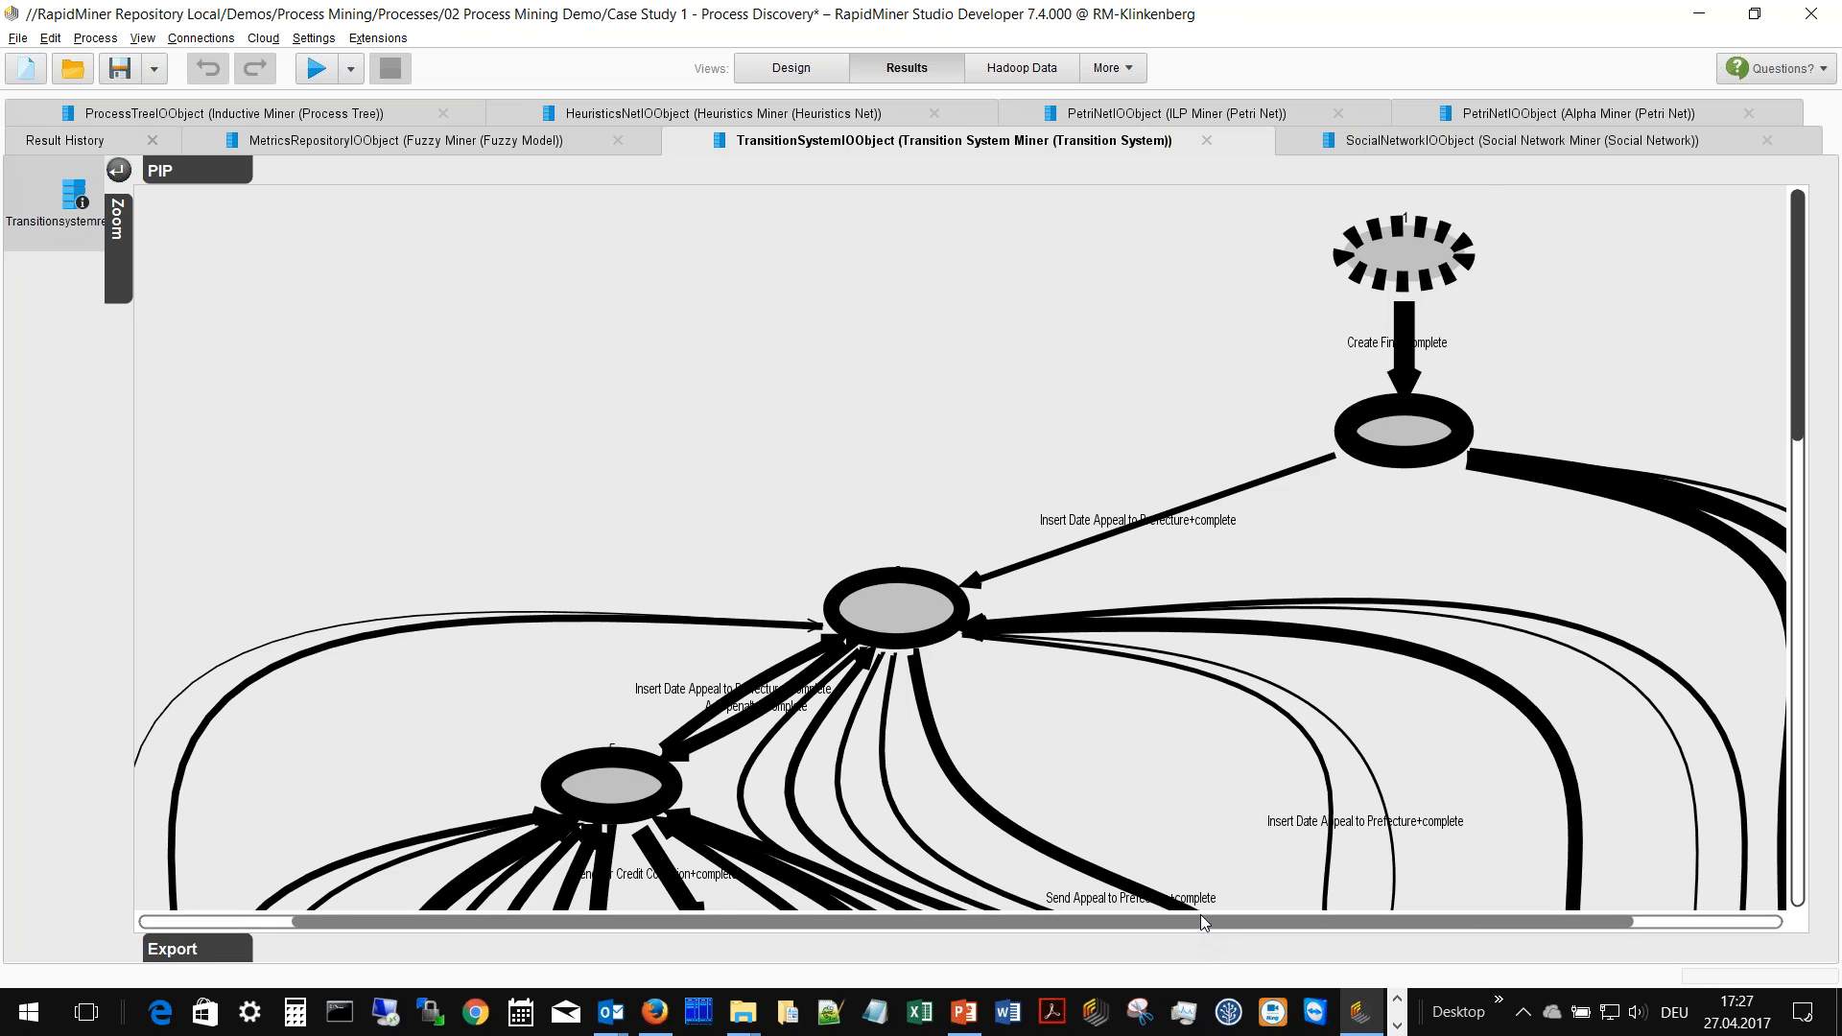
left_click_drag(1200, 918, 1482, 918)
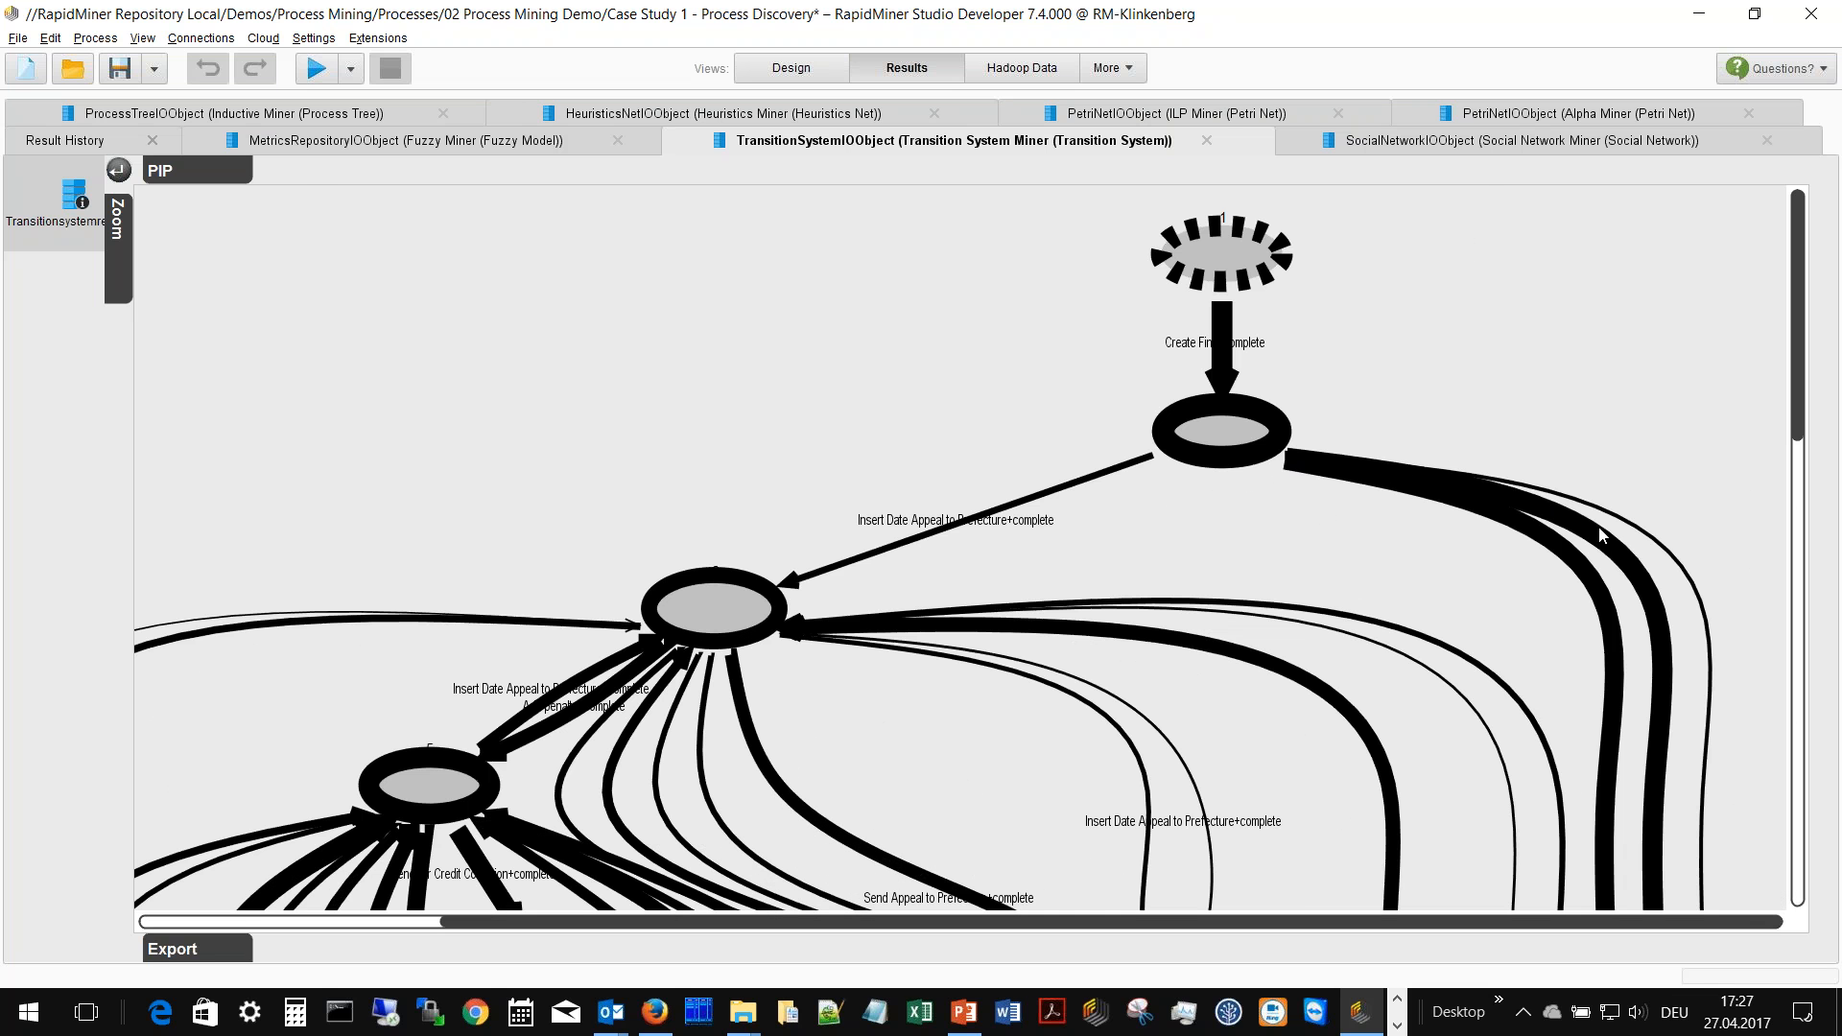
left_click_drag(1800, 437, 1798, 752)
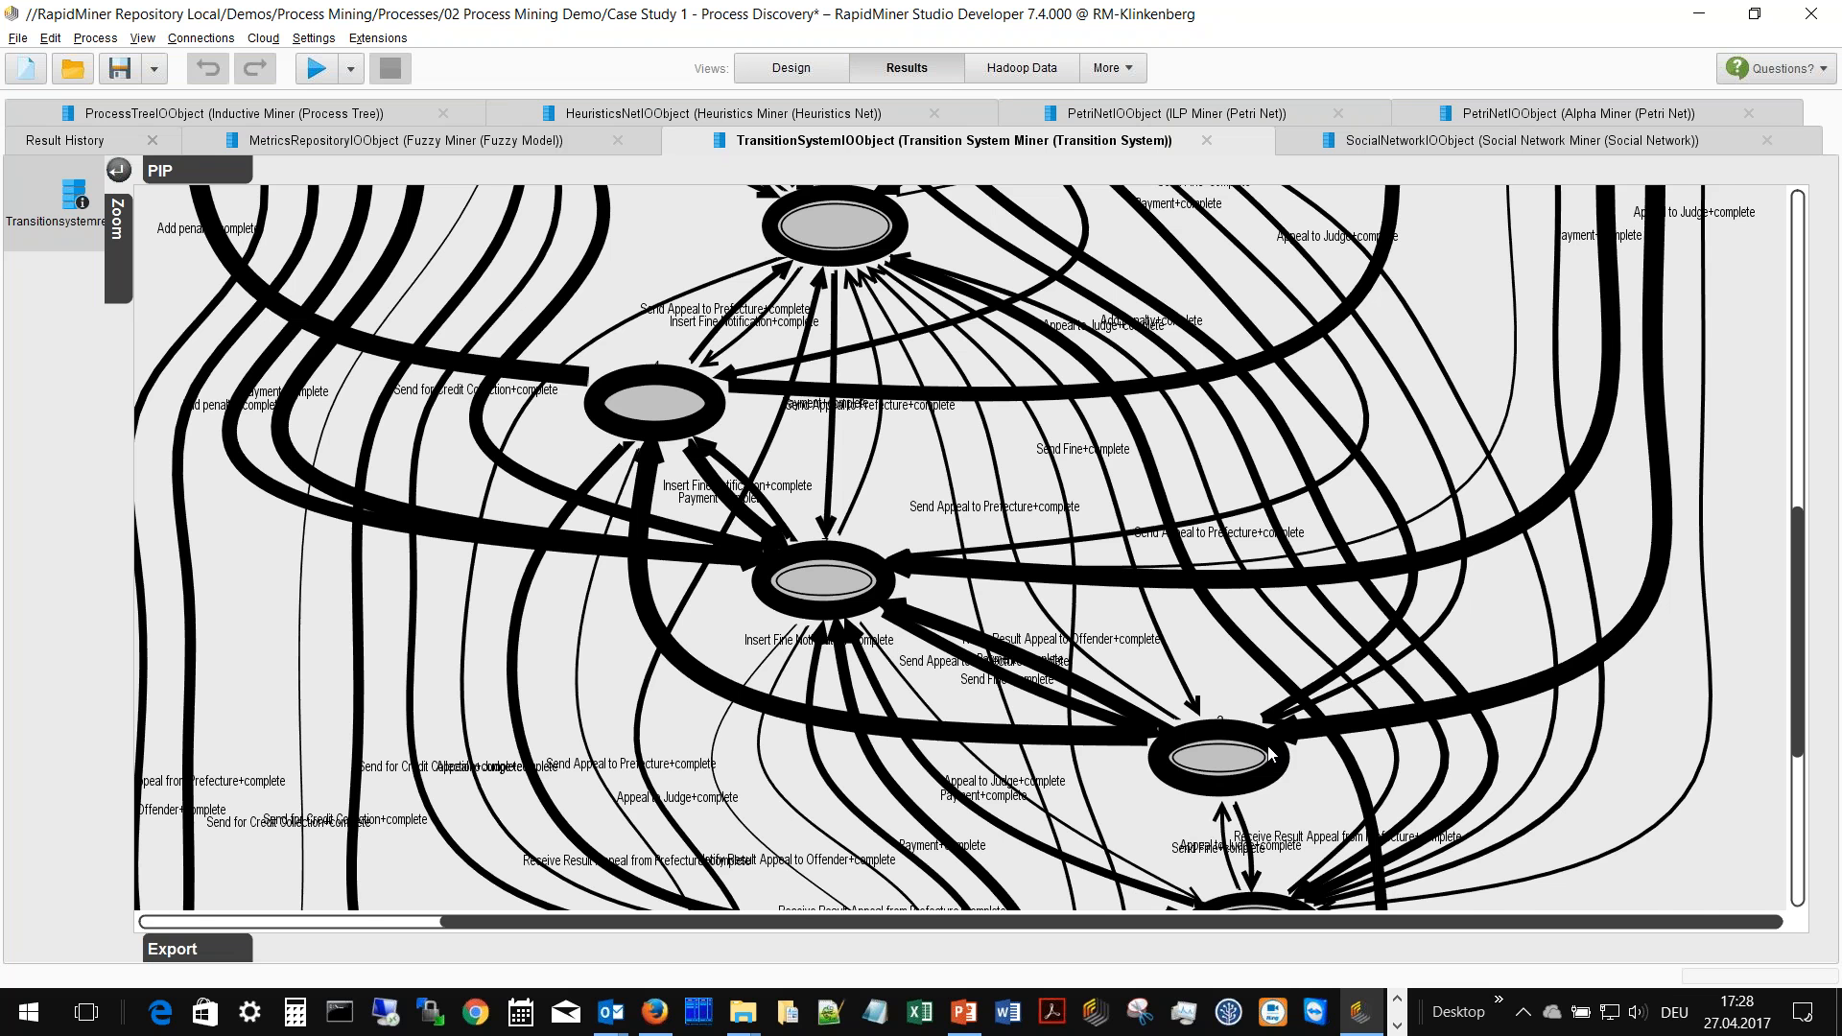
scroll(1271, 755, "up", 5)
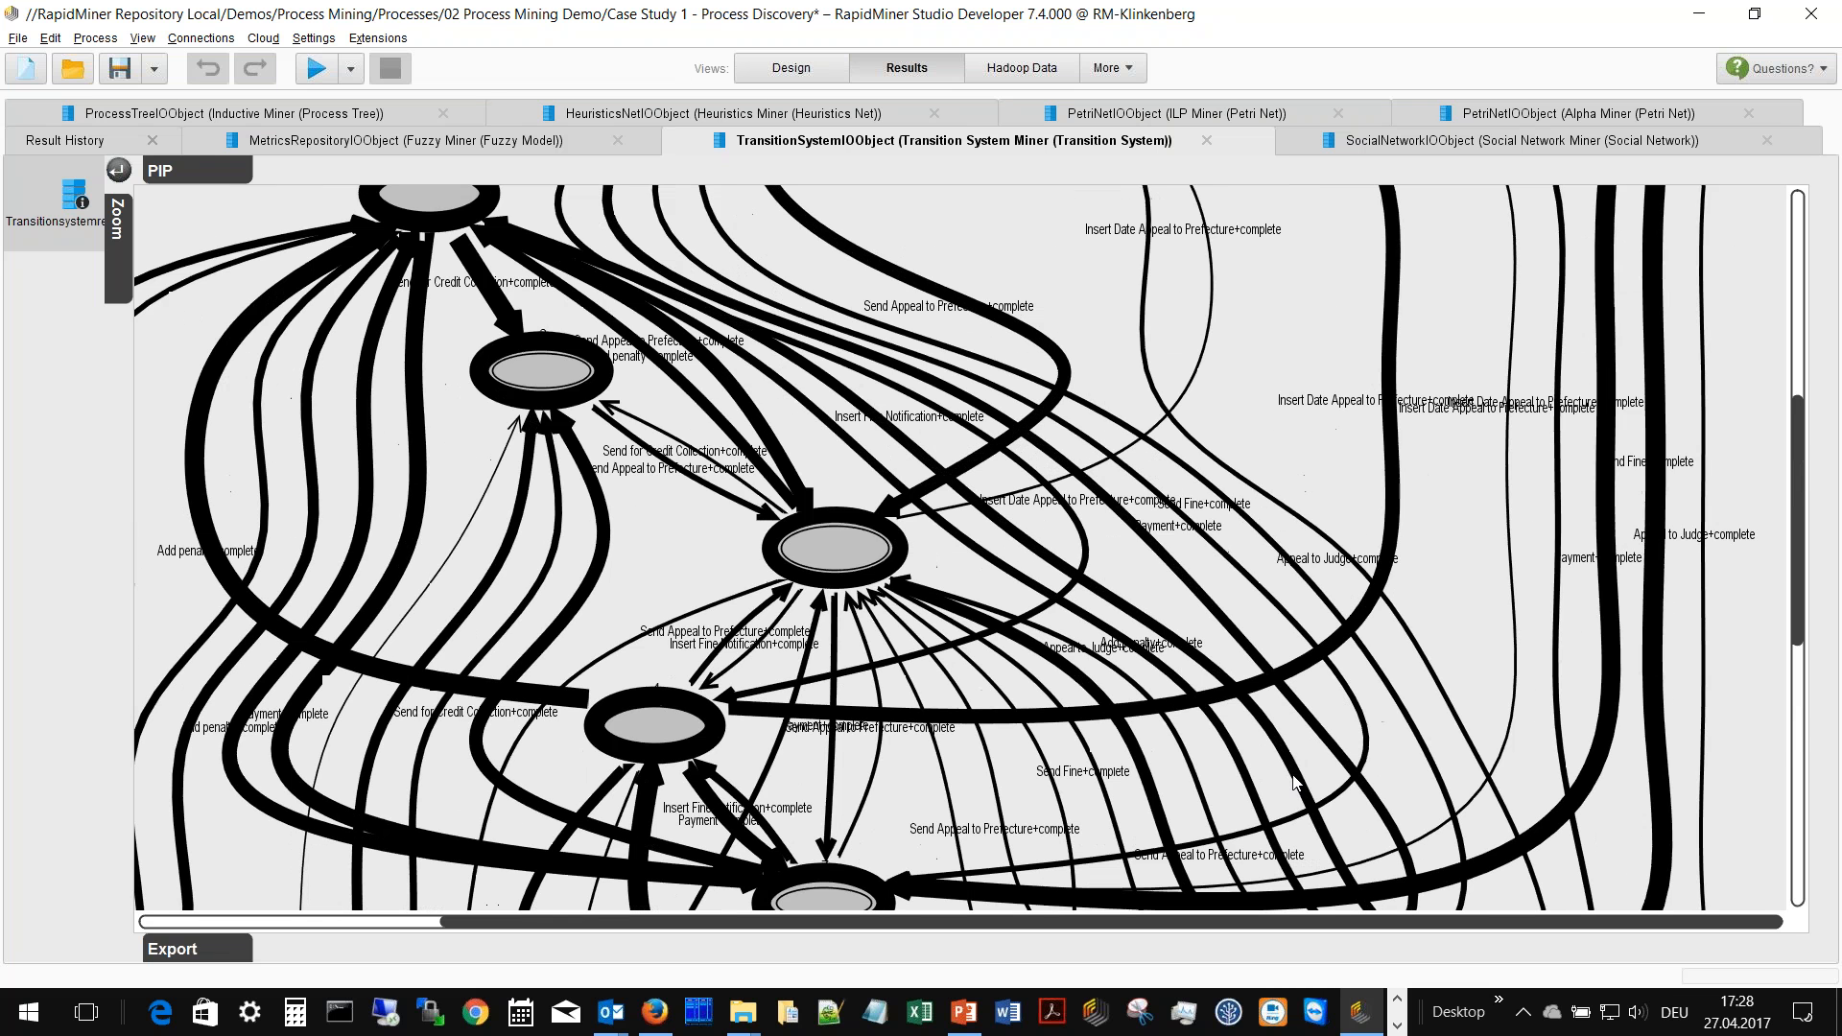
scroll(1295, 781, "up", 9)
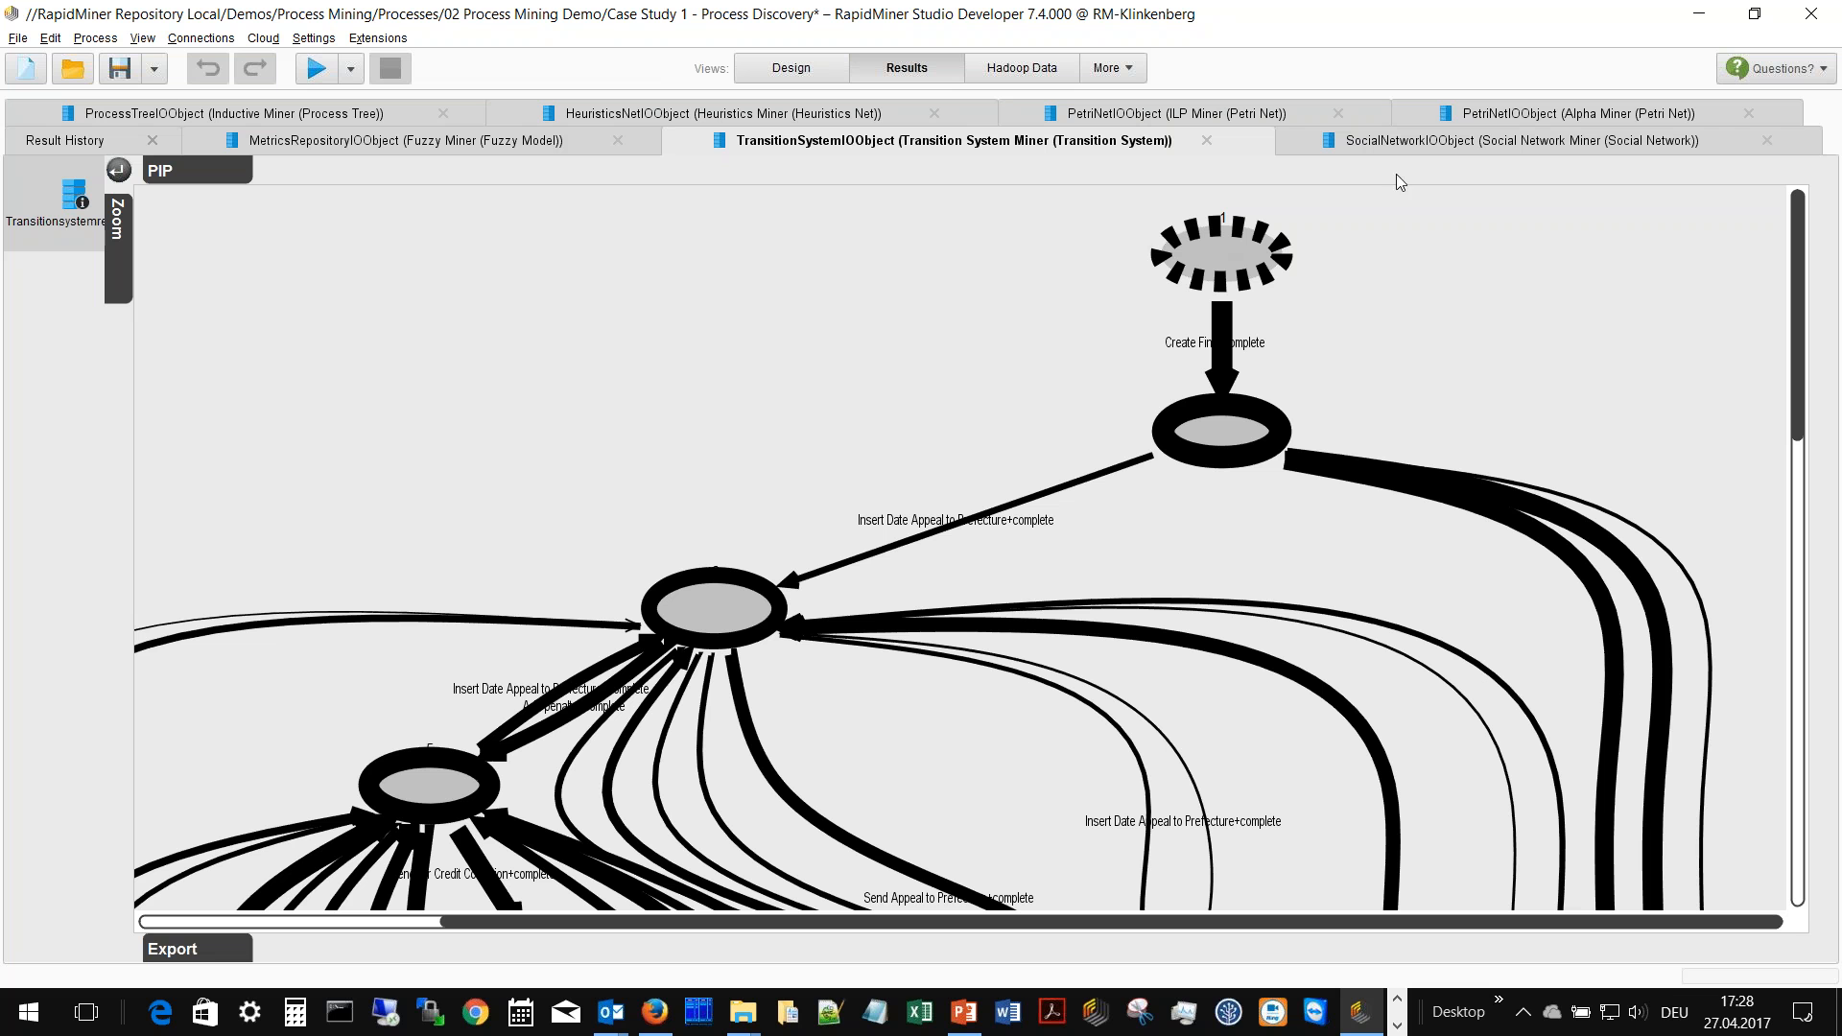
- Open the Social Network Miner result and view the network in CircleLayout and FRLayout
left_click(1440, 146)
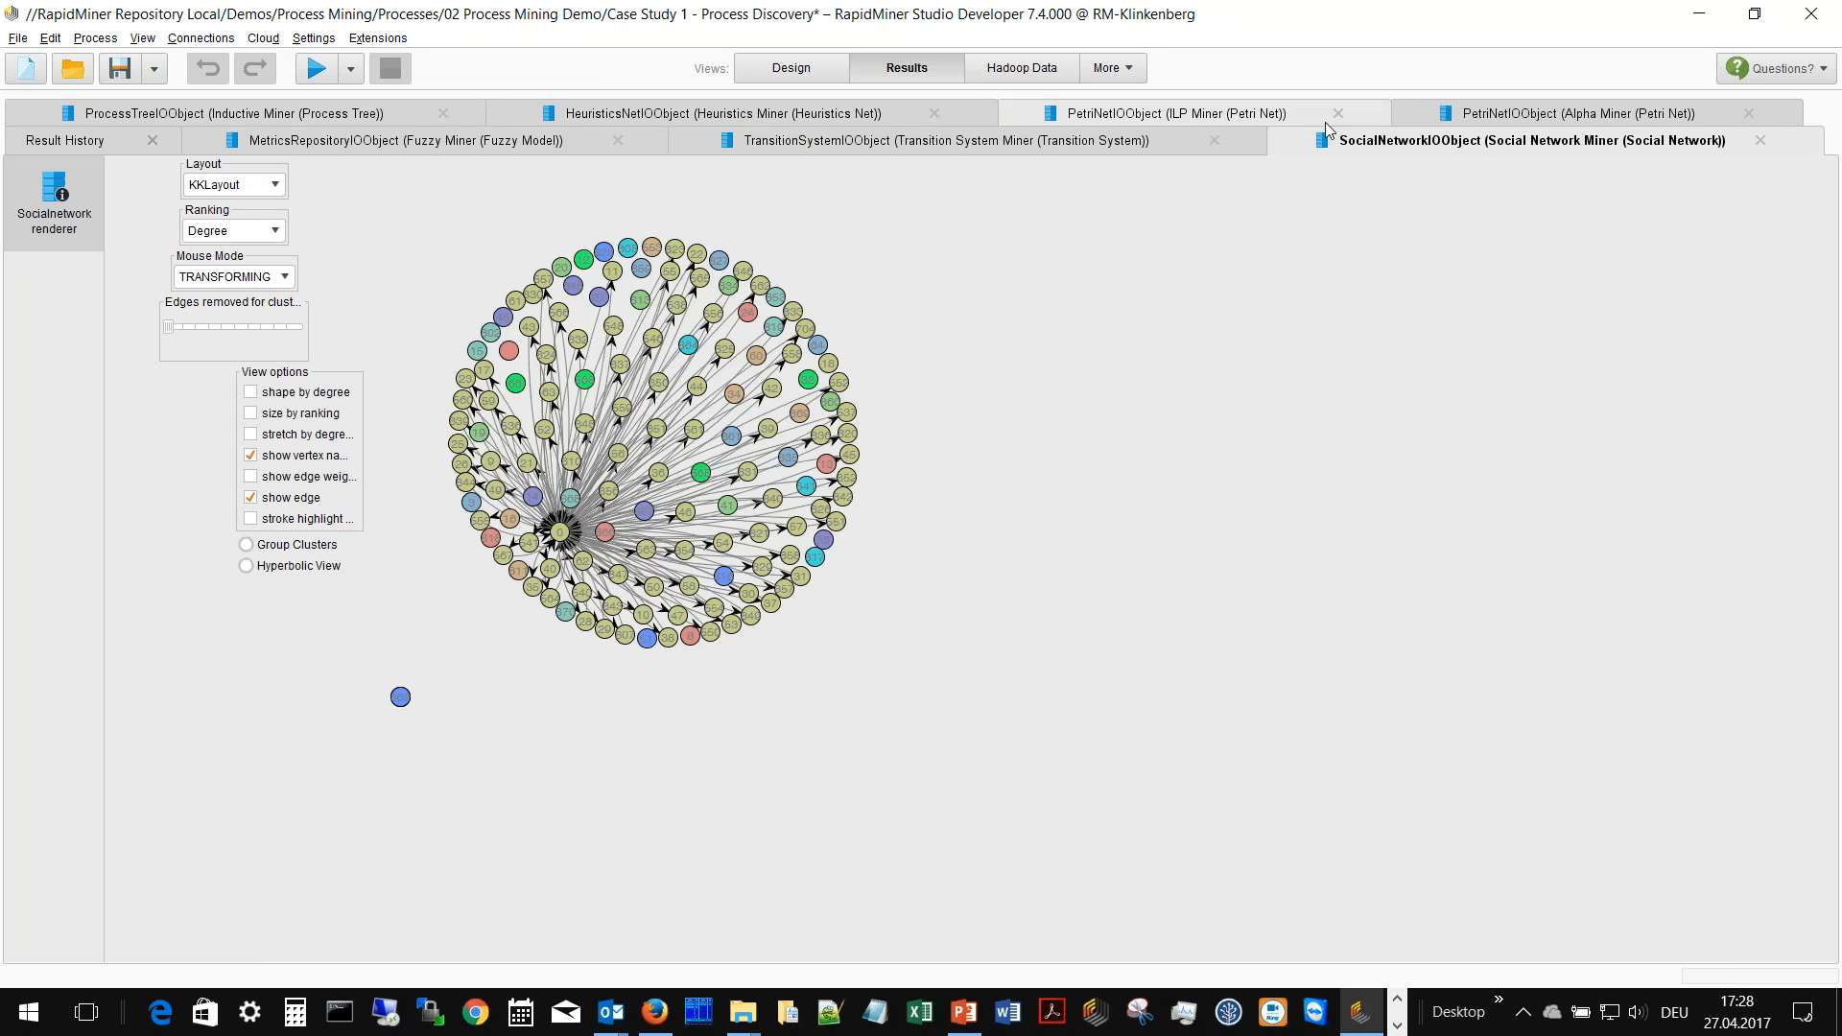
left_click(276, 185)
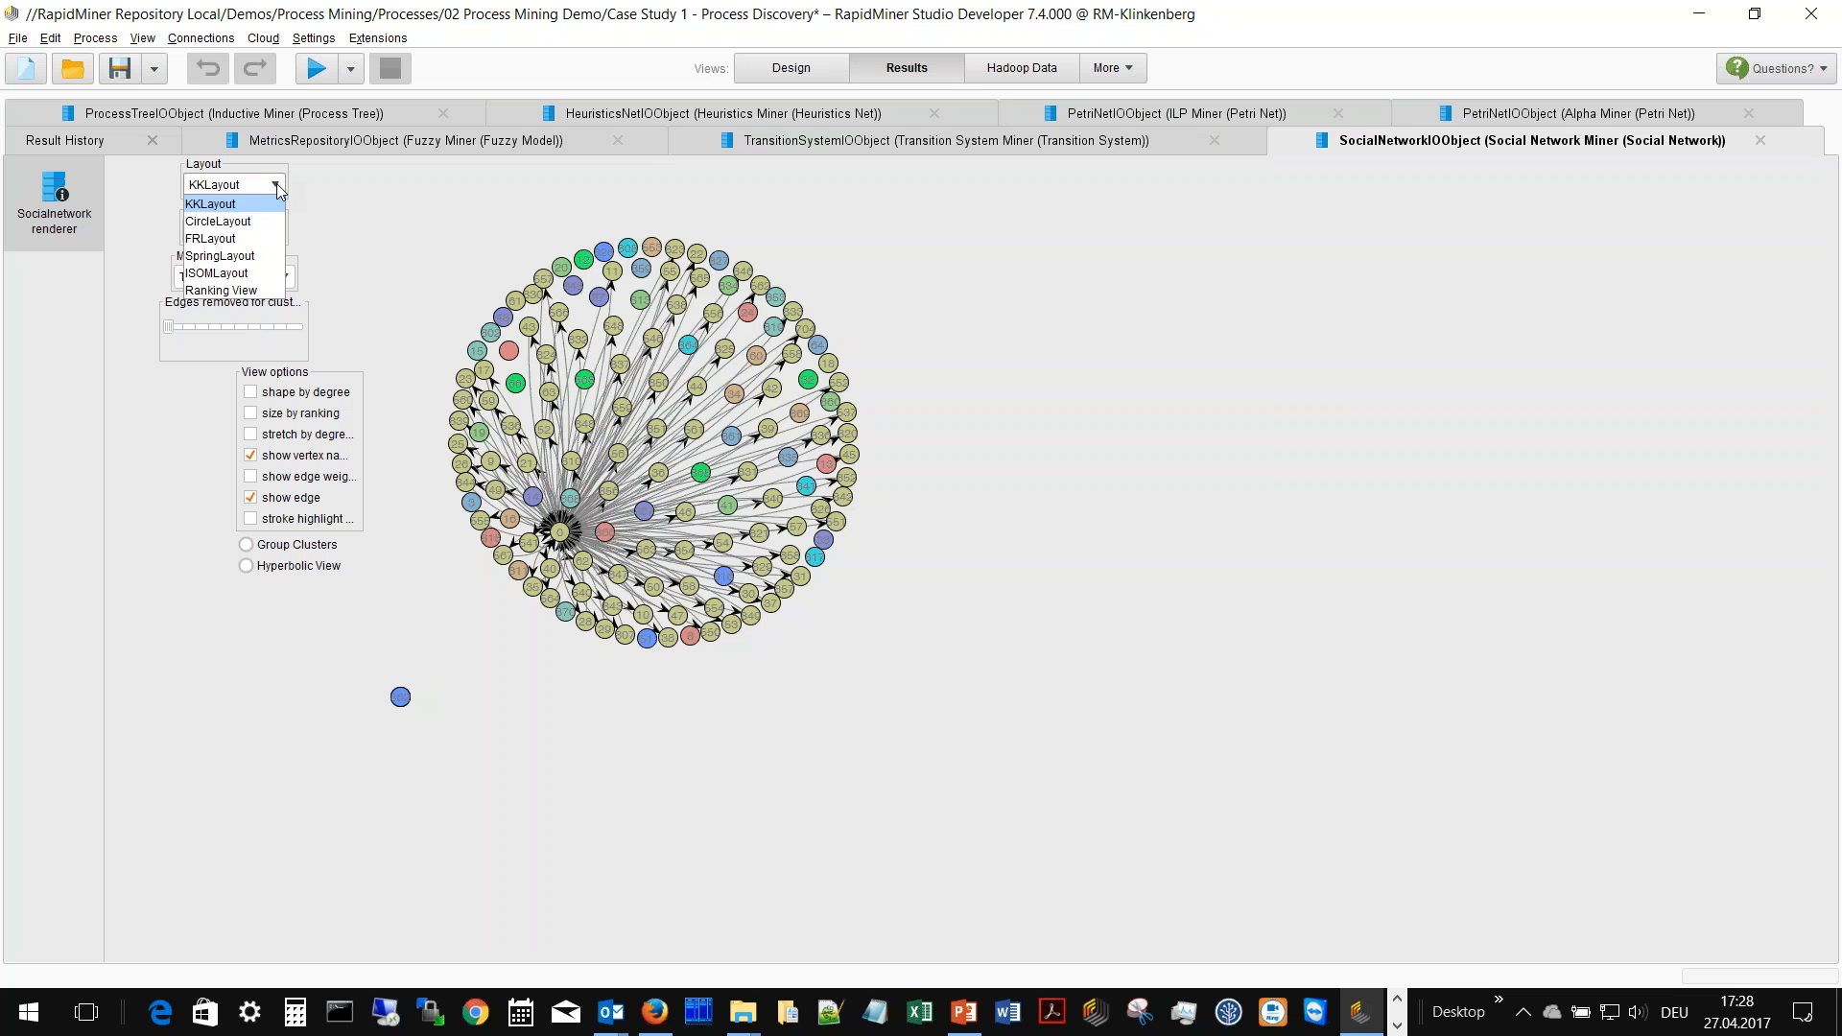
left_click(268, 223)
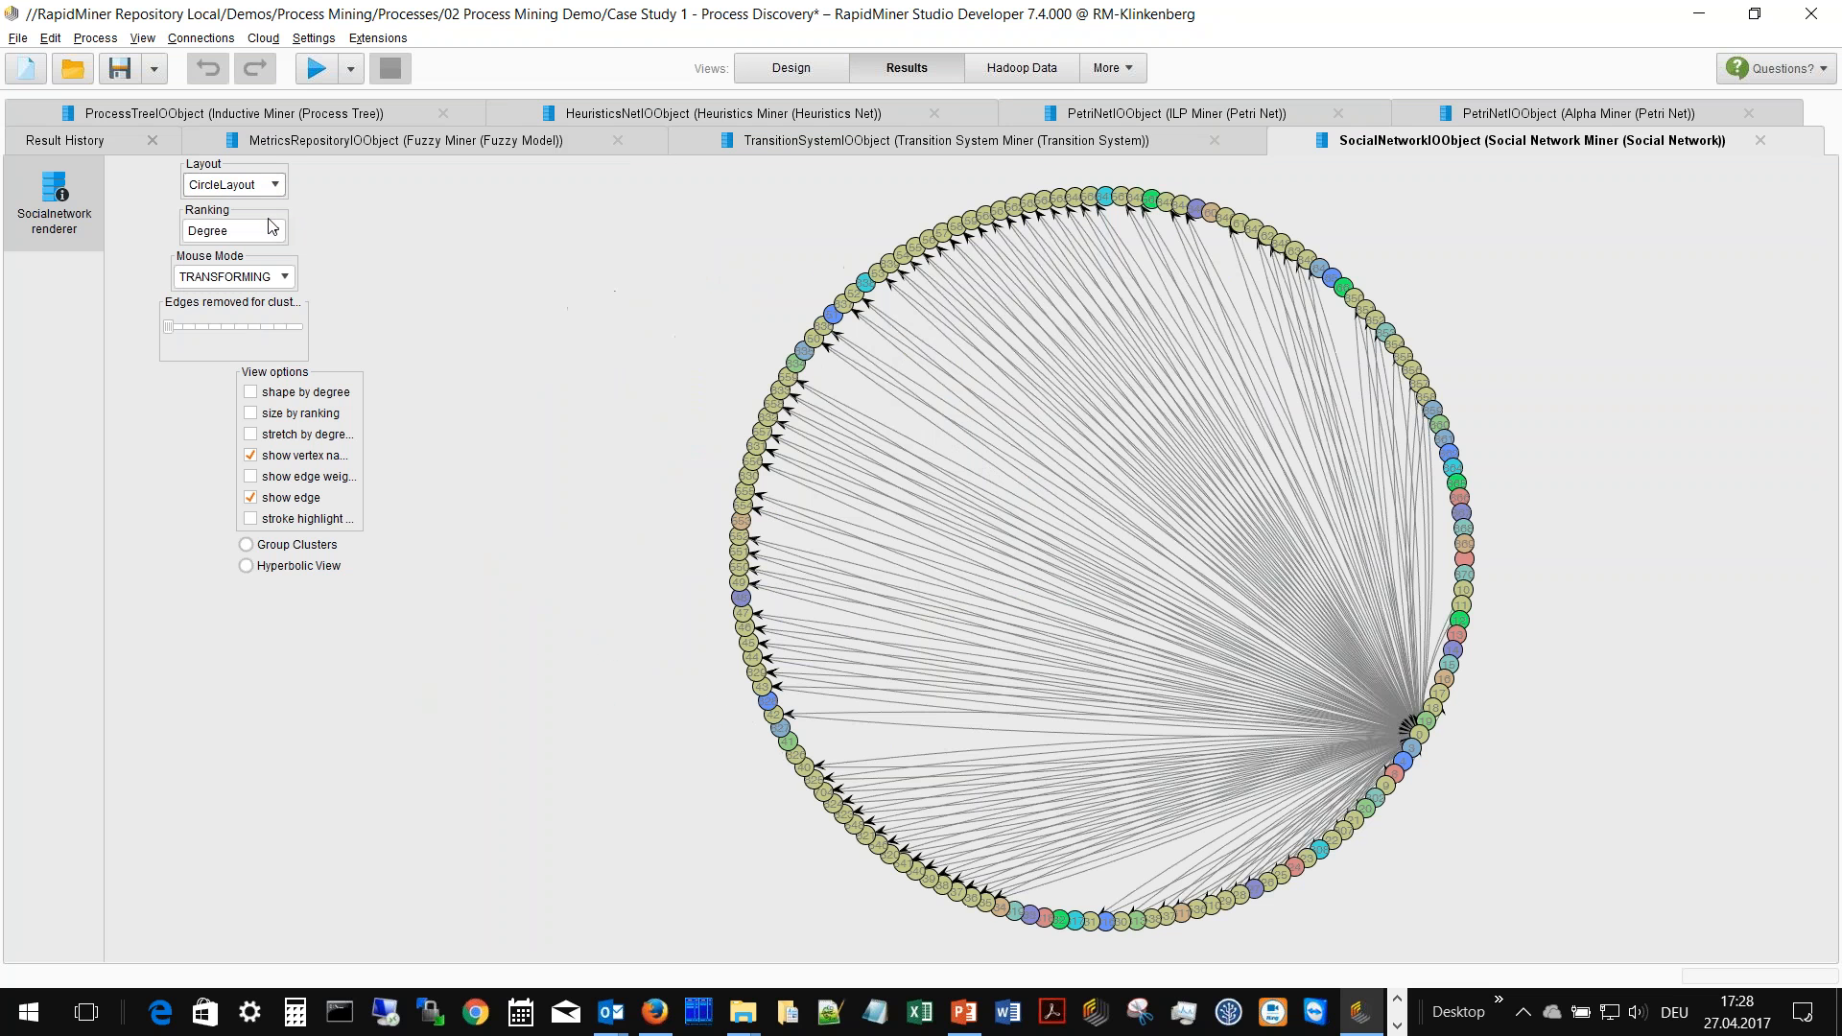
left_click(278, 187)
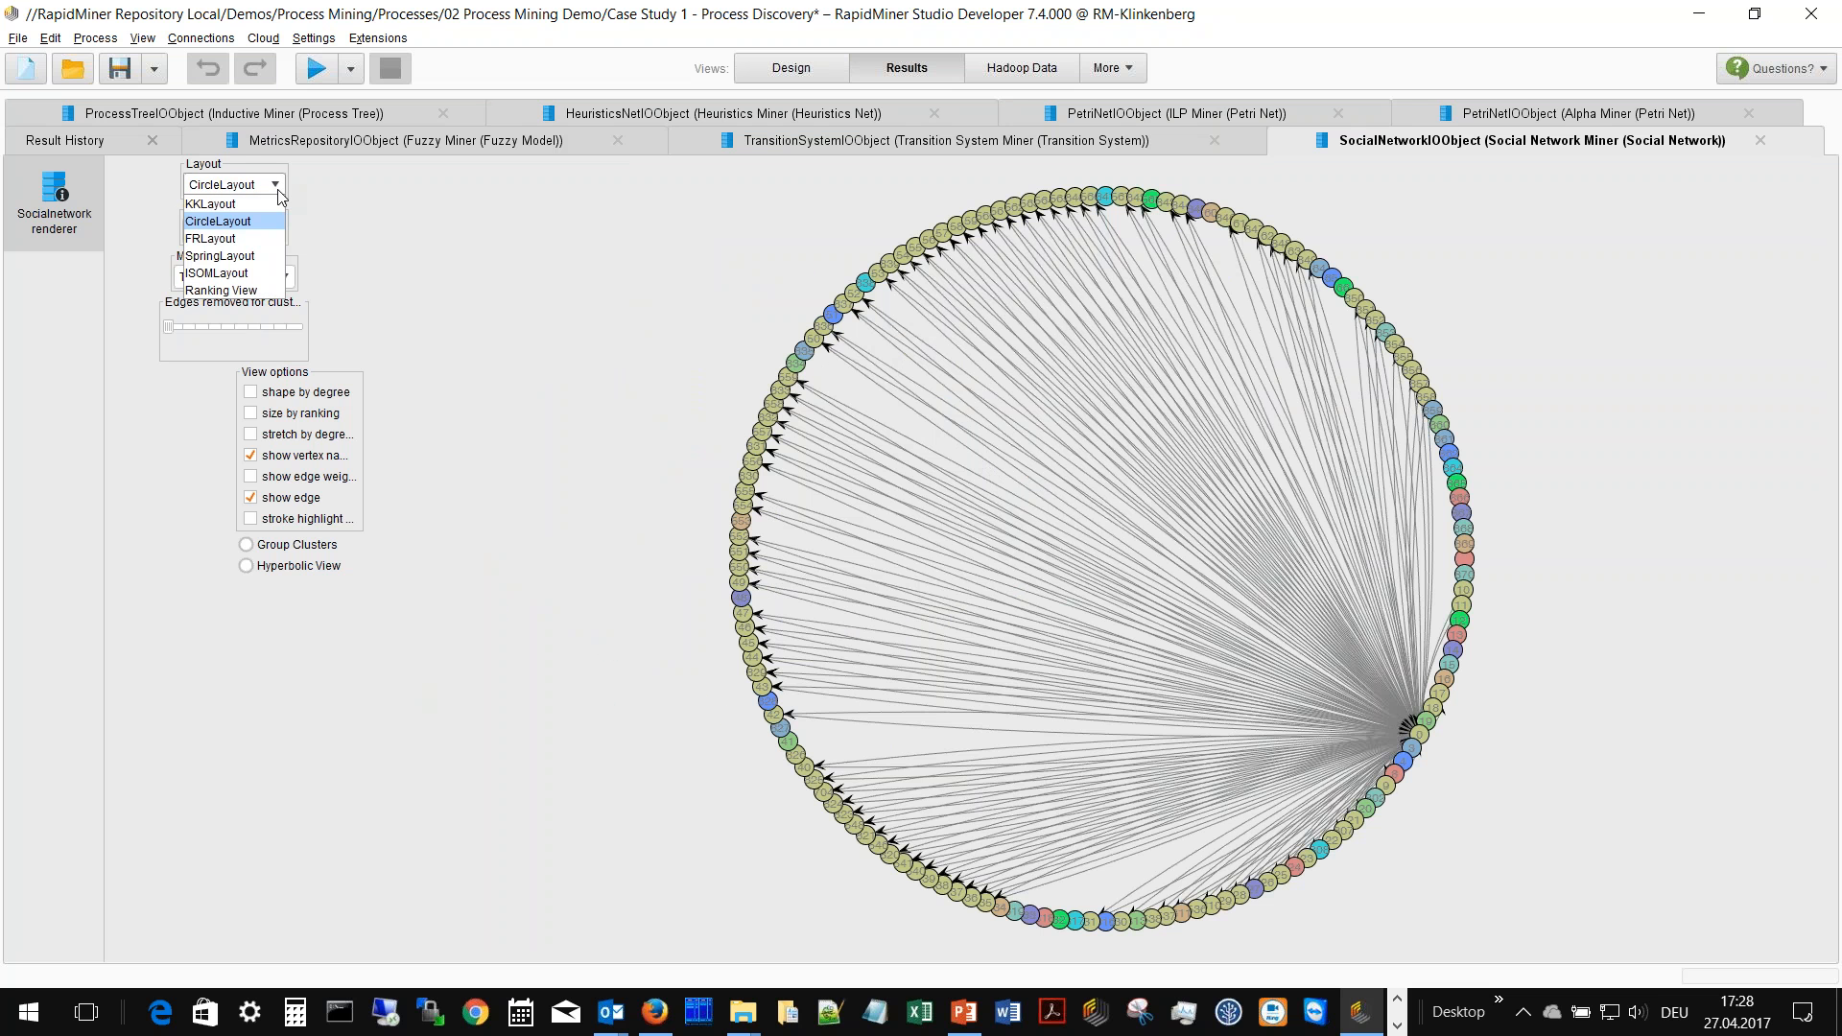
left_click(247, 240)
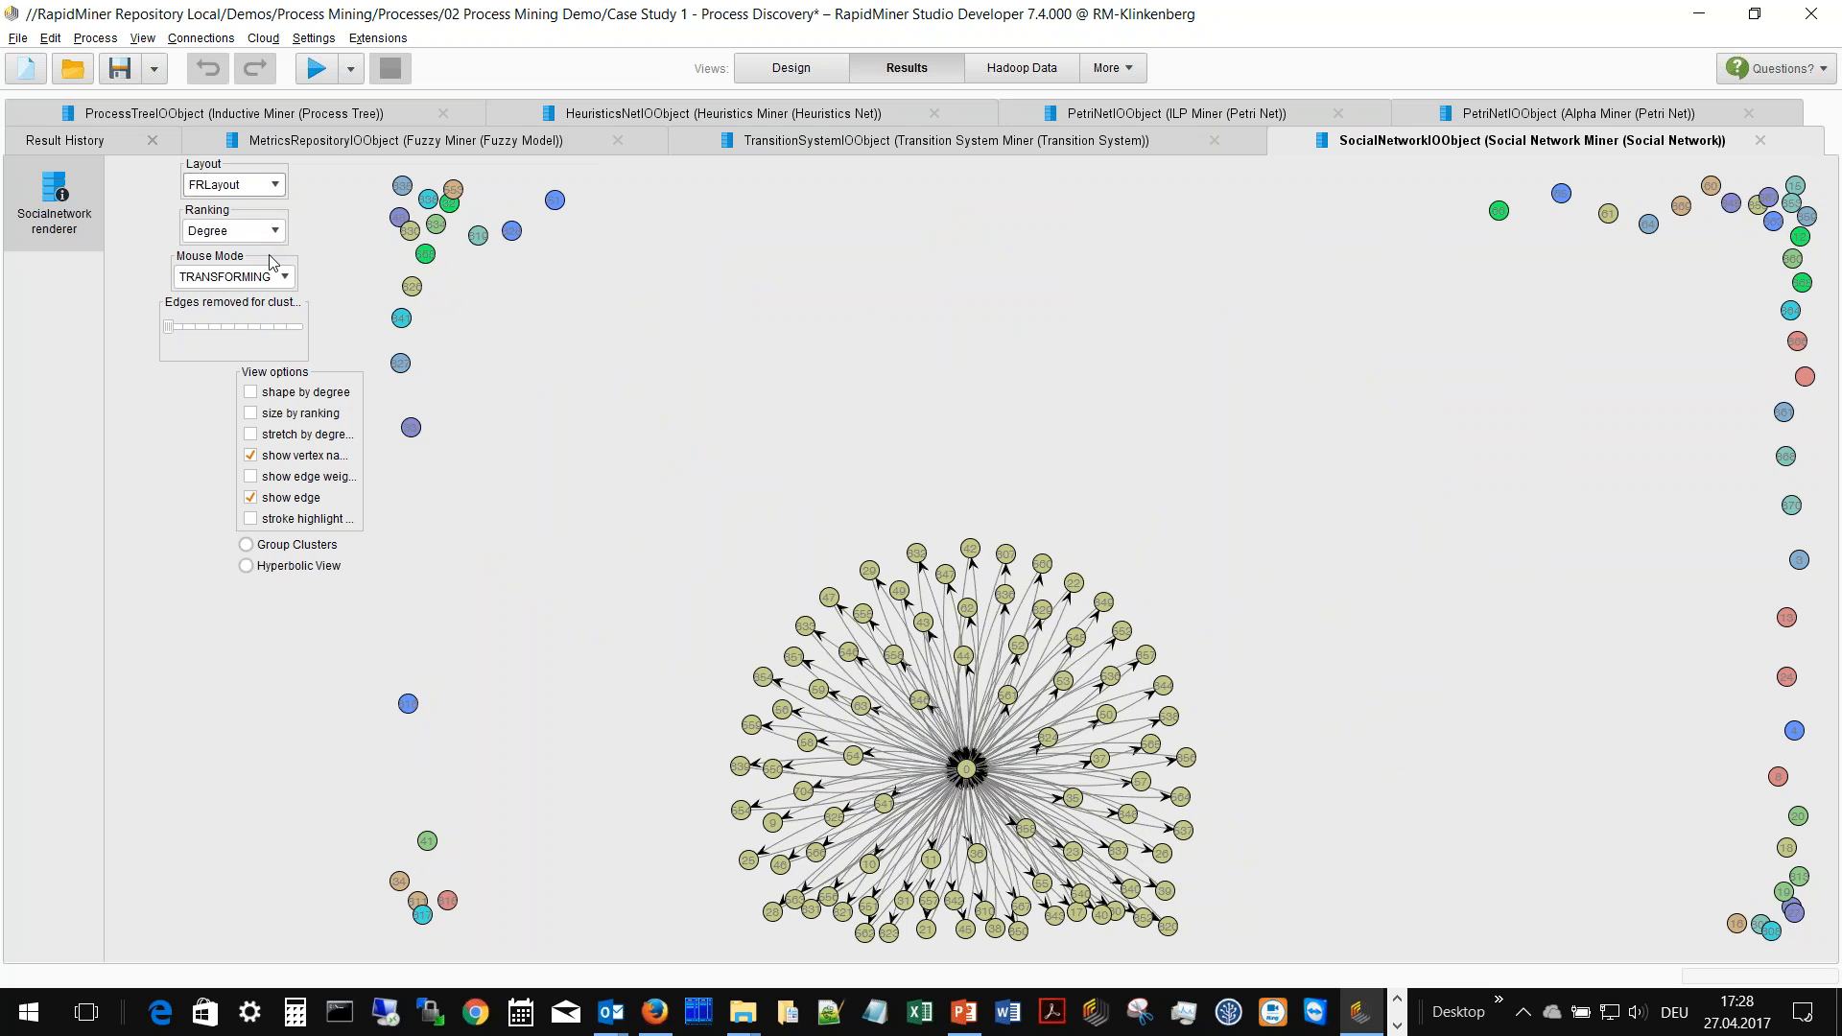
- View the social network in SpringLayout and ISOMLayout, and leave it in Ranking View
left_click(275, 186)
left_click(268, 256)
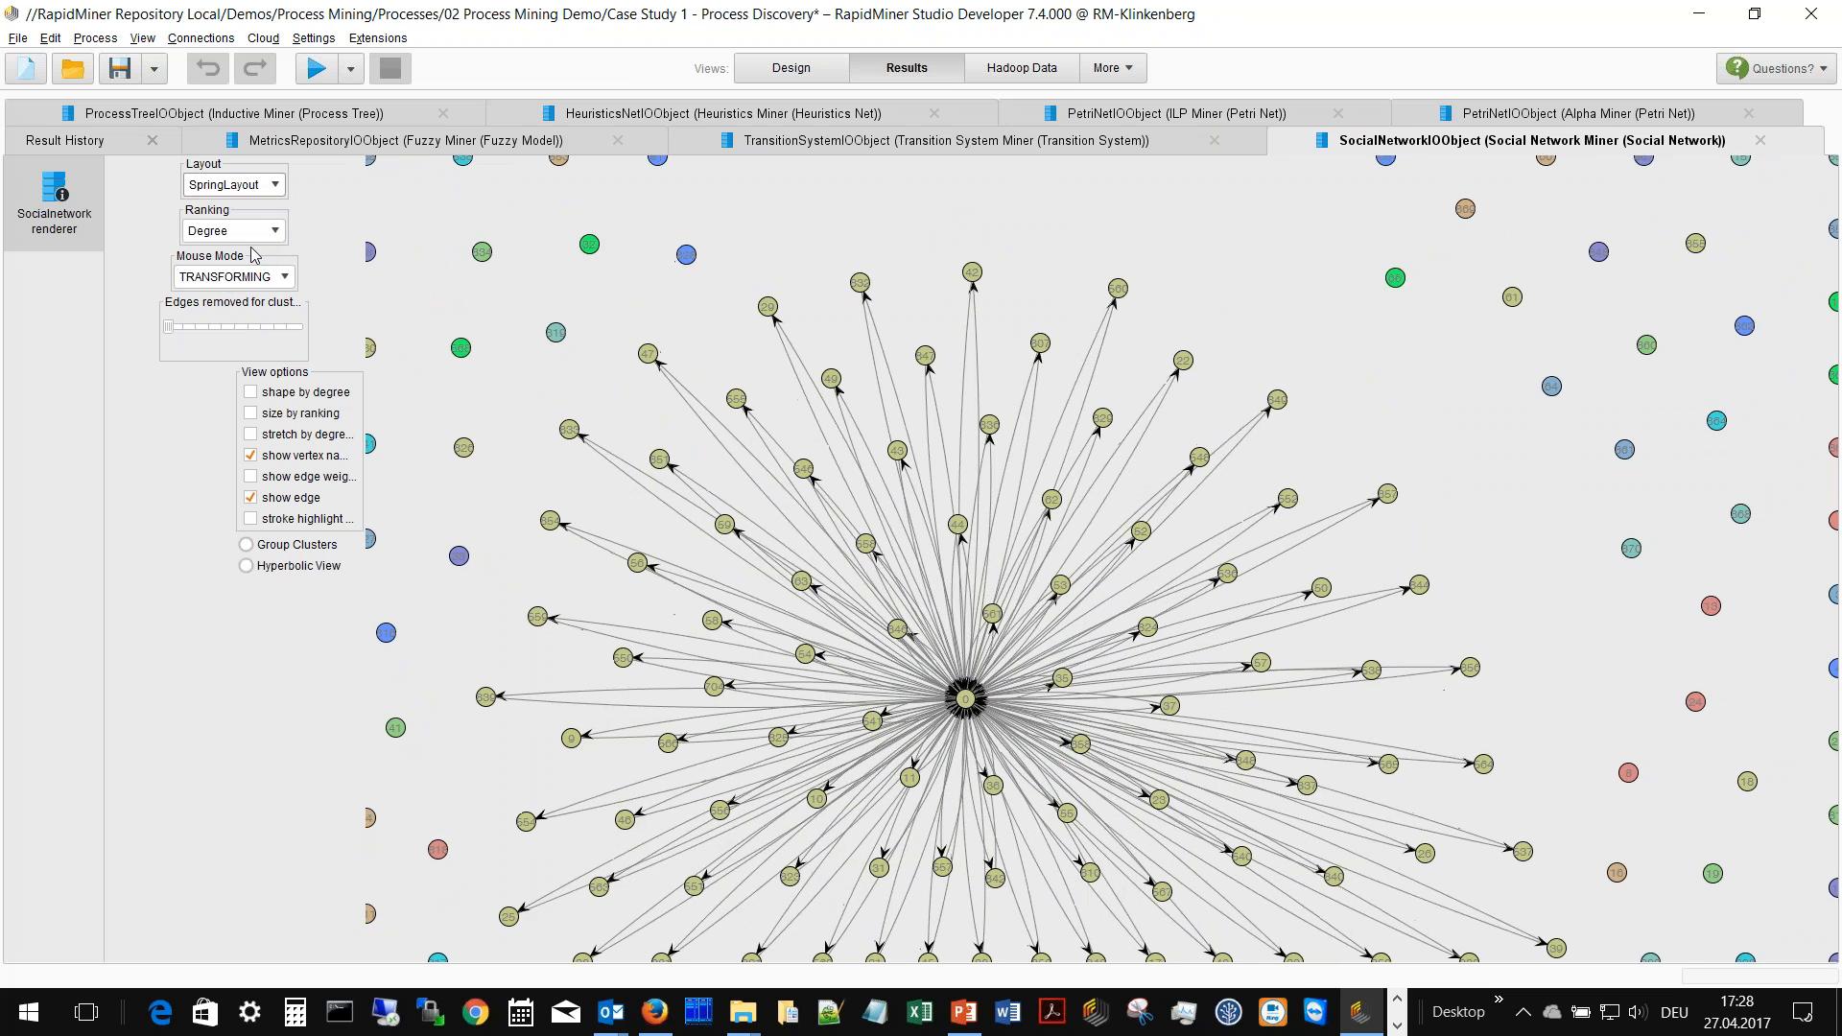
left_click(273, 185)
left_click(270, 274)
left_click(274, 184)
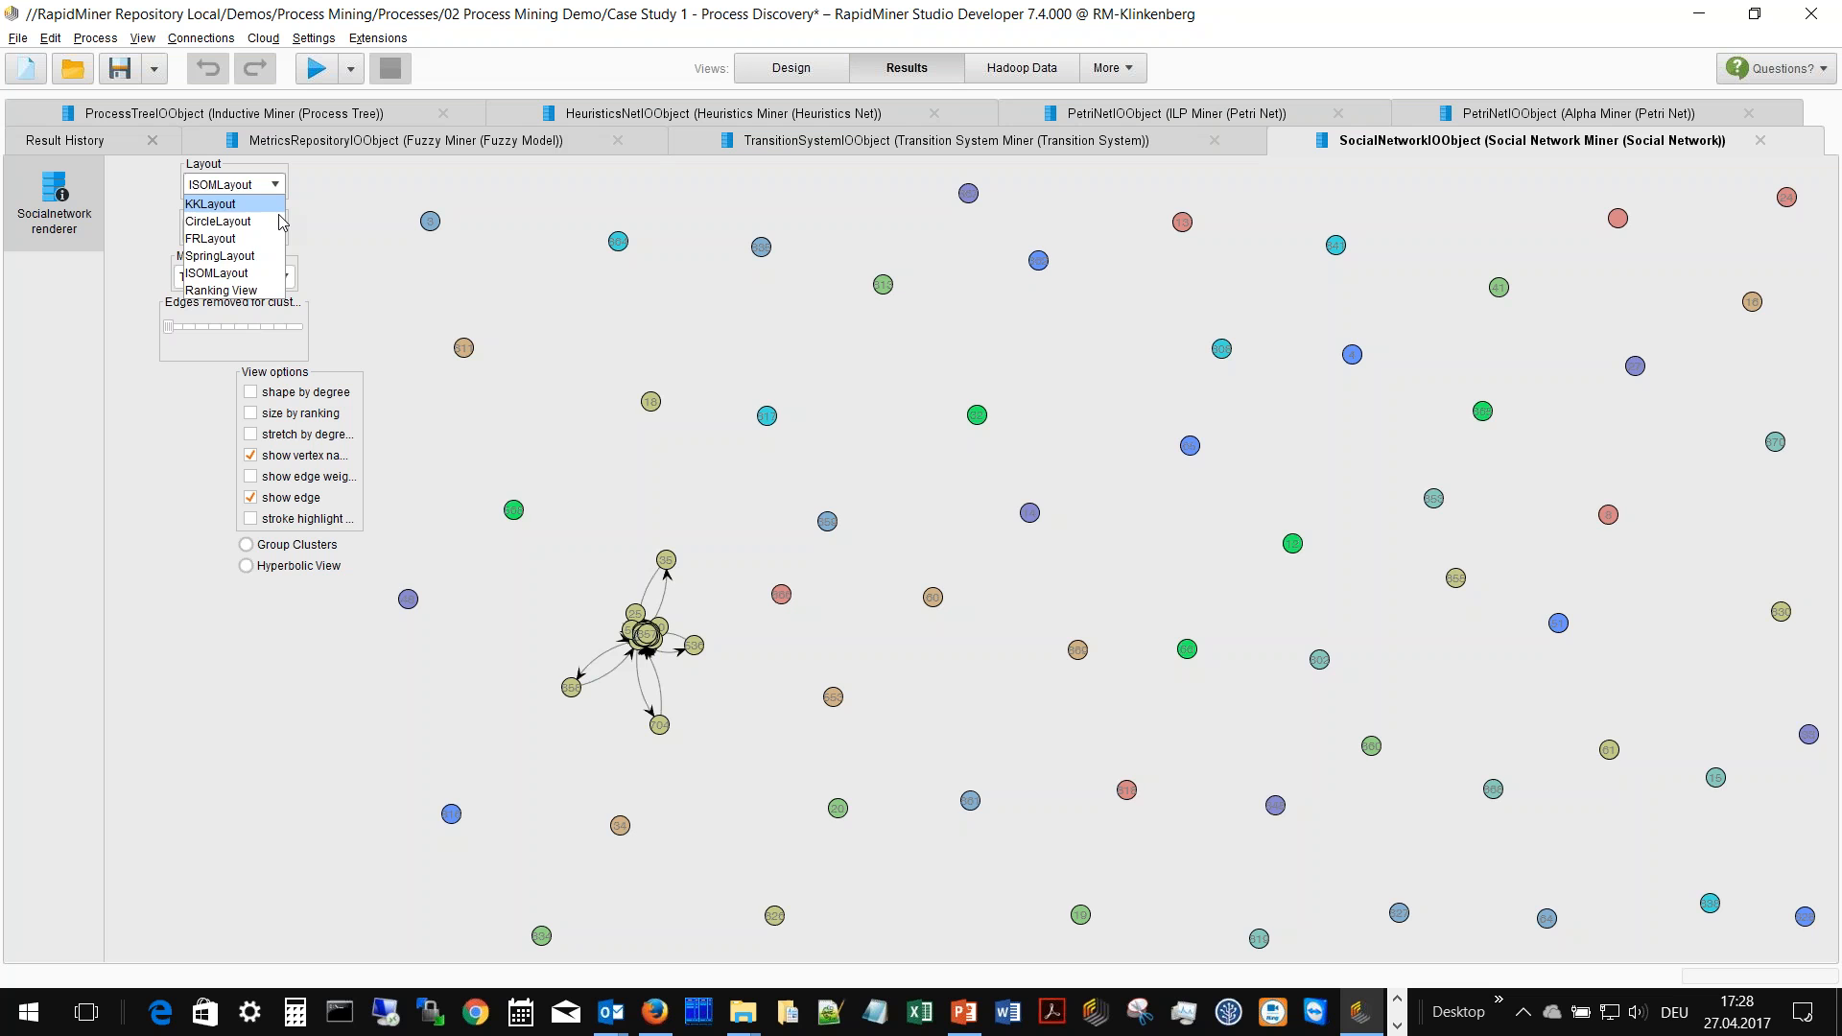
left_click(257, 290)
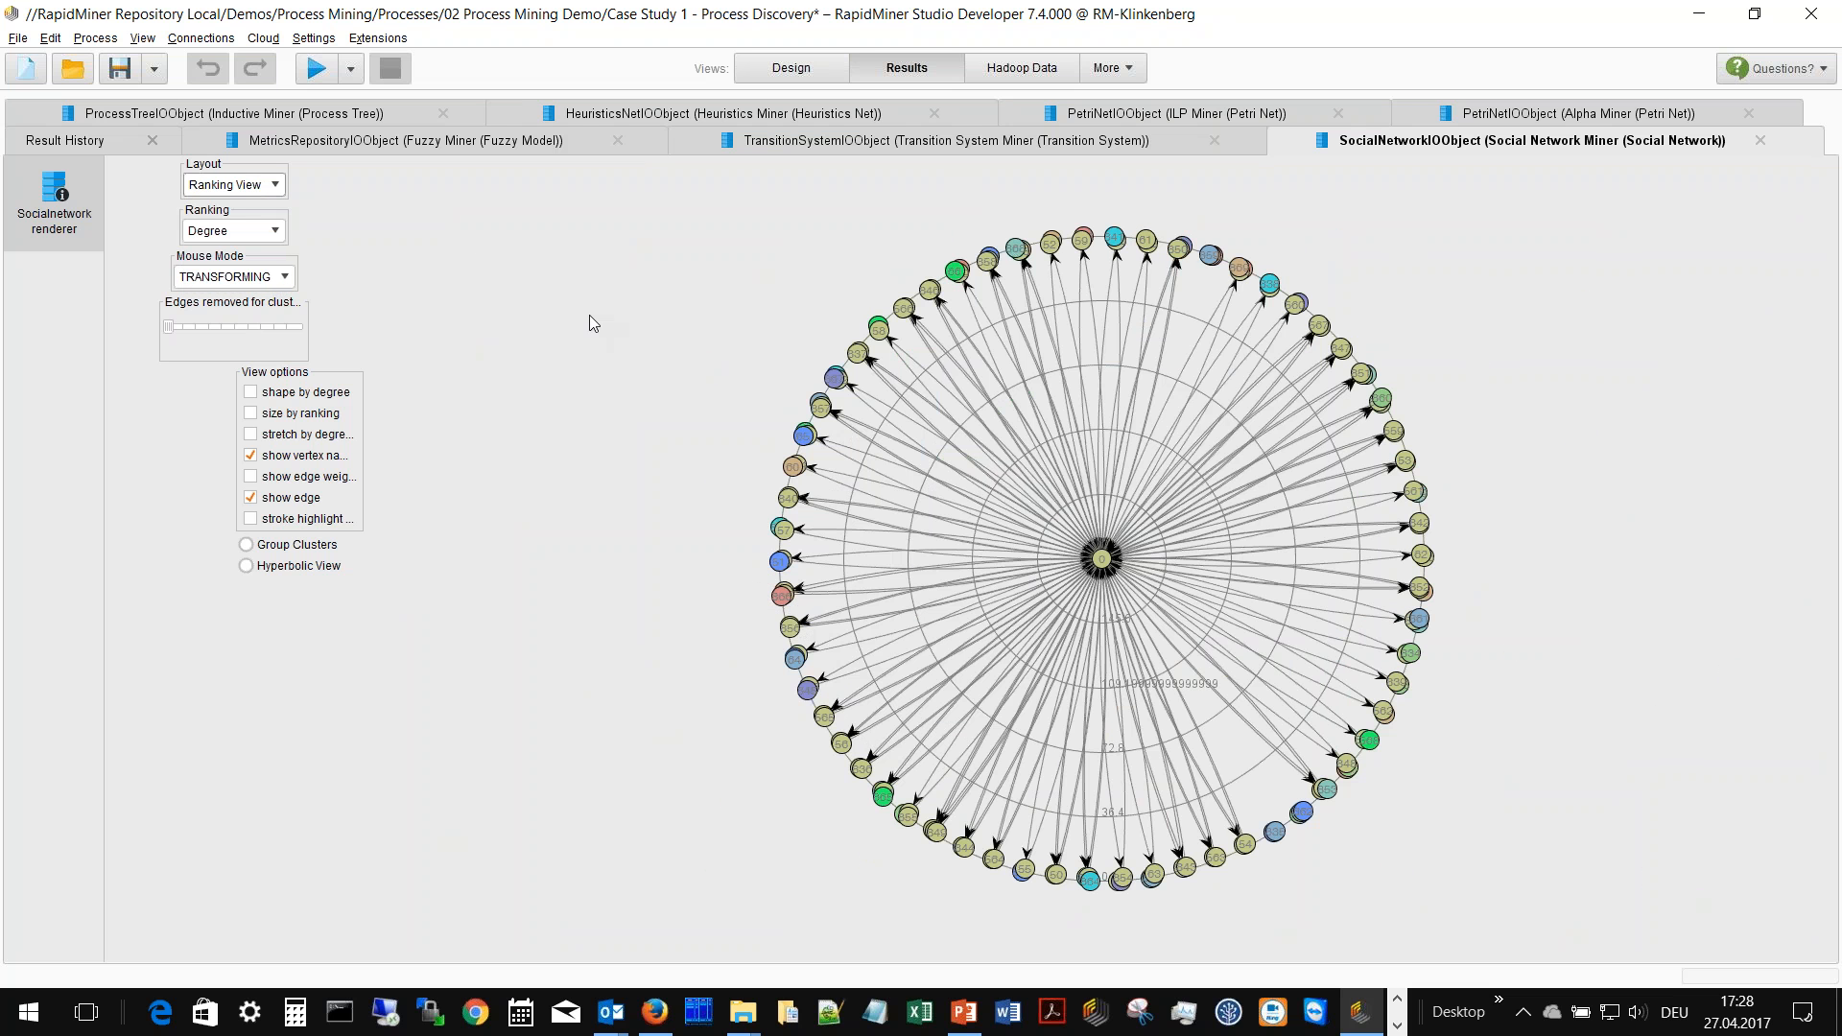
- View the Inductive Miner process tree with the dot renderer, closing both the Social Network Miner and process tree results
left_click(1760, 140)
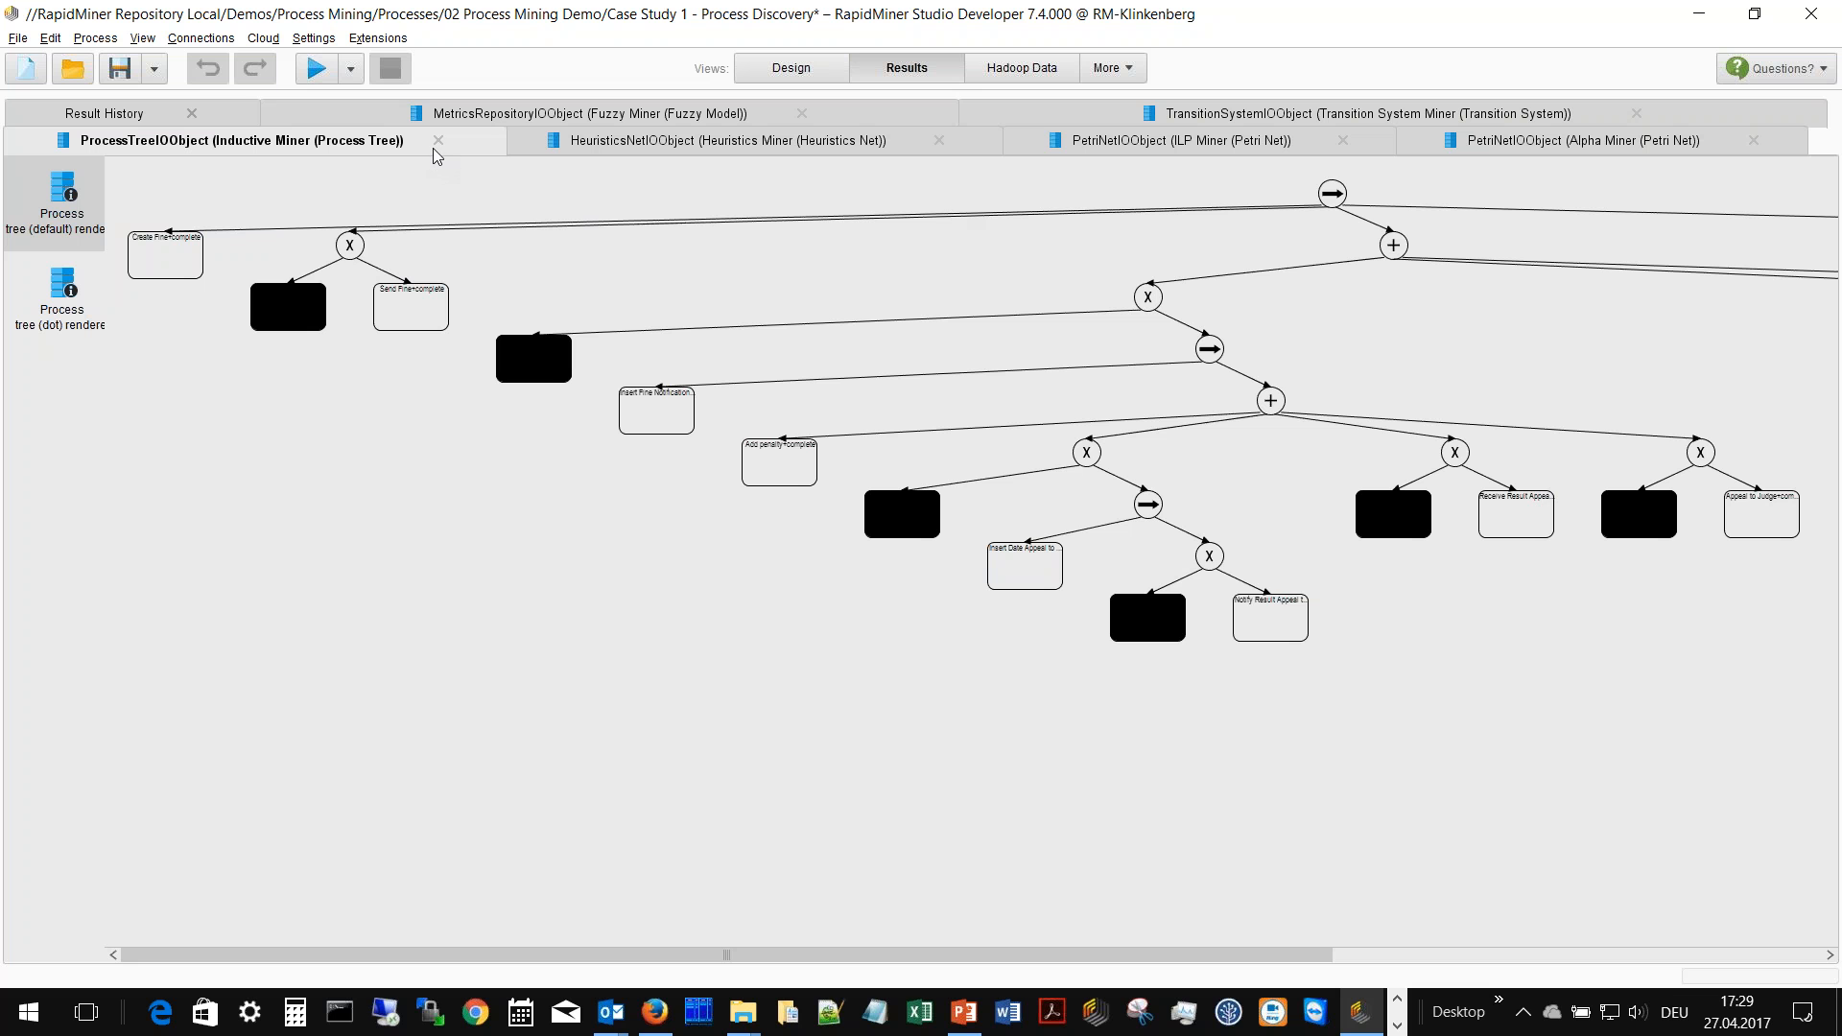
left_click(85, 305)
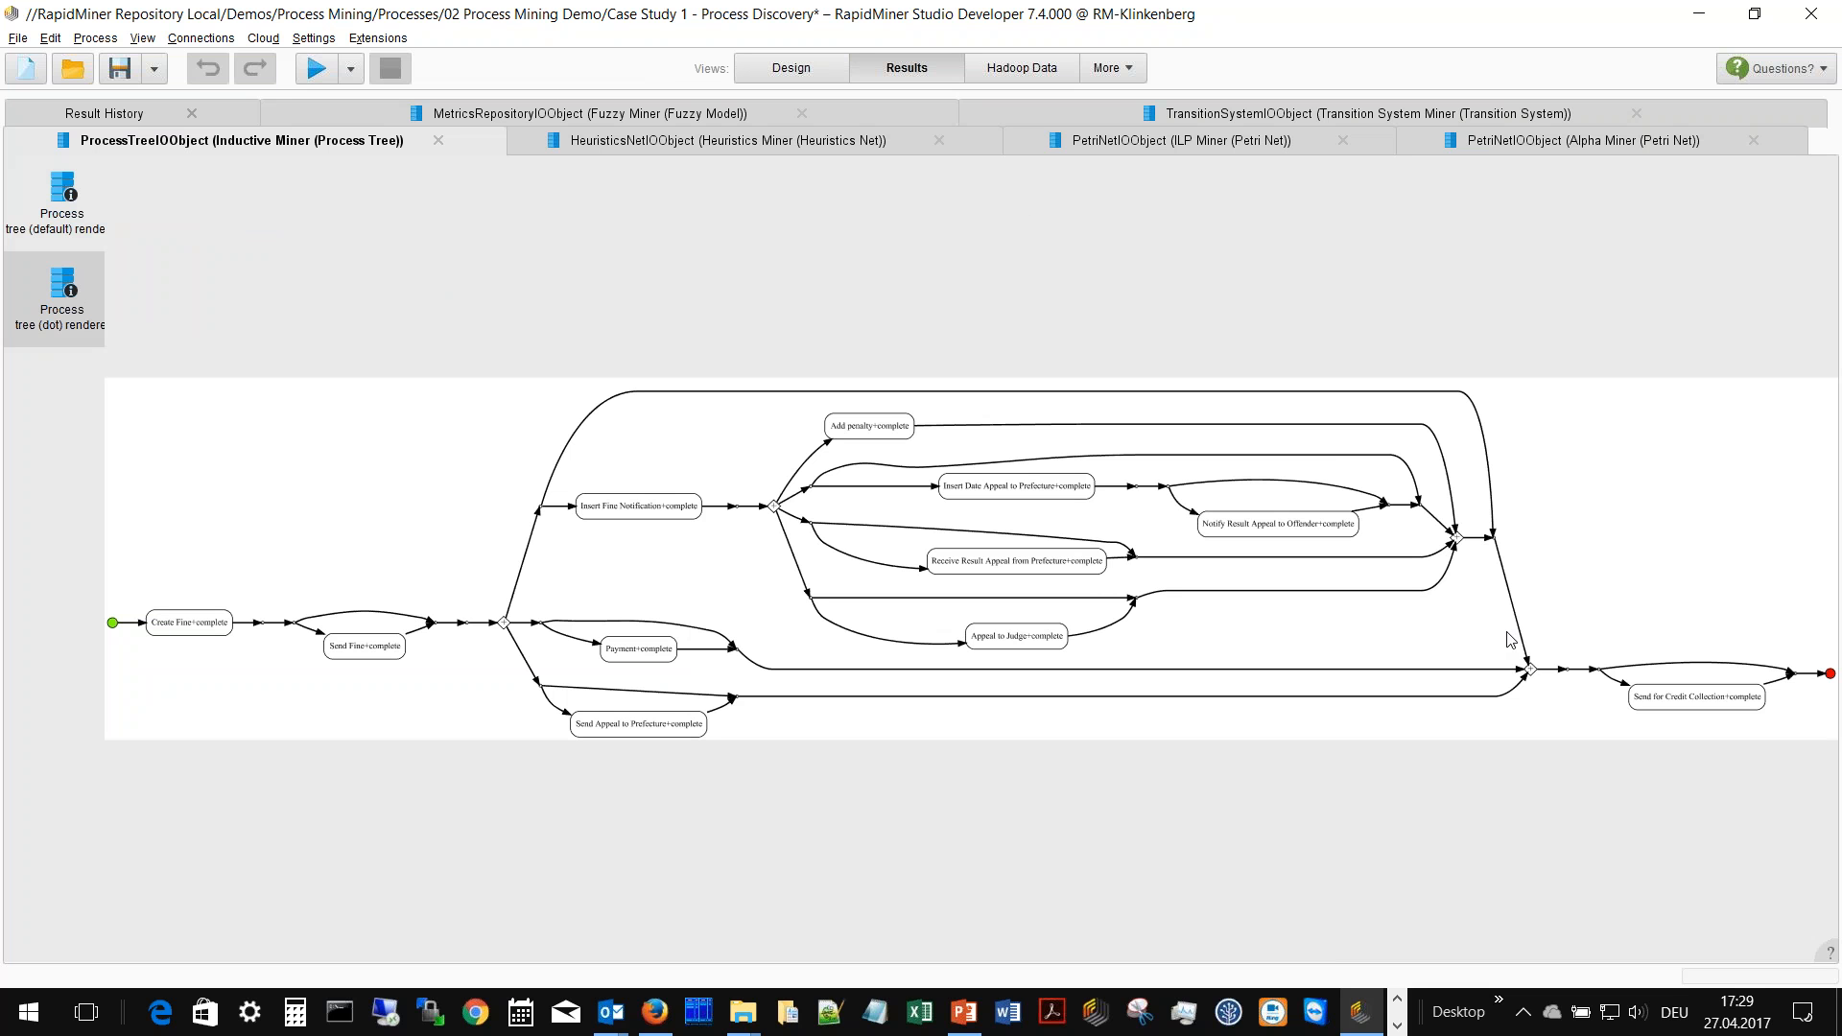
left_click(440, 141)
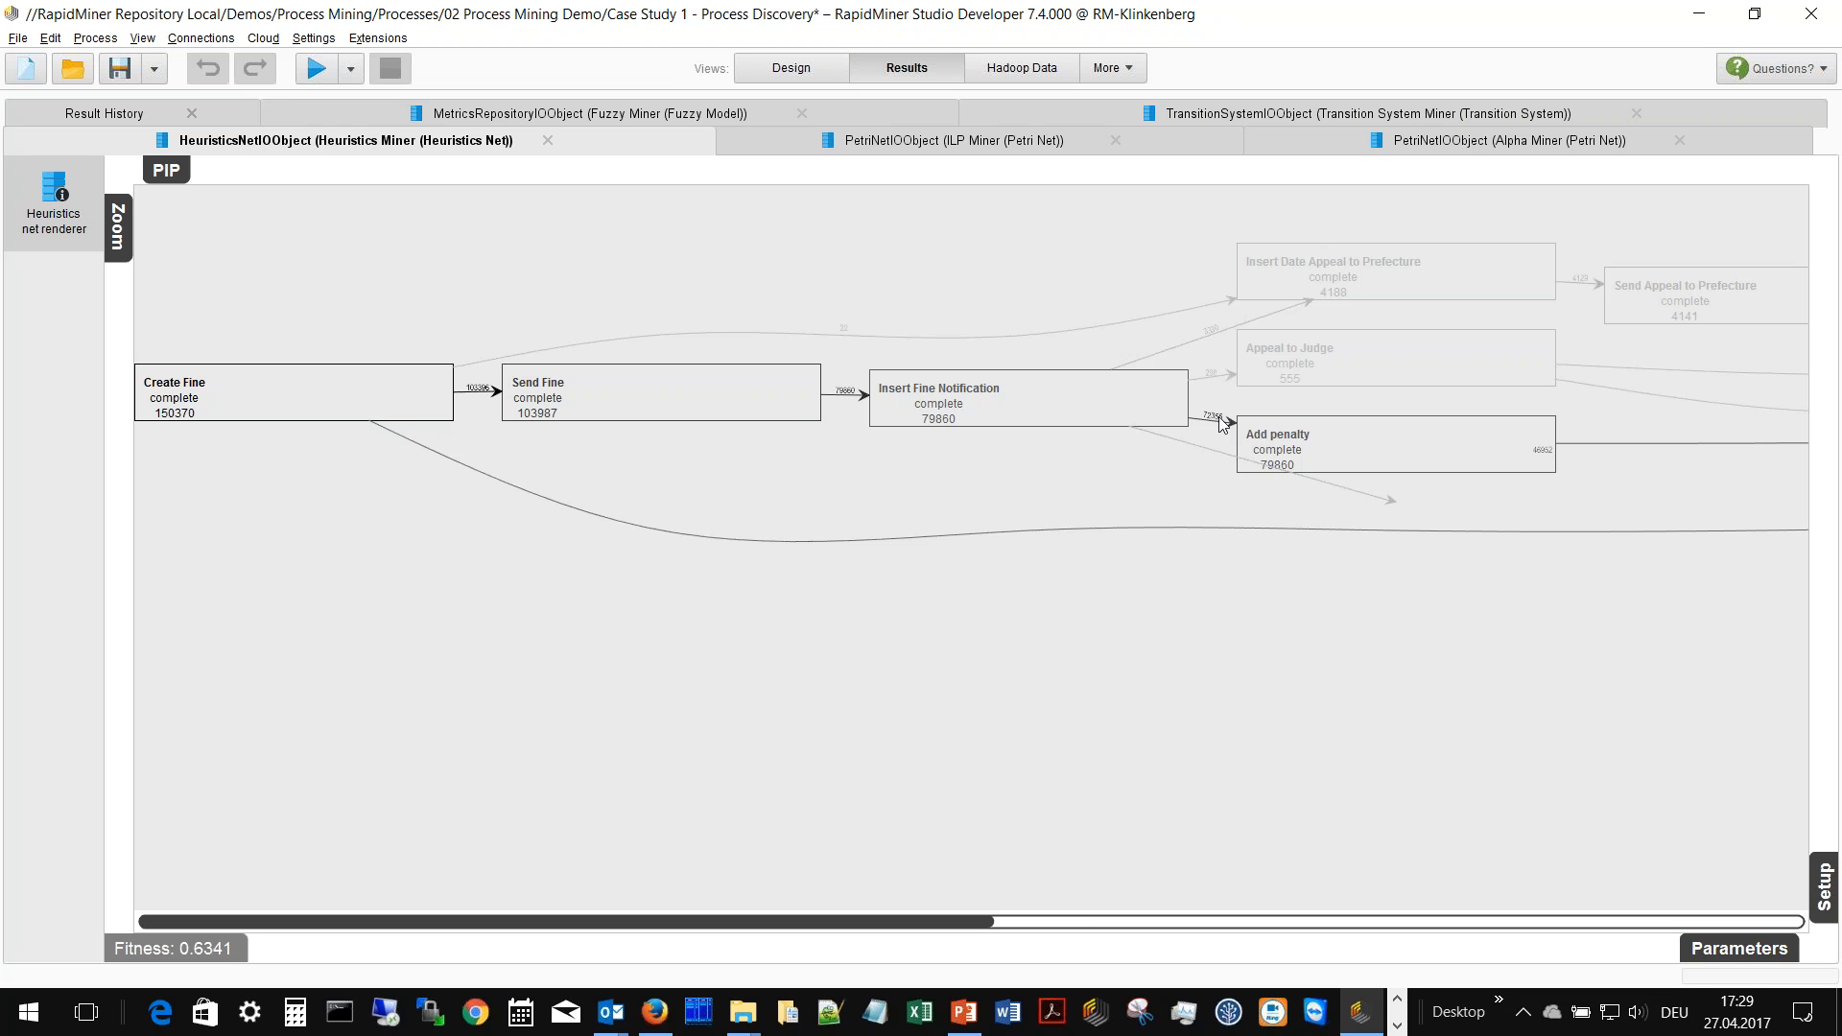
- Enlarge the Heuristics Miner net, examine the transitions into Add penalty, Appeal to Judge and Insert Date Appeal to Prefecture, and close the result
mouse_move(113, 238)
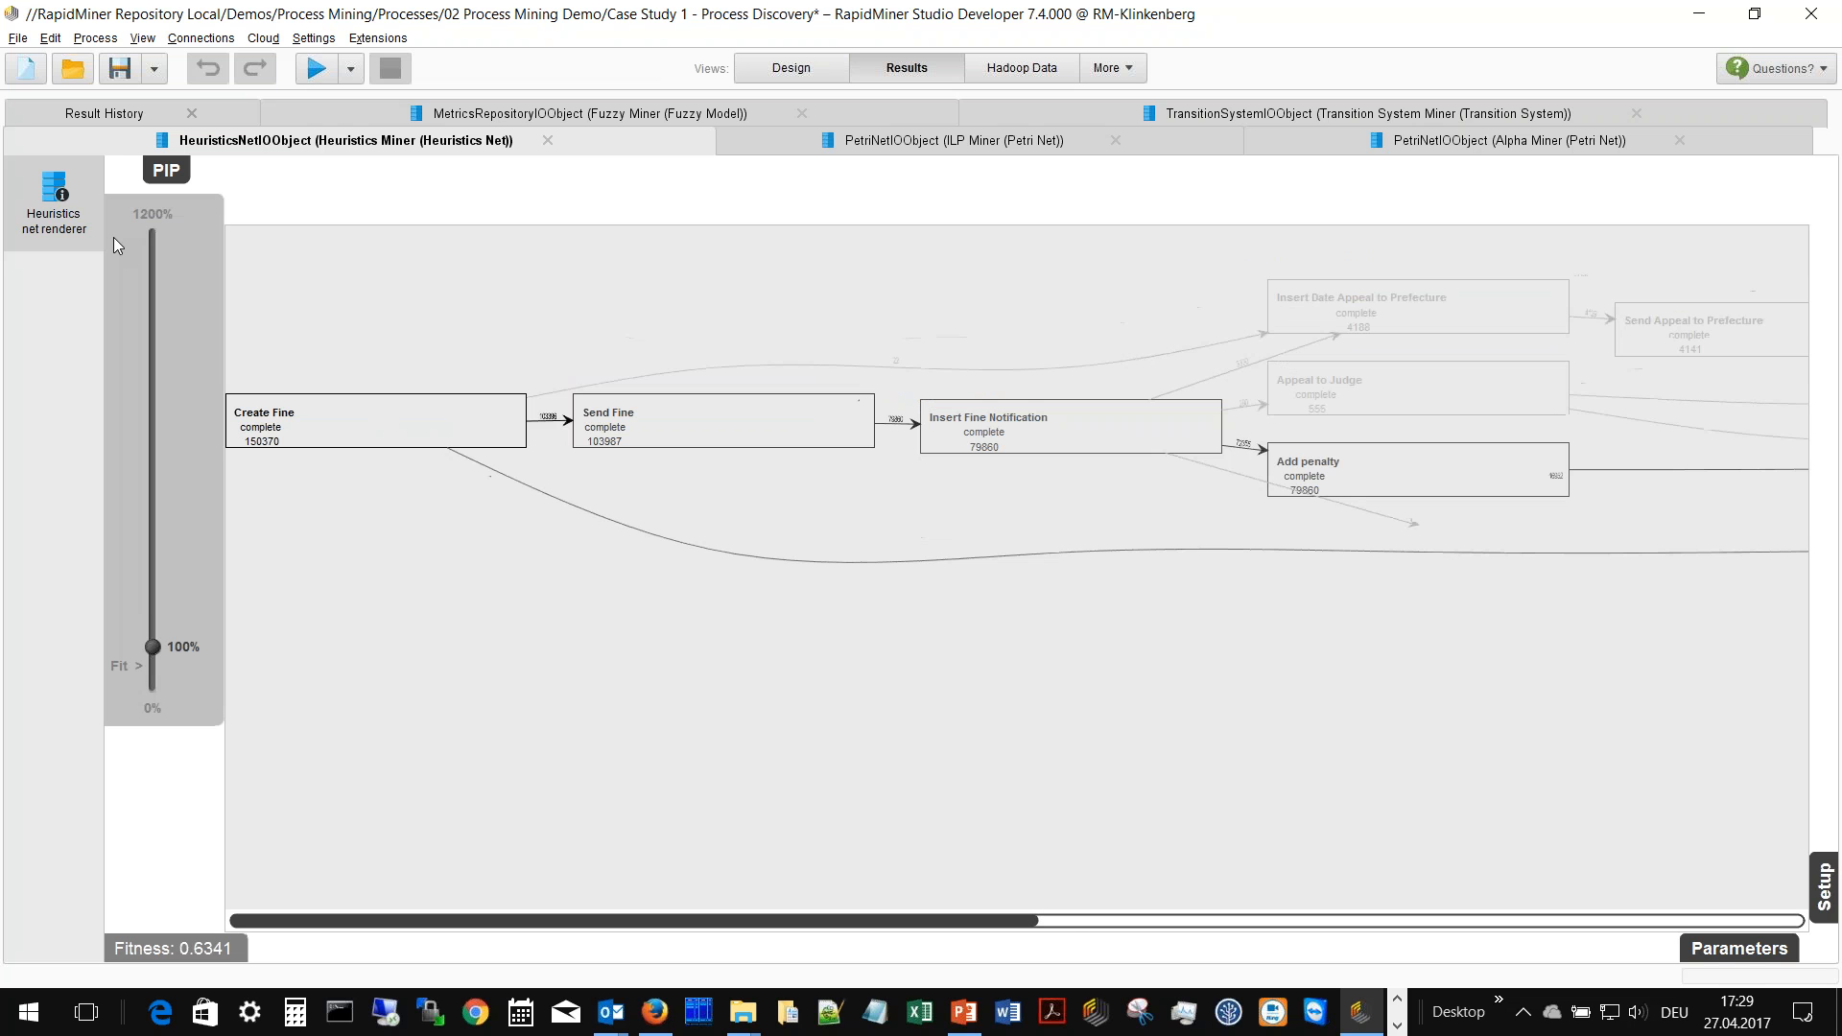
left_click_drag(156, 649, 158, 533)
left_click_drag(549, 919, 652, 886)
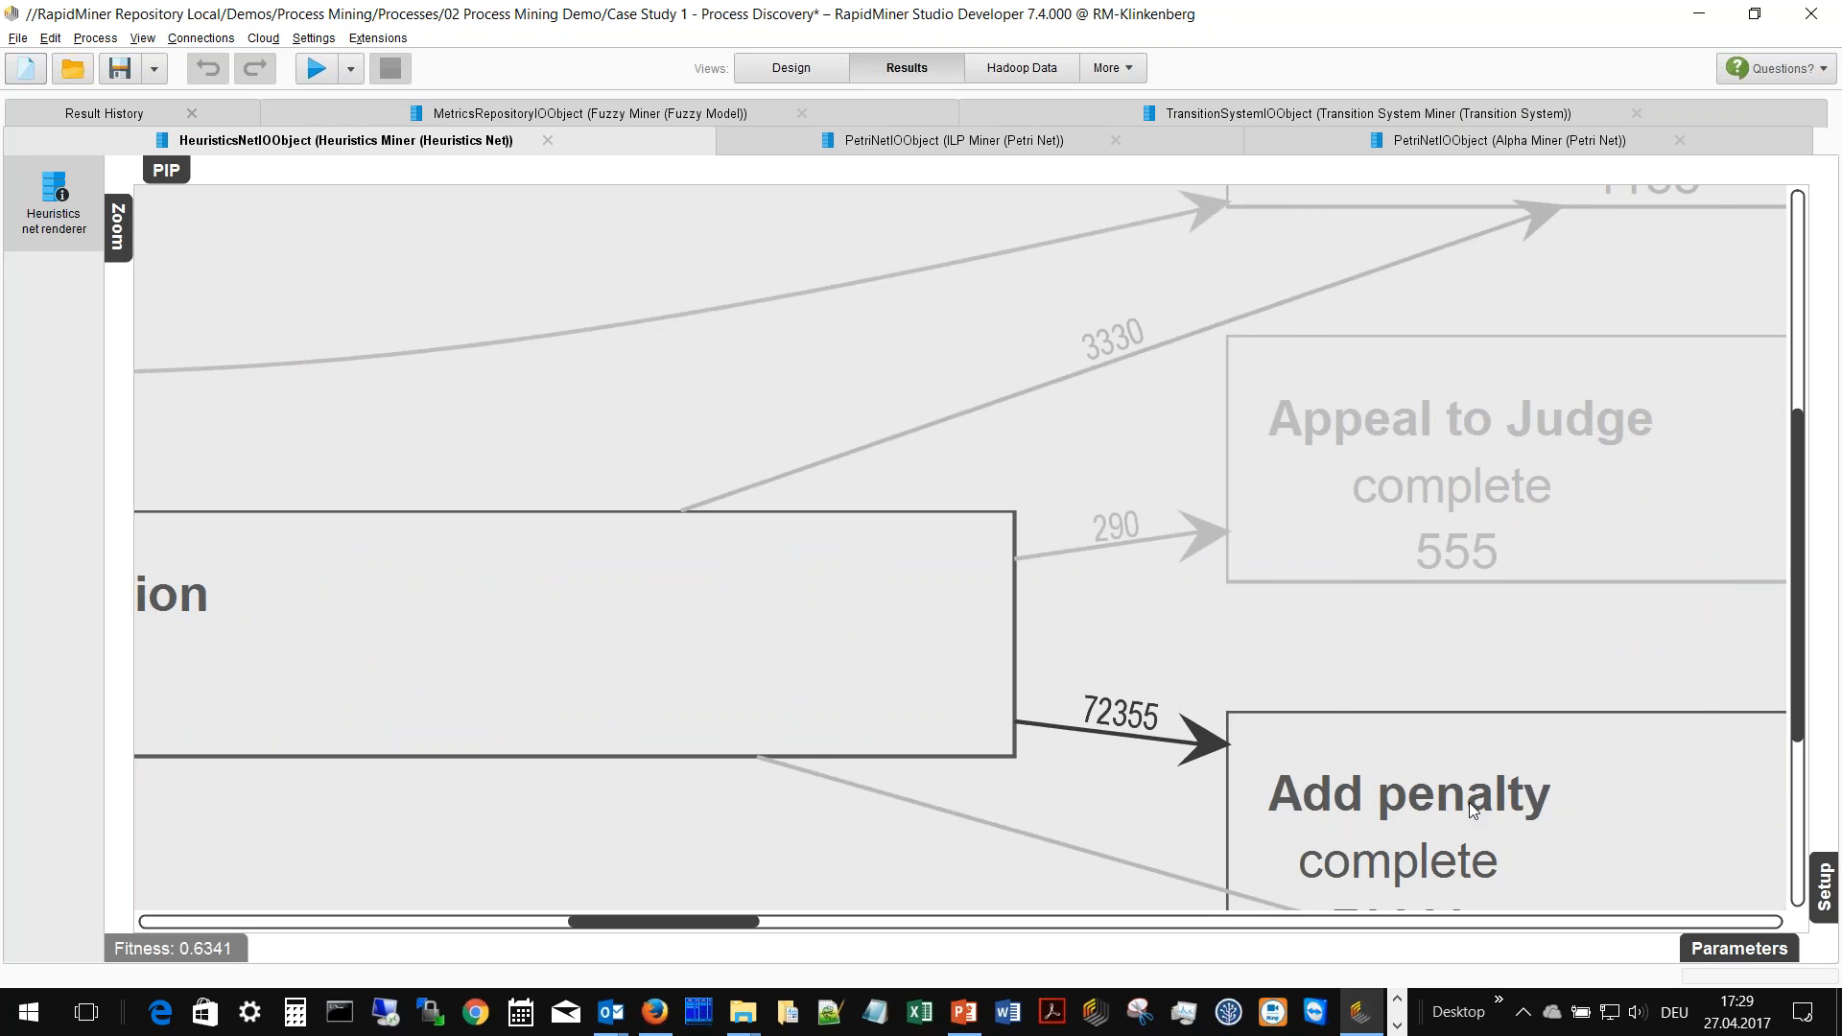
mouse_move(1476, 809)
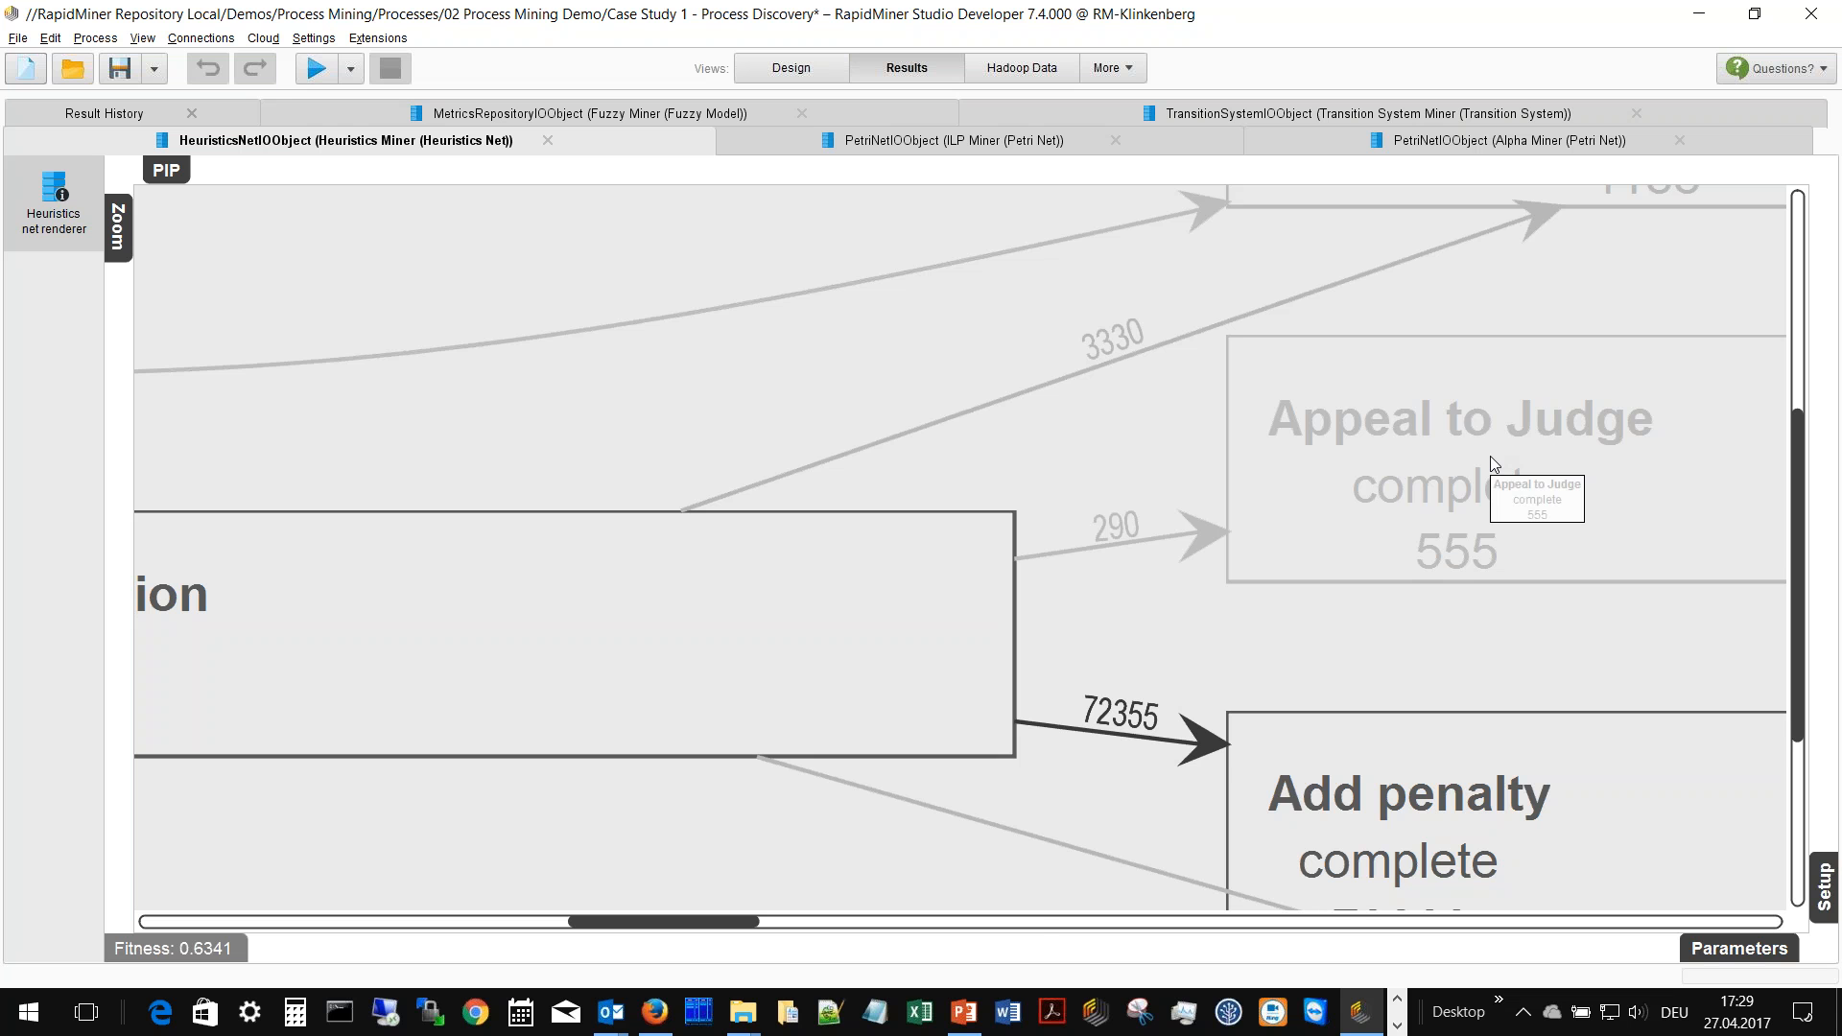
left_click_drag(1792, 625, 1785, 545)
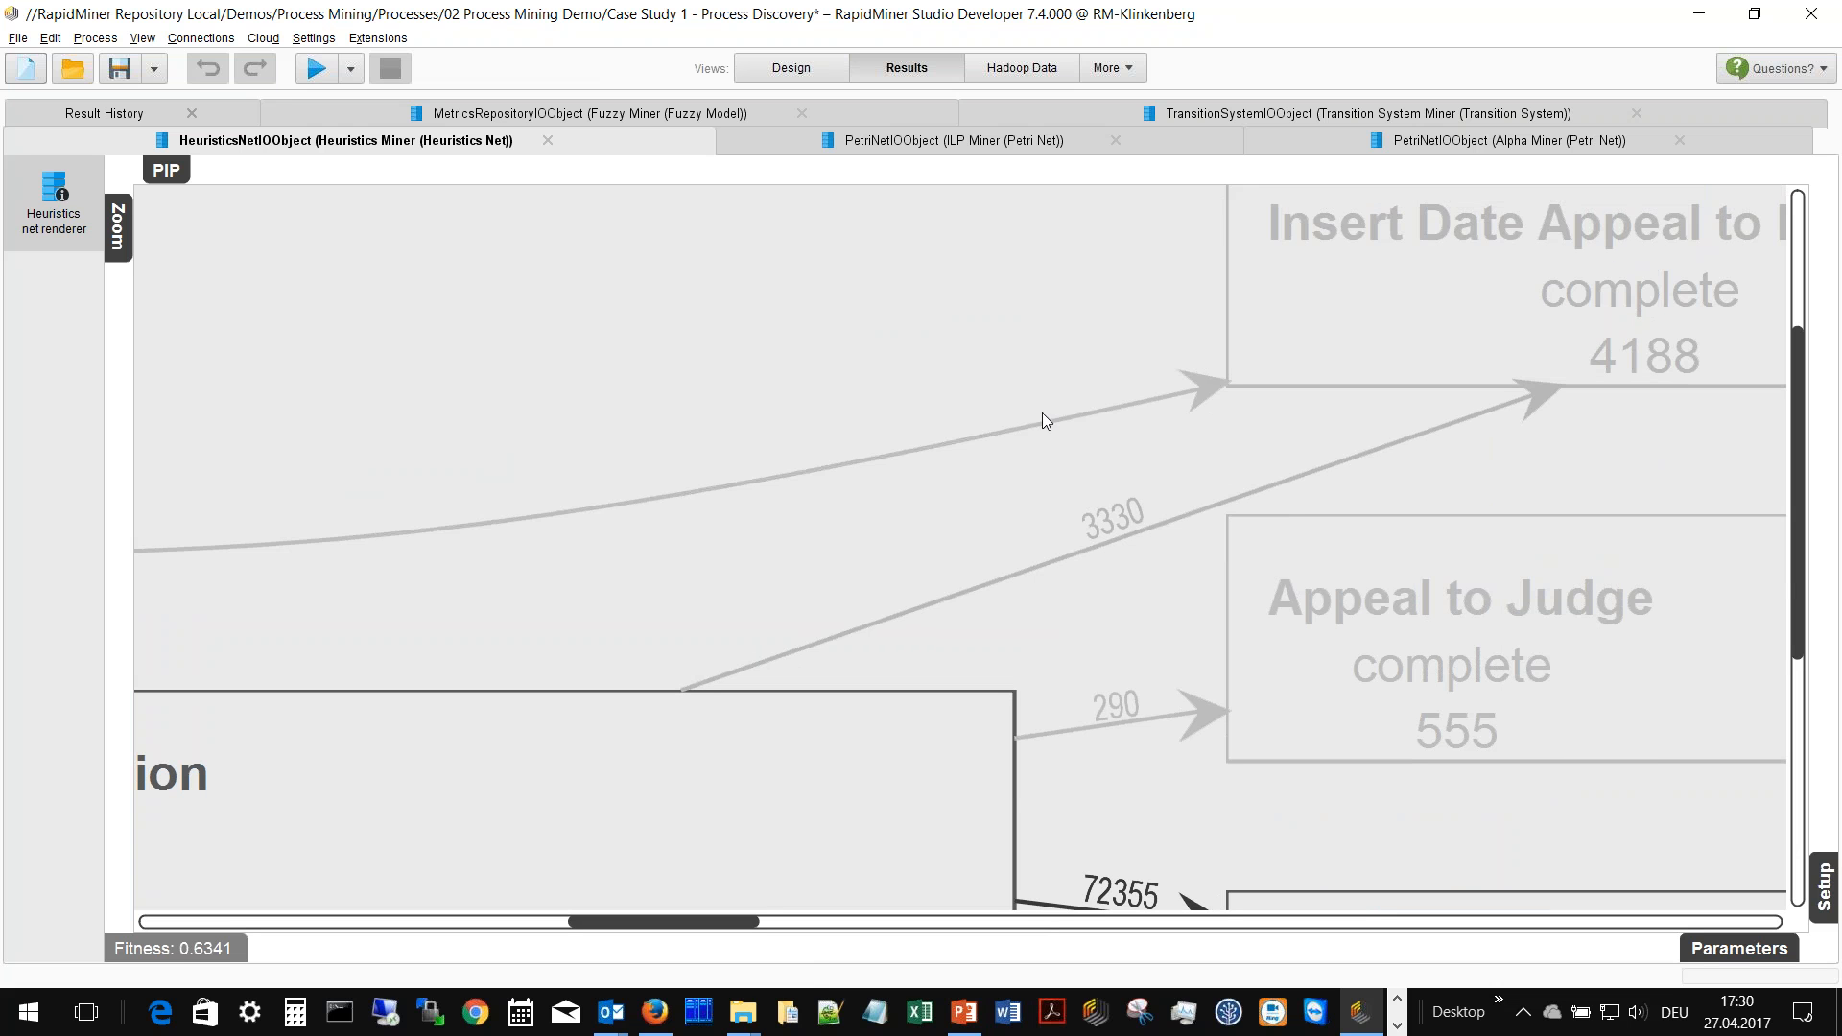
left_click(548, 142)
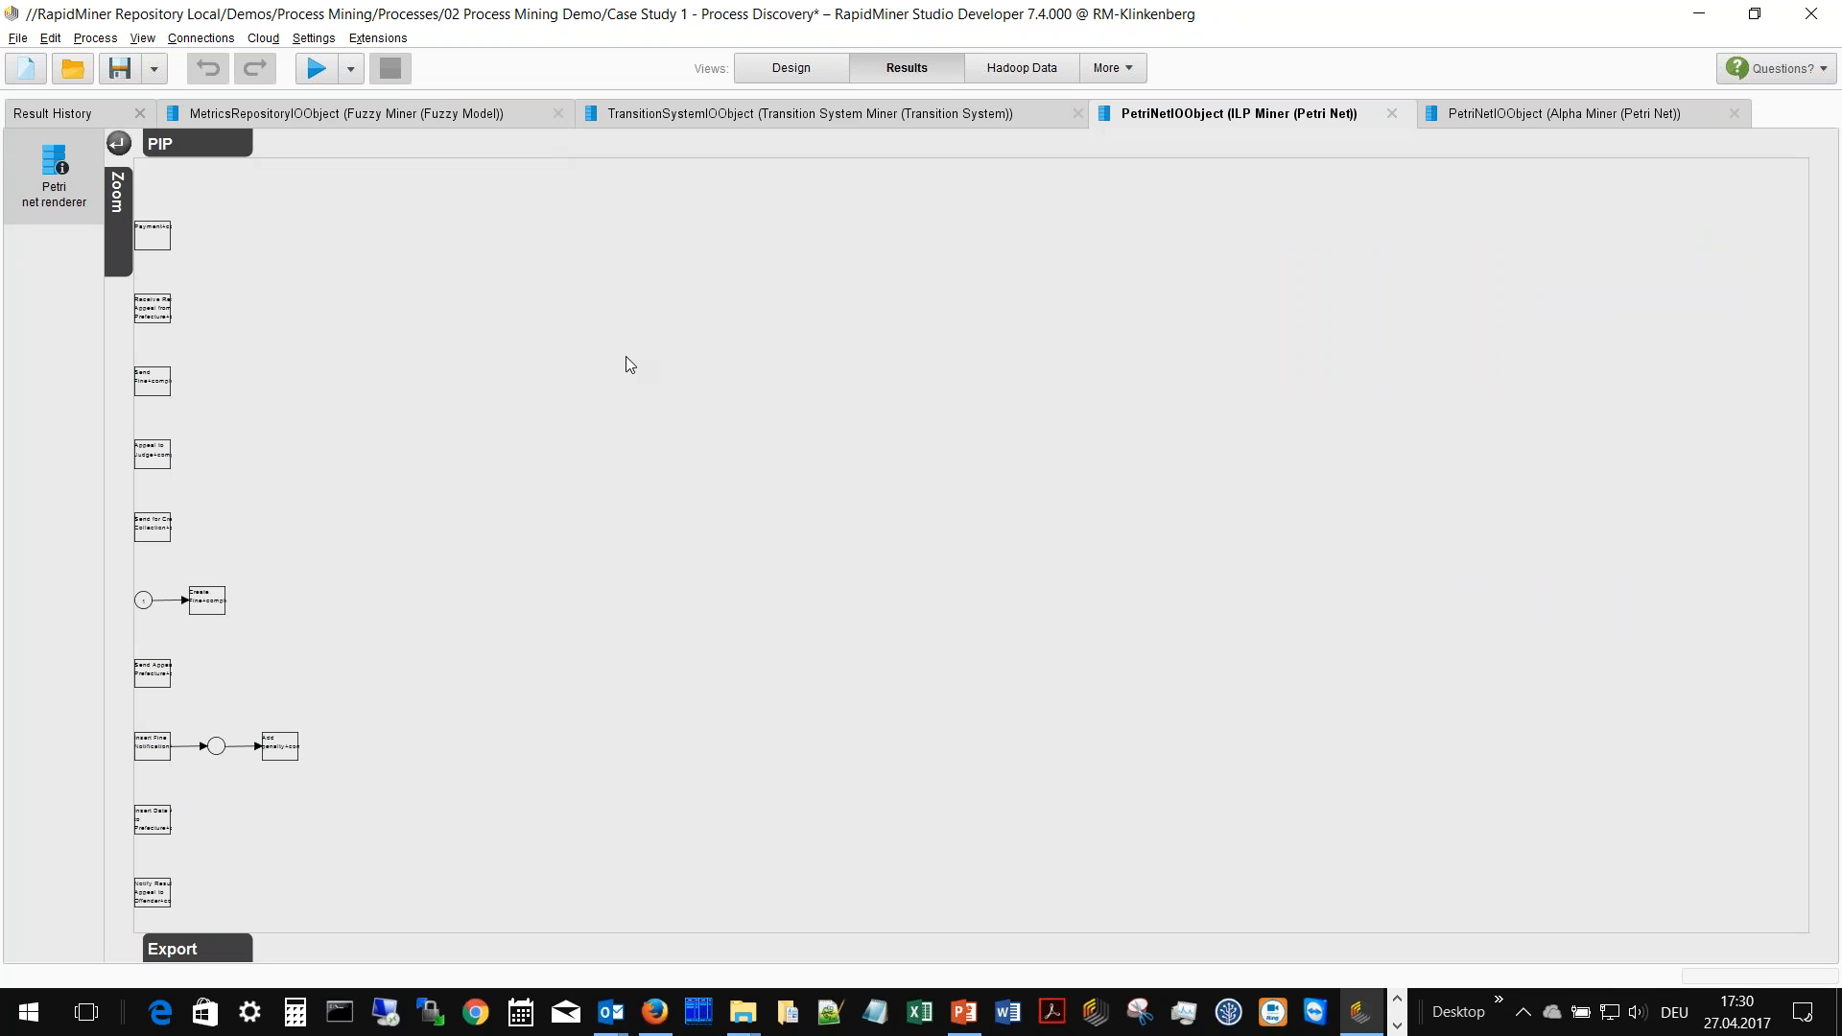
- Enlarge the ILP Miner Petri net to read its activities, and close that result
mouse_move(129, 211)
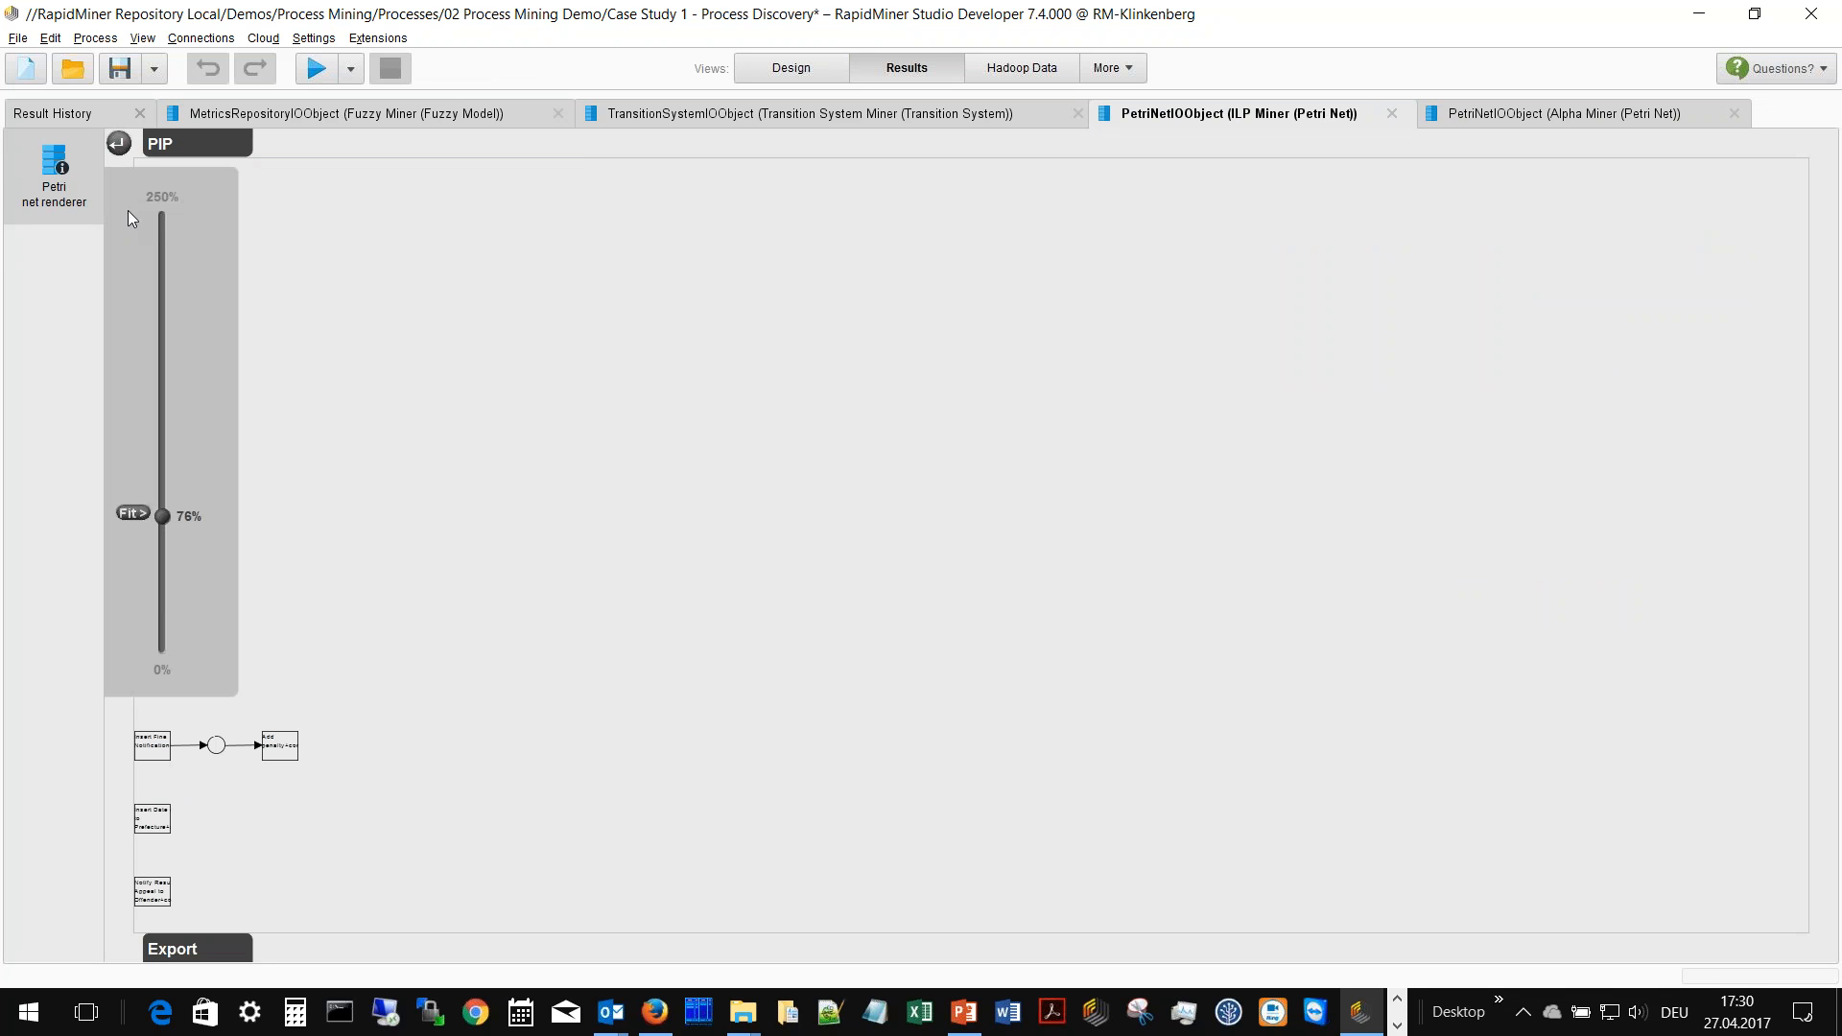
left_click_drag(161, 531, 124, 257)
scroll(683, 490, "down", 3)
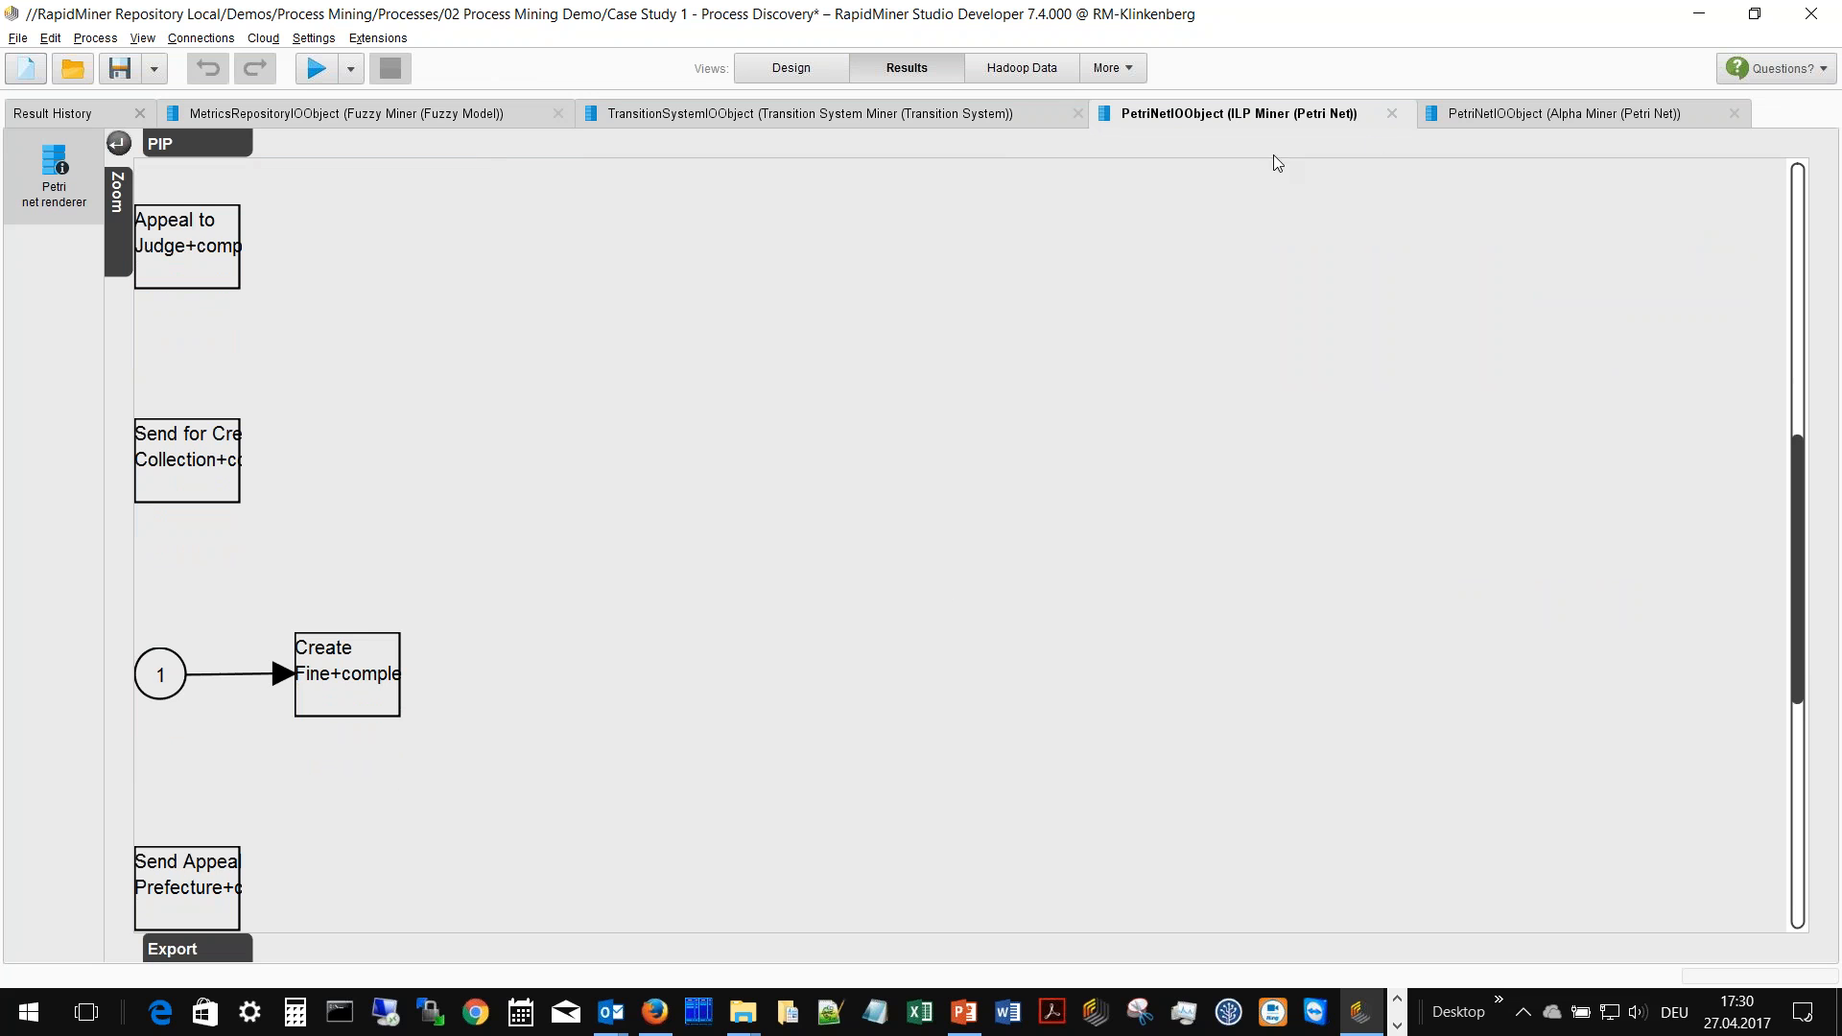
left_click(1391, 114)
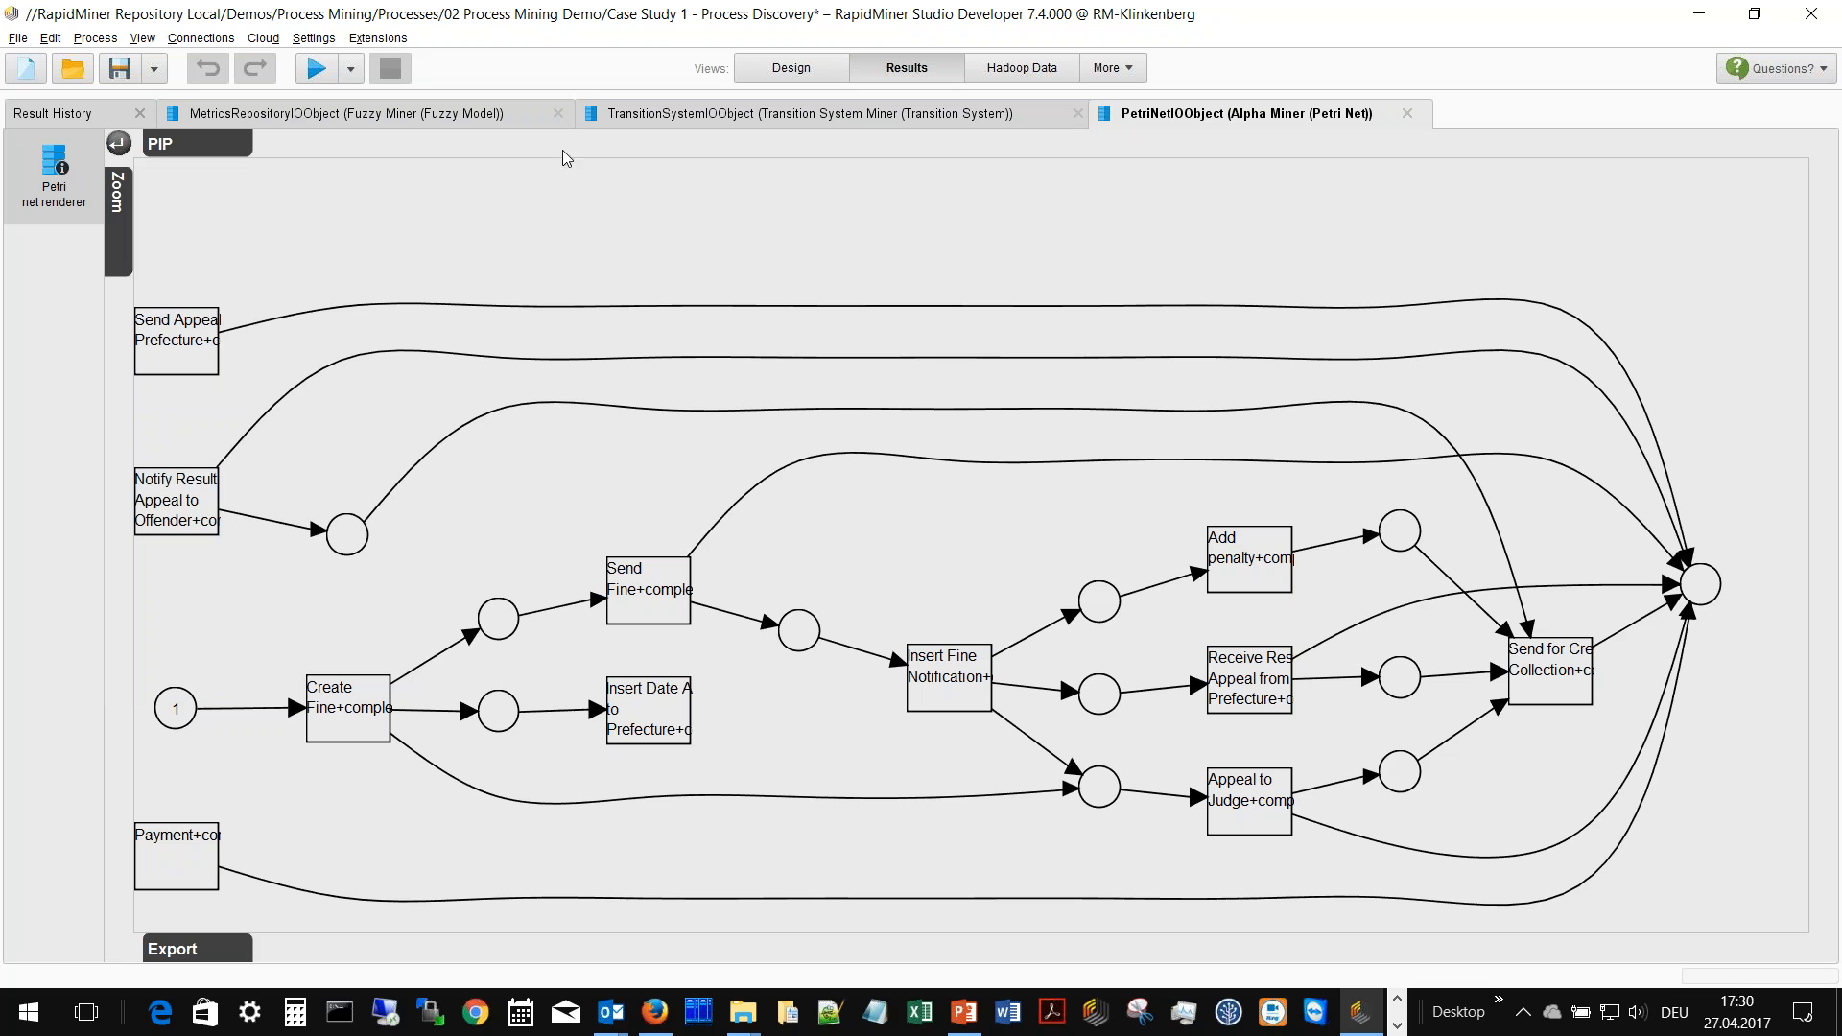
- Close the Alpha Miner, Transition System Miner and Fuzzy Miner results
left_click(1408, 115)
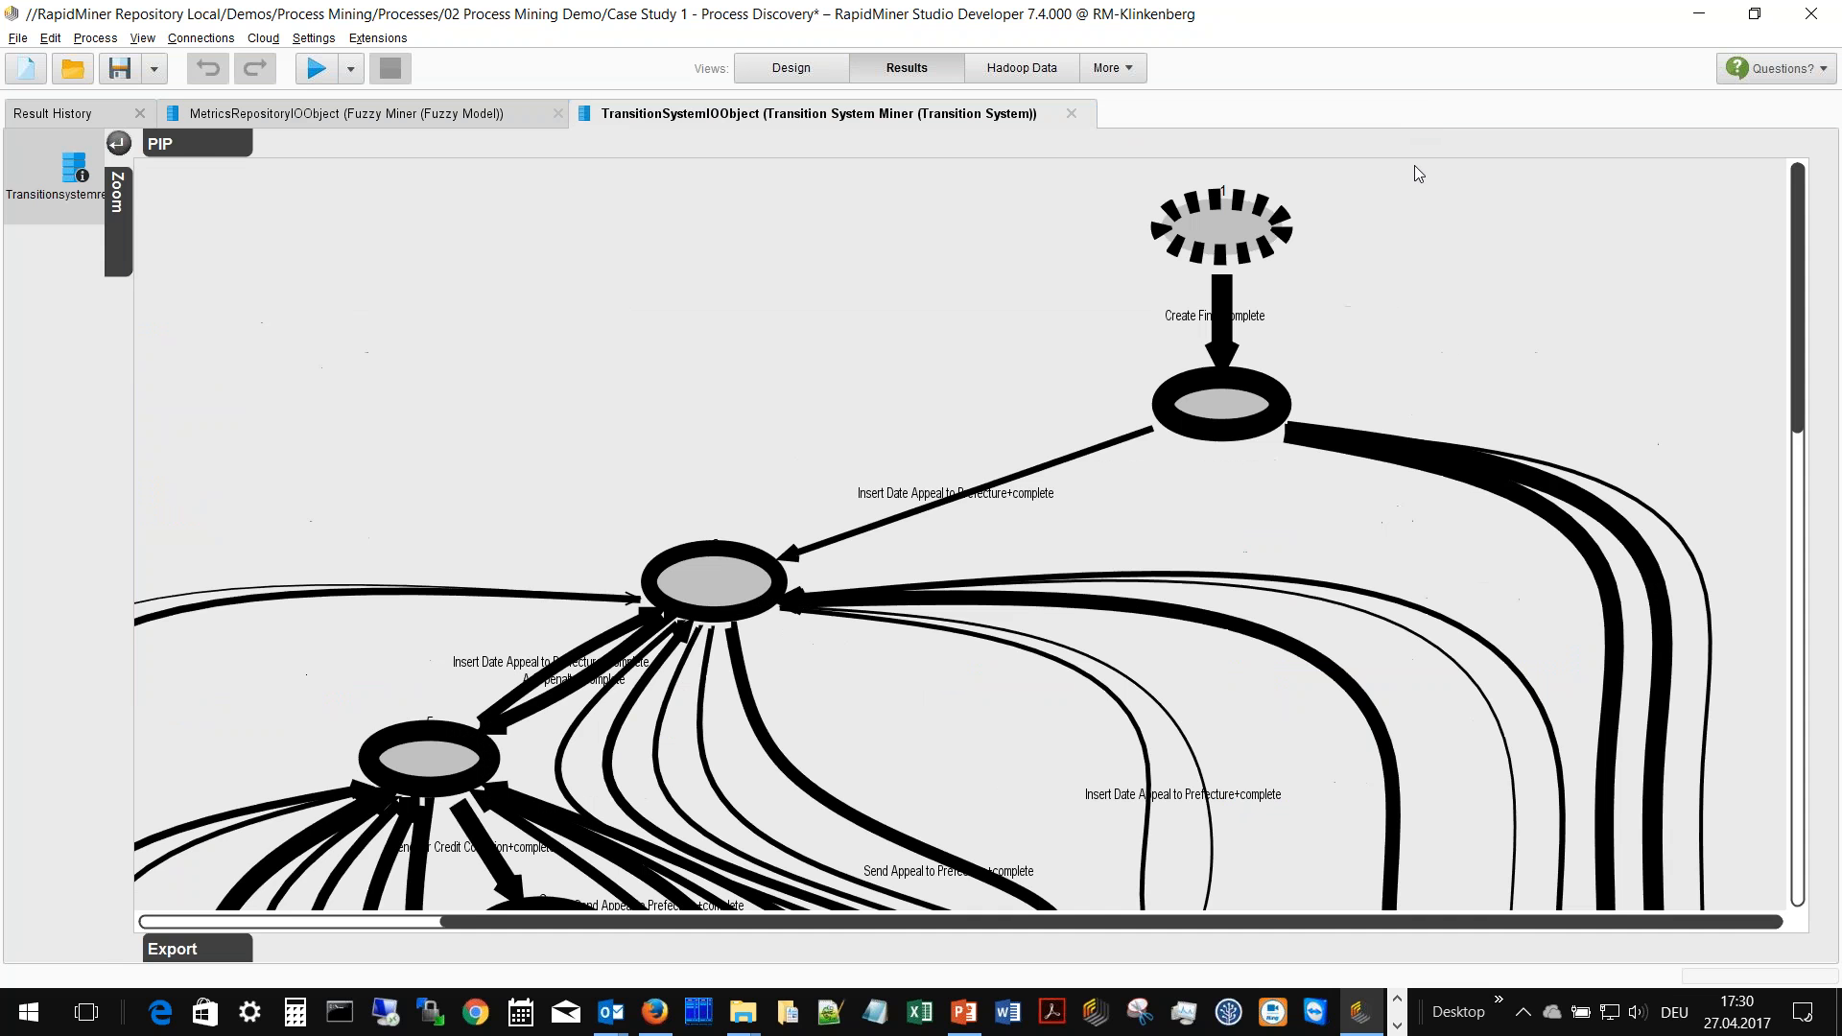
left_click(1071, 114)
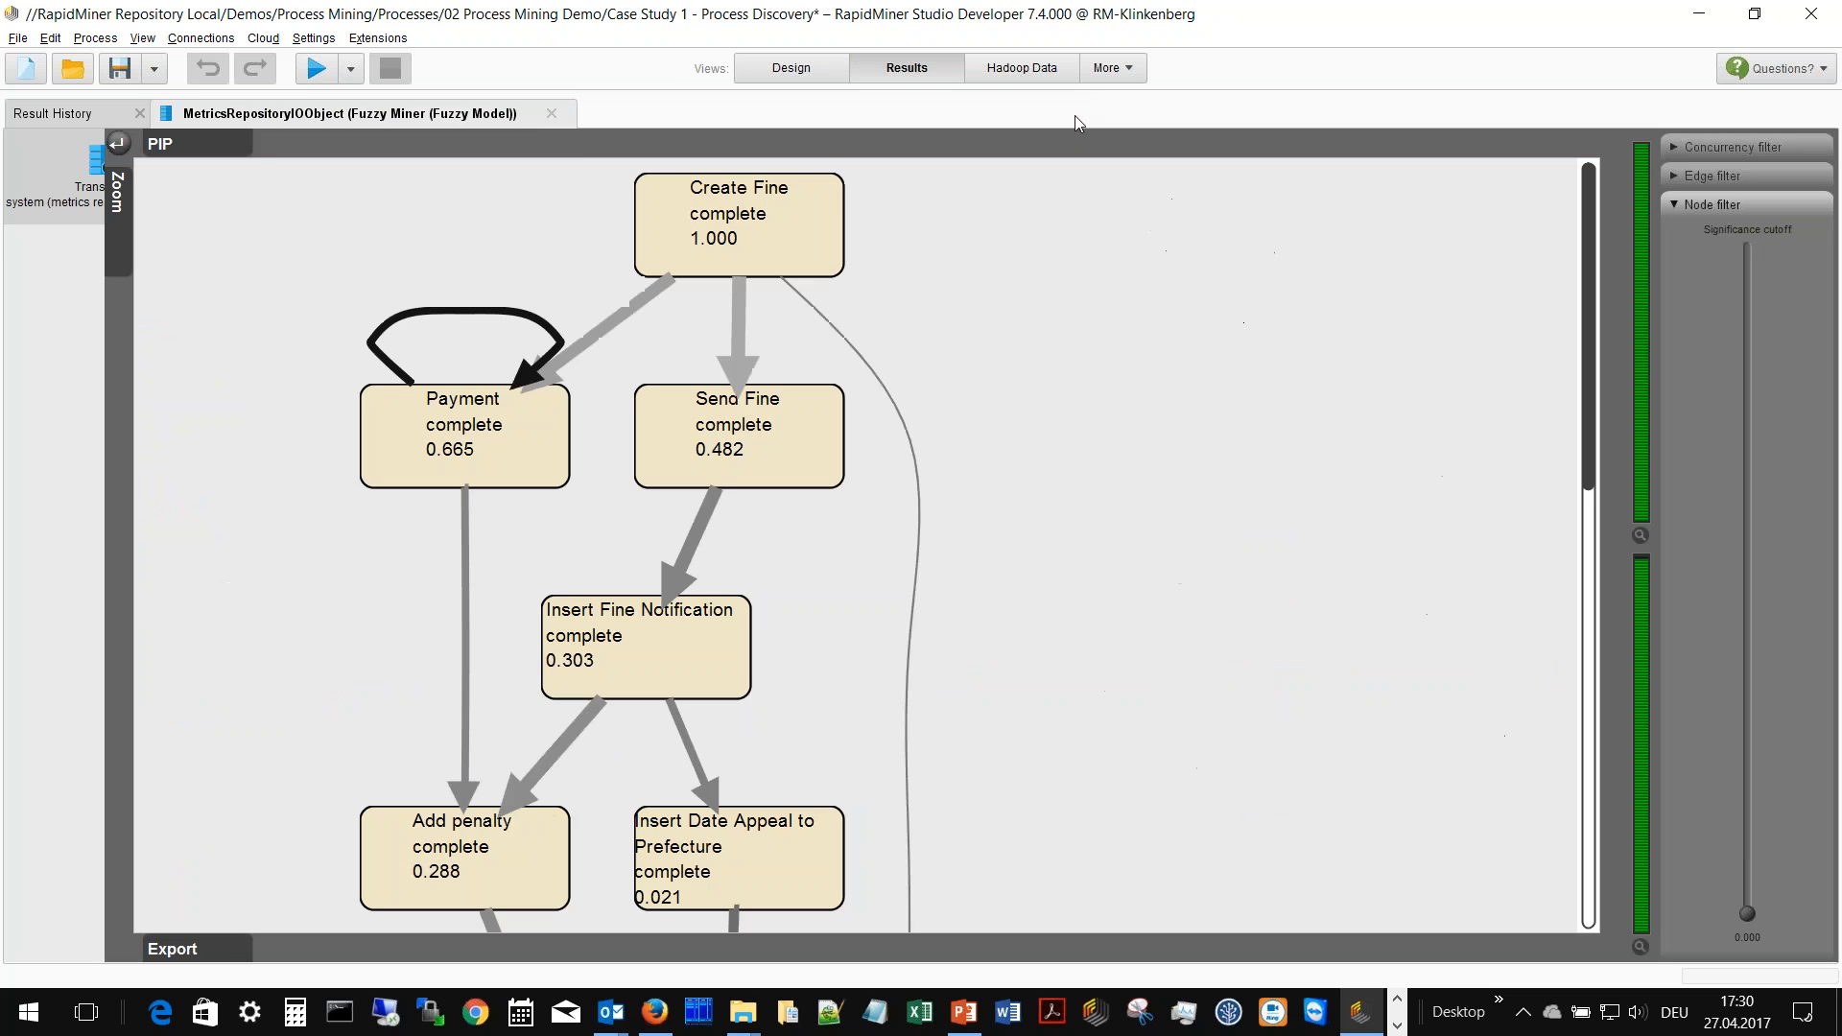
left_click(551, 113)
- Open the process Case Study 2 - Conformance Checking from the repository, discarding the changes to Case Study 1
left_click(788, 69)
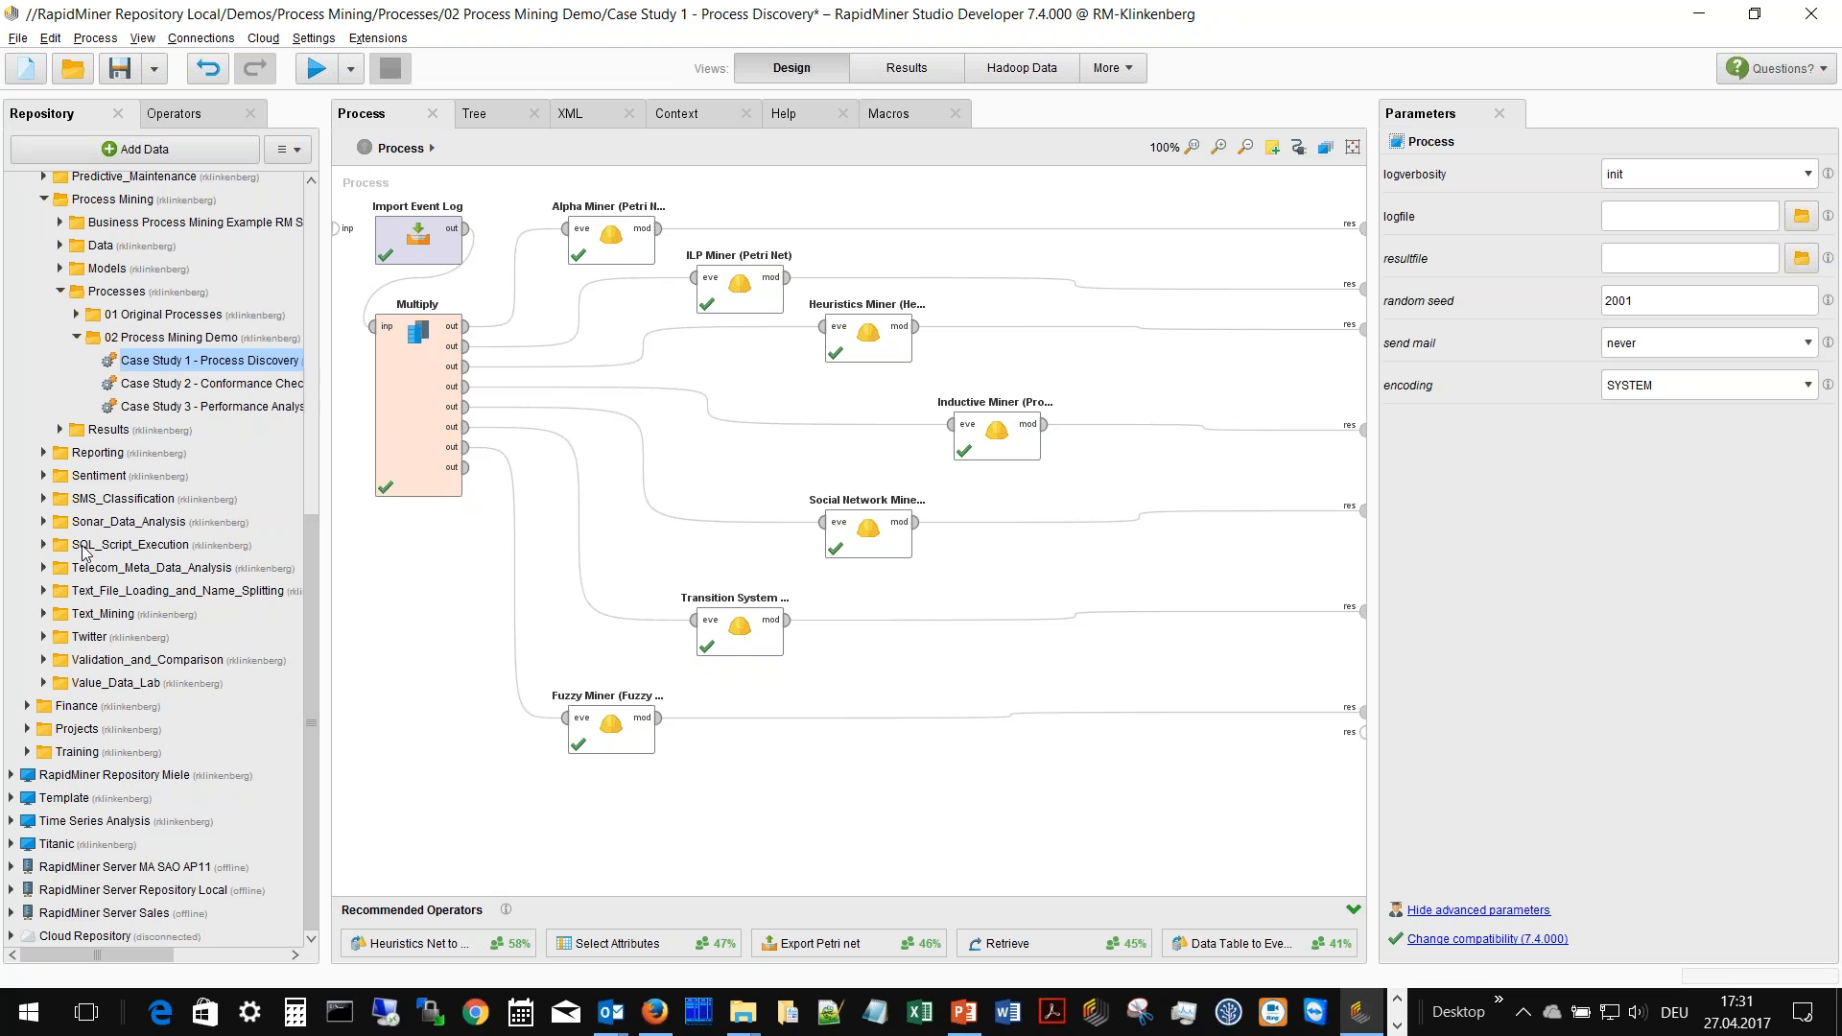
left_click(207, 382, "ctrl")
left_click(207, 382)
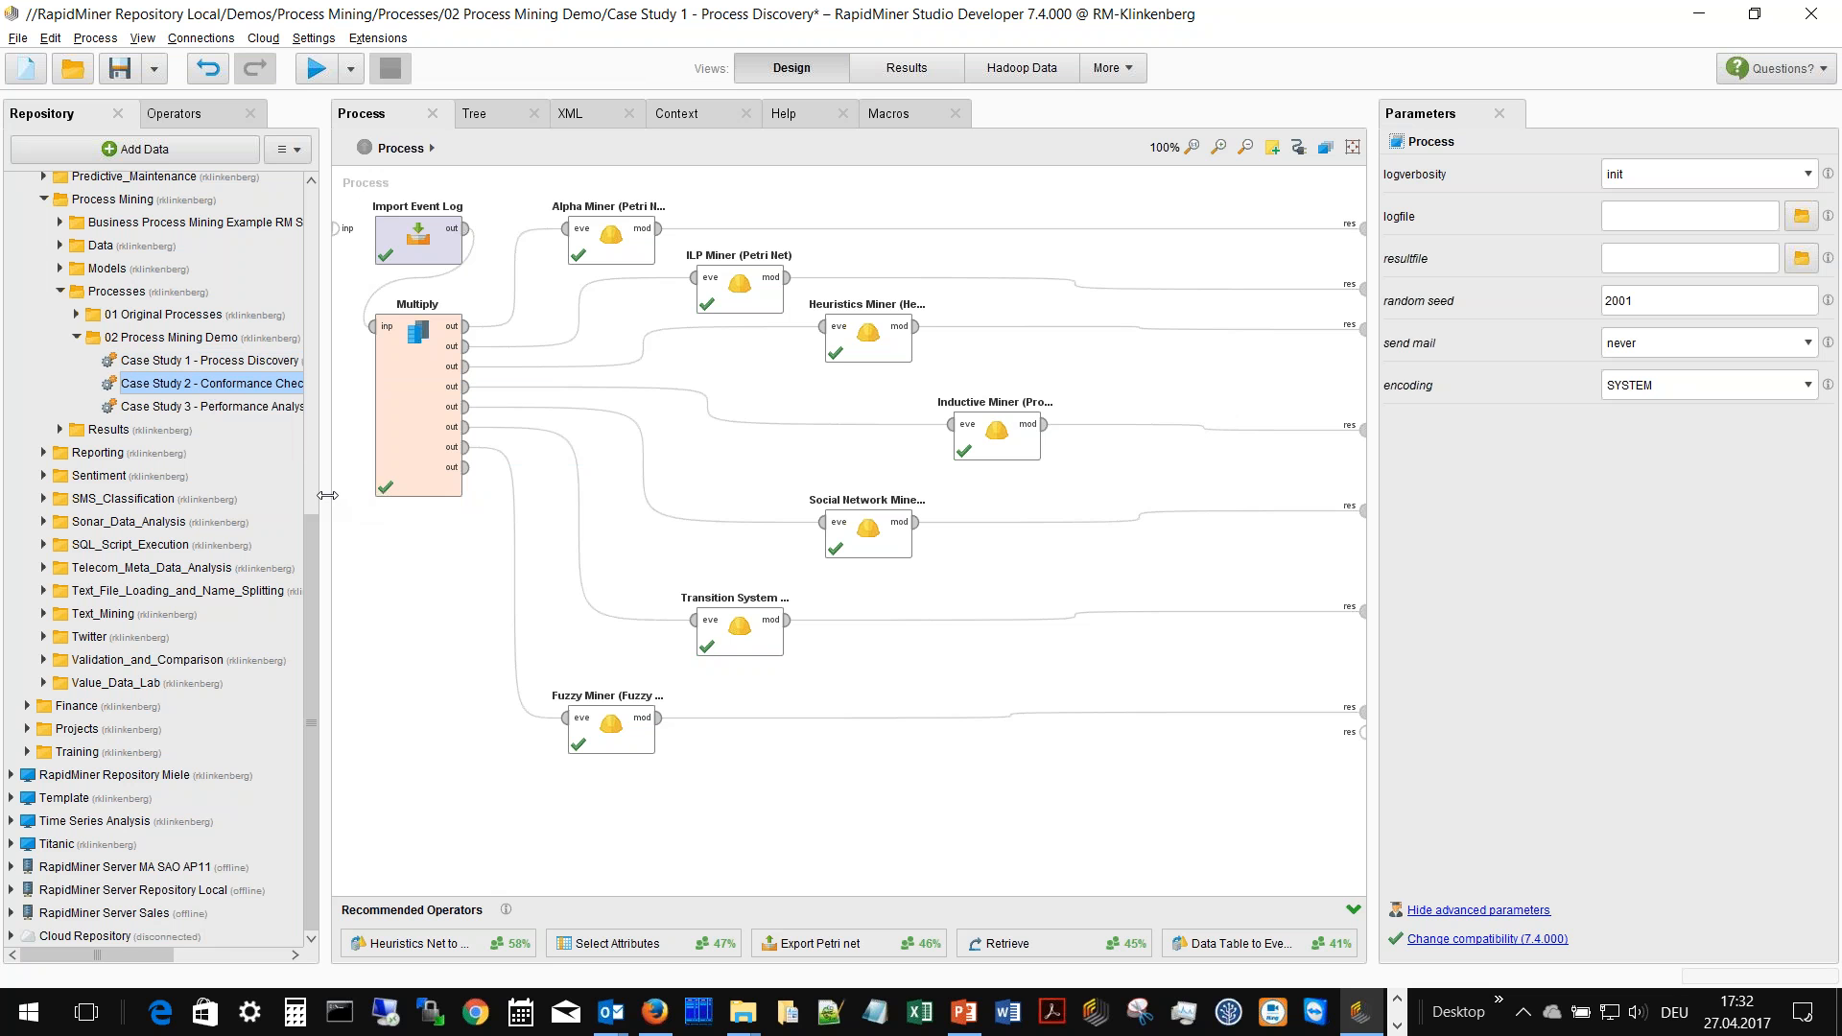
left_click_drag(326, 495, 373, 500)
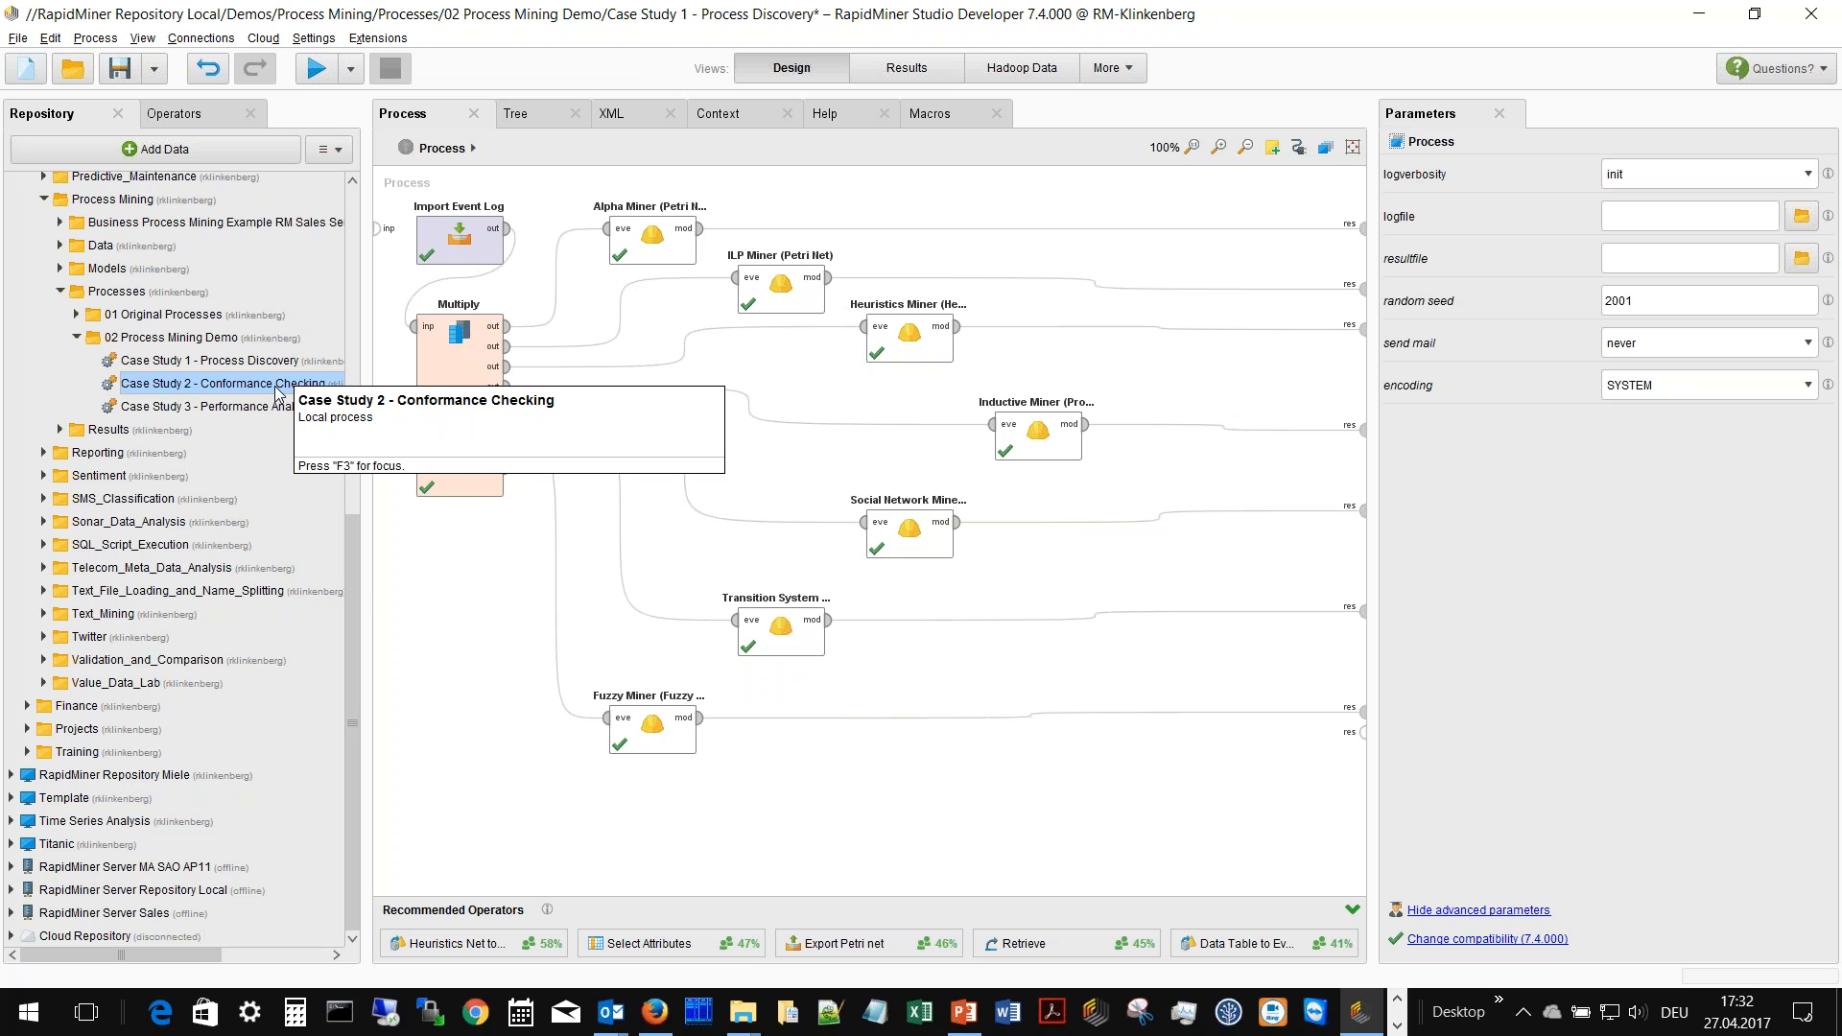
double_click(277, 388)
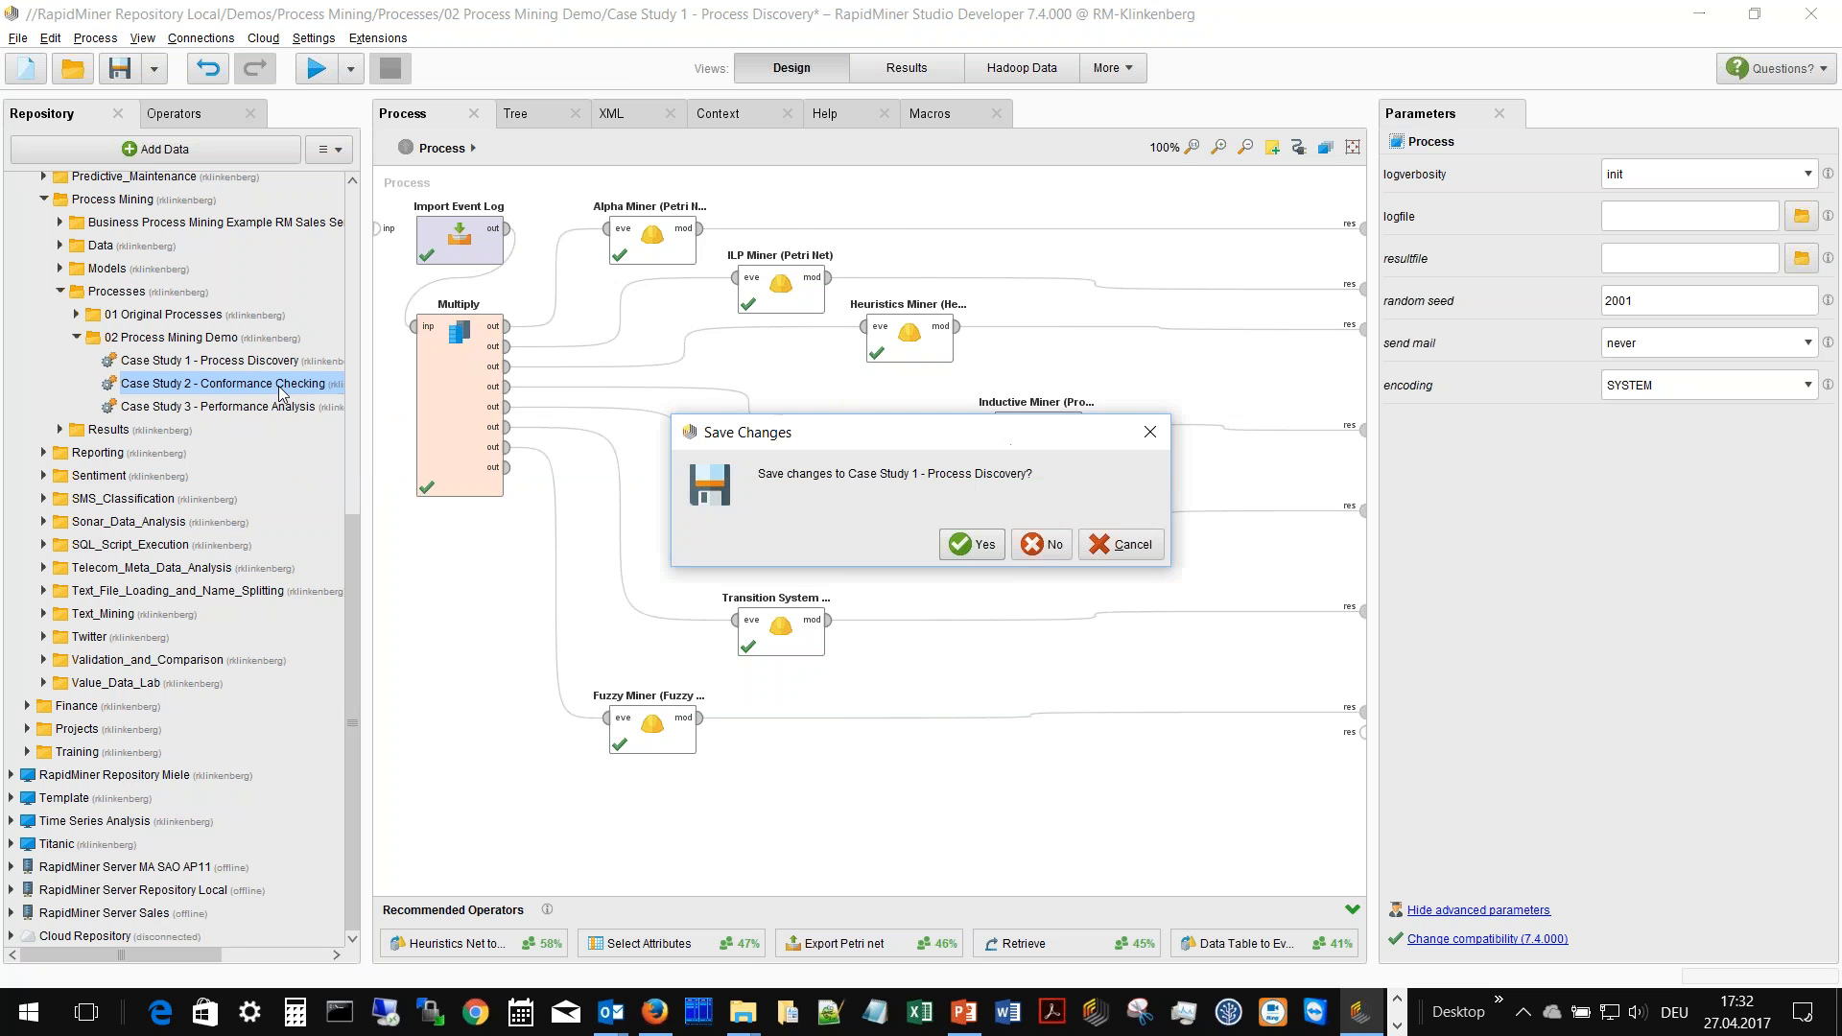
left_click(1048, 545)
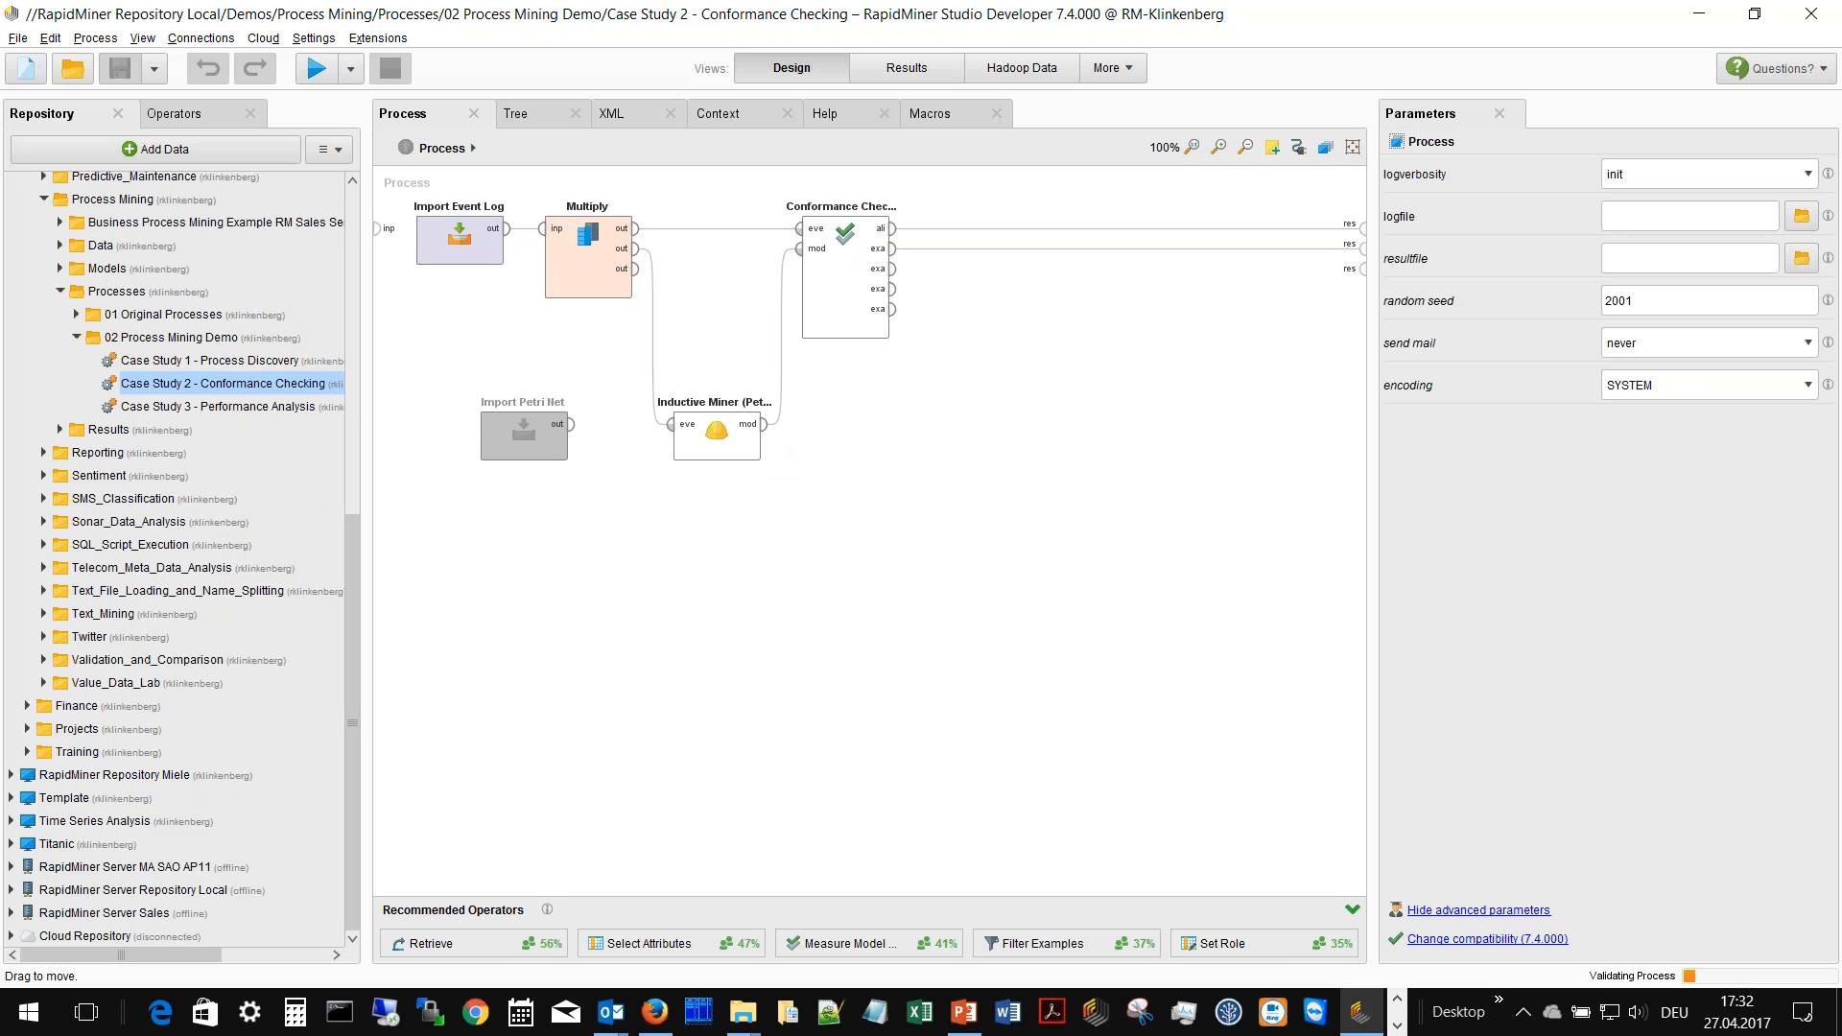
- Review the parameters of the Import Event Log, Multiply, Inductive Miner, Import Petri Net and Conformance Checking operators
left_click(469, 246)
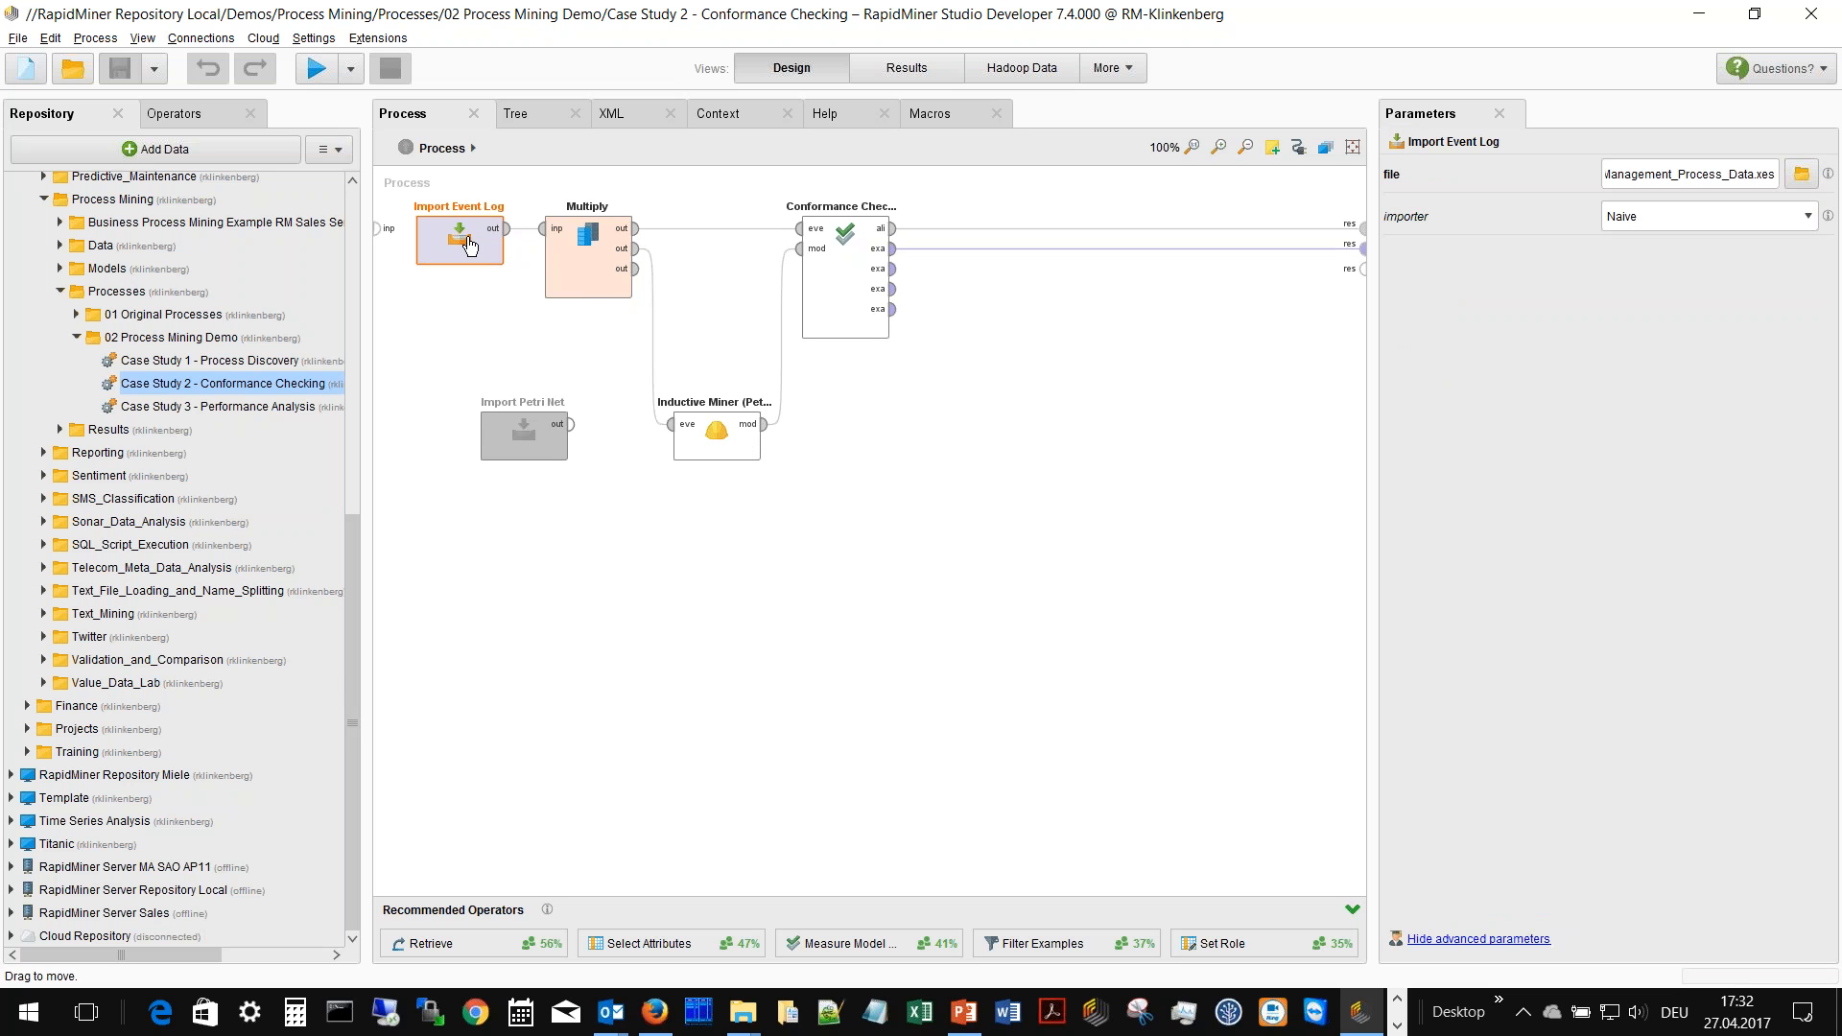
left_click(595, 271)
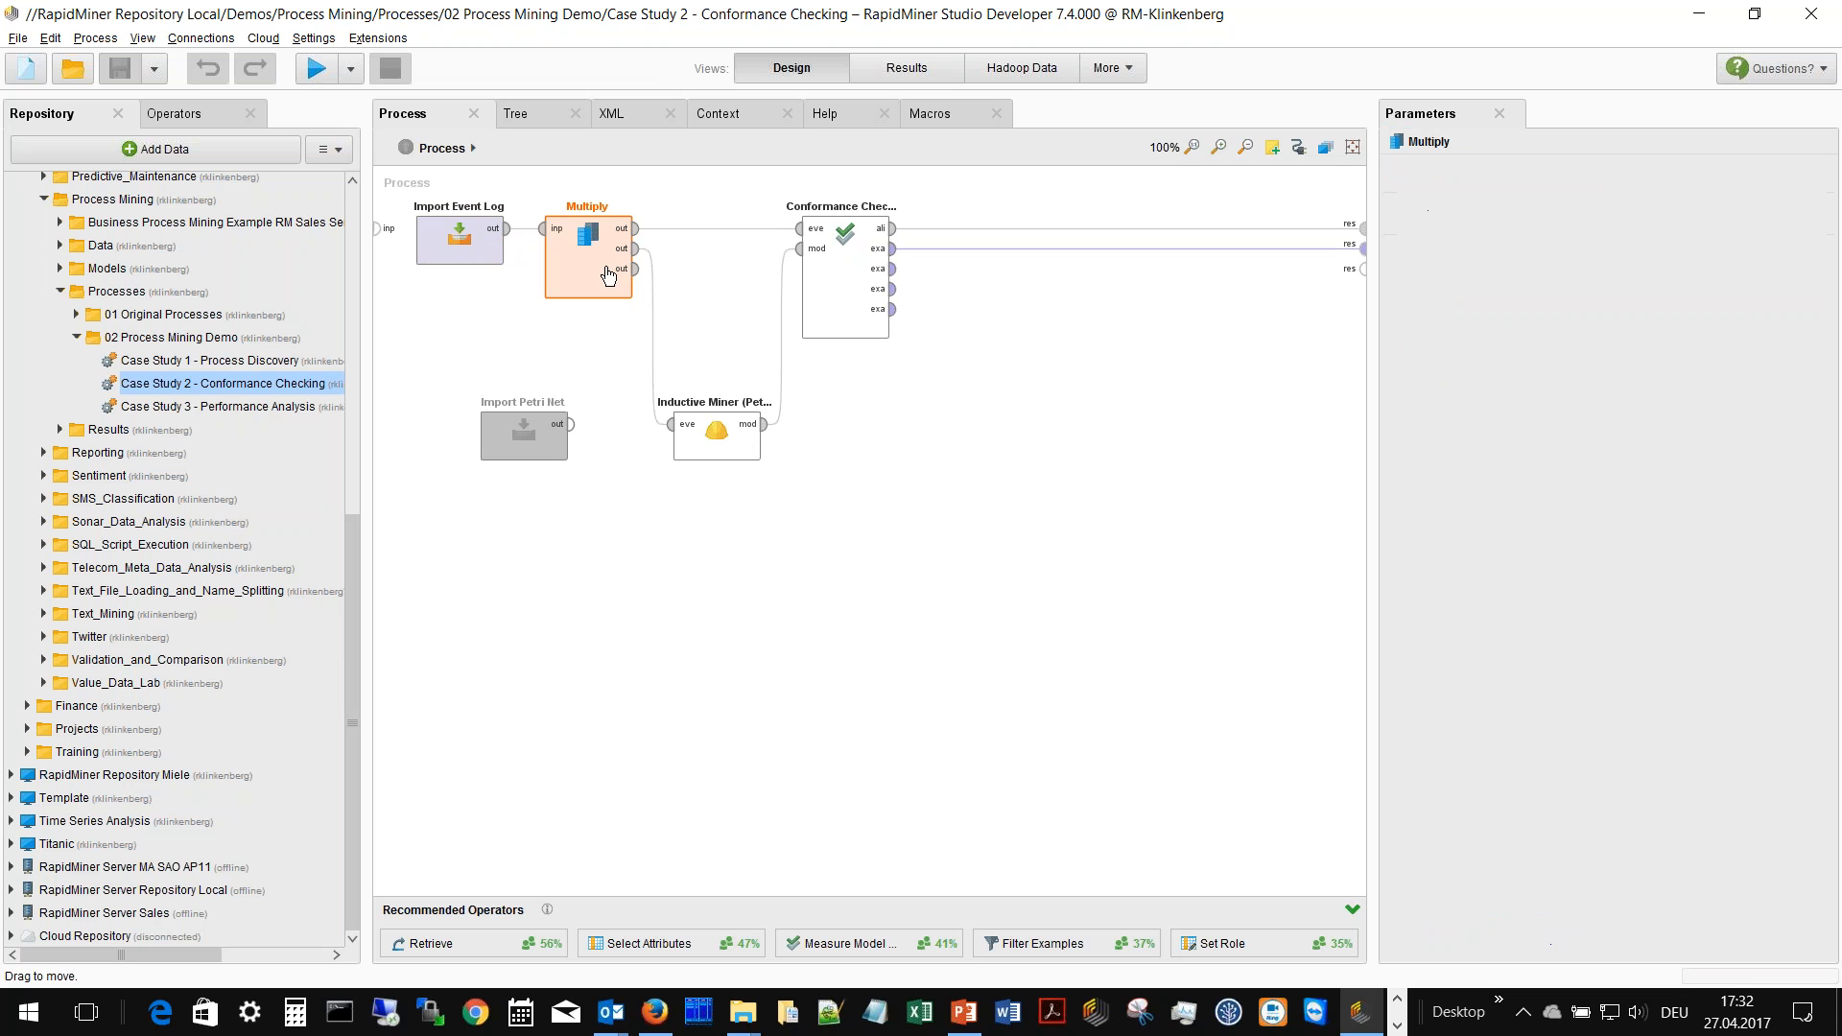
left_click(707, 441)
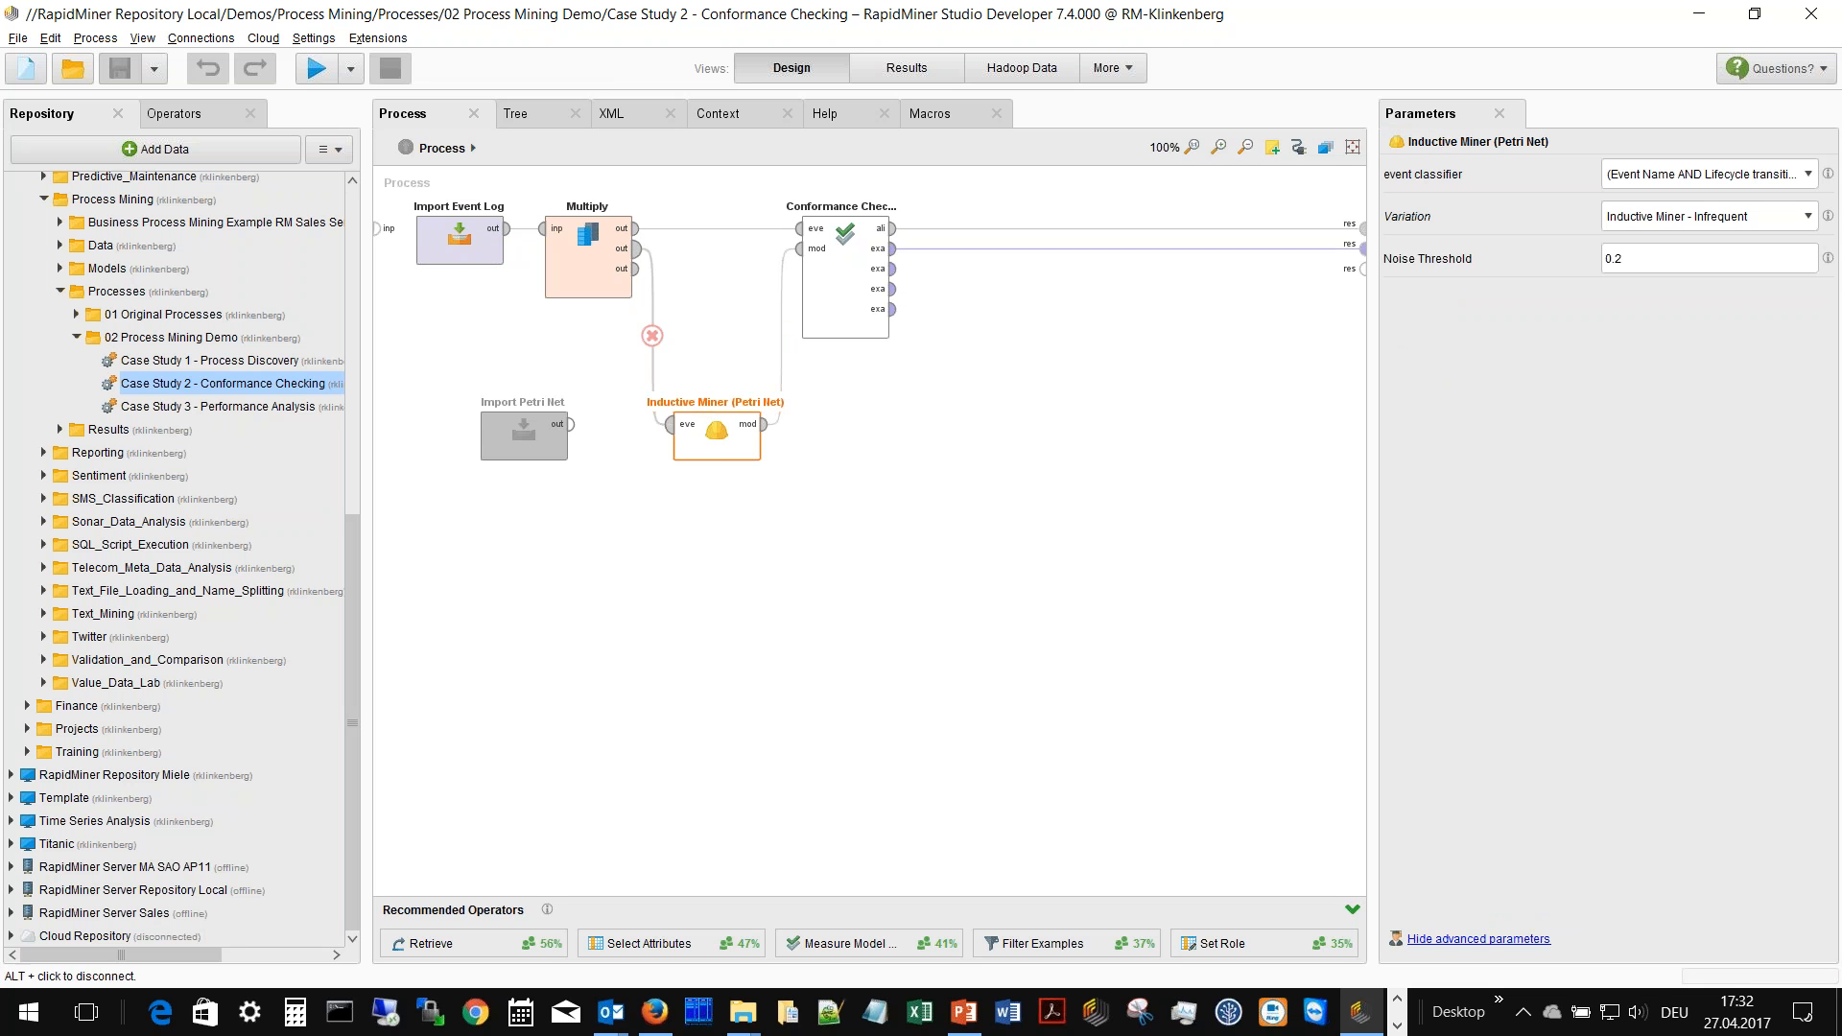
left_click(525, 440)
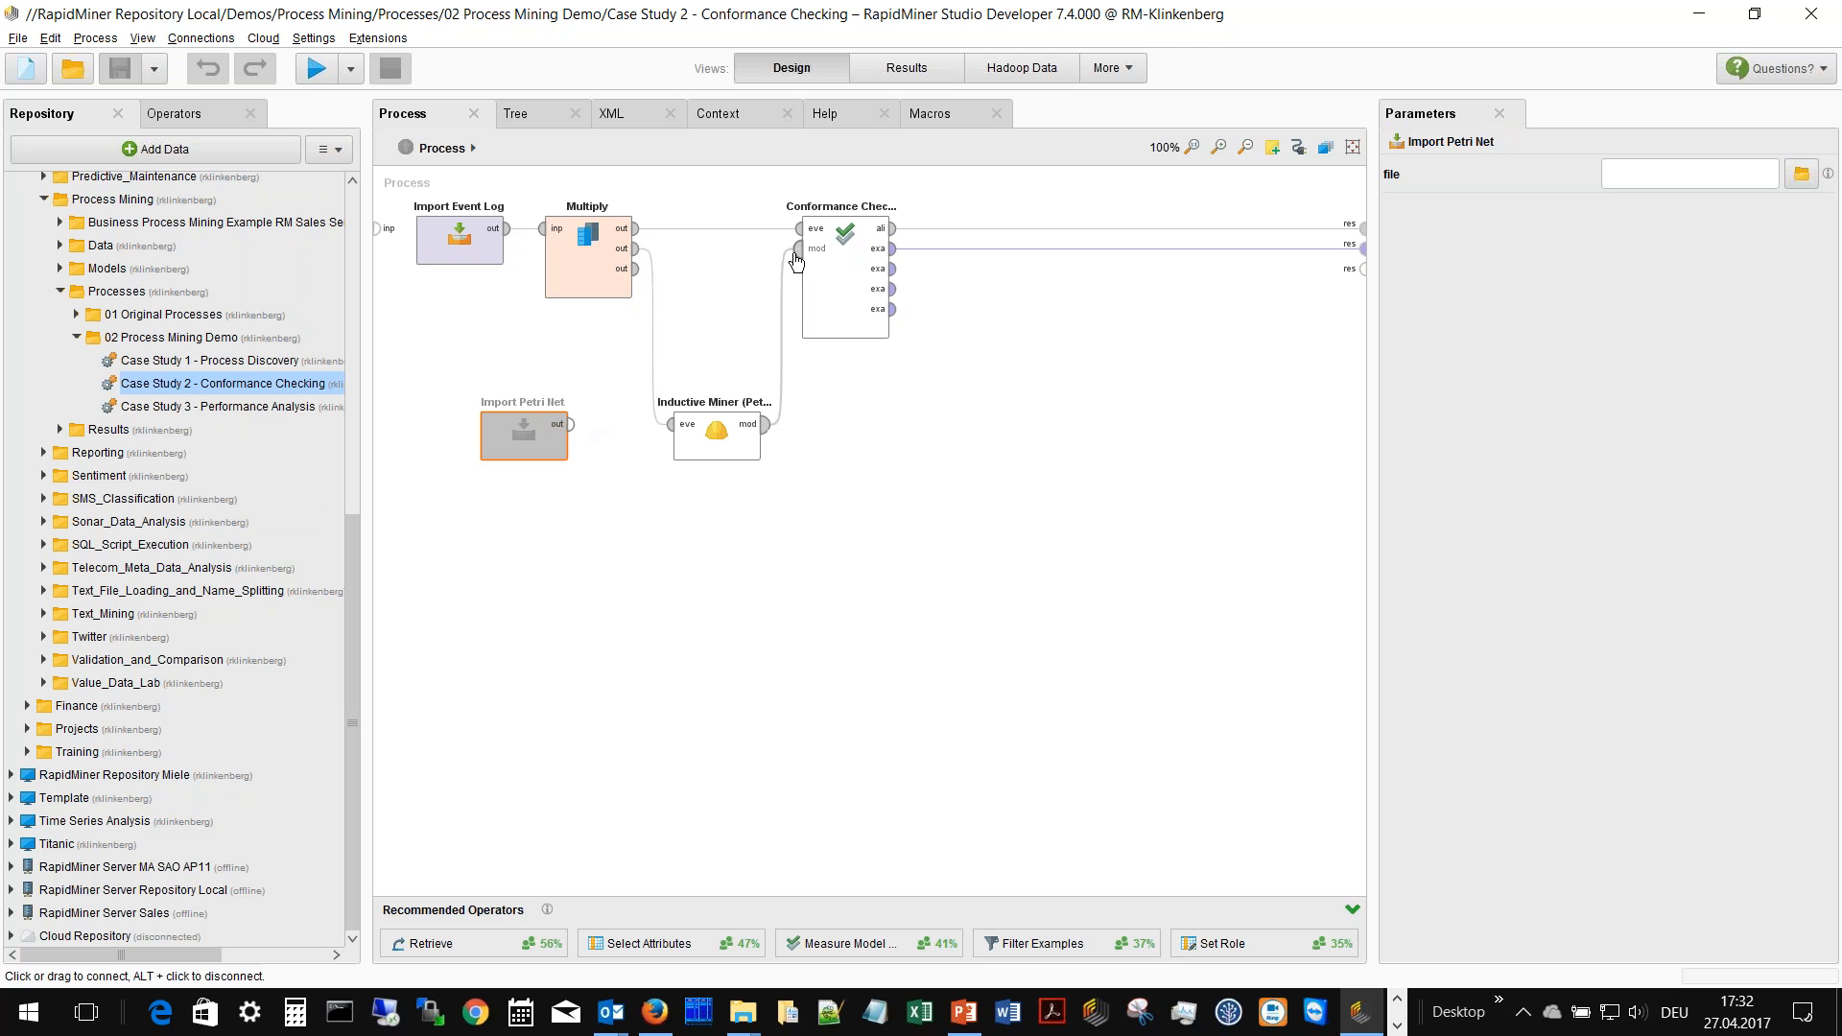
mouse_move(795, 255)
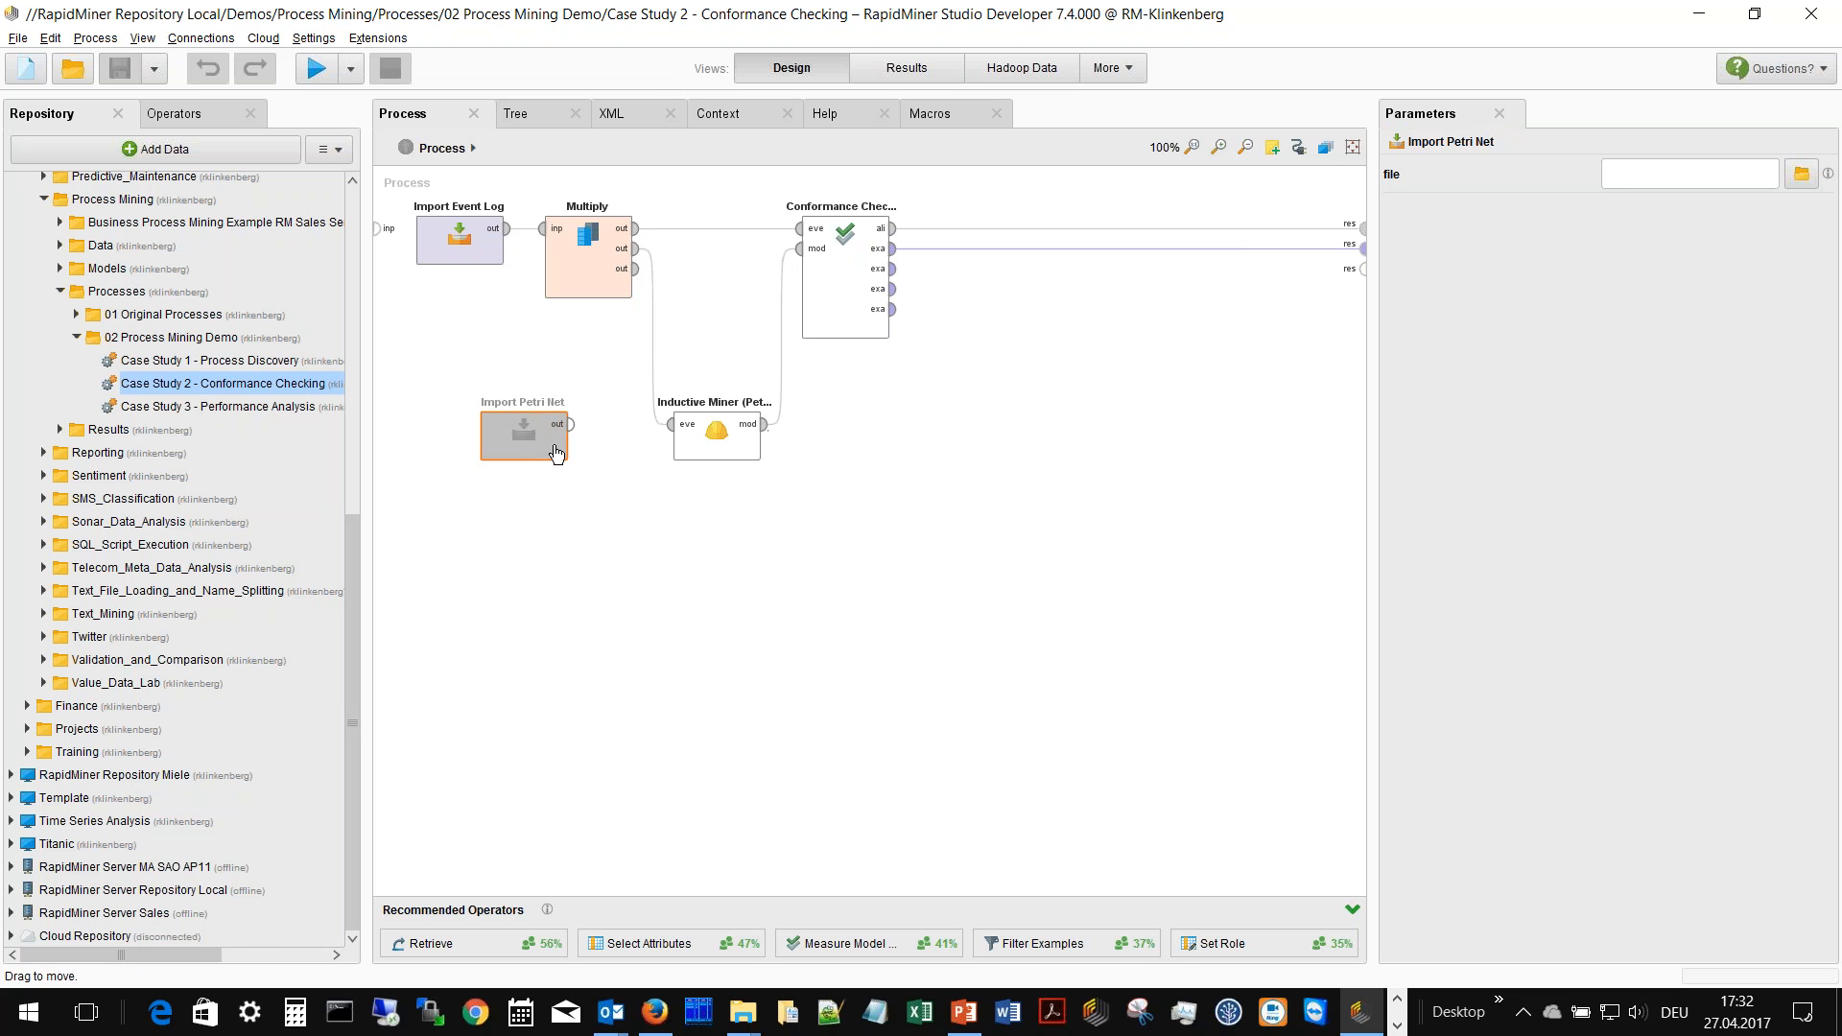
left_click(845, 239)
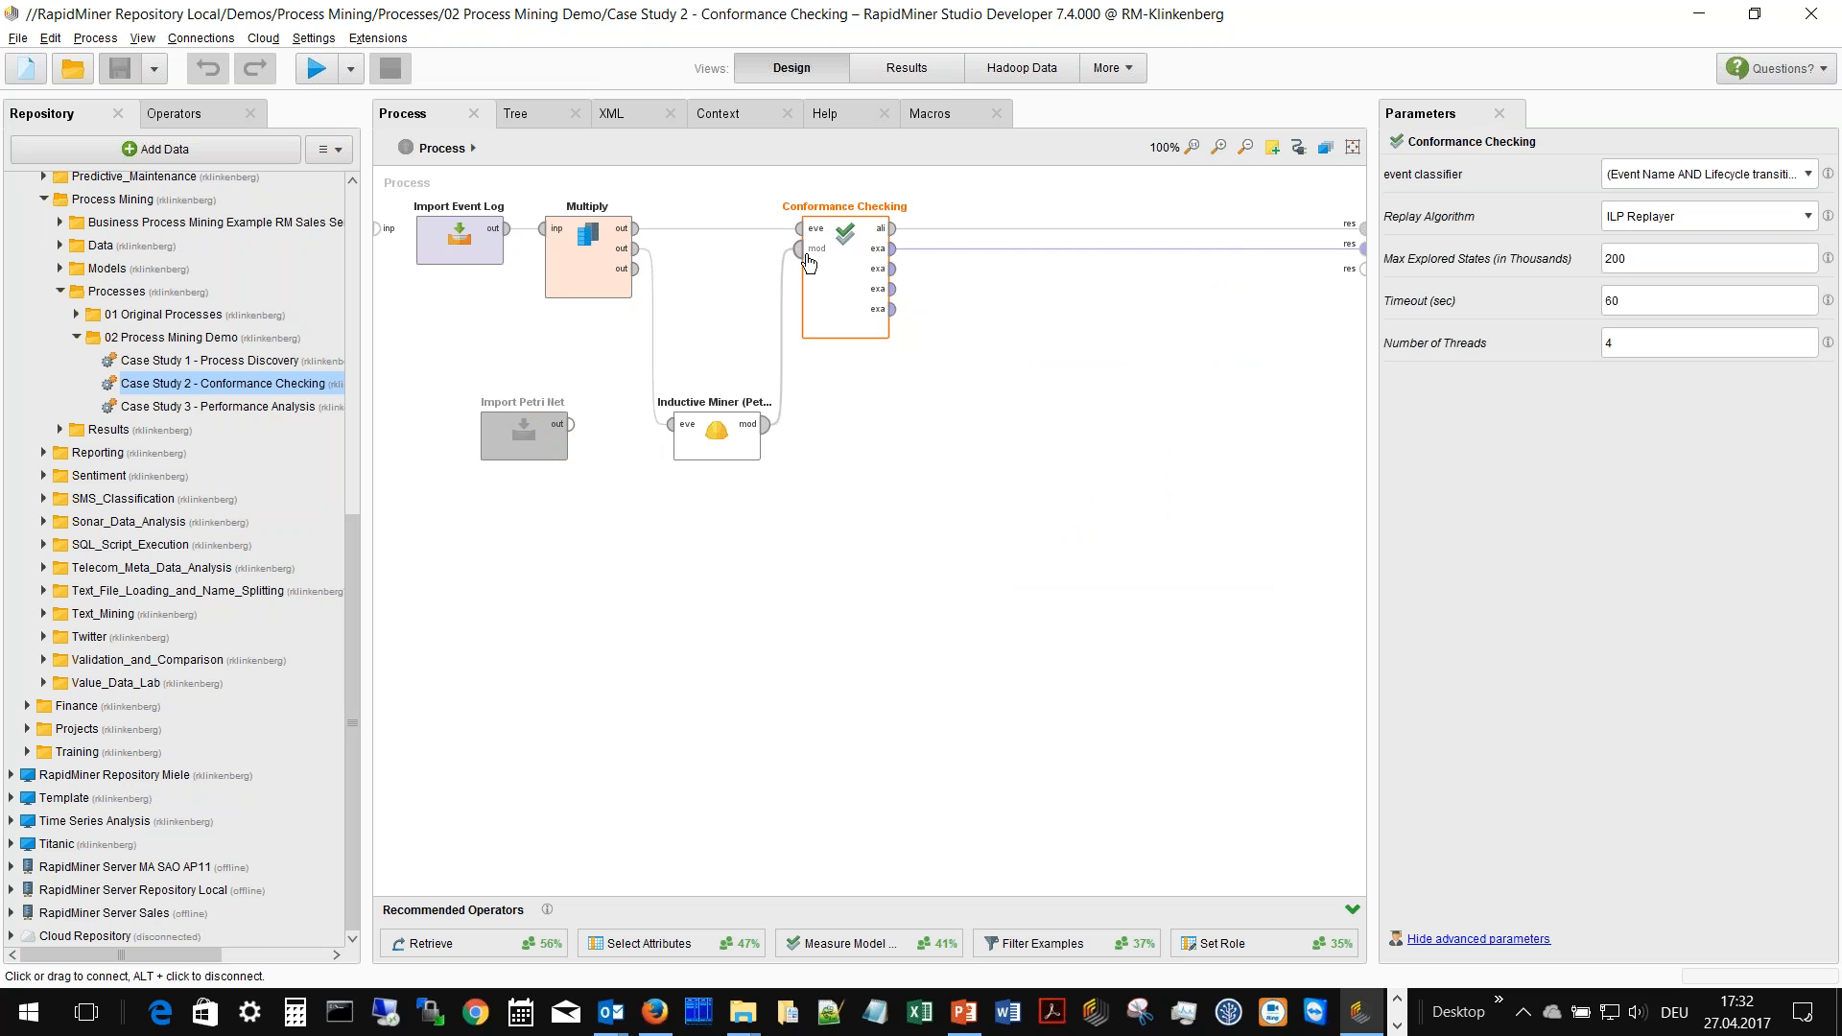
- Run the conformance checking process and inspect the exact Trace Fitness value in the resulting example set
left_click(316, 71)
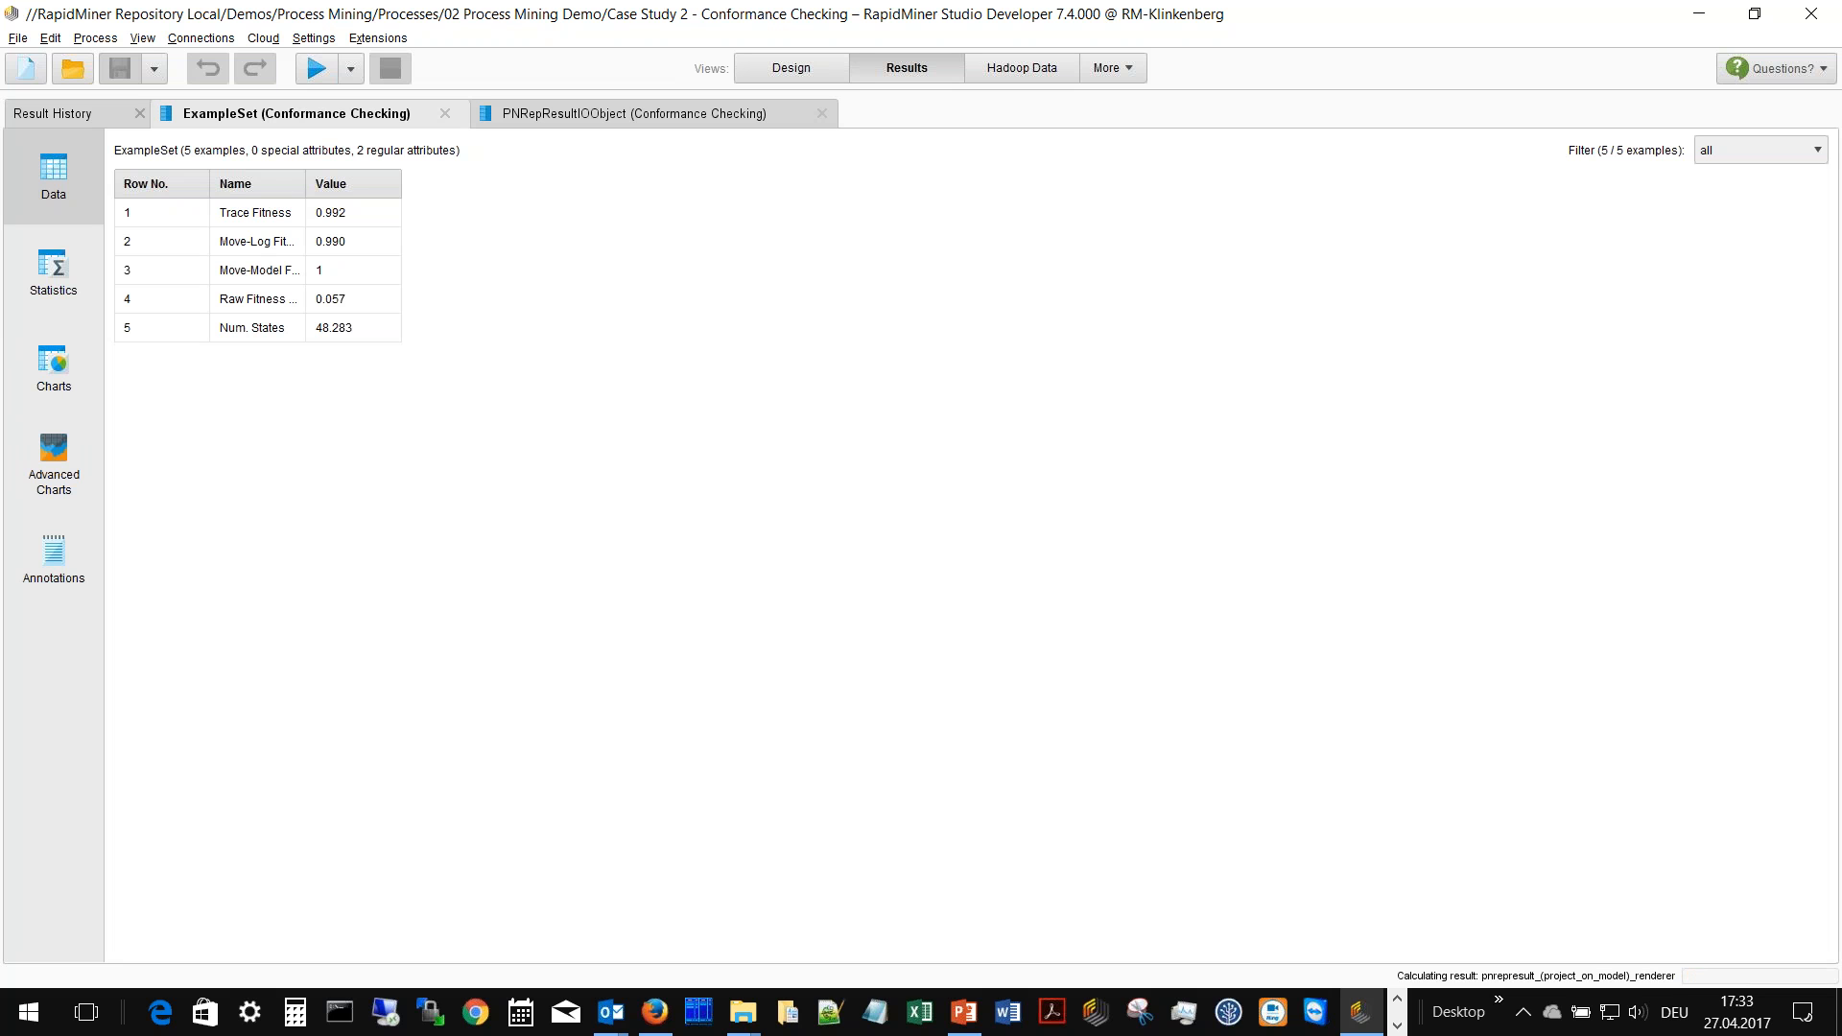
left_click(338, 224)
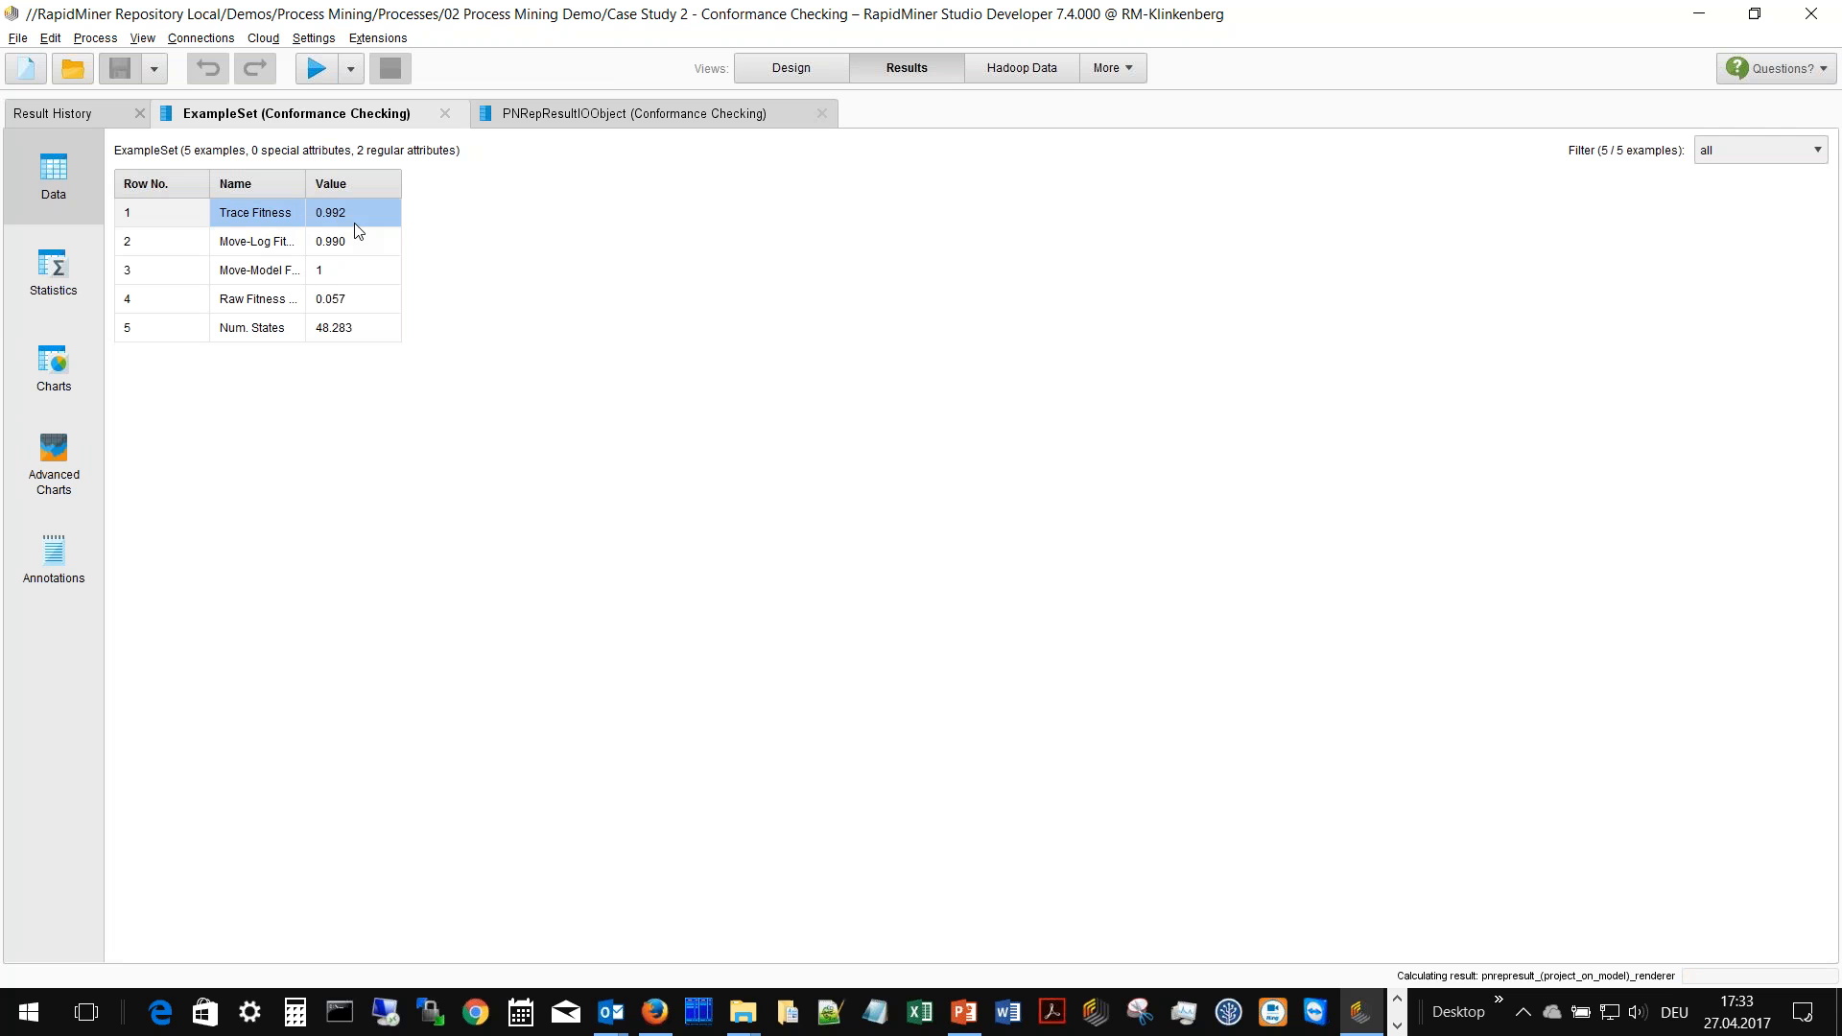
mouse_move(355, 230)
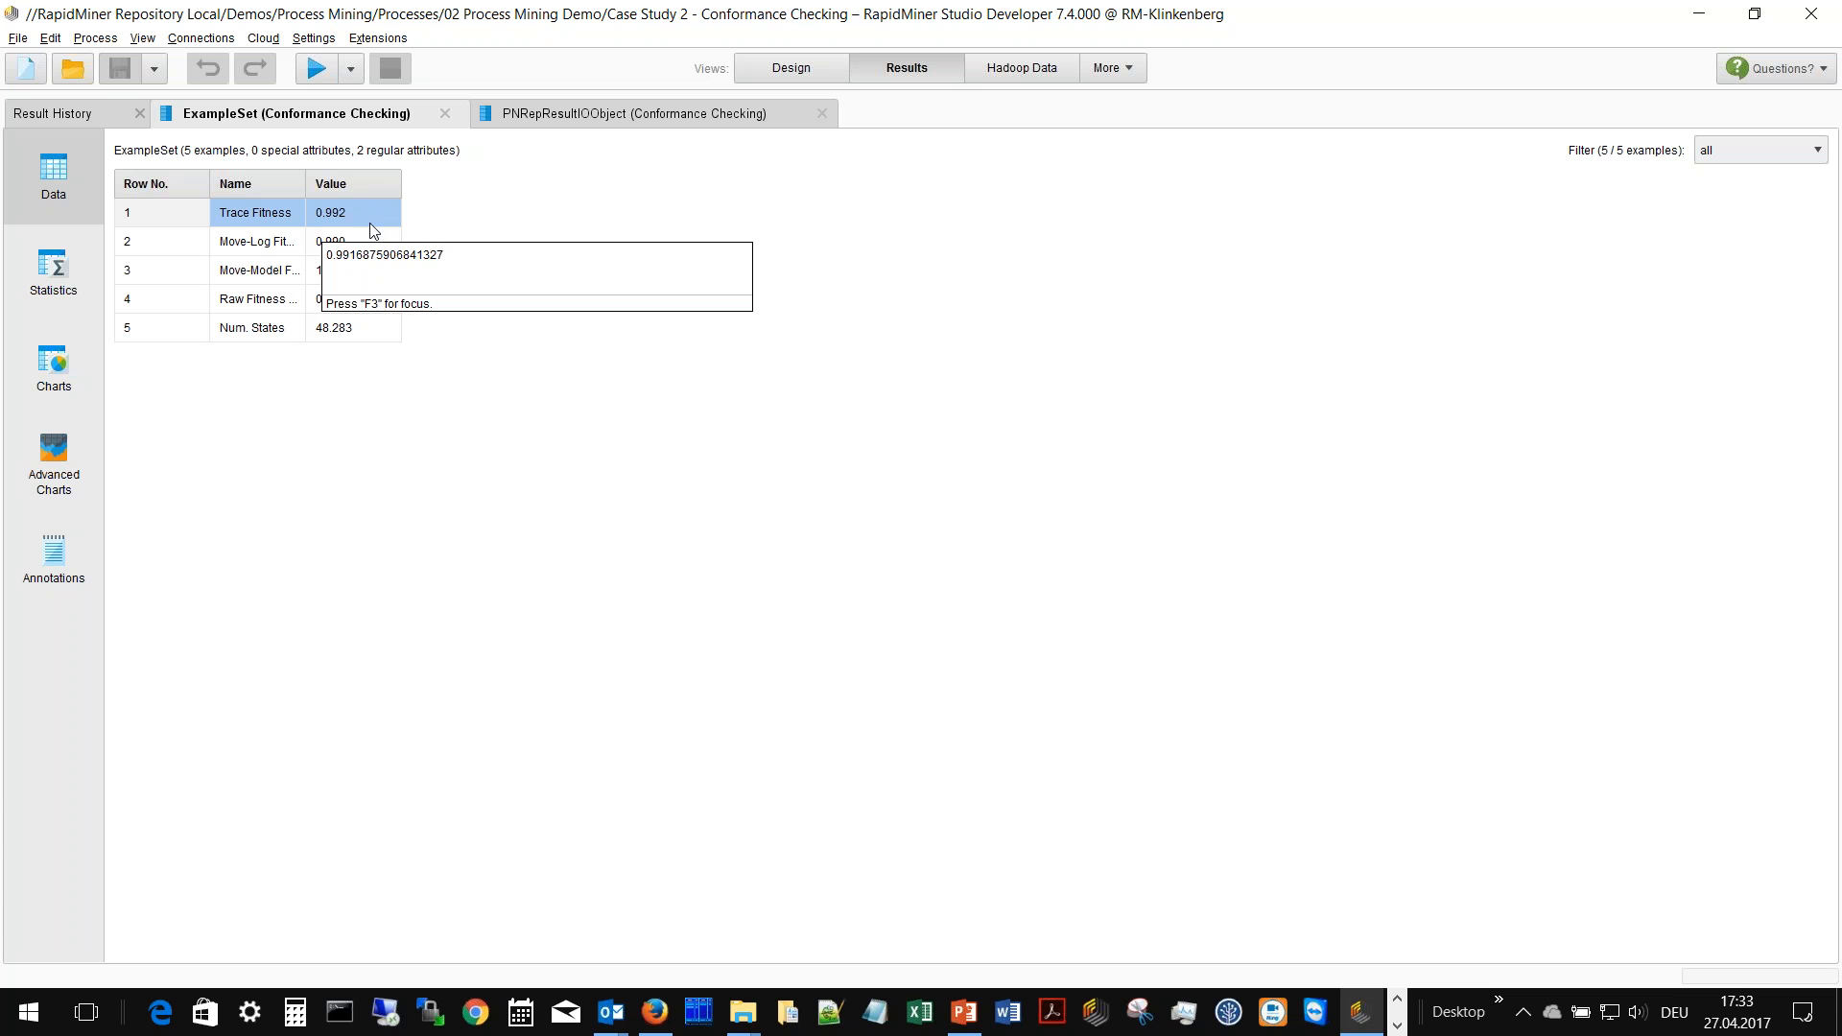
left_click(792, 67)
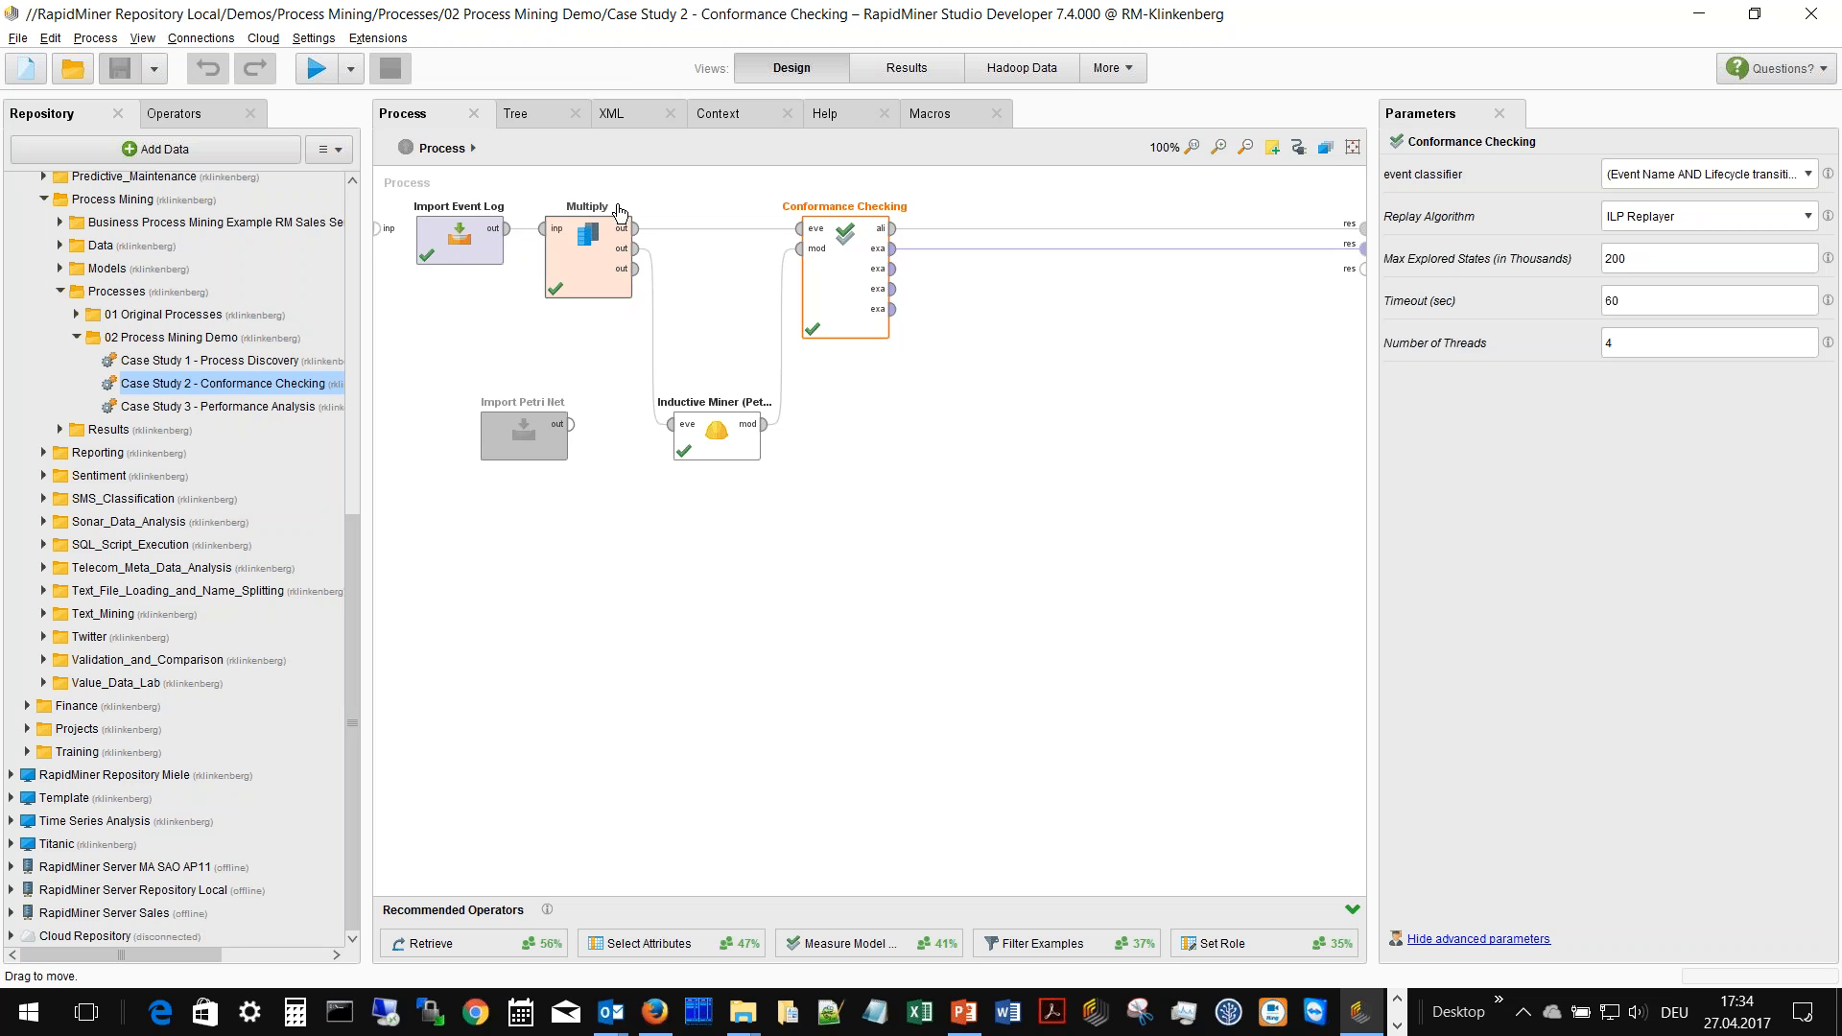
left_click(895, 70)
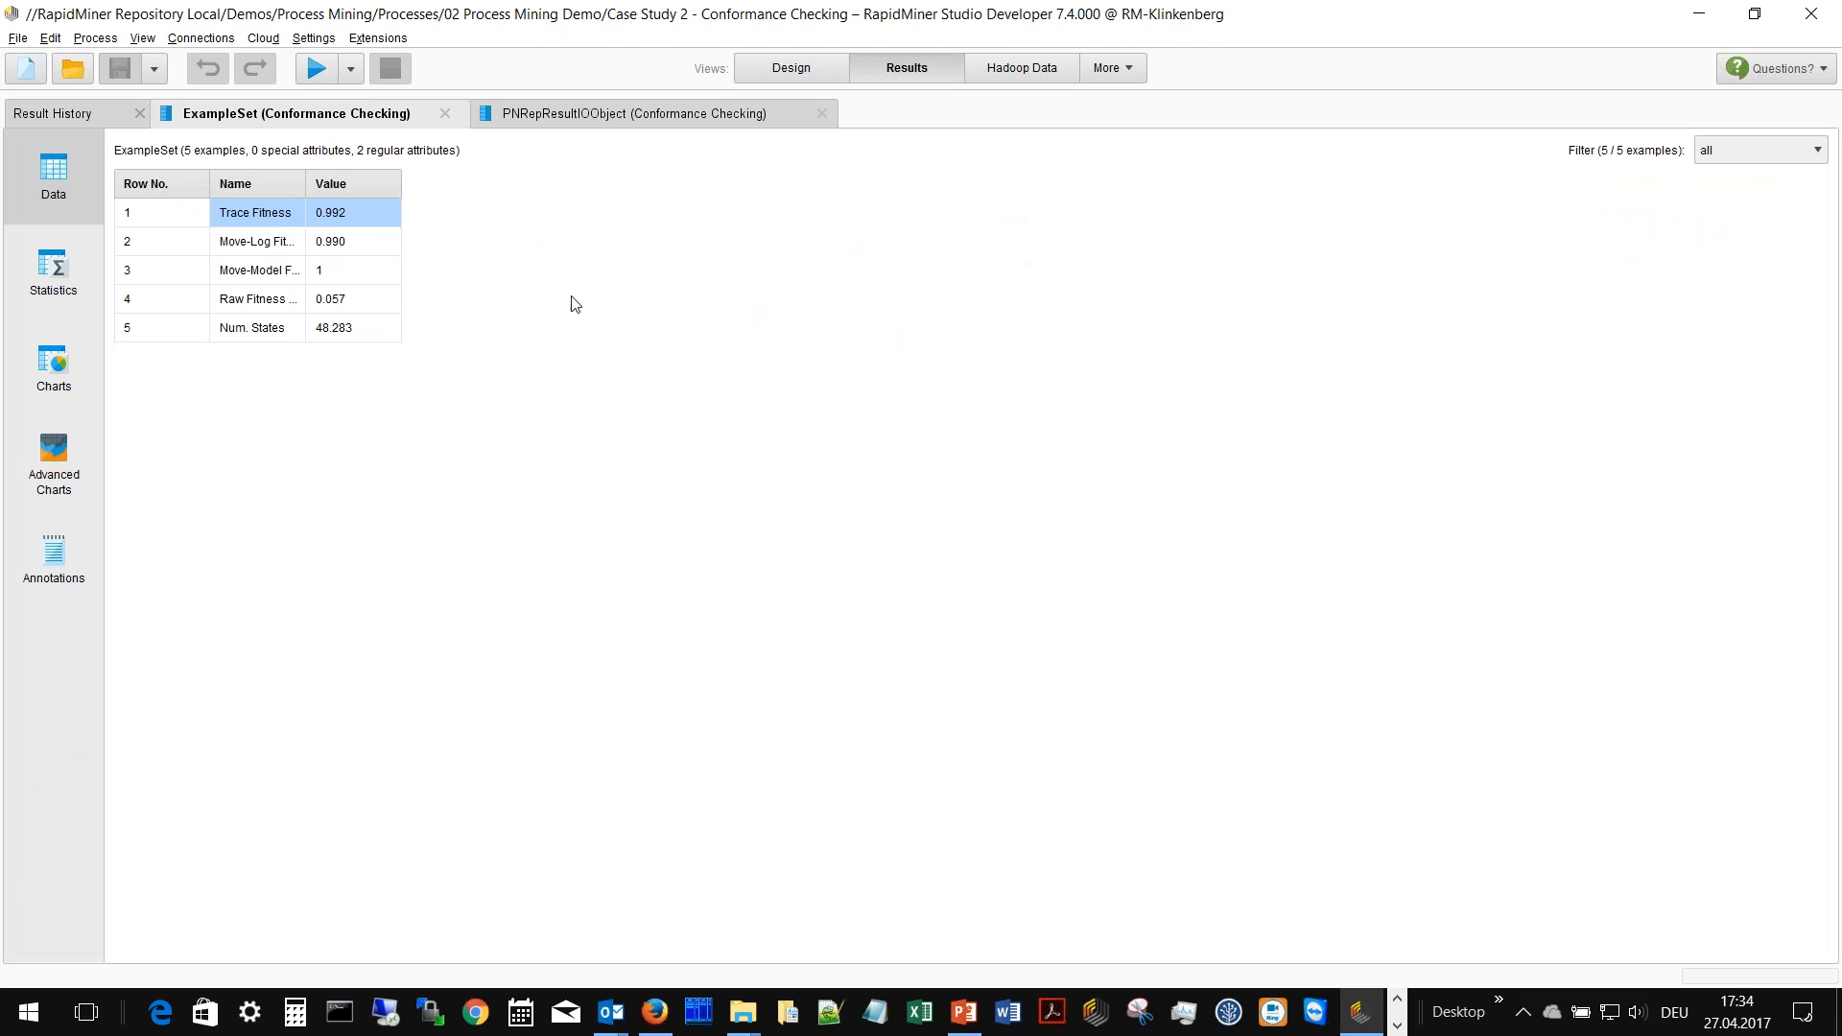
- View the replay result projected on the model, enlarged to read the Create Fine and Send Fine transitions at its start
left_click(615, 116)
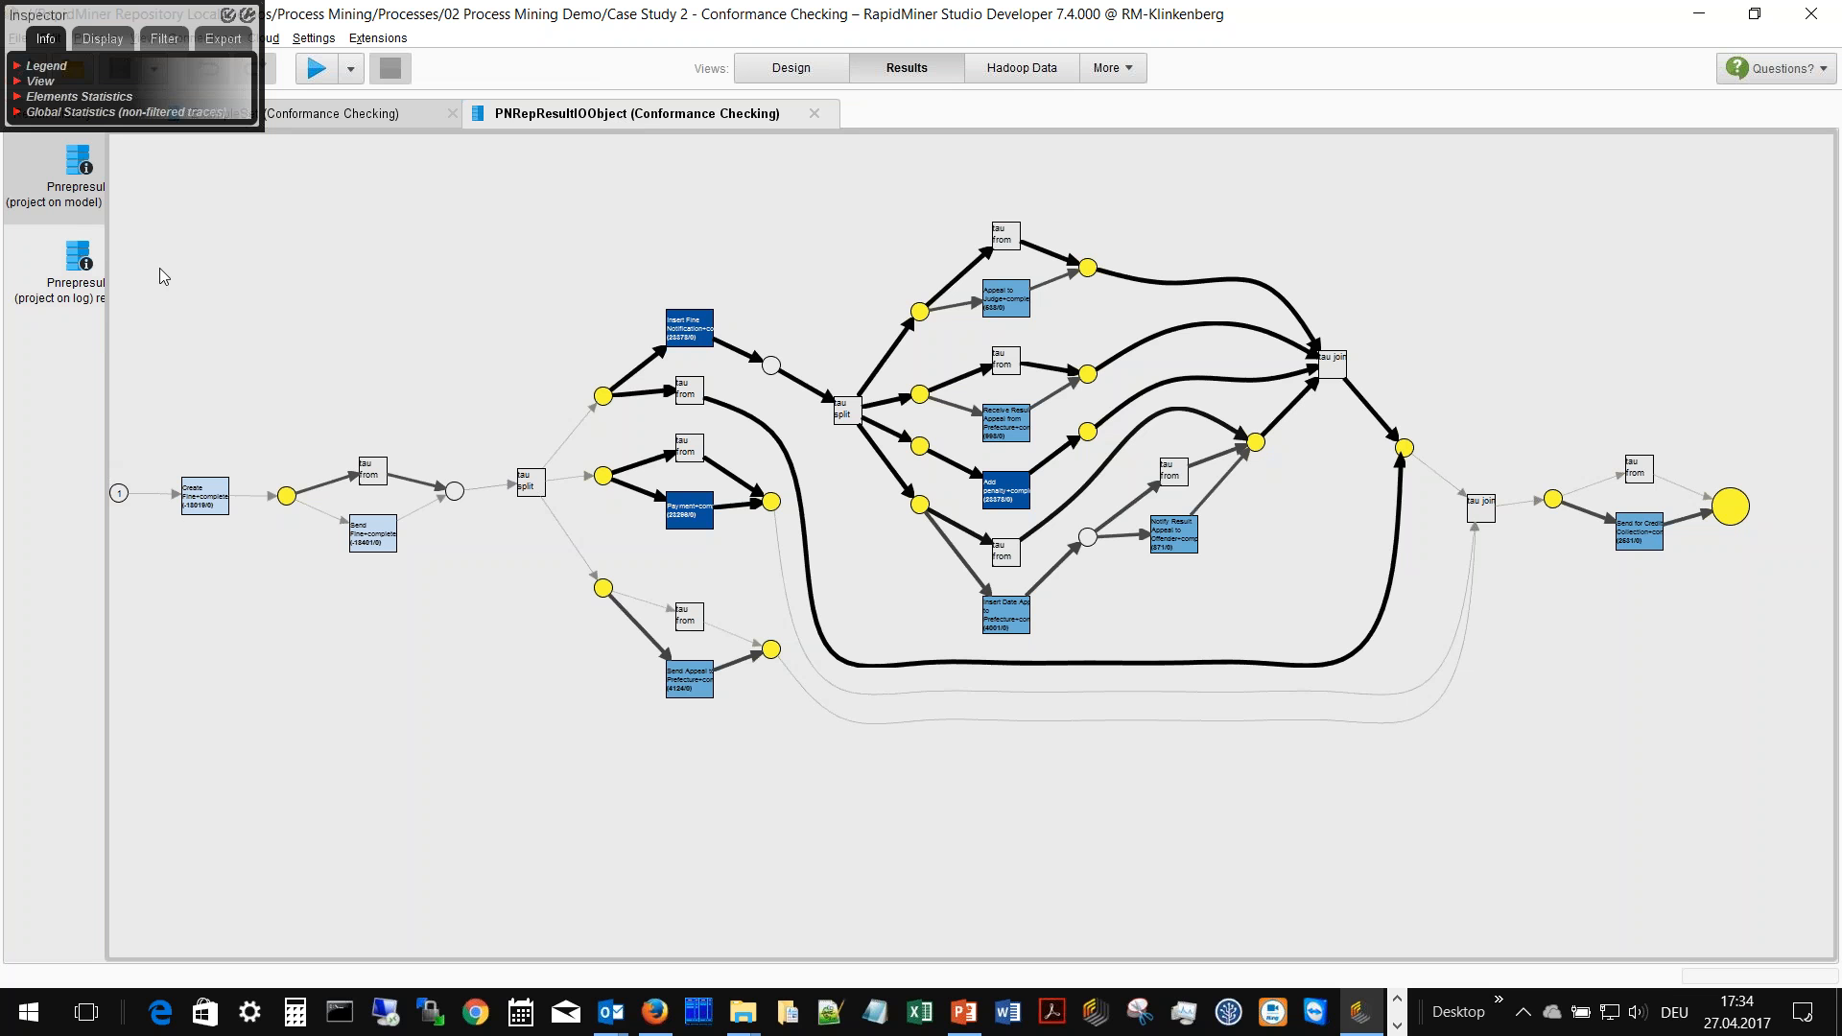
scroll(248, 288, "up", 5)
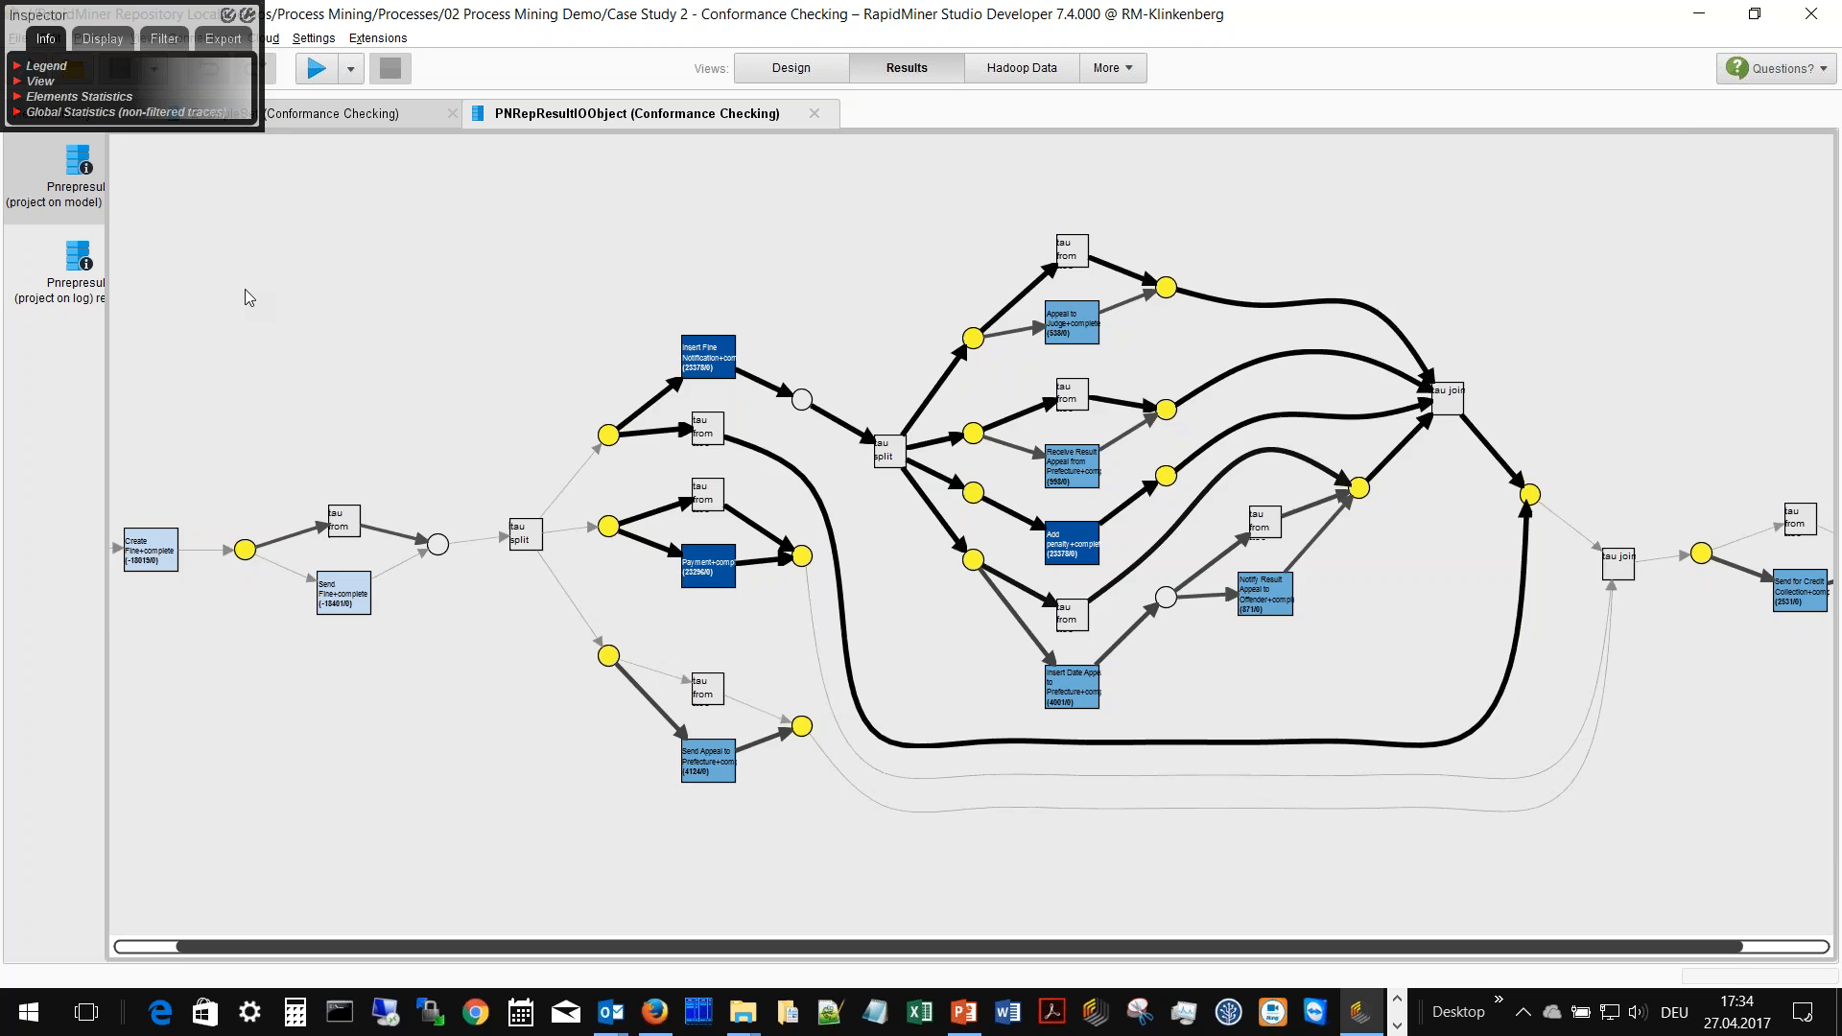
scroll(245, 294, "up", 5)
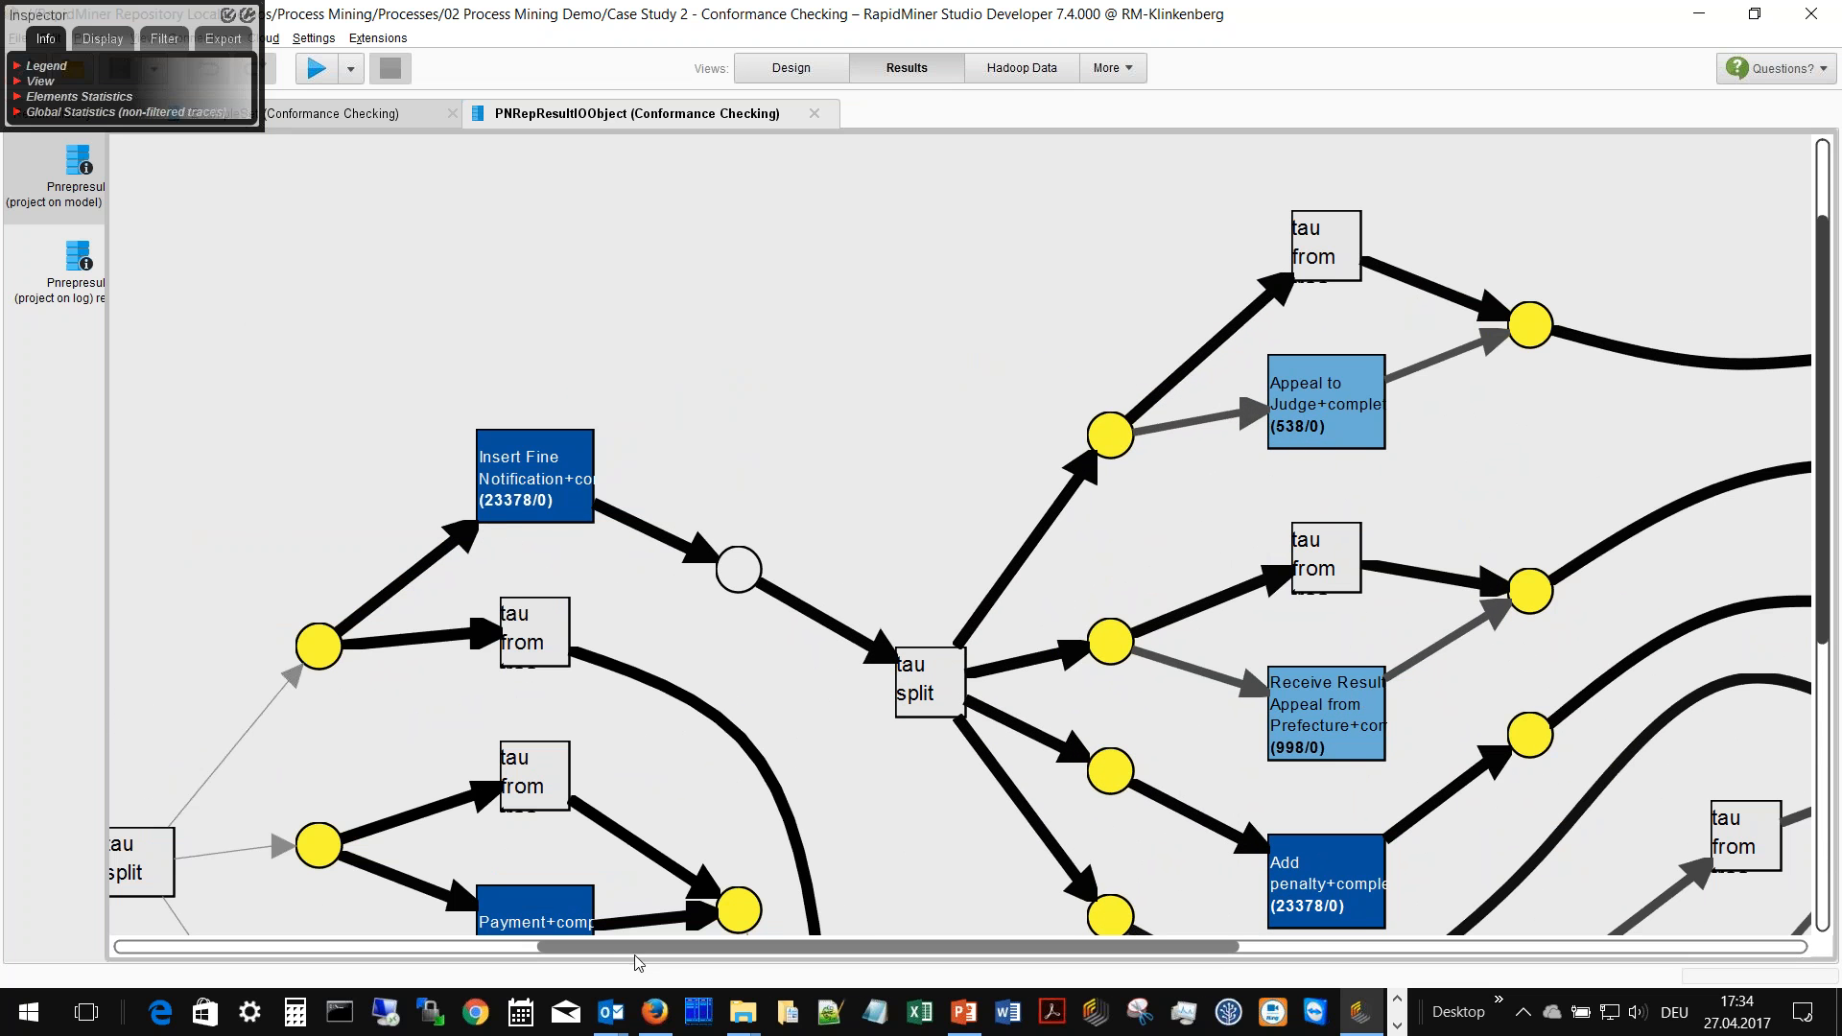
left_click_drag(614, 953, 182, 953)
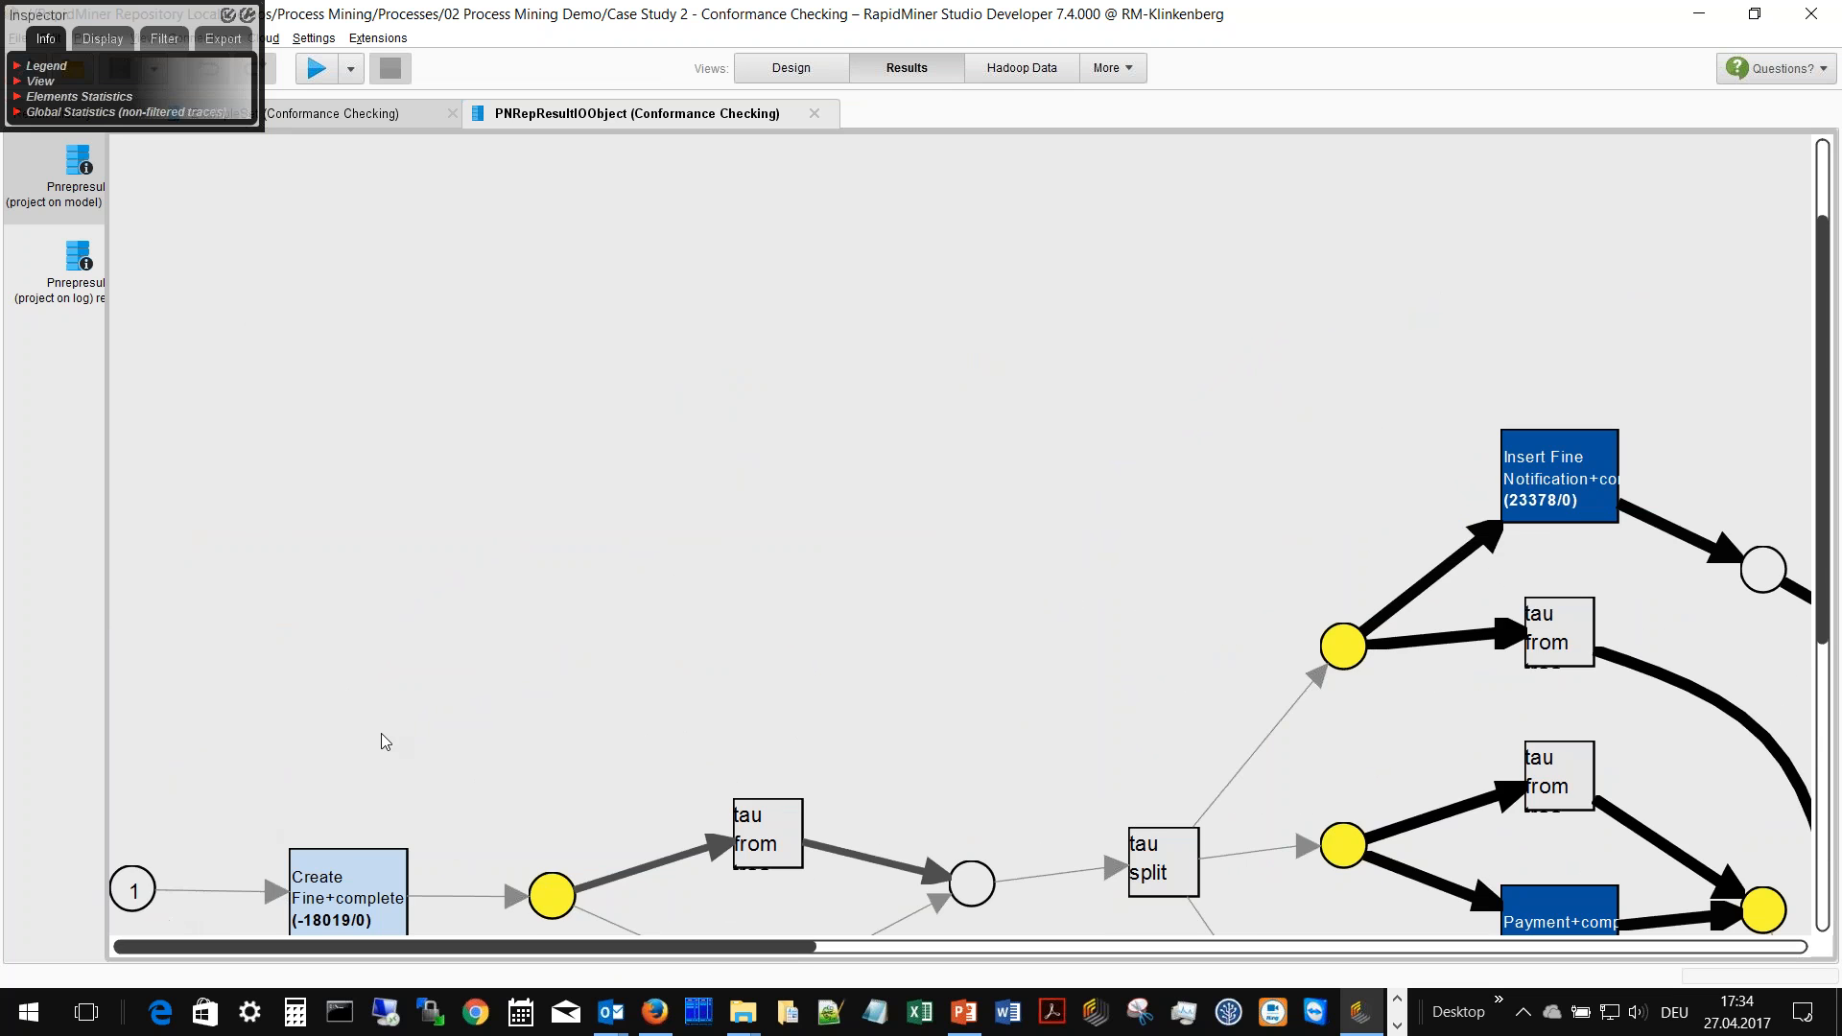
left_click_drag(1822, 586, 1812, 822)
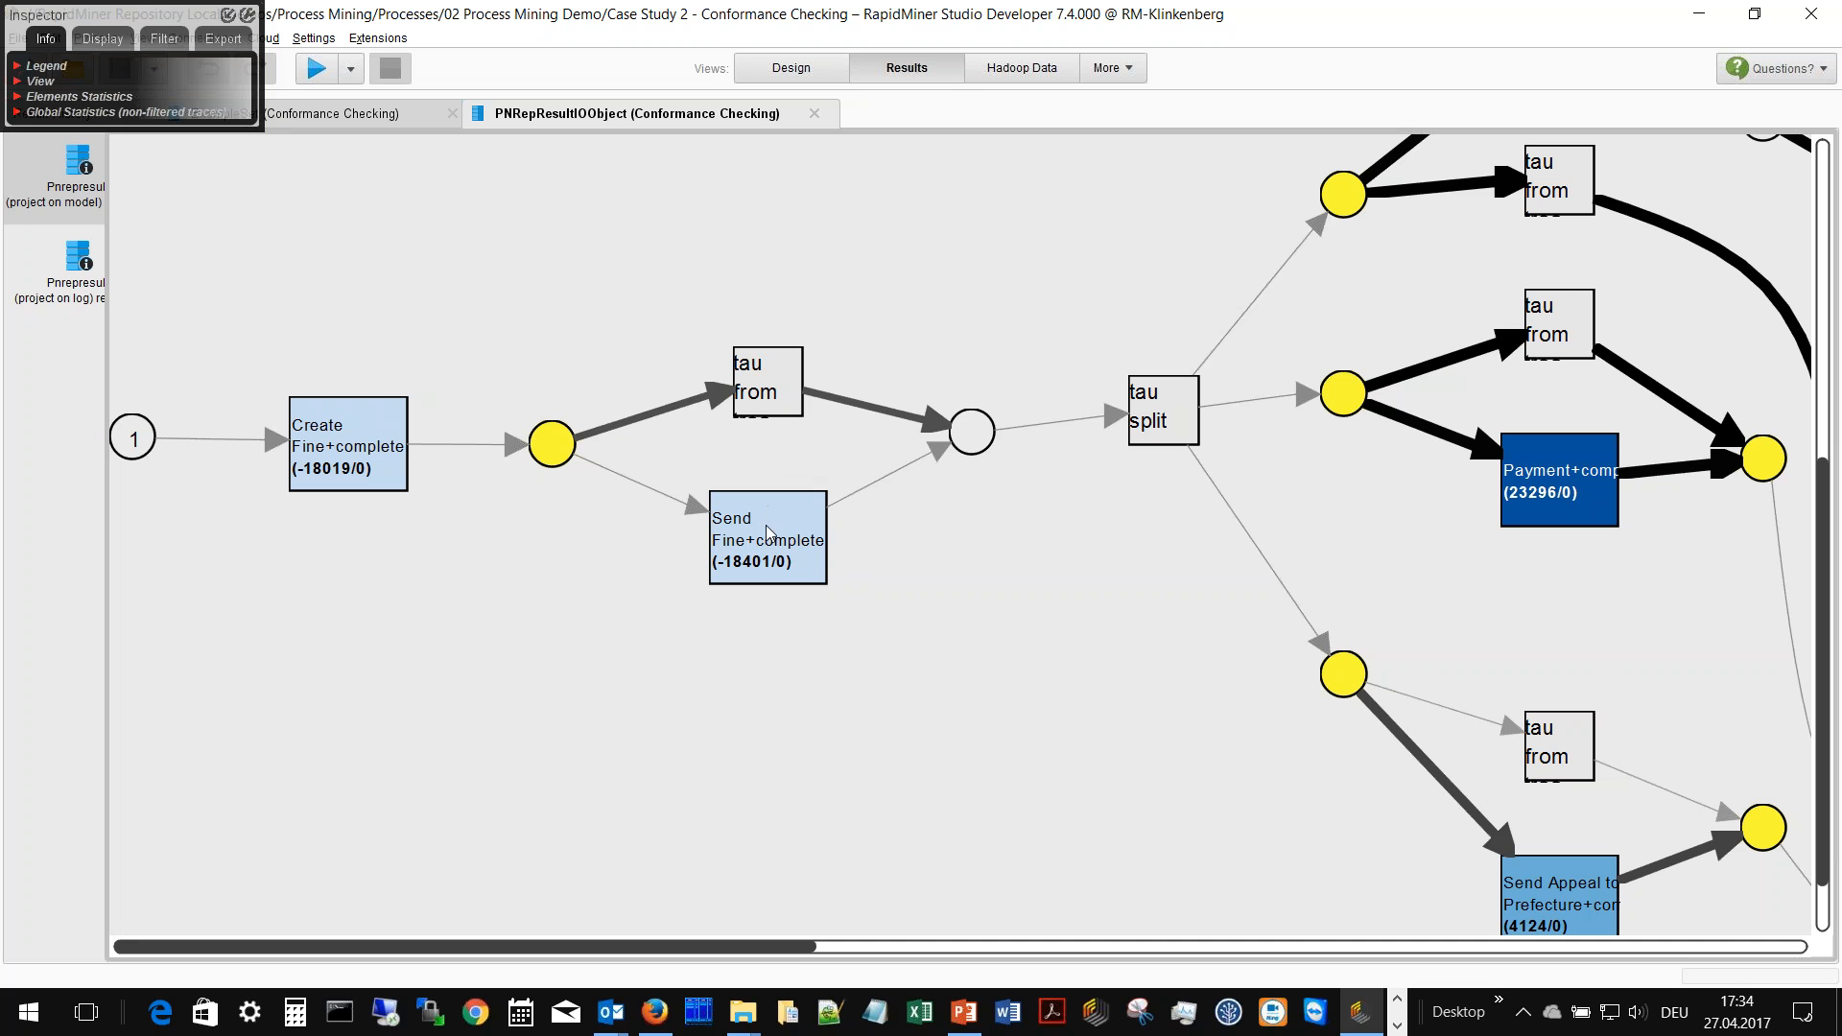
- Examine the replay model from the Payment and Insert Fine Notification branches through to Send for Credit Collection at its end
left_click_drag(780, 948, 1086, 952)
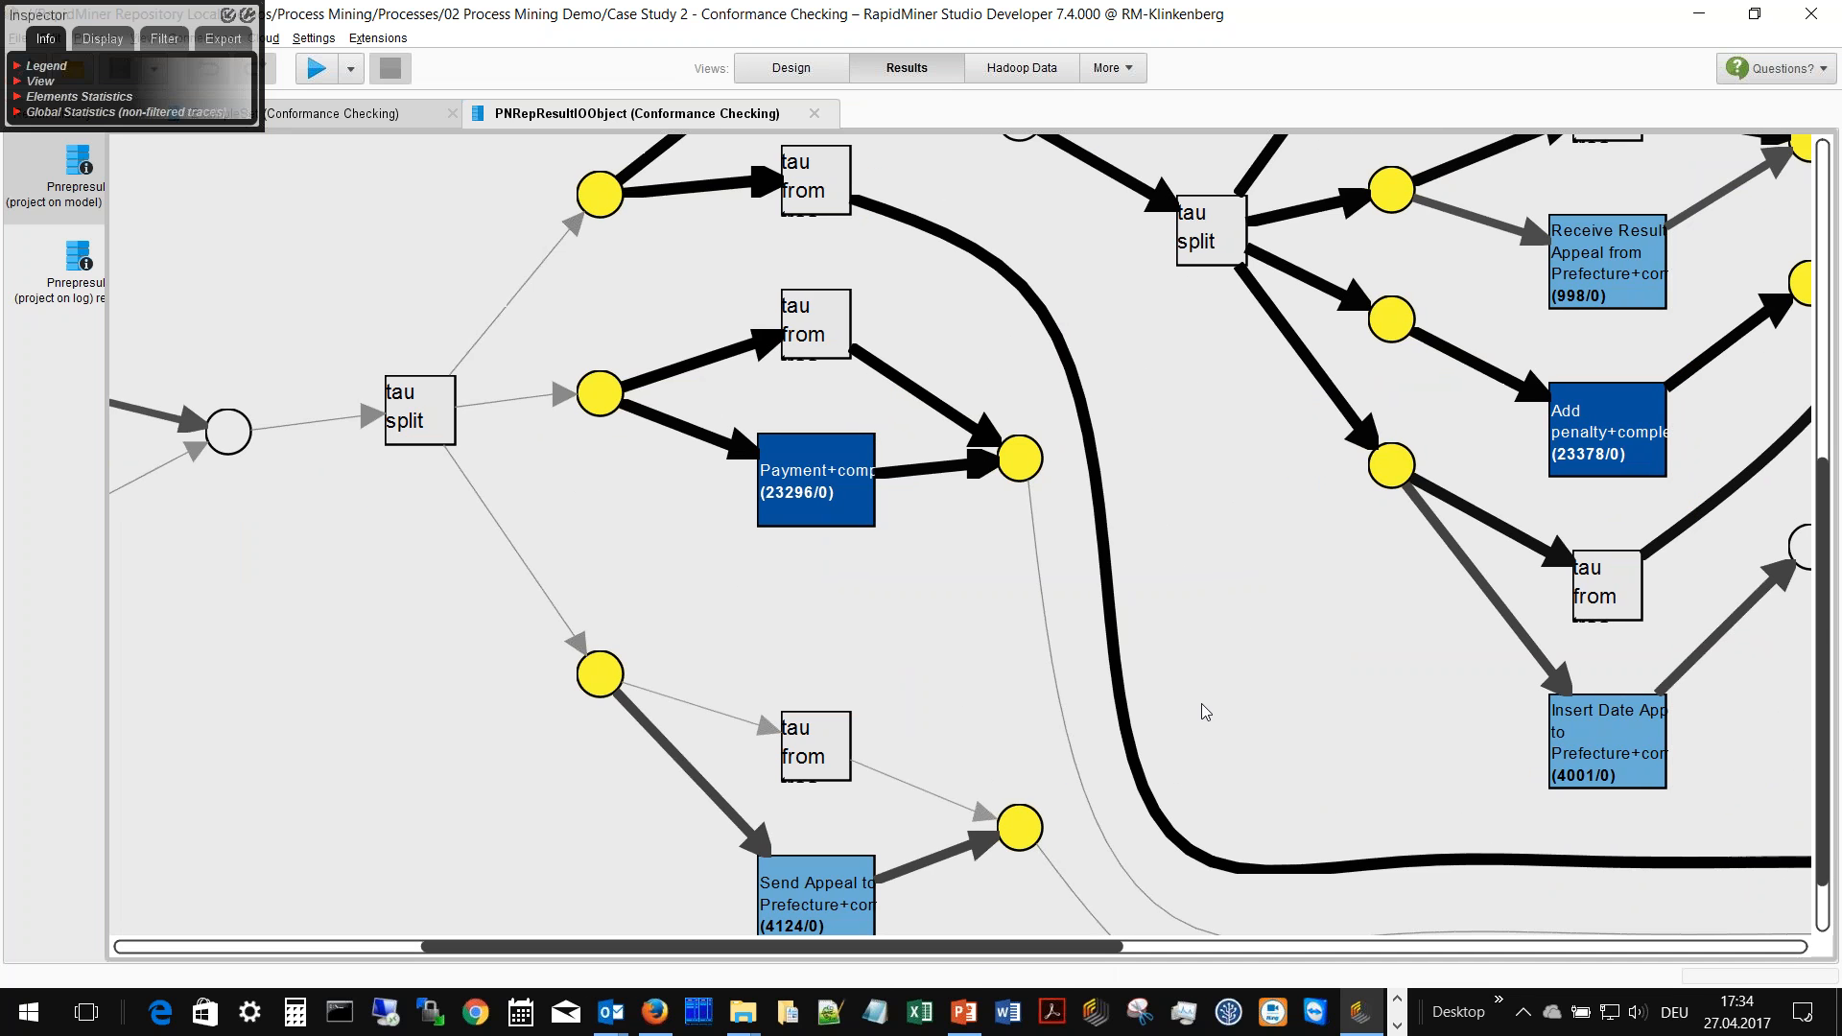
scroll(1770, 305, "up", 5)
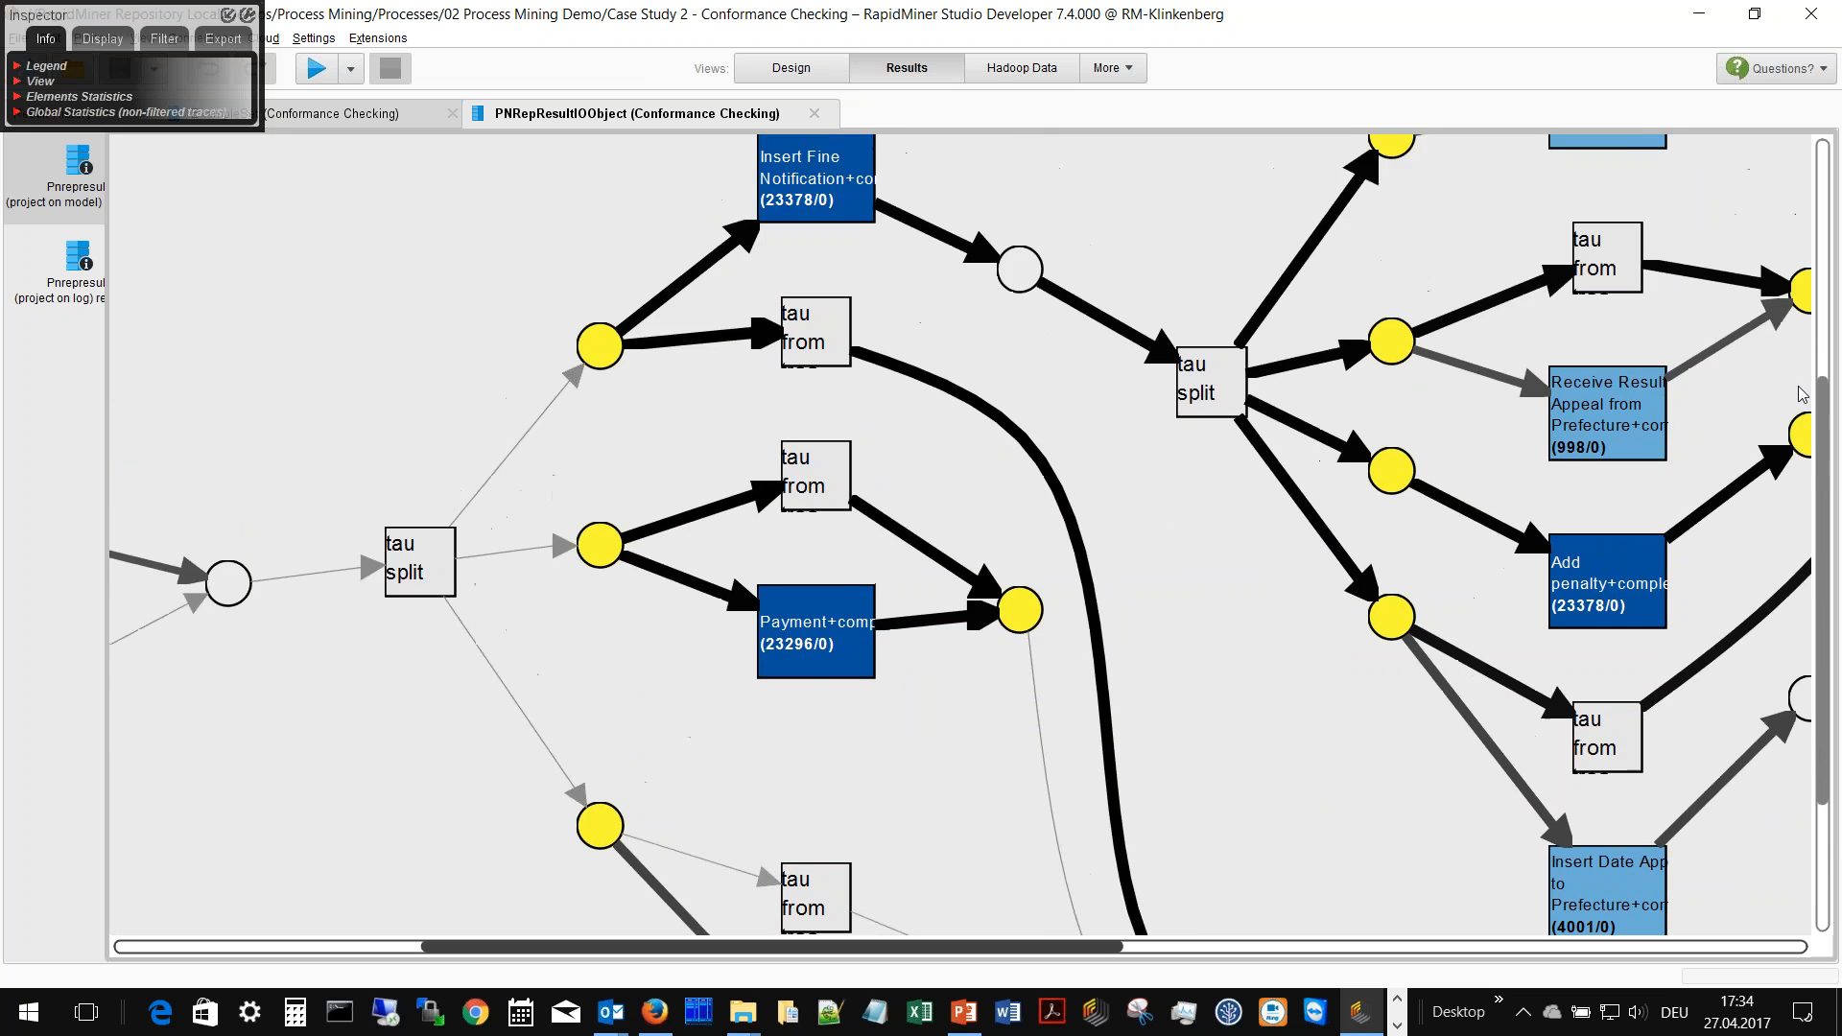
scroll(1772, 336, "down", 2)
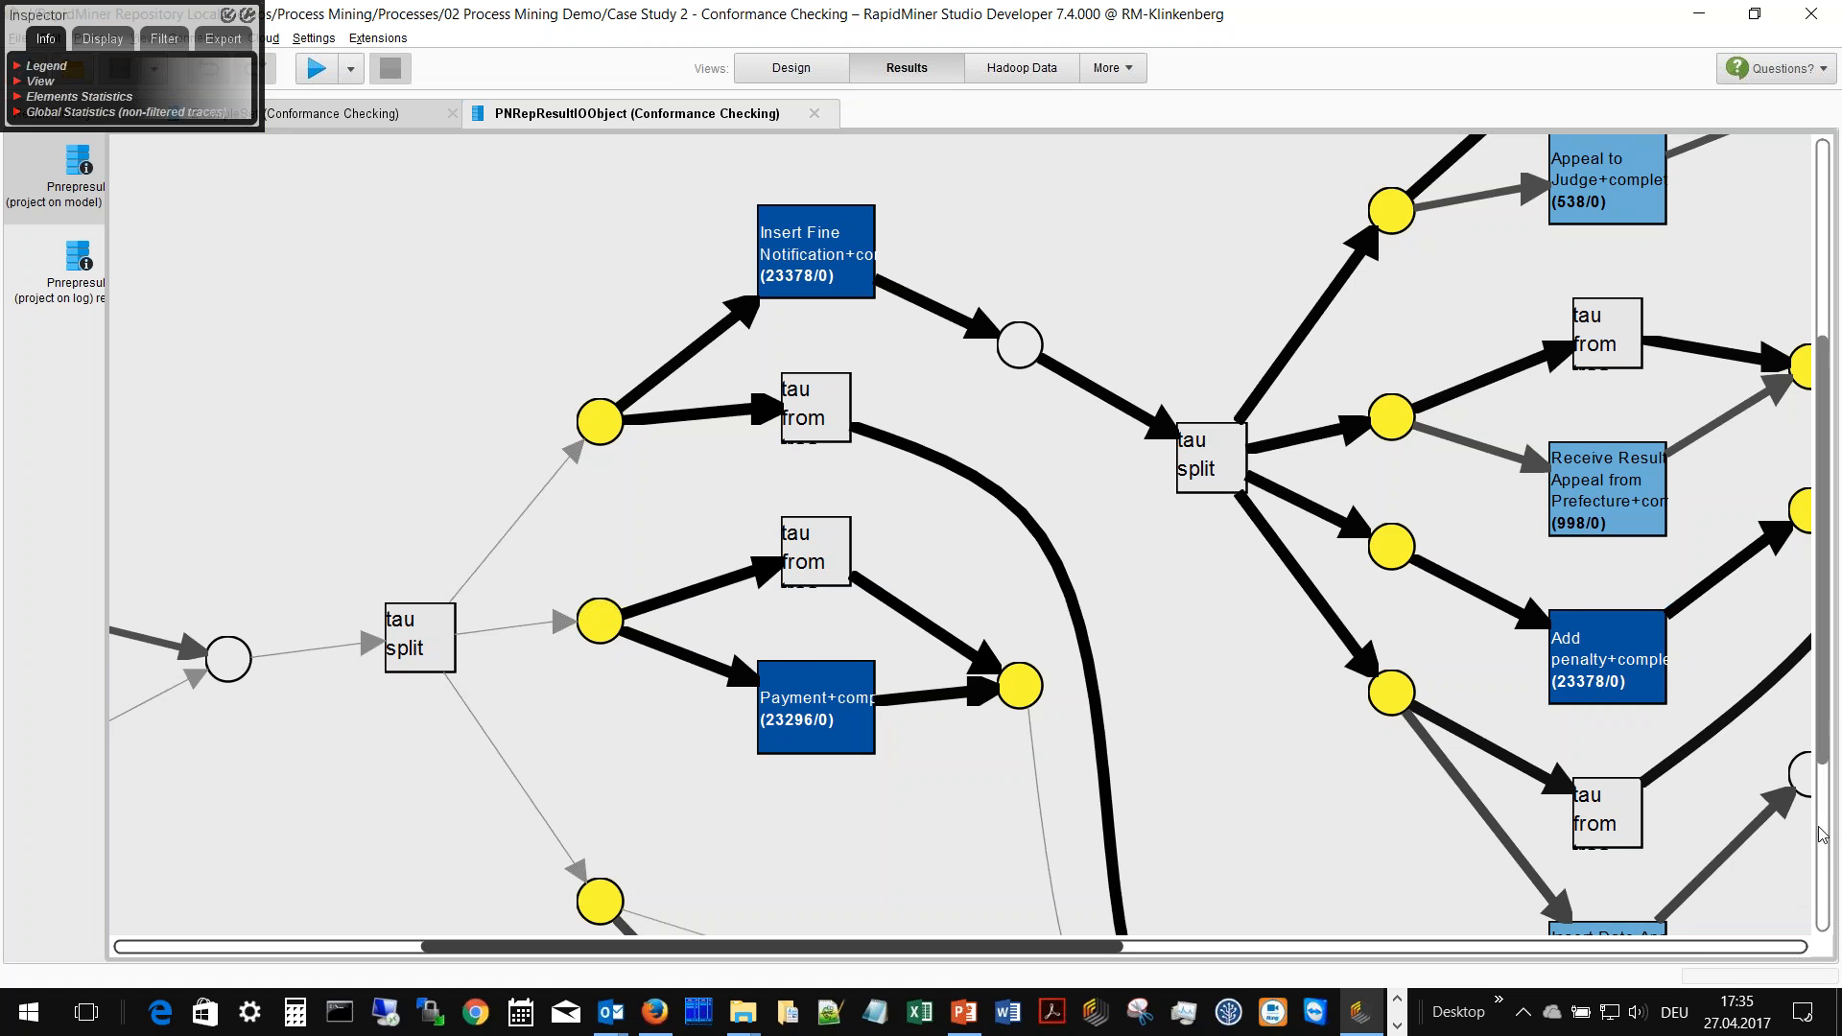
scroll(1829, 794, "down", 1)
scroll(1830, 795, "down", 3)
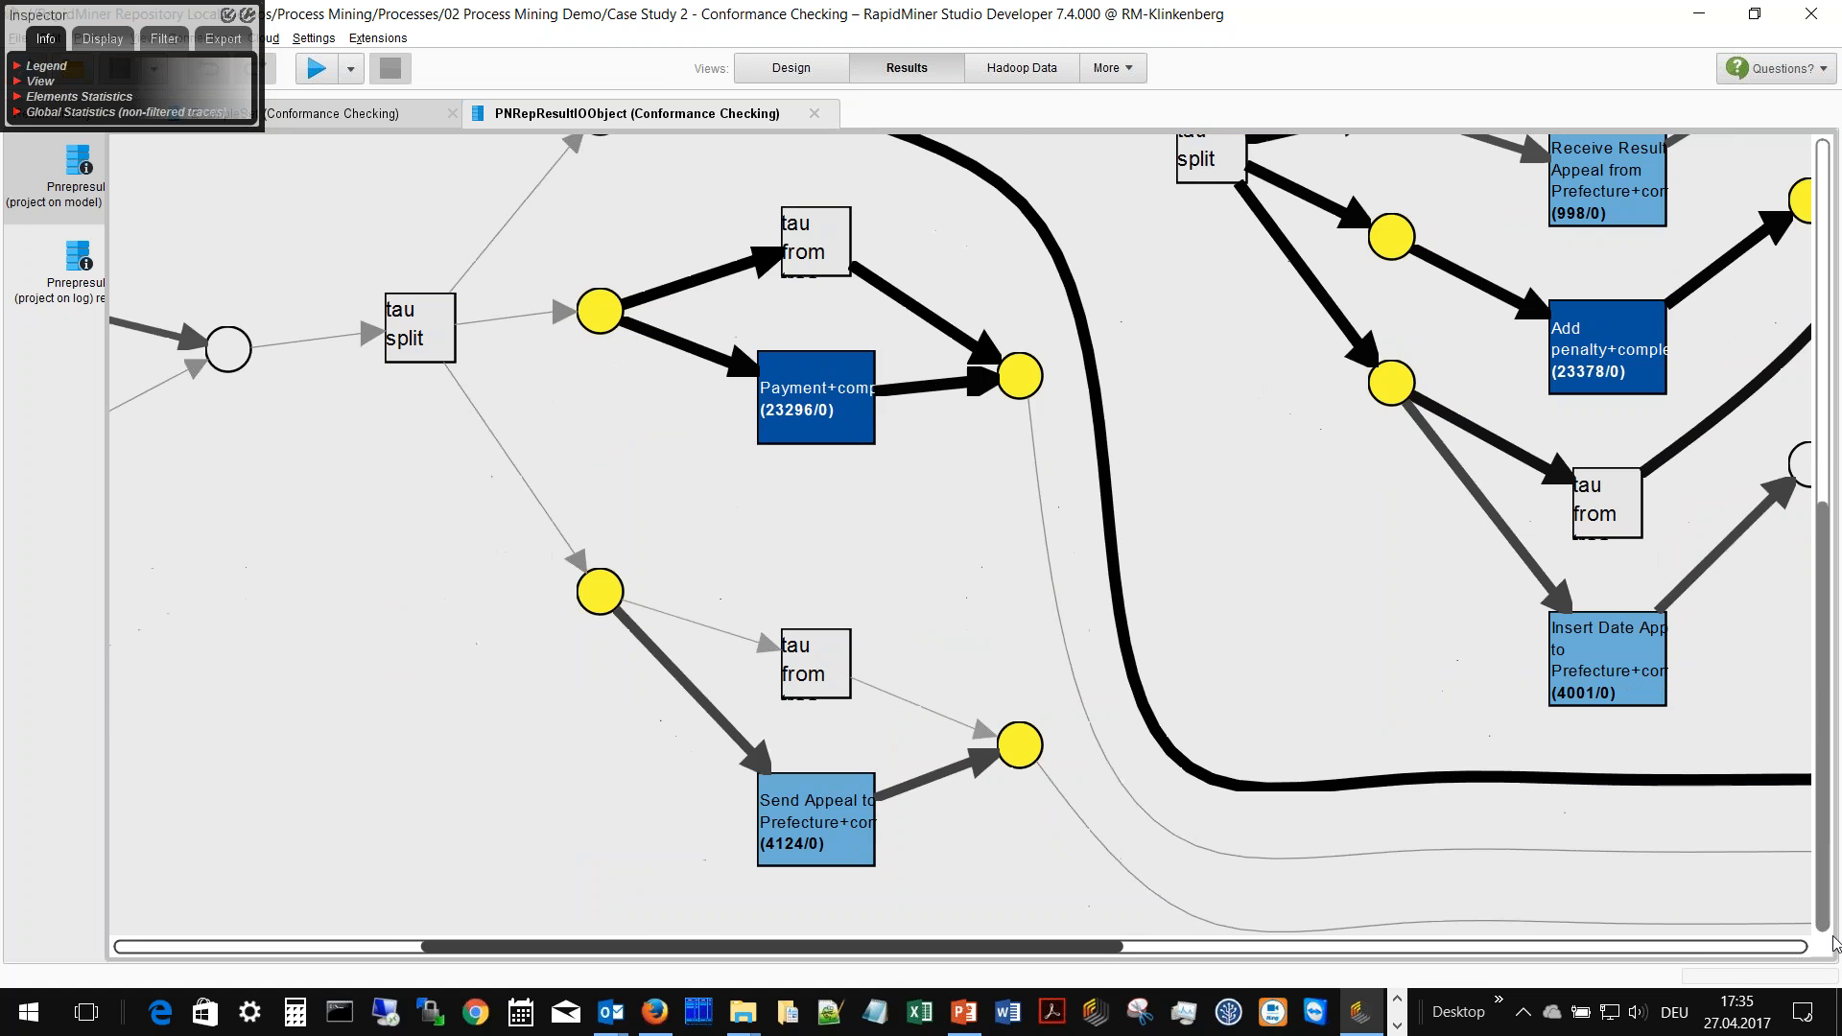
left_click_drag(1068, 950, 1660, 950)
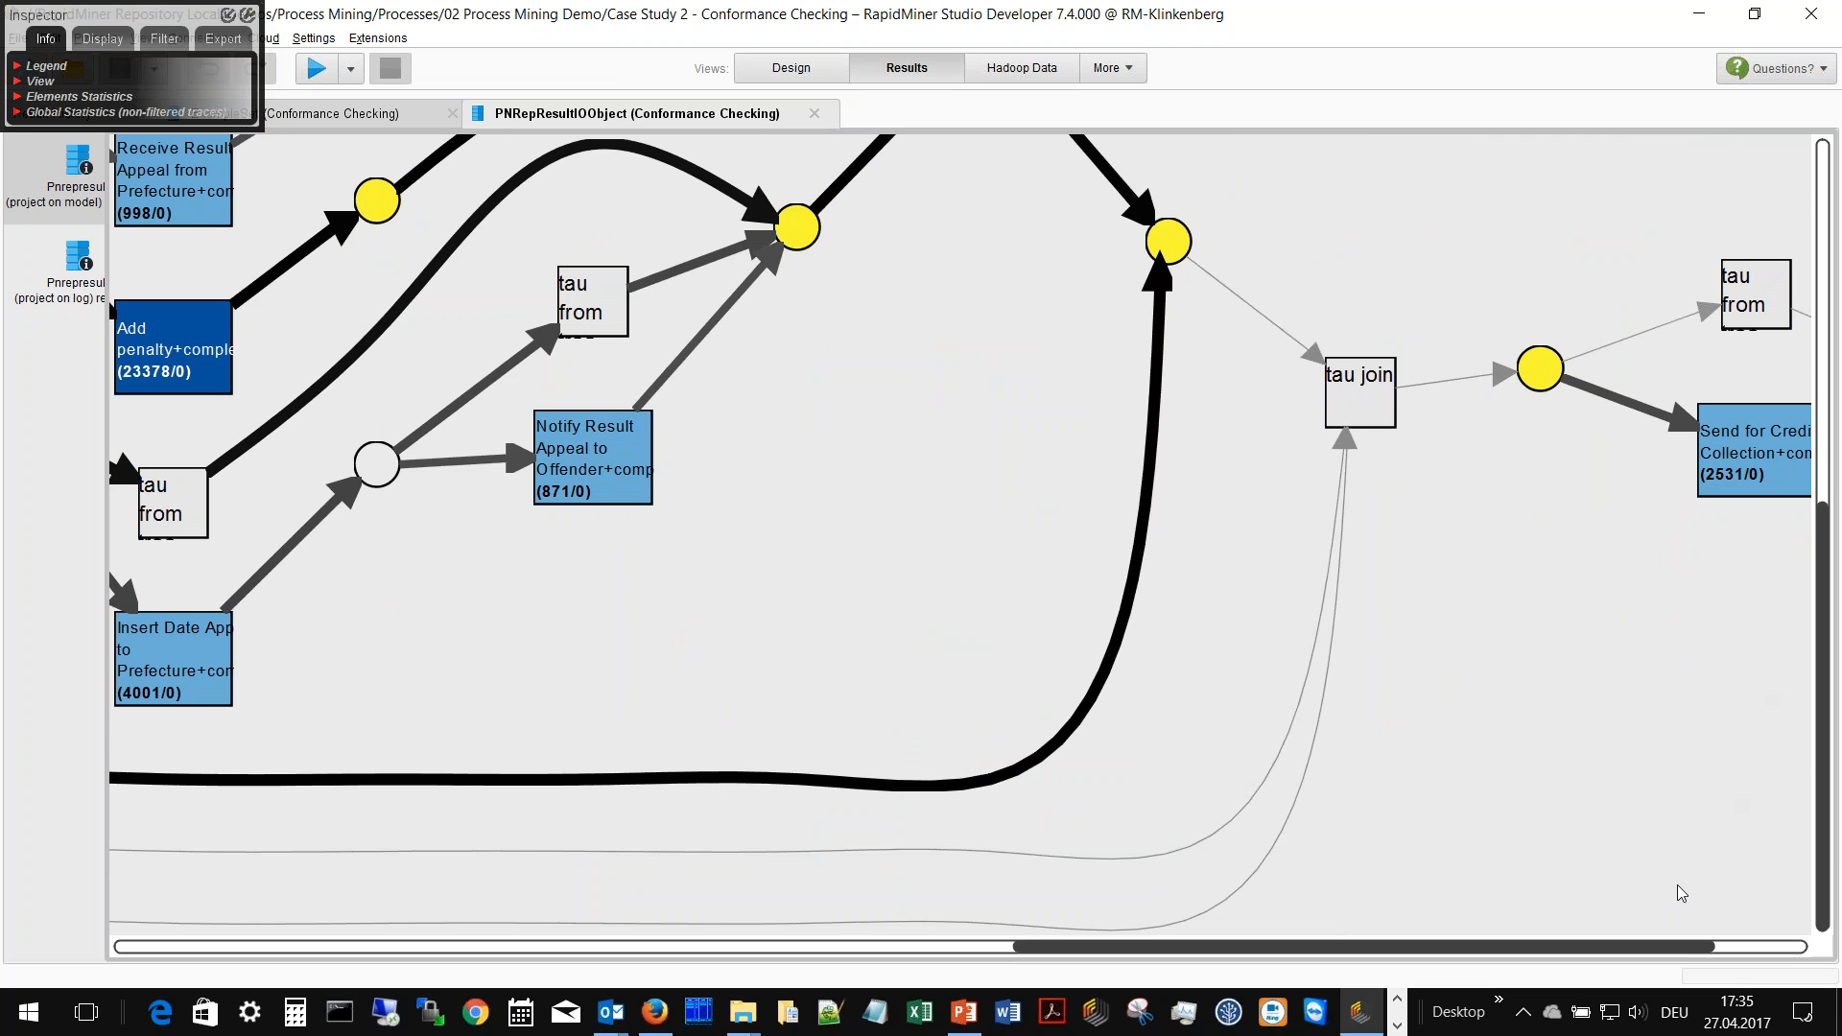
left_click_drag(1646, 950, 1821, 965)
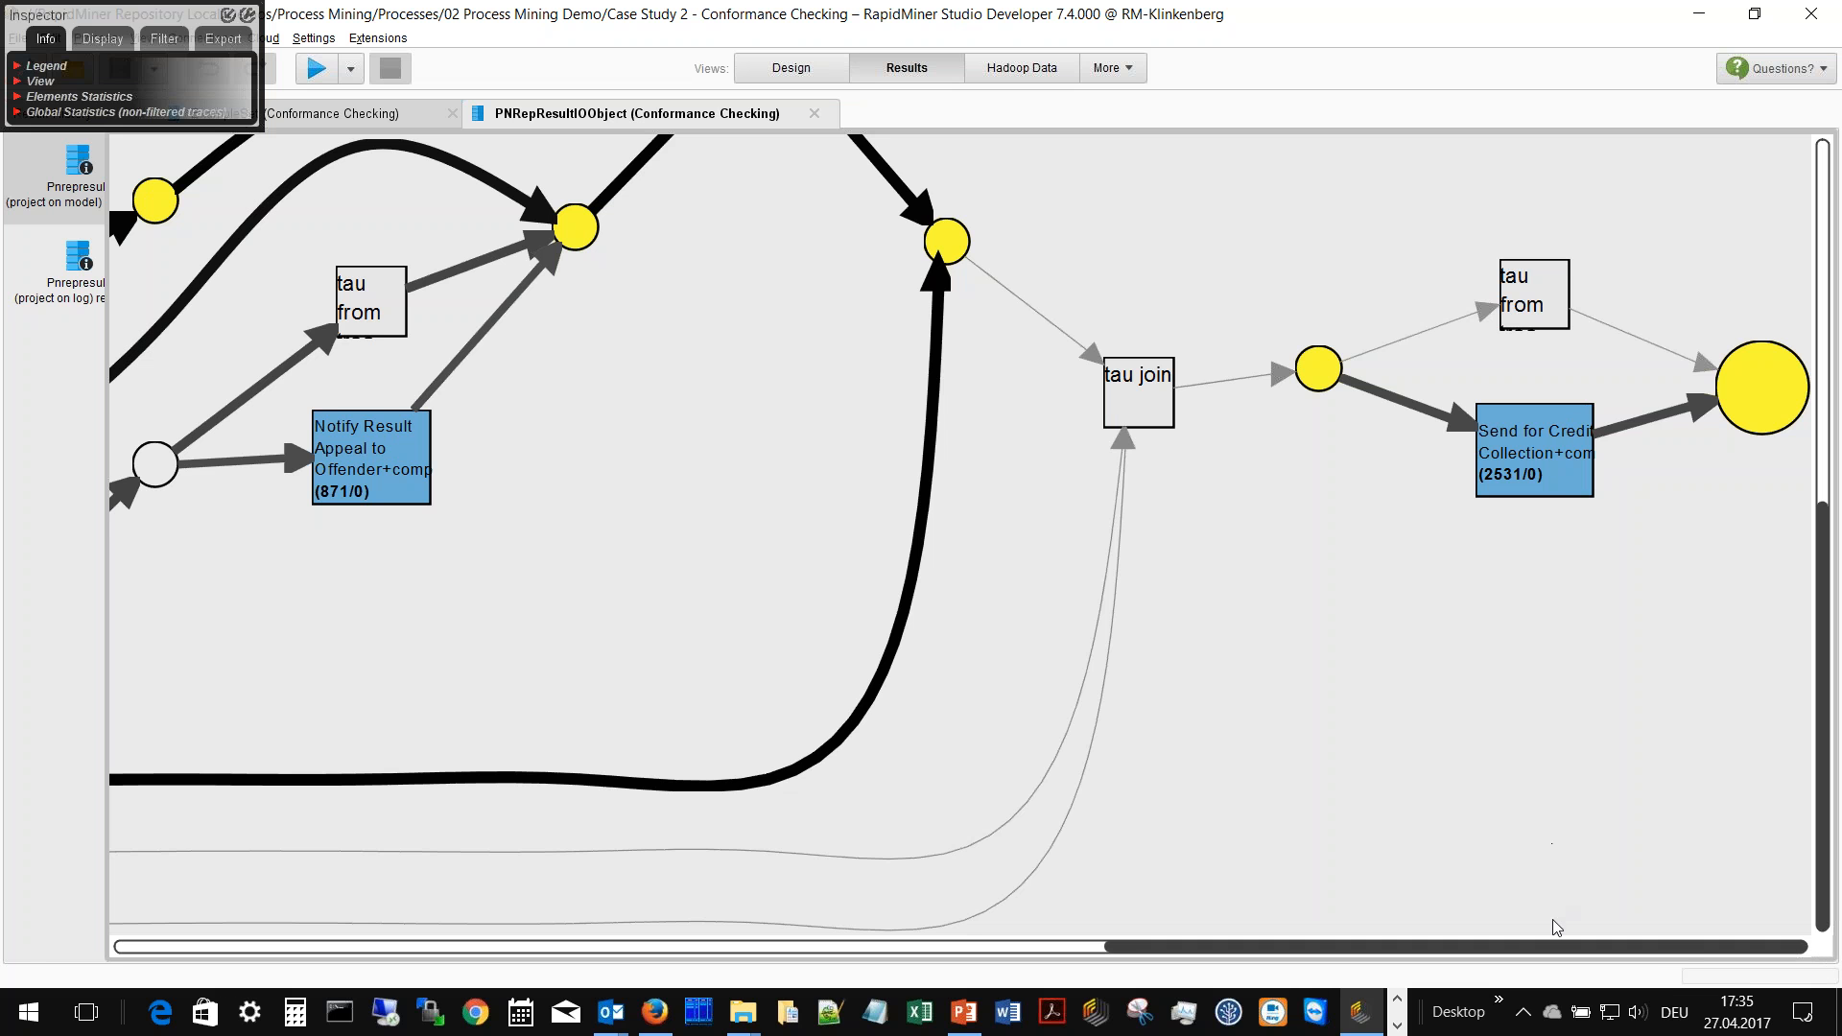
- Compare the start and end of the replay model, finishing at the split leading to Insert Fine Notification and Payment
left_click_drag(1551, 944, 26, 950)
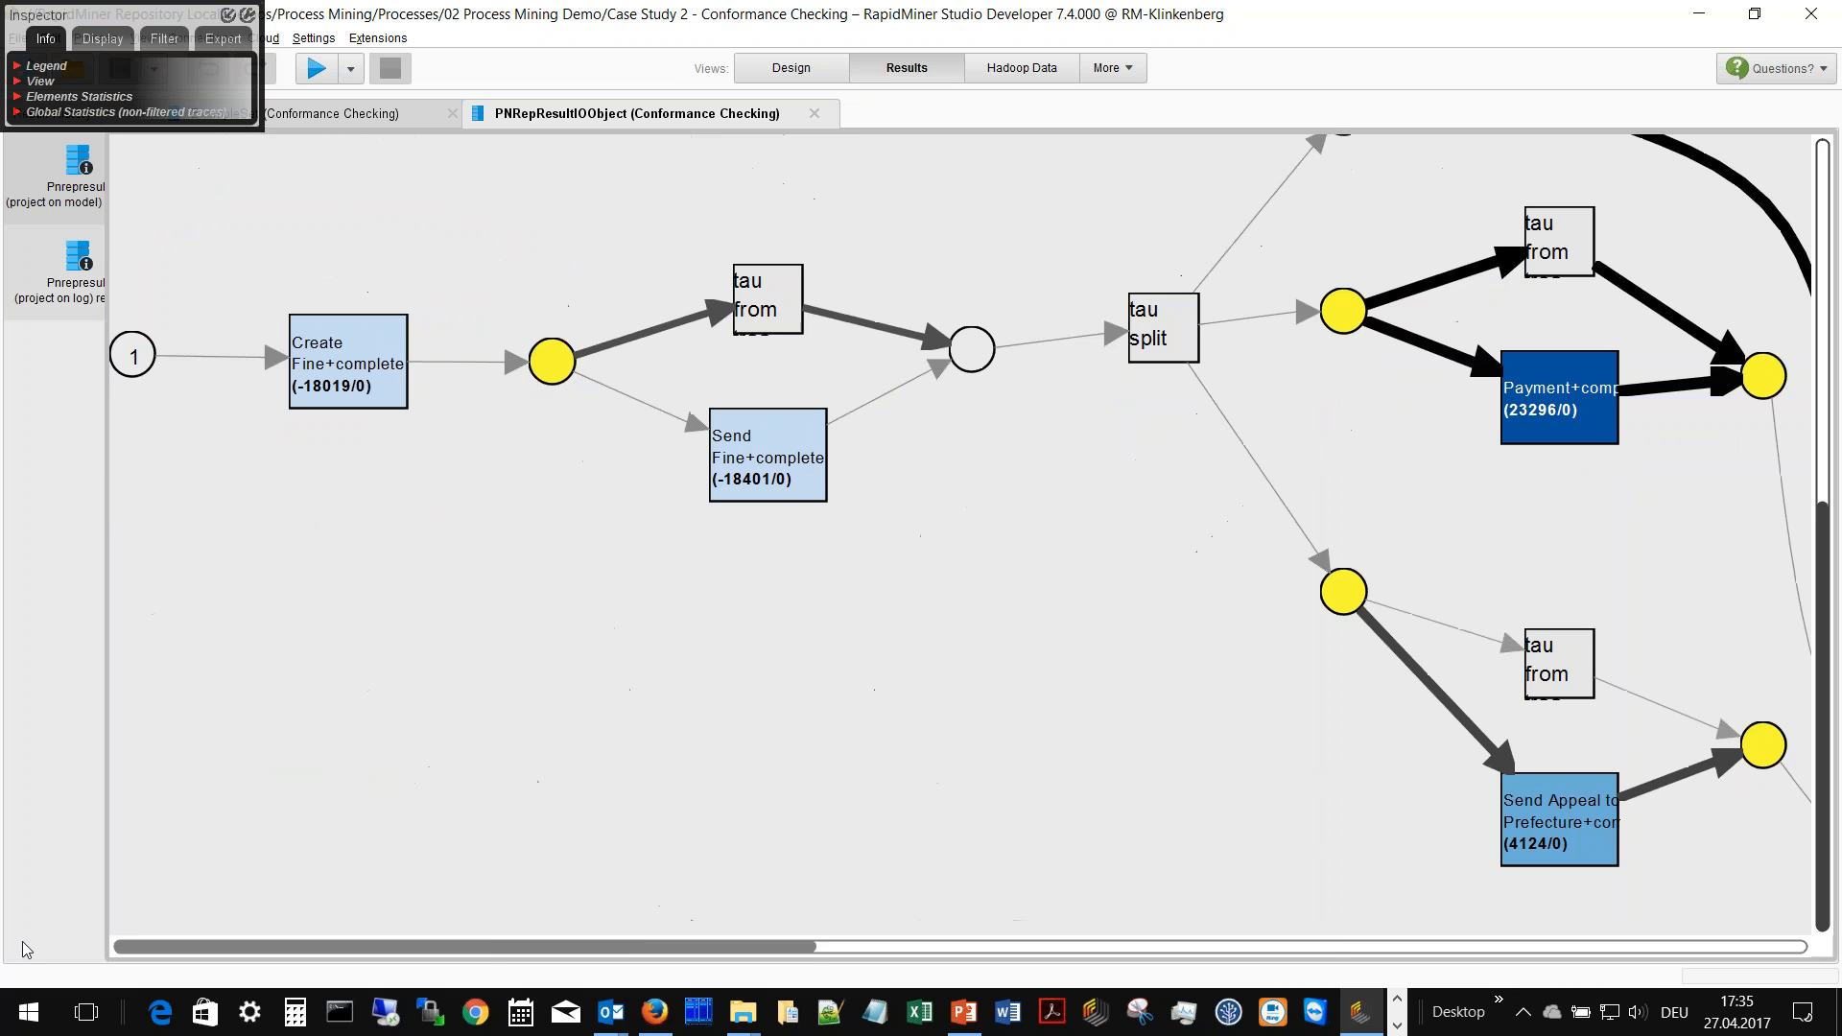
left_click_drag(493, 949, 1657, 954)
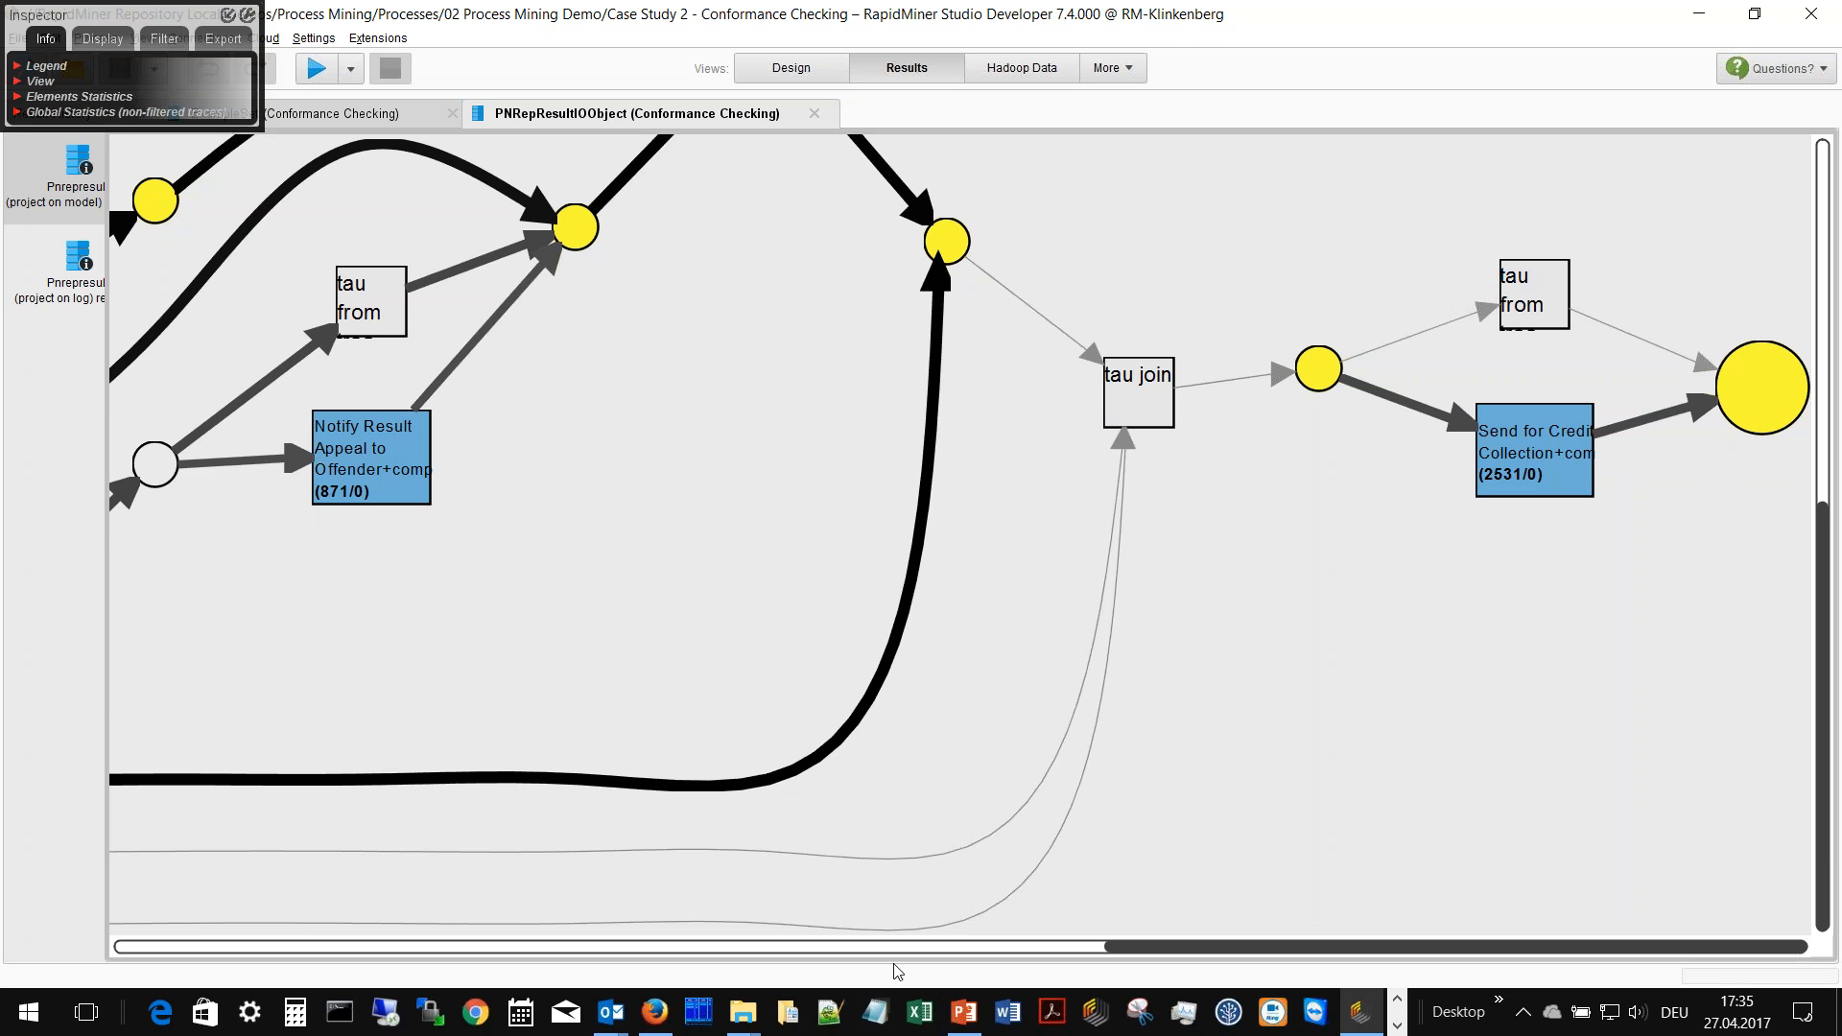
left_click_drag(1130, 950, 125, 1025)
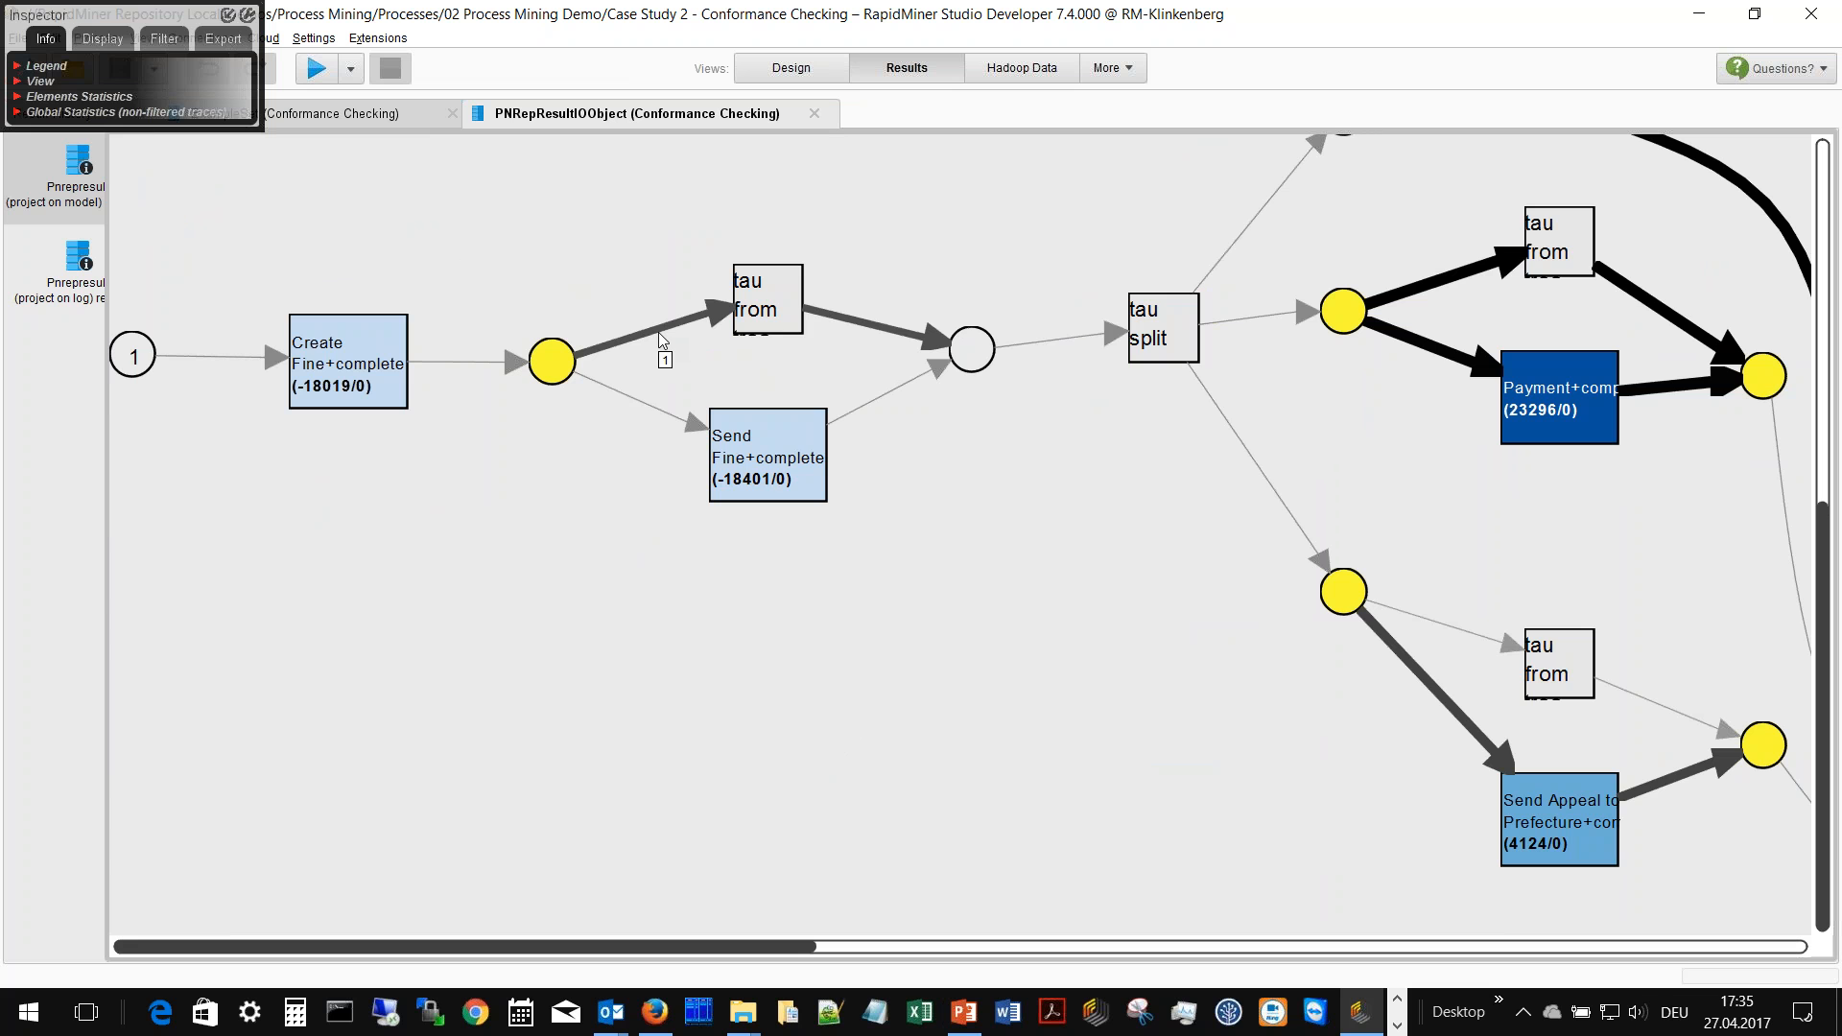
left_click_drag(1826, 562, 1770, 382)
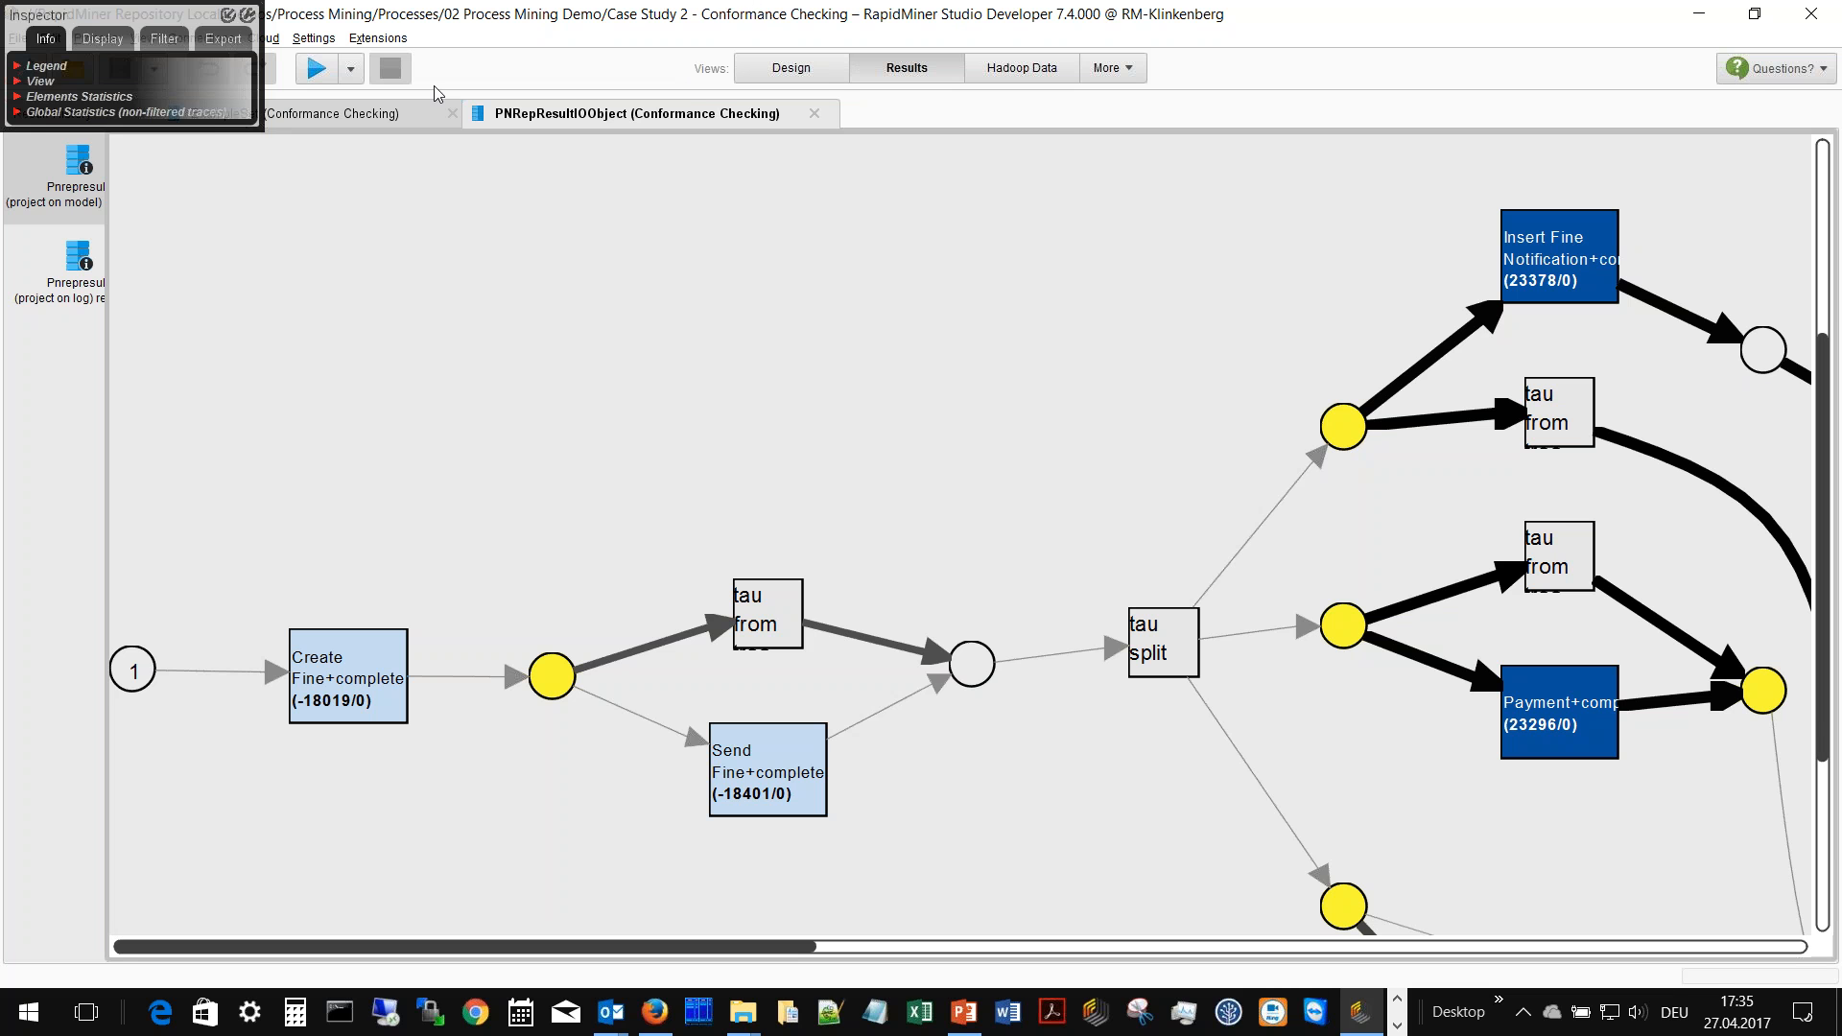
- Open the process Case Study 3 - Performance Analysis and show the parameters of its Analyze Performance (Manifest) operator
left_click(811, 71)
scroll(298, 462, "down", 6)
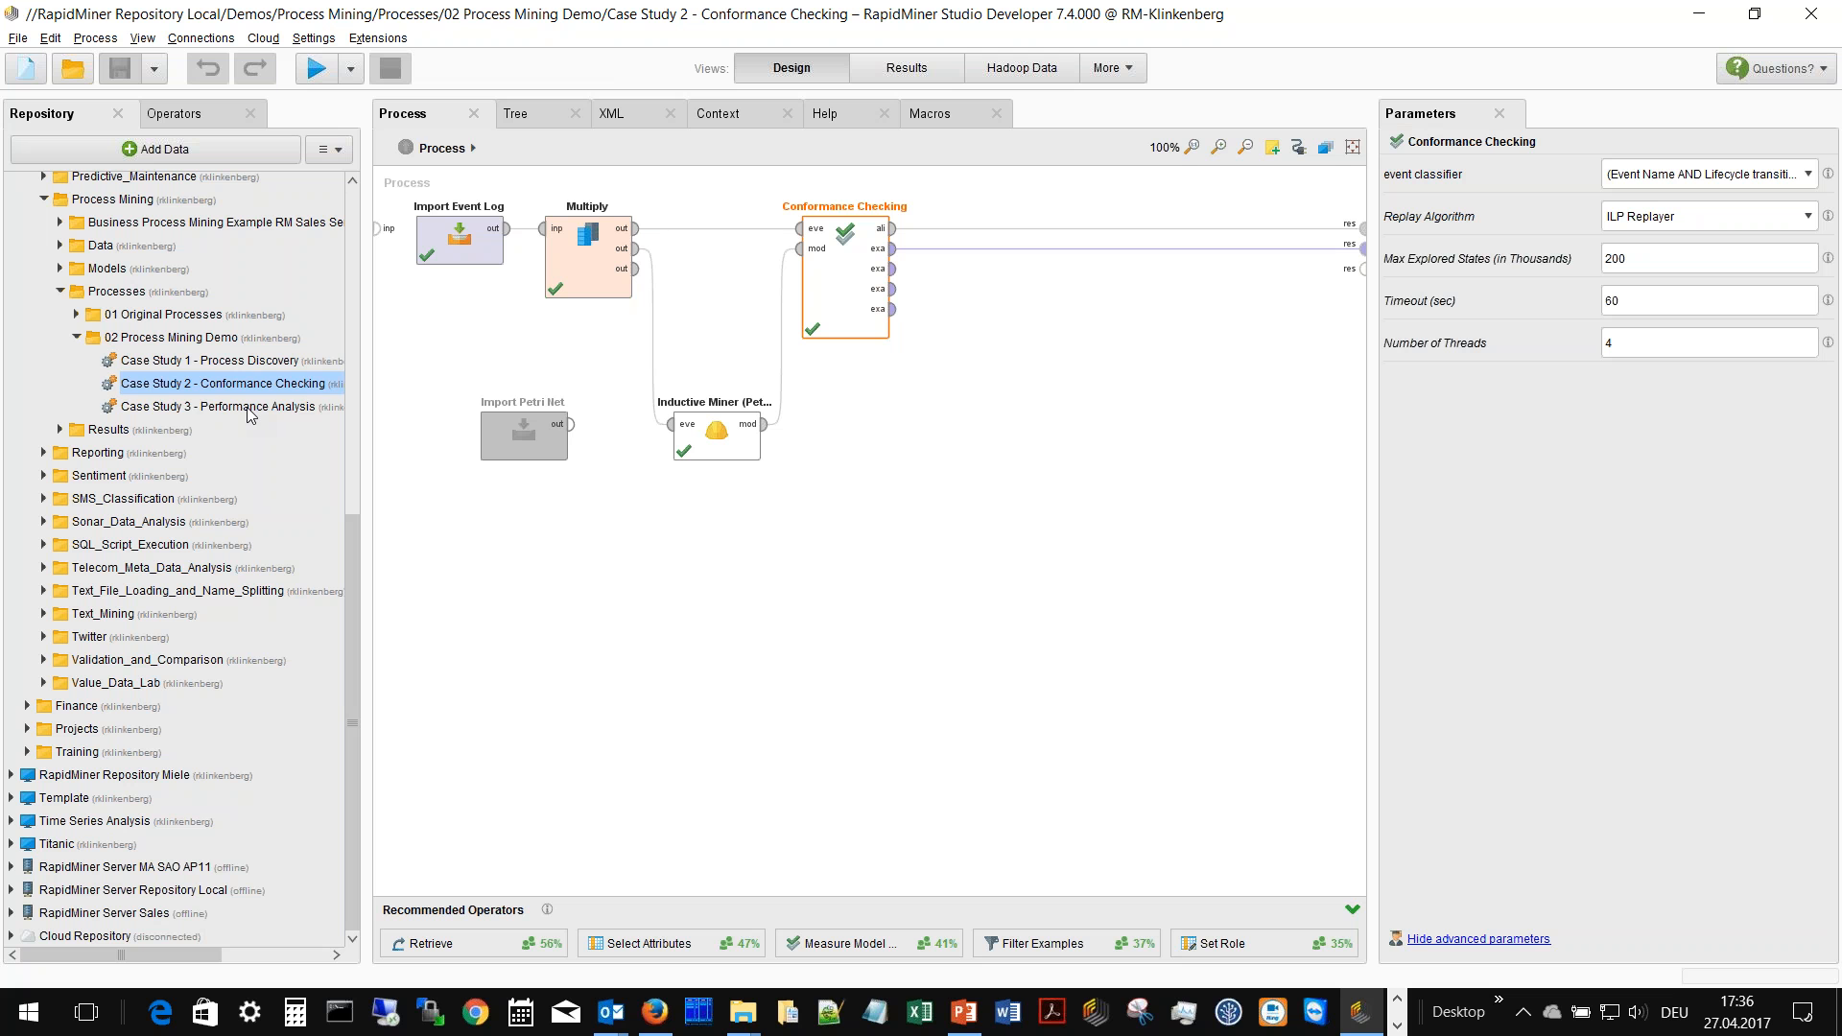
left_click(250, 410)
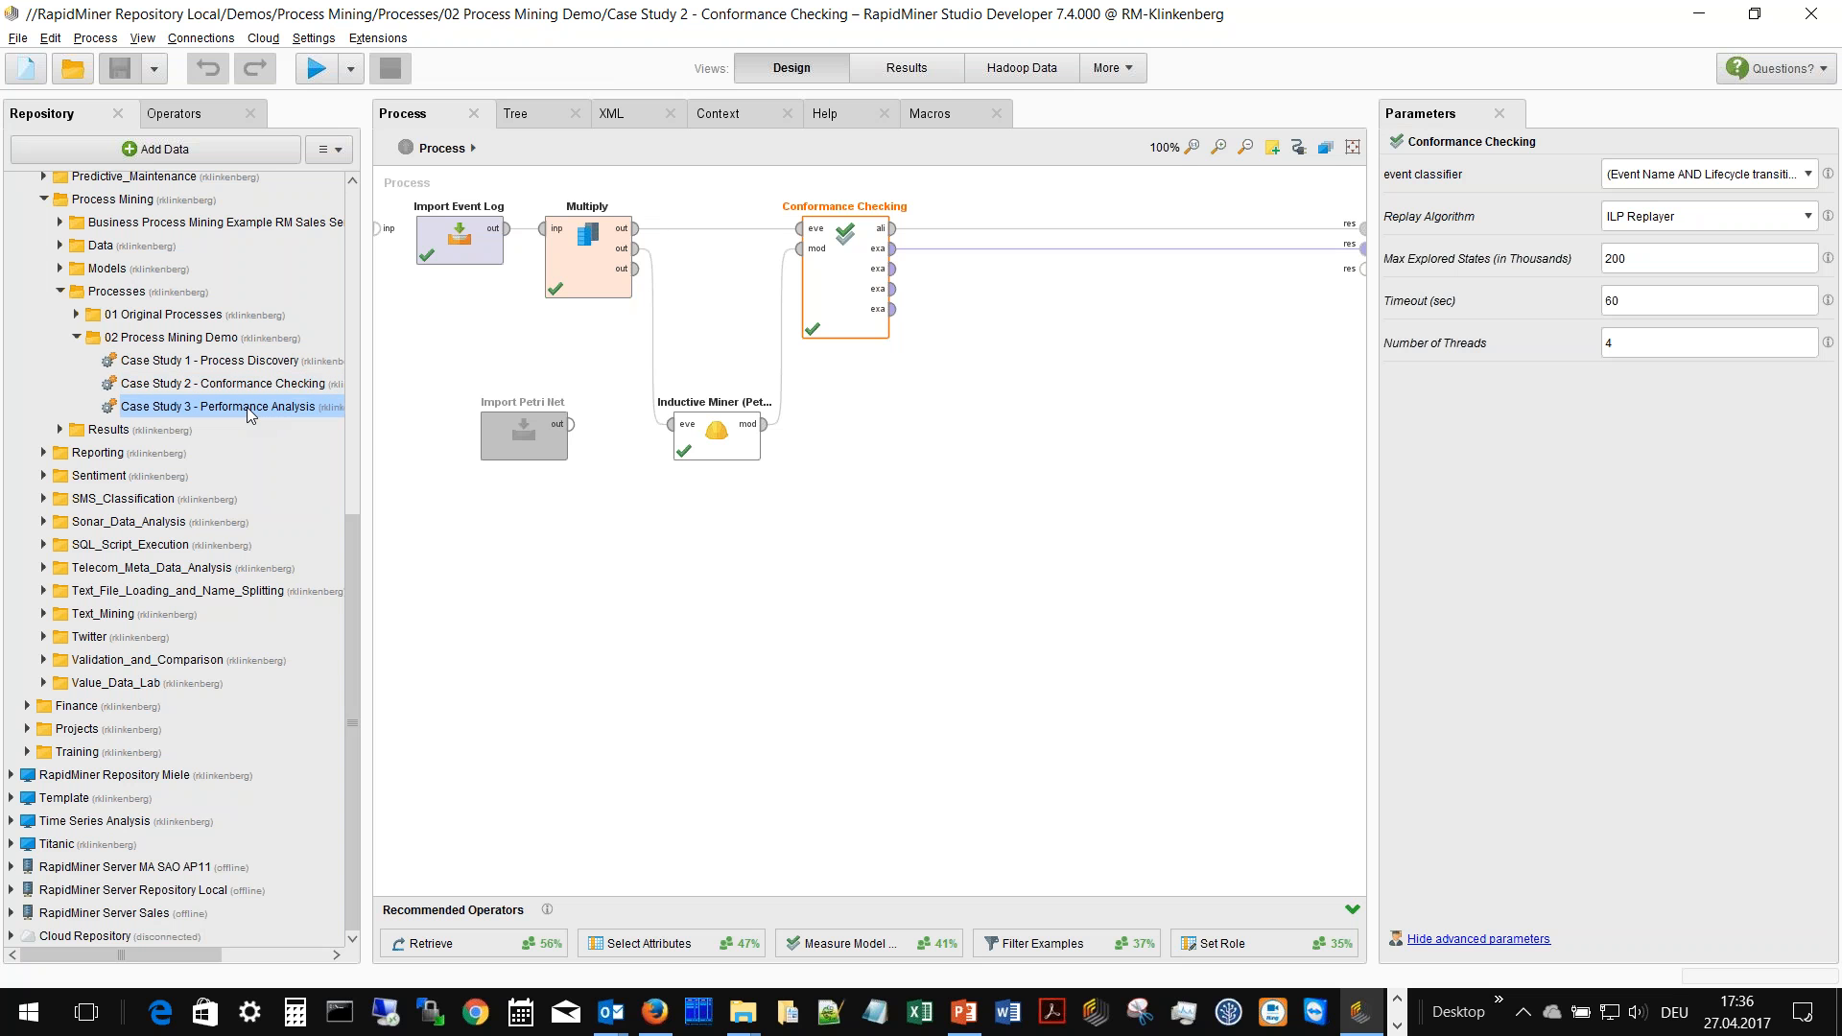
double_click(250, 409)
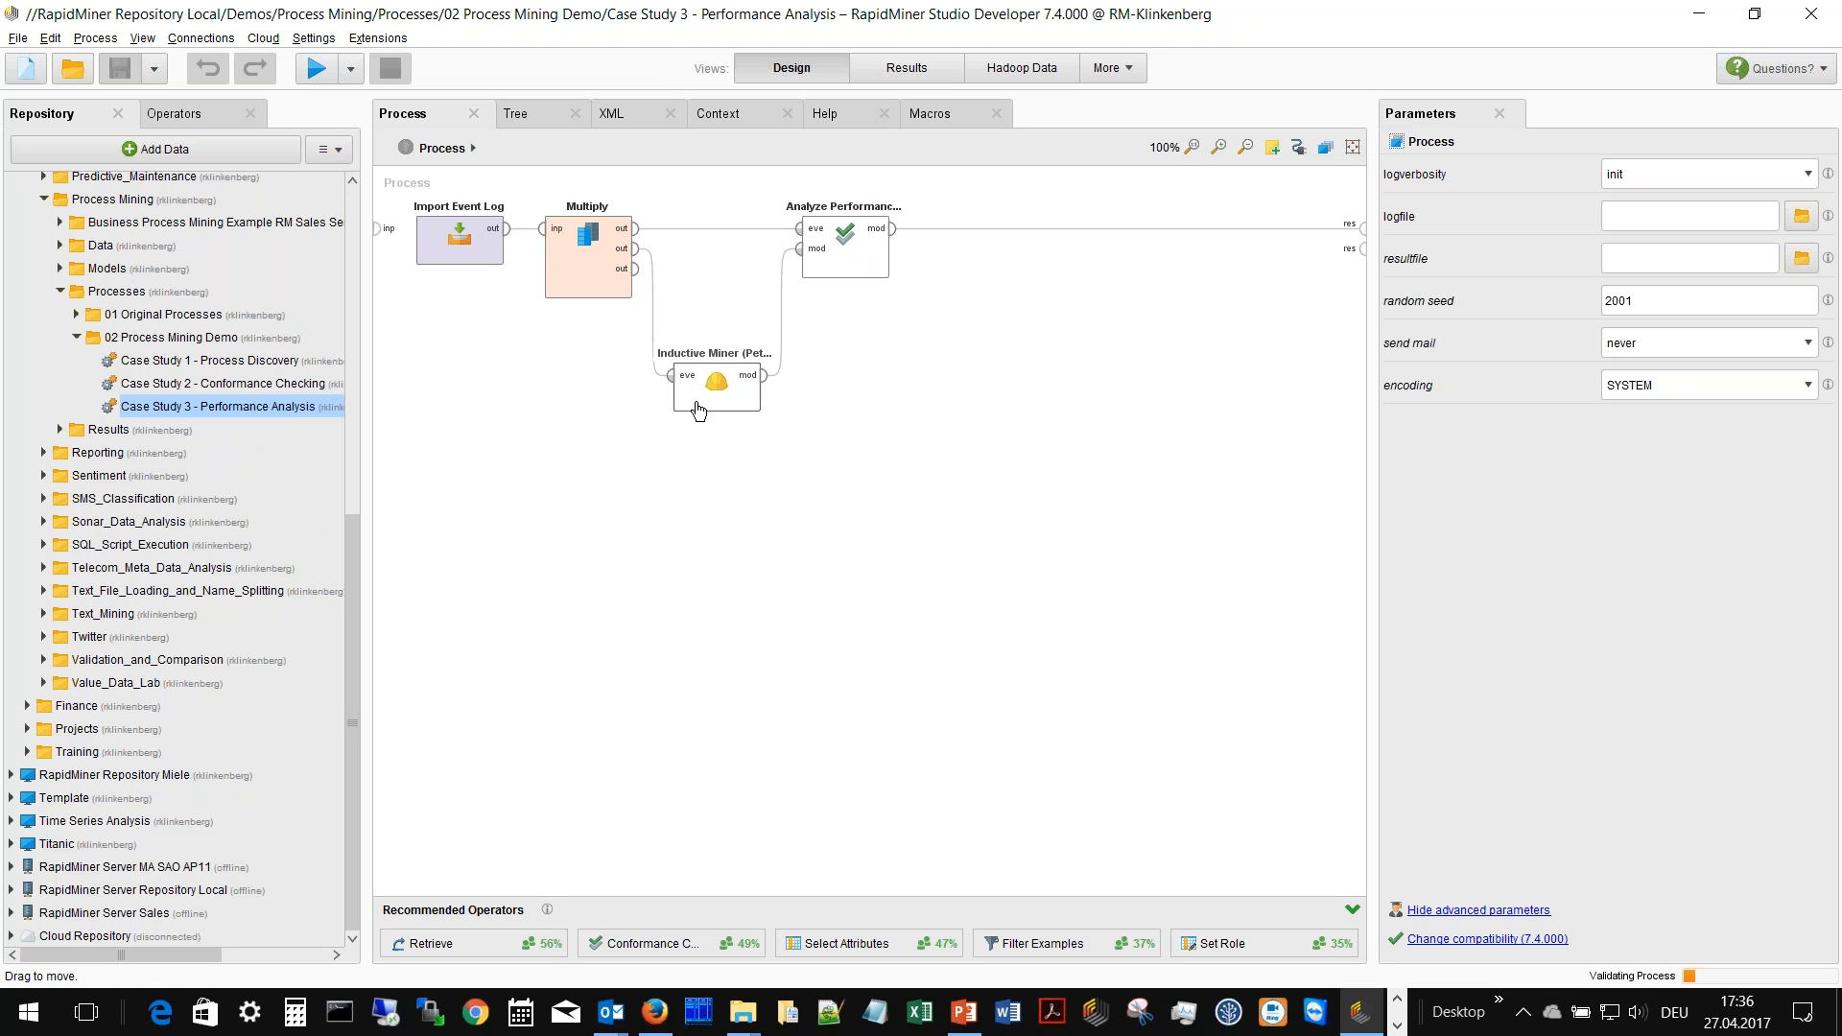
left_click(848, 242)
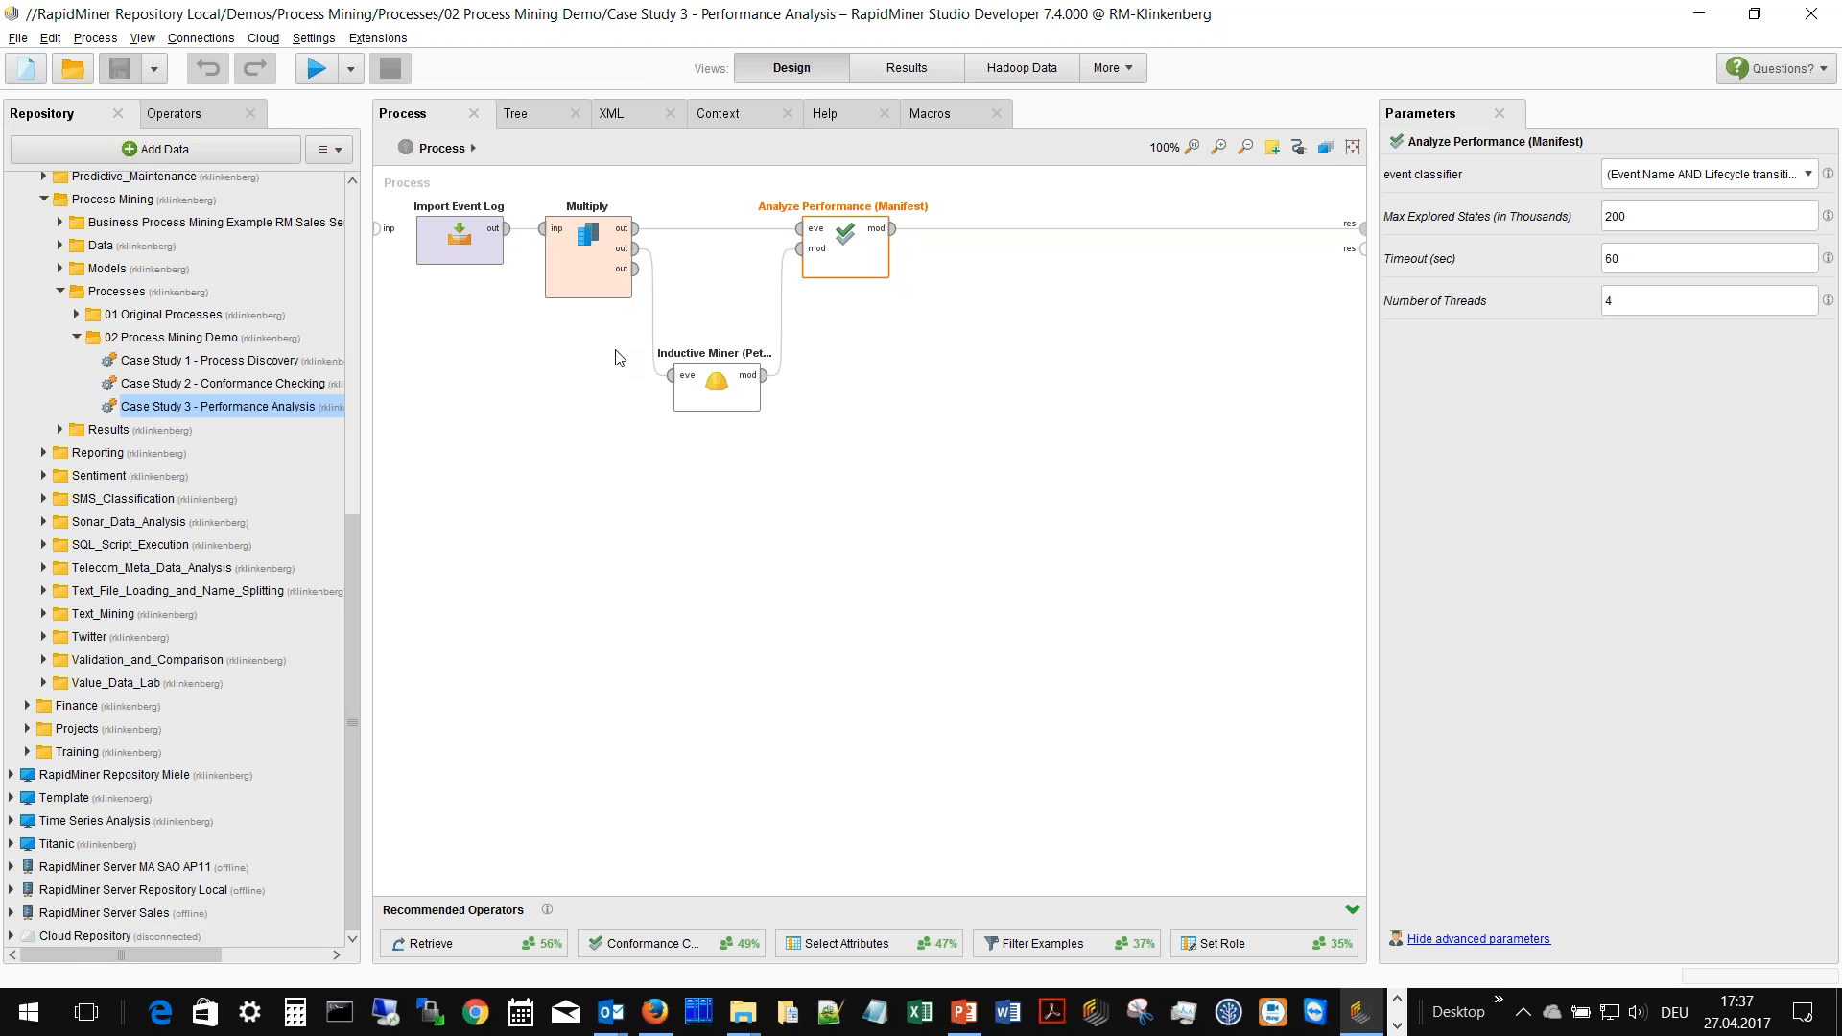
- Run the performance analysis with time:timestamp as the timestamp attribute, assuming moves on model fire as soon as they are enabled
left_click(316, 67)
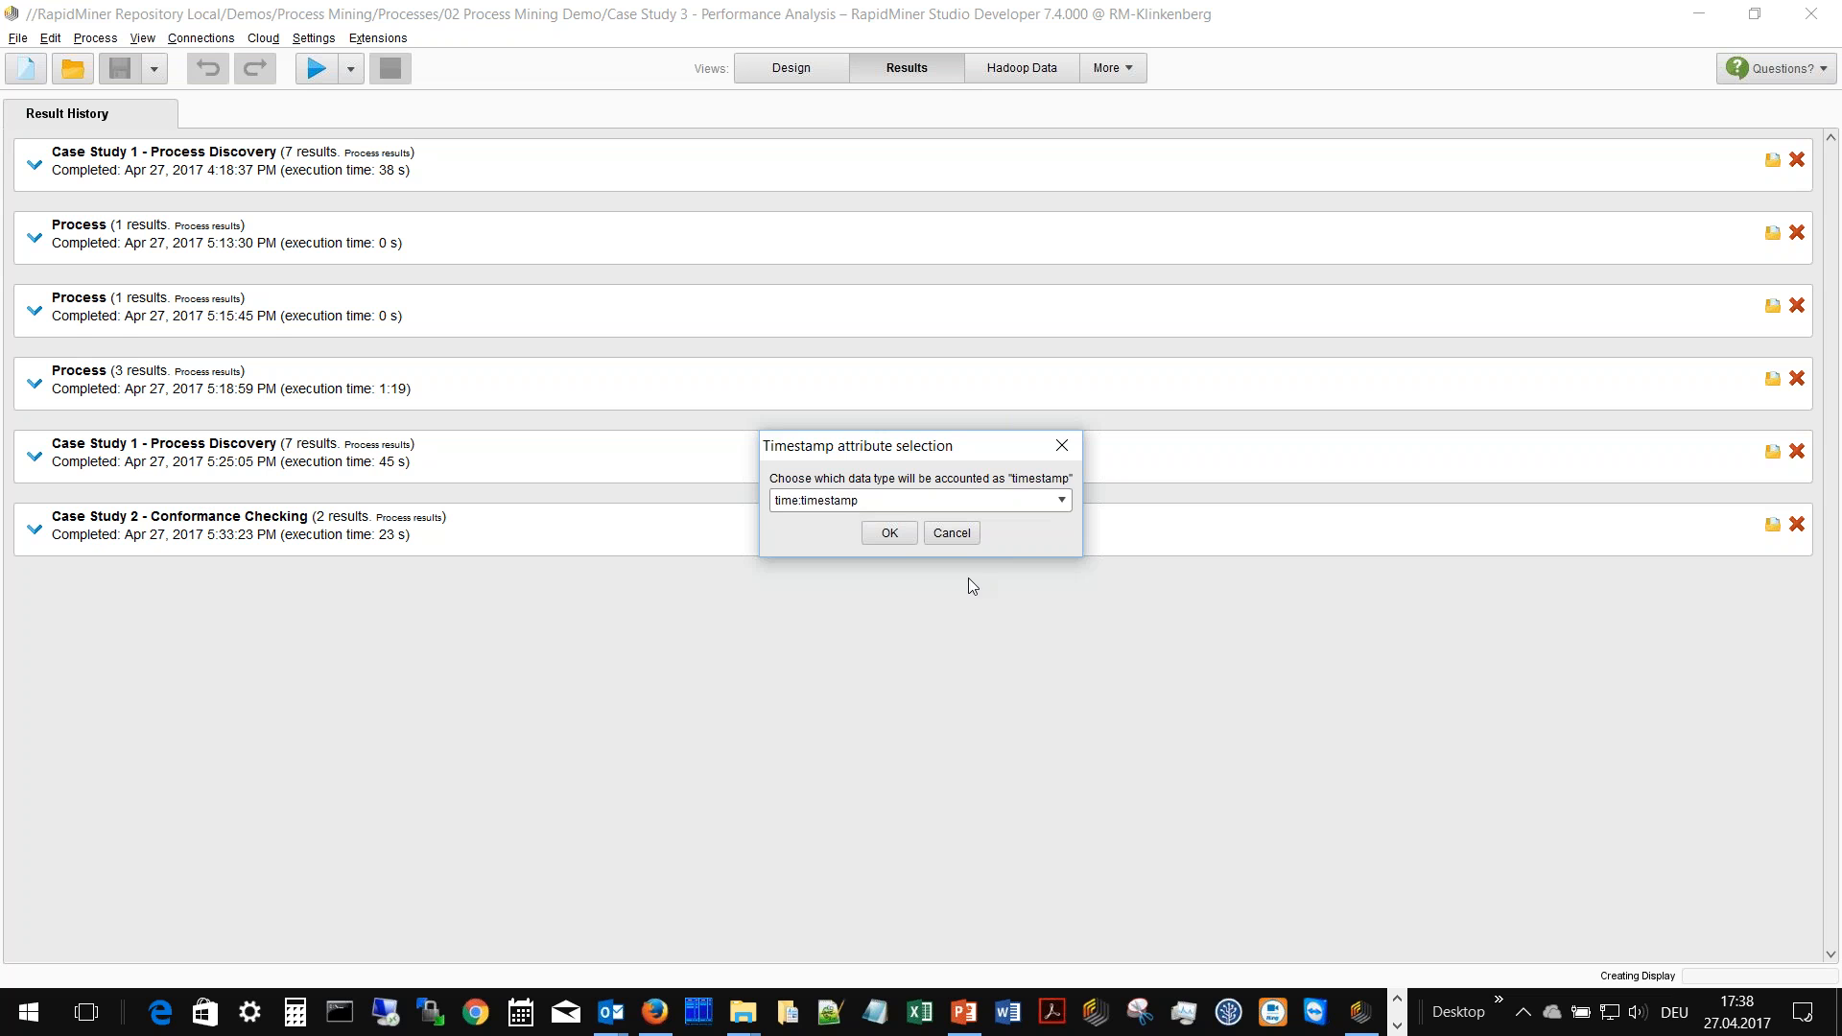
left_click(889, 534)
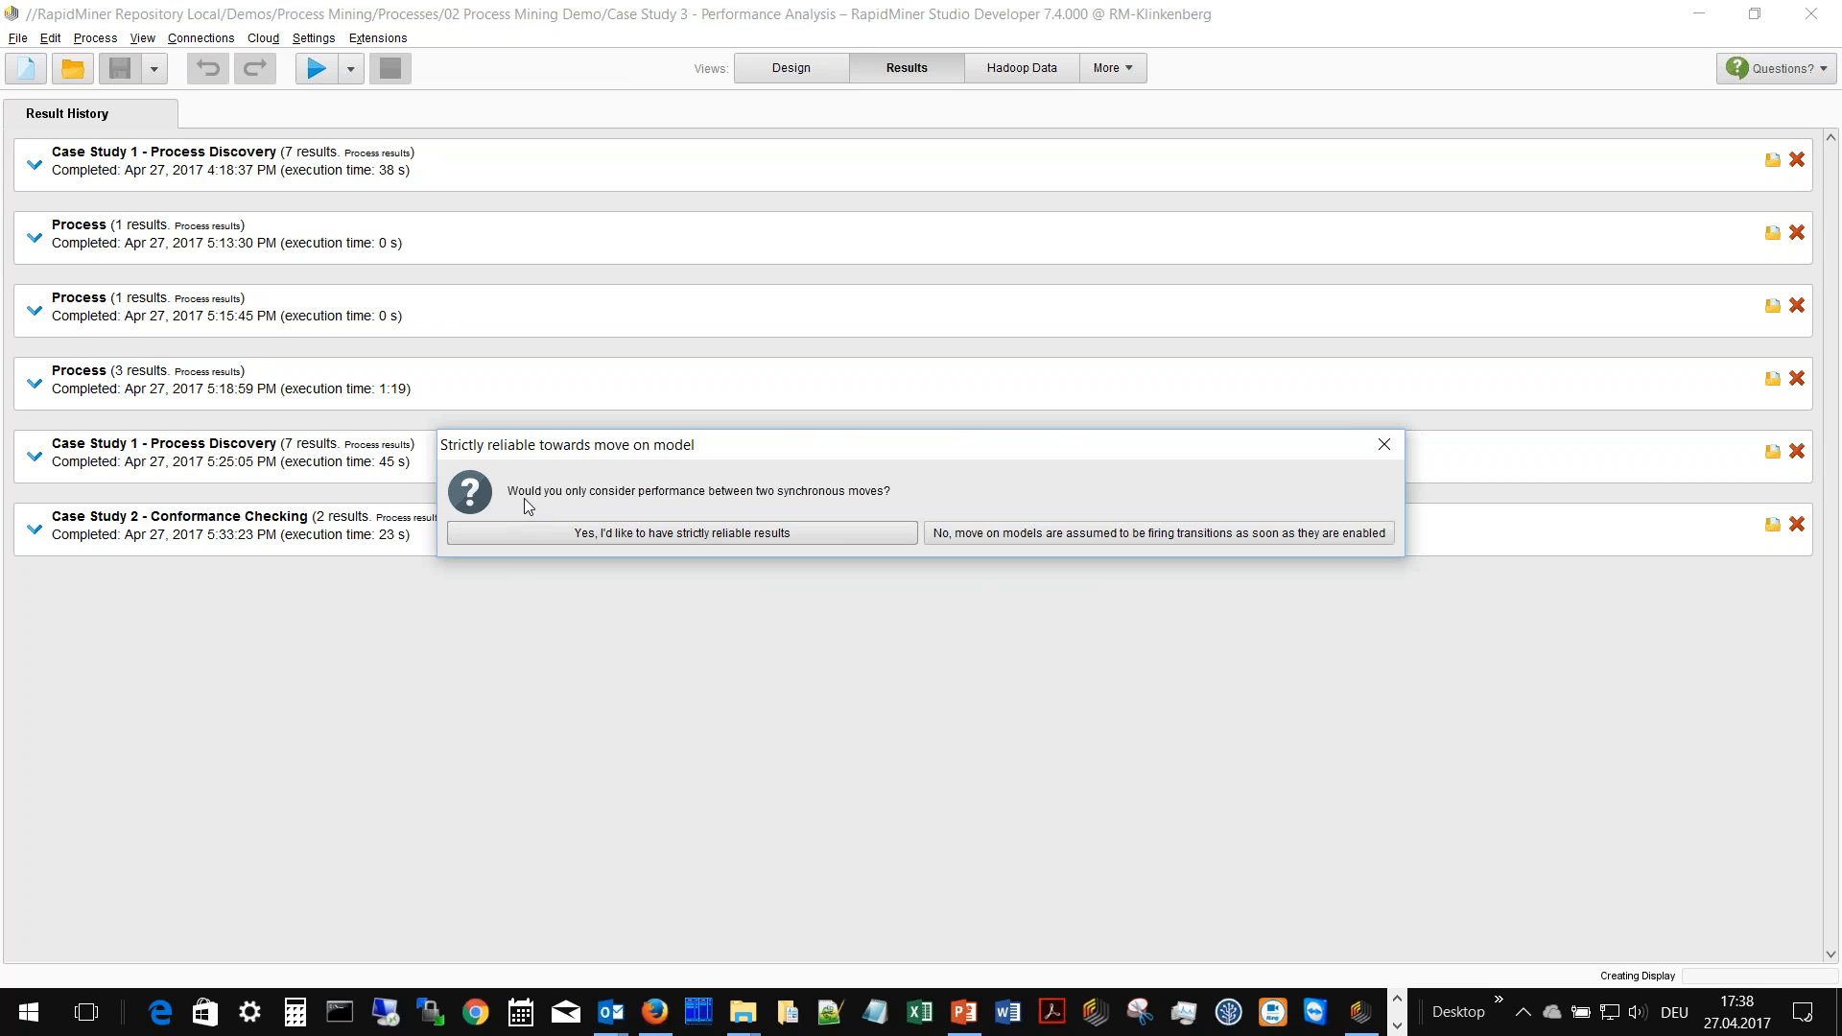
left_click(1189, 538)
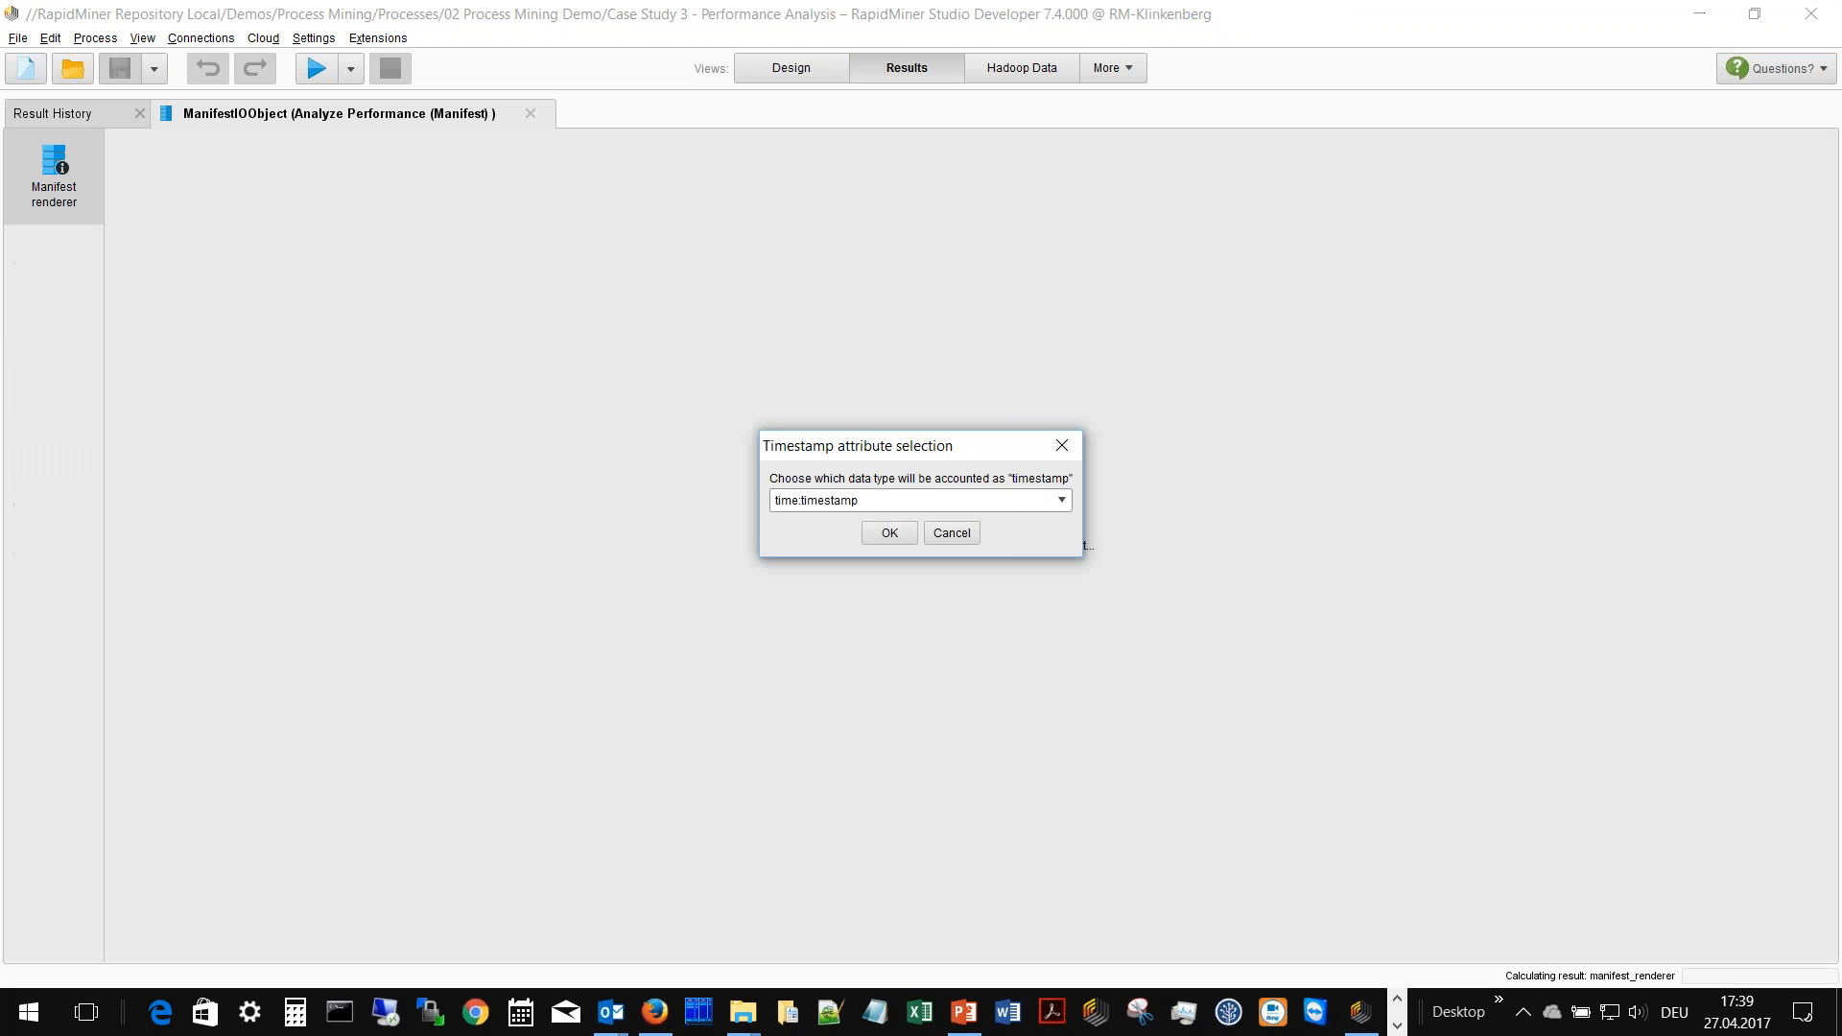
left_click(889, 532)
left_click(1026, 533)
left_click(889, 532)
left_click(1130, 531)
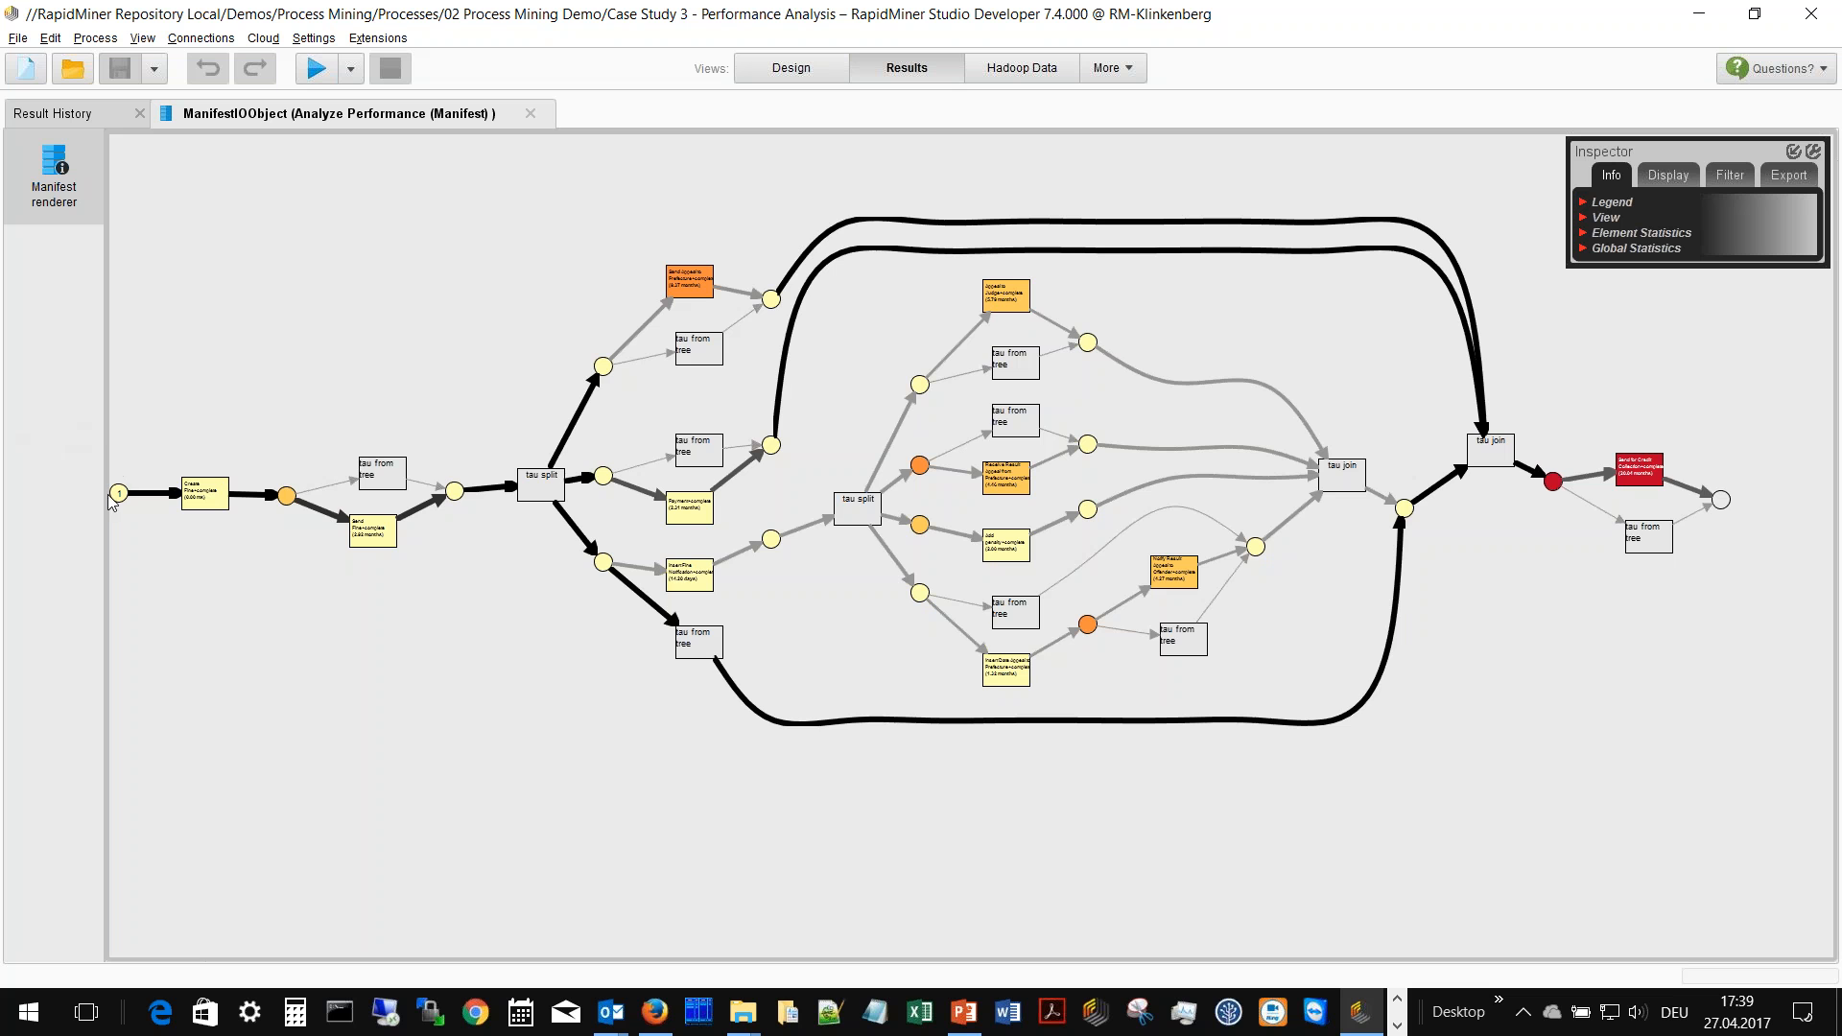
- Enlarge the resulting performance model and examine the Create Fine and Send Fine transitions at its start
scroll(334, 712, "up", 5)
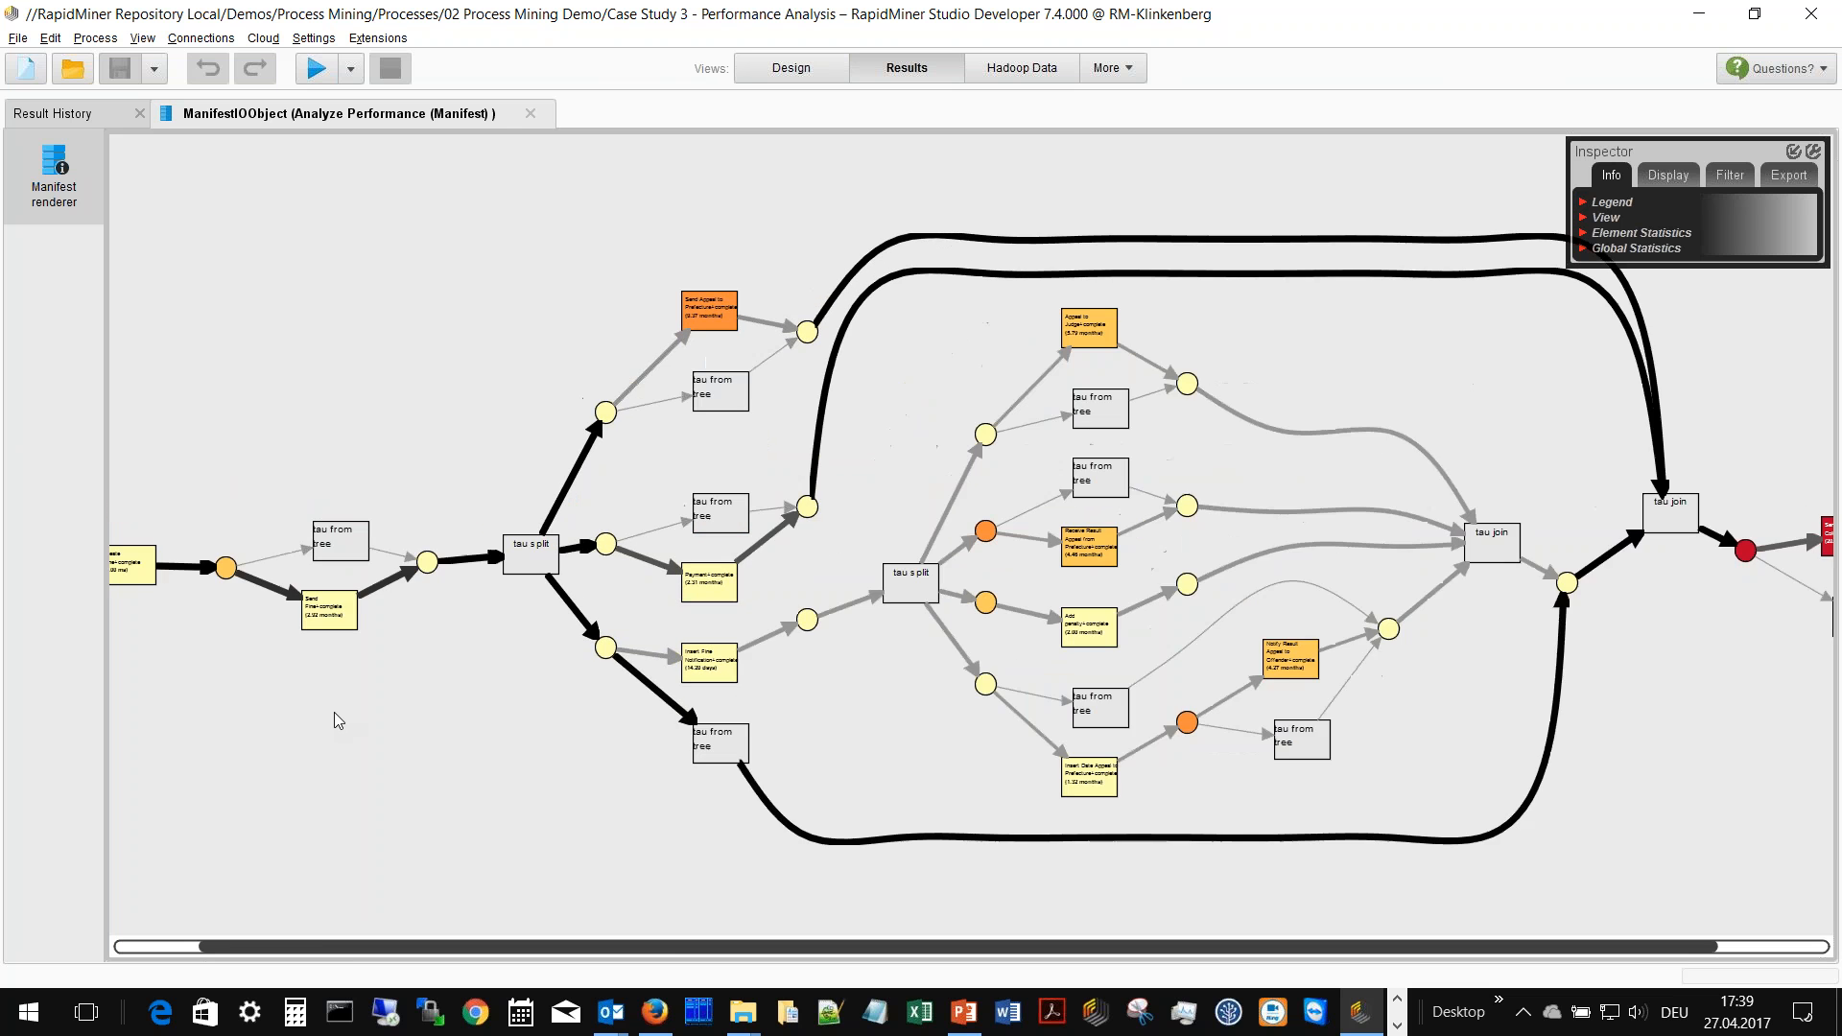
left_click(1072, 517)
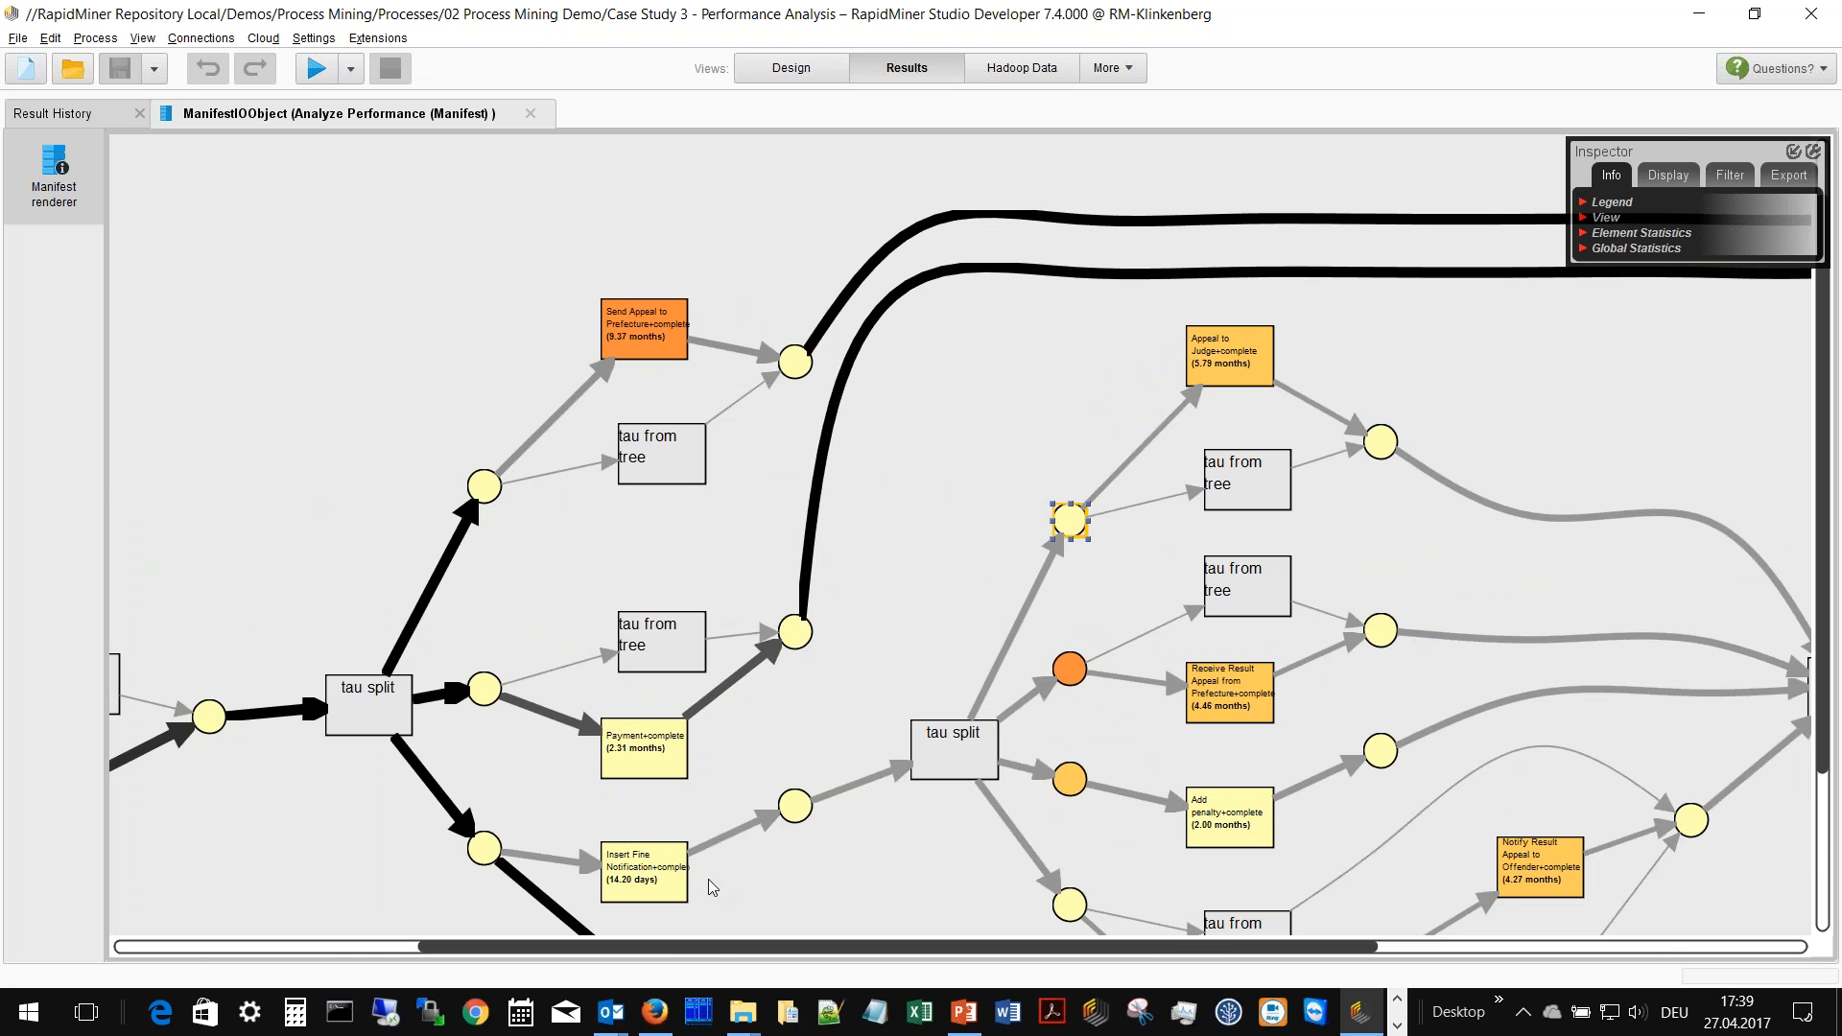
left_click_drag(668, 944, 261, 950)
scroll(1125, 744, "down", 2)
scroll(1125, 744, "up", 4)
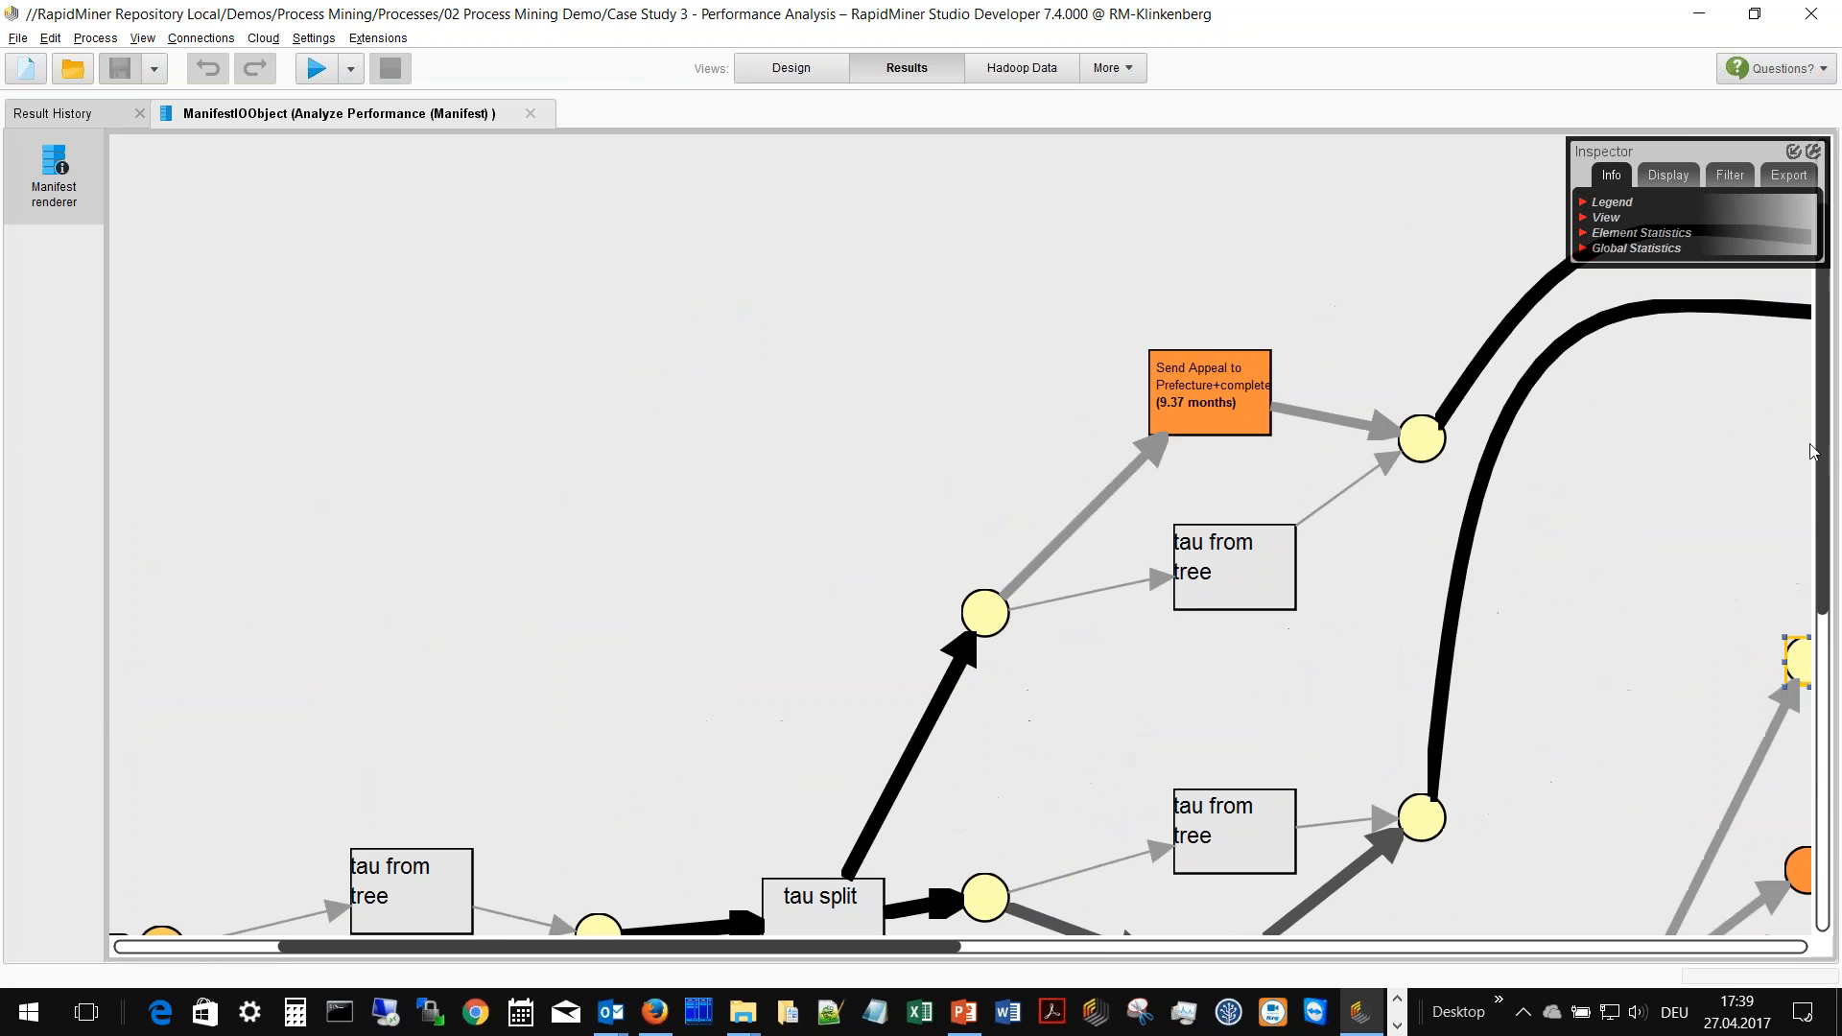
left_click_drag(1821, 449, 1782, 756)
left_click_drag(522, 955, 316, 950)
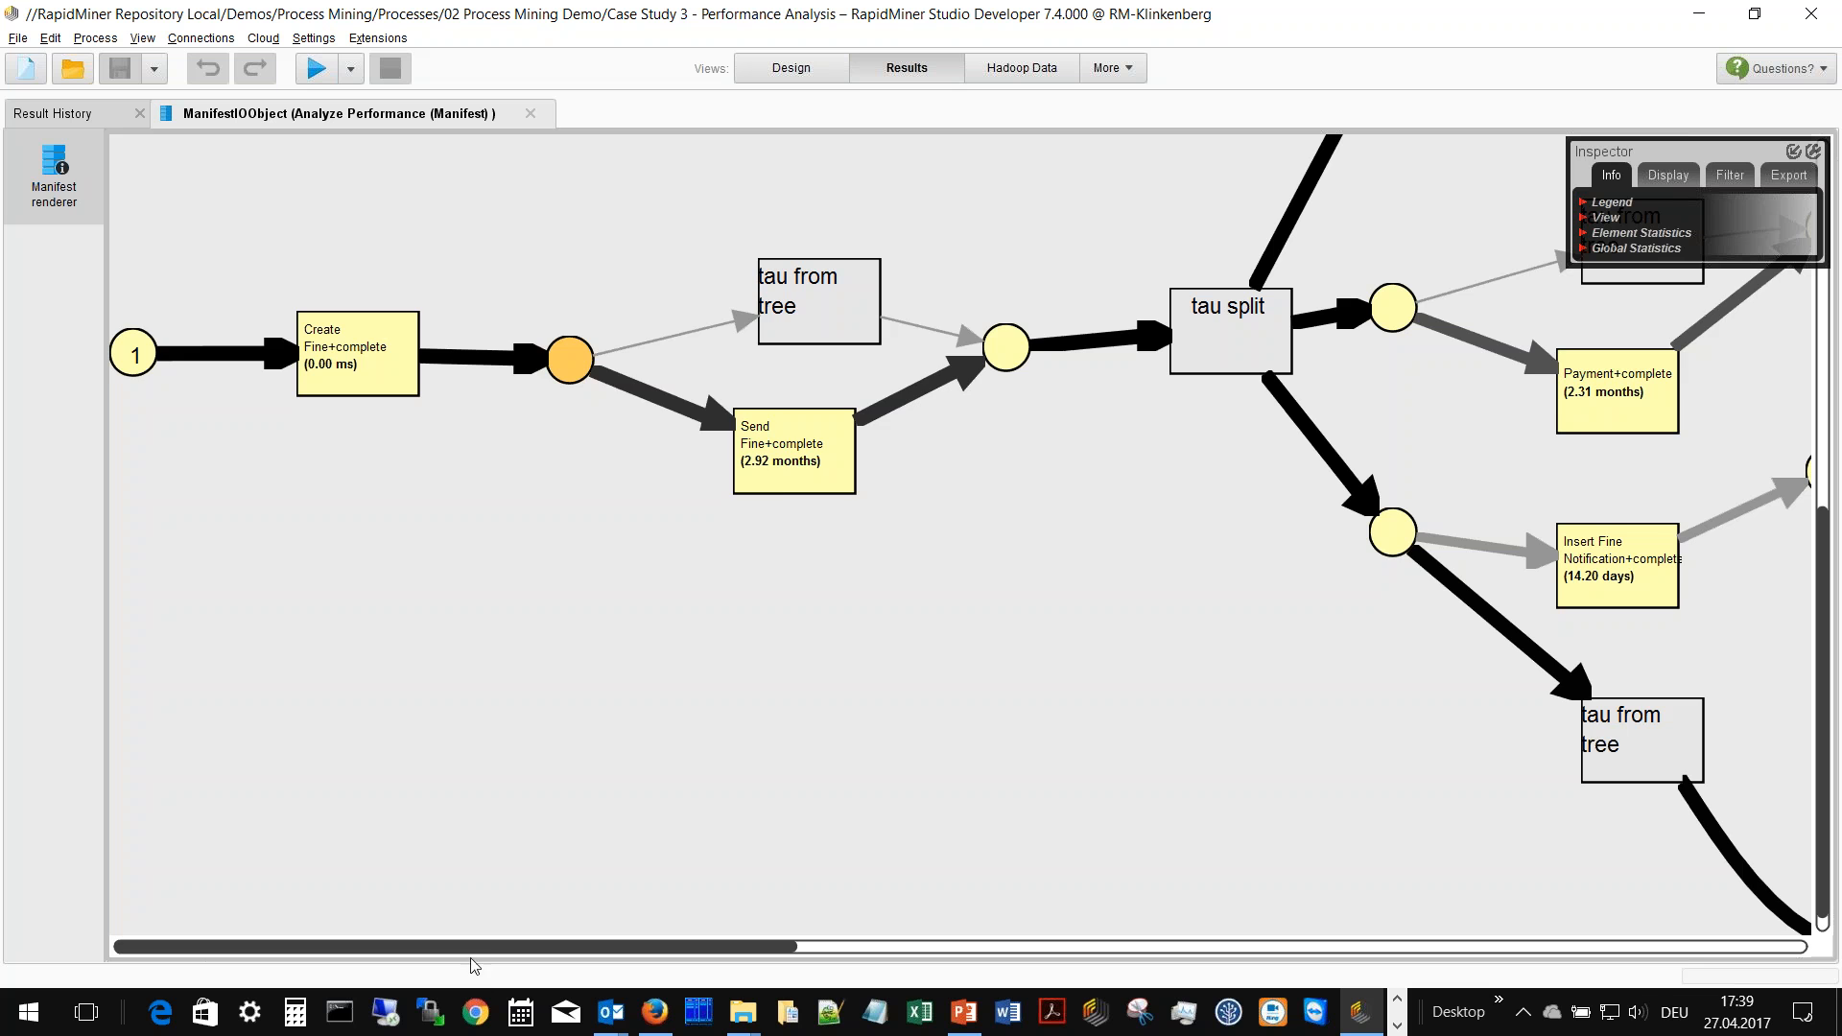
- Examine the times on the Send Appeal to Prefecture, Payment and Insert Fine Notification branches after the first split
left_click_drag(480, 949, 641, 972)
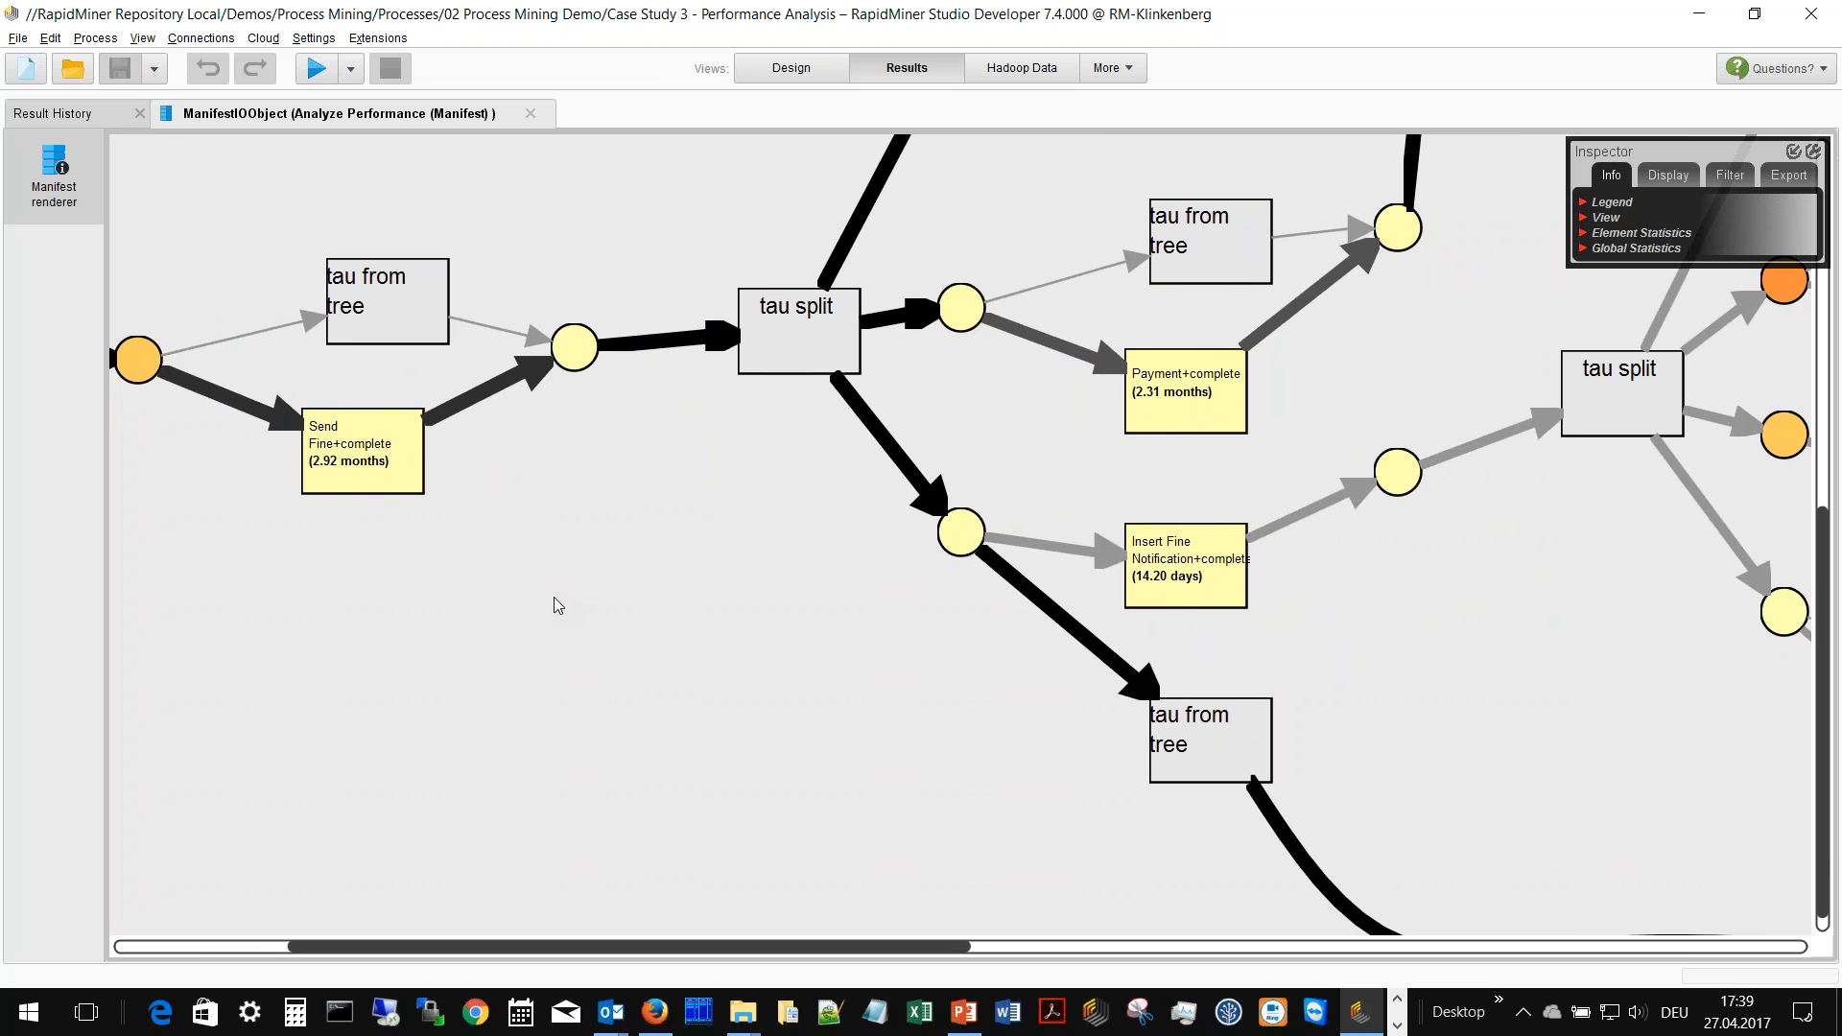
scroll(551, 595, "up", 2)
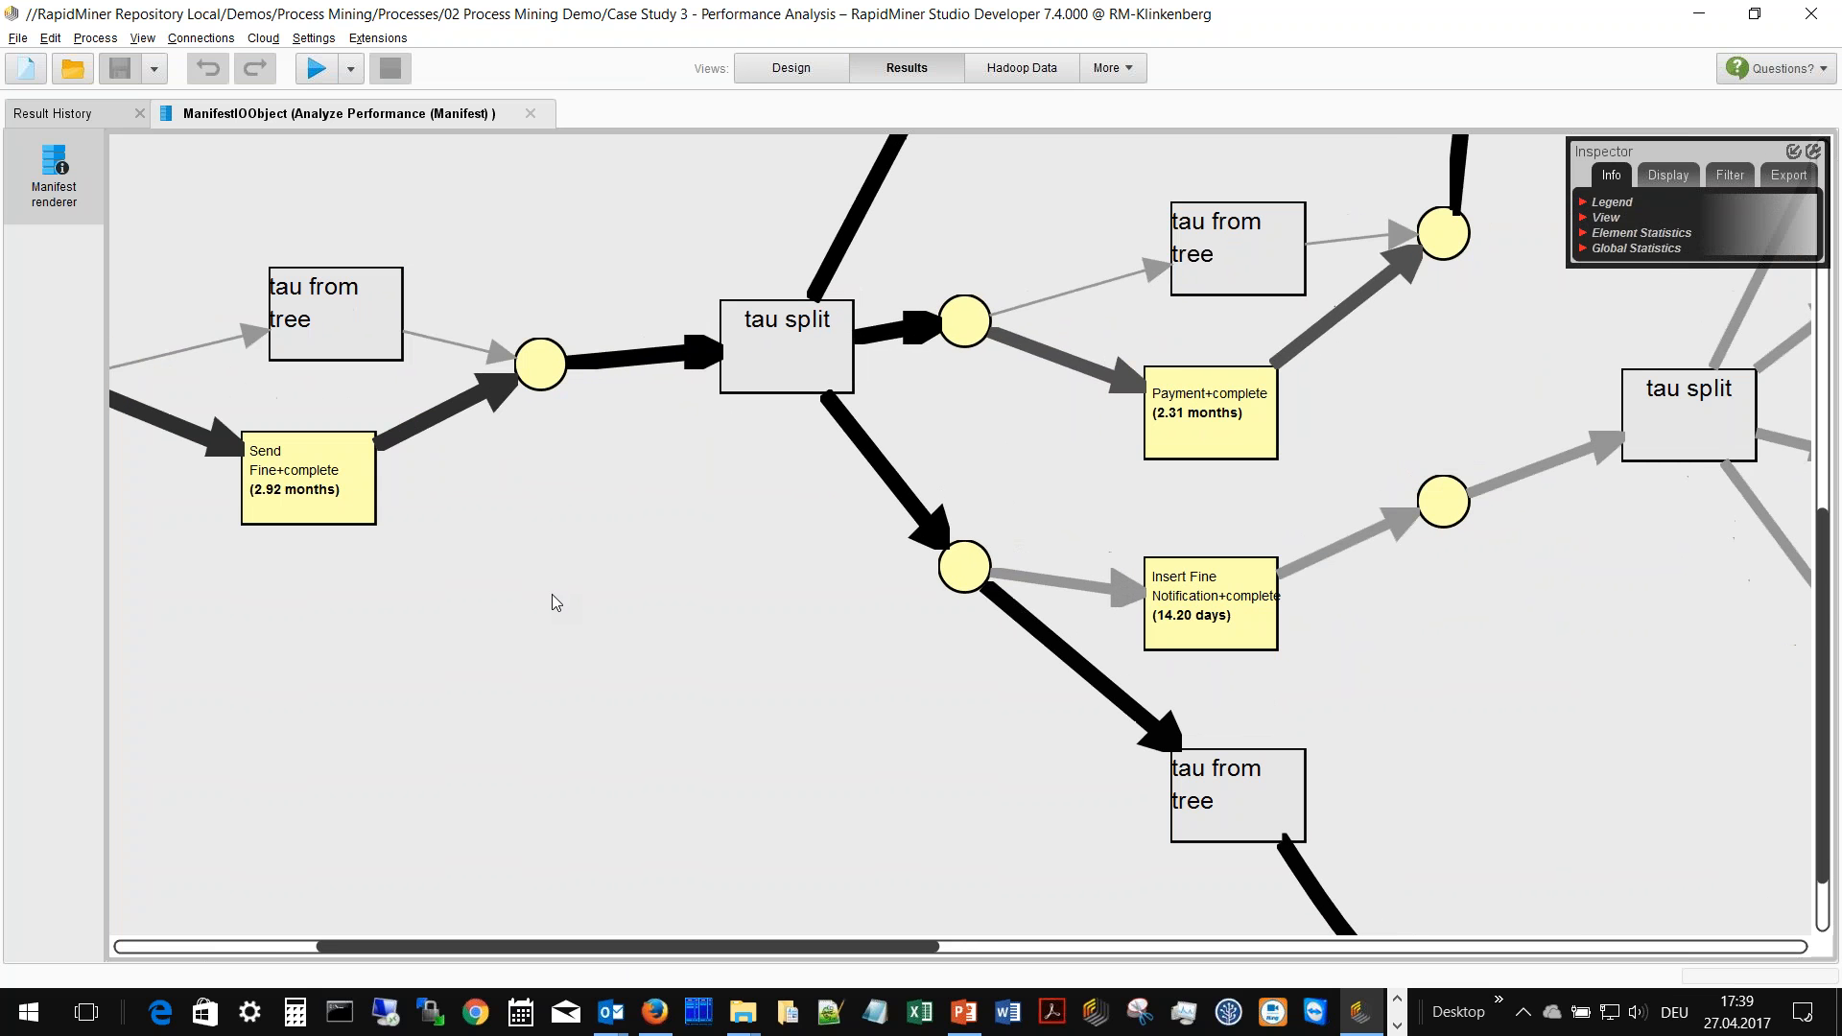
left_click_drag(1833, 609, 1753, 390)
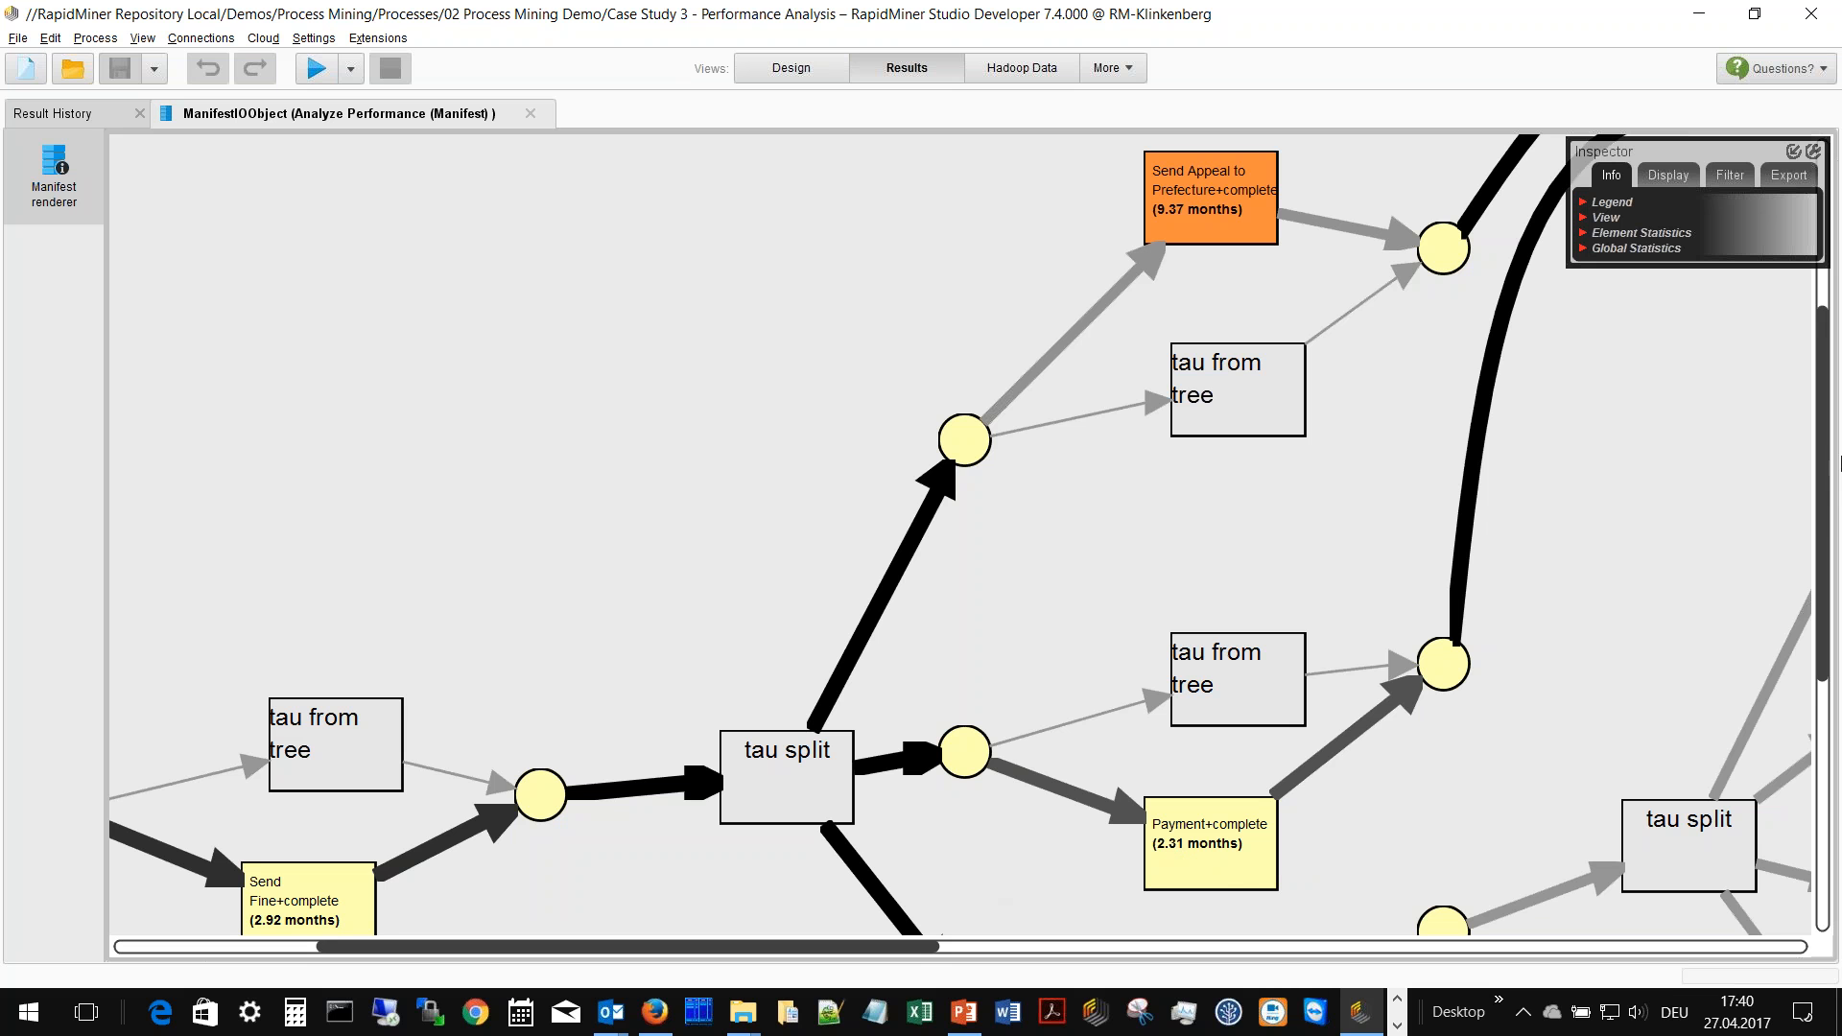
left_click_drag(1828, 523, 1804, 772)
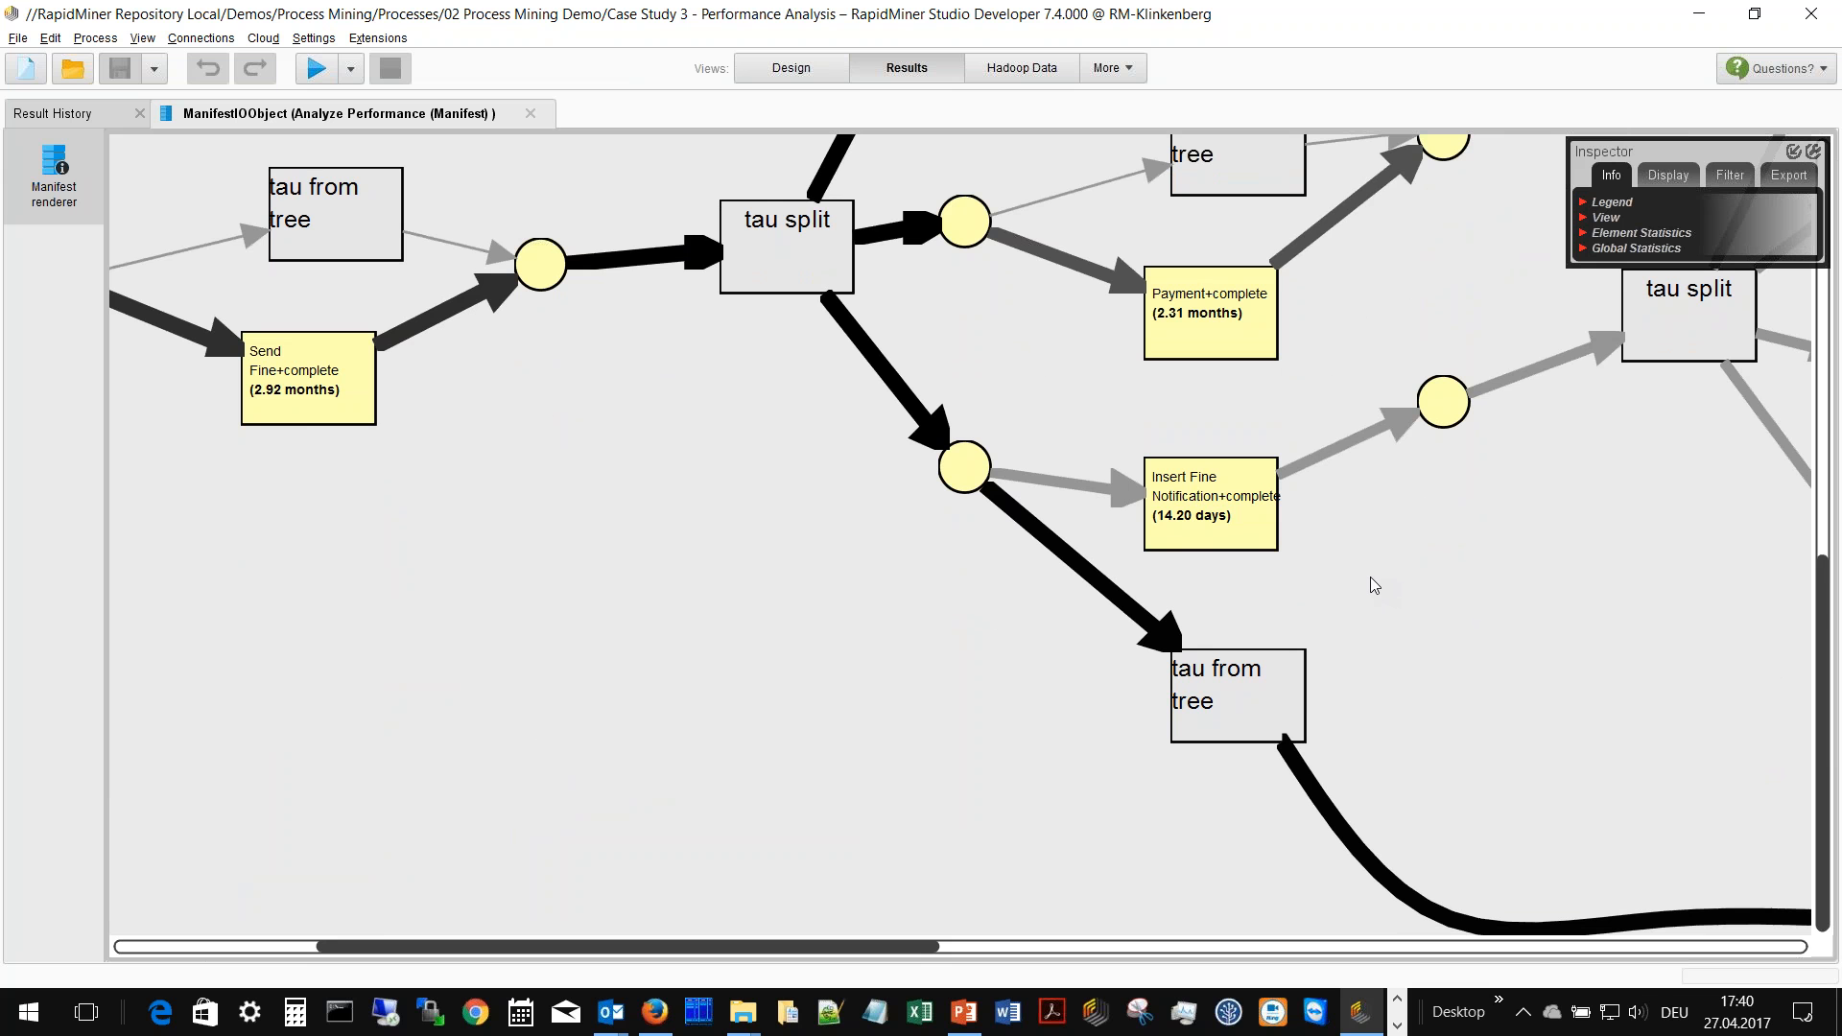
left_click_drag(1830, 606, 1748, 344)
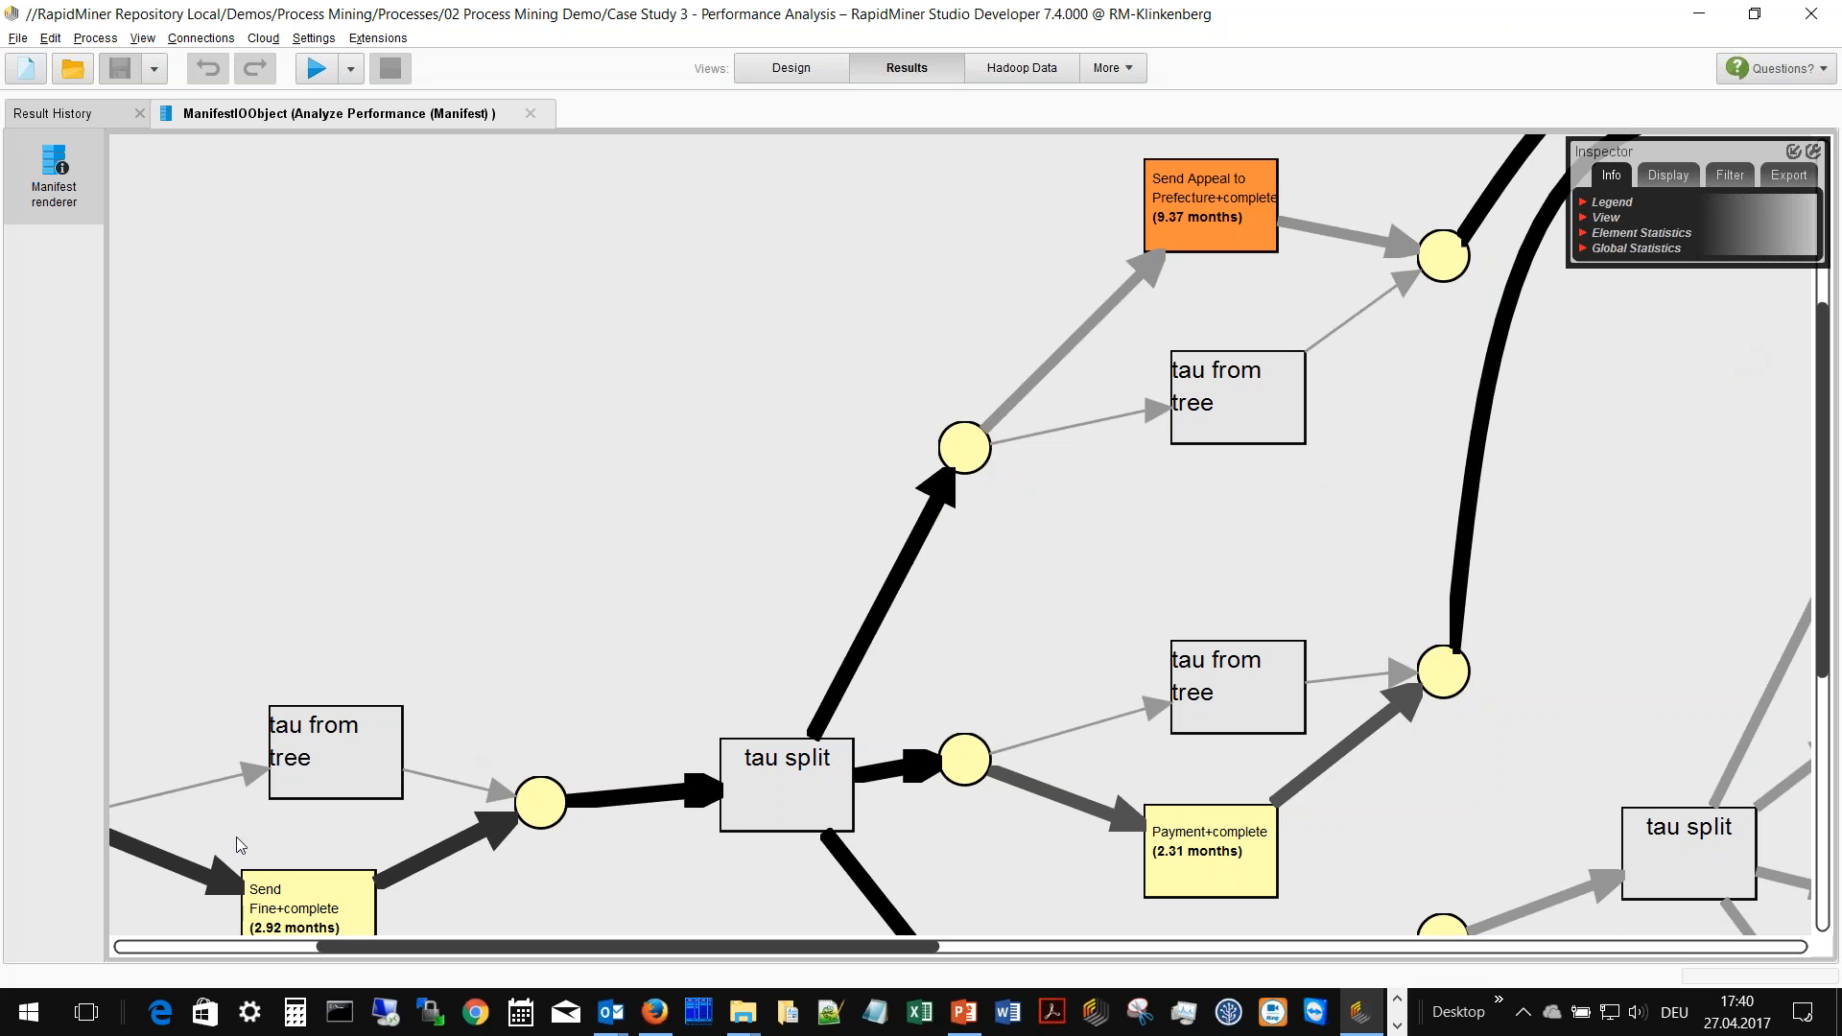
- Examine the appeal and penalty branches through to Send for Credit Collection, and return to the start of the model
left_click_drag(422, 946, 802, 966)
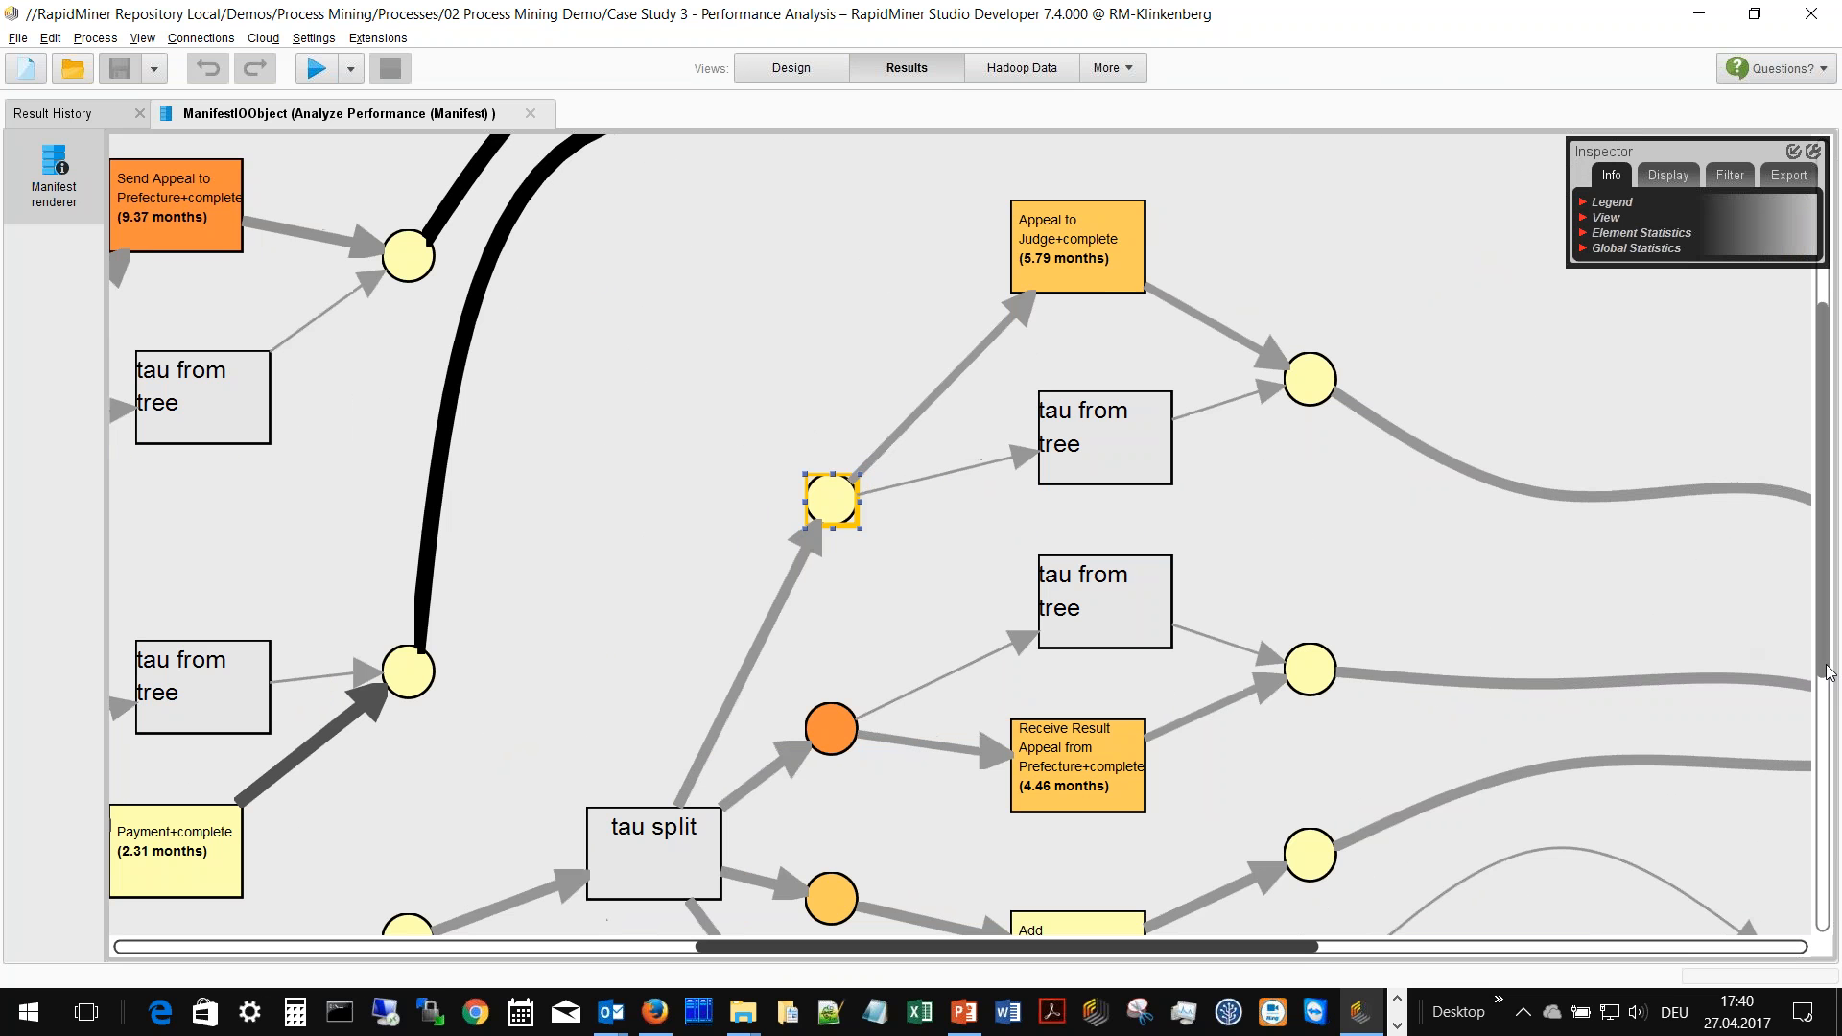
left_click_drag(1824, 660, 1777, 590)
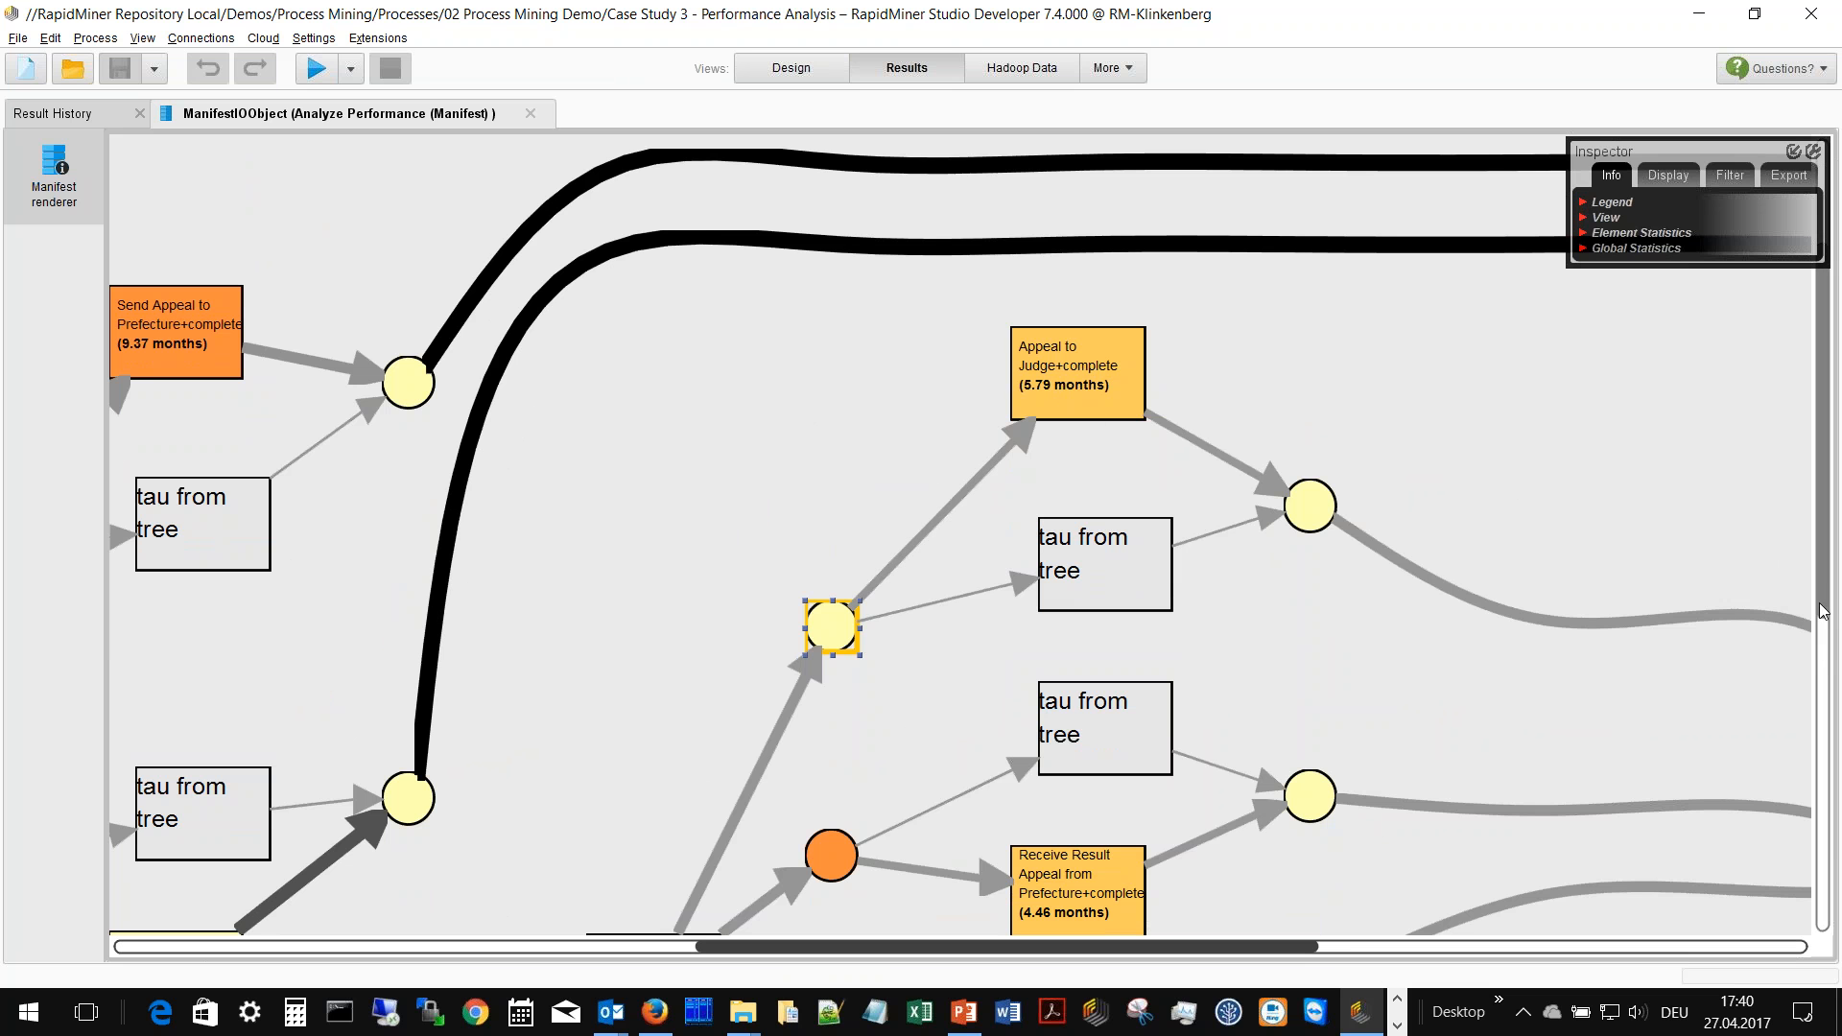
left_click_drag(1828, 610, 1836, 915)
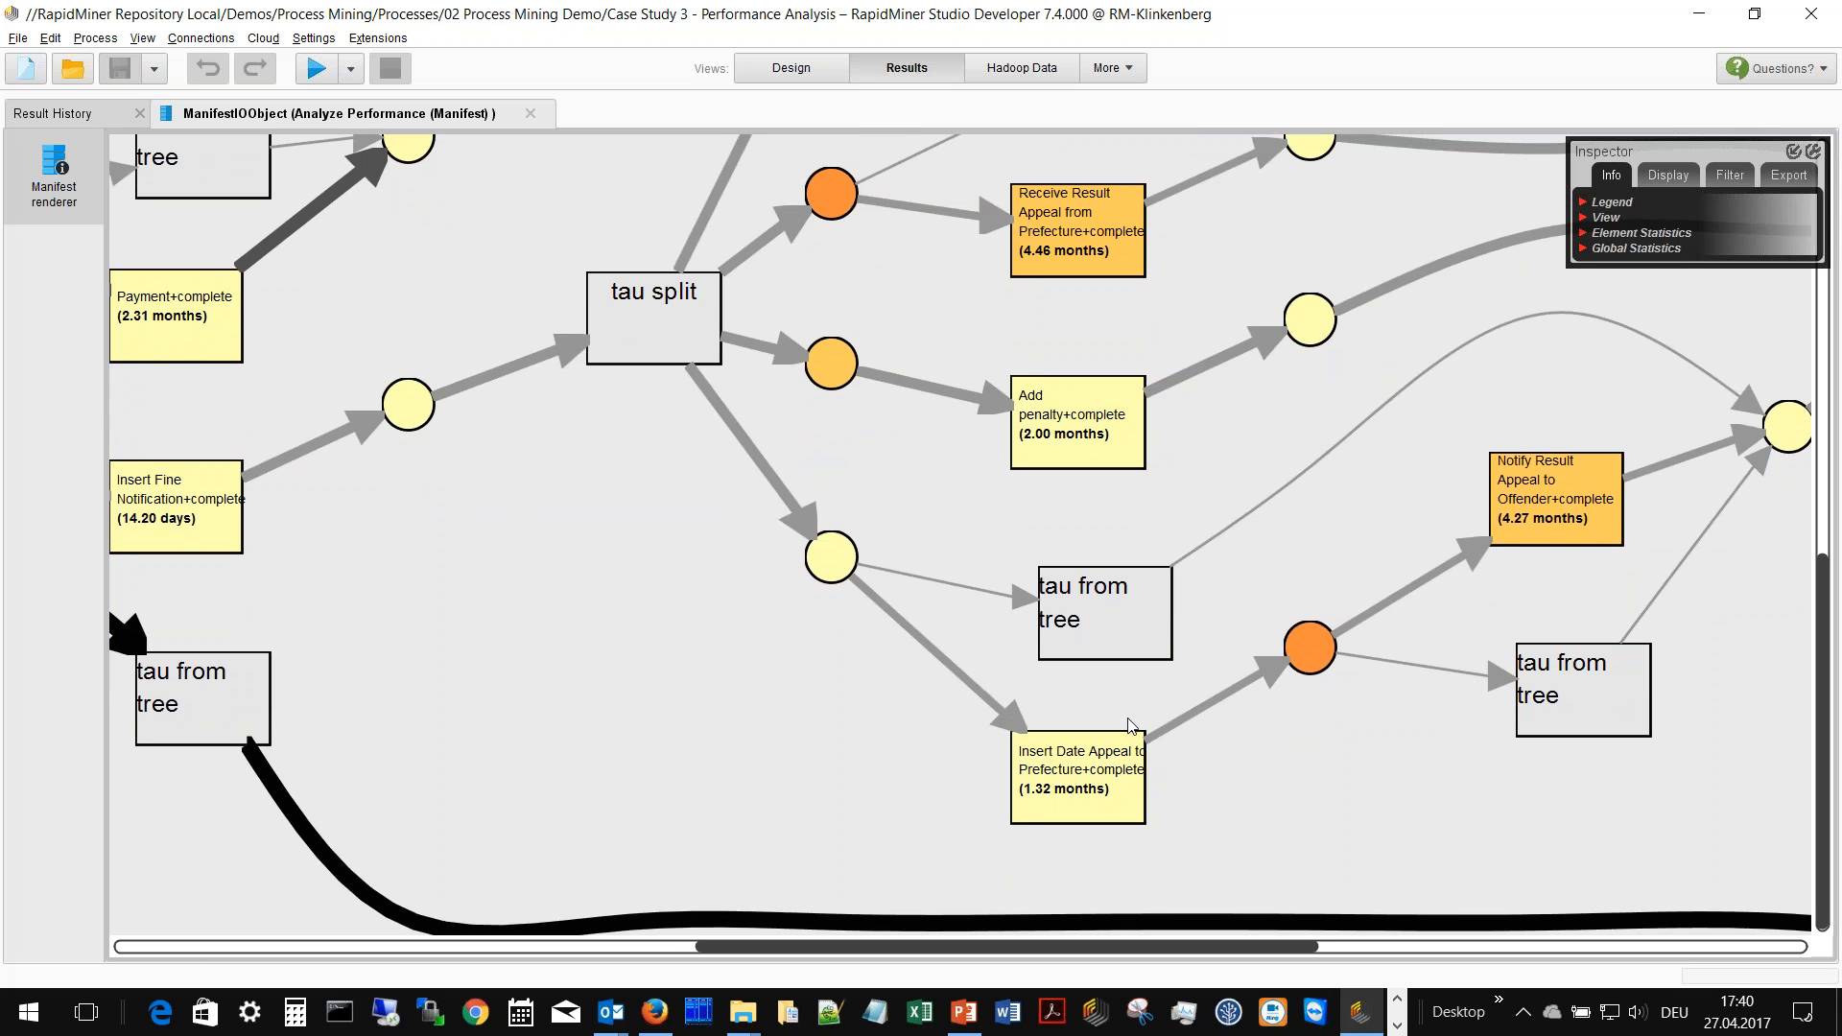
left_click_drag(1084, 942, 1785, 637)
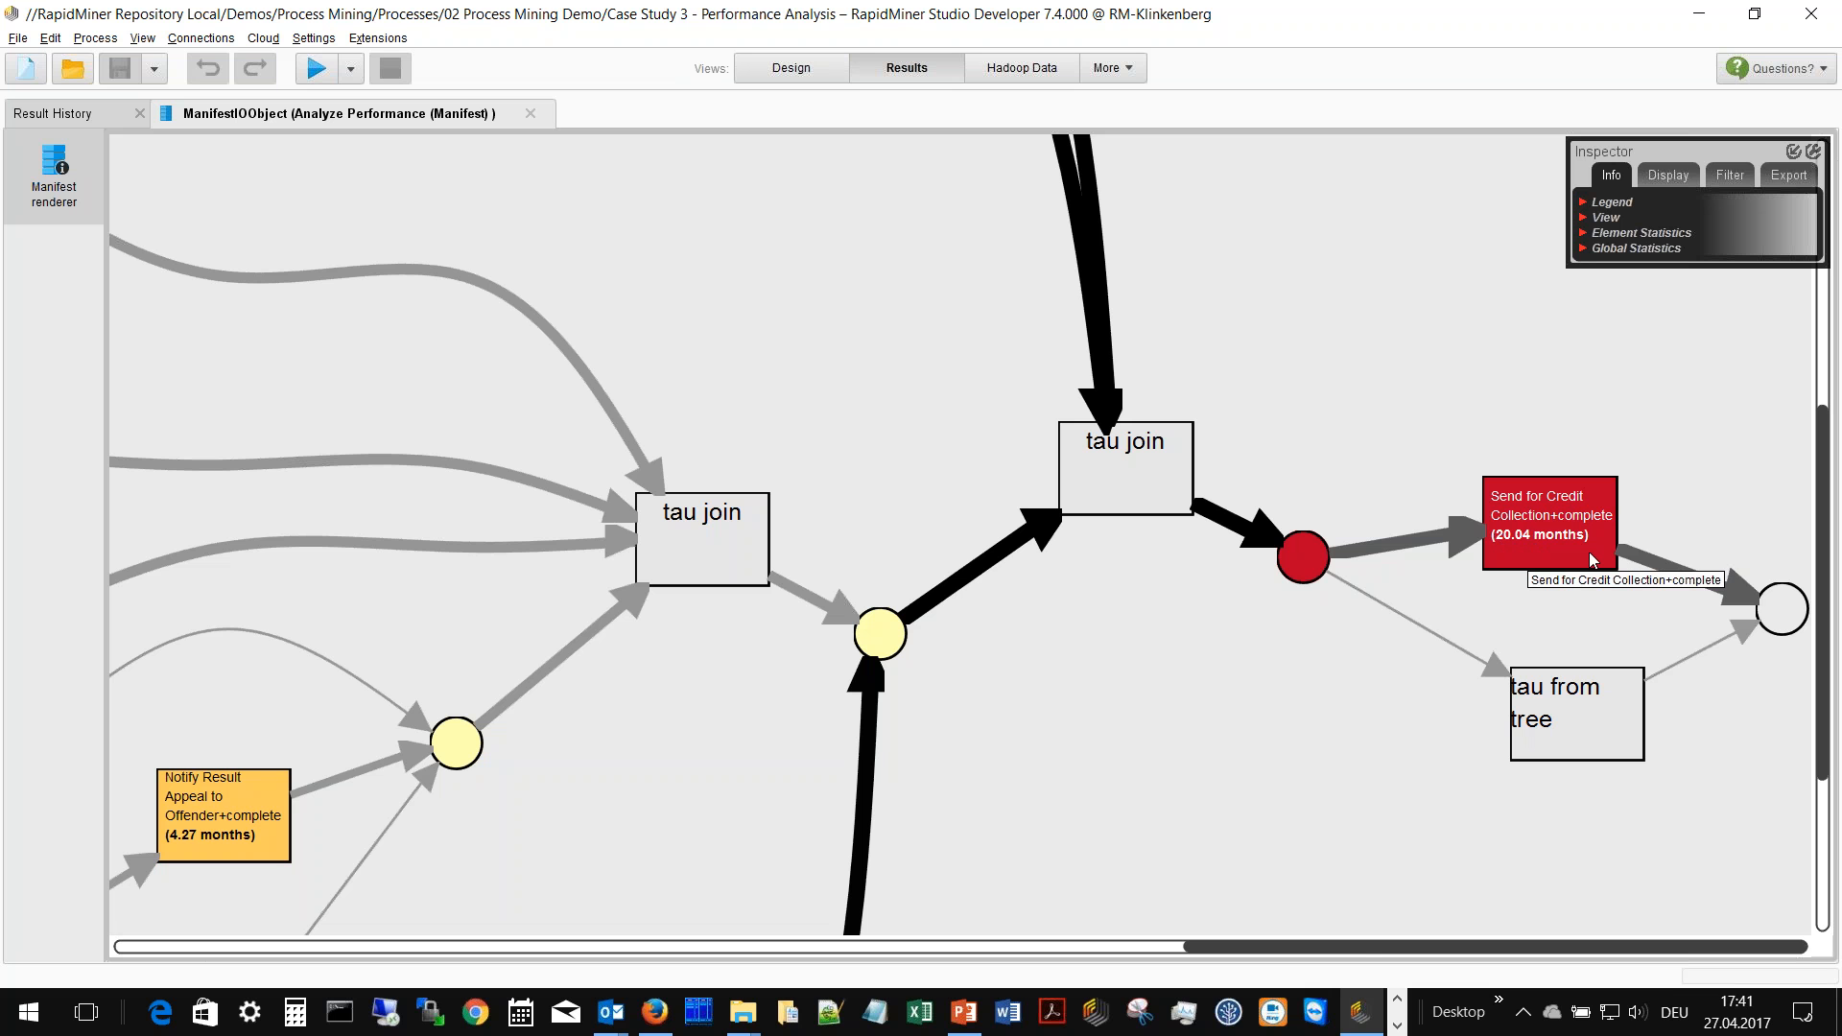
left_click_drag(1366, 940, 263, 890)
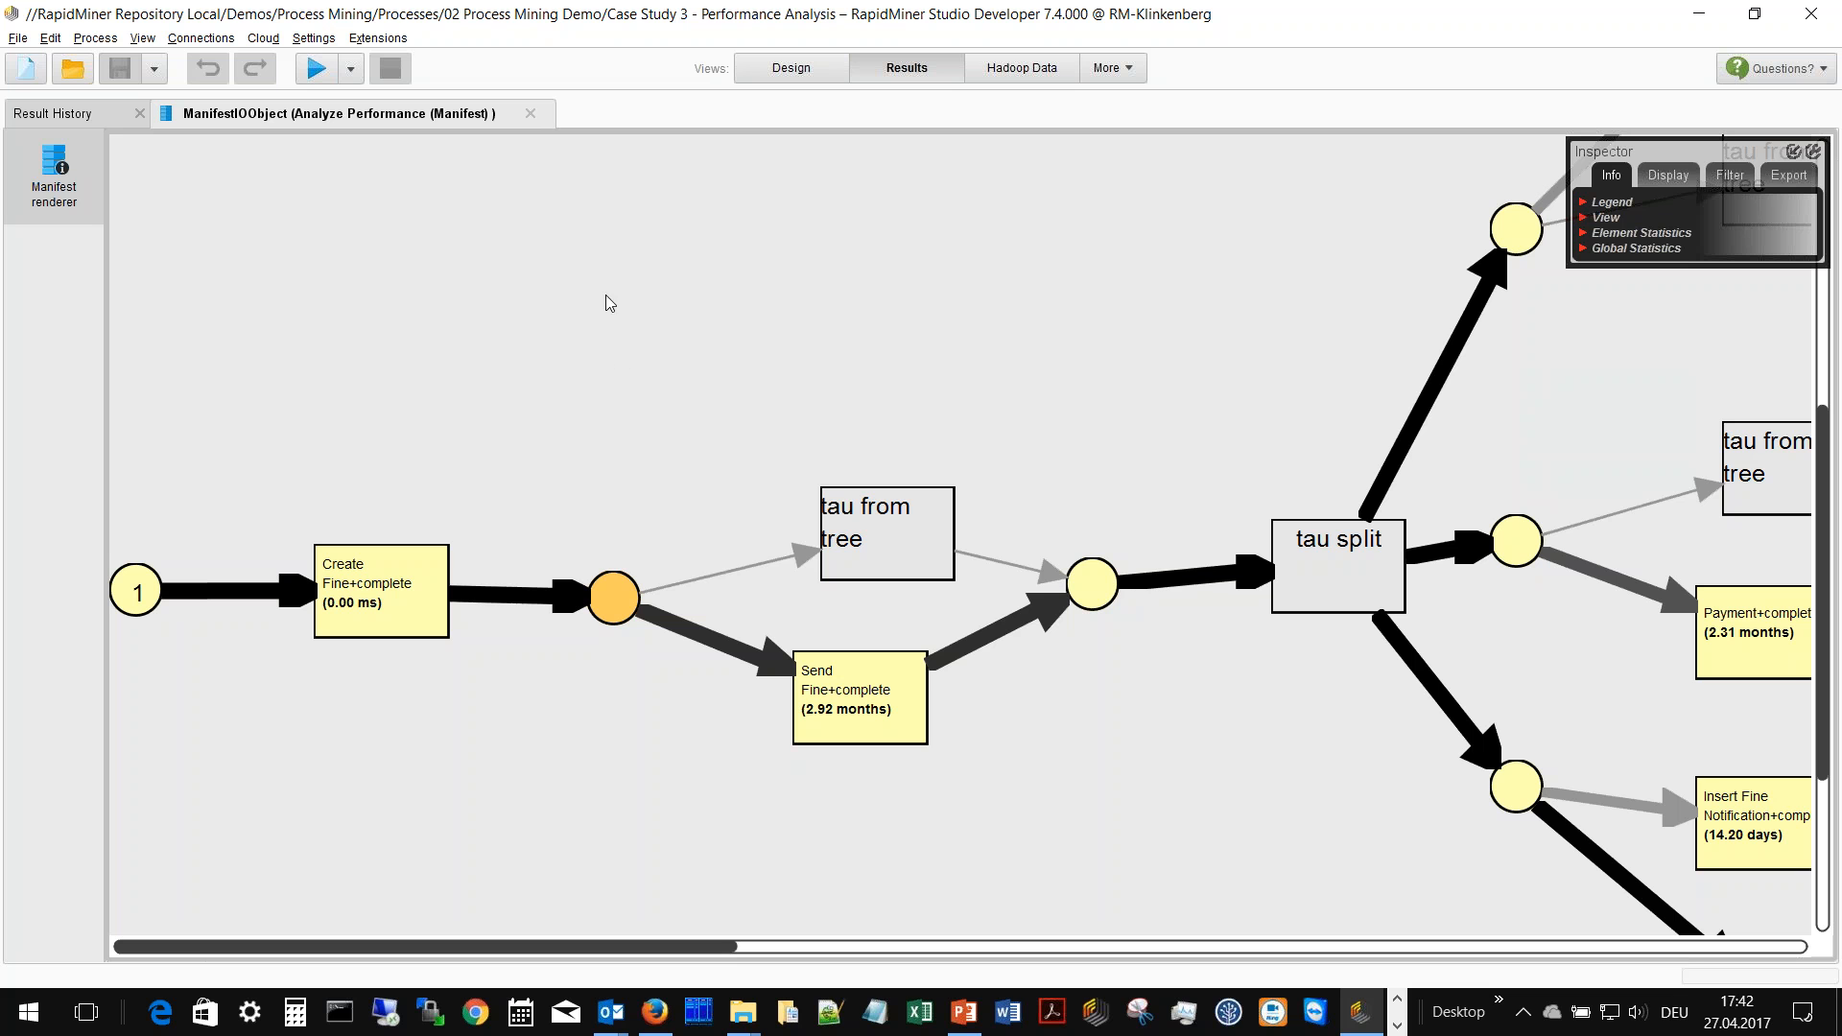
- Return to the process design, switch to PowerPoint and present the Q & A slide full screen
left_click(791, 68)
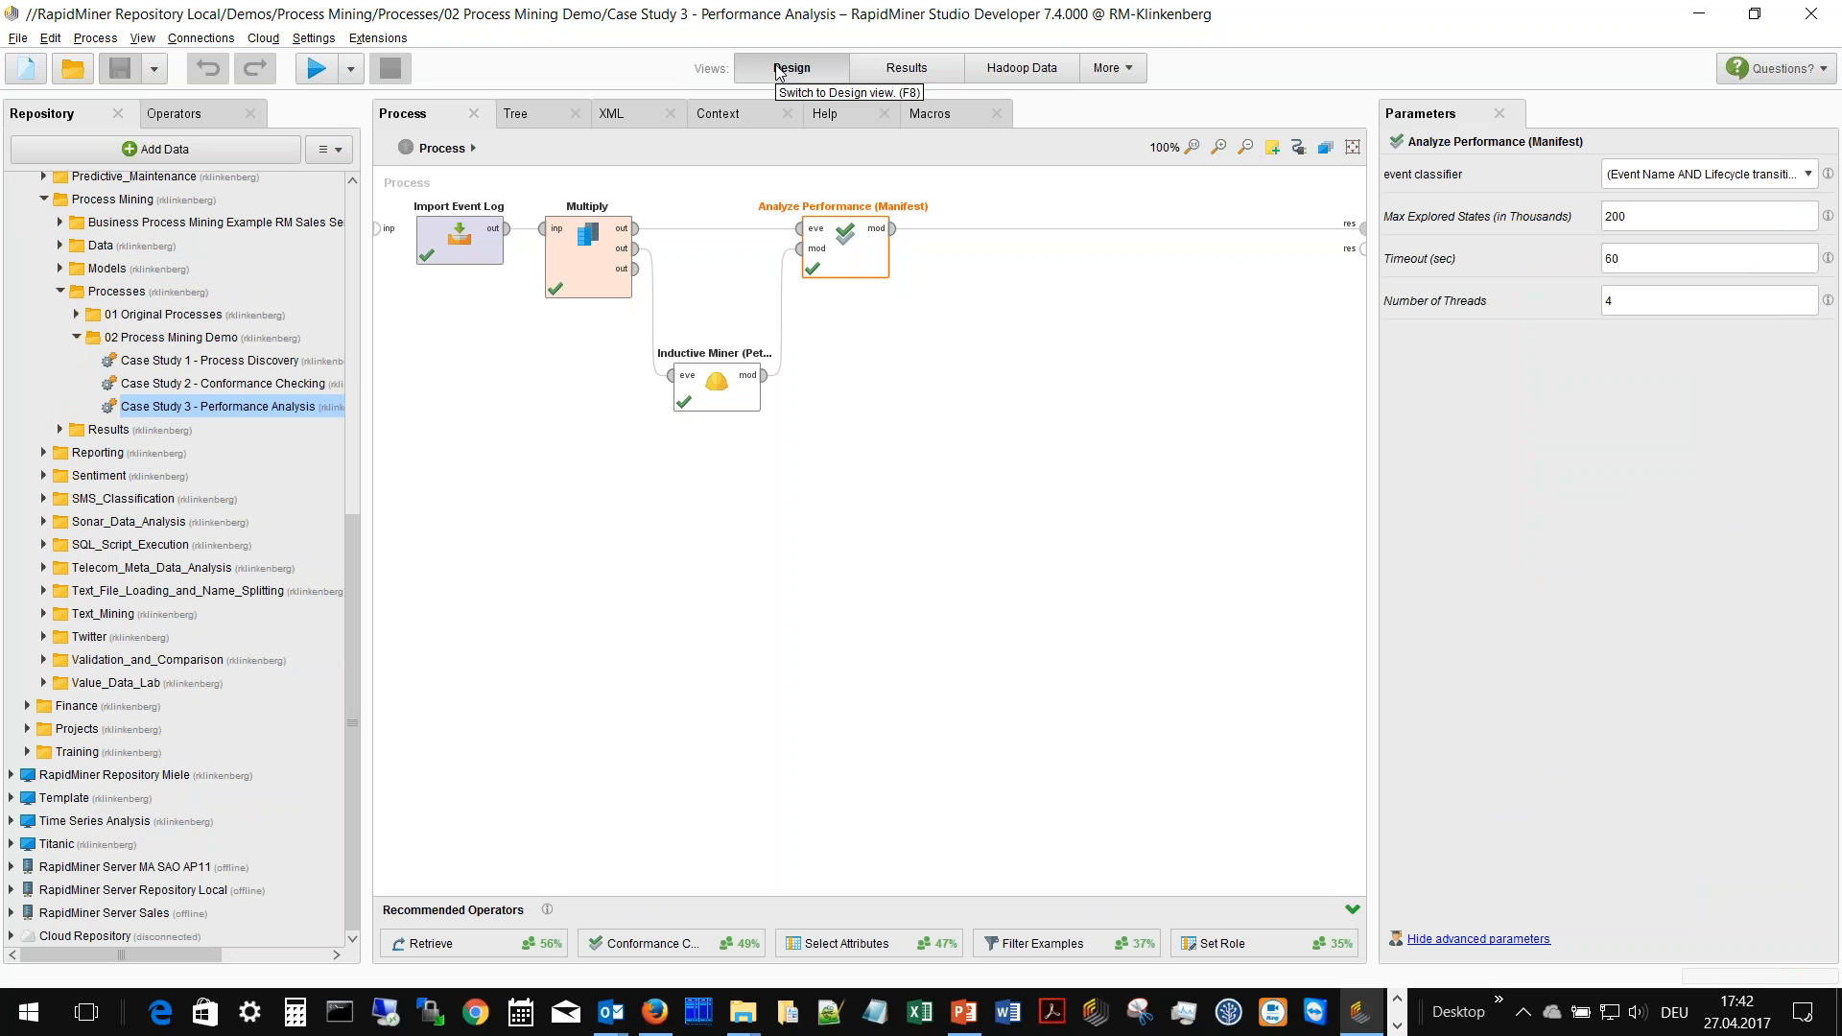
left_click(963, 1012)
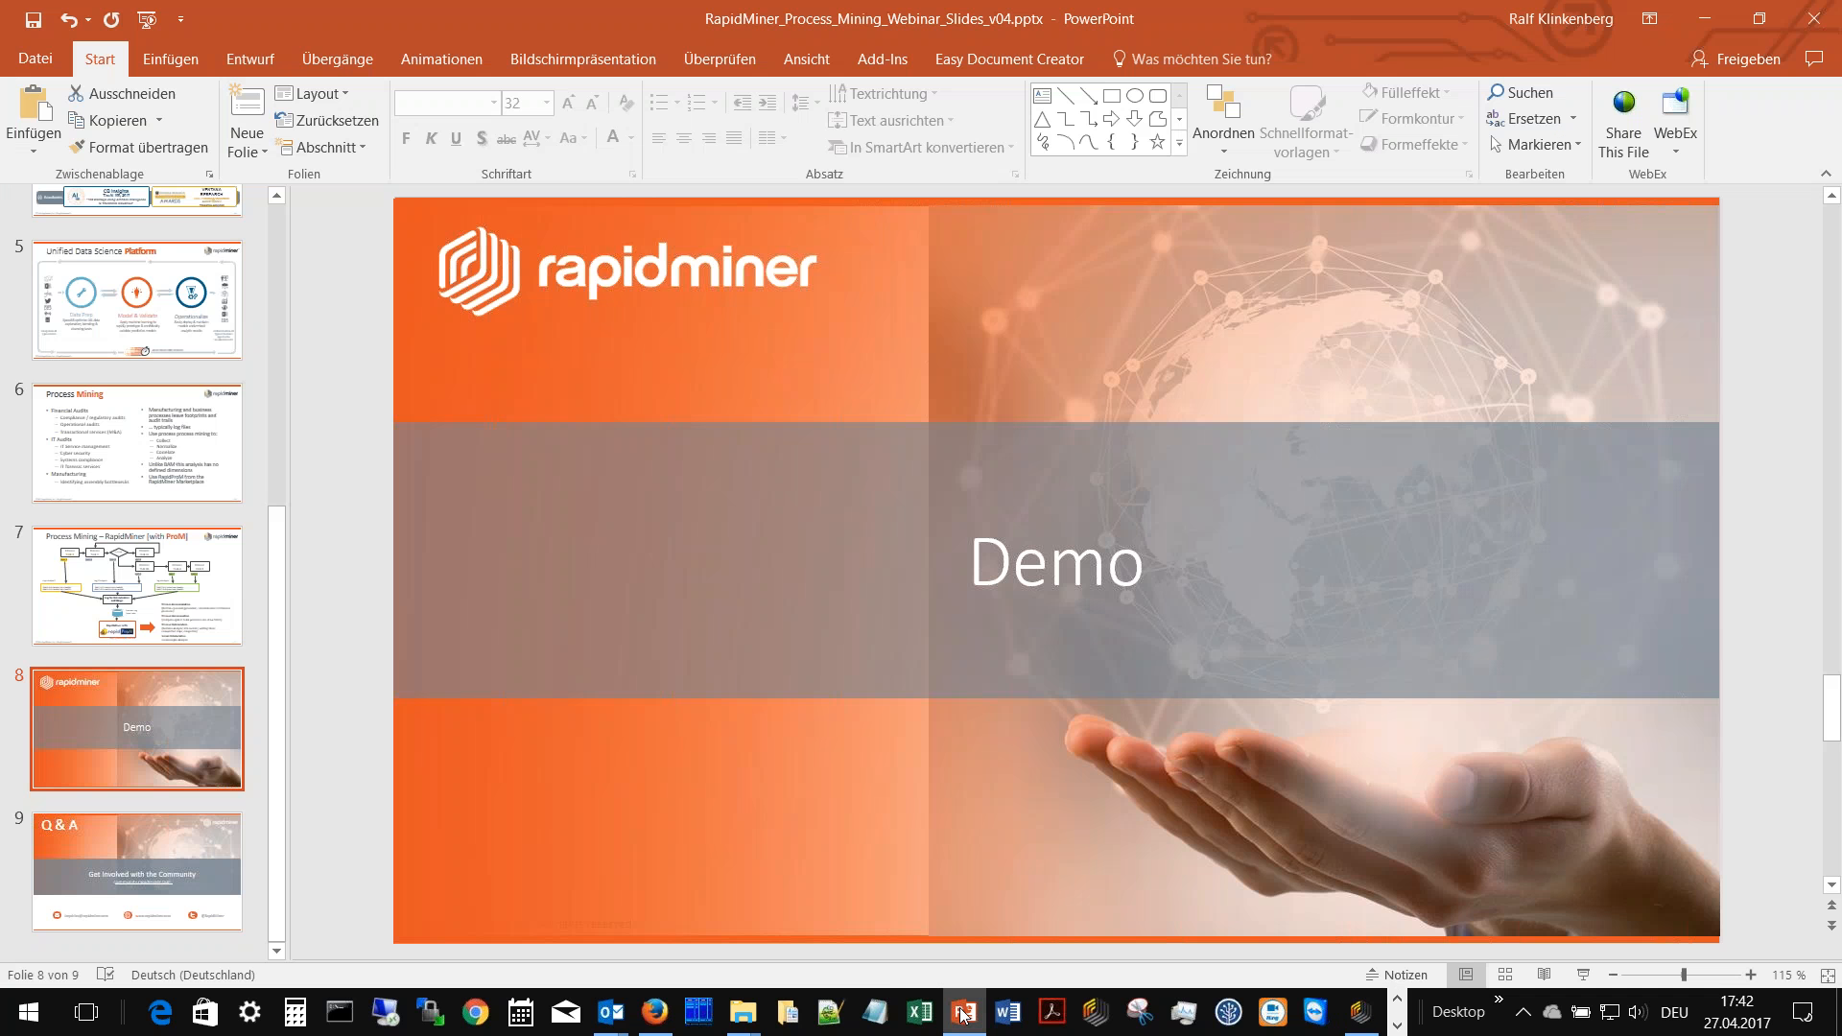
left_click(165, 861)
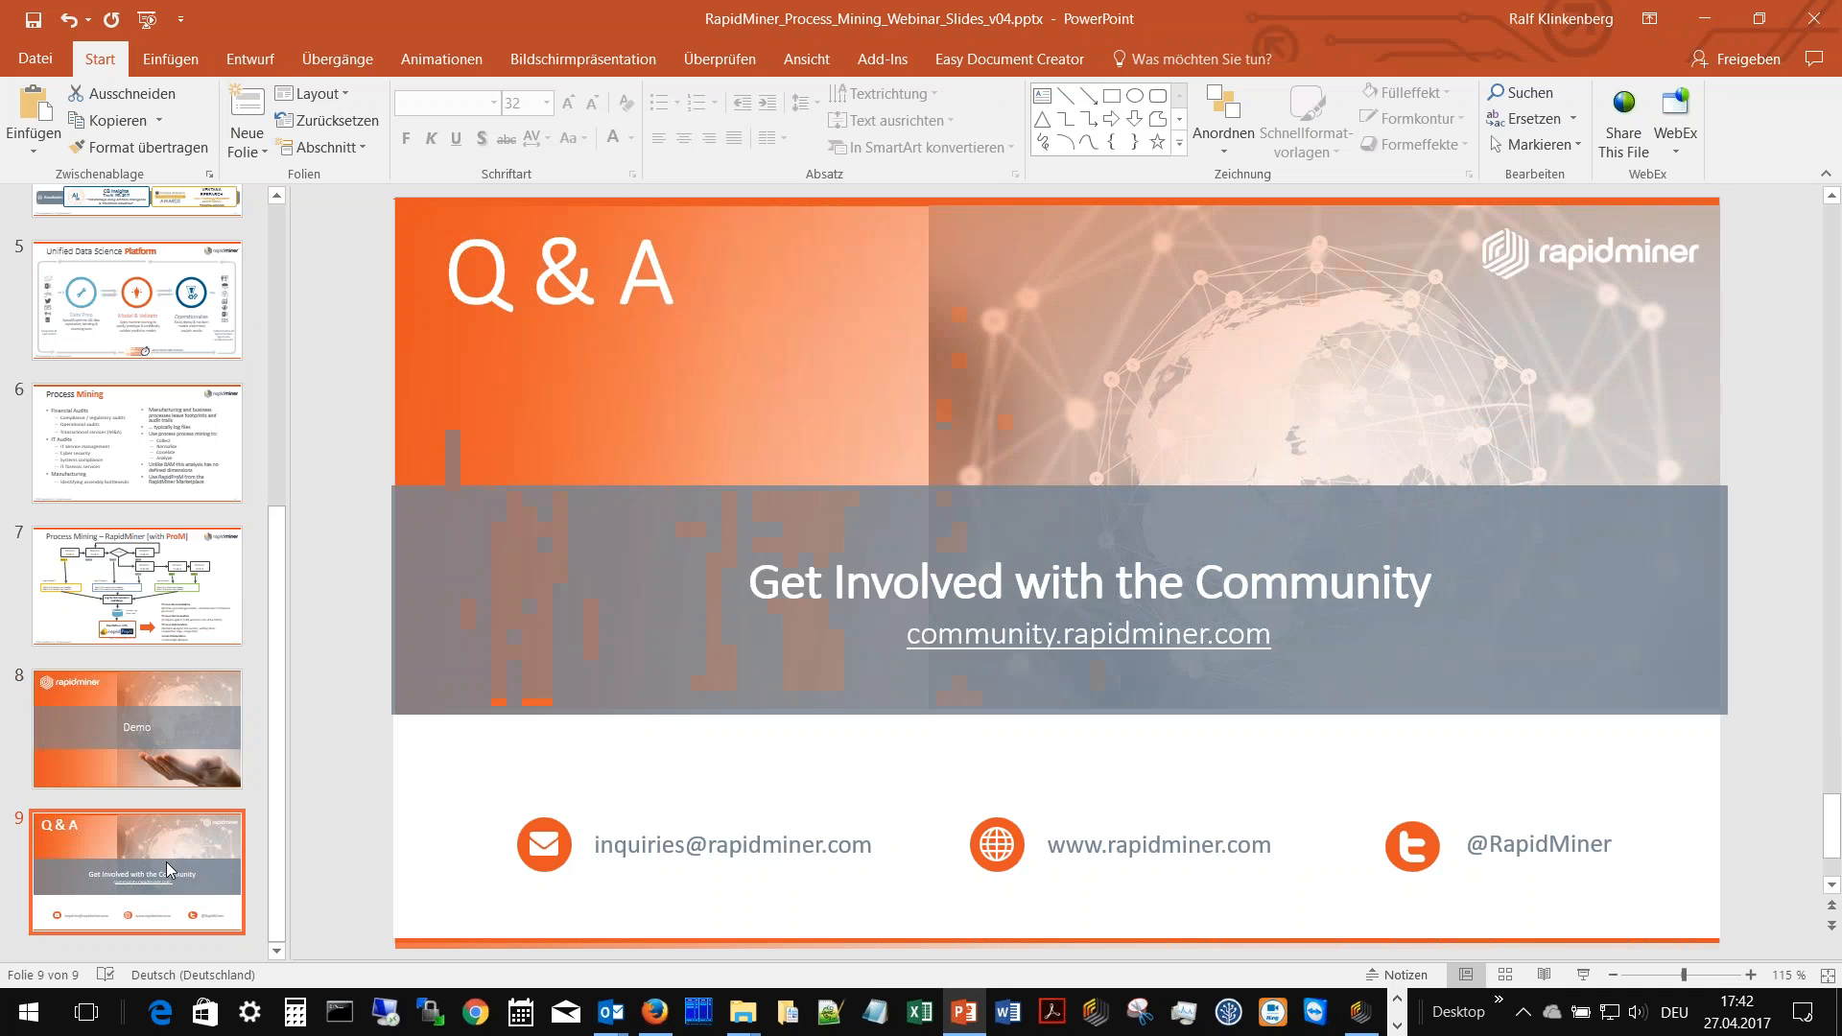
left_click(1585, 975)
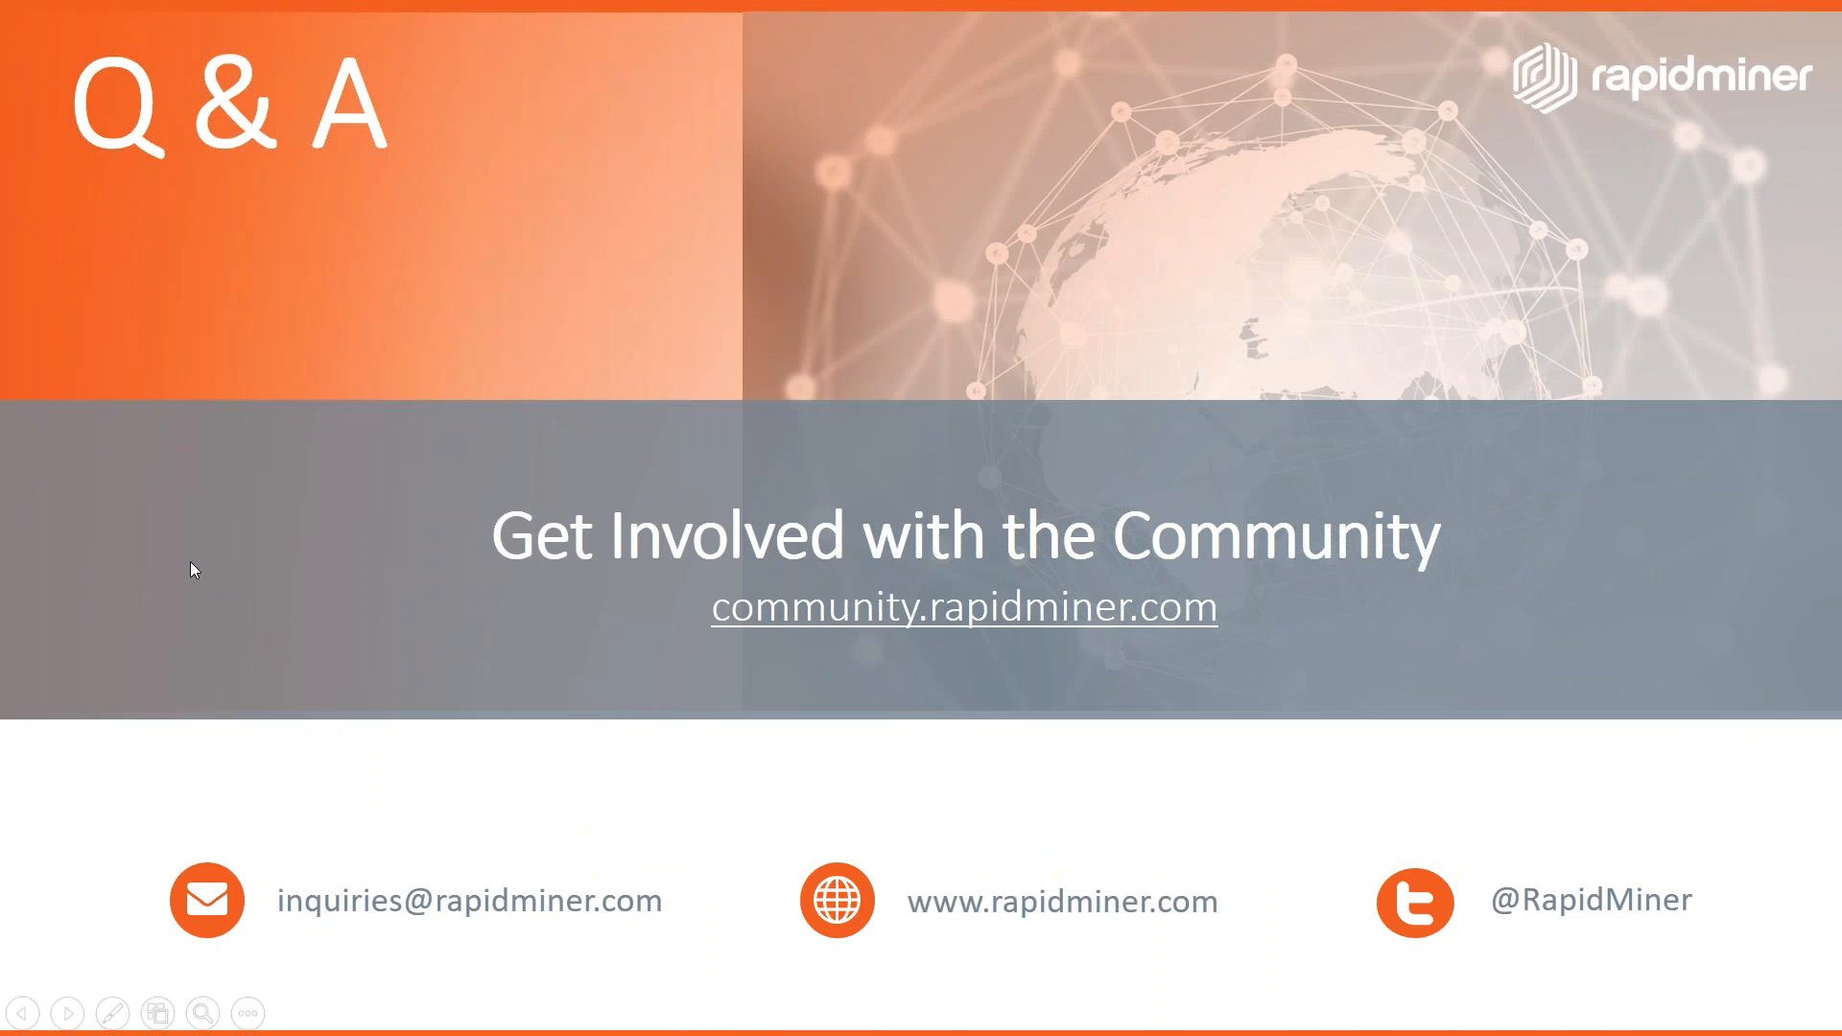
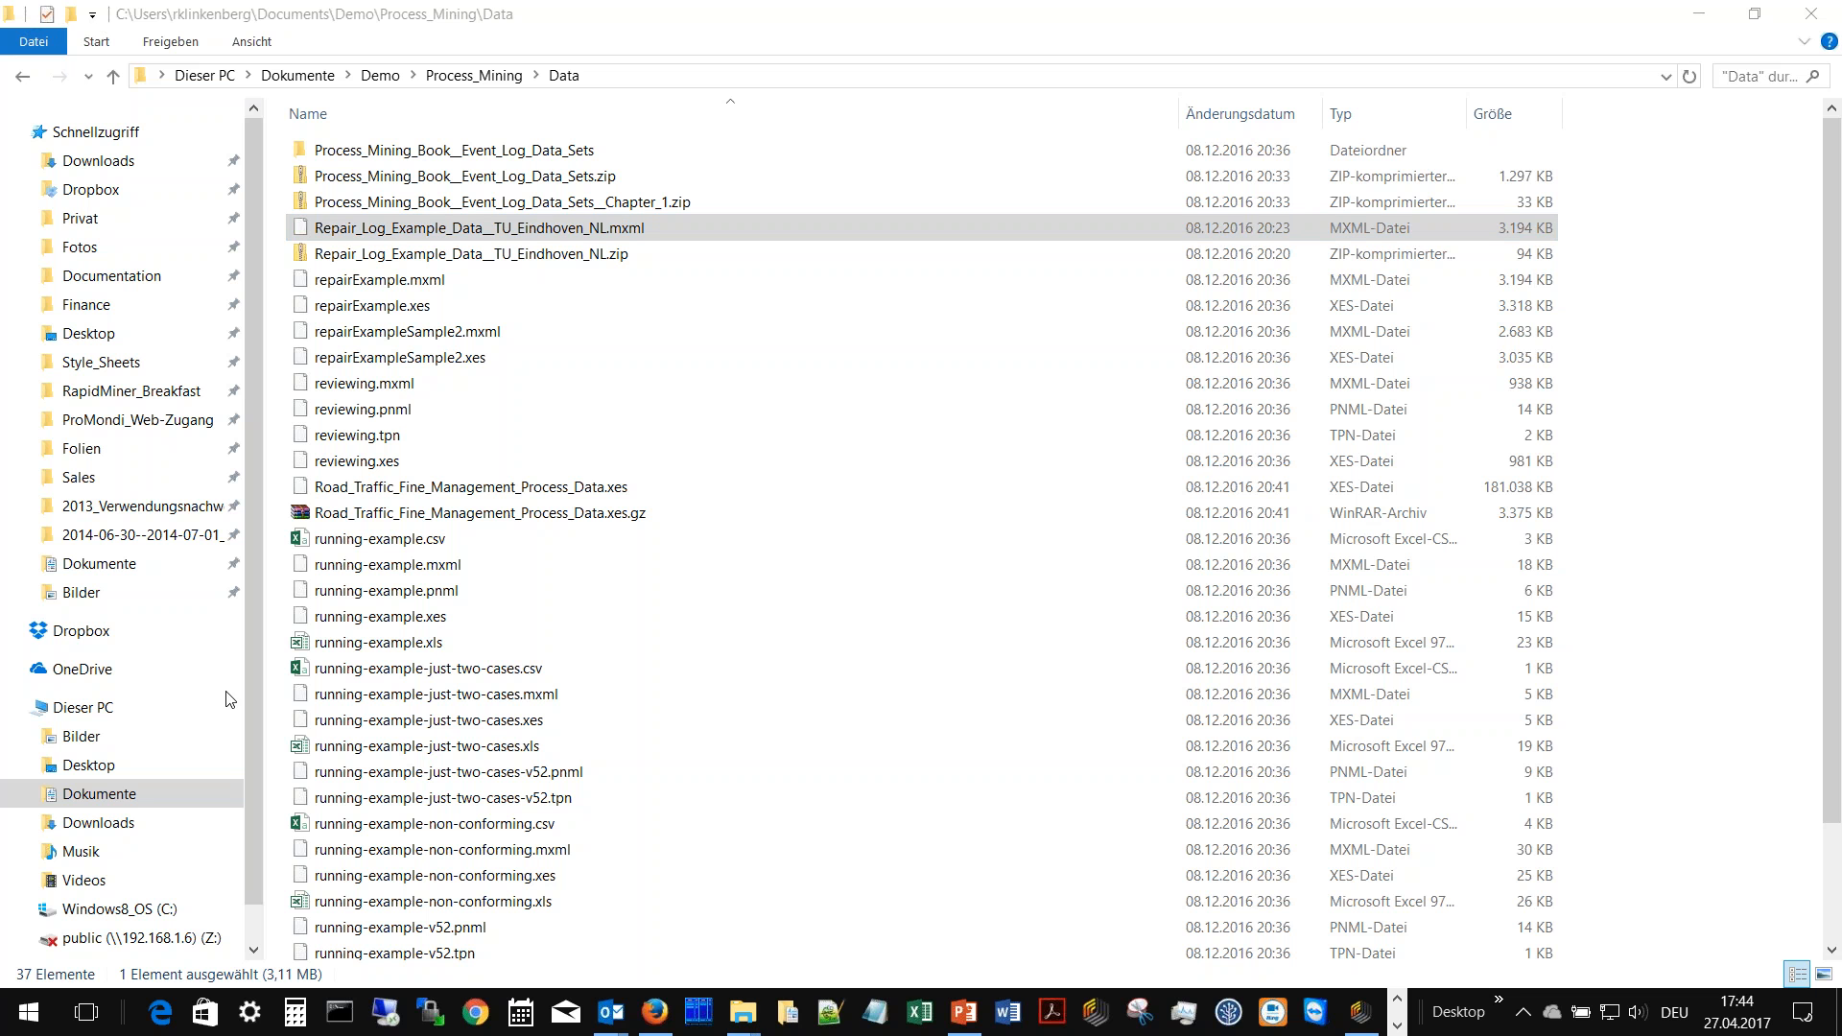
- Open Road_Traffic_Fine_Management_Process_Data.xes in Notepad++, declining the pending plugin actions
left_click(456, 491)
right_click(456, 491)
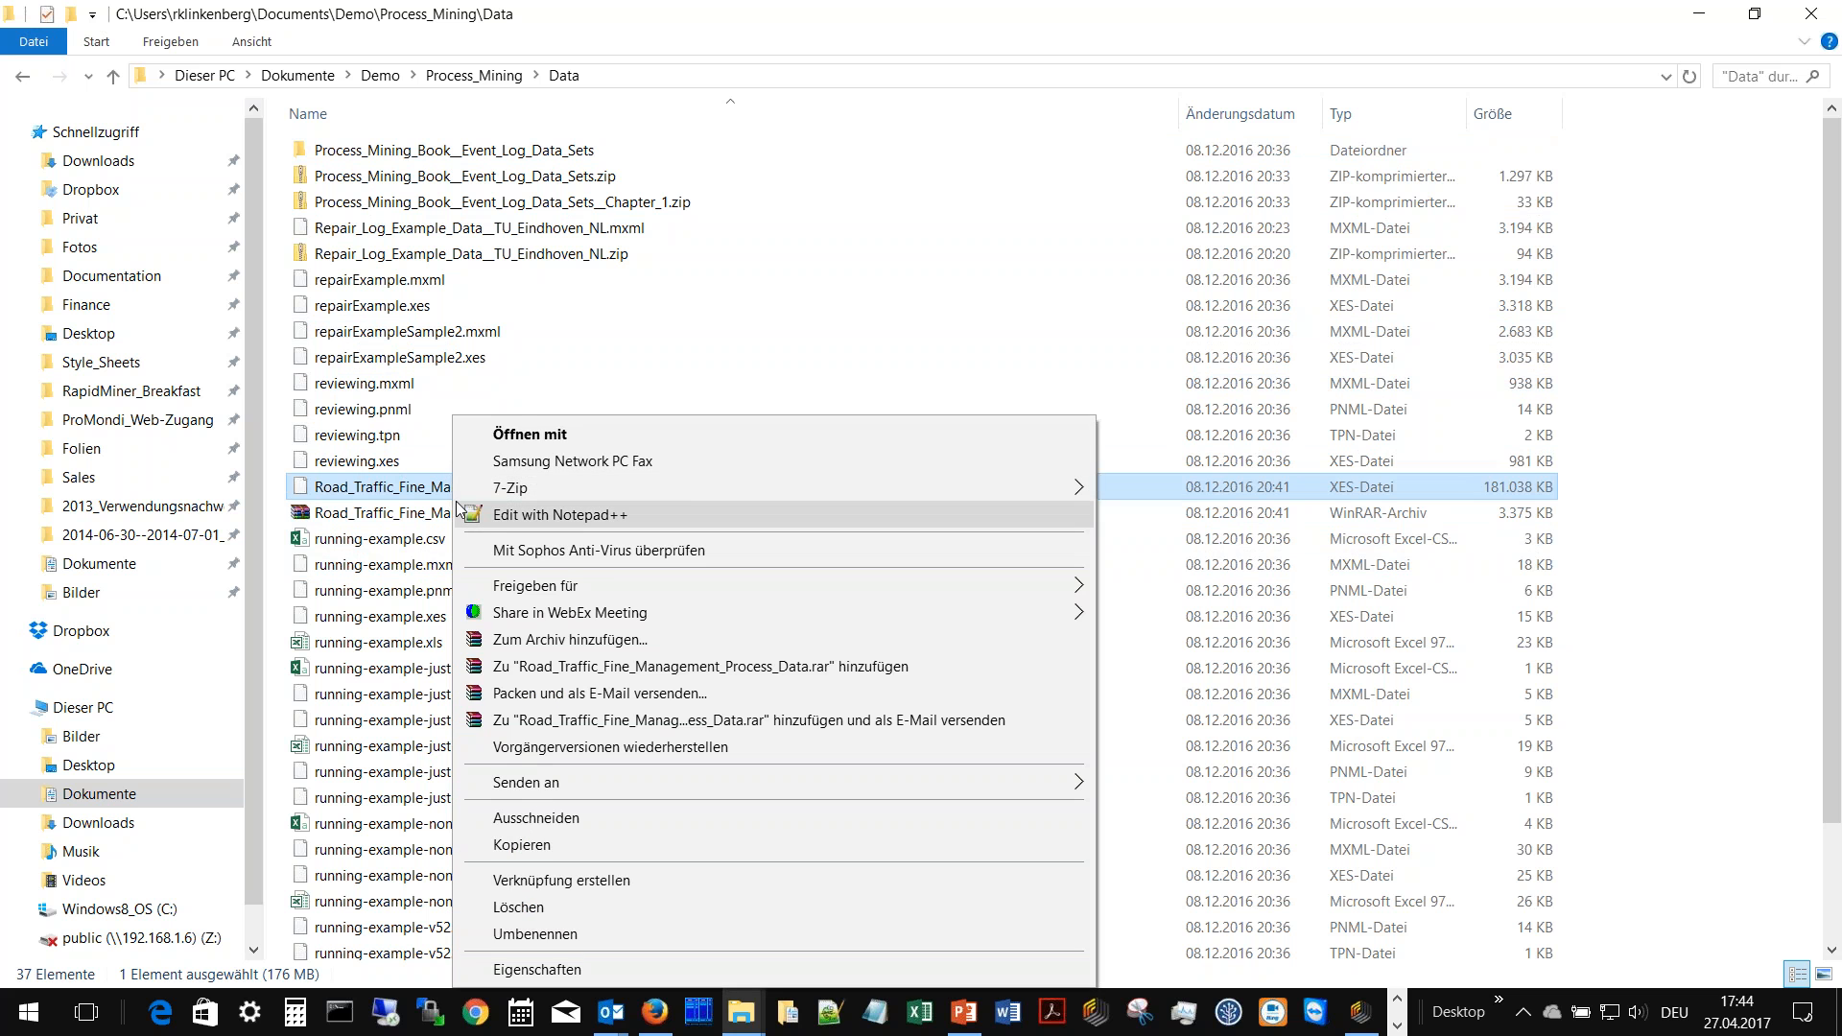
left_click(592, 515)
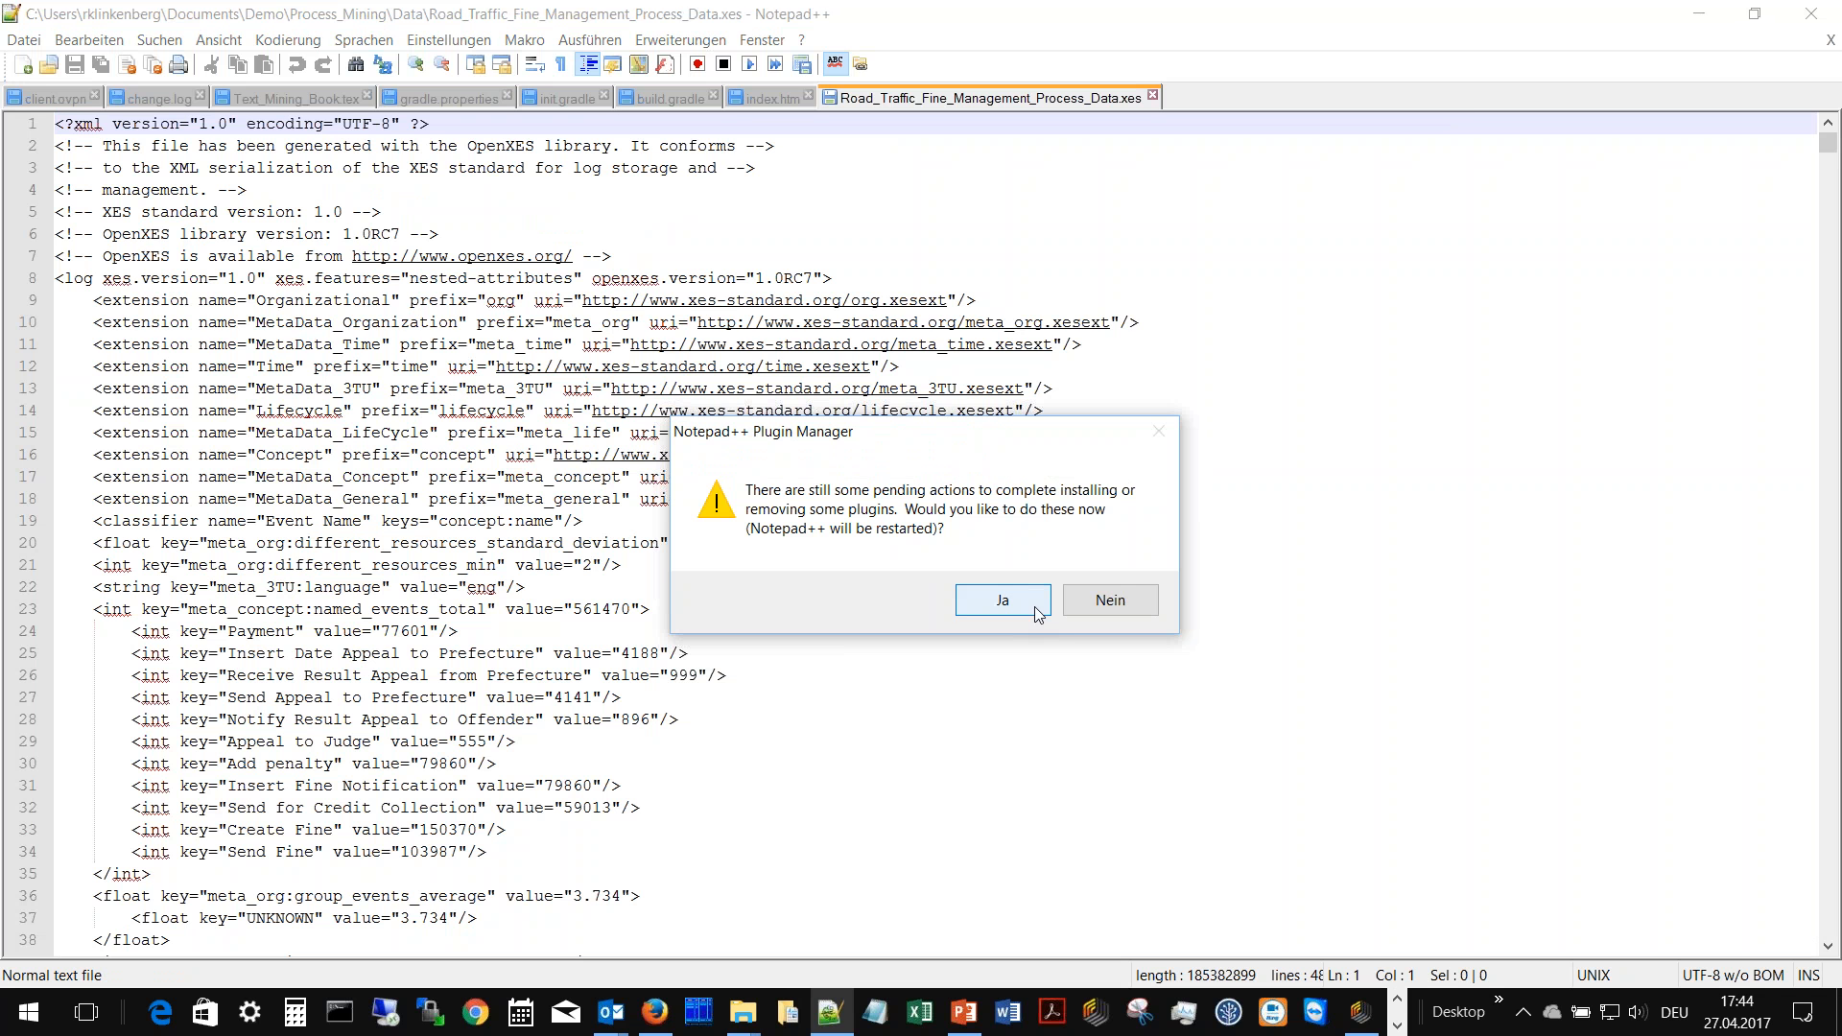
left_click(1087, 604)
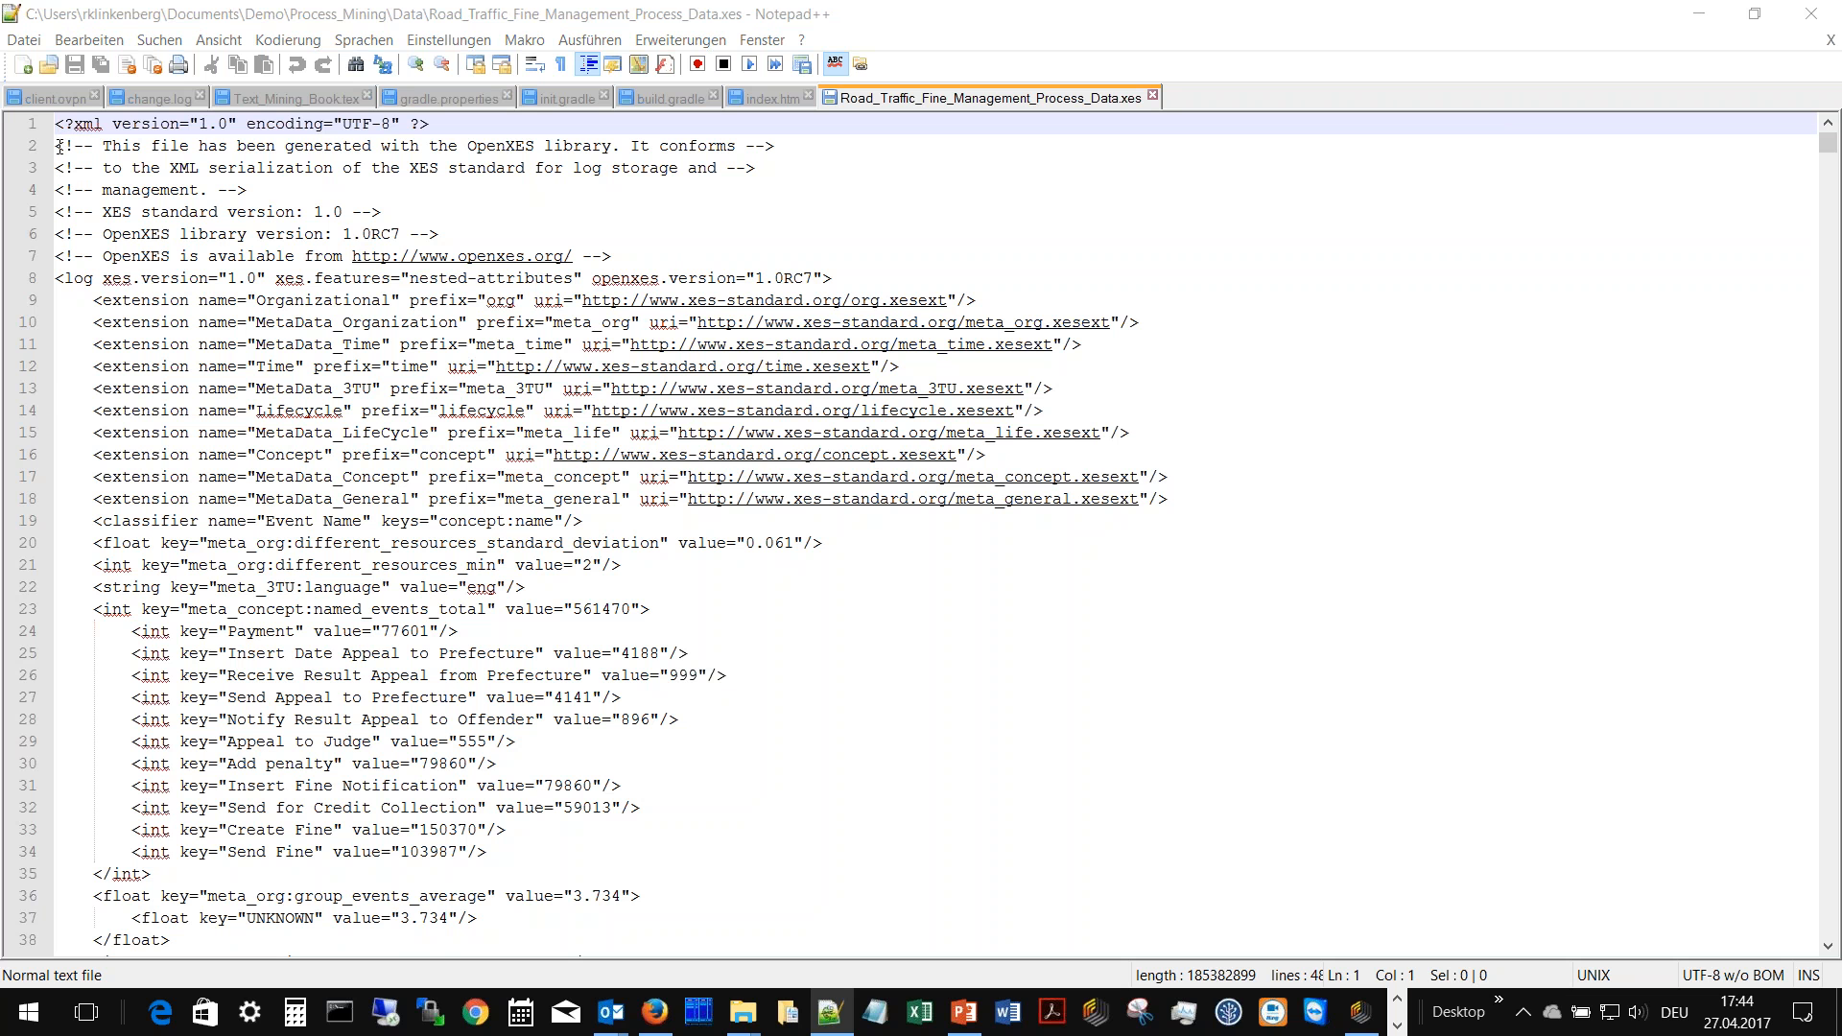
- Read through the XES event log and highlight the block from different_classified_standard_deviation to the end of classified_events_max
scroll(75, 171, "down", 4)
scroll(74, 175, "down", 10)
scroll(75, 179, "down", 8)
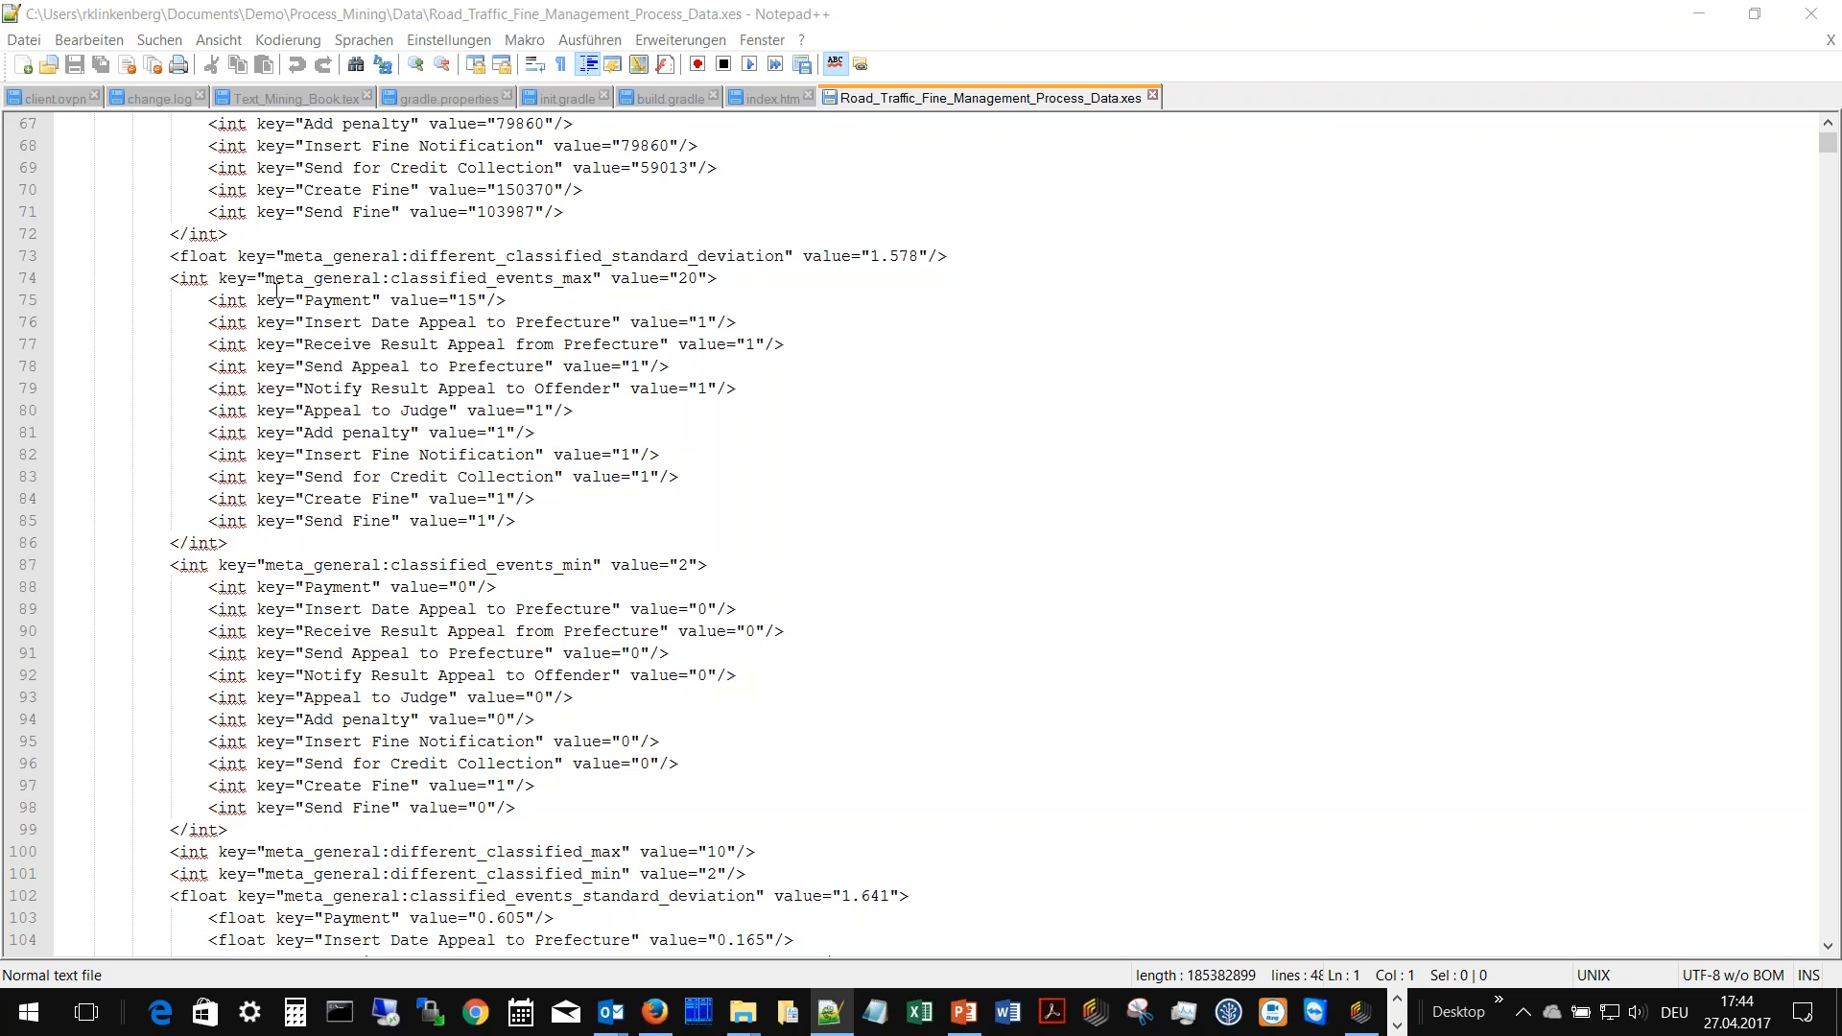
left_click_drag(171, 256, 745, 543)
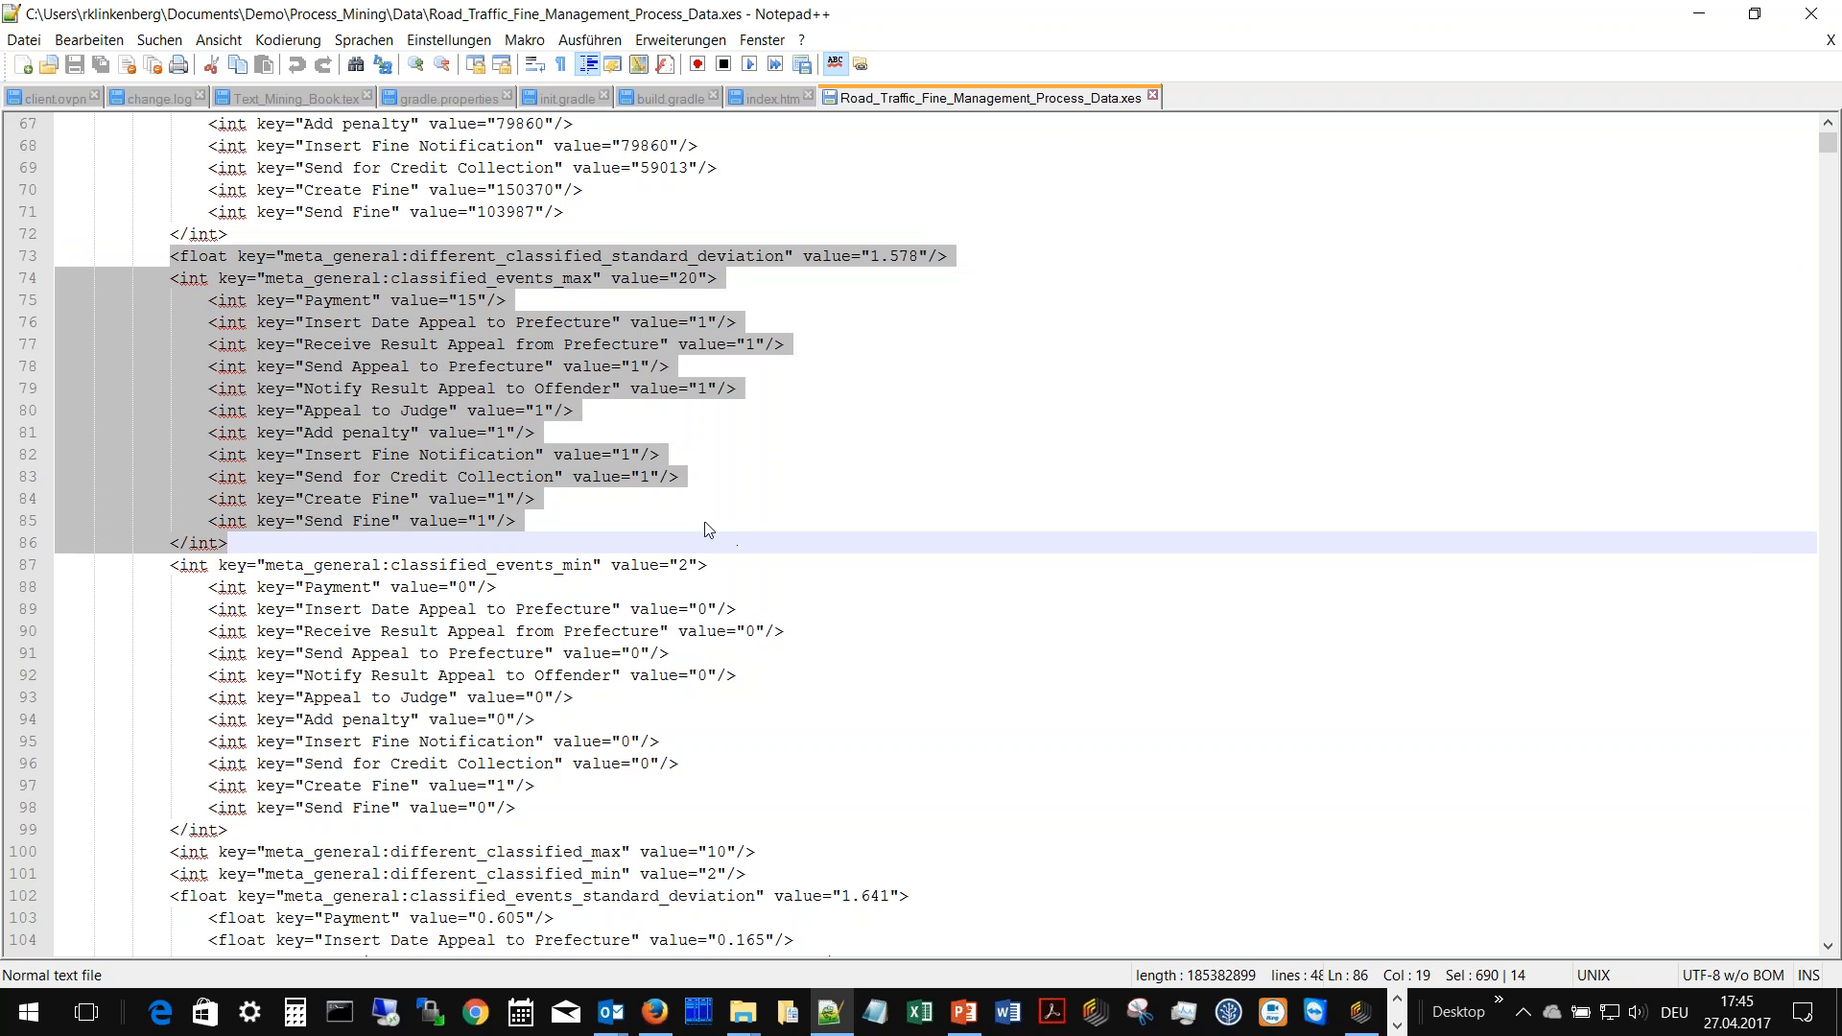
- Switch back to RapidMiner and add a Read CSV file-access operator to the process below Import Event Log
left_click(1361, 1013)
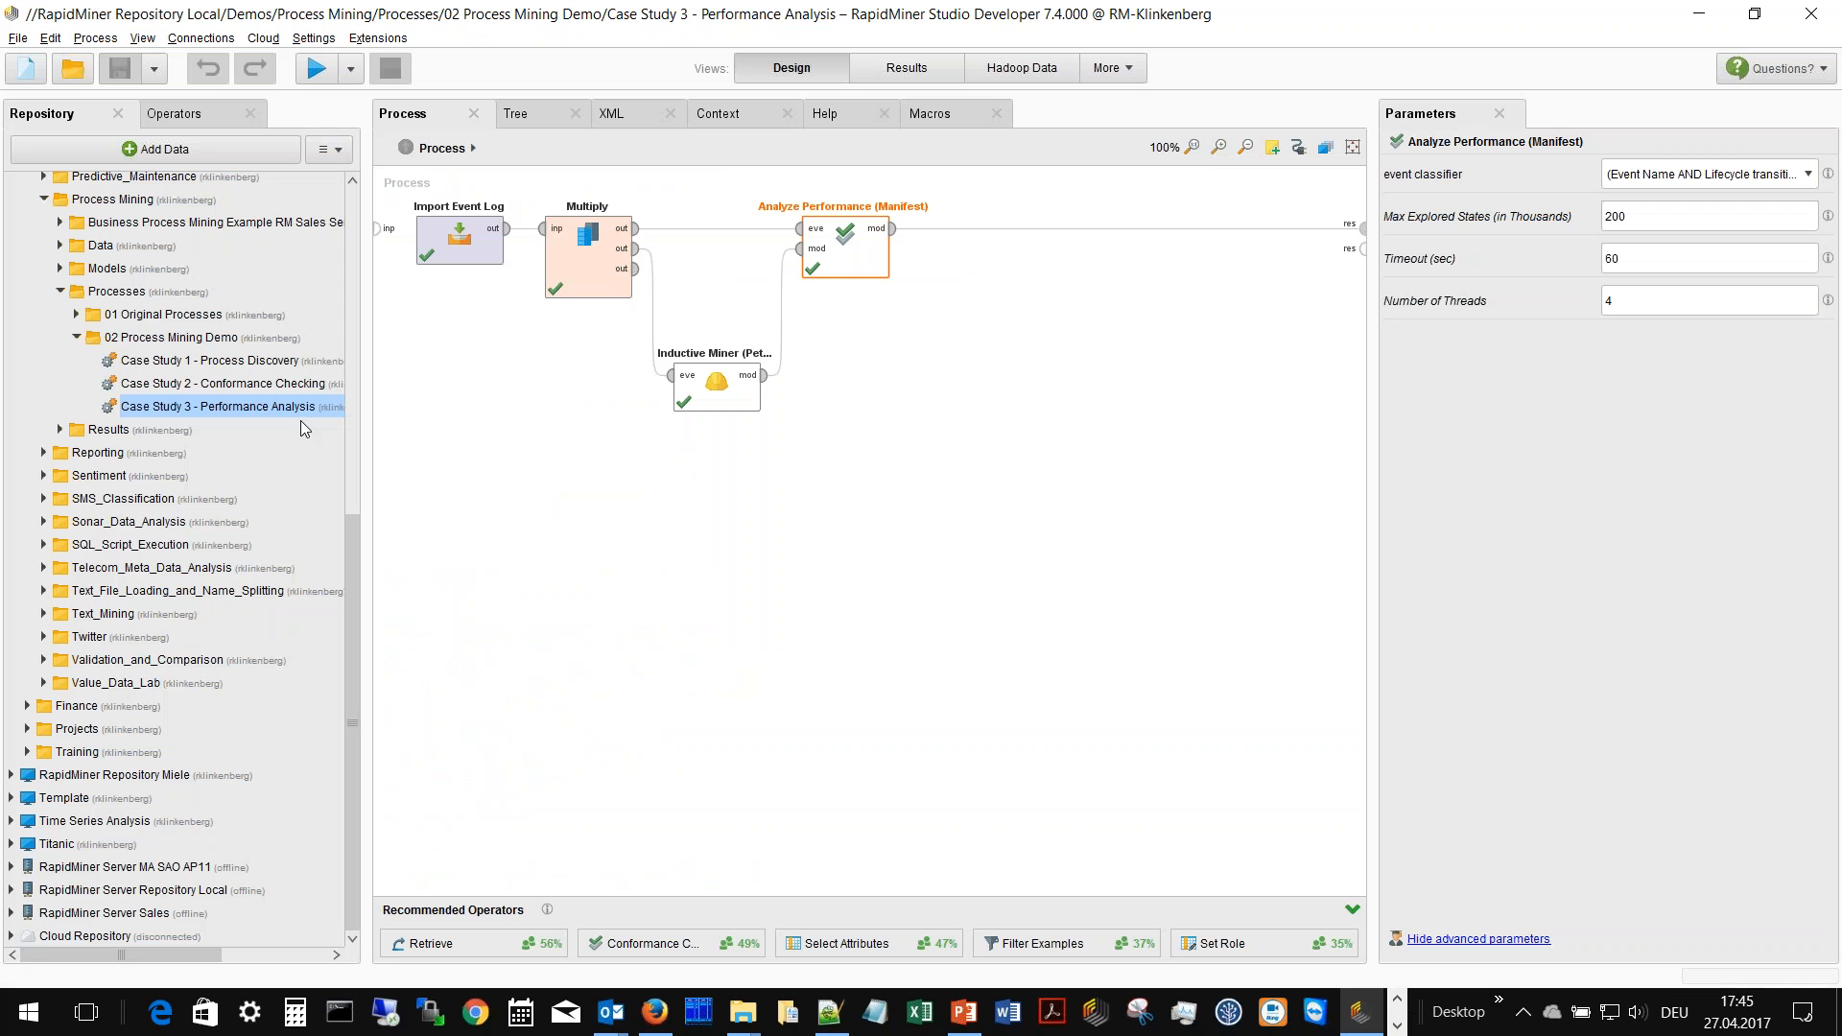
left_click_drag(353, 552, 351, 227)
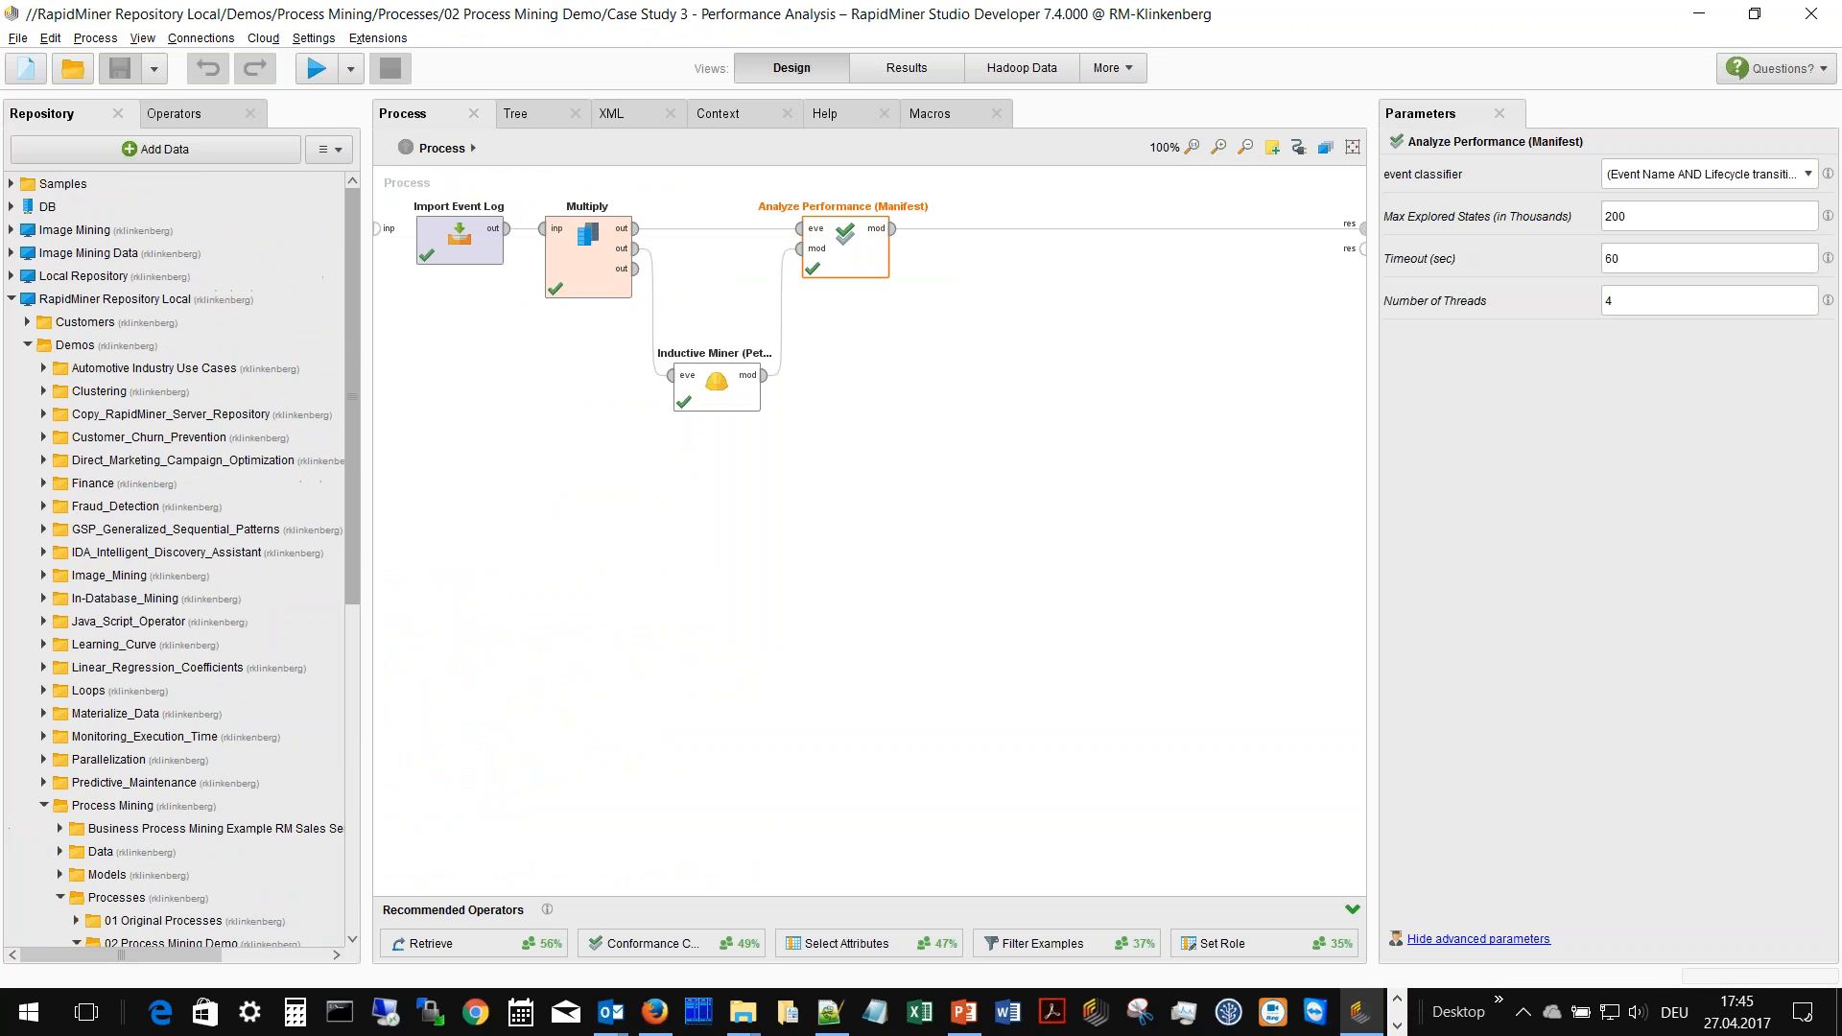
left_click(163, 119)
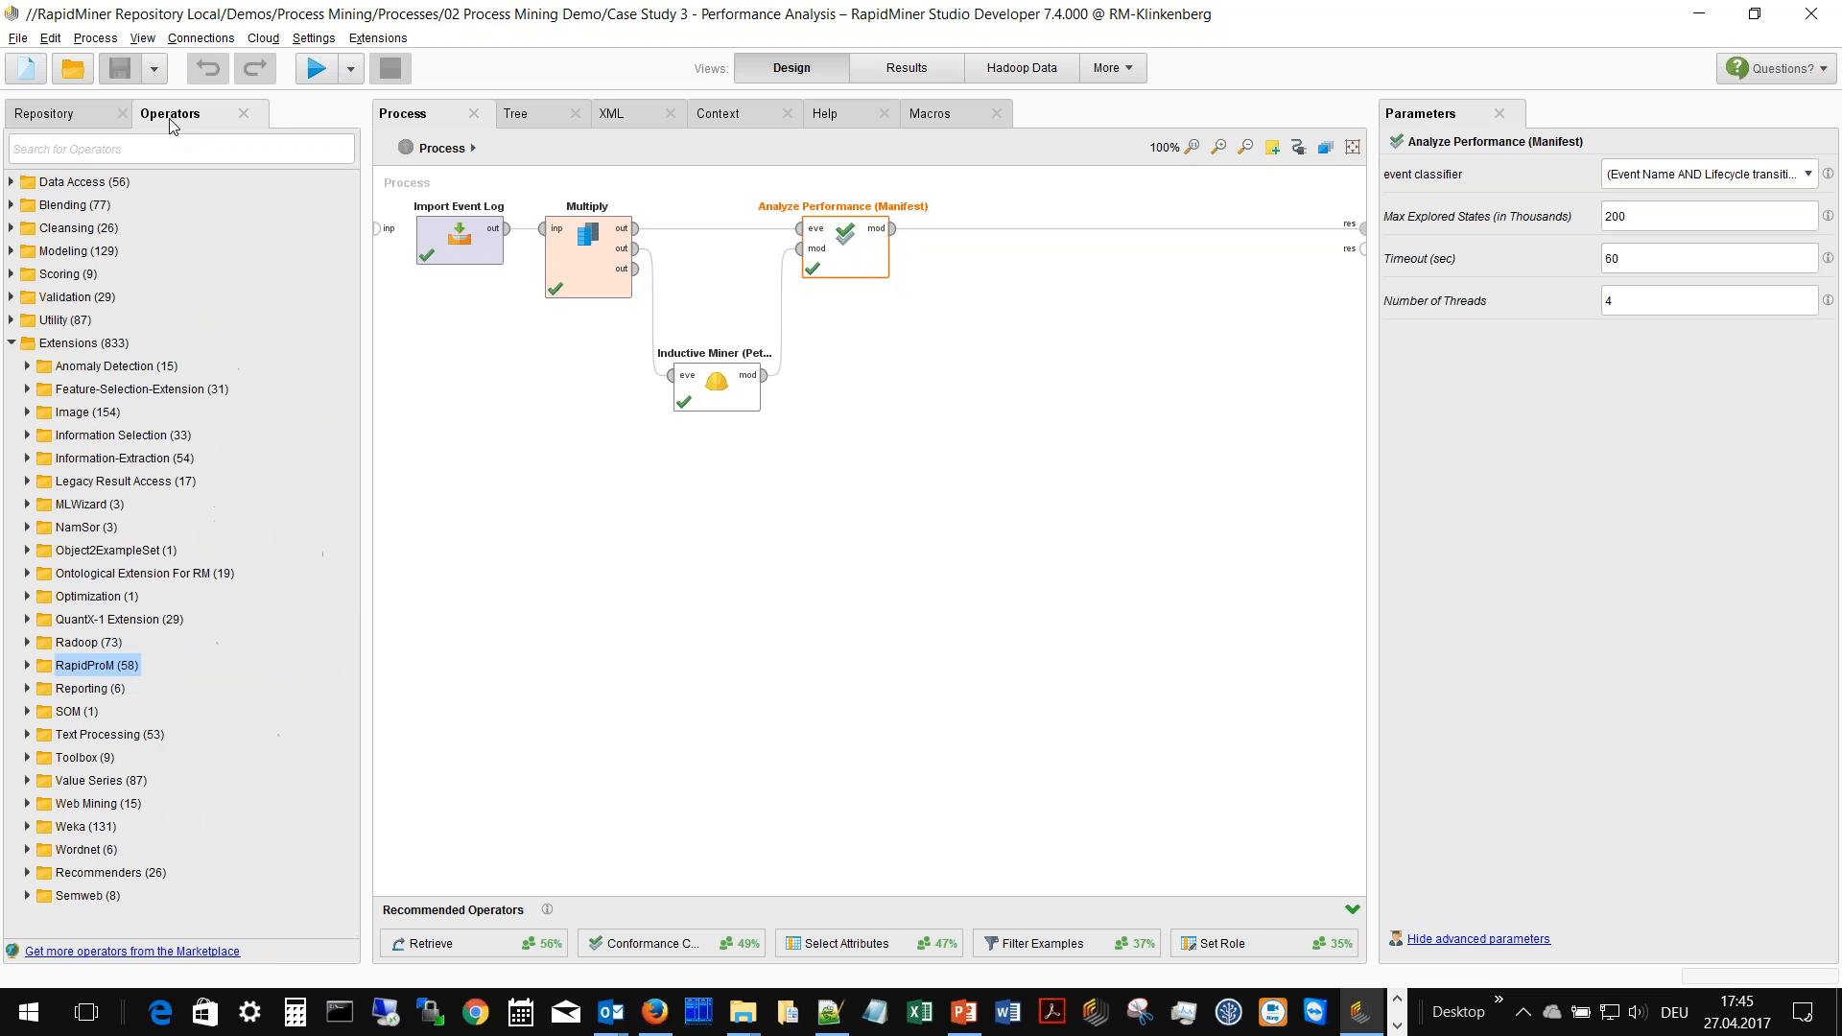
left_click(11, 183)
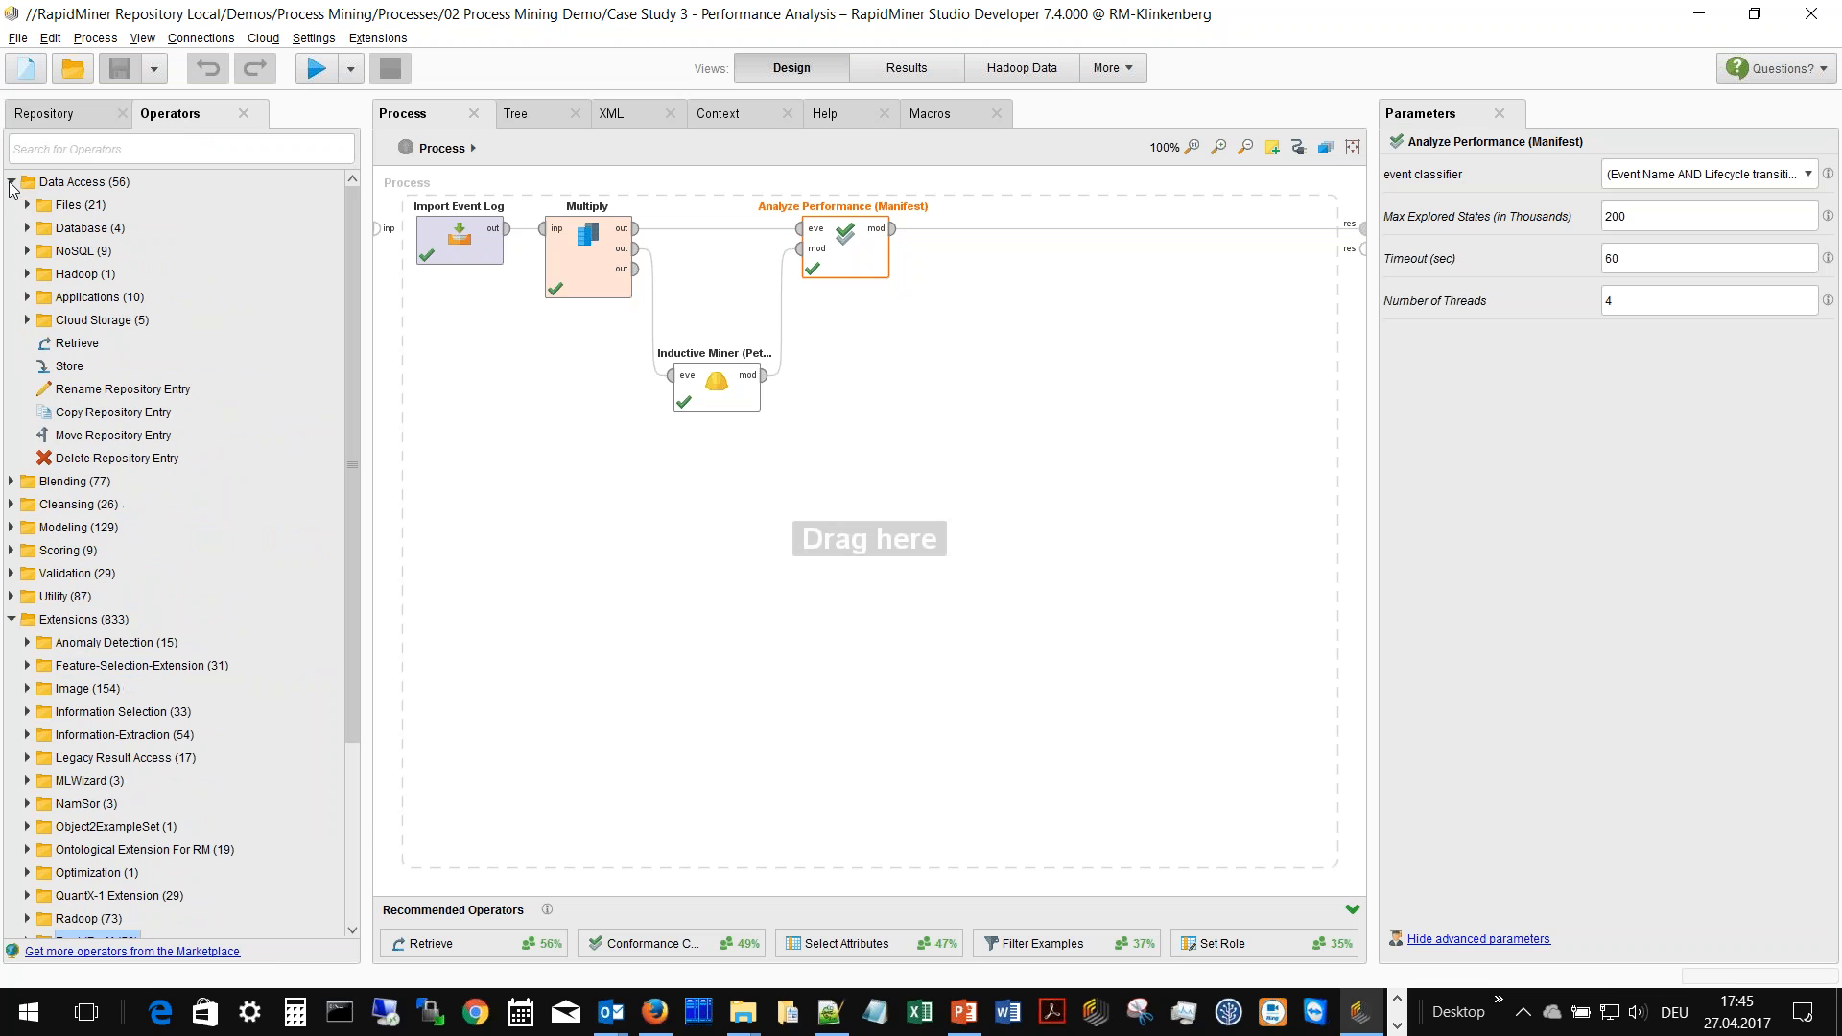
left_click(27, 205)
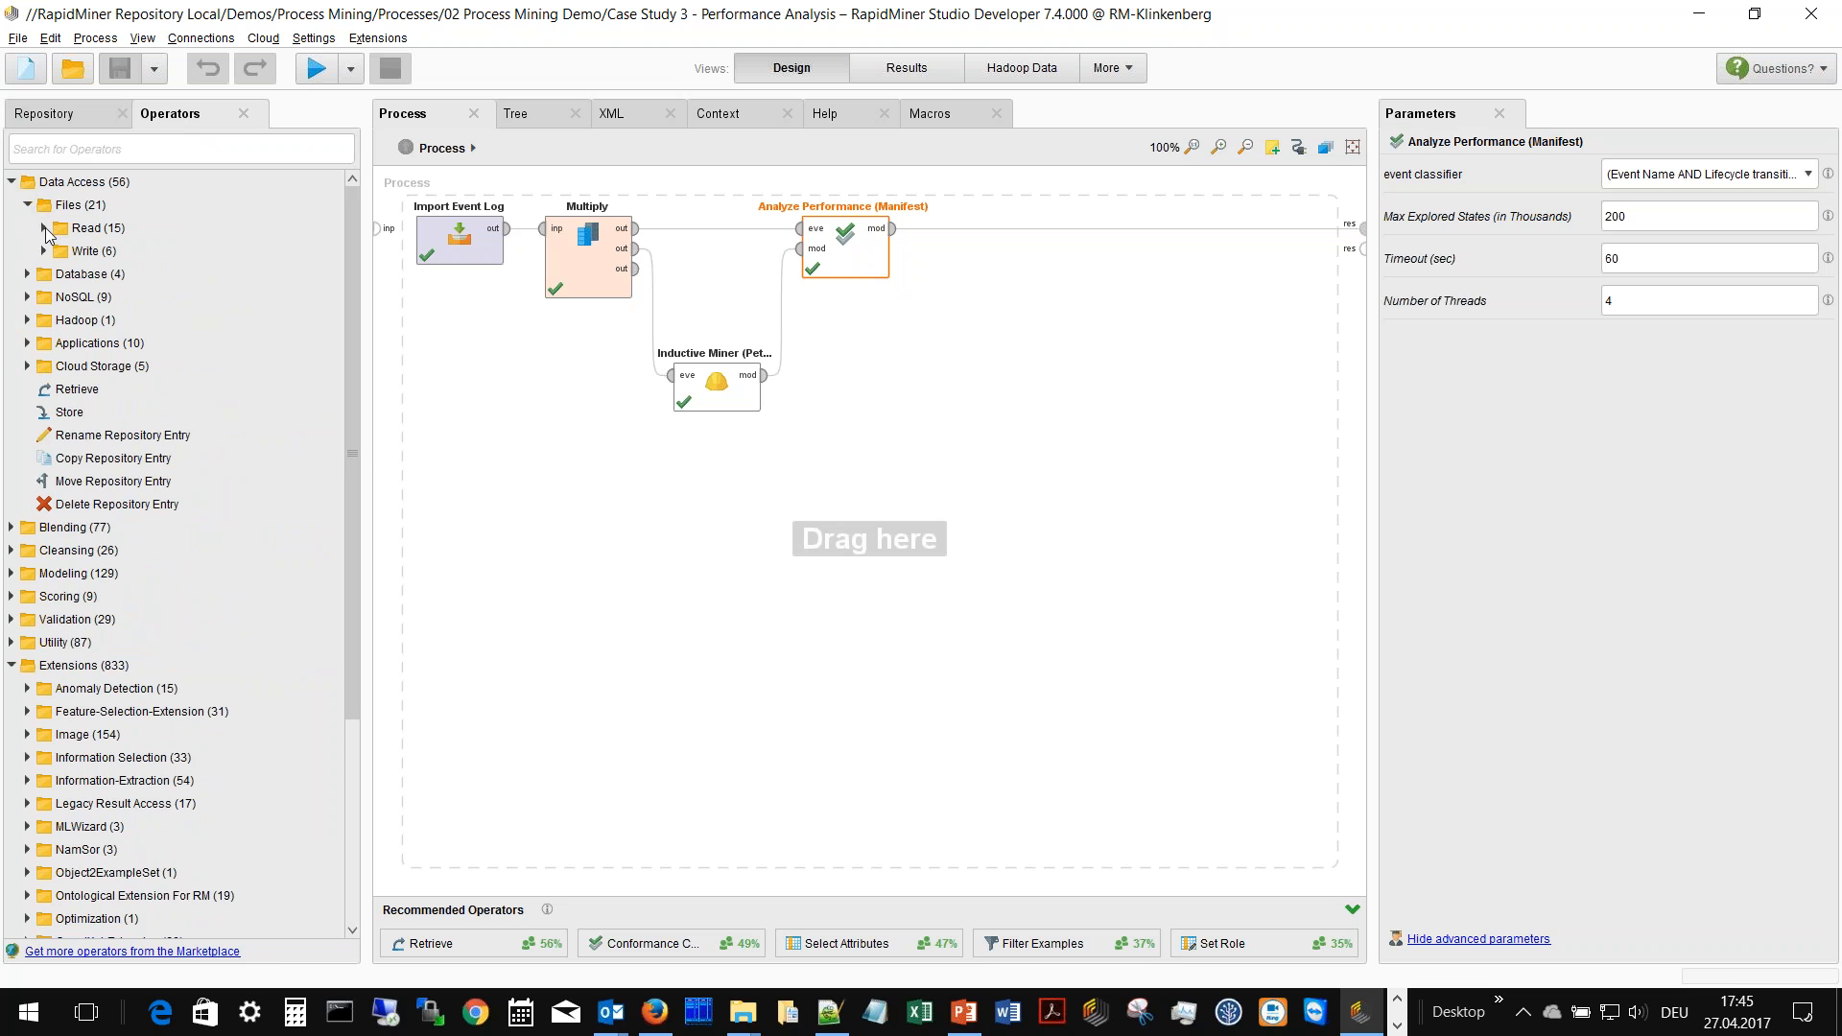
left_click(44, 230)
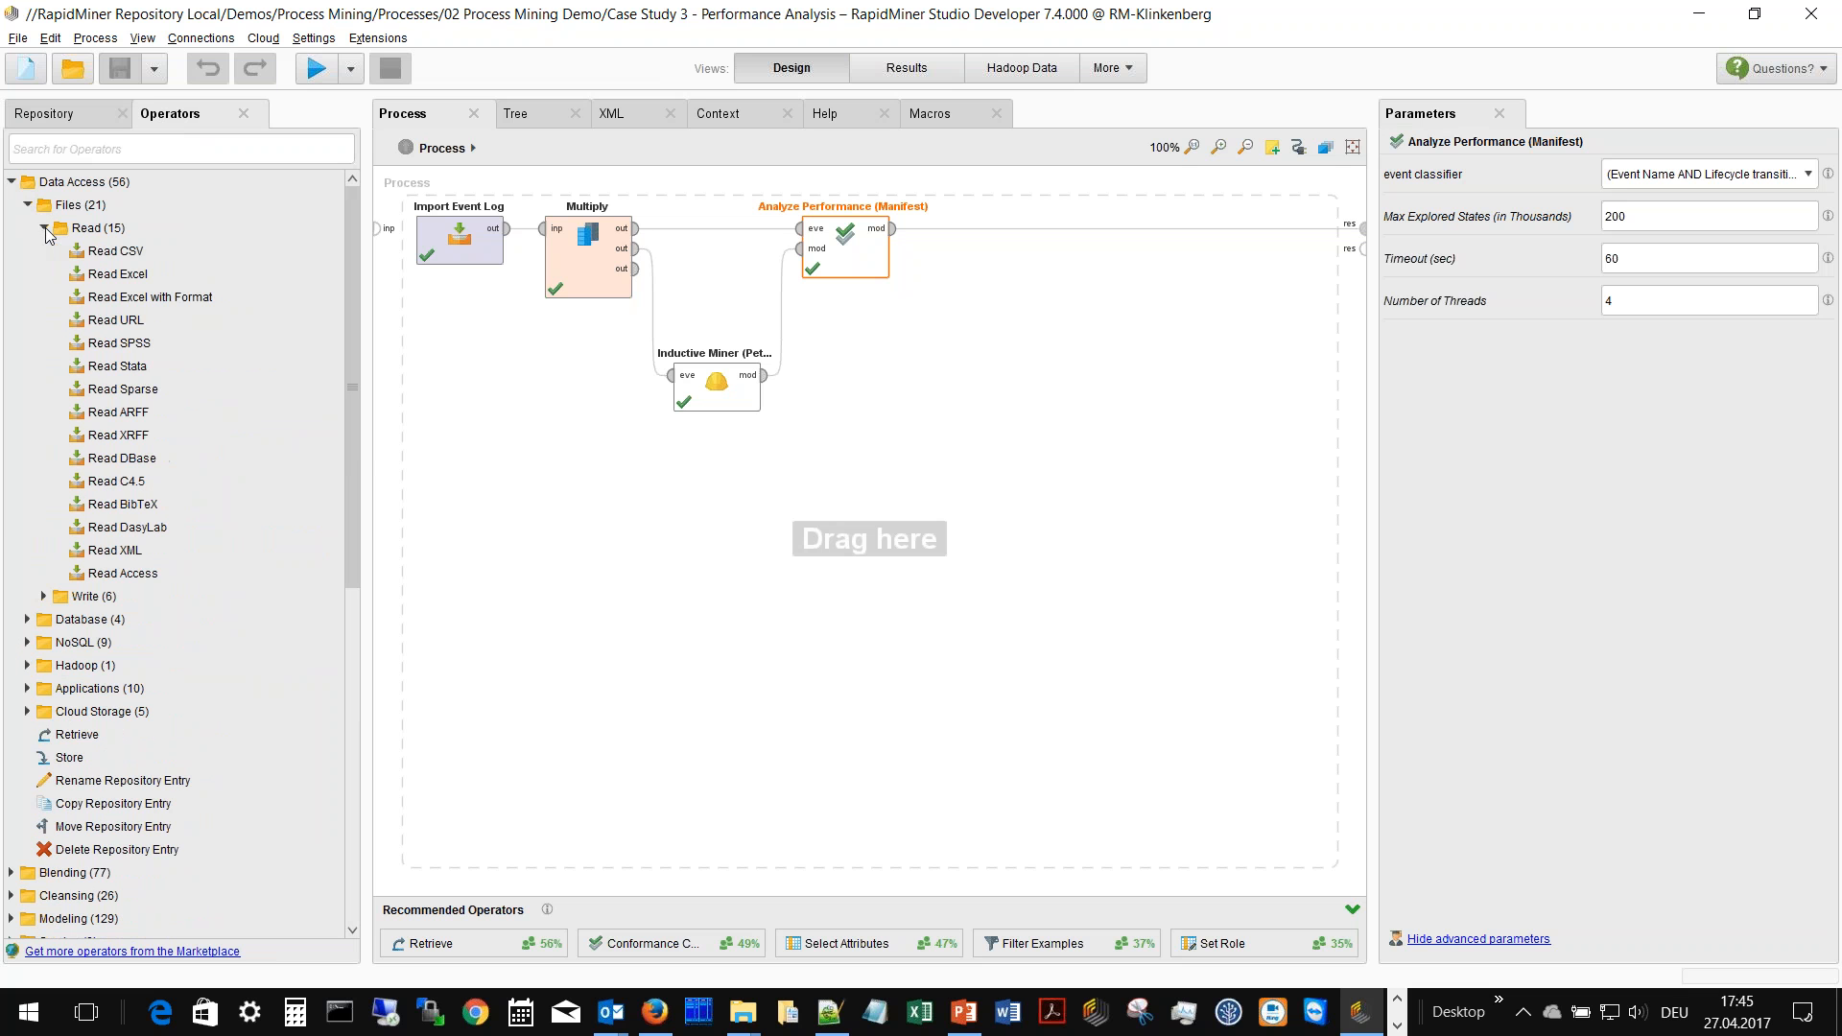
left_click(132, 251)
mouse_move(132, 253)
left_click_drag(120, 307, 427, 354)
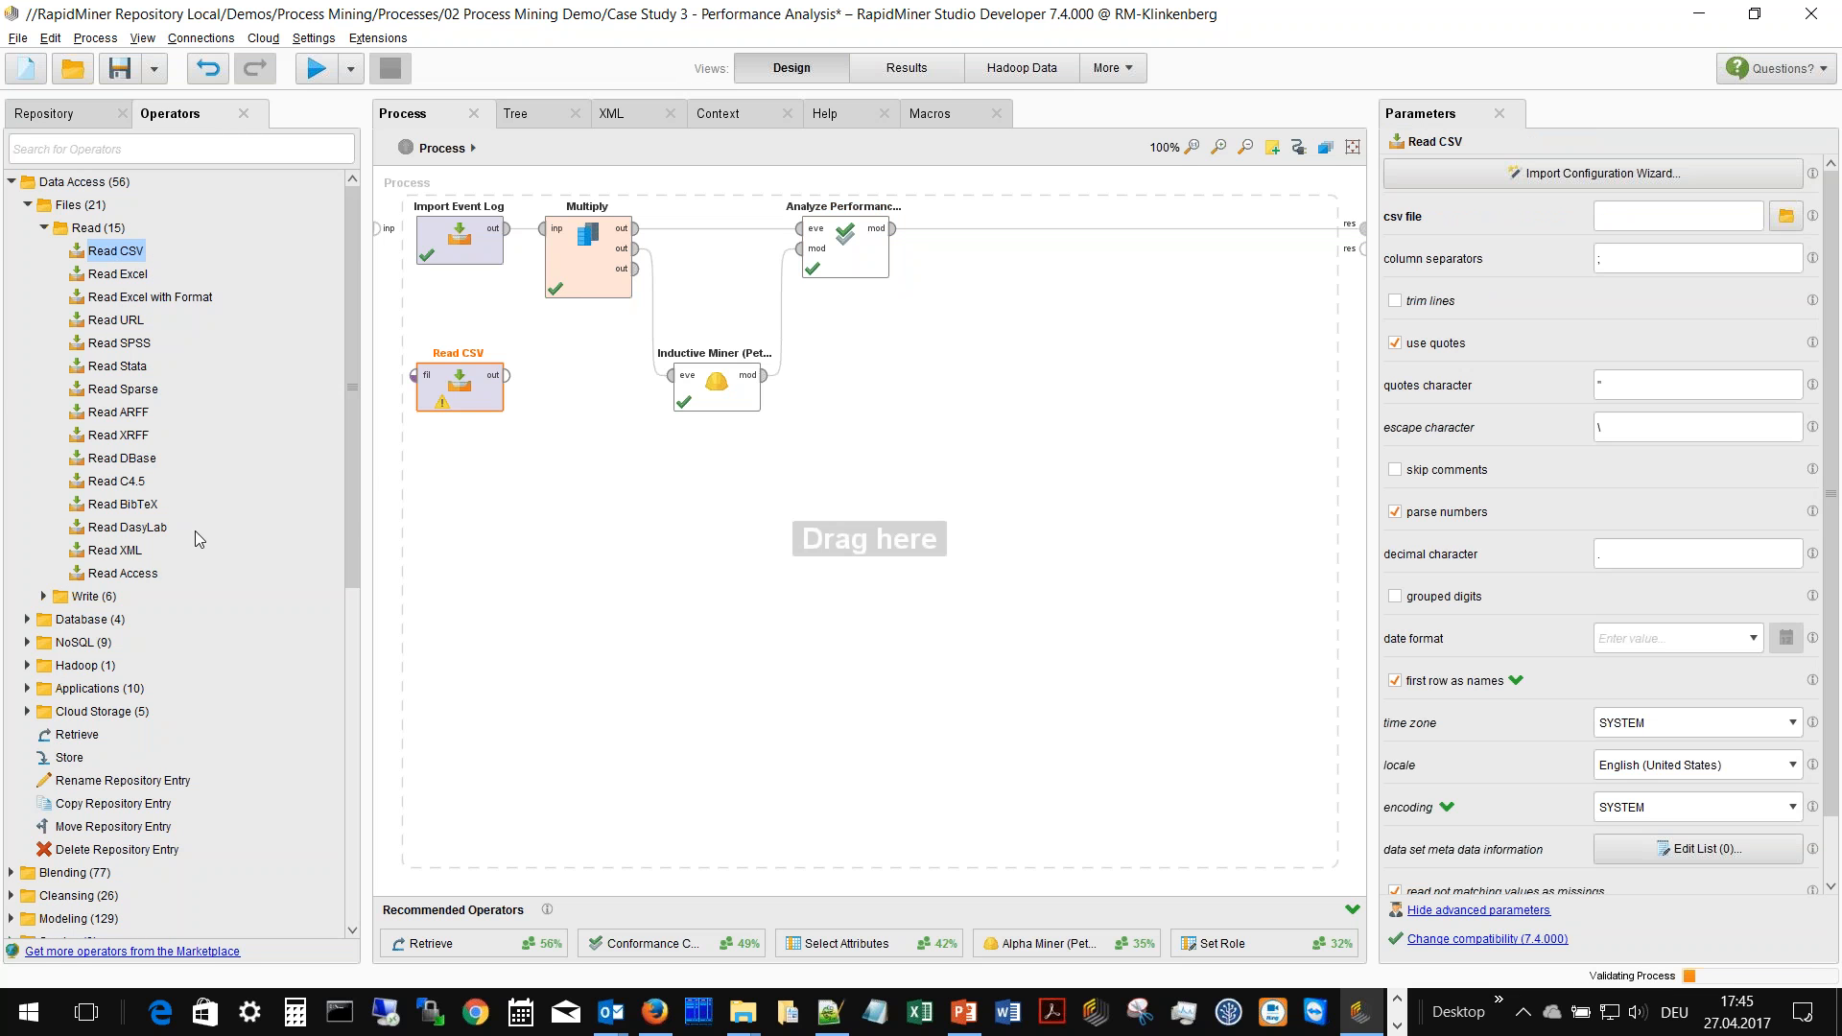
- Add Read XML and Read Database operators to the process, stacked below Read CSV
left_click_drag(134, 553, 441, 489)
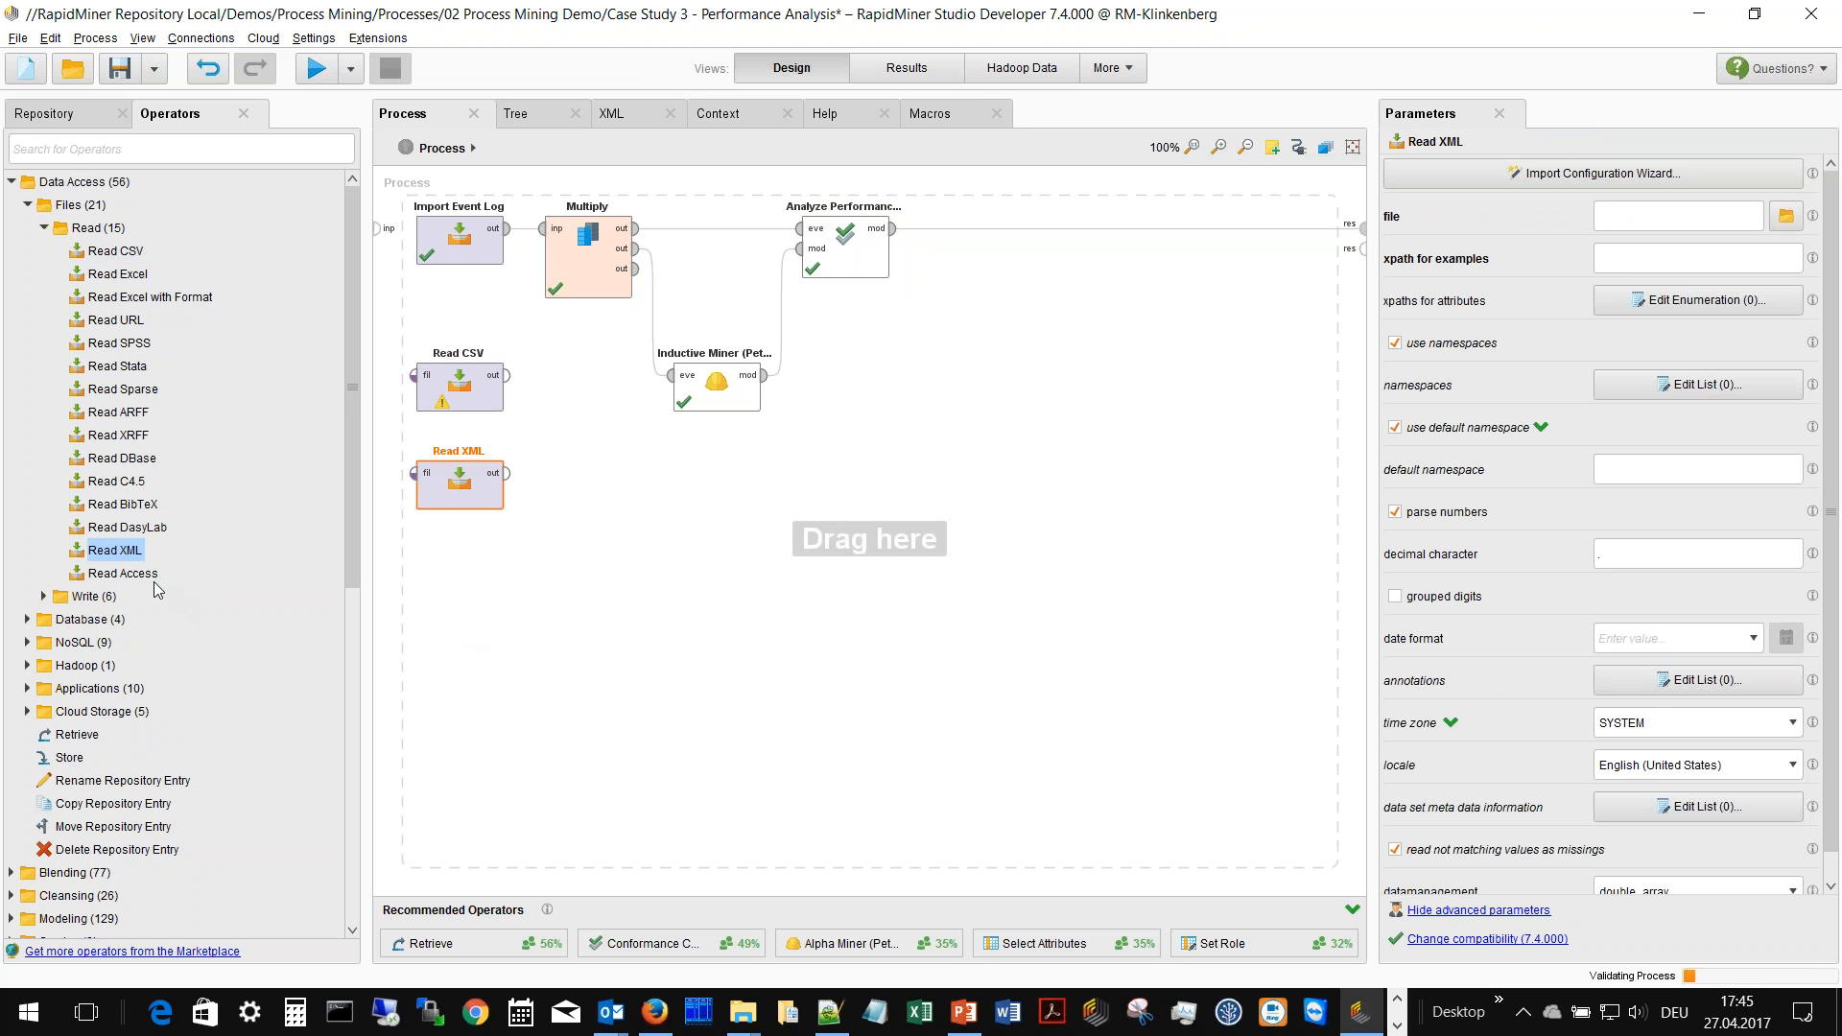
left_click(28, 205)
left_click(27, 228)
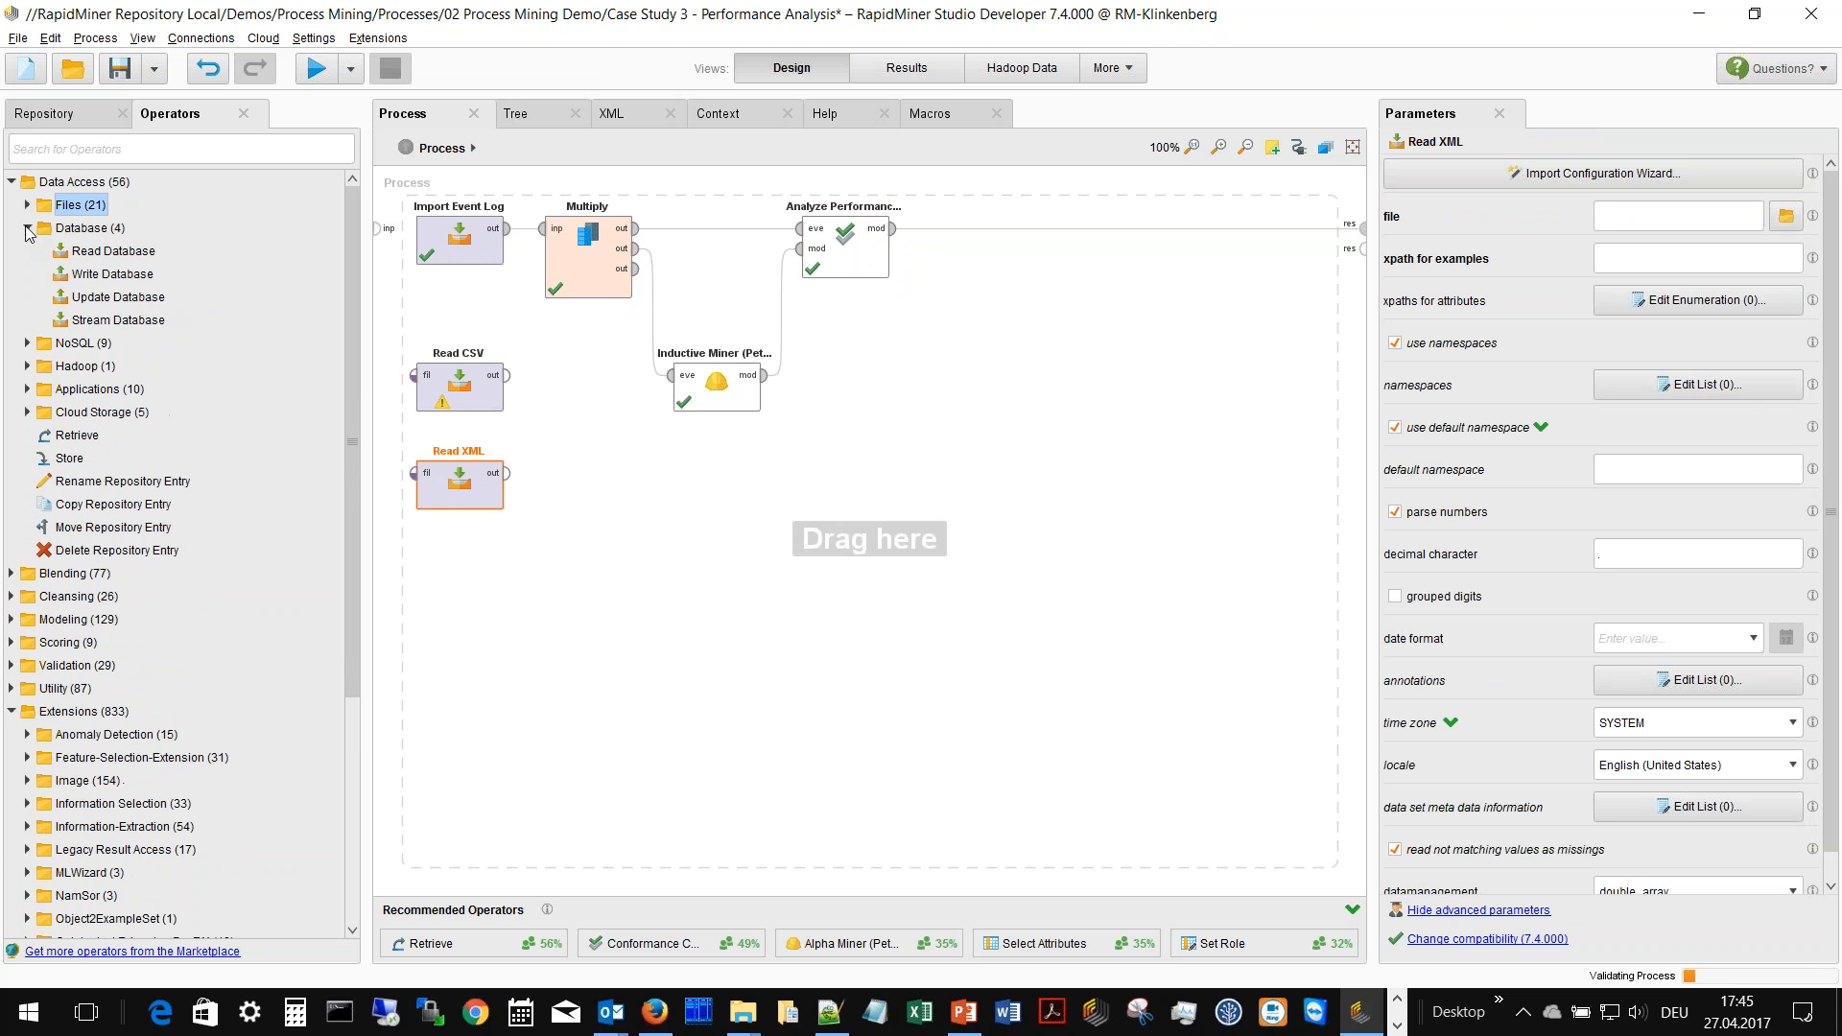
left_click_drag(103, 259, 451, 581)
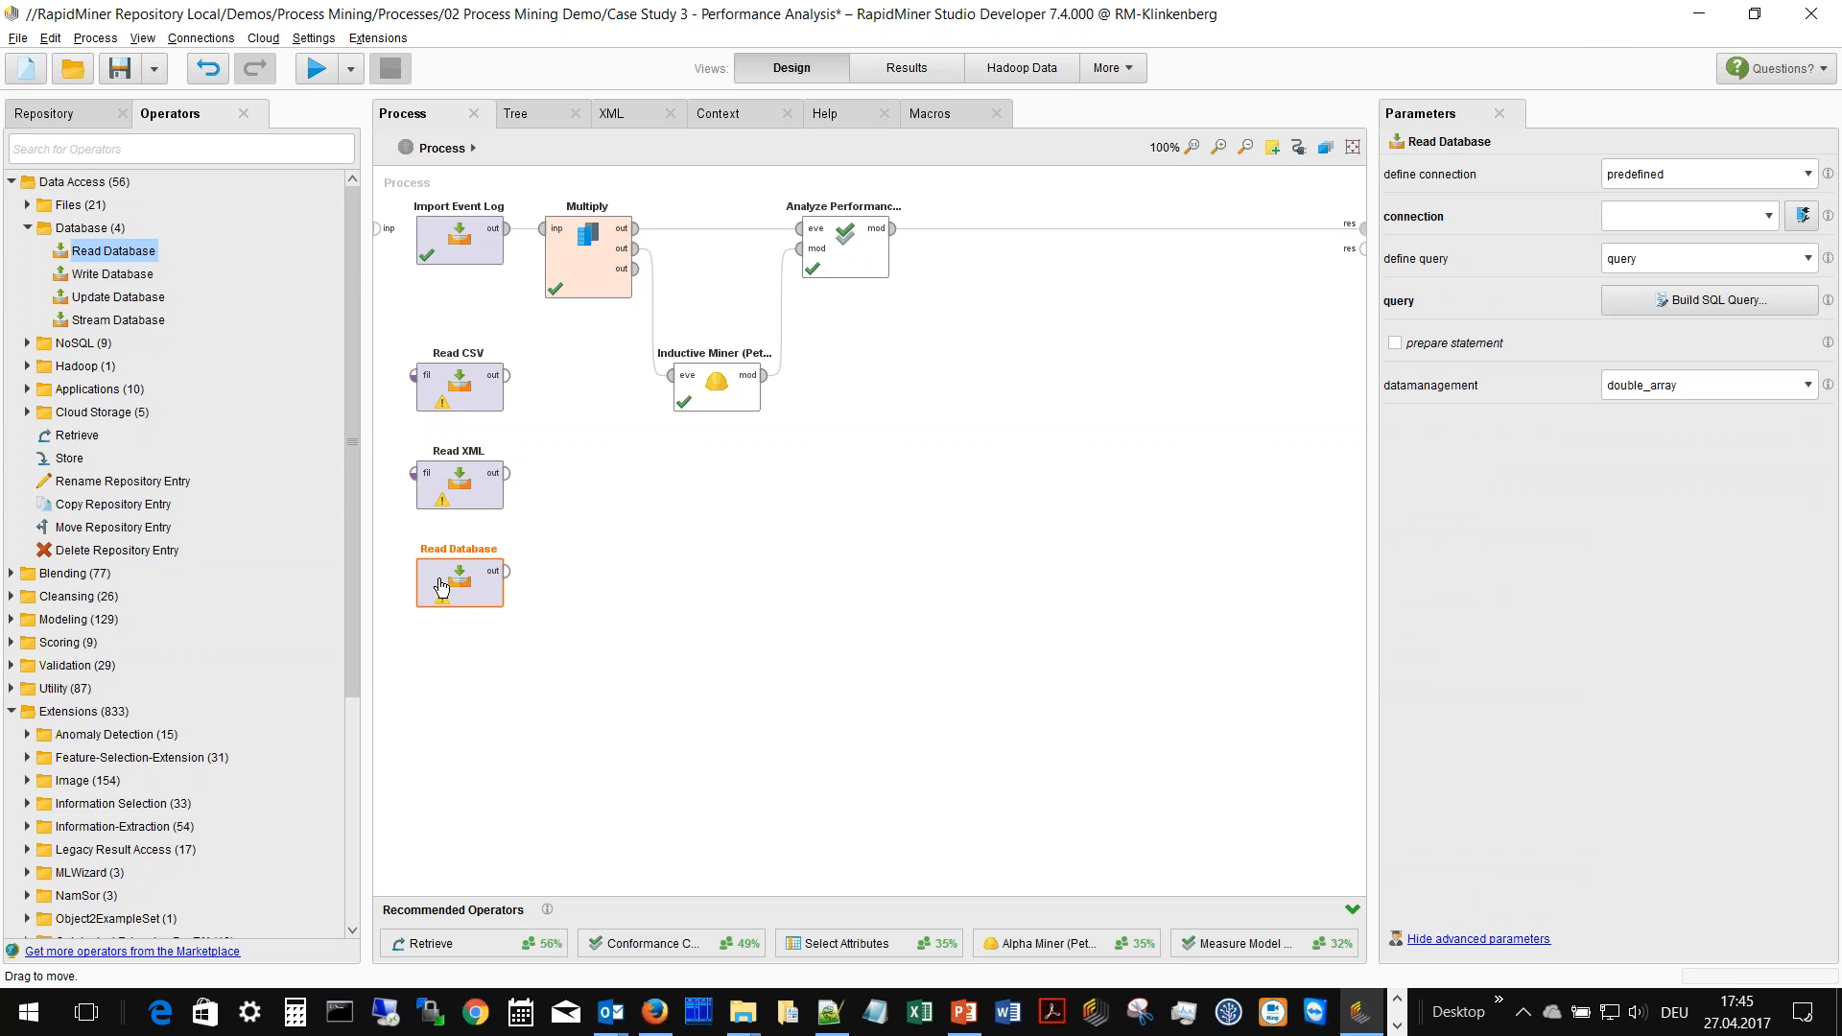
- Search the operators for "missing" and point out Replace Missing Values and Impute Missing Values
left_click_drag(353, 252, 355, 564)
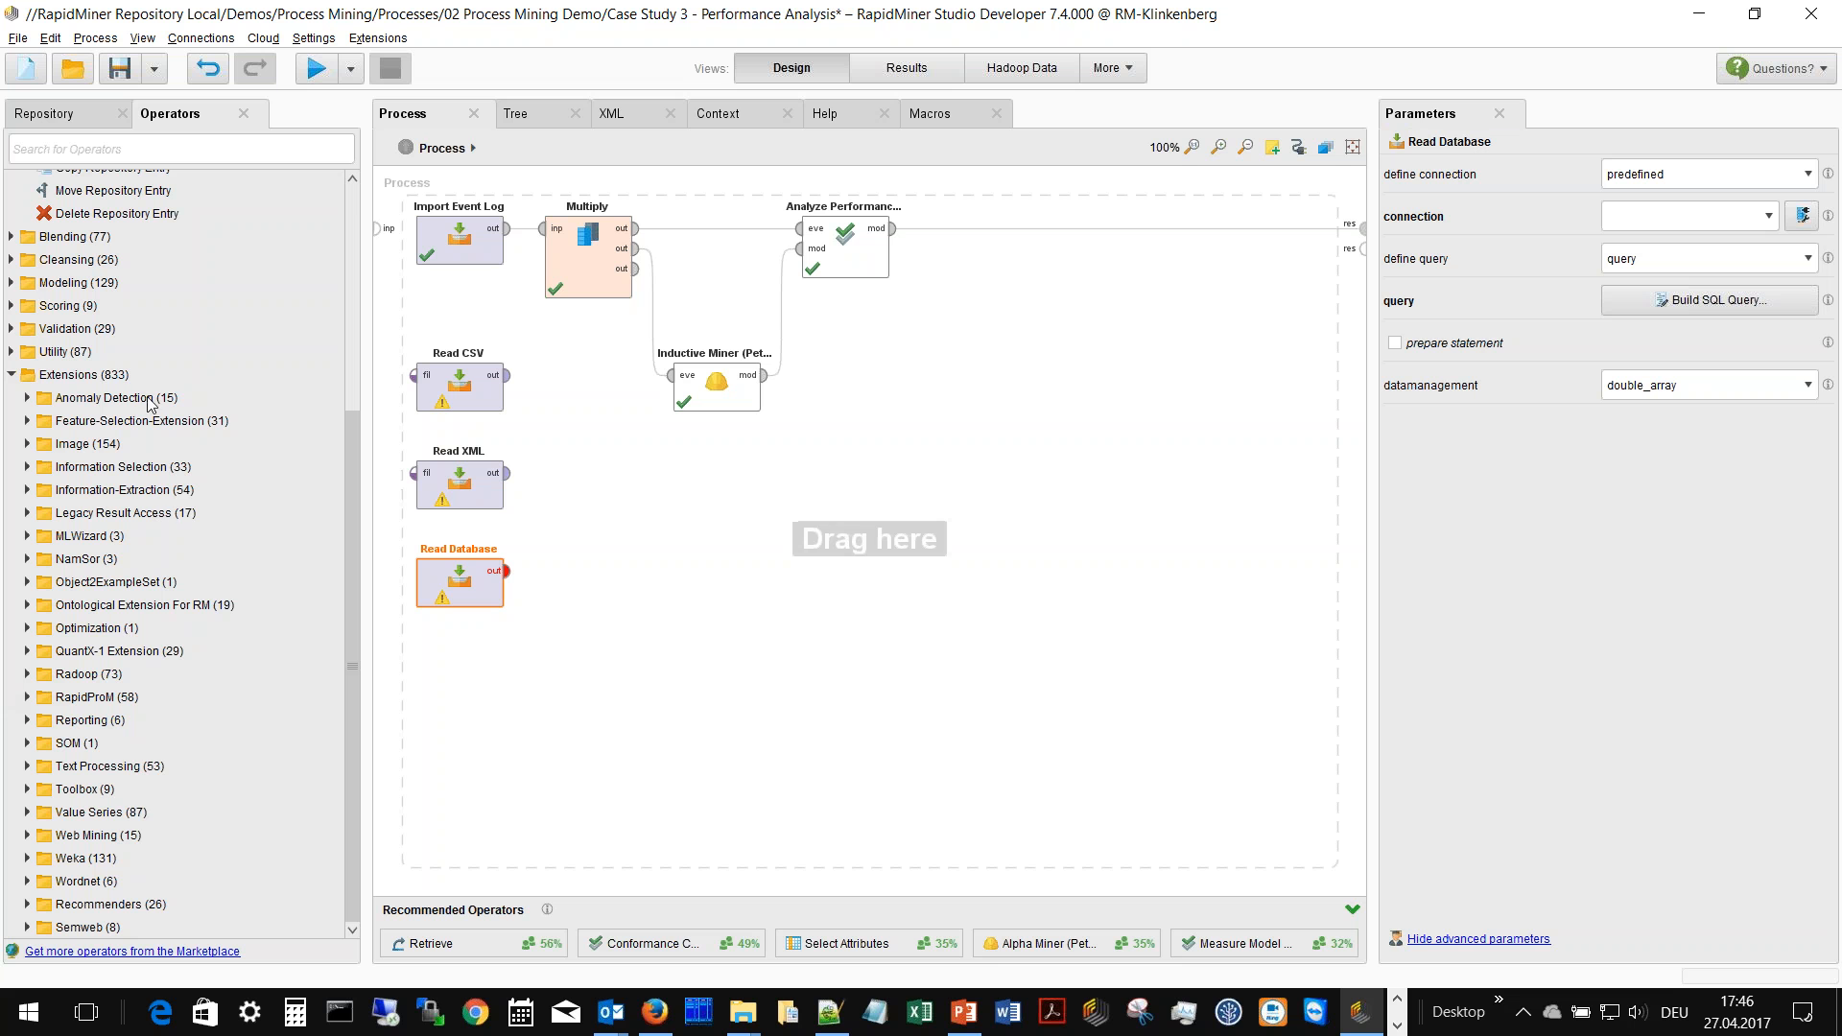
left_click(38, 149)
type("missing")
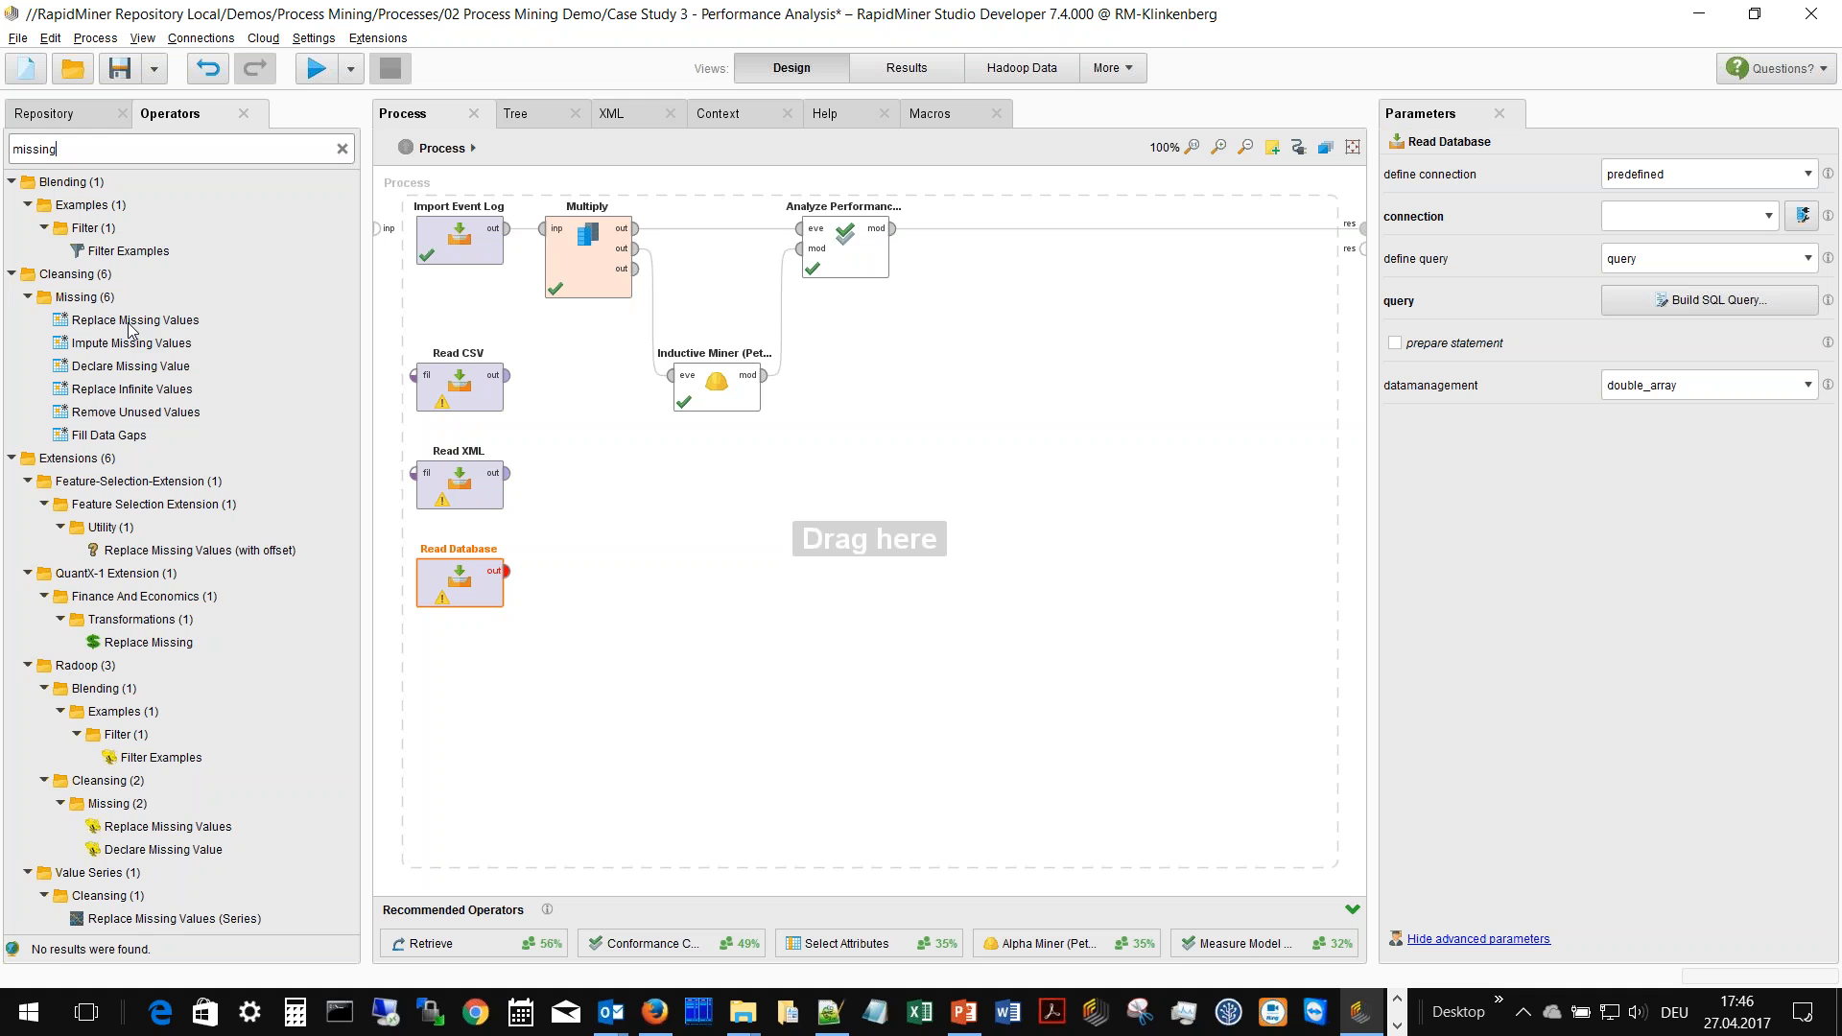
left_click(131, 323)
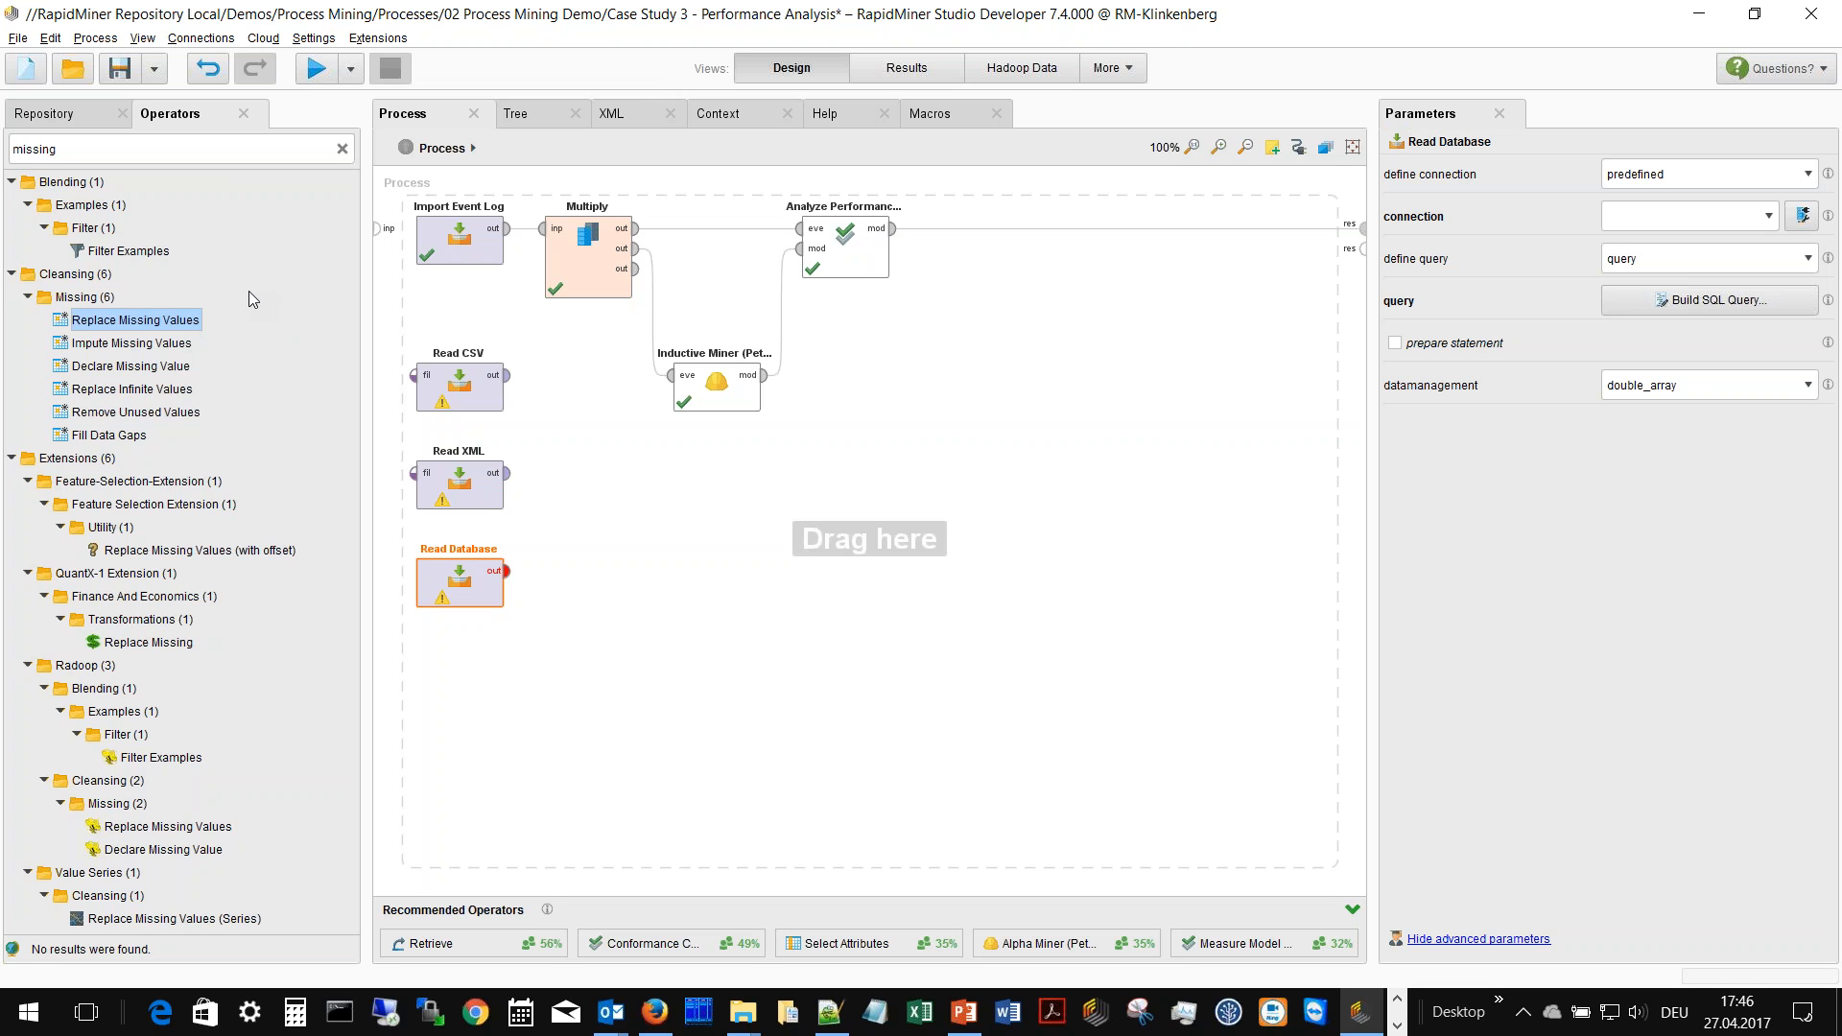
left_click(133, 345)
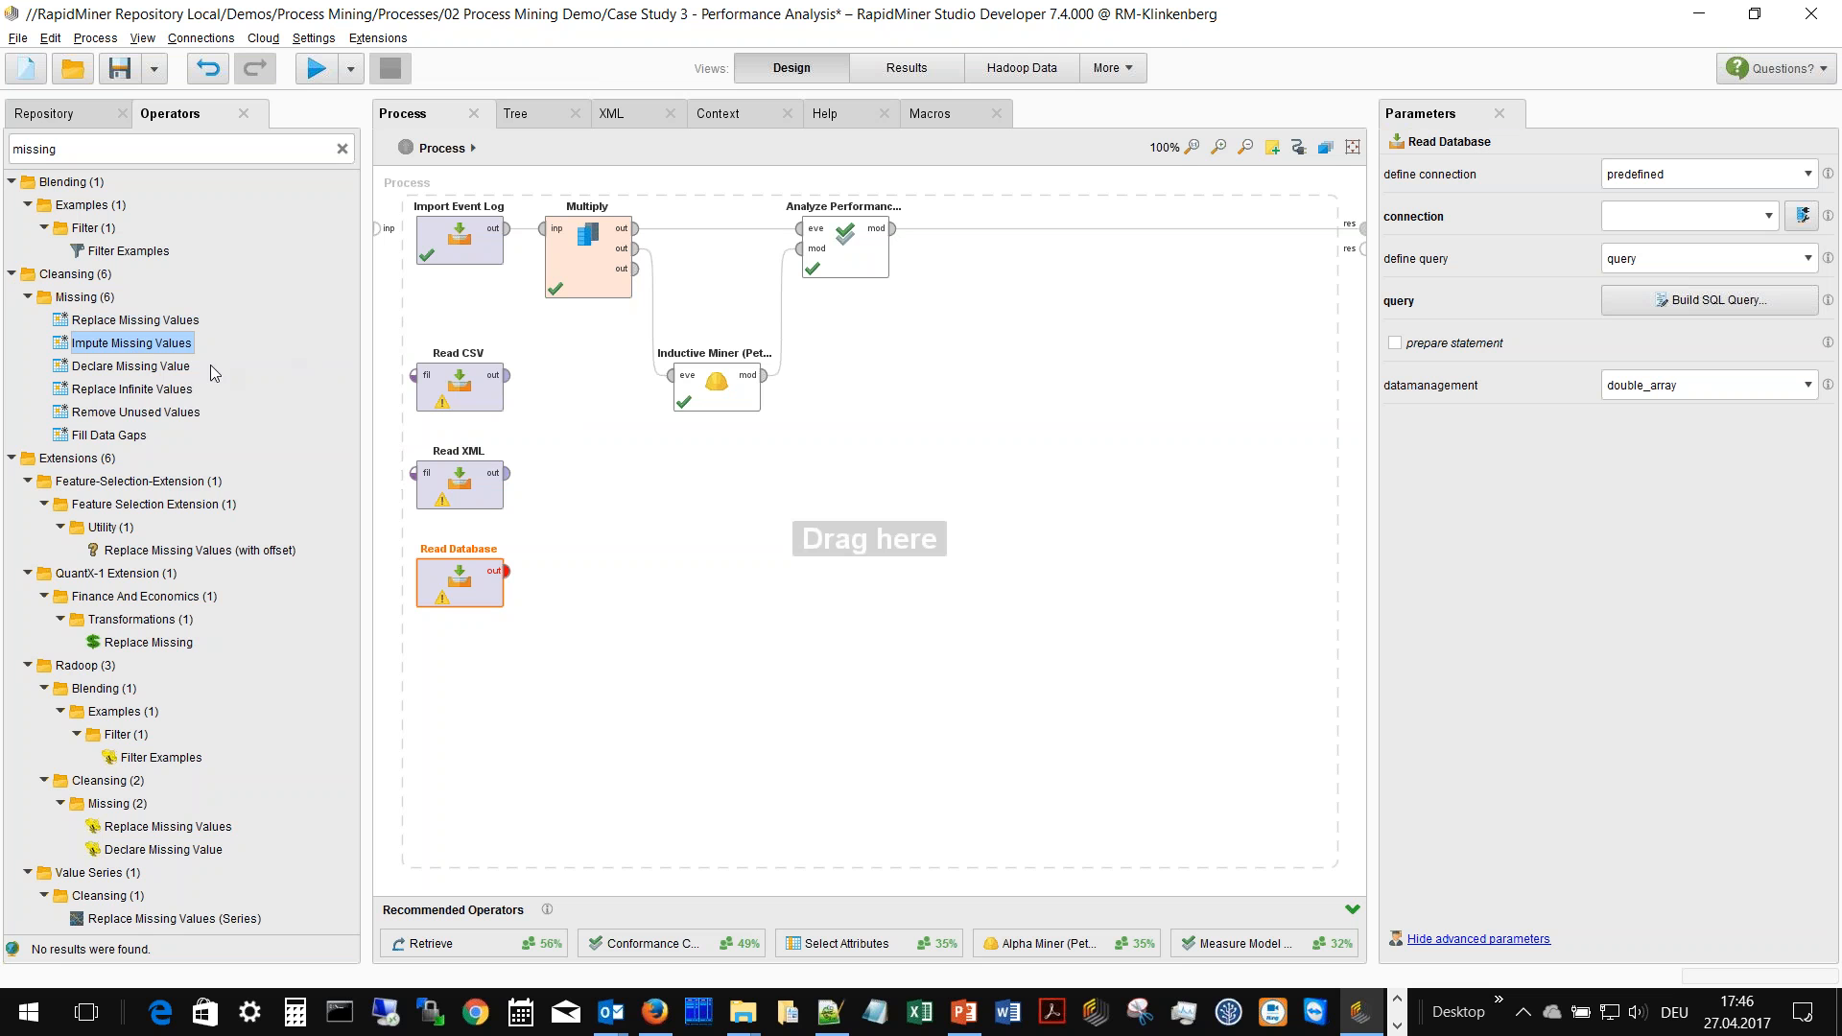
mouse_move(185, 411)
- Search the operators for "filter" and highlight Filter Examples
left_click(122, 148)
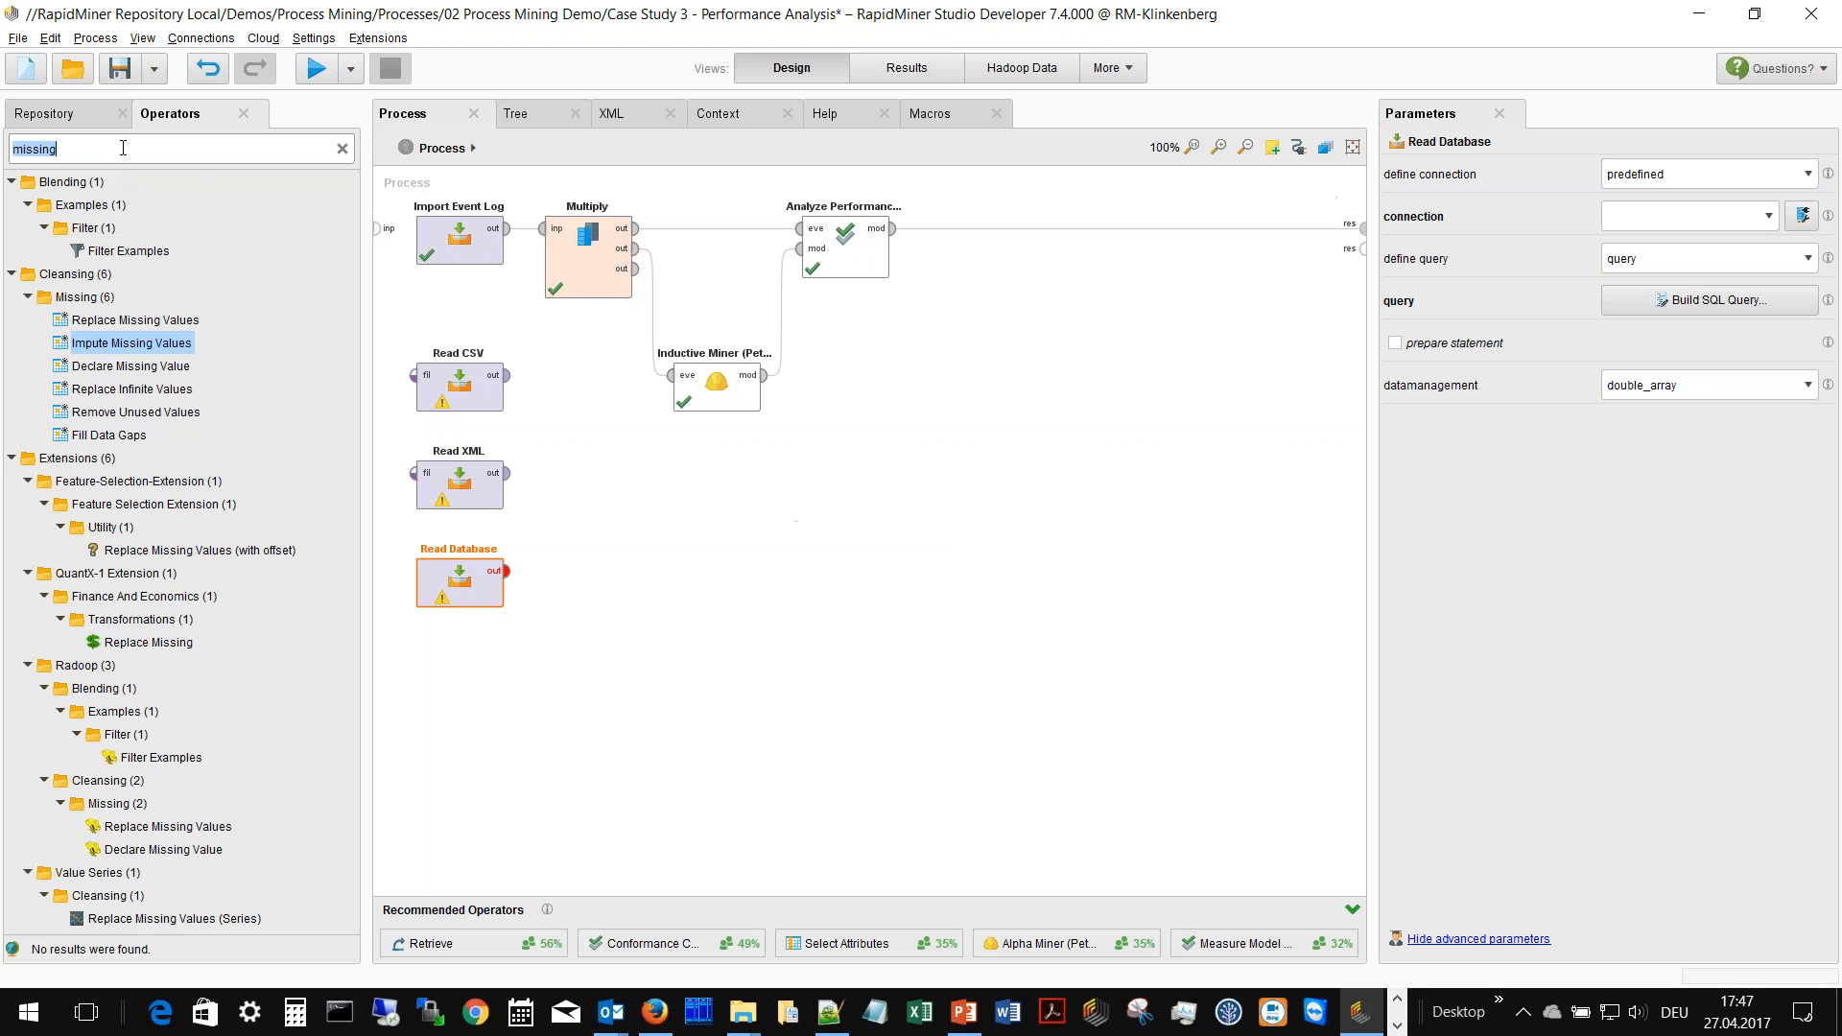
type("filter")
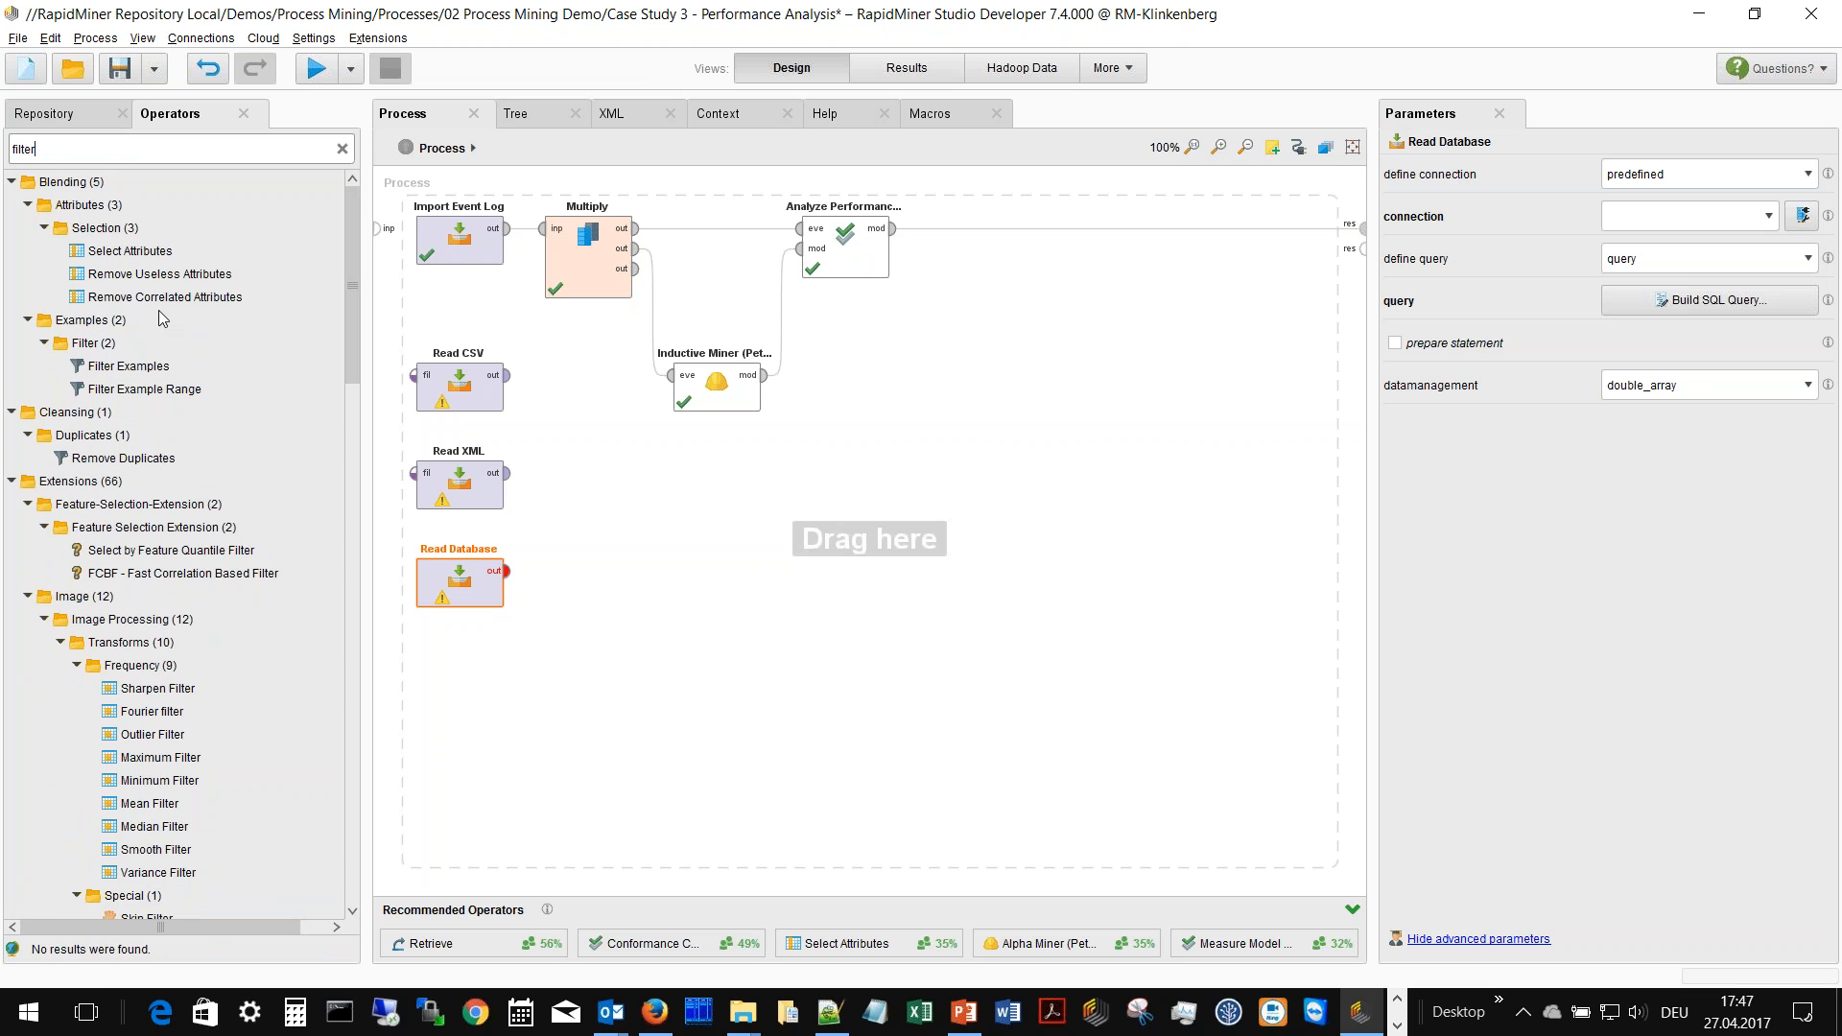
mouse_move(146, 367)
left_mouse_down()
mouse_move(159, 384)
mouse_move(168, 371)
left_mouse_up()
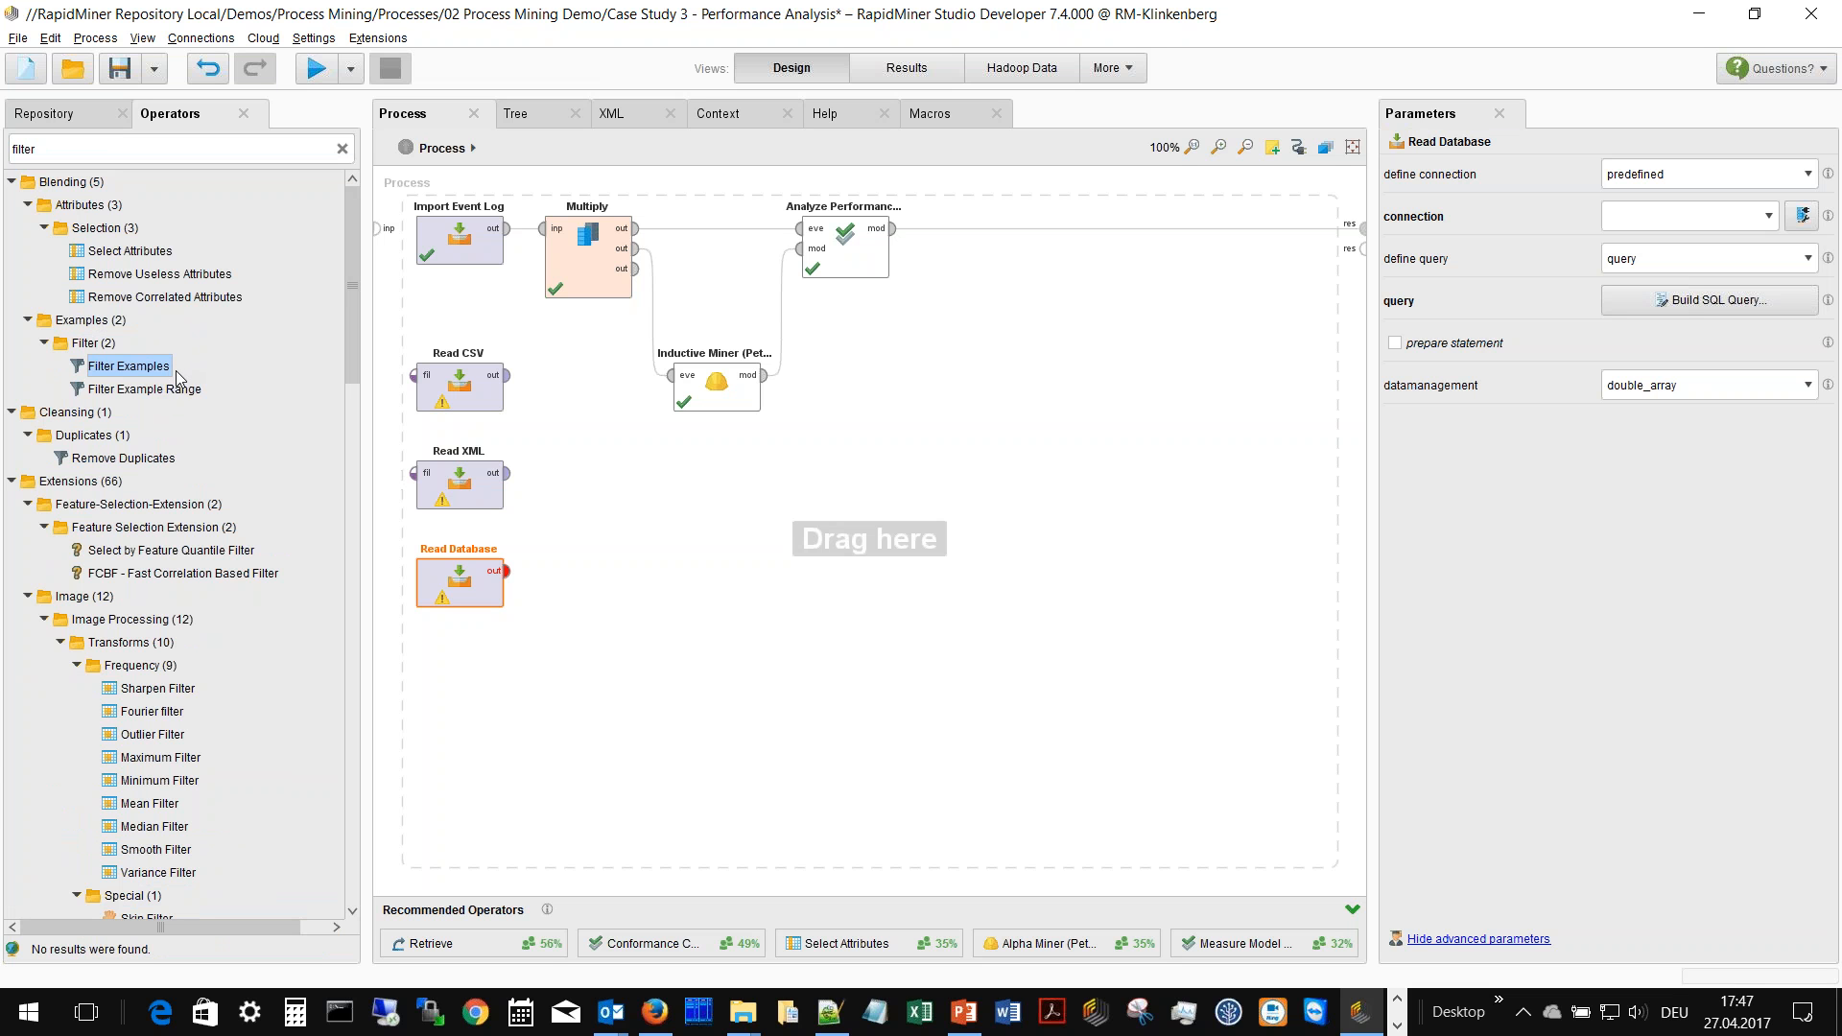
left_click_drag(174, 373, 172, 376)
left_click(39, 113)
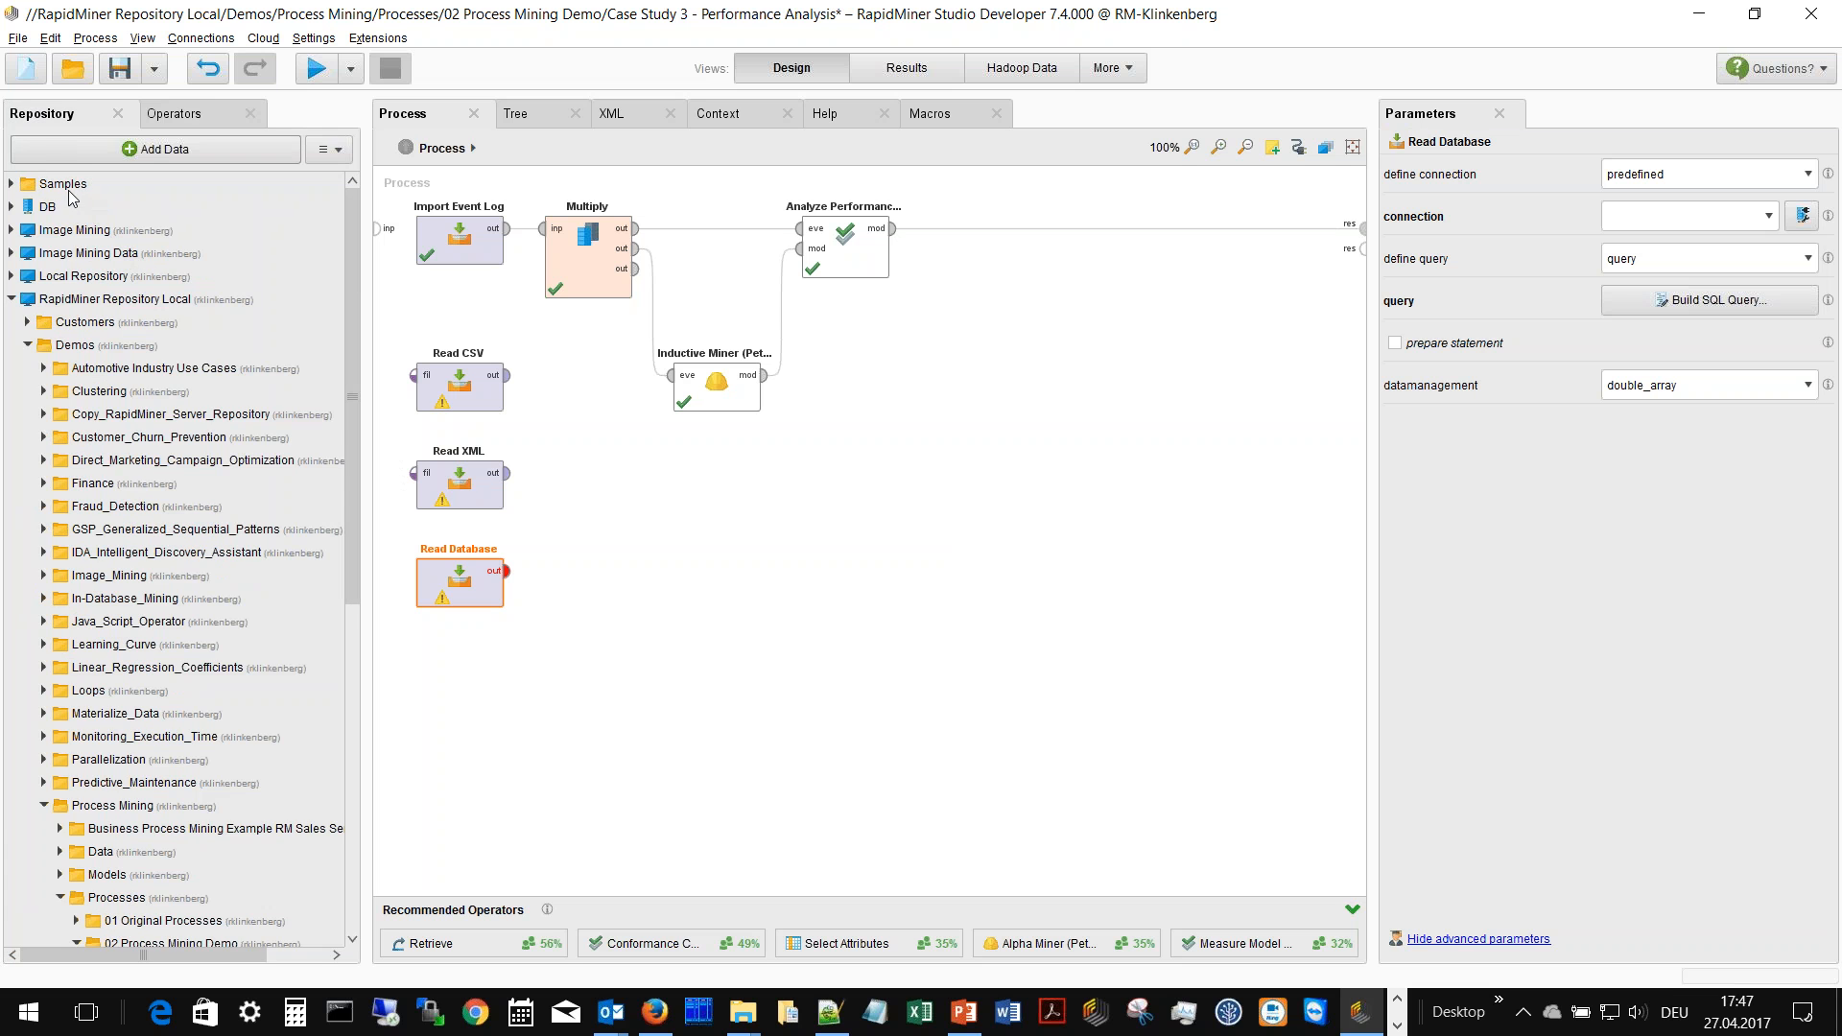
- Search the operators for "tree" and add a Decision Tree operator to the process beside Read Database
left_click(173, 114)
left_click(180, 149)
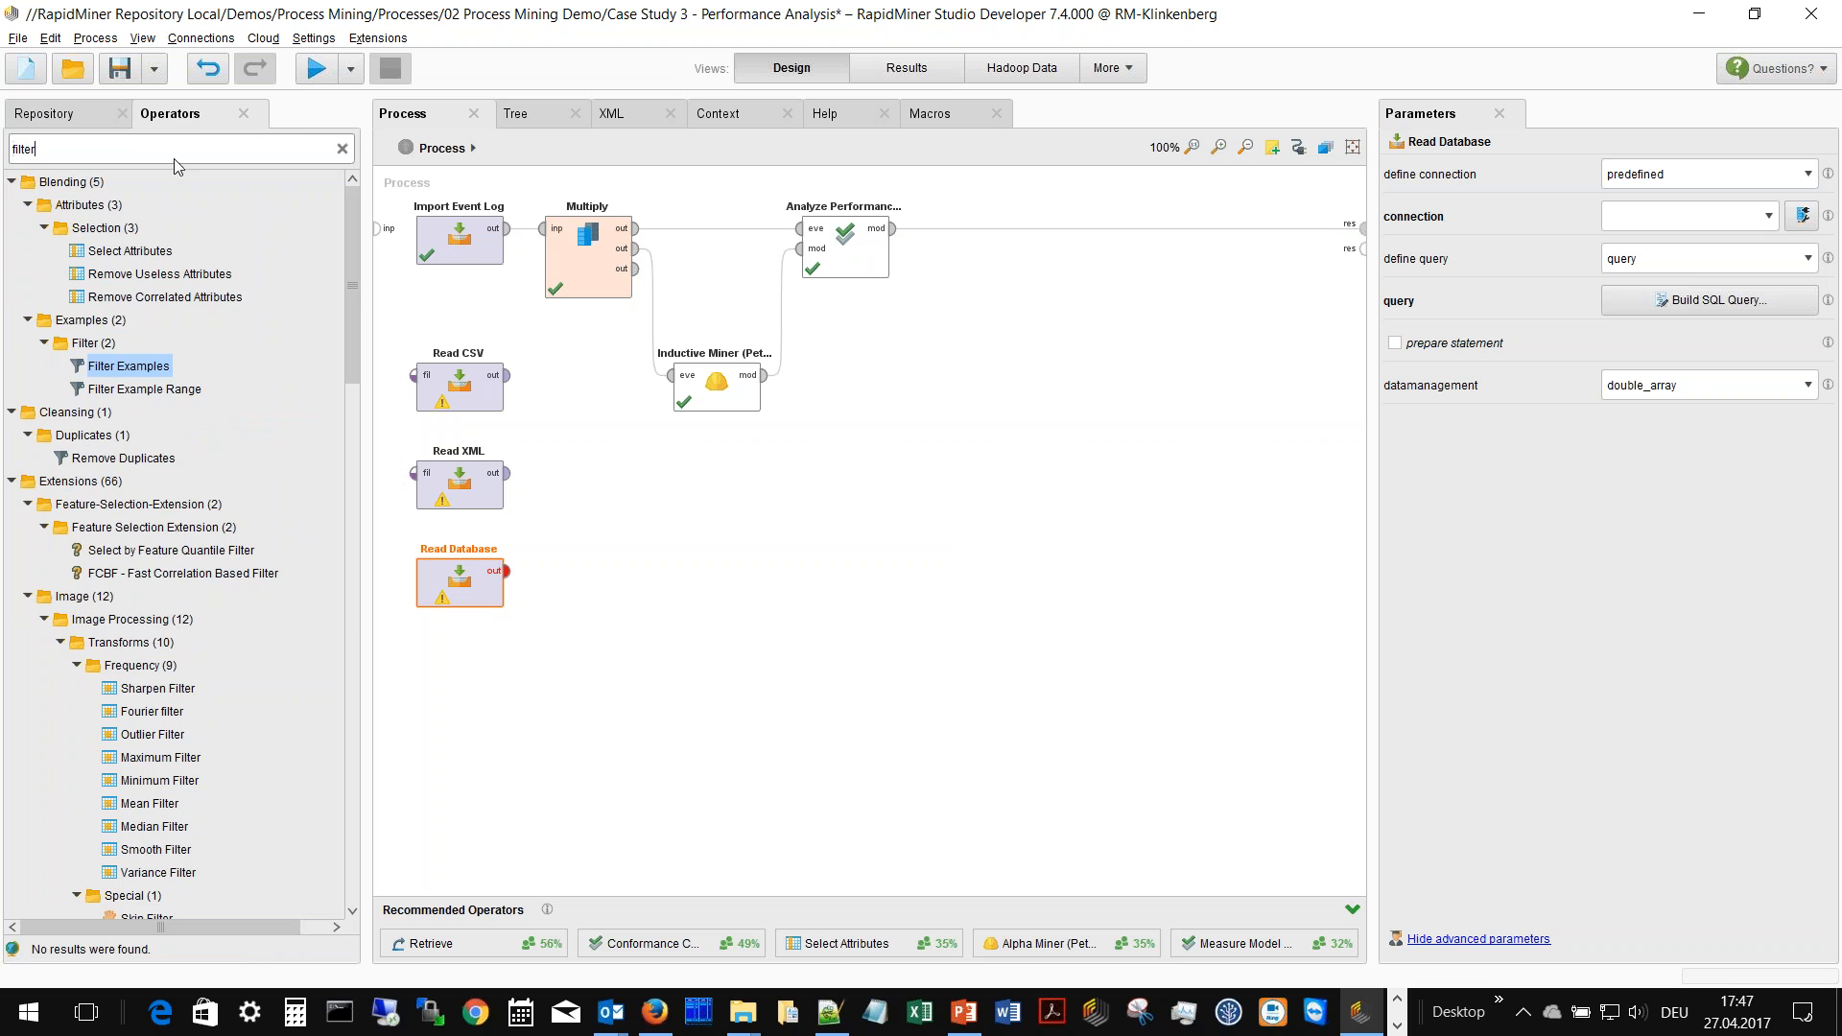
key("BackSpace")
key("BackSpace")
key("BackSpace")
key("BackSpace")
key("BackSpace")
key("BackSpace")
type("tree")
left_click_drag(134, 250, 657, 594)
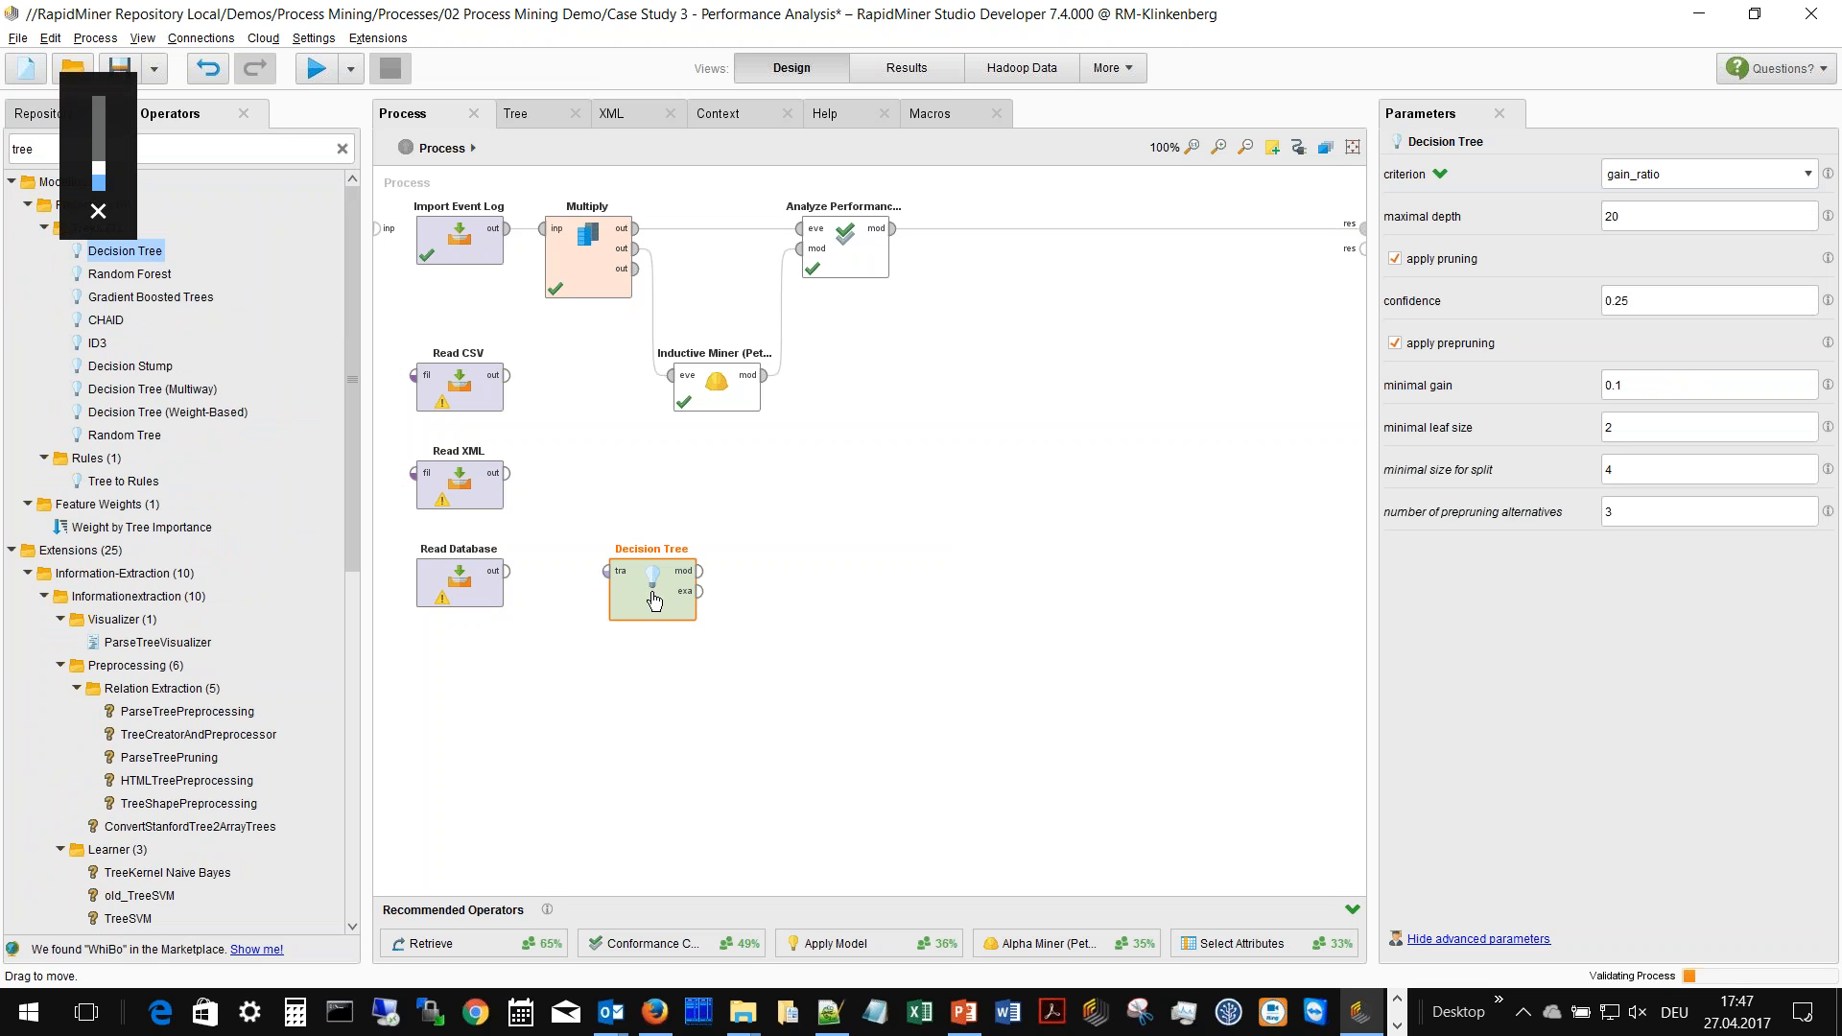
- Examine the Decision Tree operator's information, covering its capabilities, description, parameters and tutorial process, and close it
key("F1")
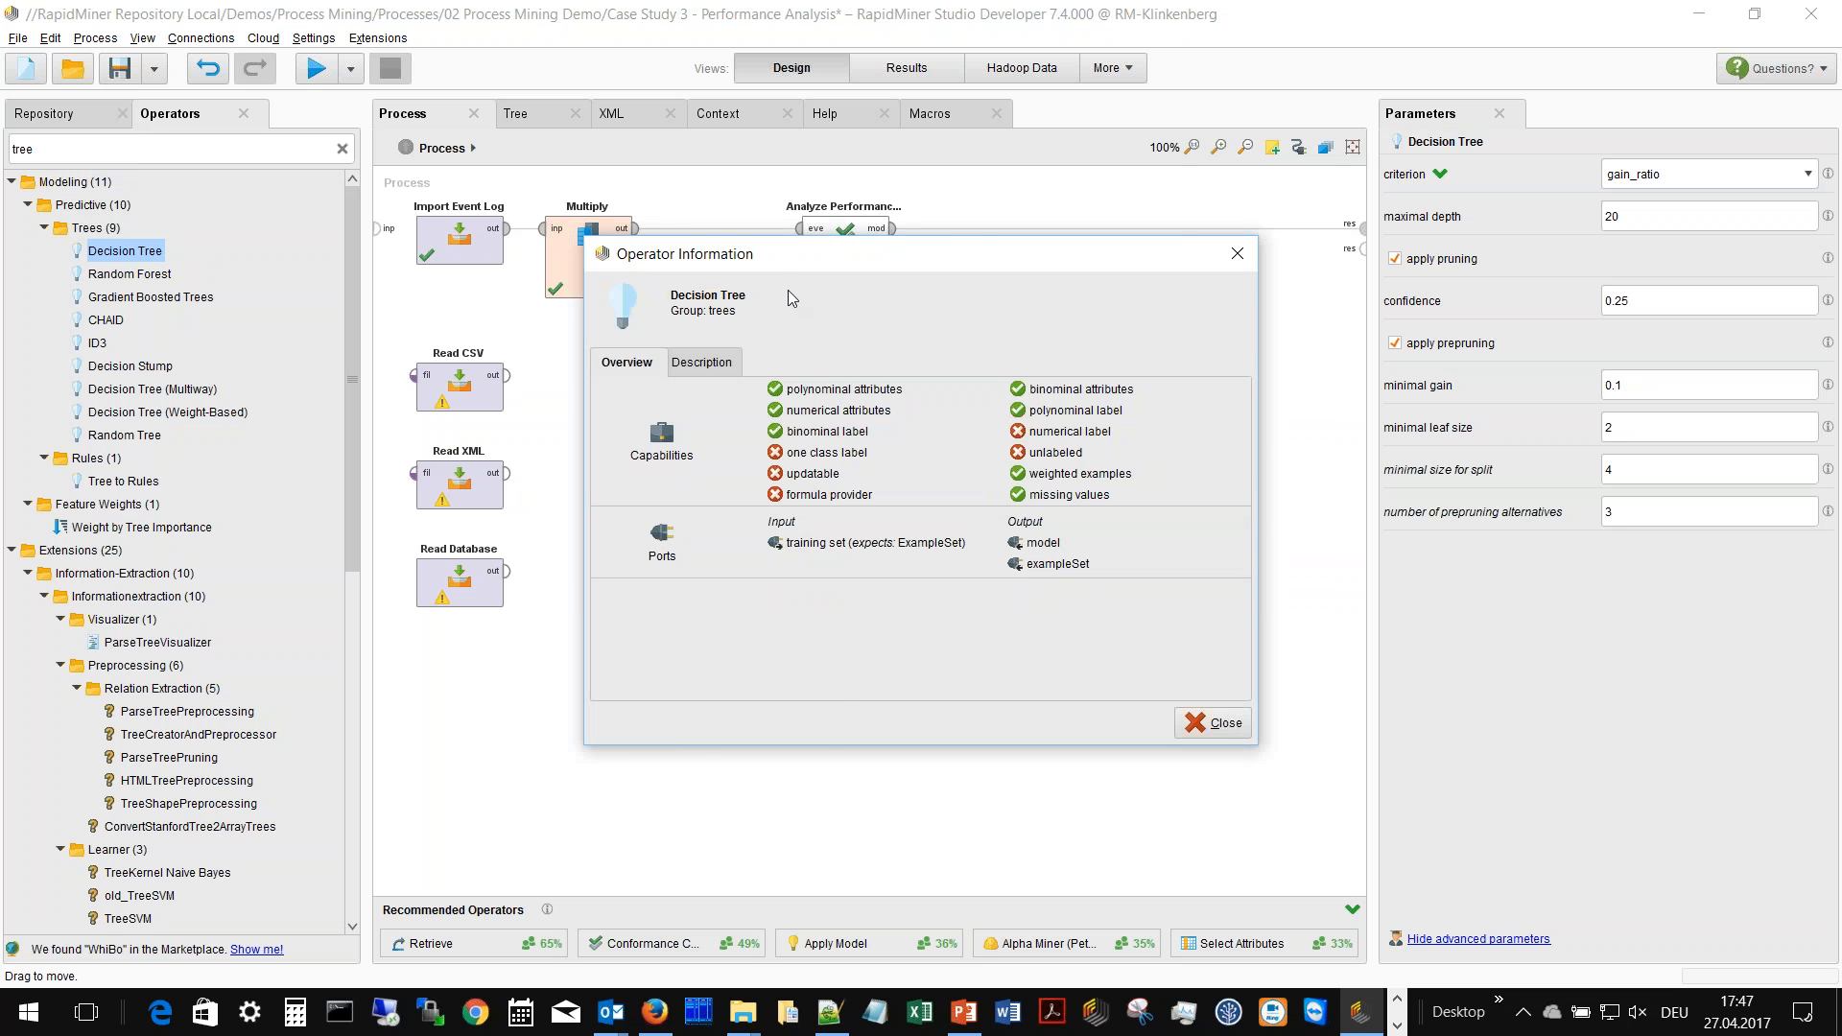
left_click_drag(782, 272, 965, 226)
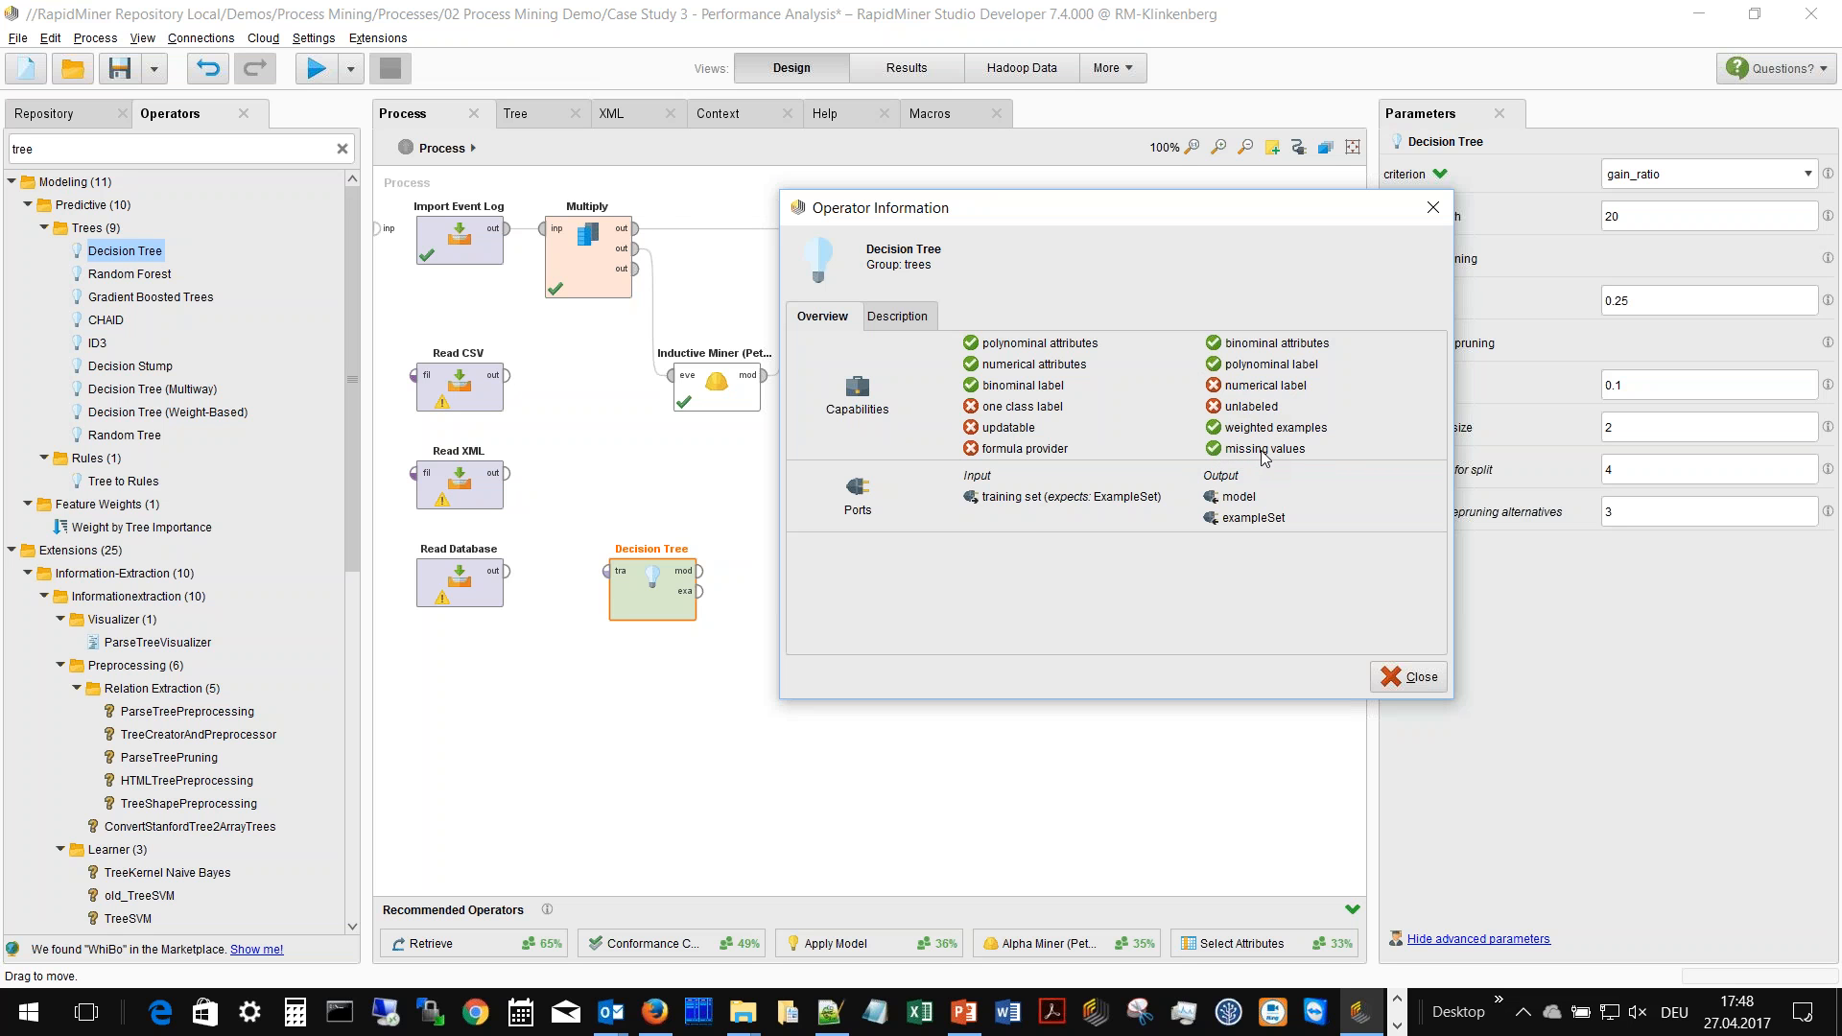
left_click(919, 320)
scroll(1189, 503, "down", 5)
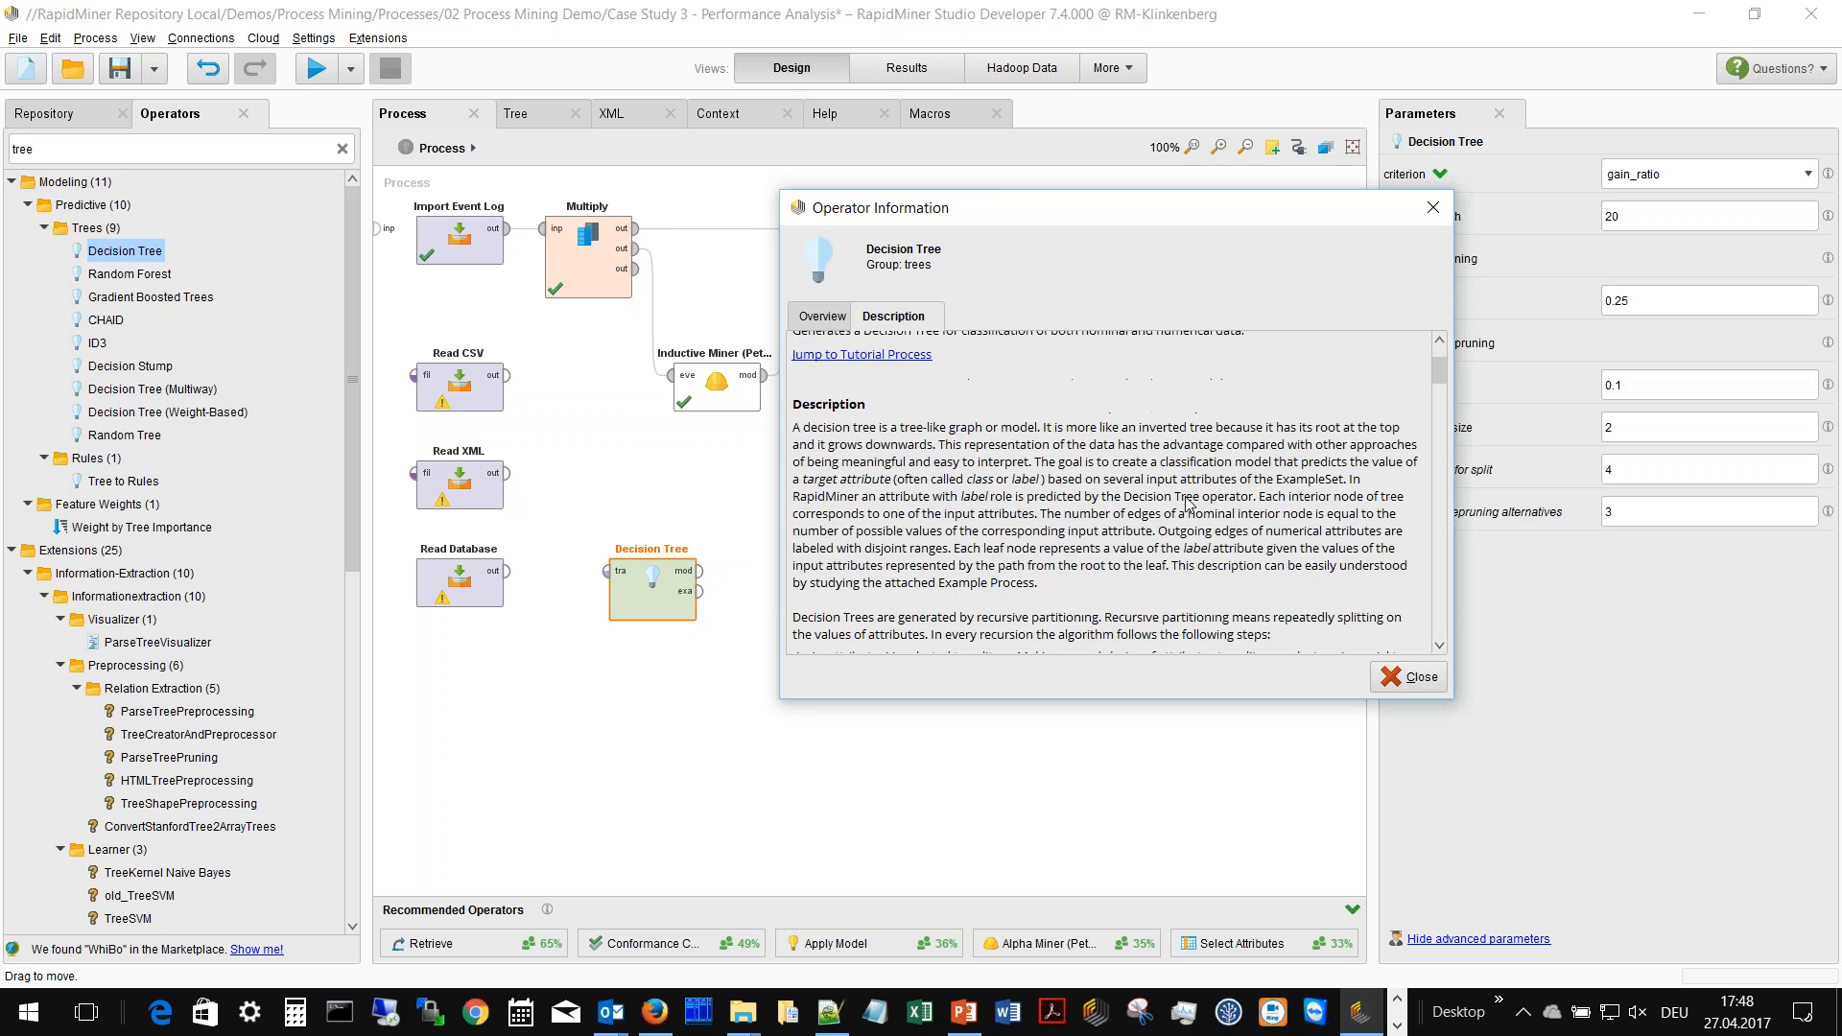
scroll(1187, 505, "down", 10)
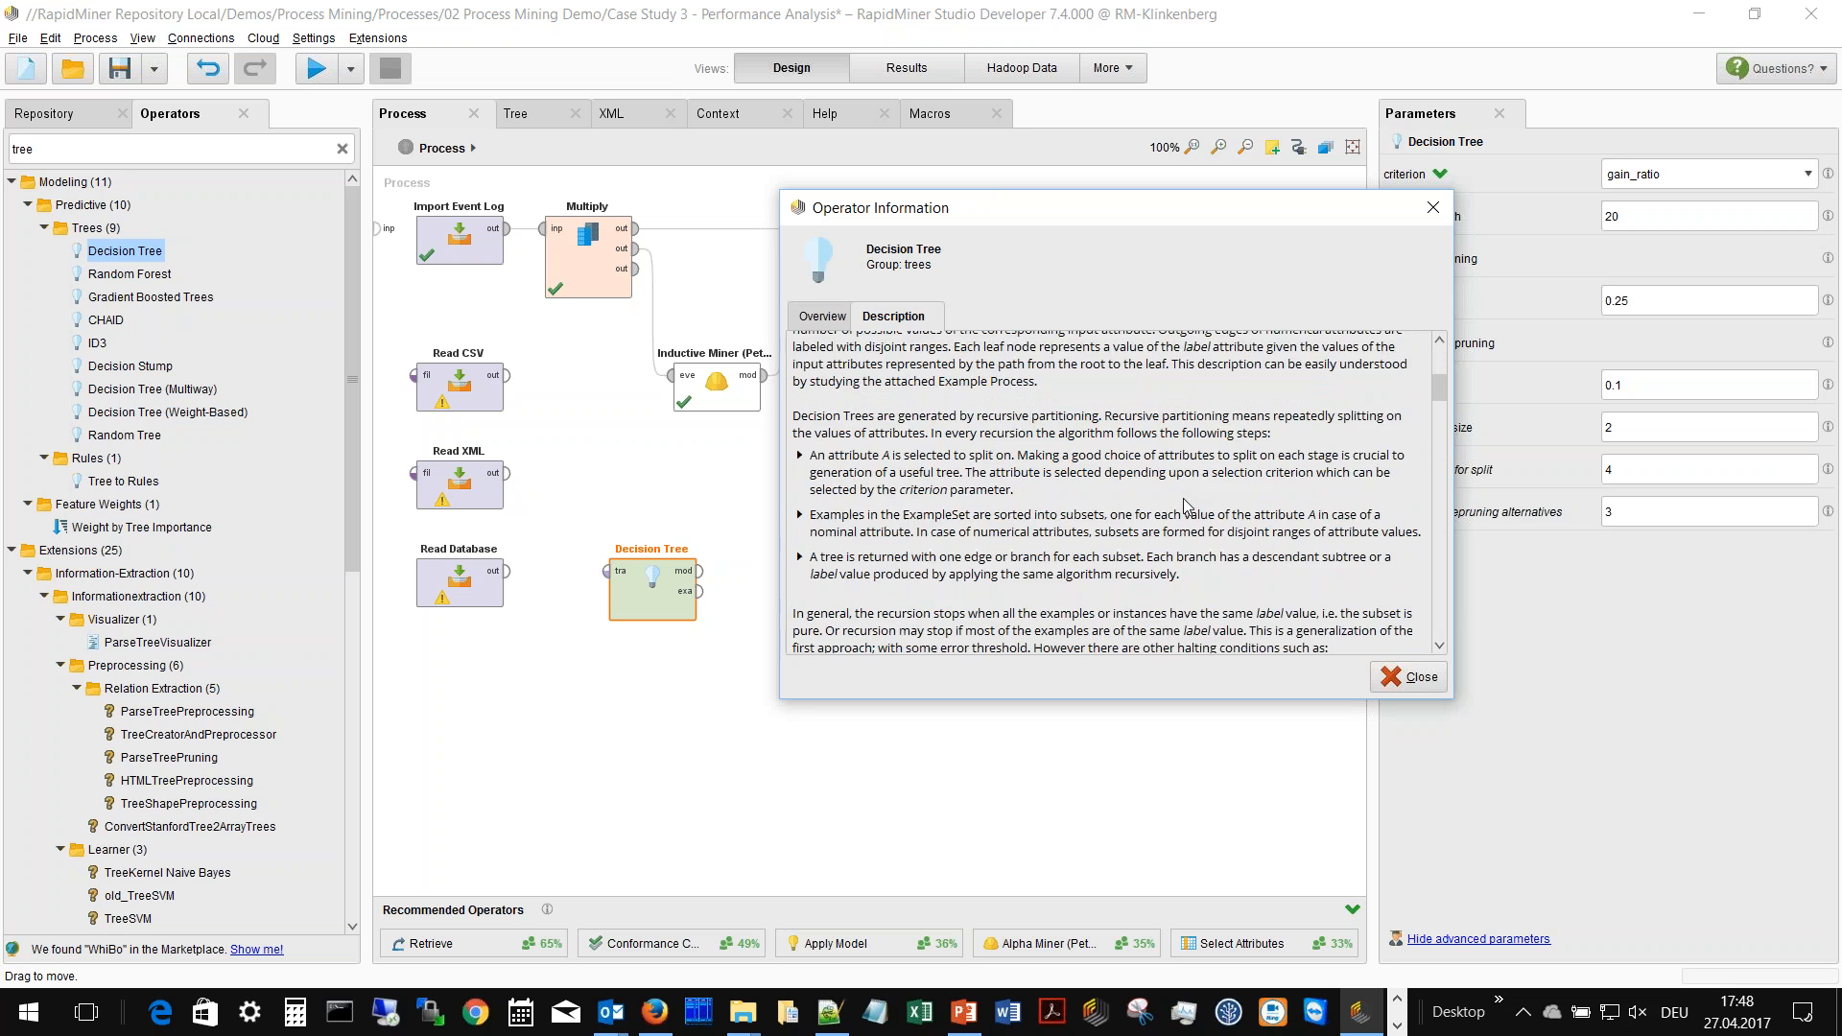
scroll(1176, 504, "down", 10)
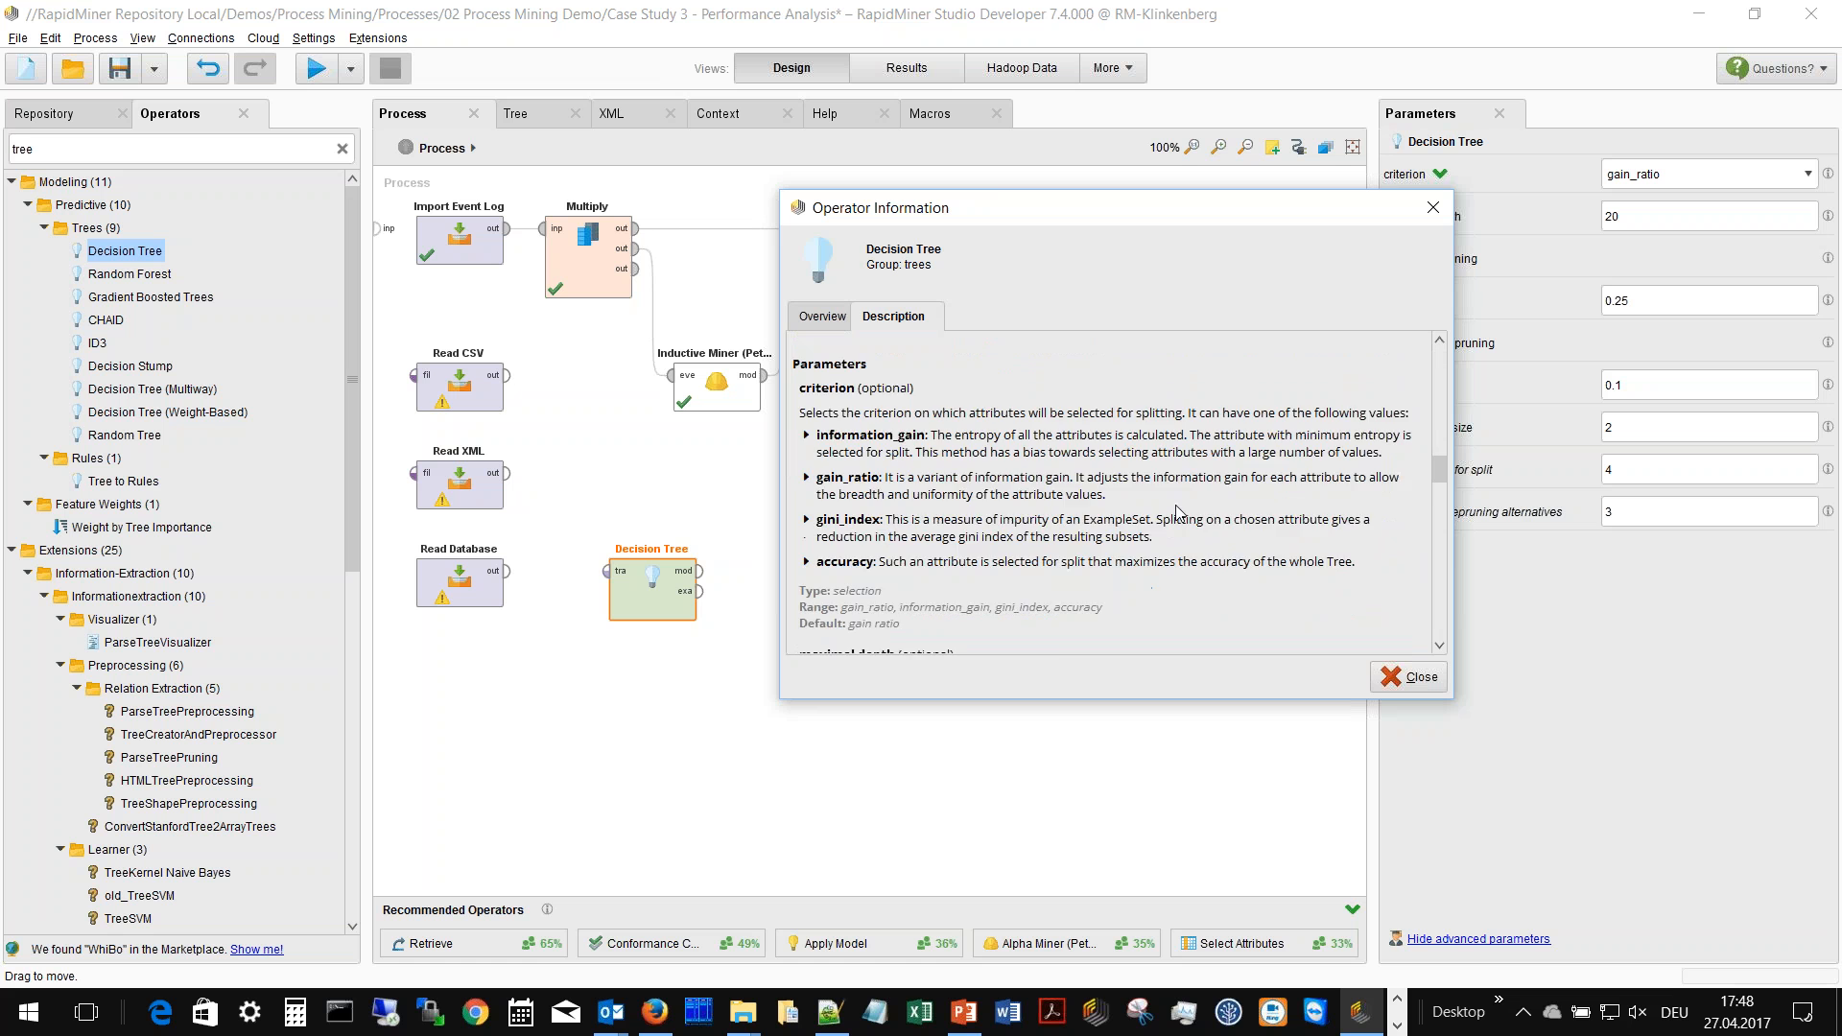
scroll(1178, 512, "down", 10)
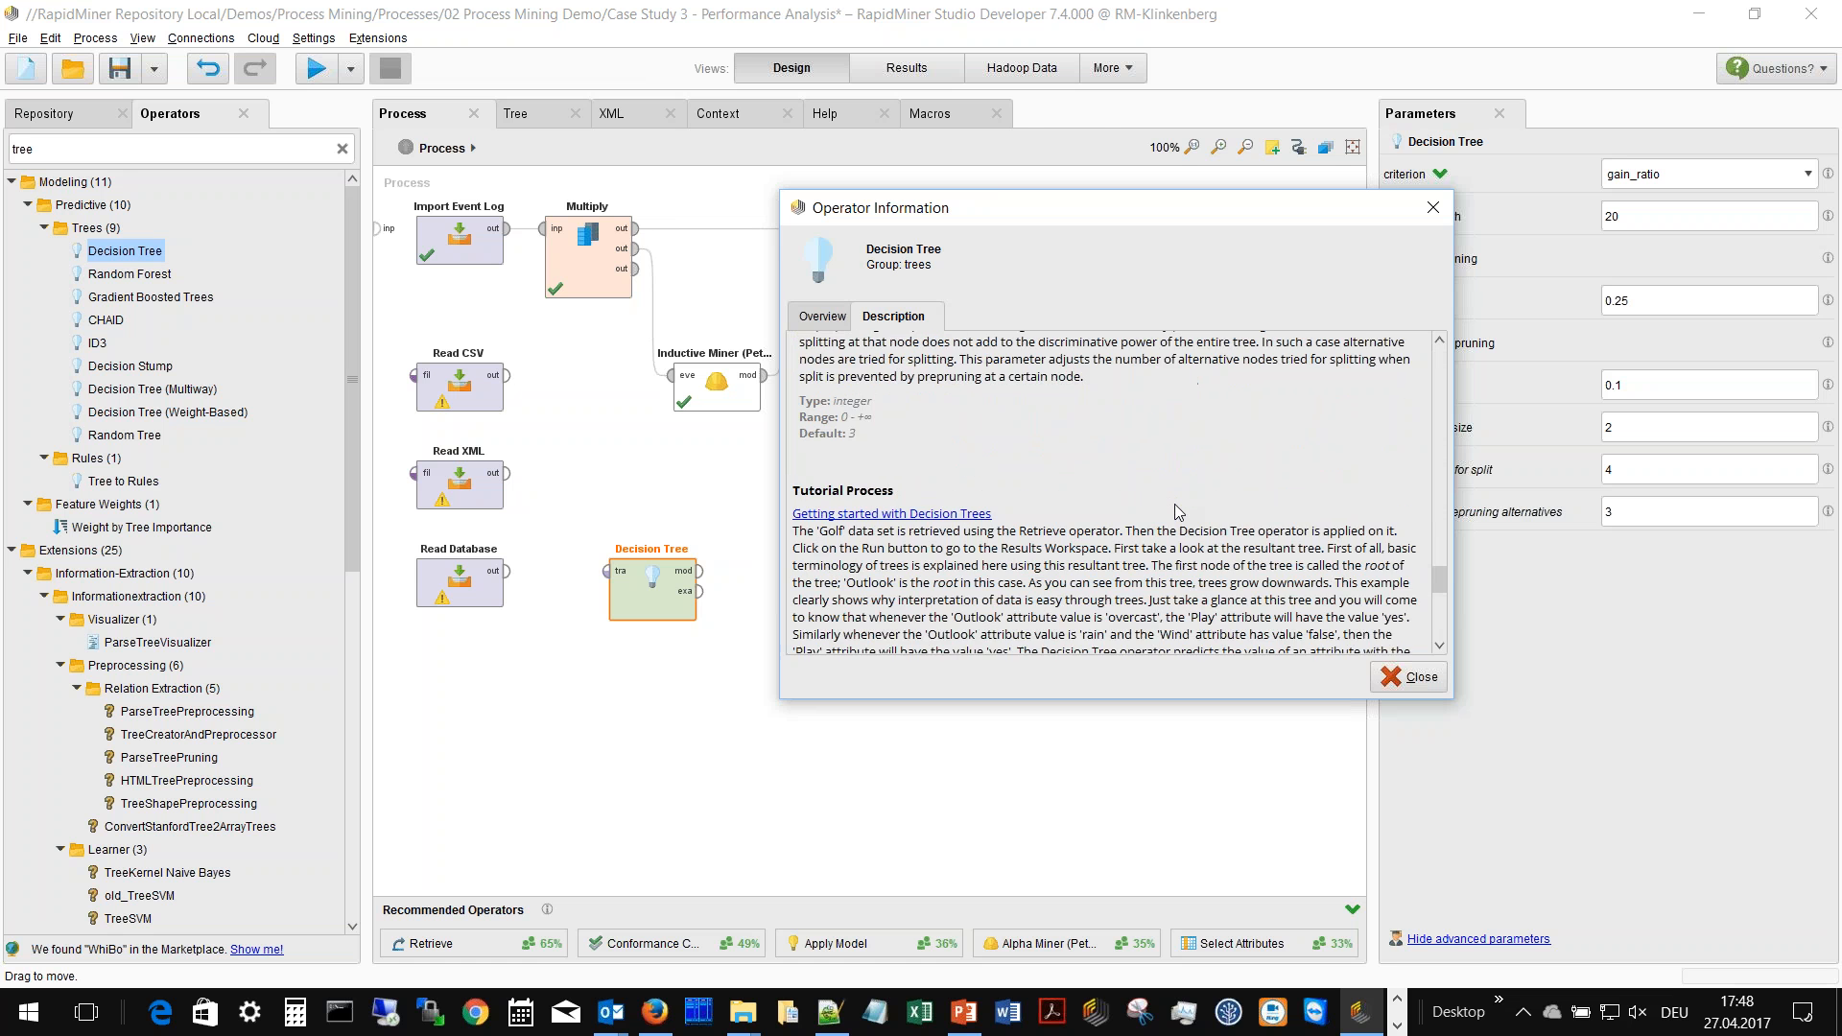
scroll(1179, 511, "up", 6)
left_click(1407, 681)
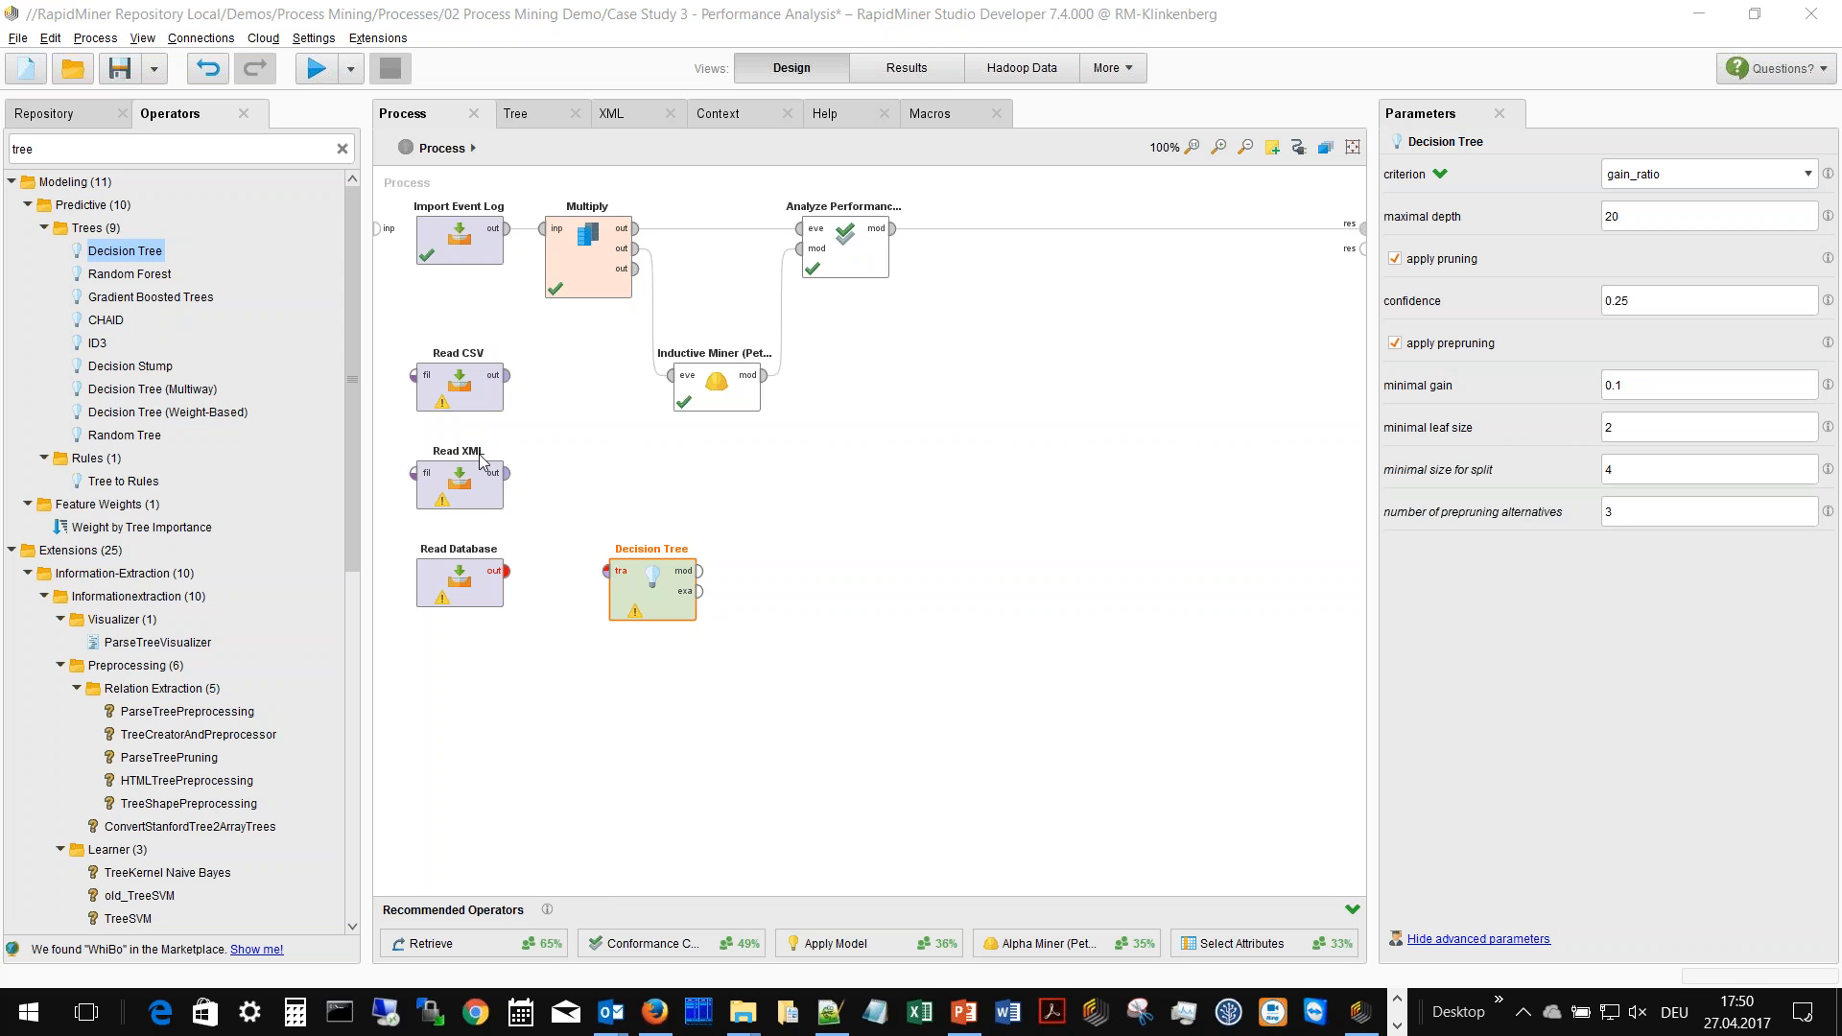
- Search the operators for "svm", add a Support Vector Machine operator below Analyze Performance, and review its capabilities
double_click(11, 156)
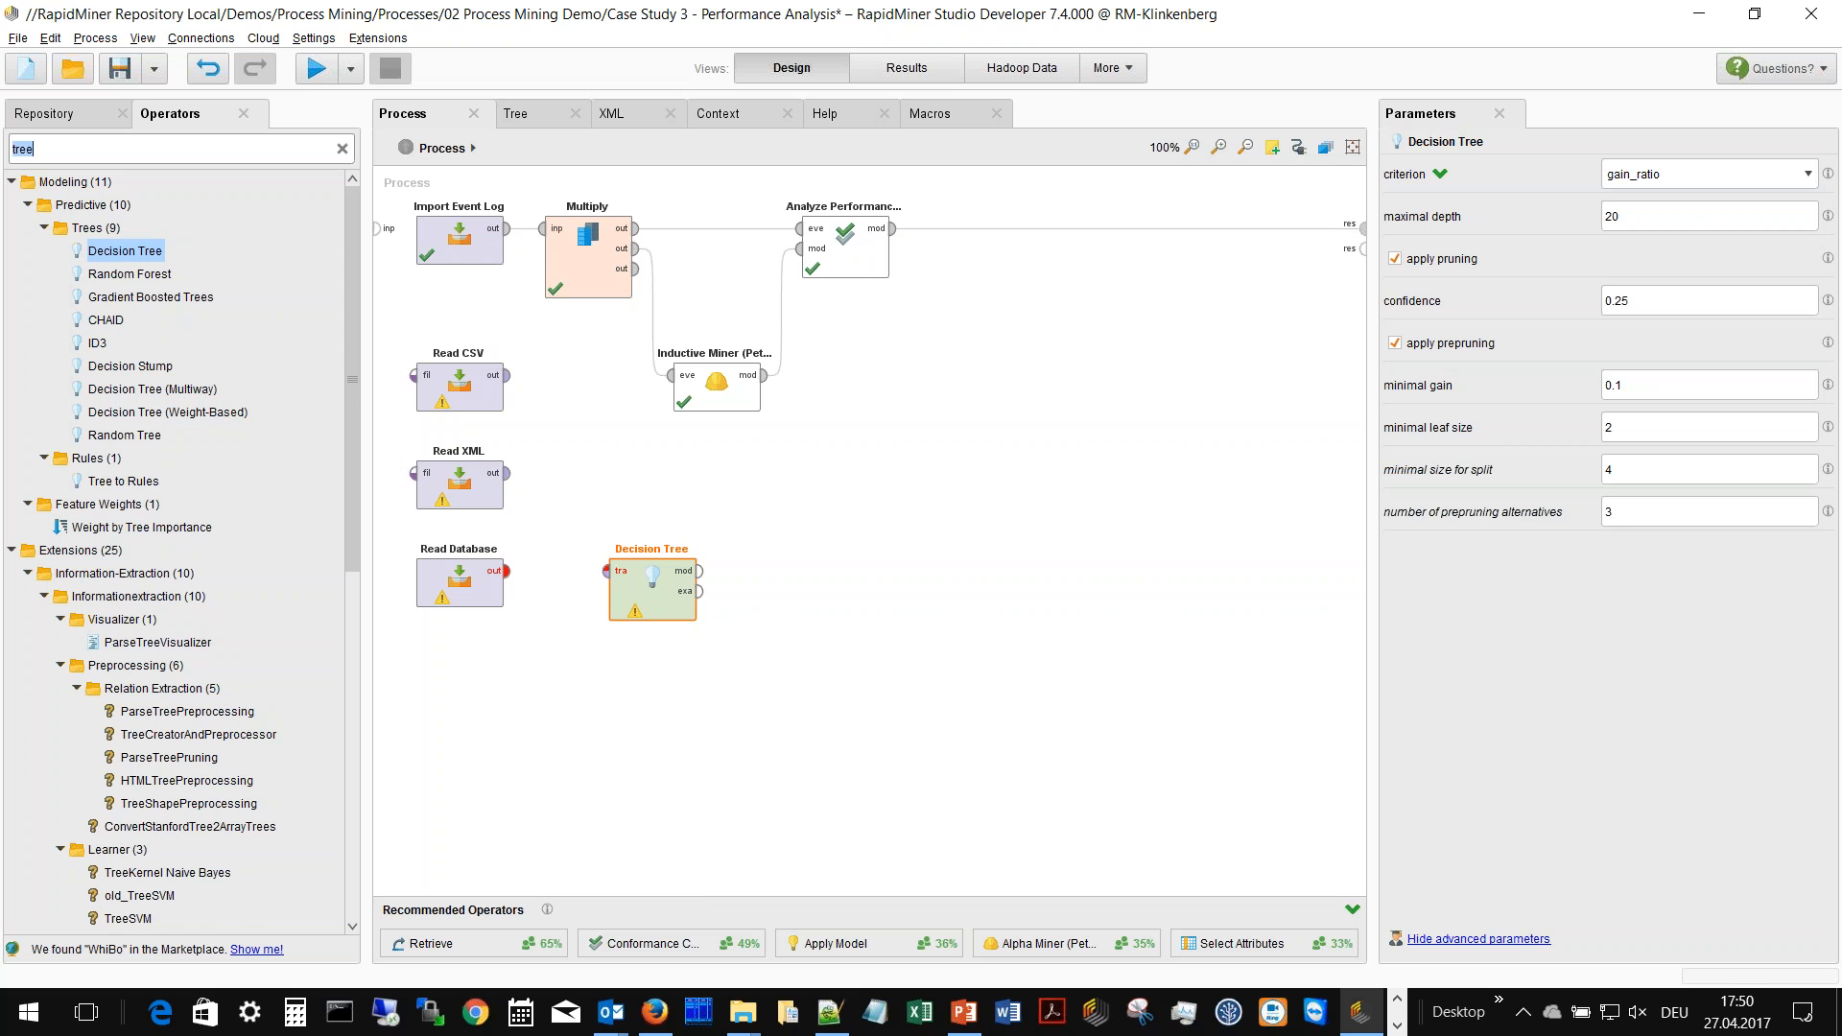
type("svm")
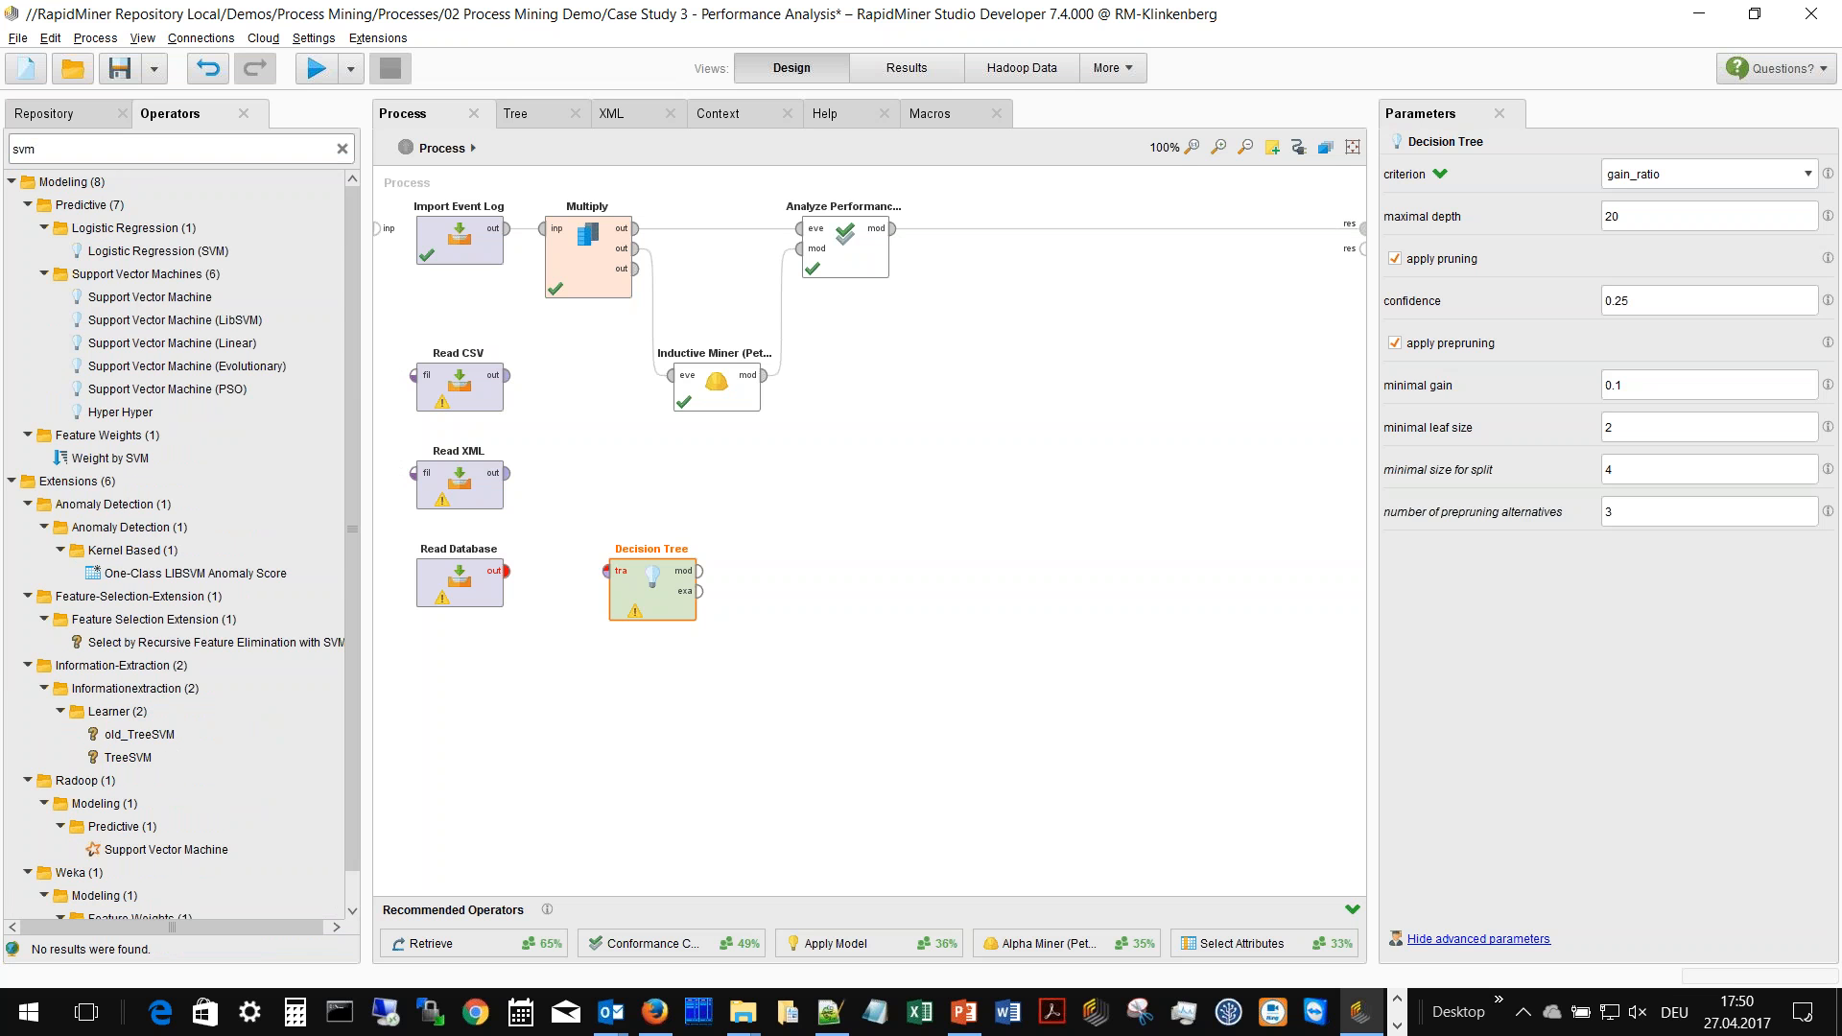
left_click(133, 298)
left_click_drag(131, 300, 959, 441)
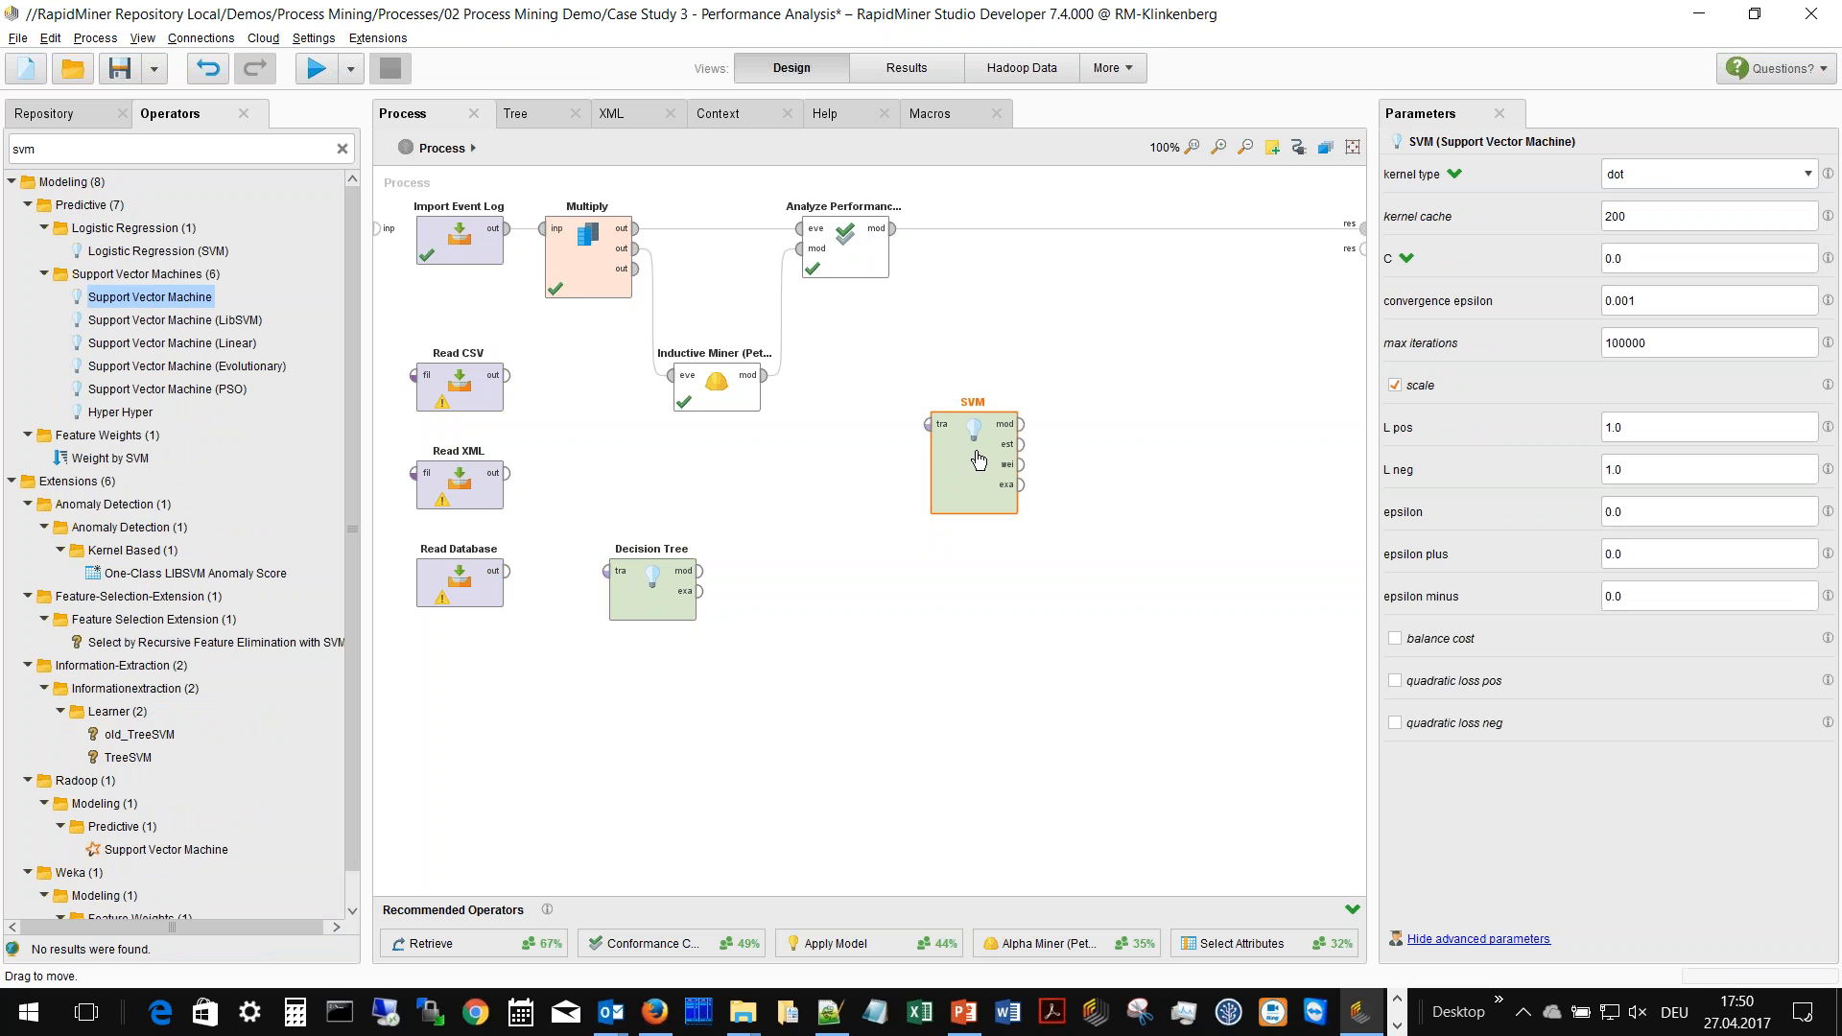
double_click(977, 459)
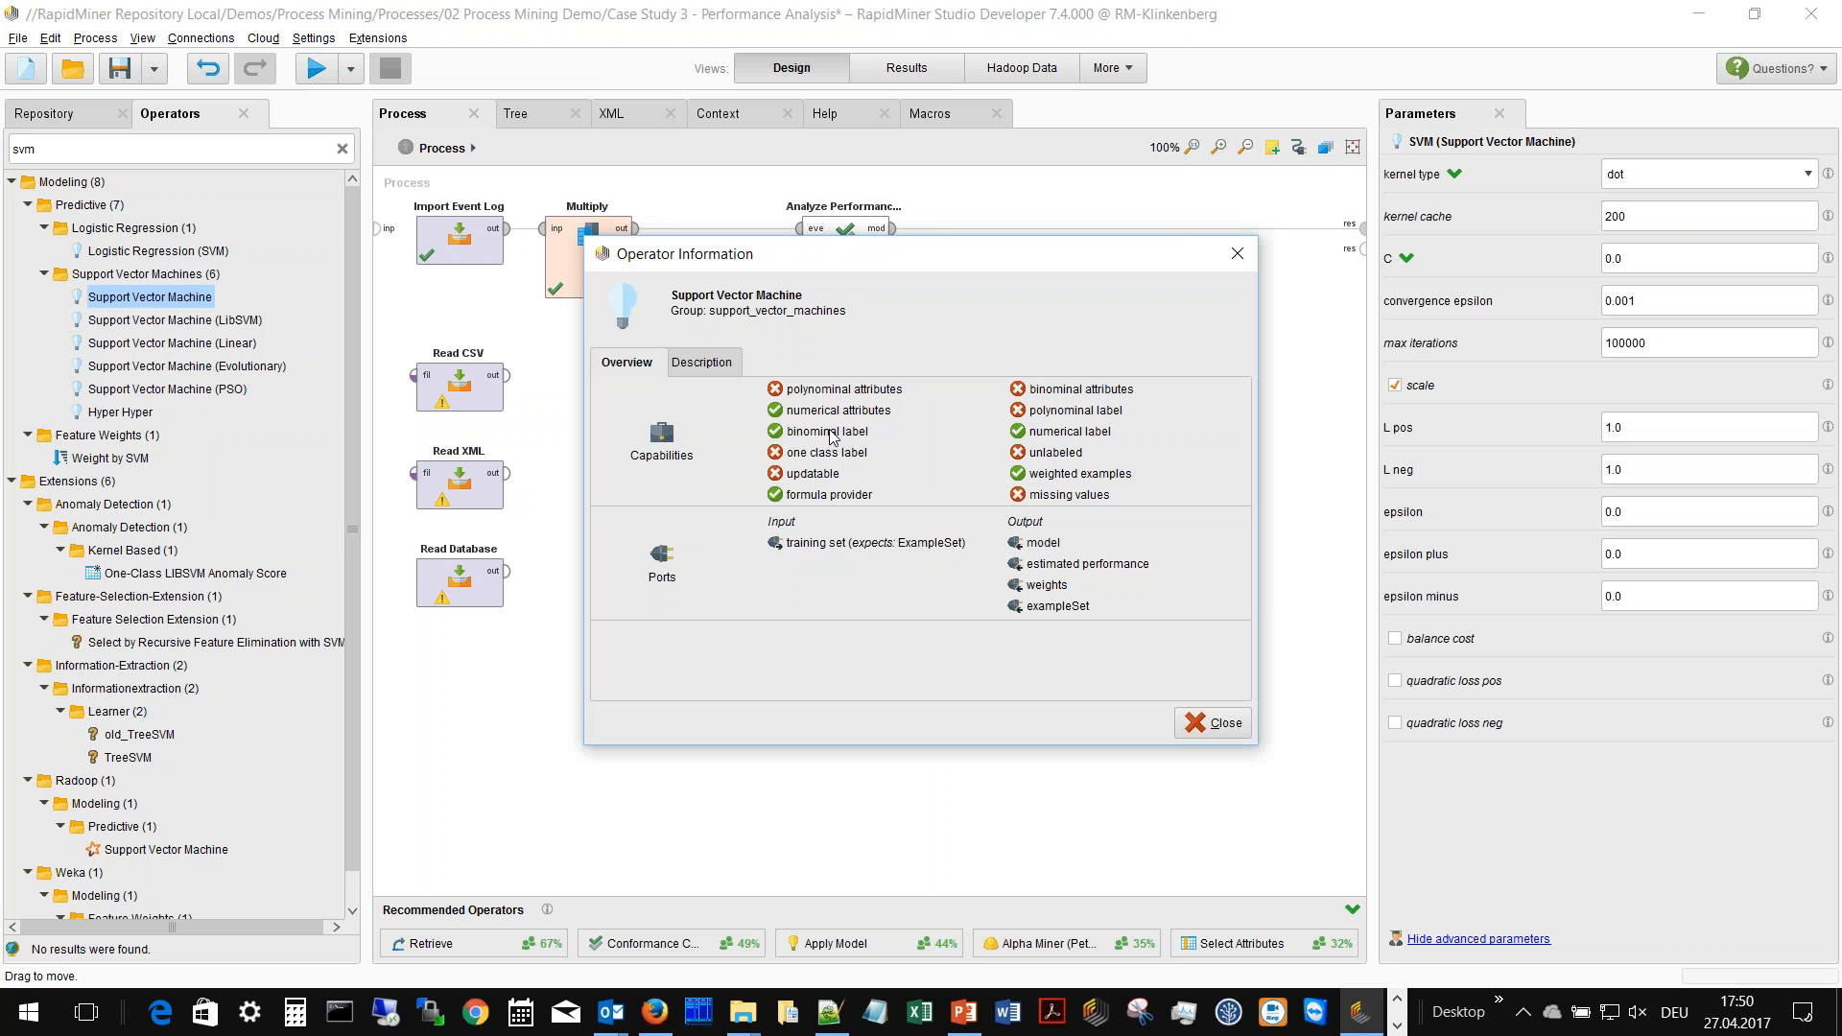
left_click(1218, 726)
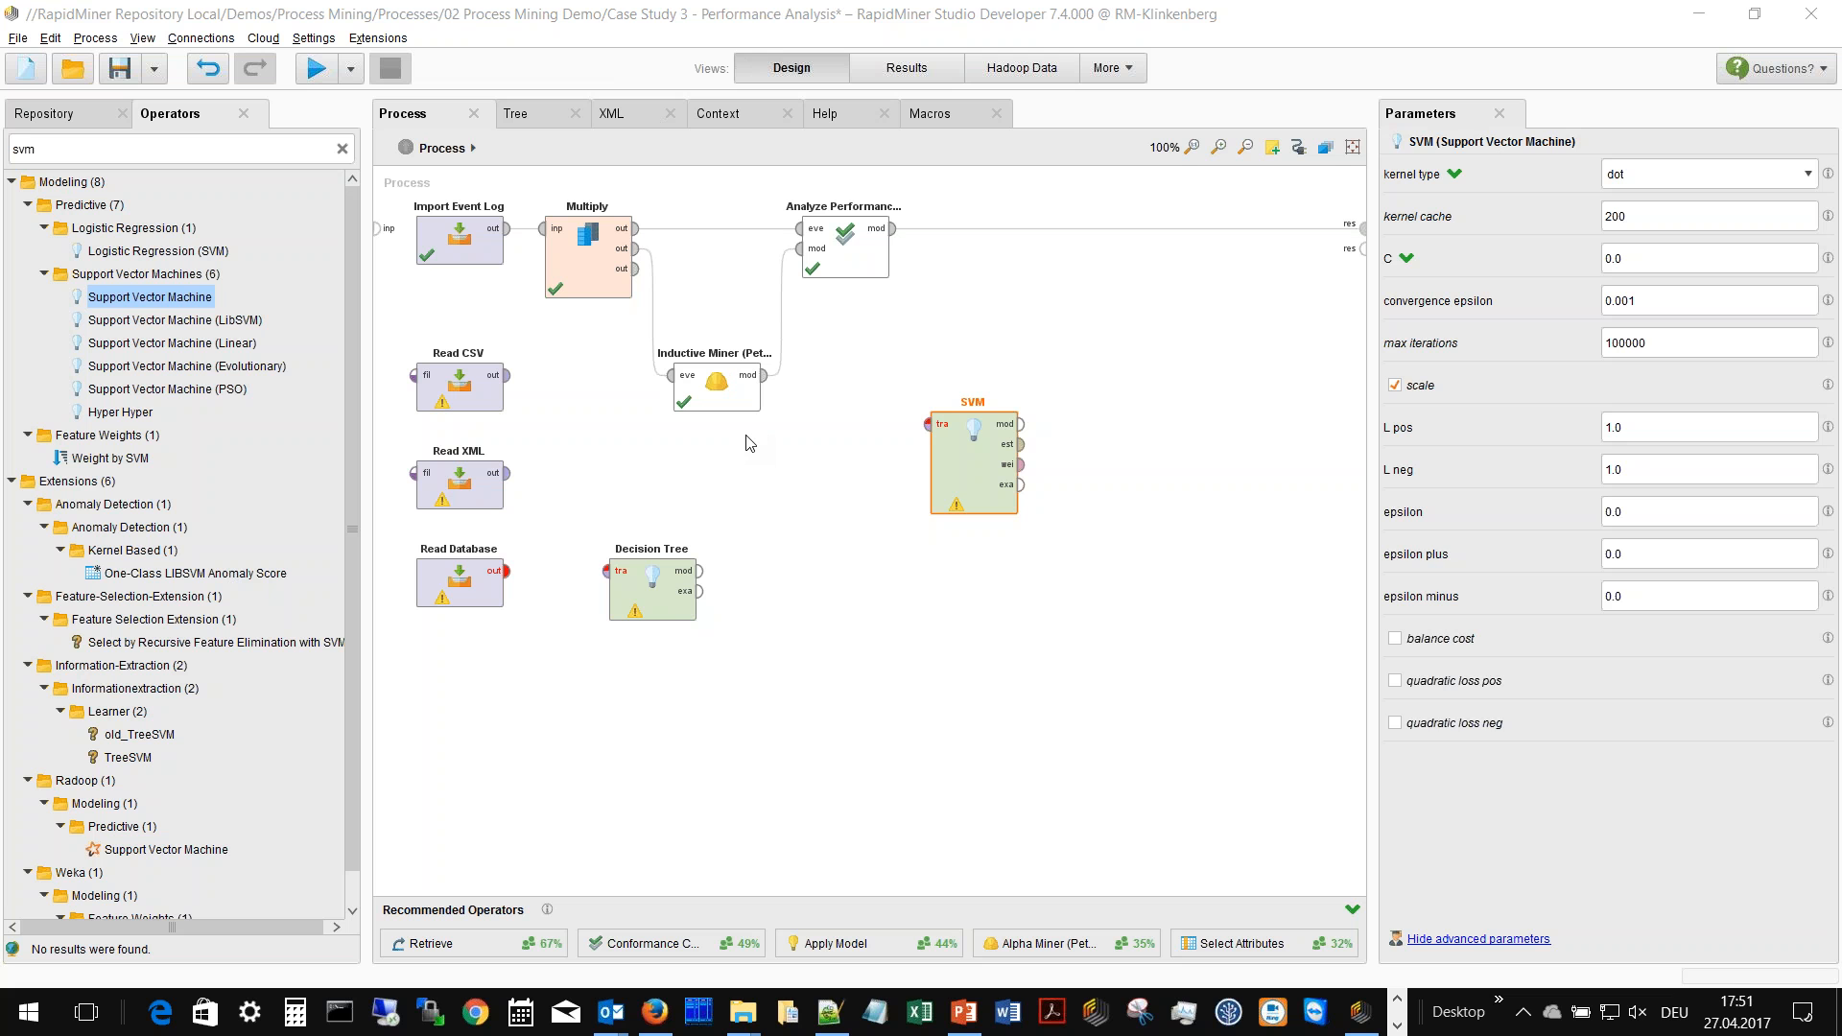
- Inspect Import Event Log's full file setting and the XES files in its Data folder, keeping the current file
left_click(429, 240)
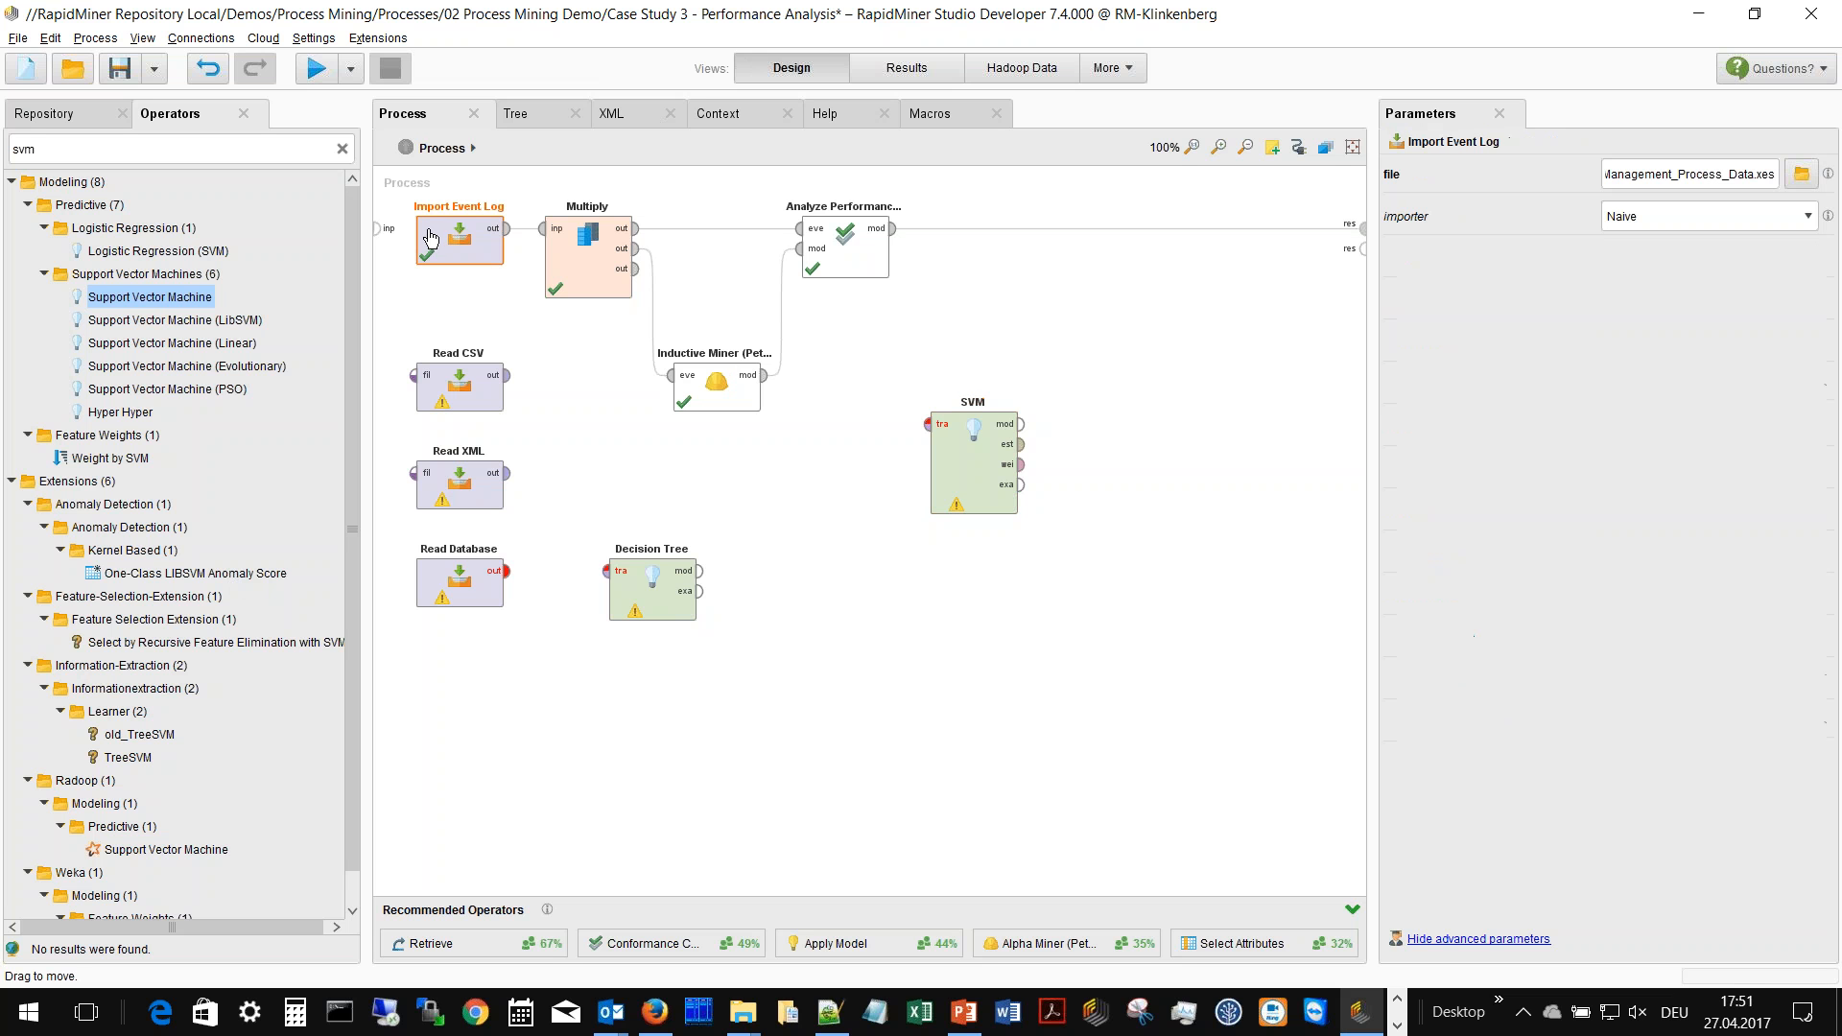
left_click_drag(1372, 410, 1134, 409)
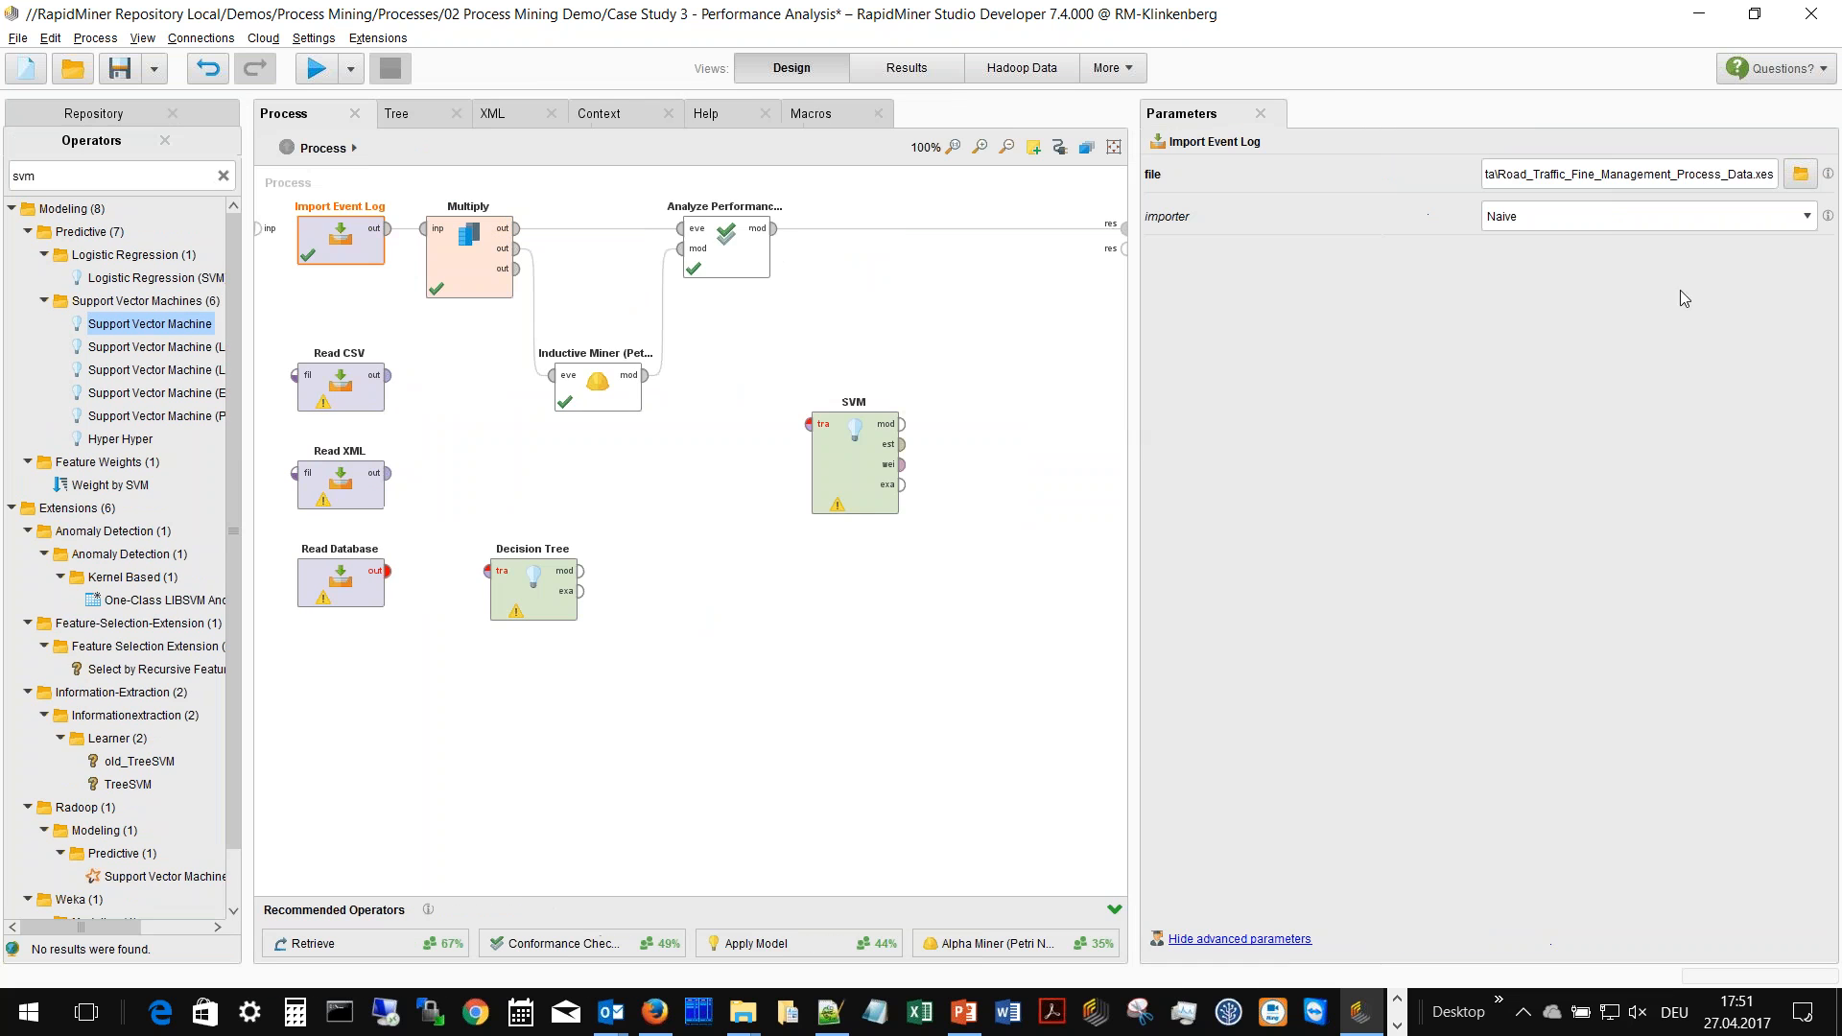
left_click(1799, 175)
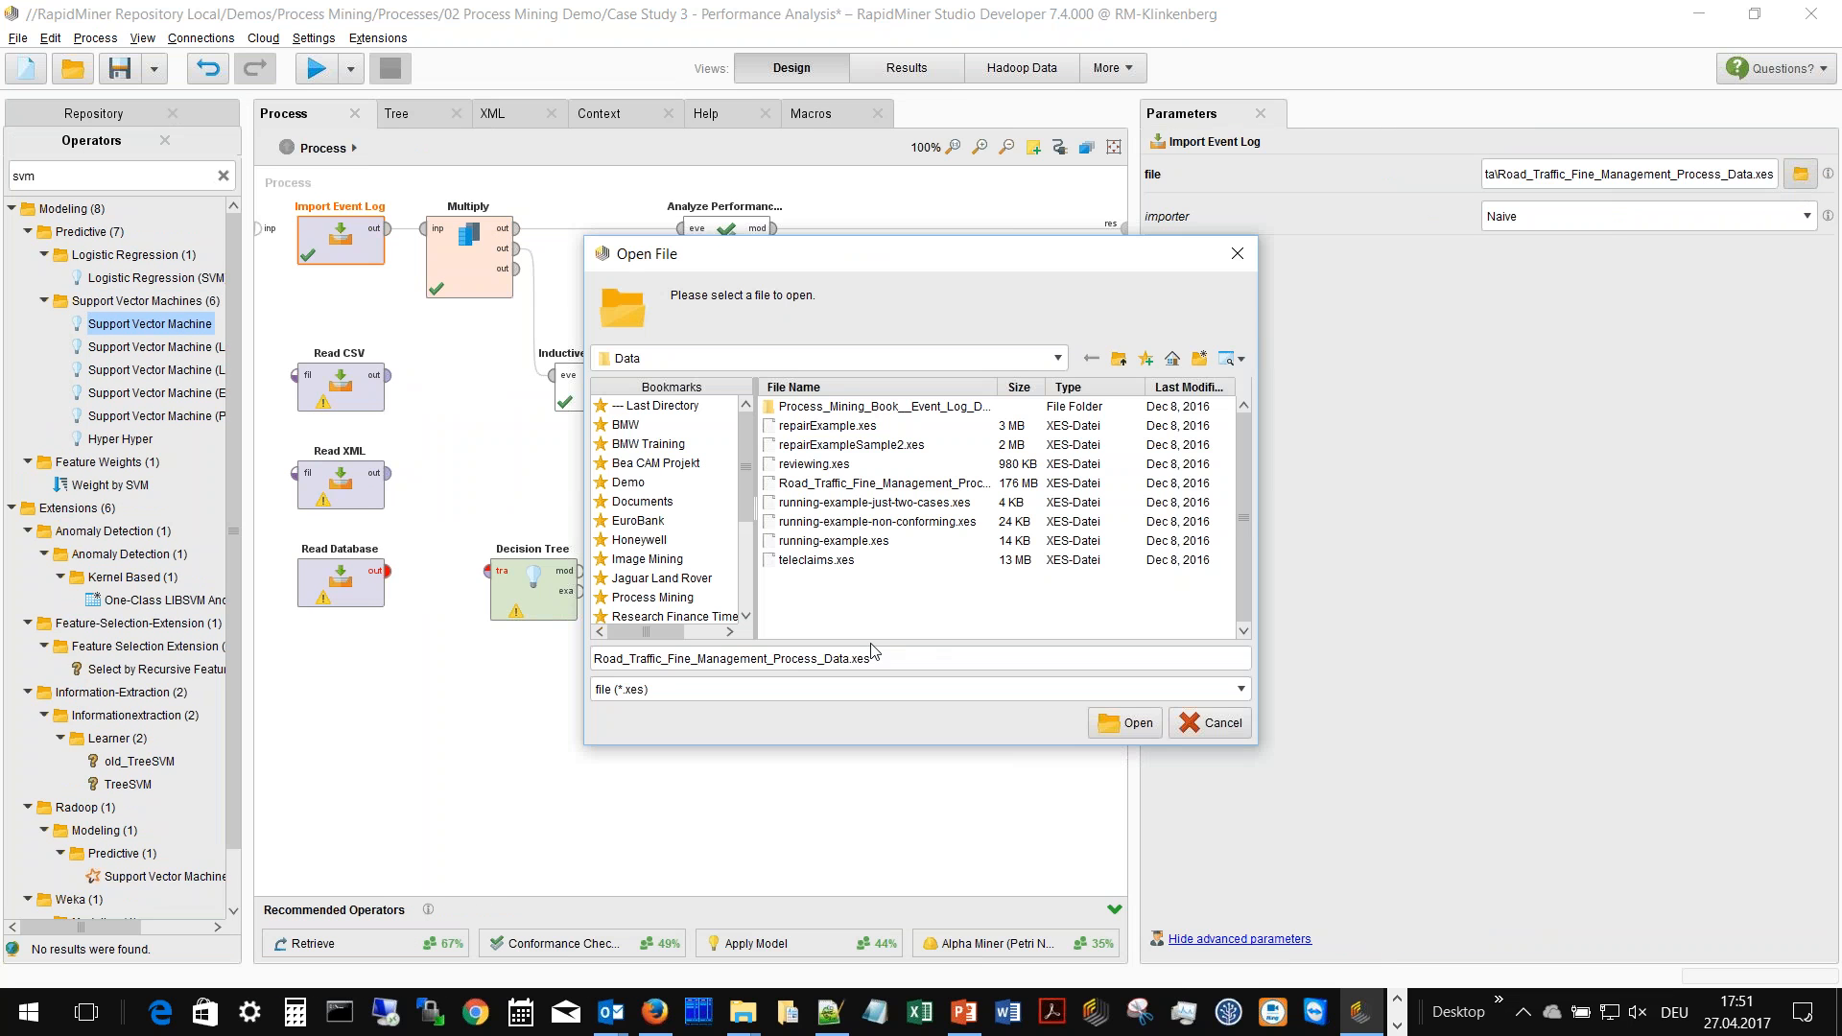
left_click(814, 661)
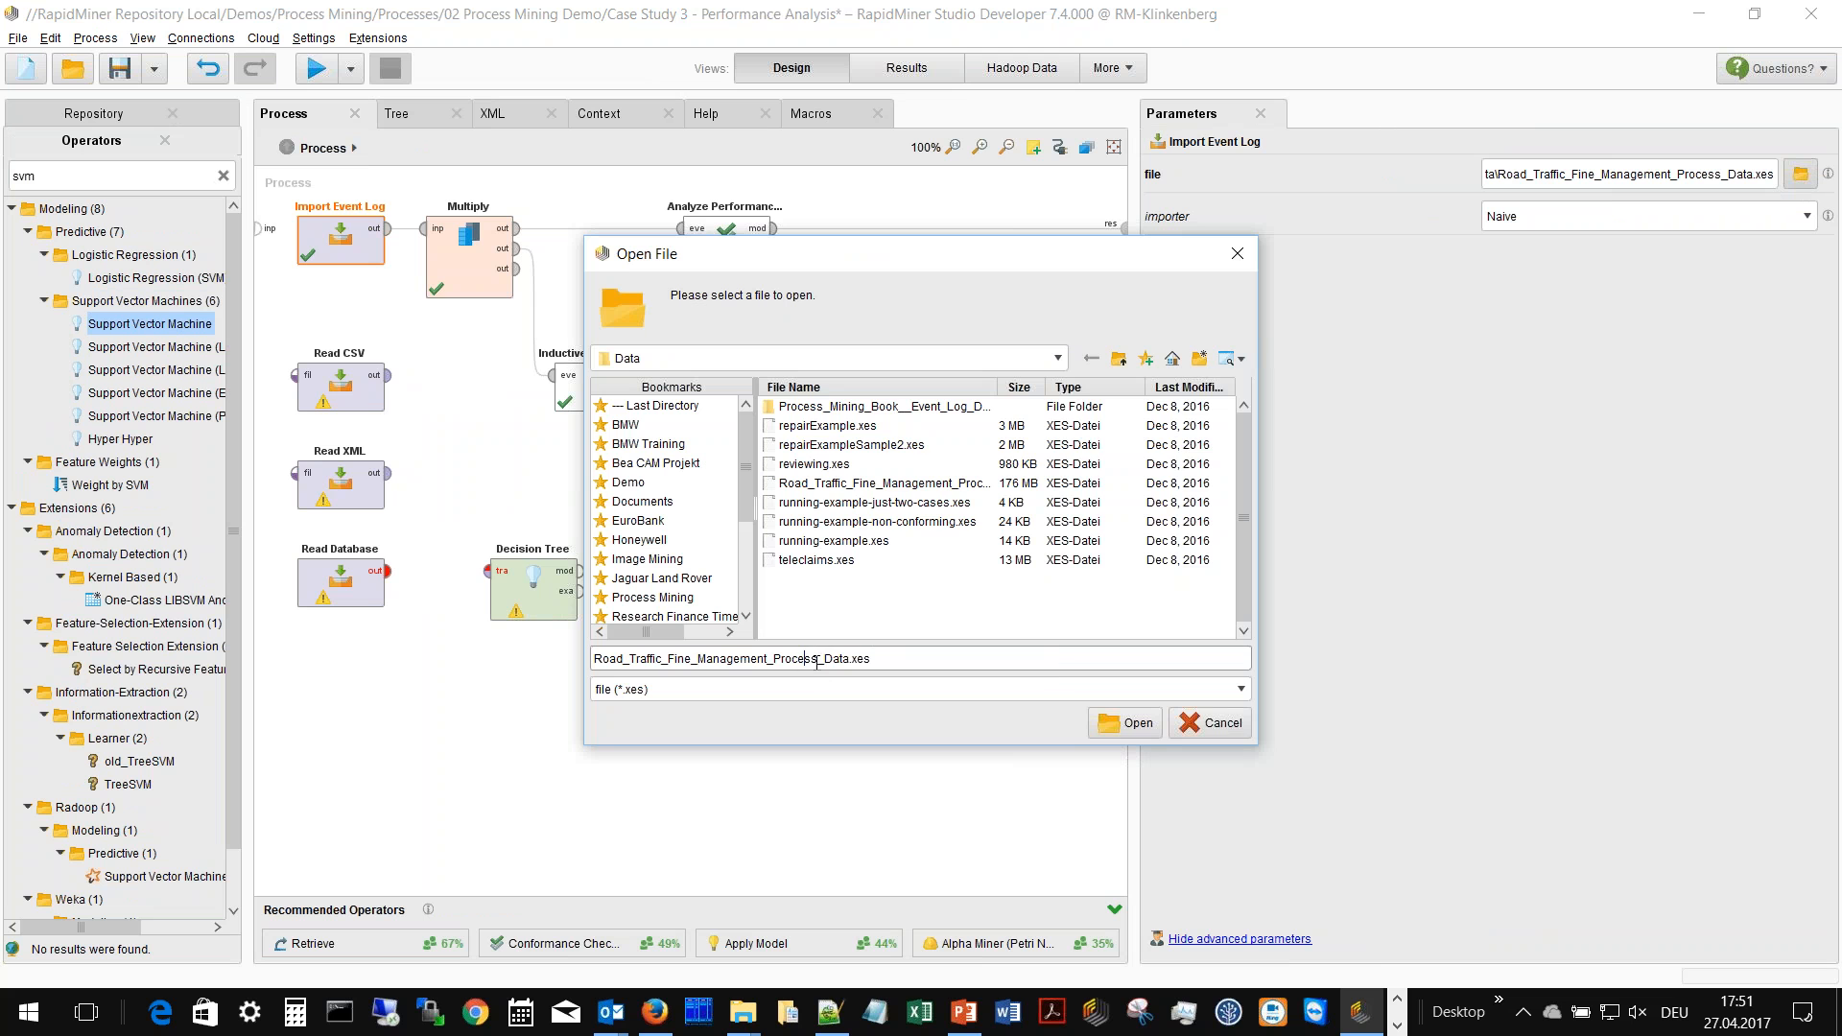
left_click(1215, 725)
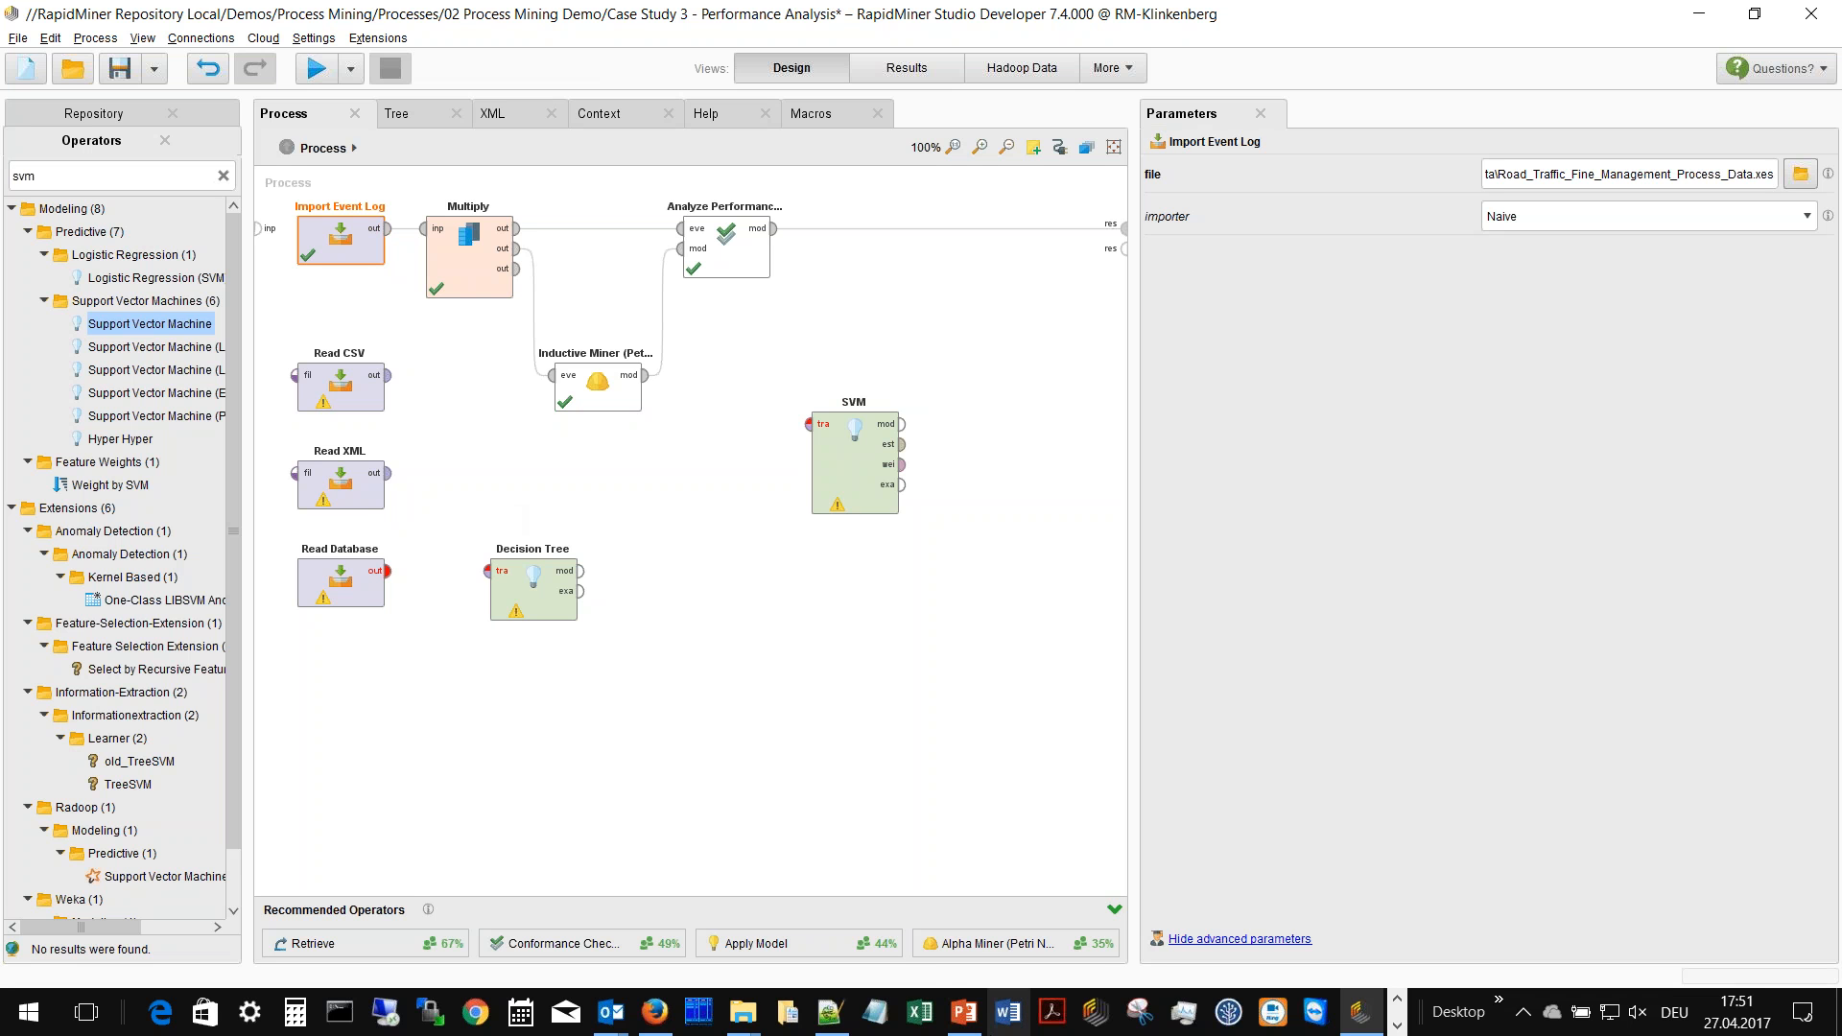
left_click(723, 1013)
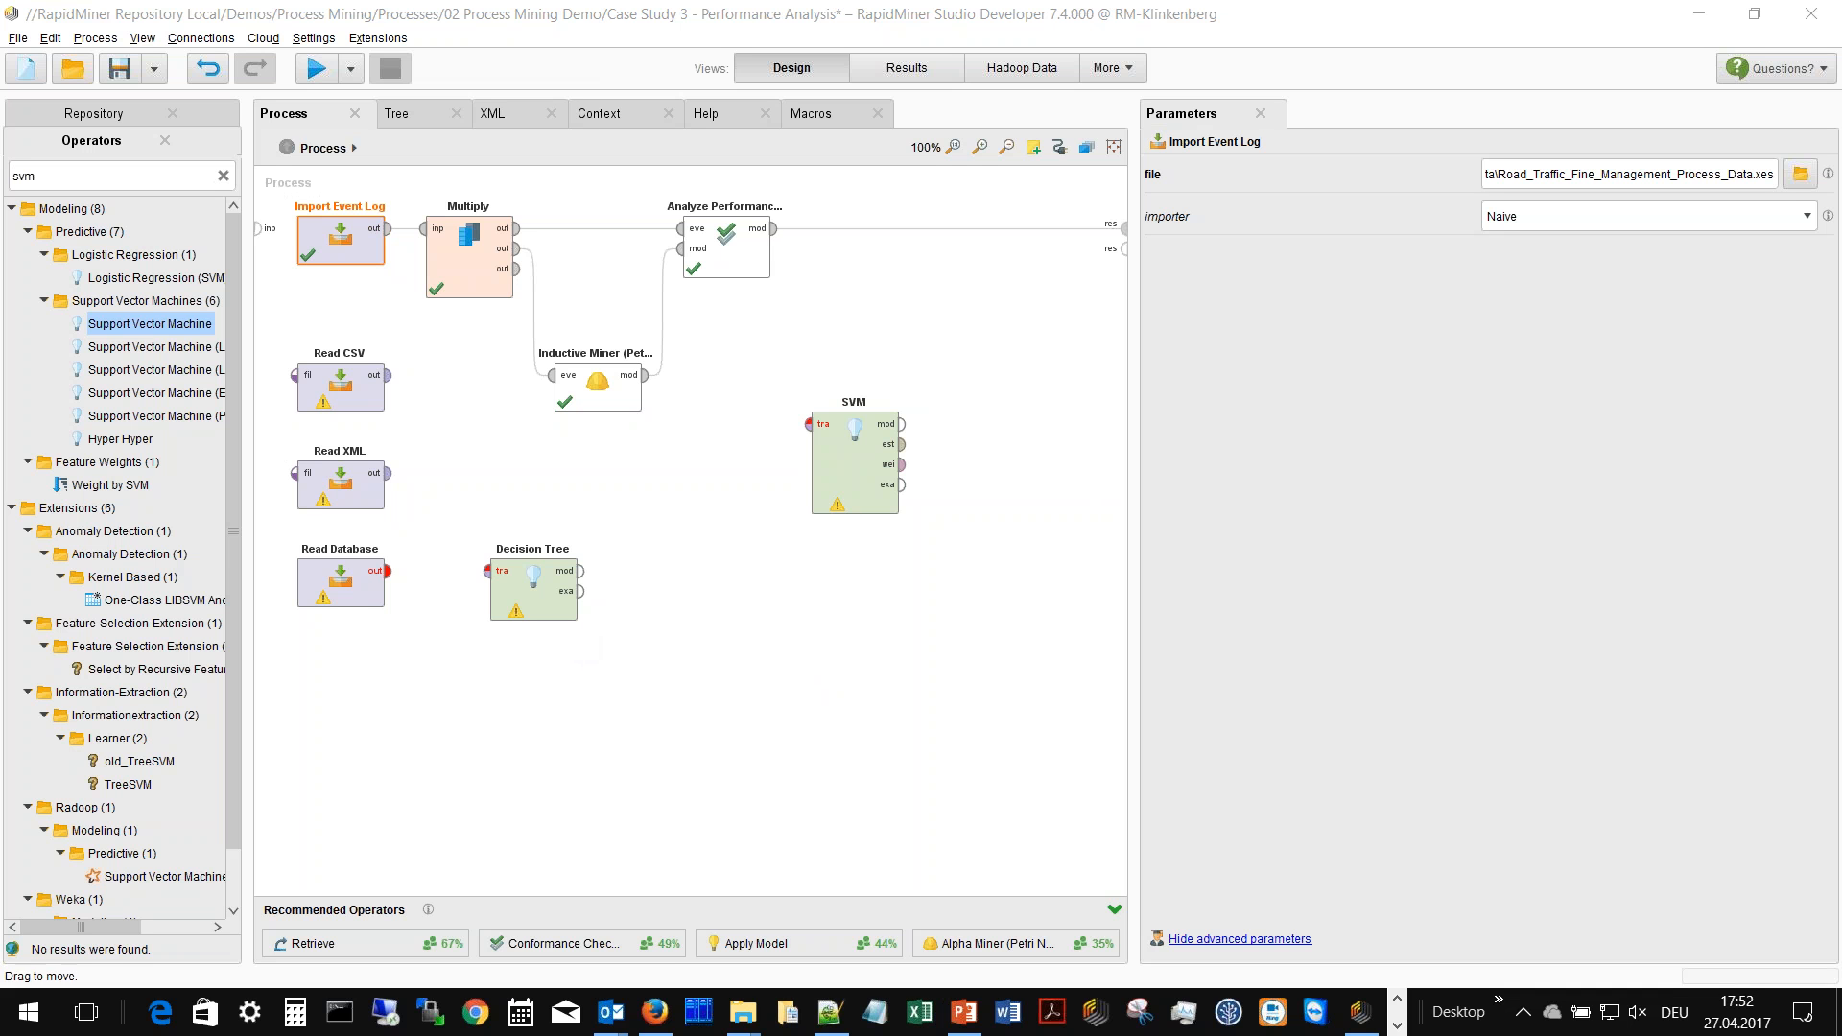
left_click(91, 181)
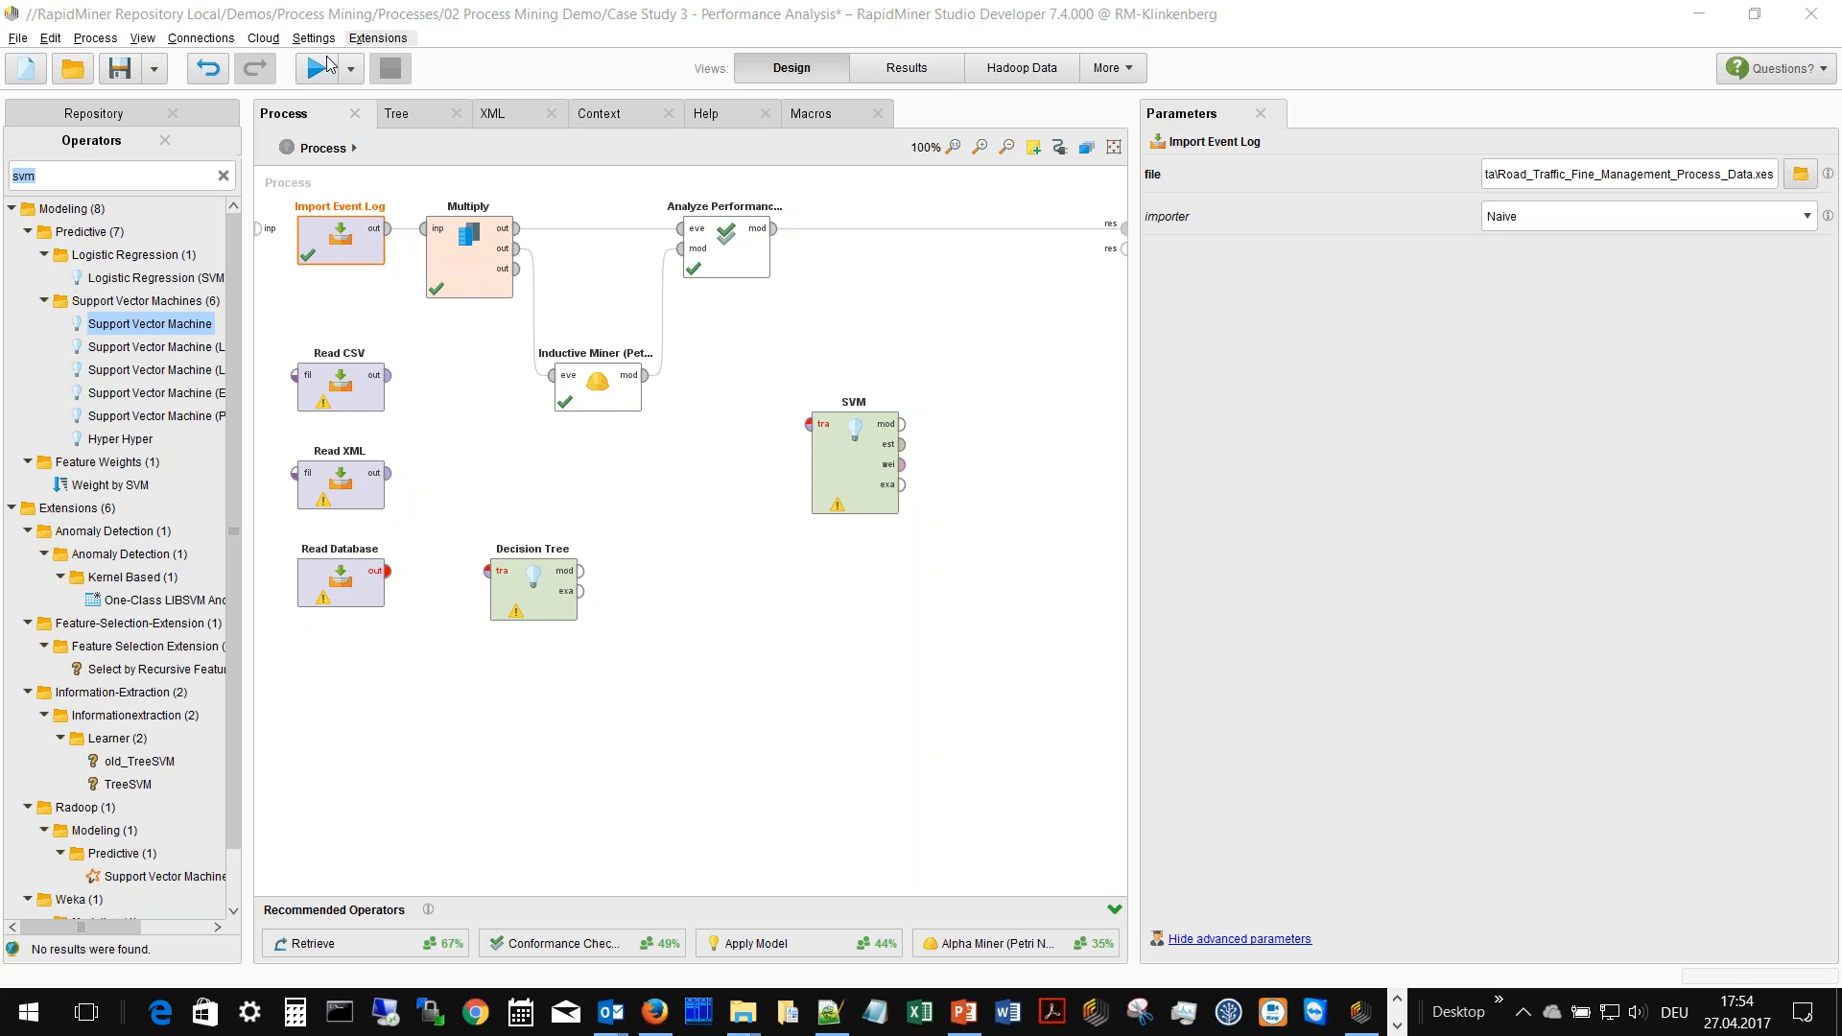
- Create a new process from the Predictive Maintenance template and run it
left_click(34, 74)
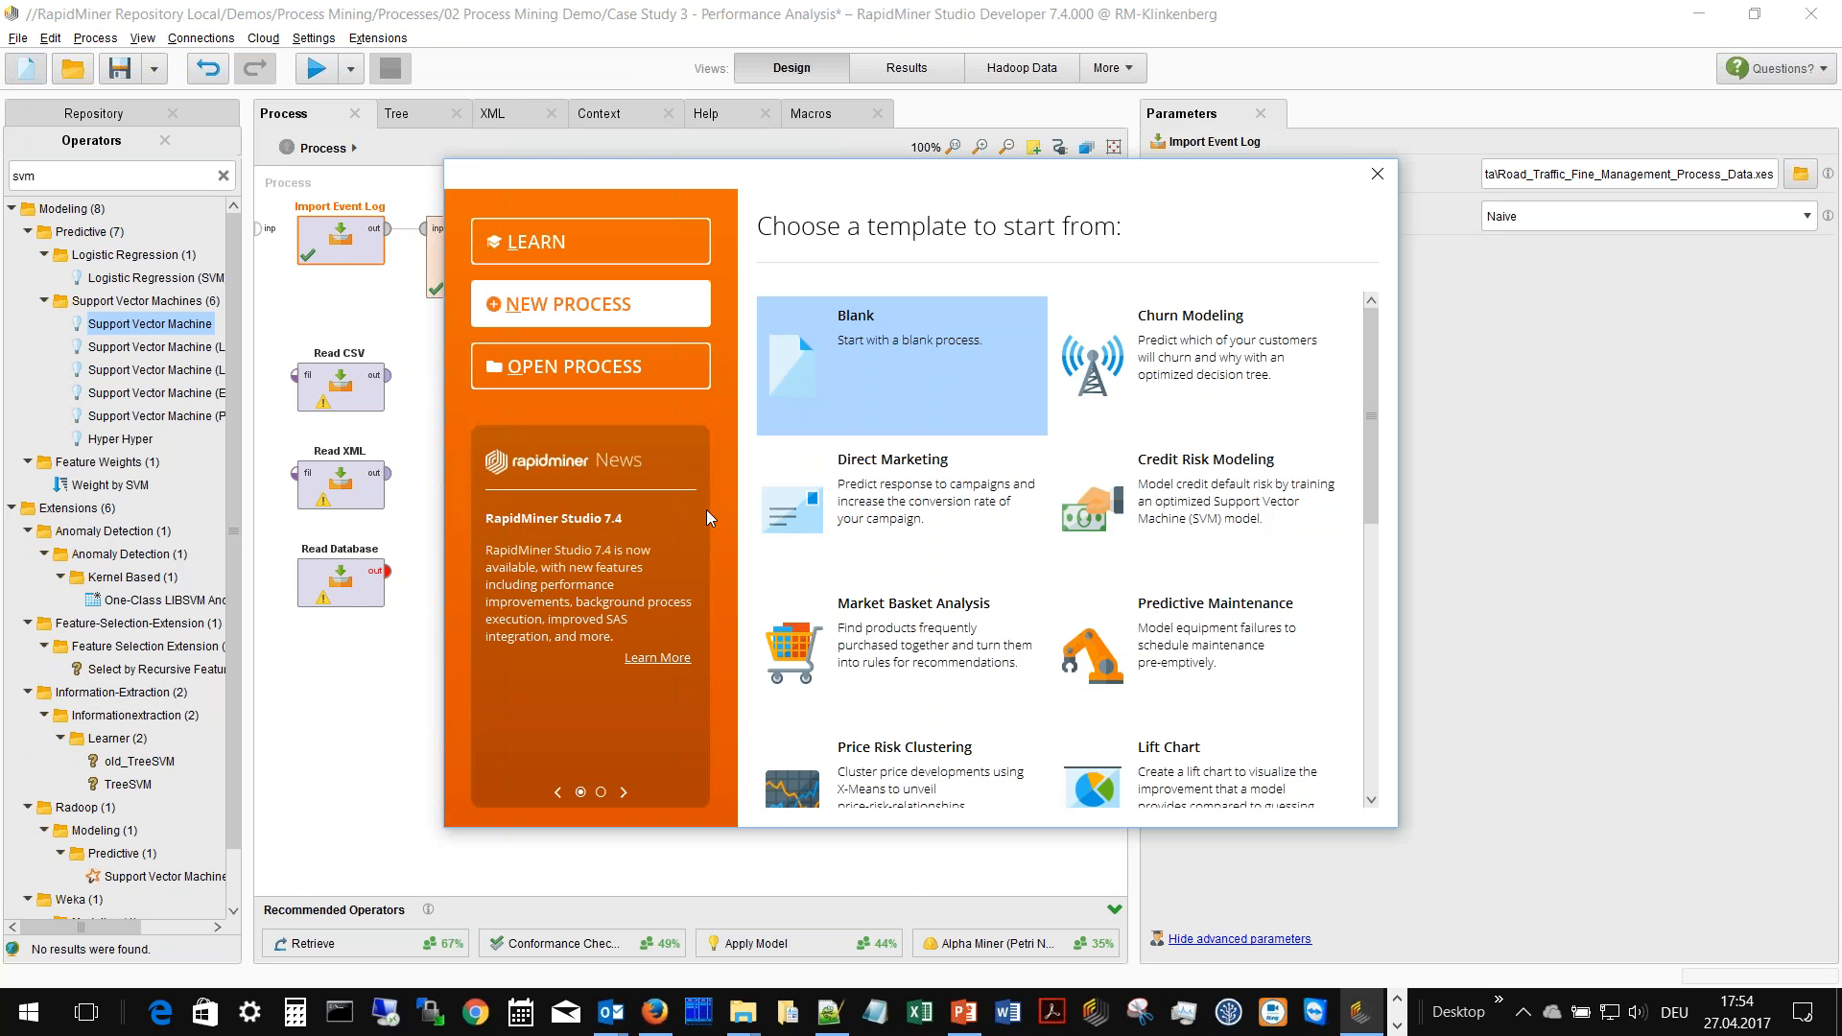
left_click(1163, 620)
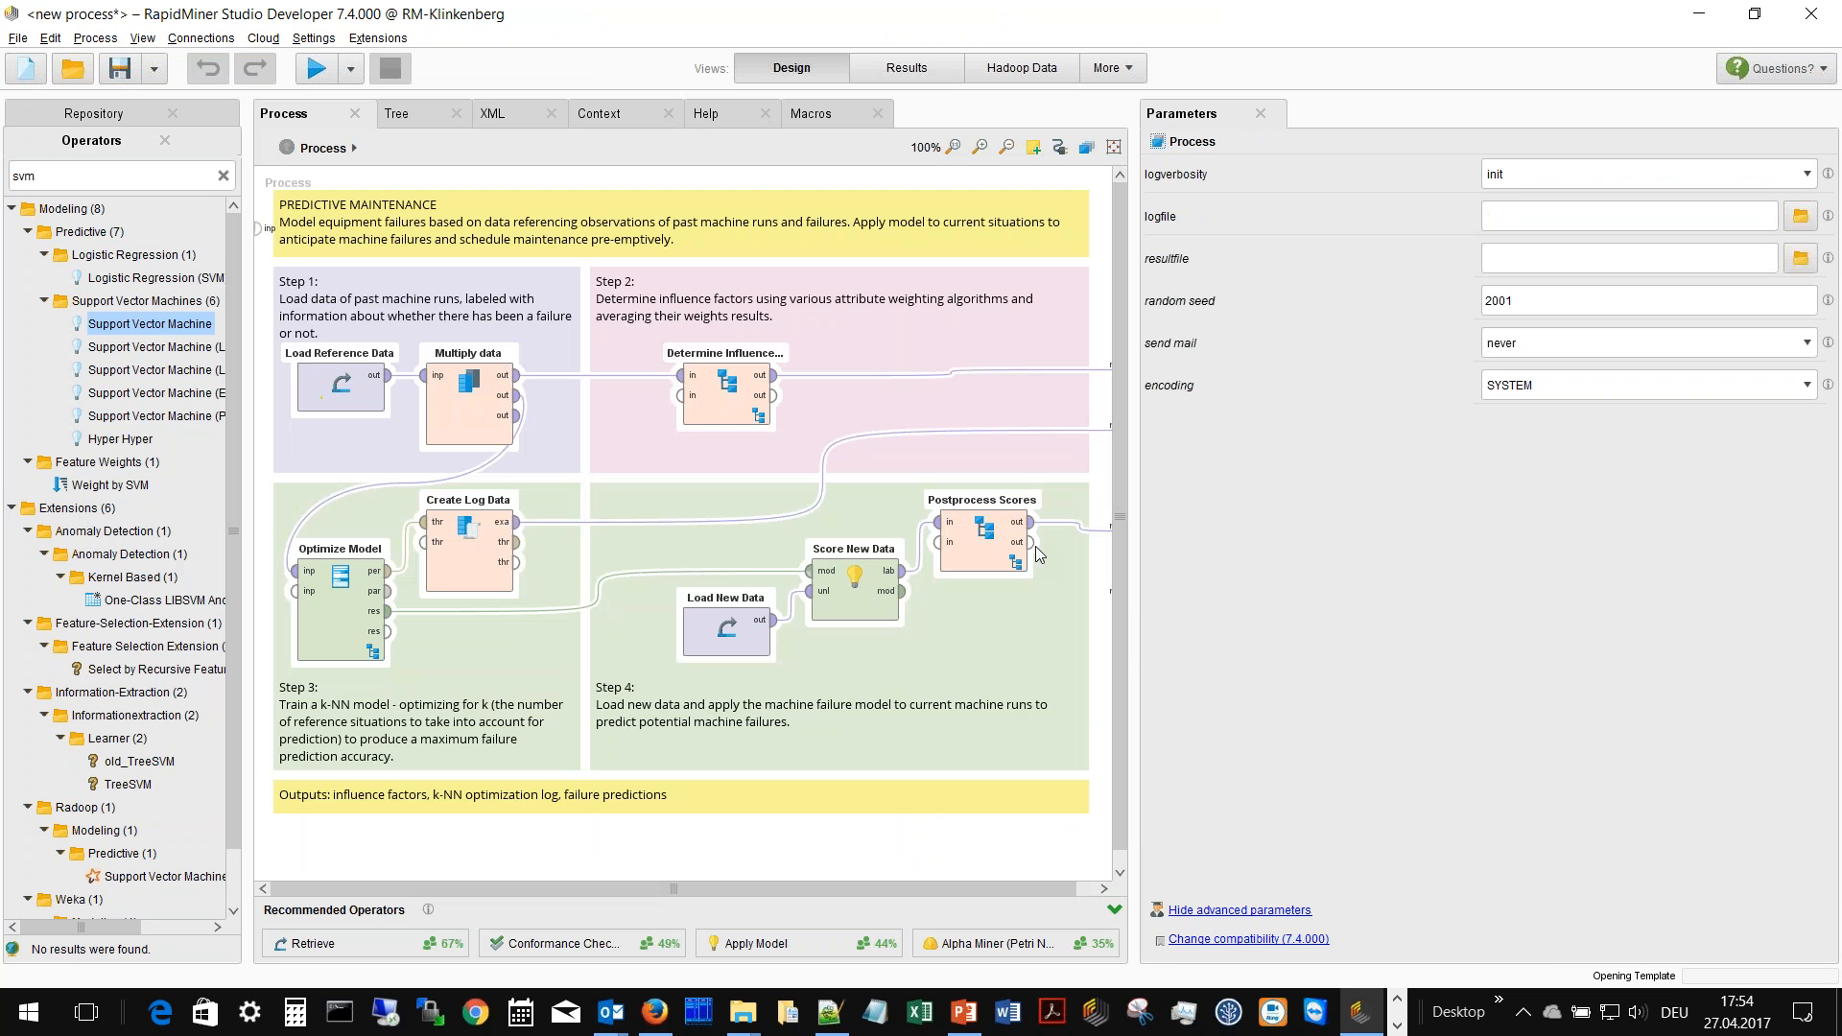
left_click(306, 75)
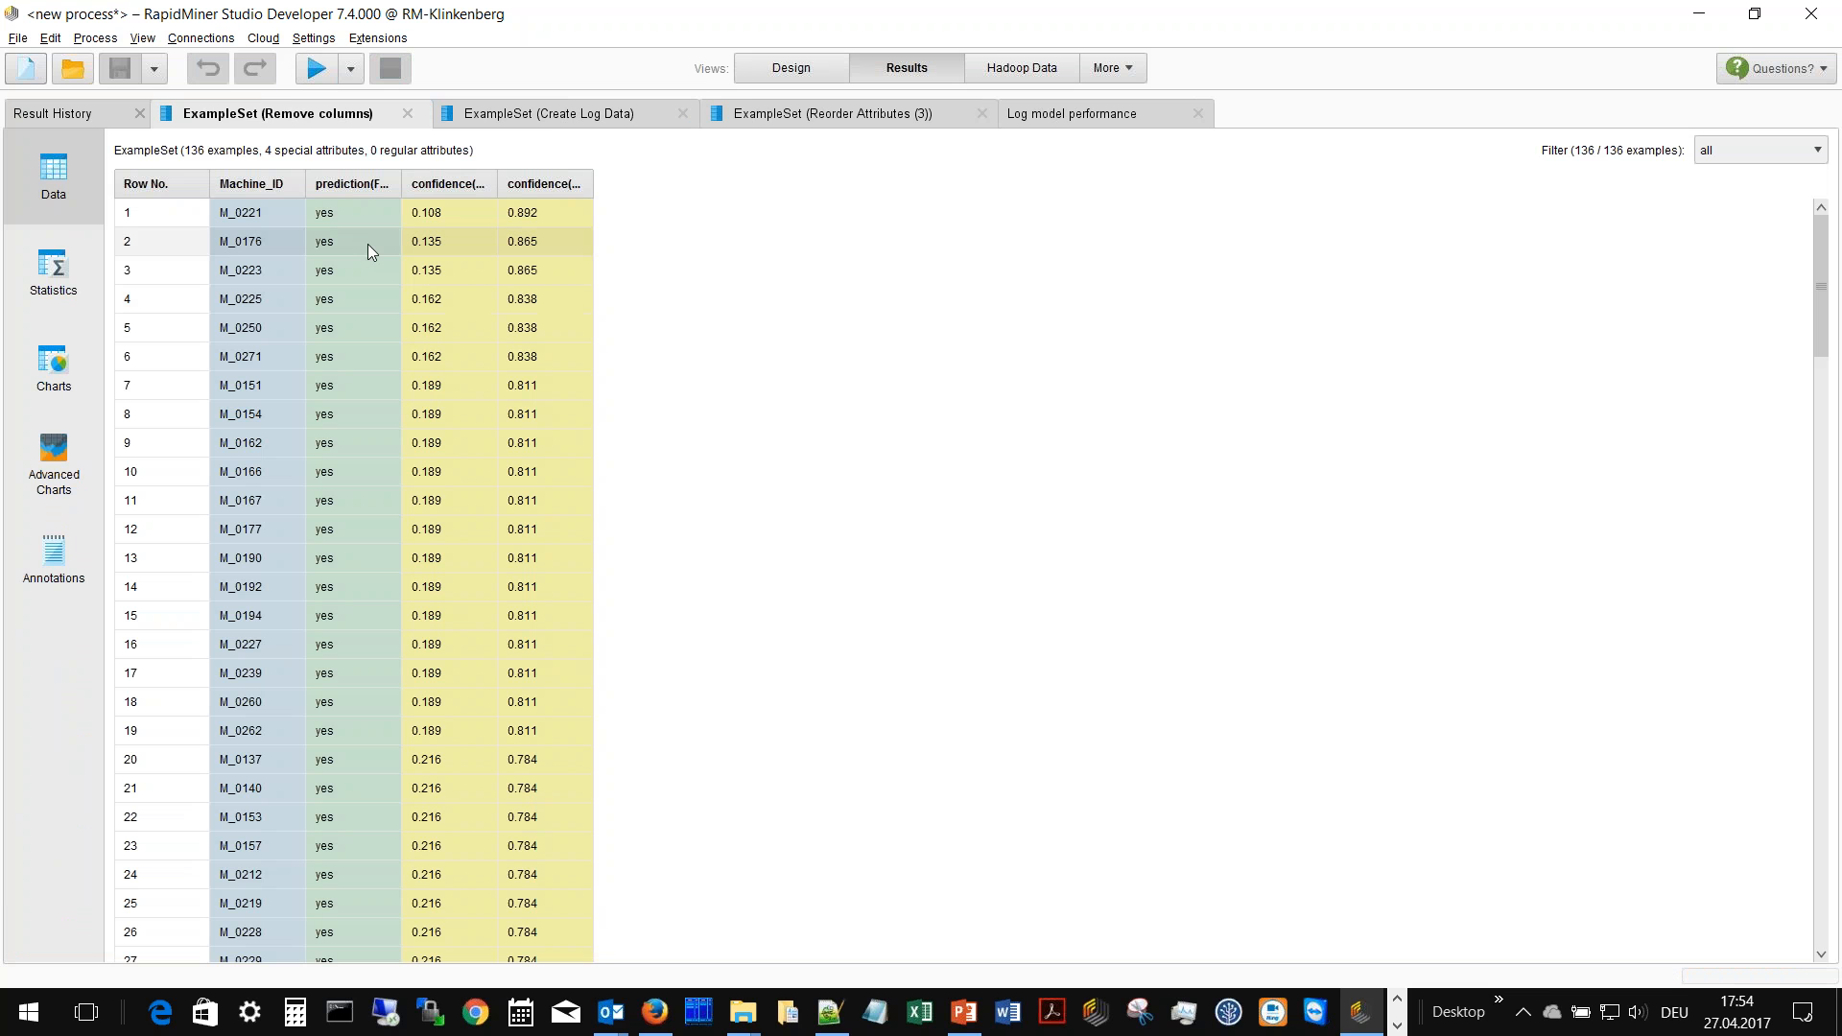
- Examine the sensor importance results of Reorder Attributes as a table and as a bar chart
left_click(816, 123)
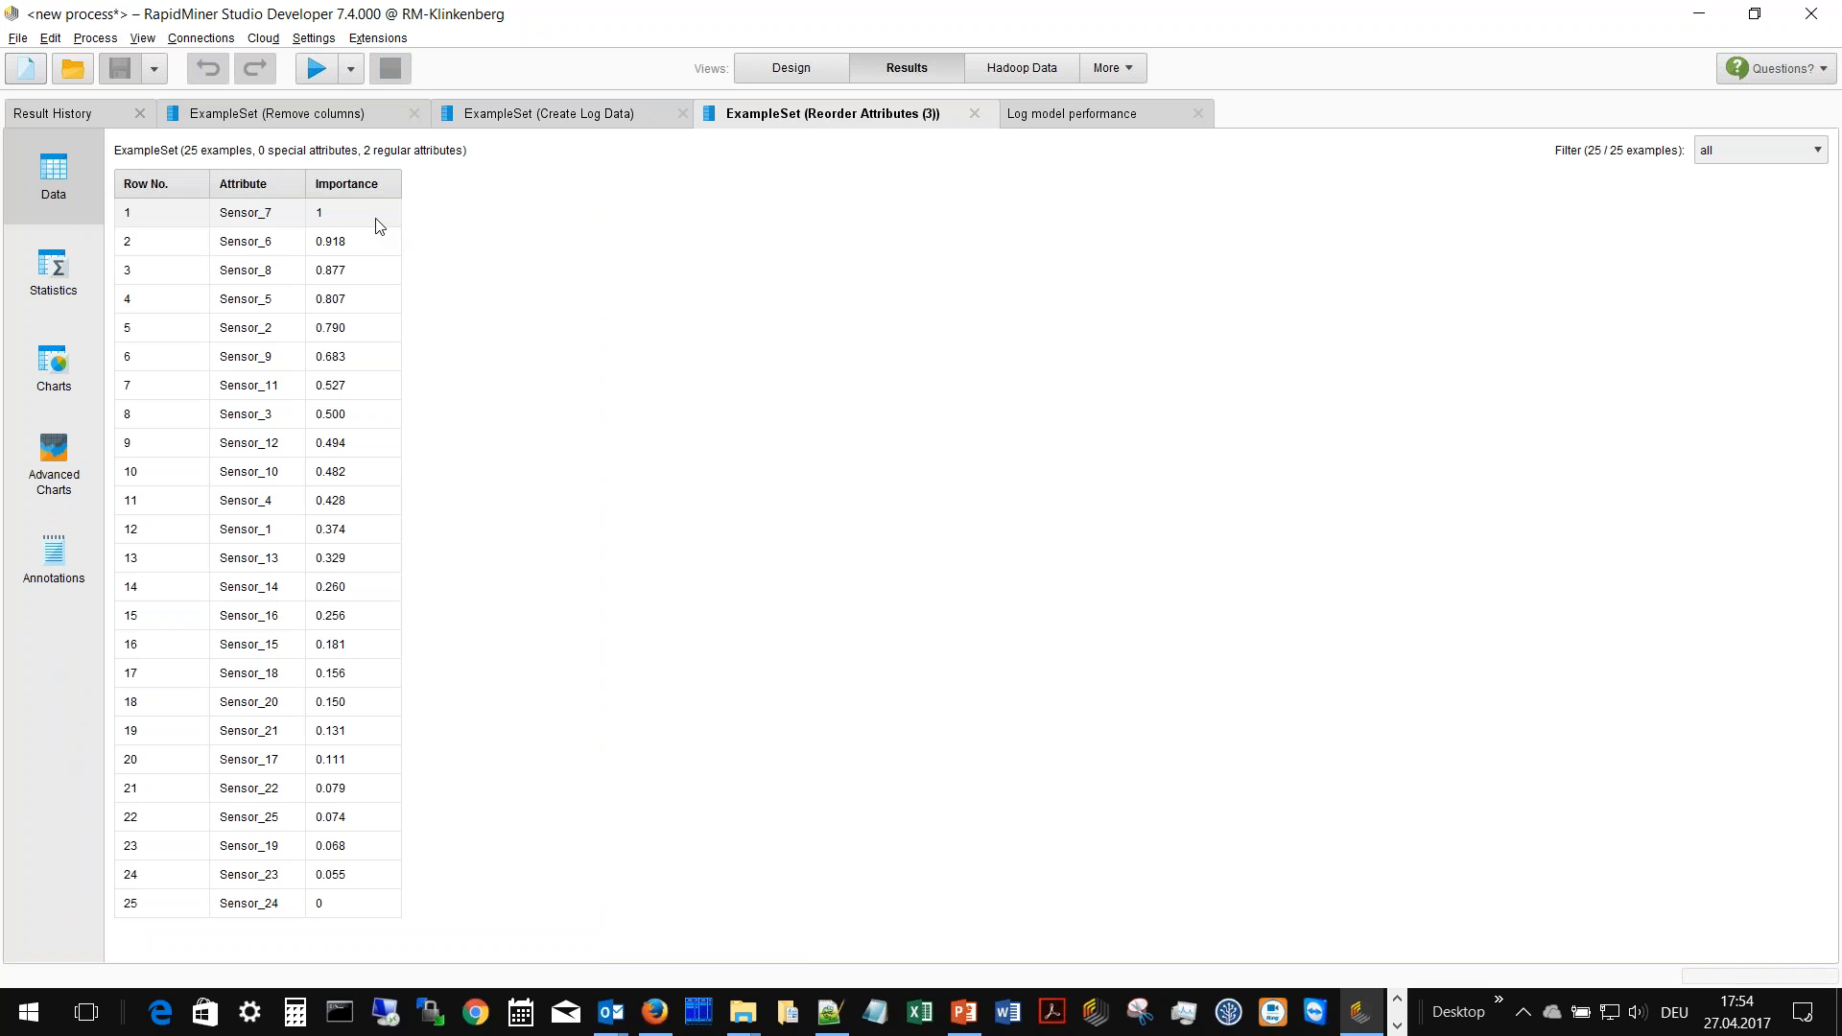
left_click(54, 382)
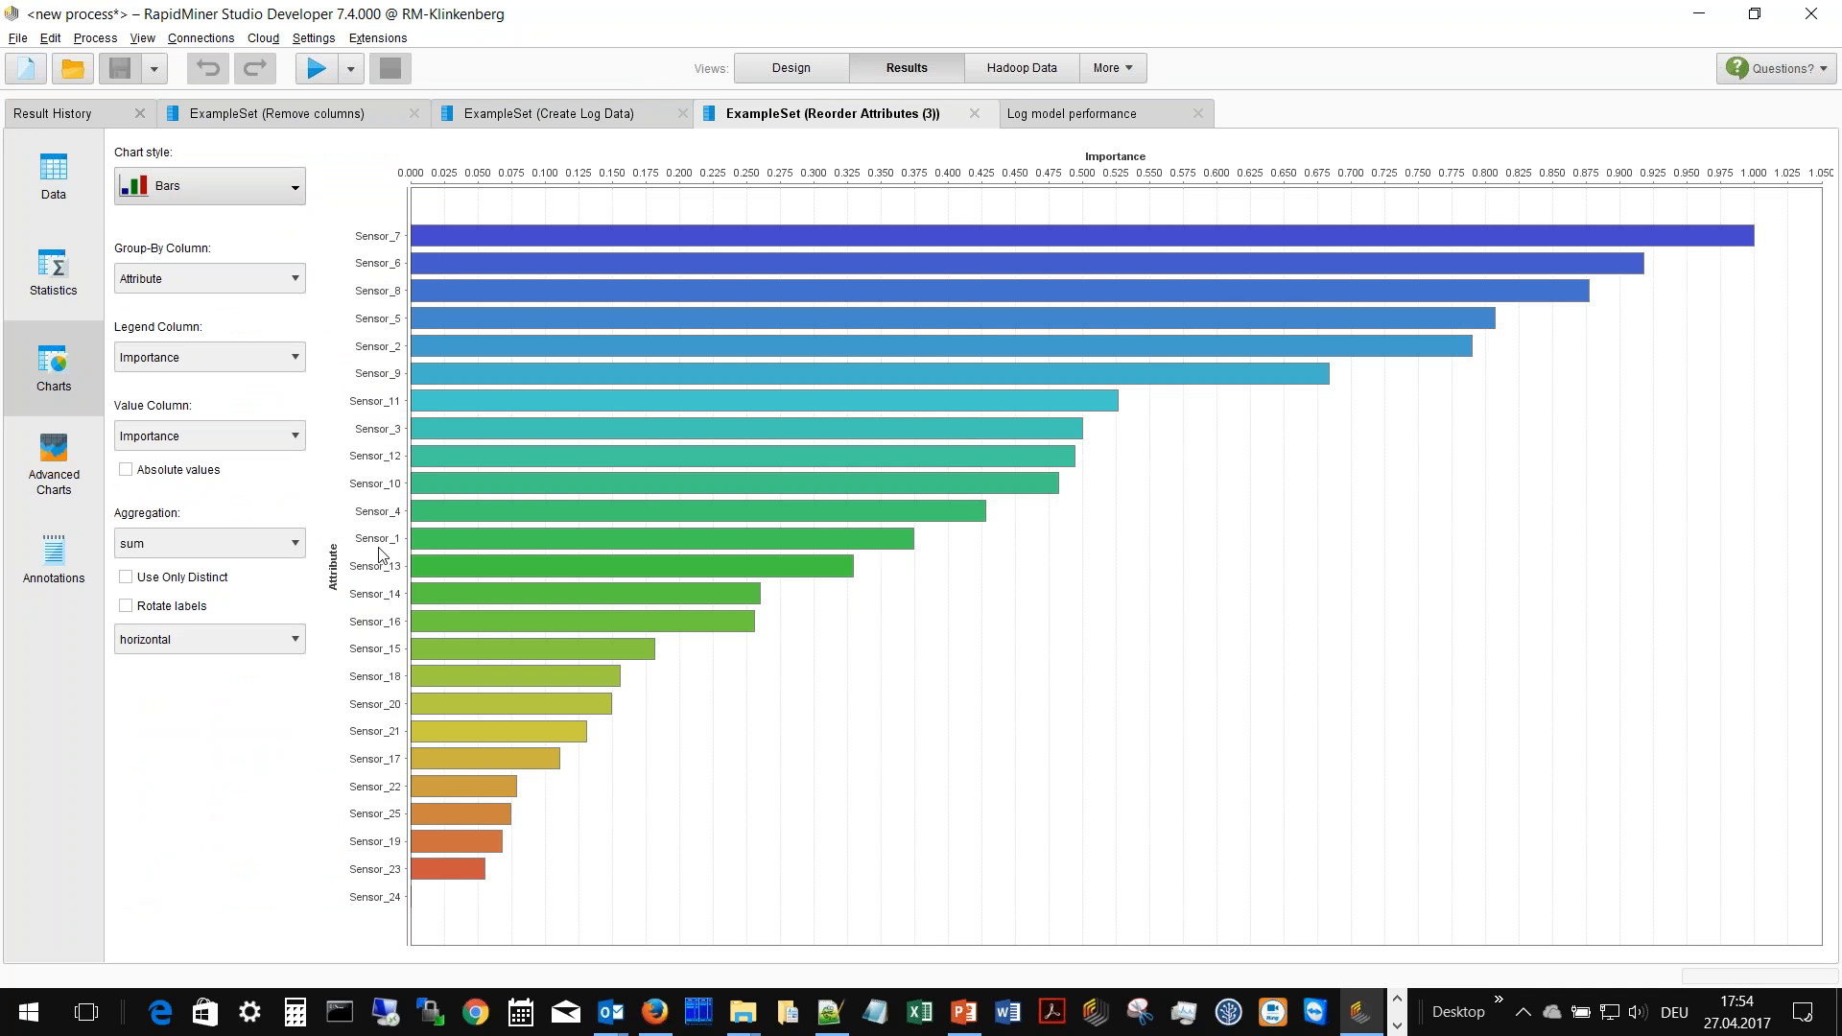
- Add a Decision Tree operator below the Step 4 area, connect it between Multiply data and a process result, and run the process
left_click(784, 81)
double_click(99, 169)
type("tree")
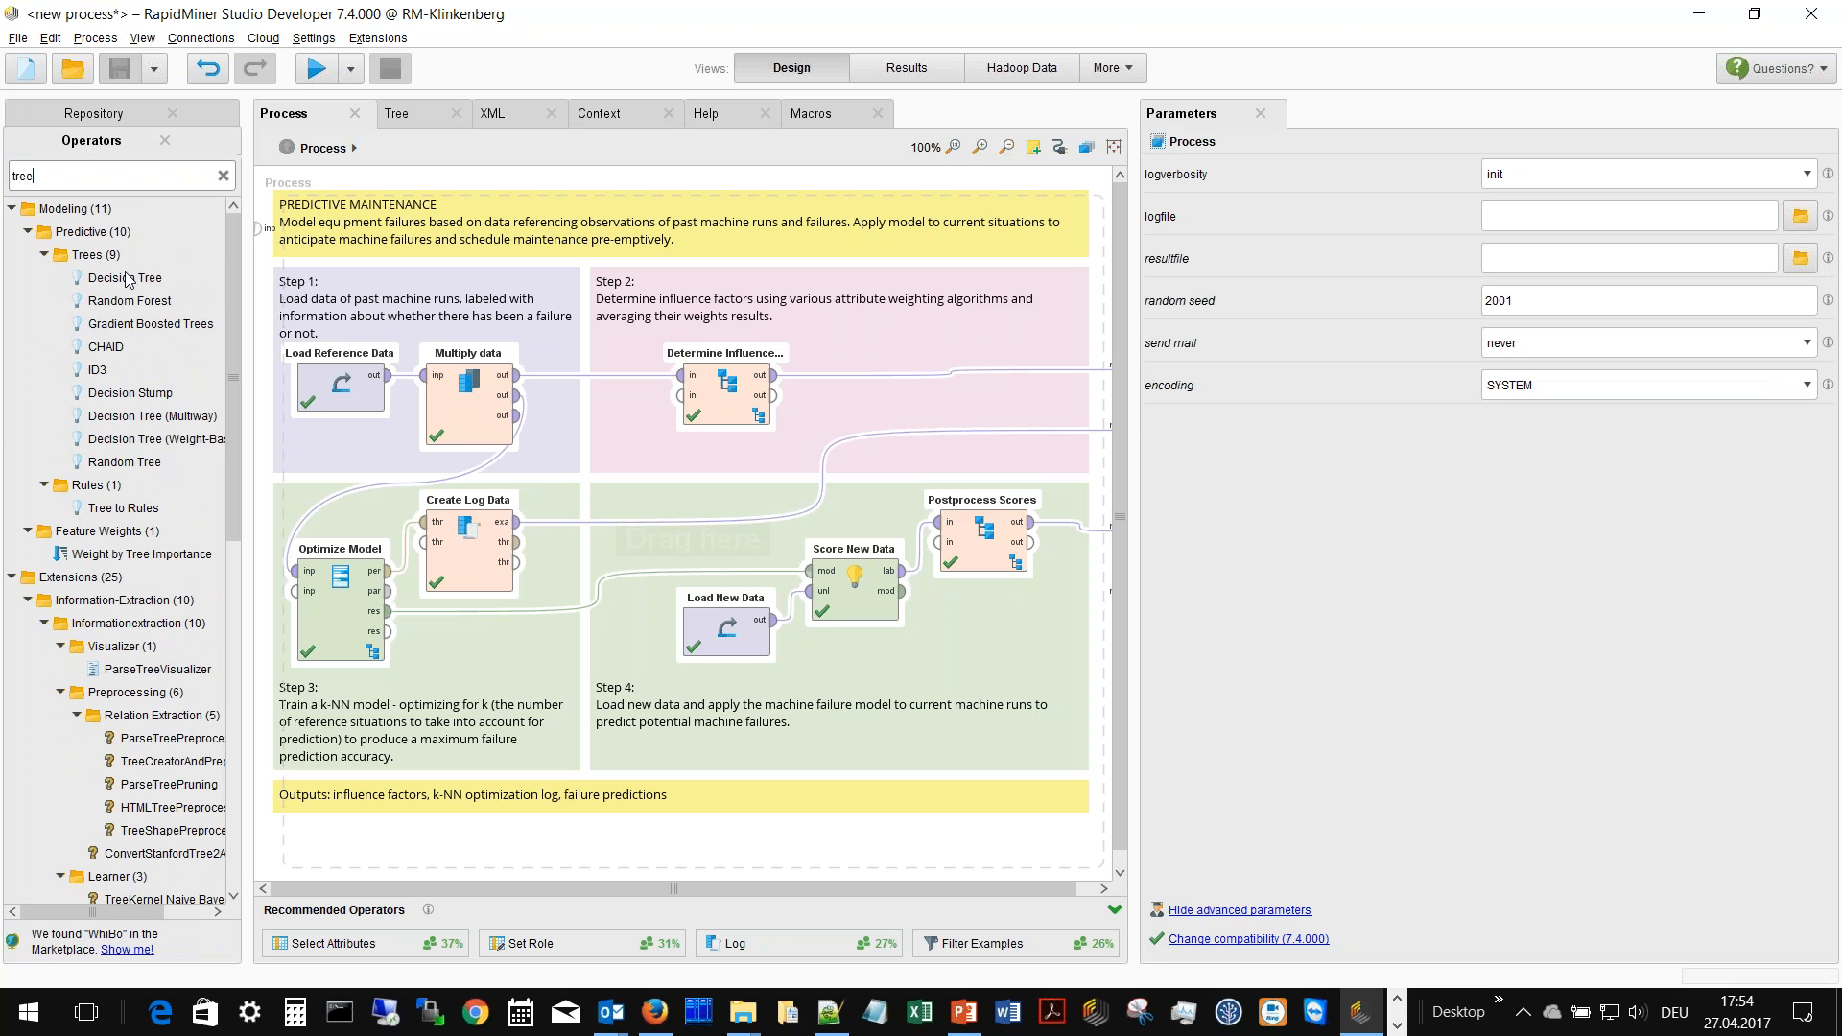
left_click_drag(126, 278, 817, 805)
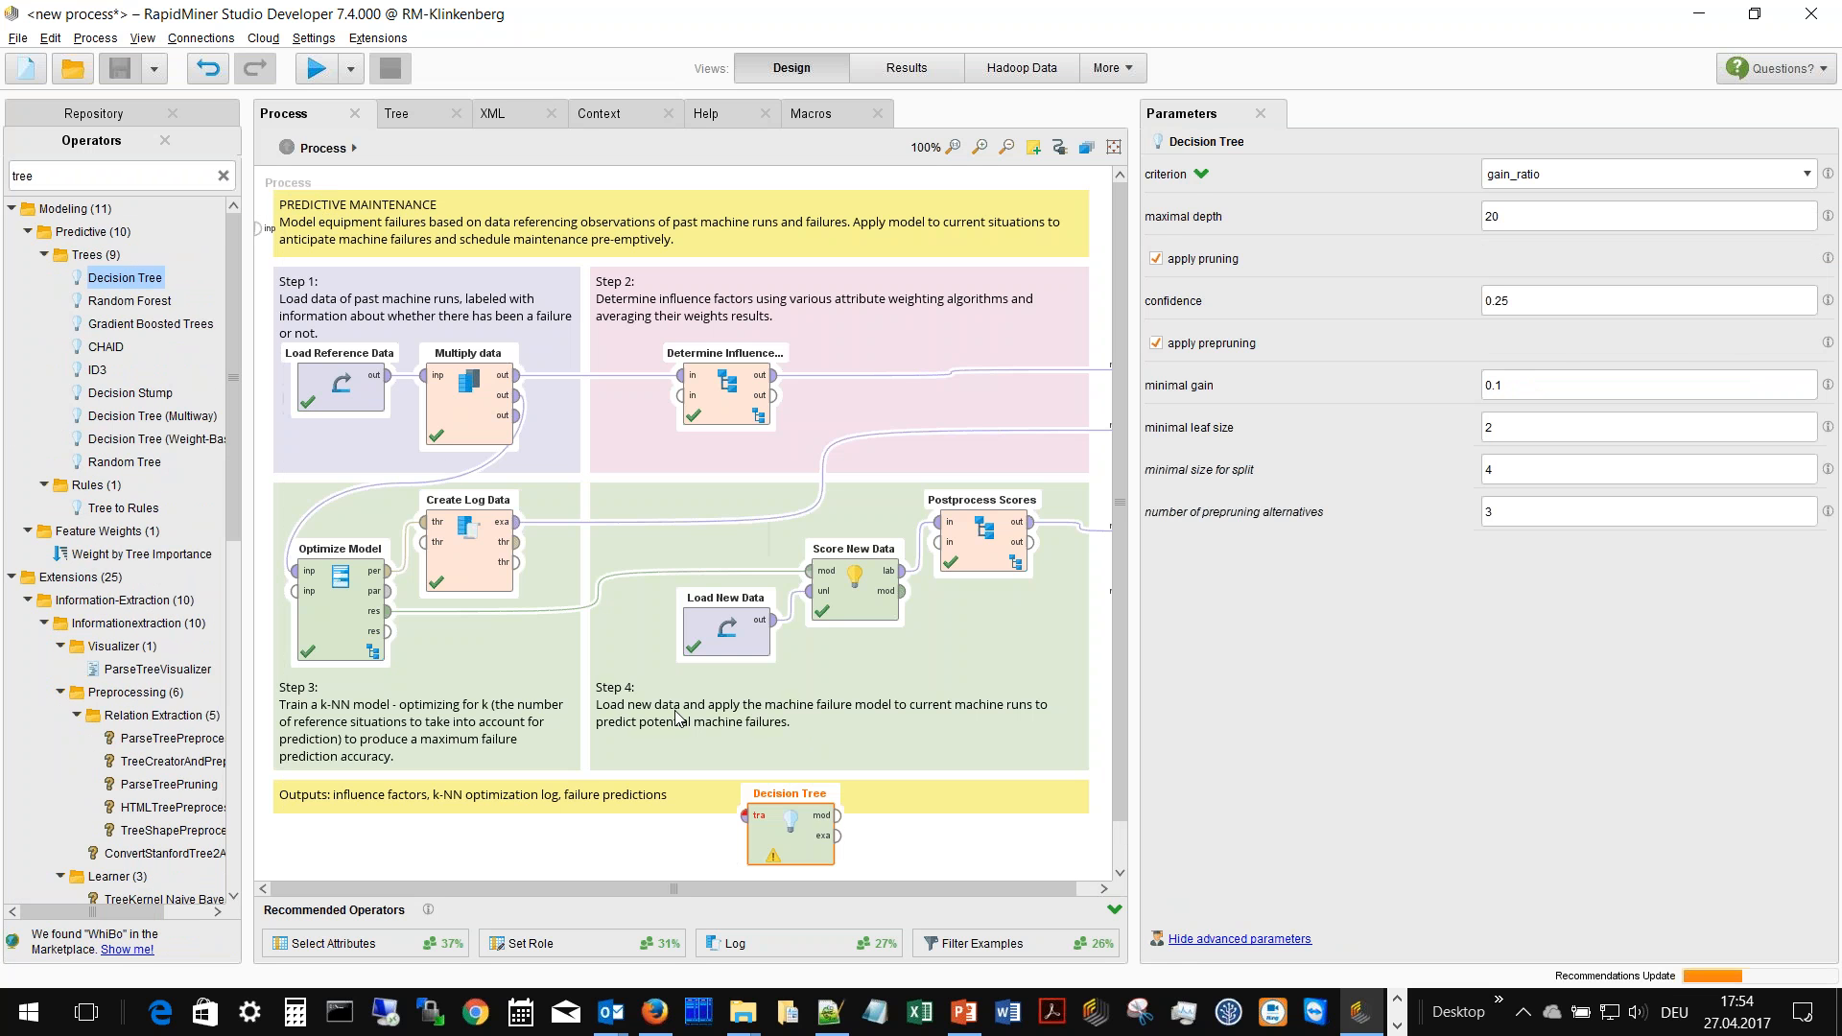
left_click_drag(516, 416, 1110, 591)
left_click(310, 284)
left_click(317, 68)
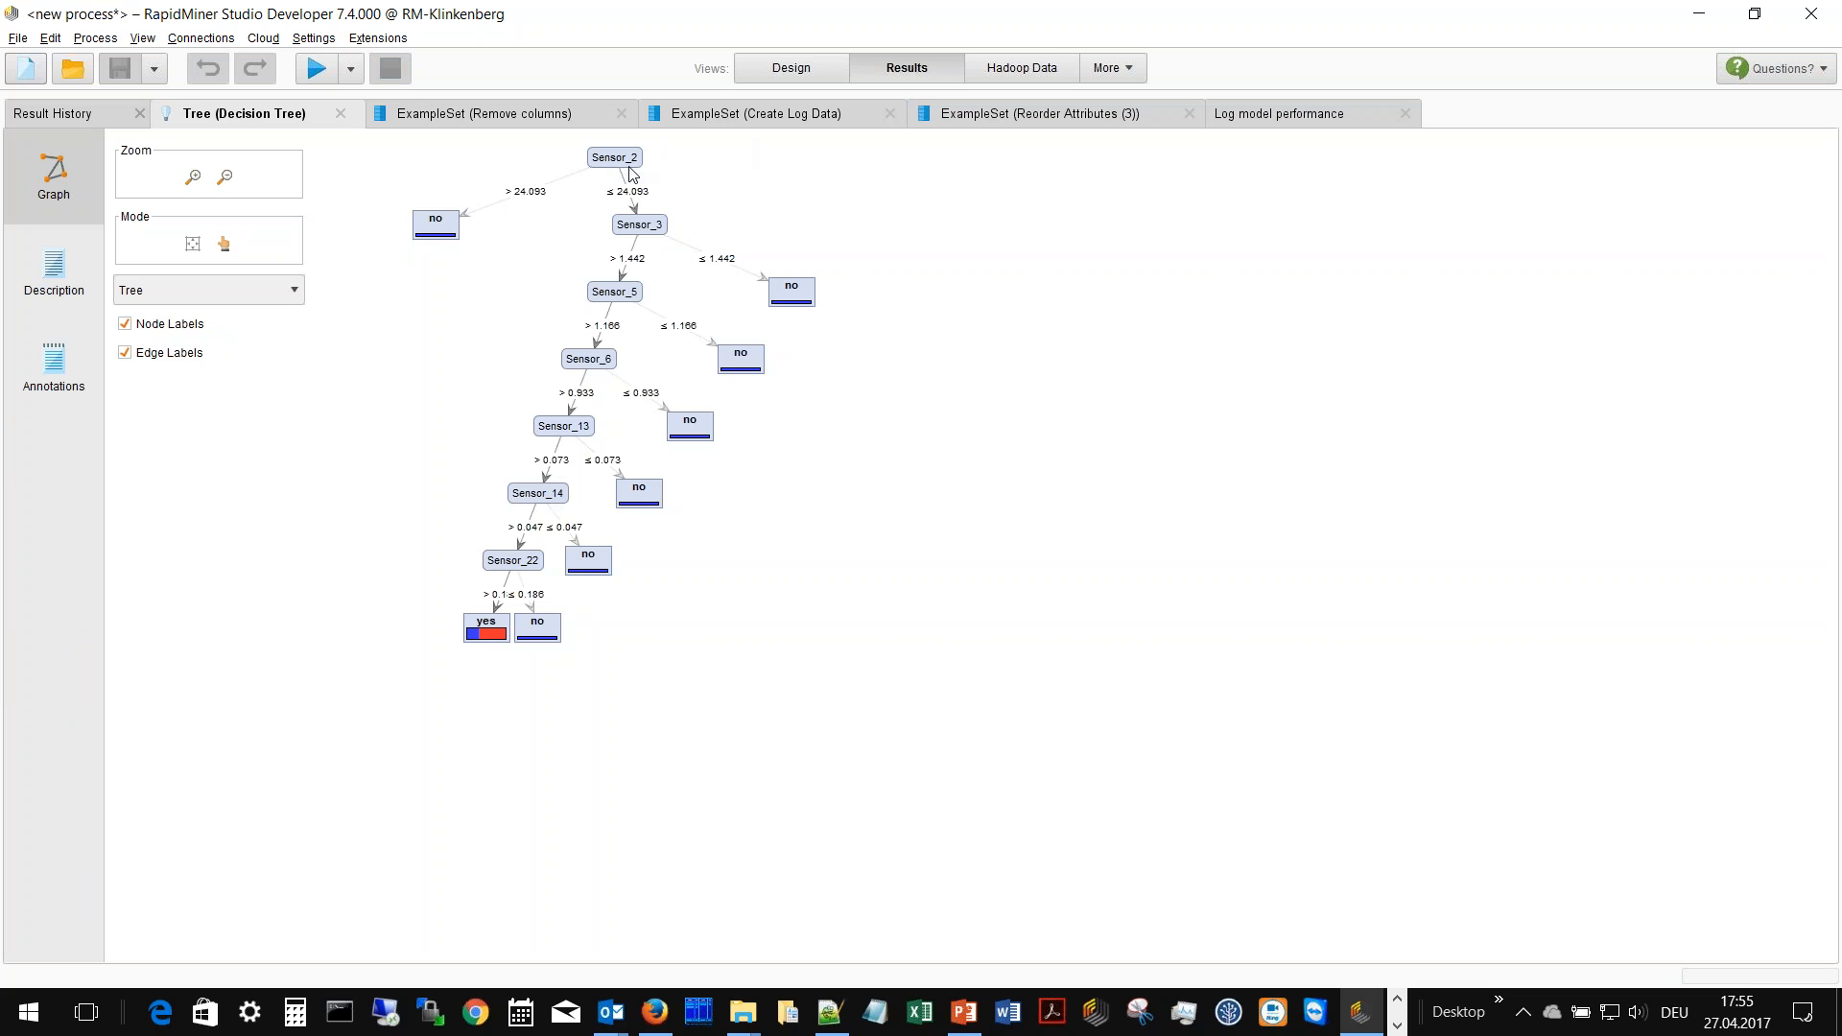
- Search the operators for "set role" and insert a Set Role operator on the connection between Multiply data and Decision Tree
left_click(790, 69)
left_click_drag(722, 890, 556, 890)
double_click(96, 179)
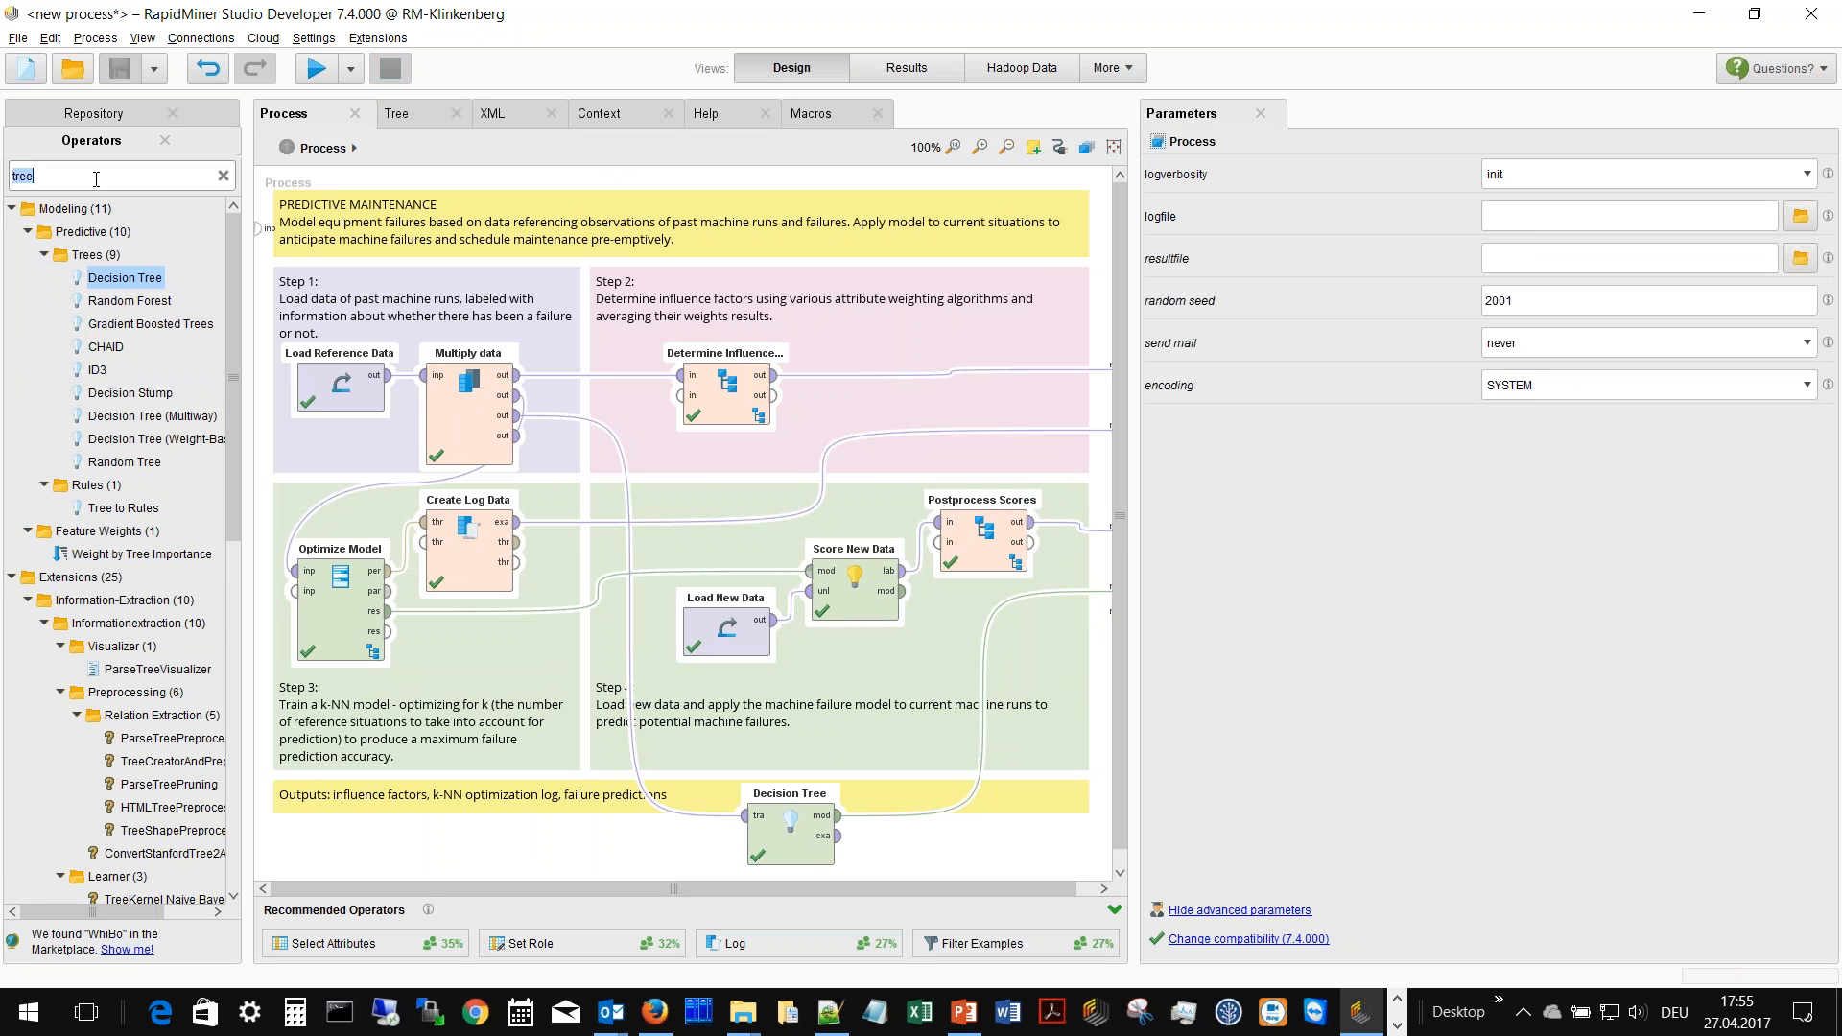
type("set role")
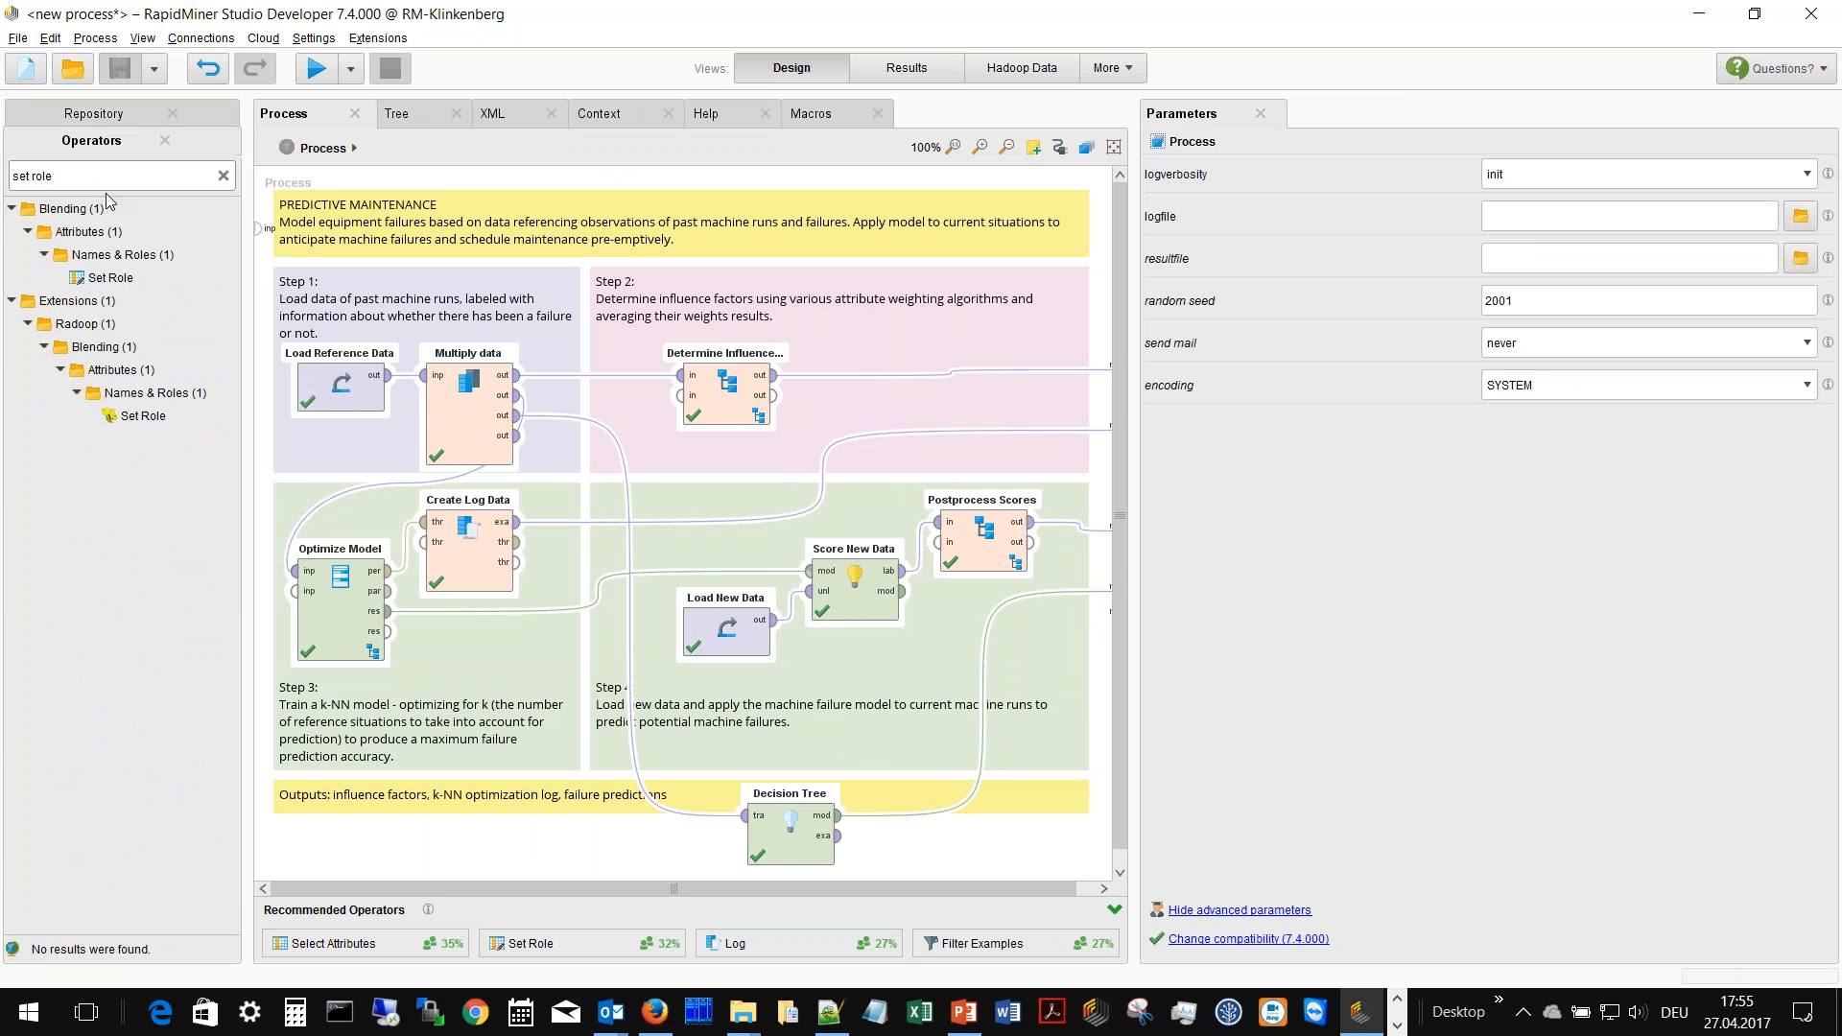
left_click_drag(109, 278, 665, 811)
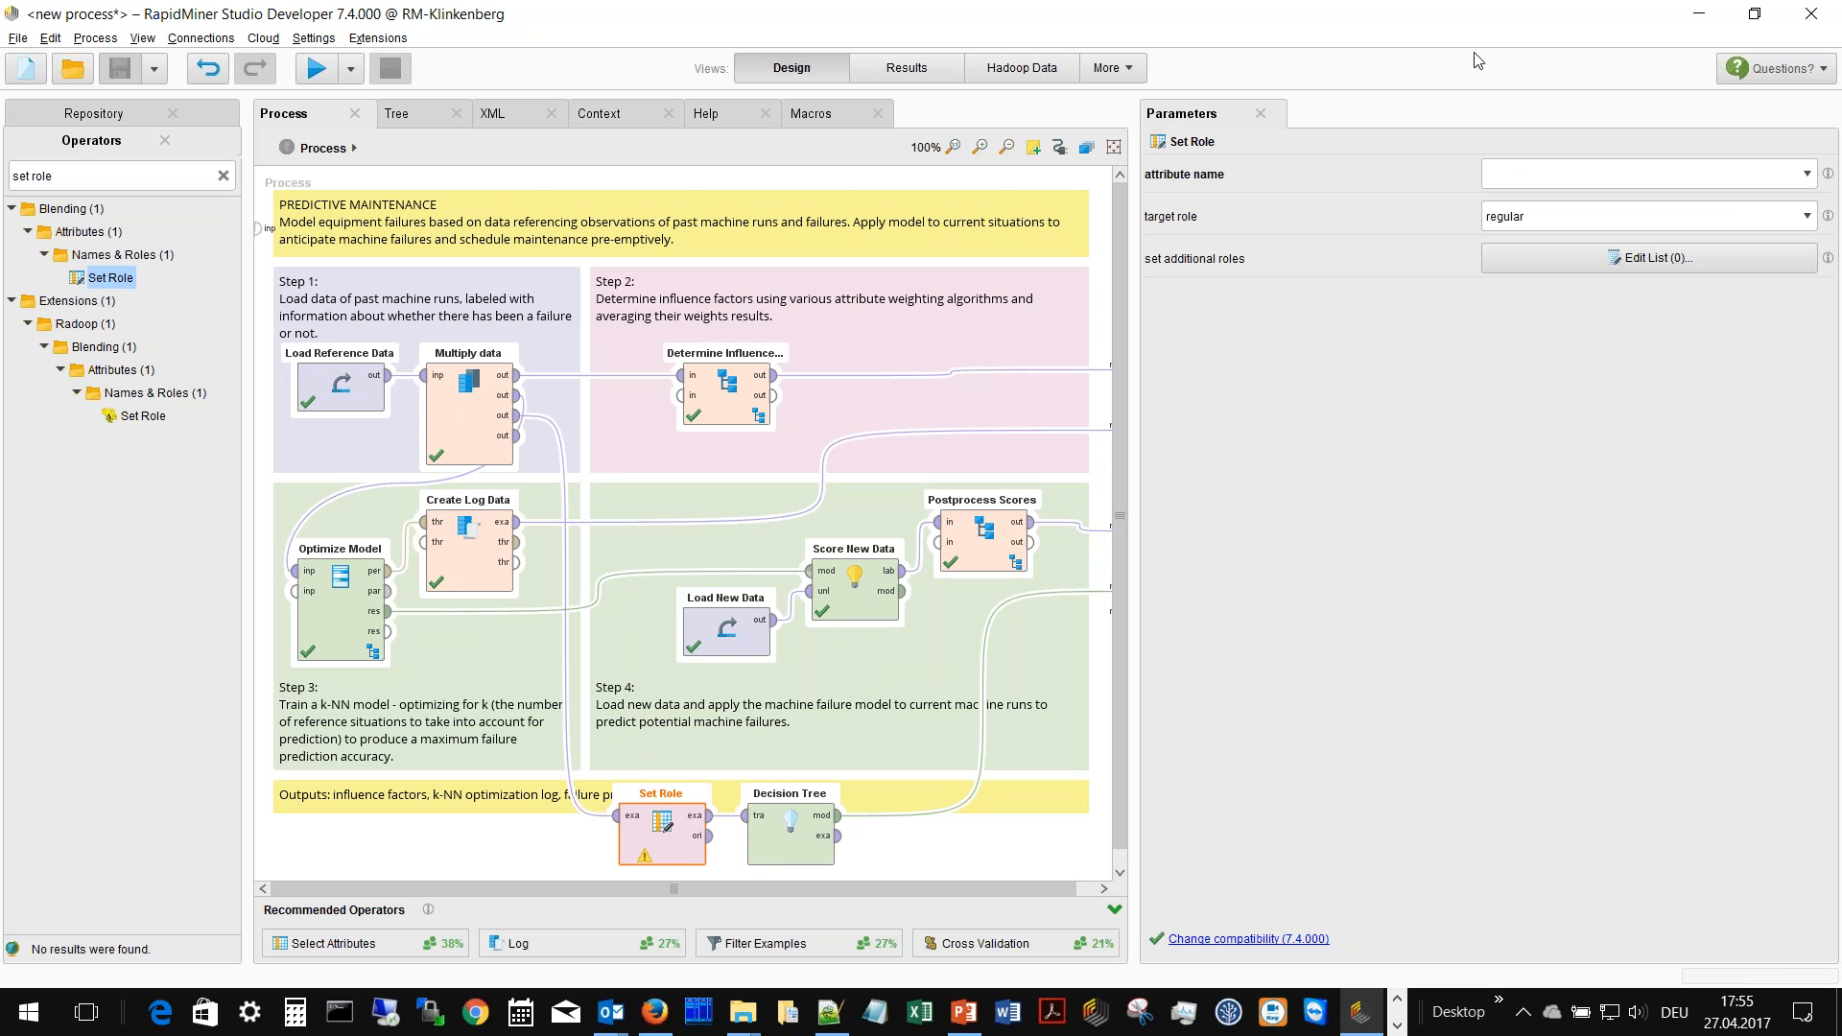
- Configure the Set Role operator with Sensor_10 as the attribute name and label as the target role
left_click(1567, 173)
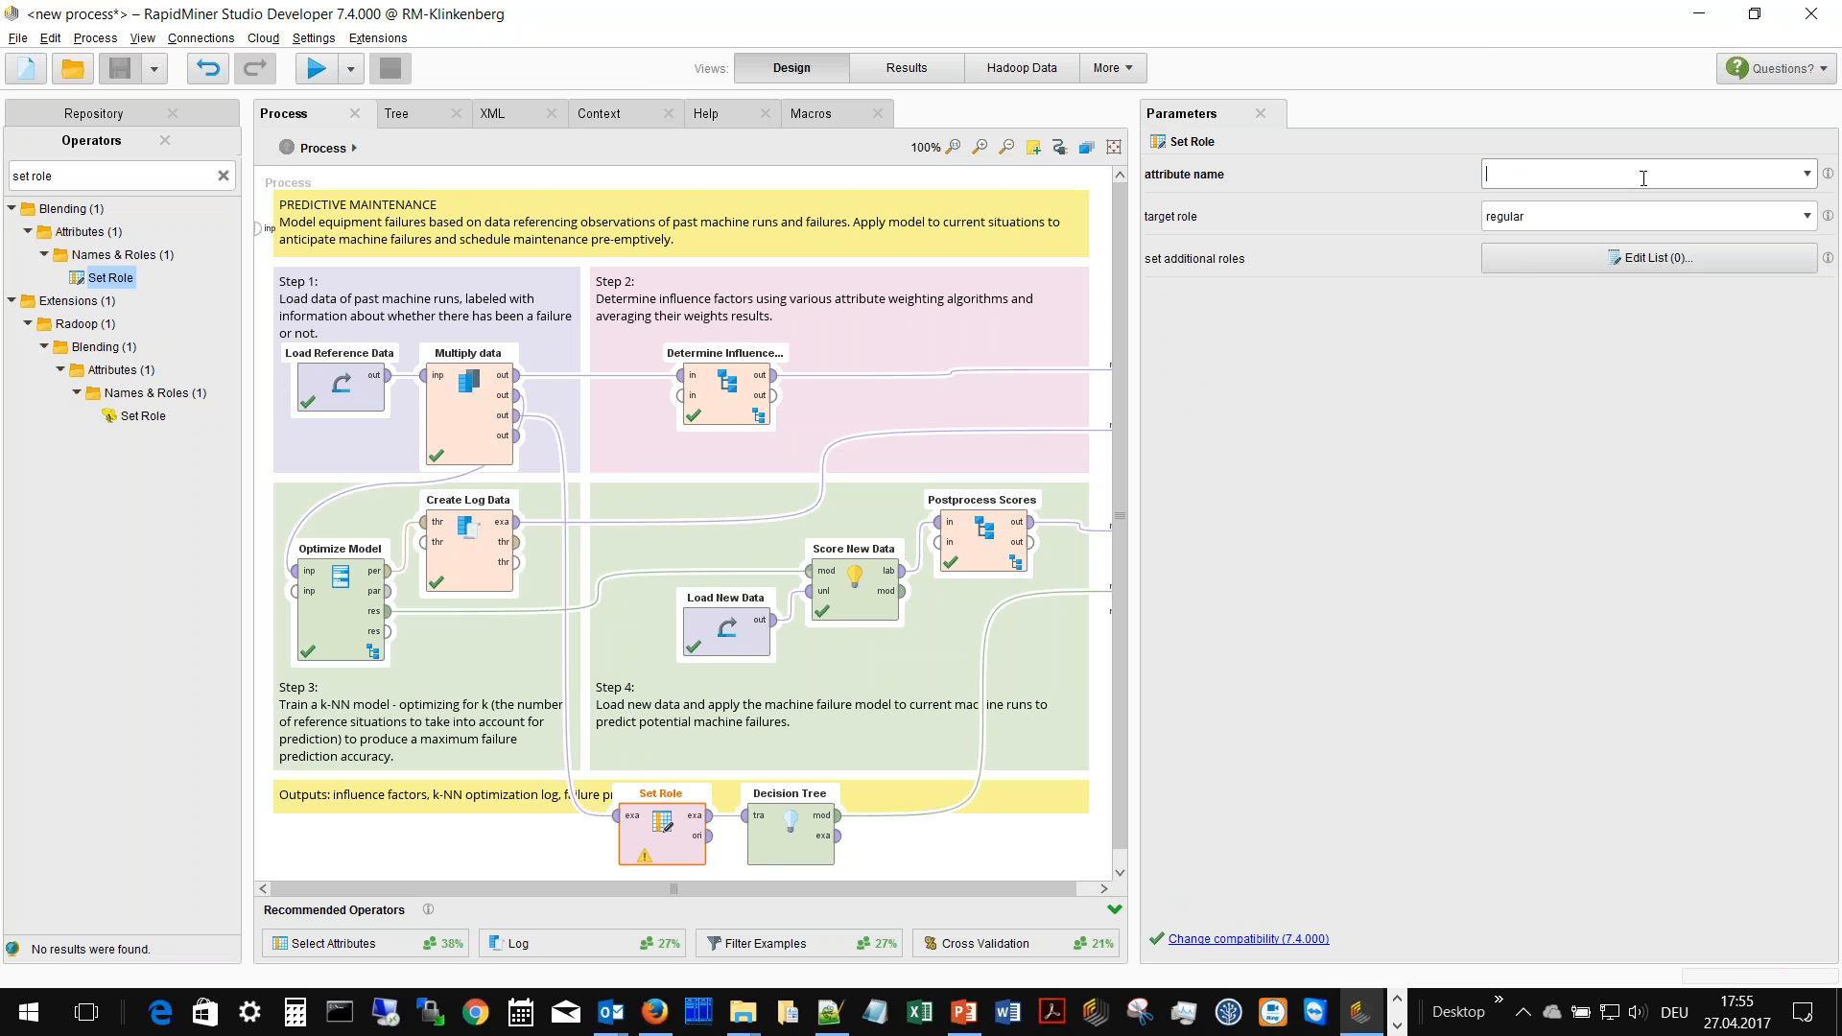
left_click(1830, 30)
left_click(1810, 177)
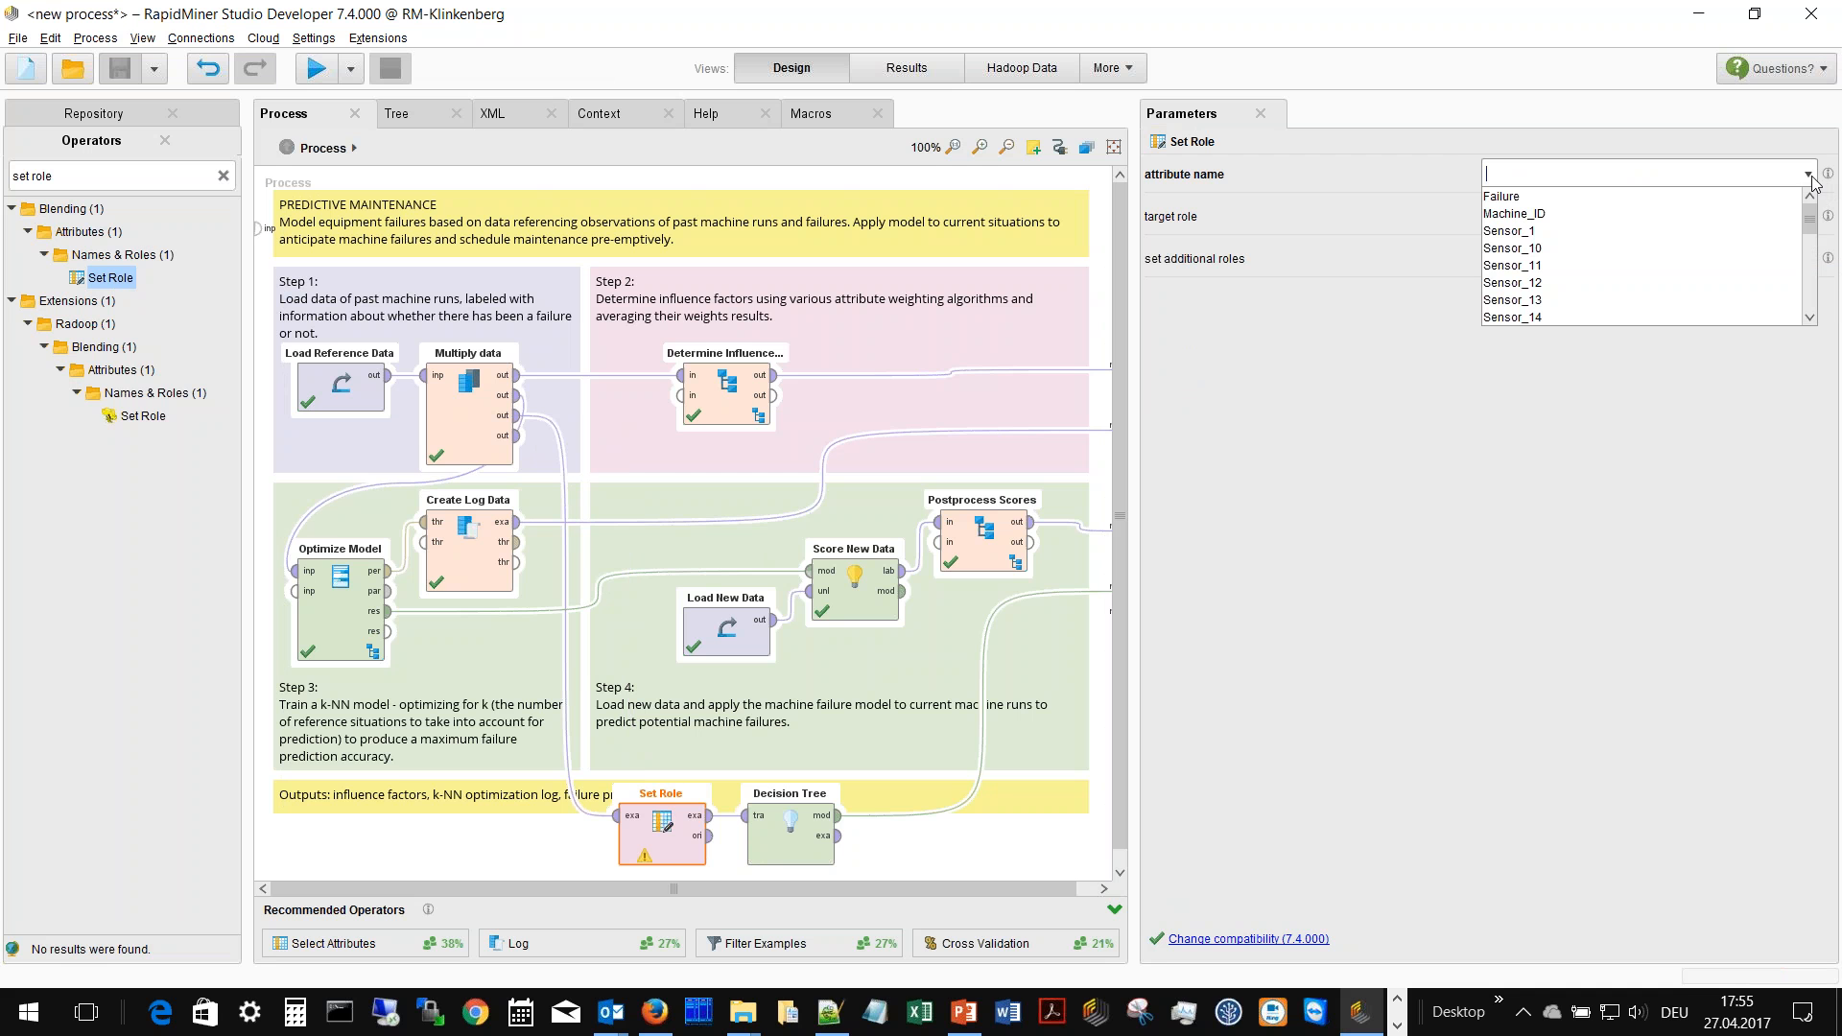
left_click(1665, 248)
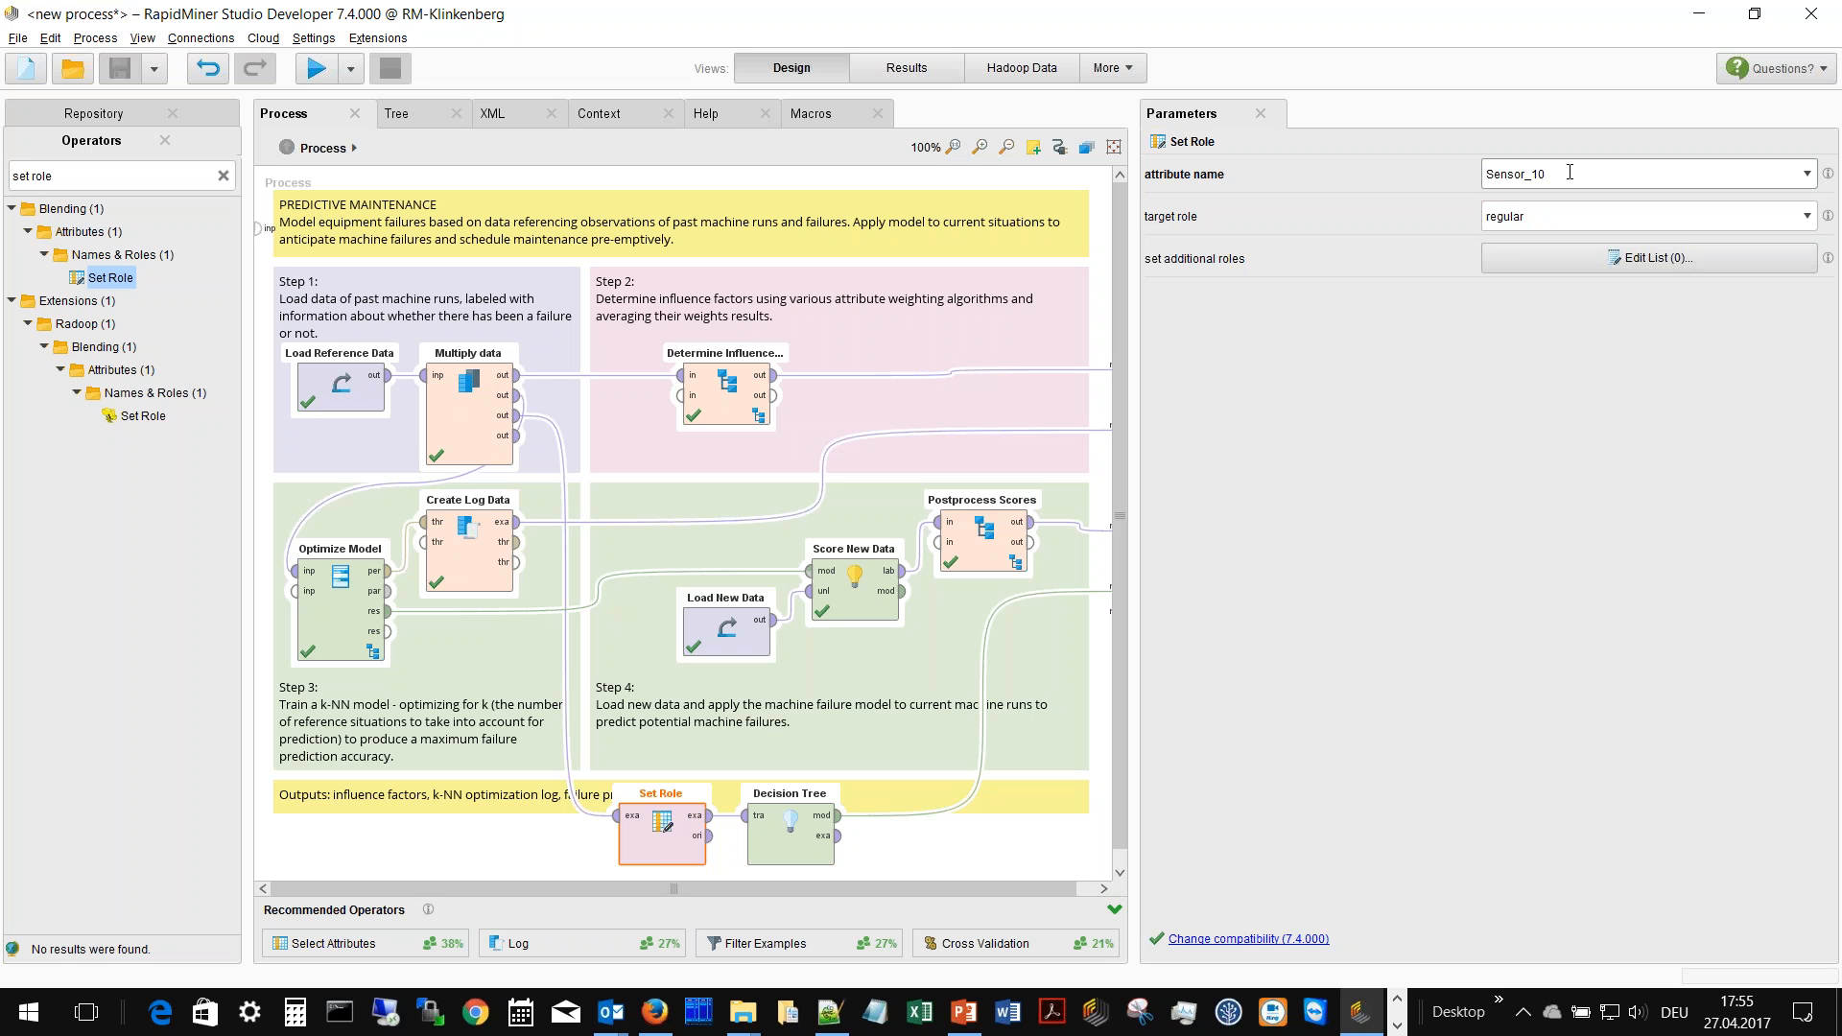
left_click(1808, 215)
left_click(1571, 274)
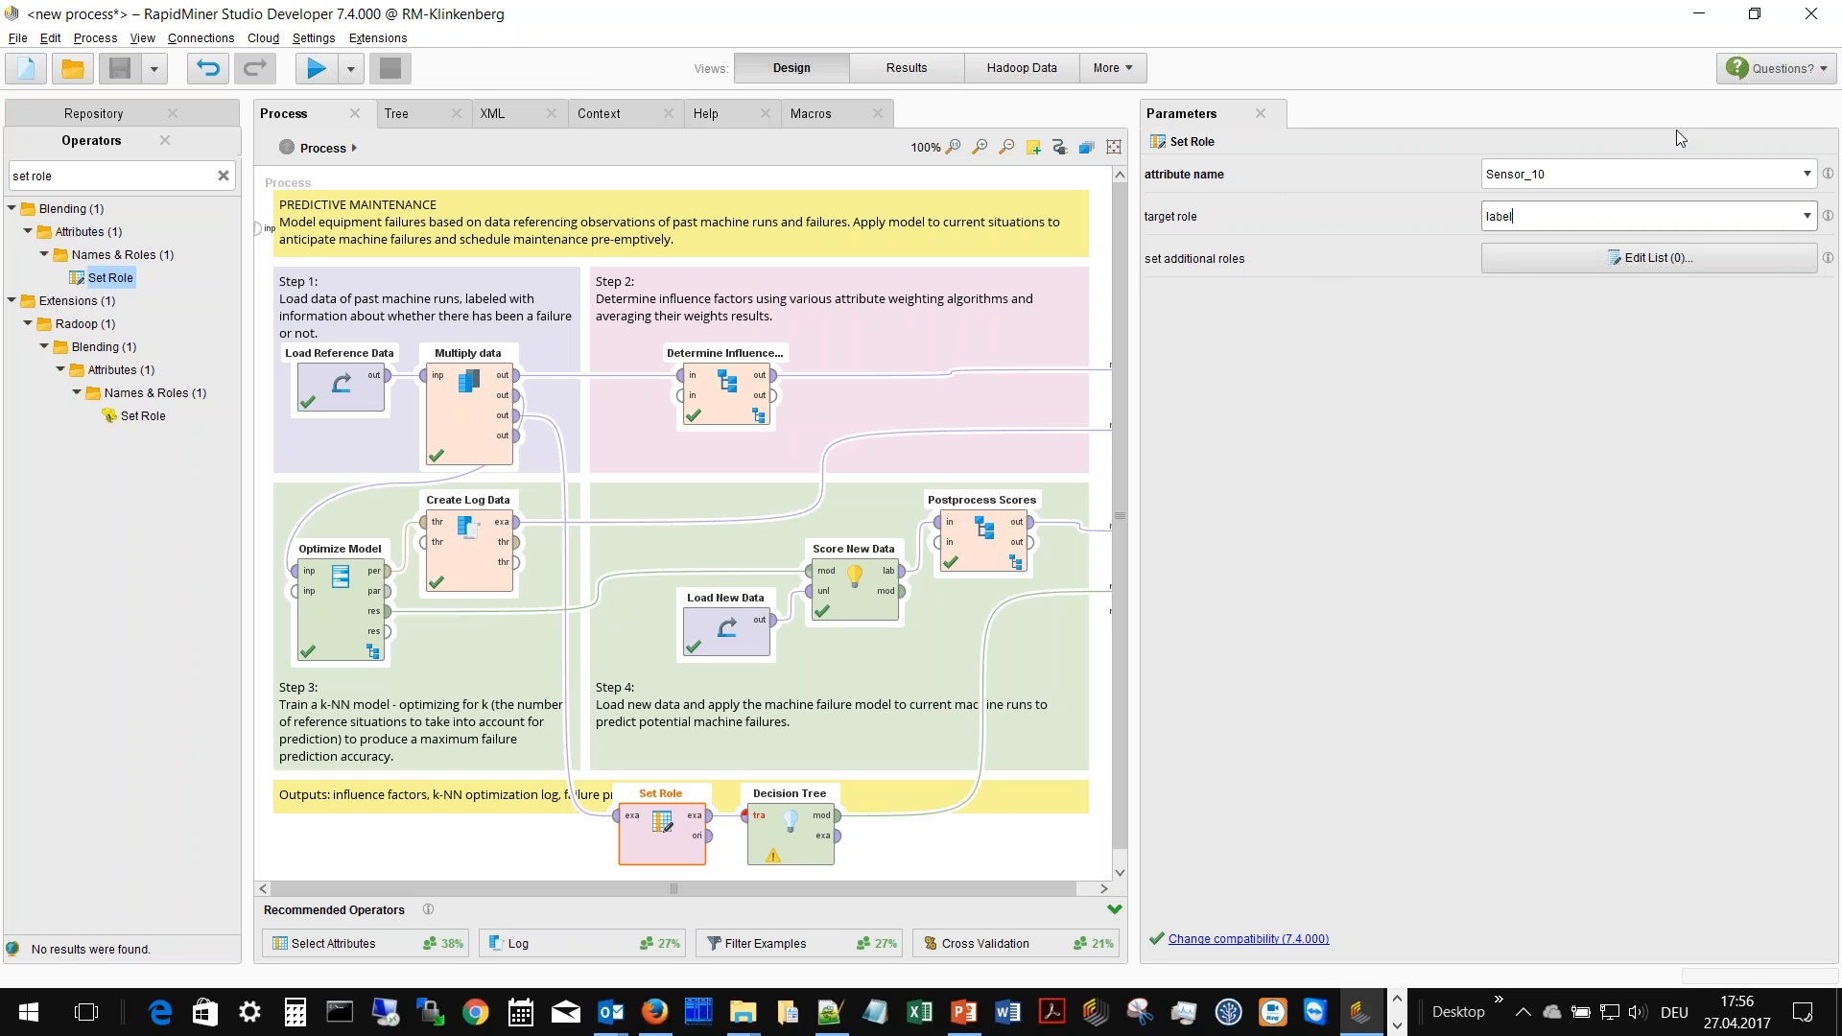
left_click(1820, 311)
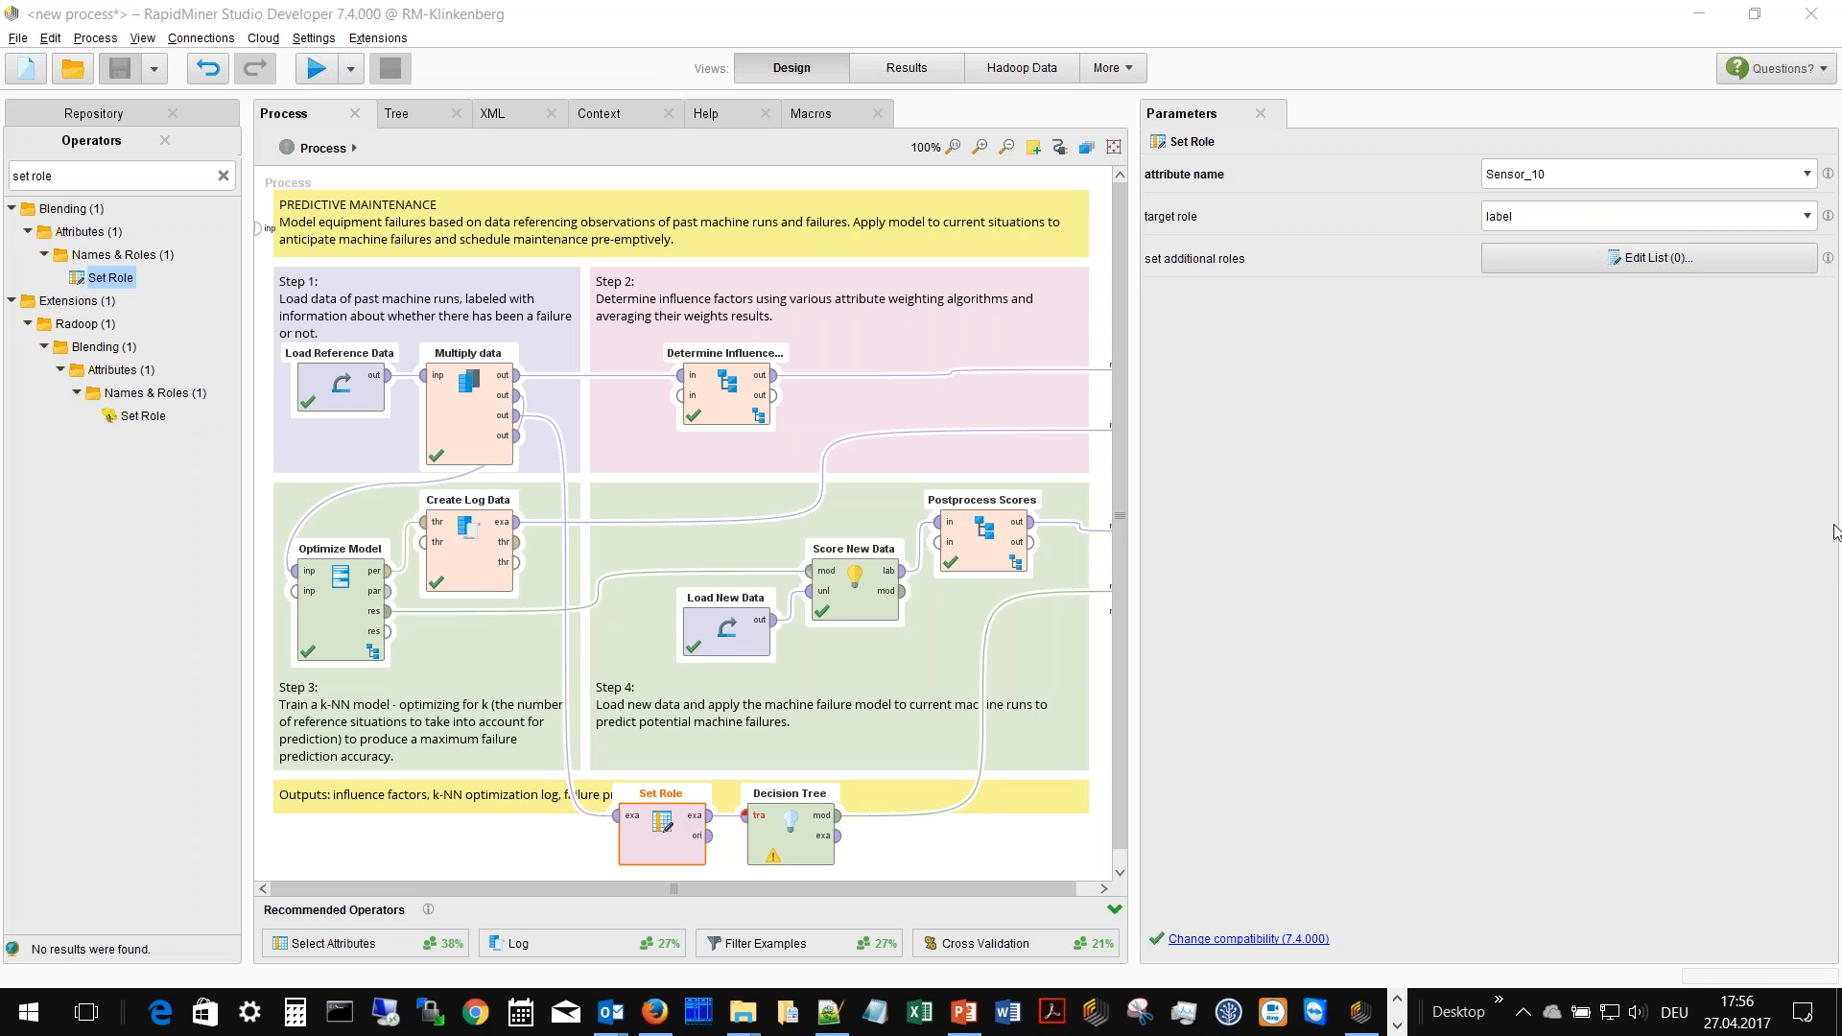
- Search the RapidMiner Marketplace for "RapidProM", review the extension's details, and close the Marketplace
left_click(377, 39)
left_click(403, 59)
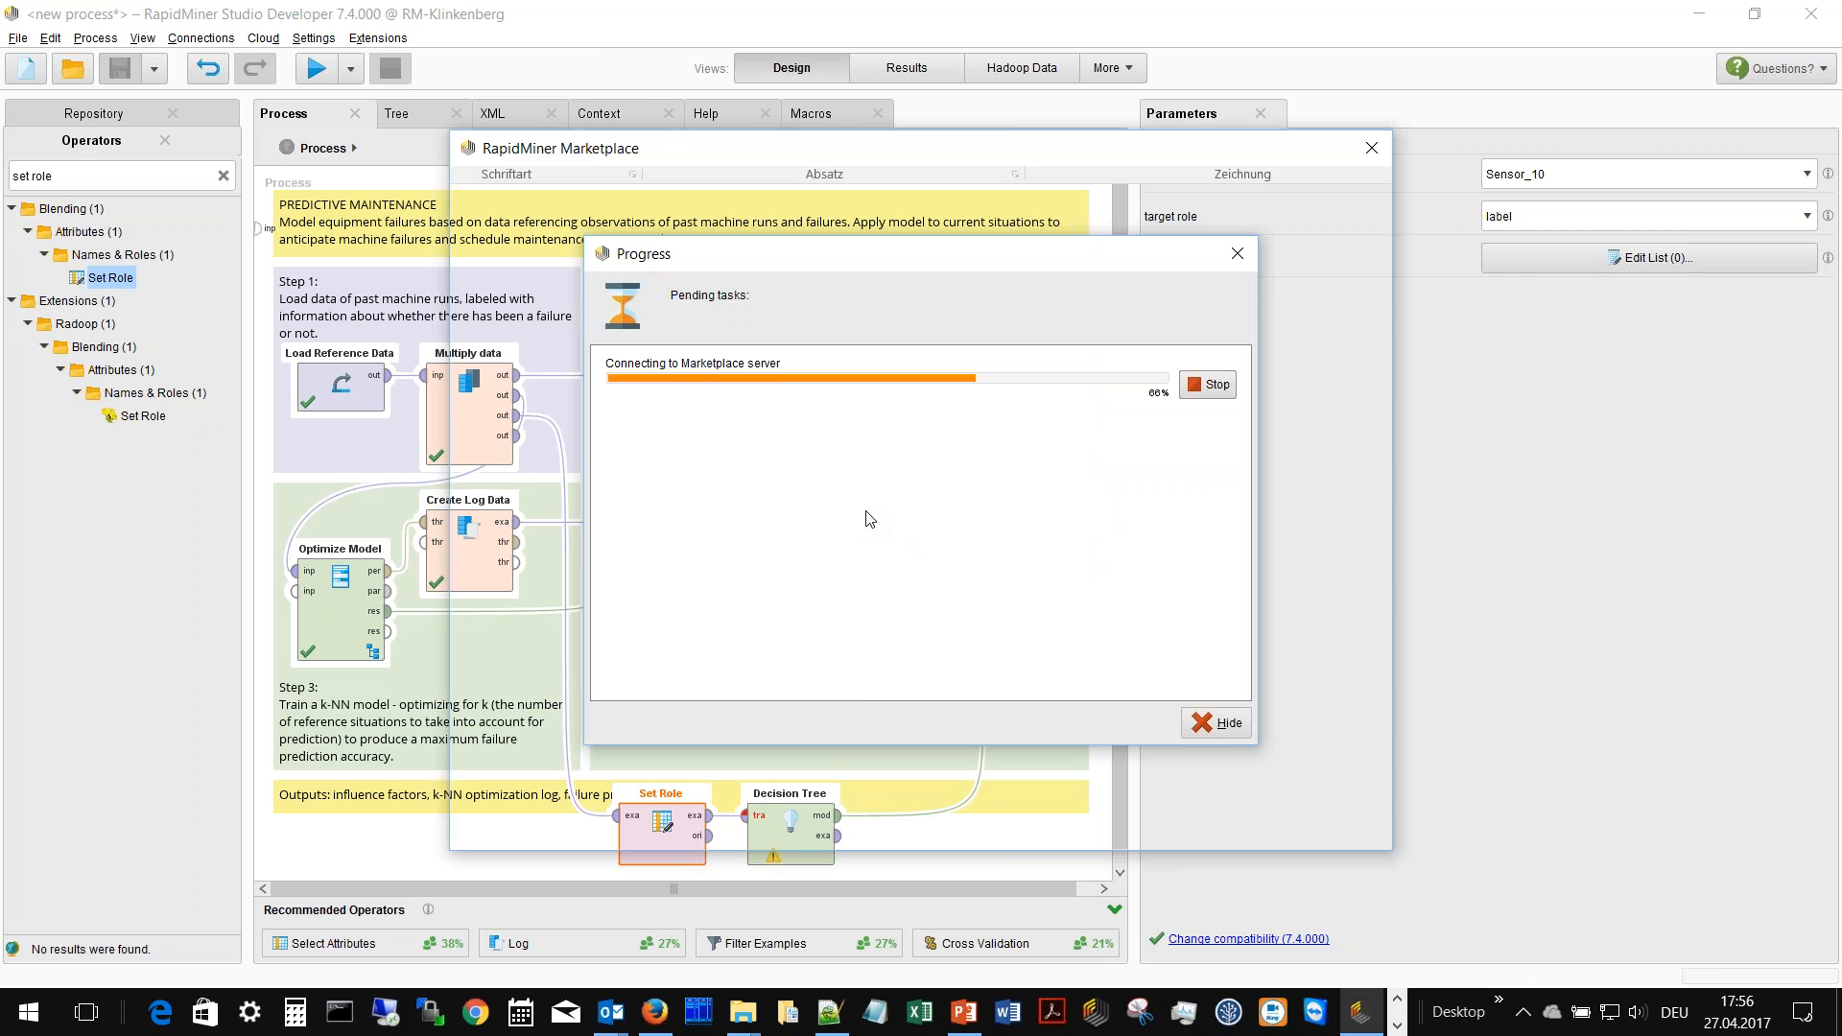
left_click(605, 290)
type("RapidProM")
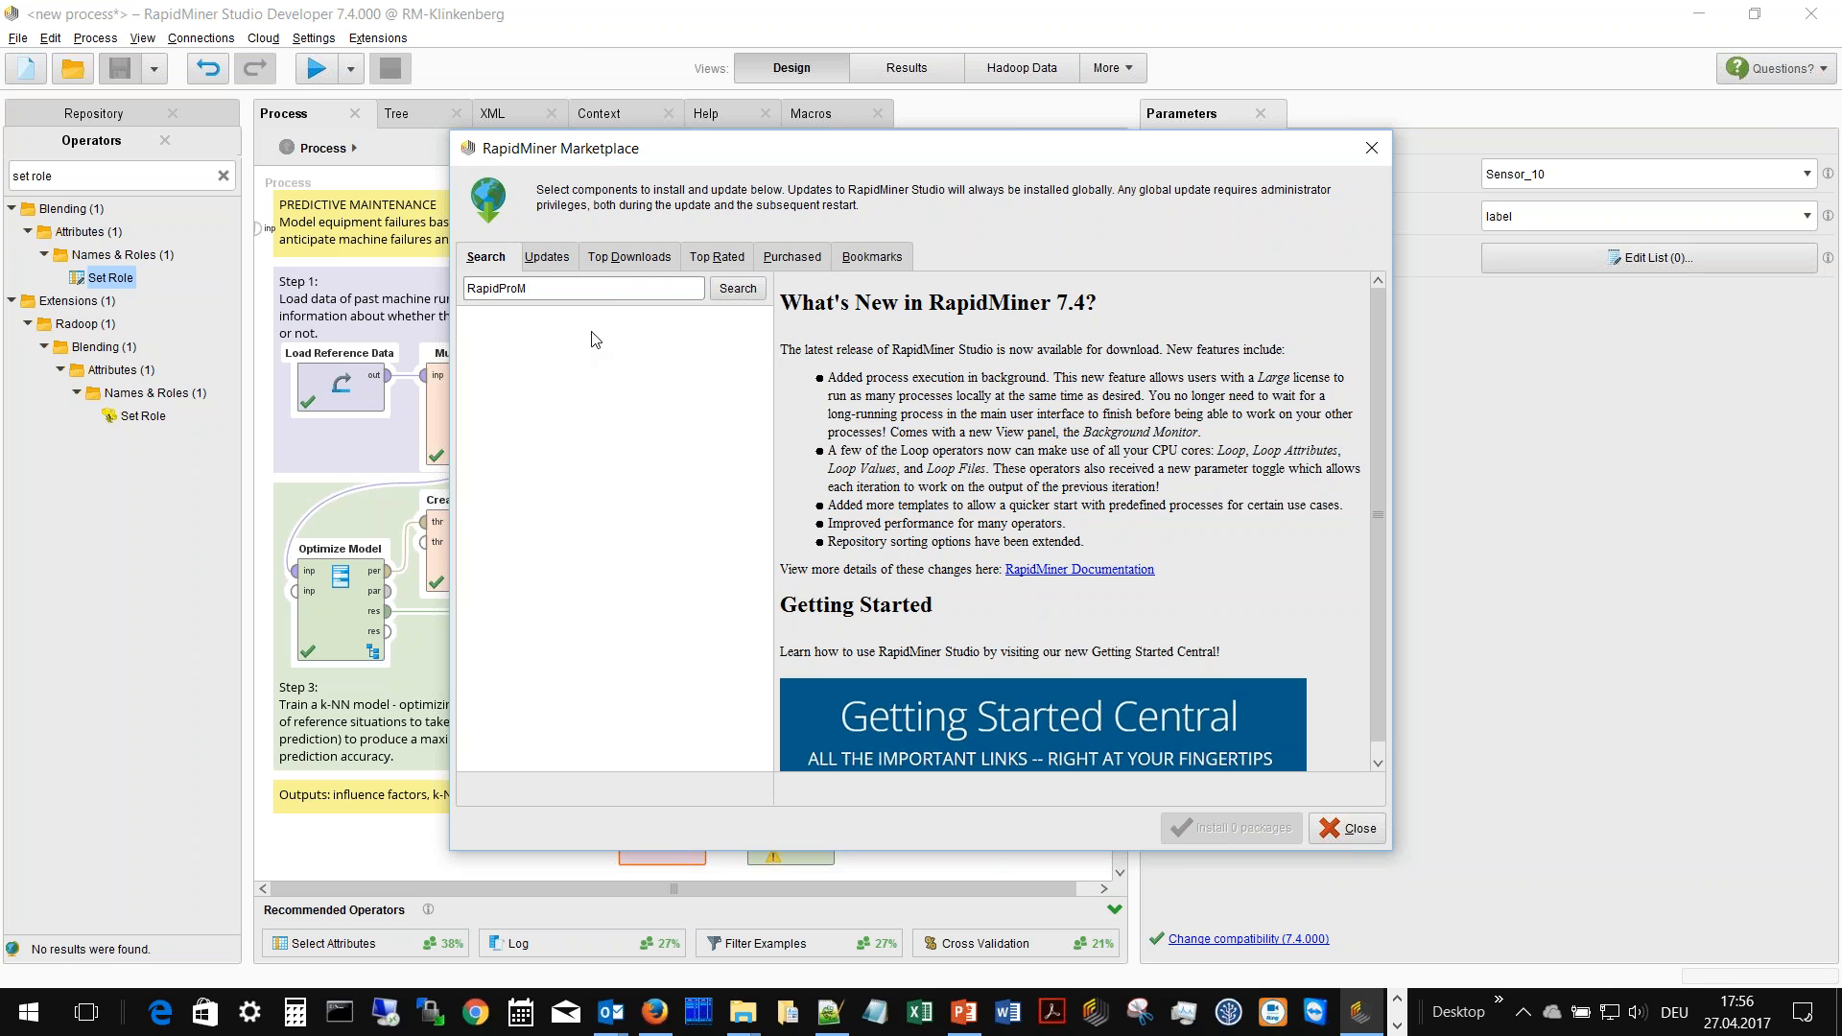
left_click(738, 288)
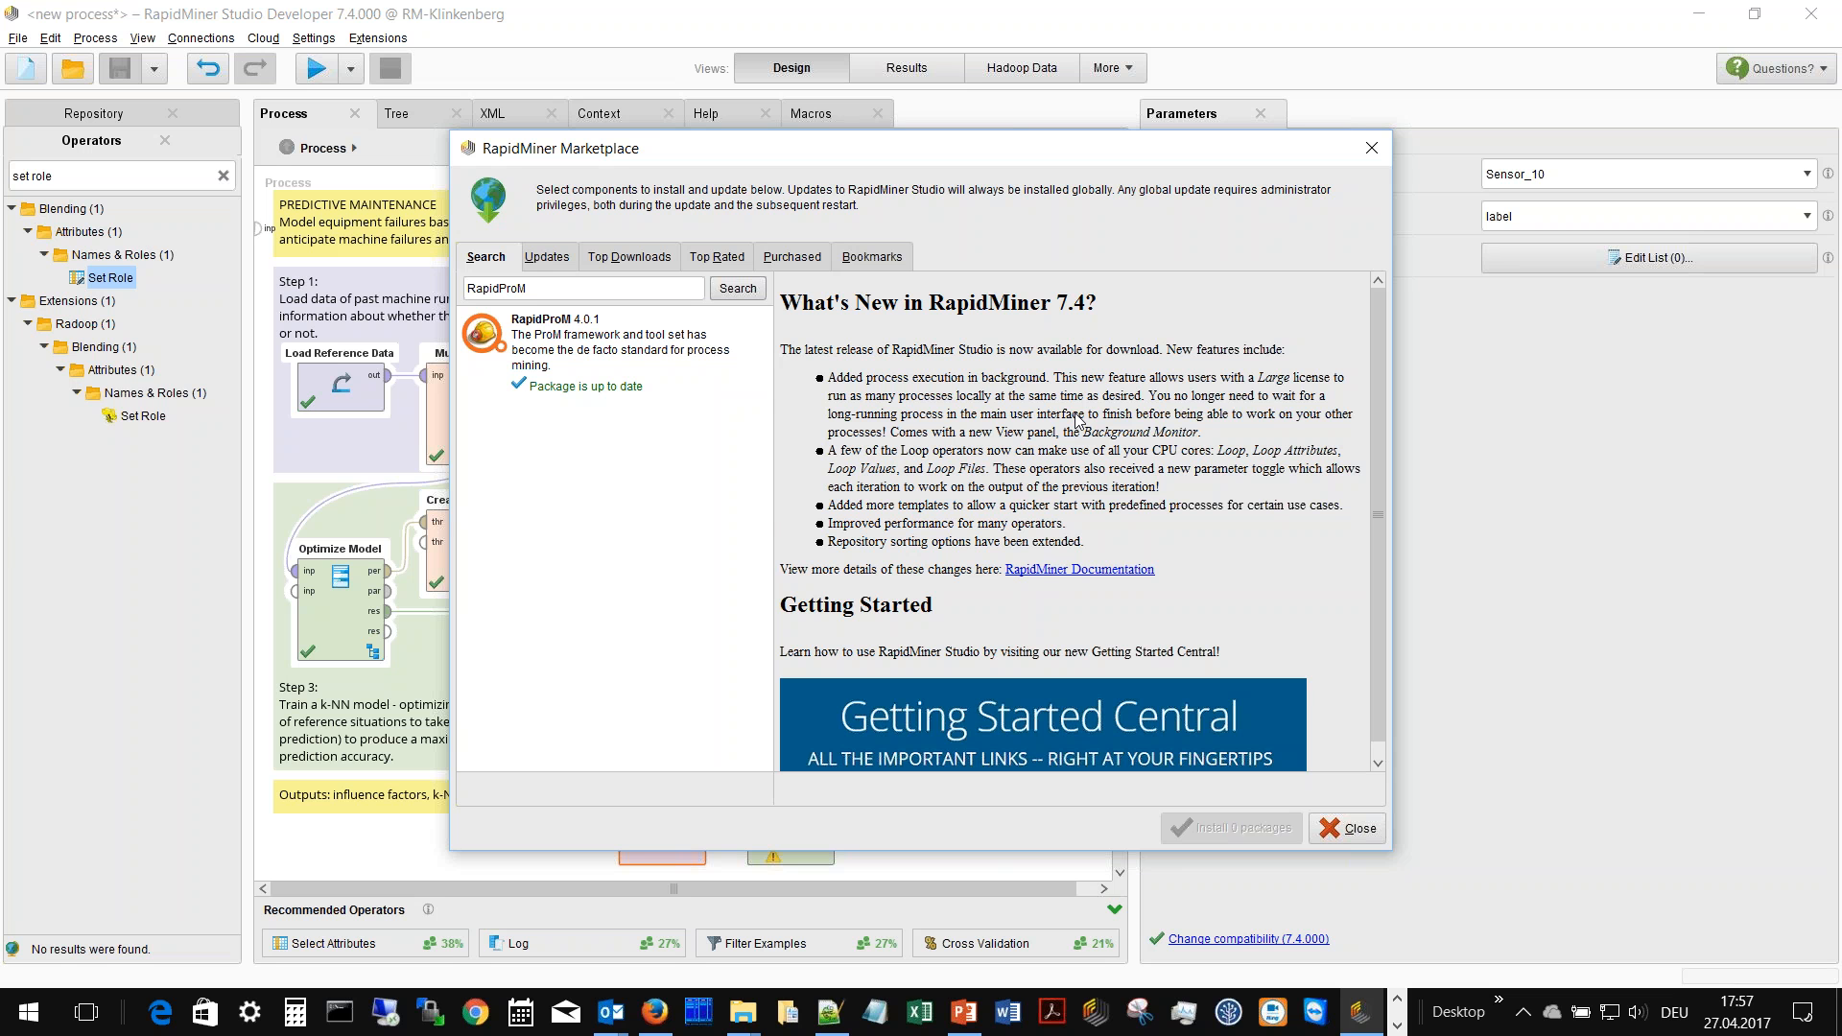
left_click(628, 355)
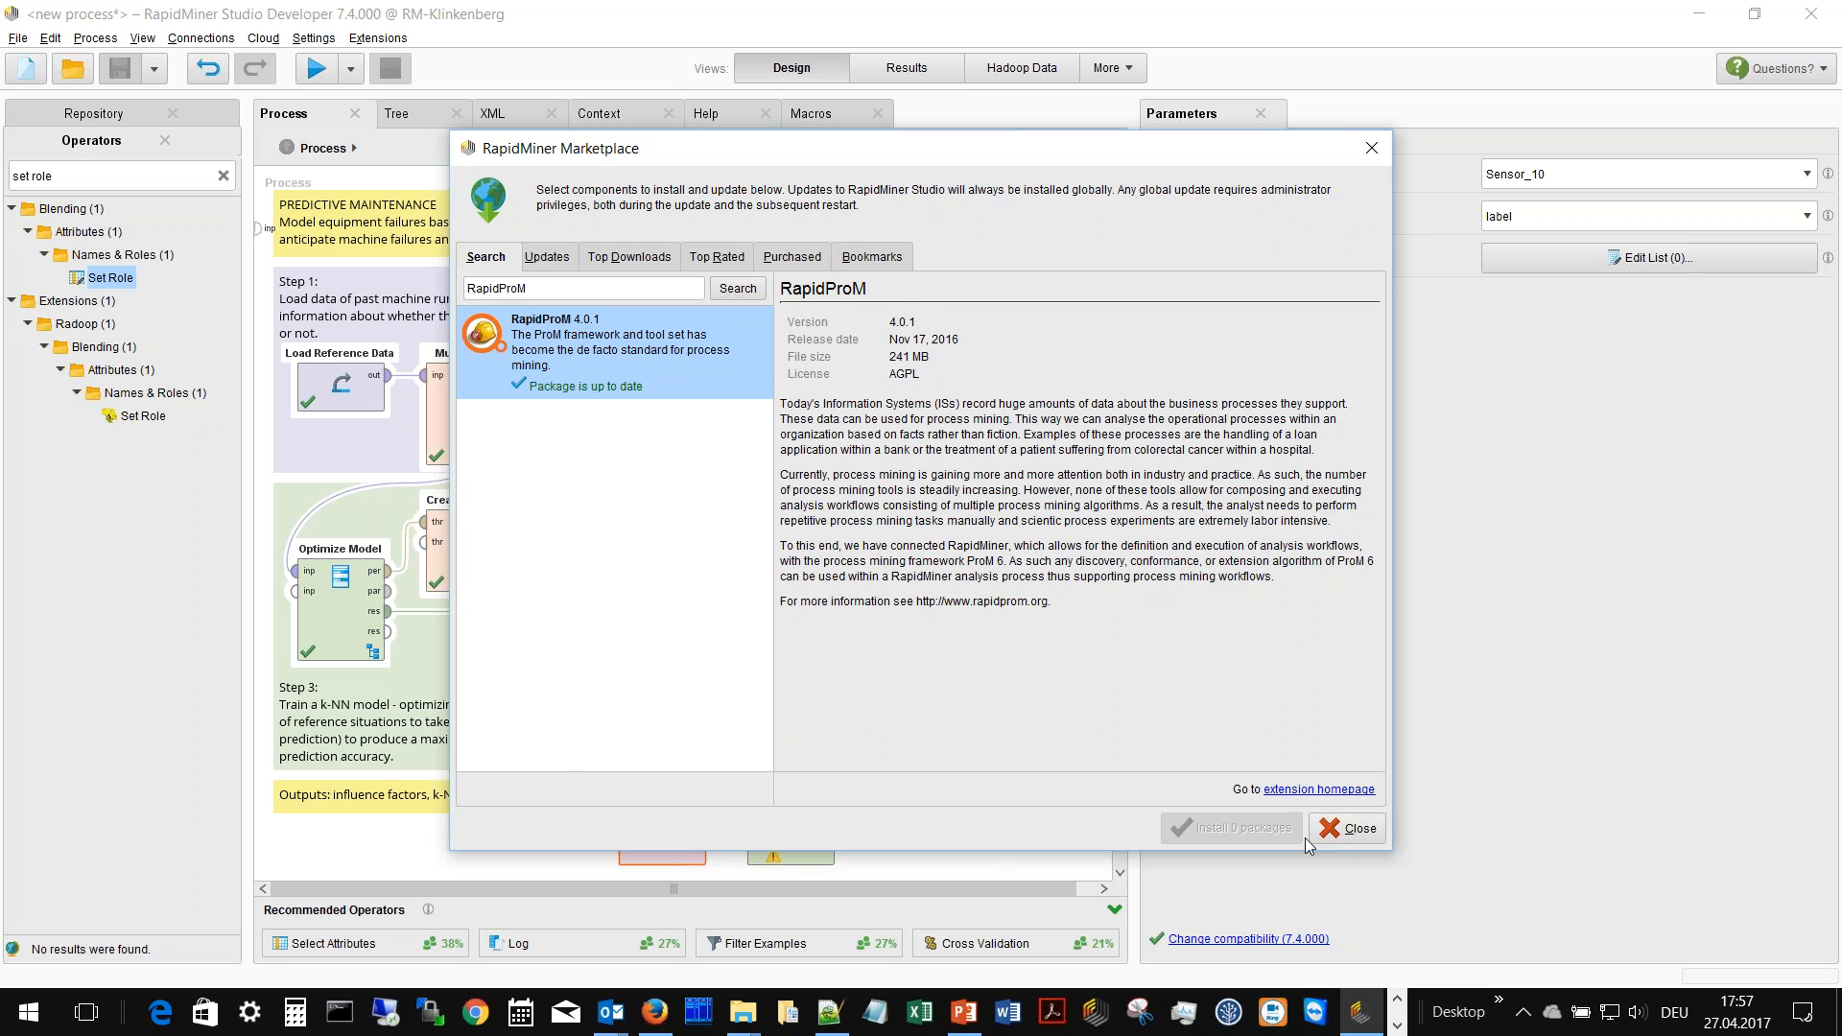
left_click(1355, 834)
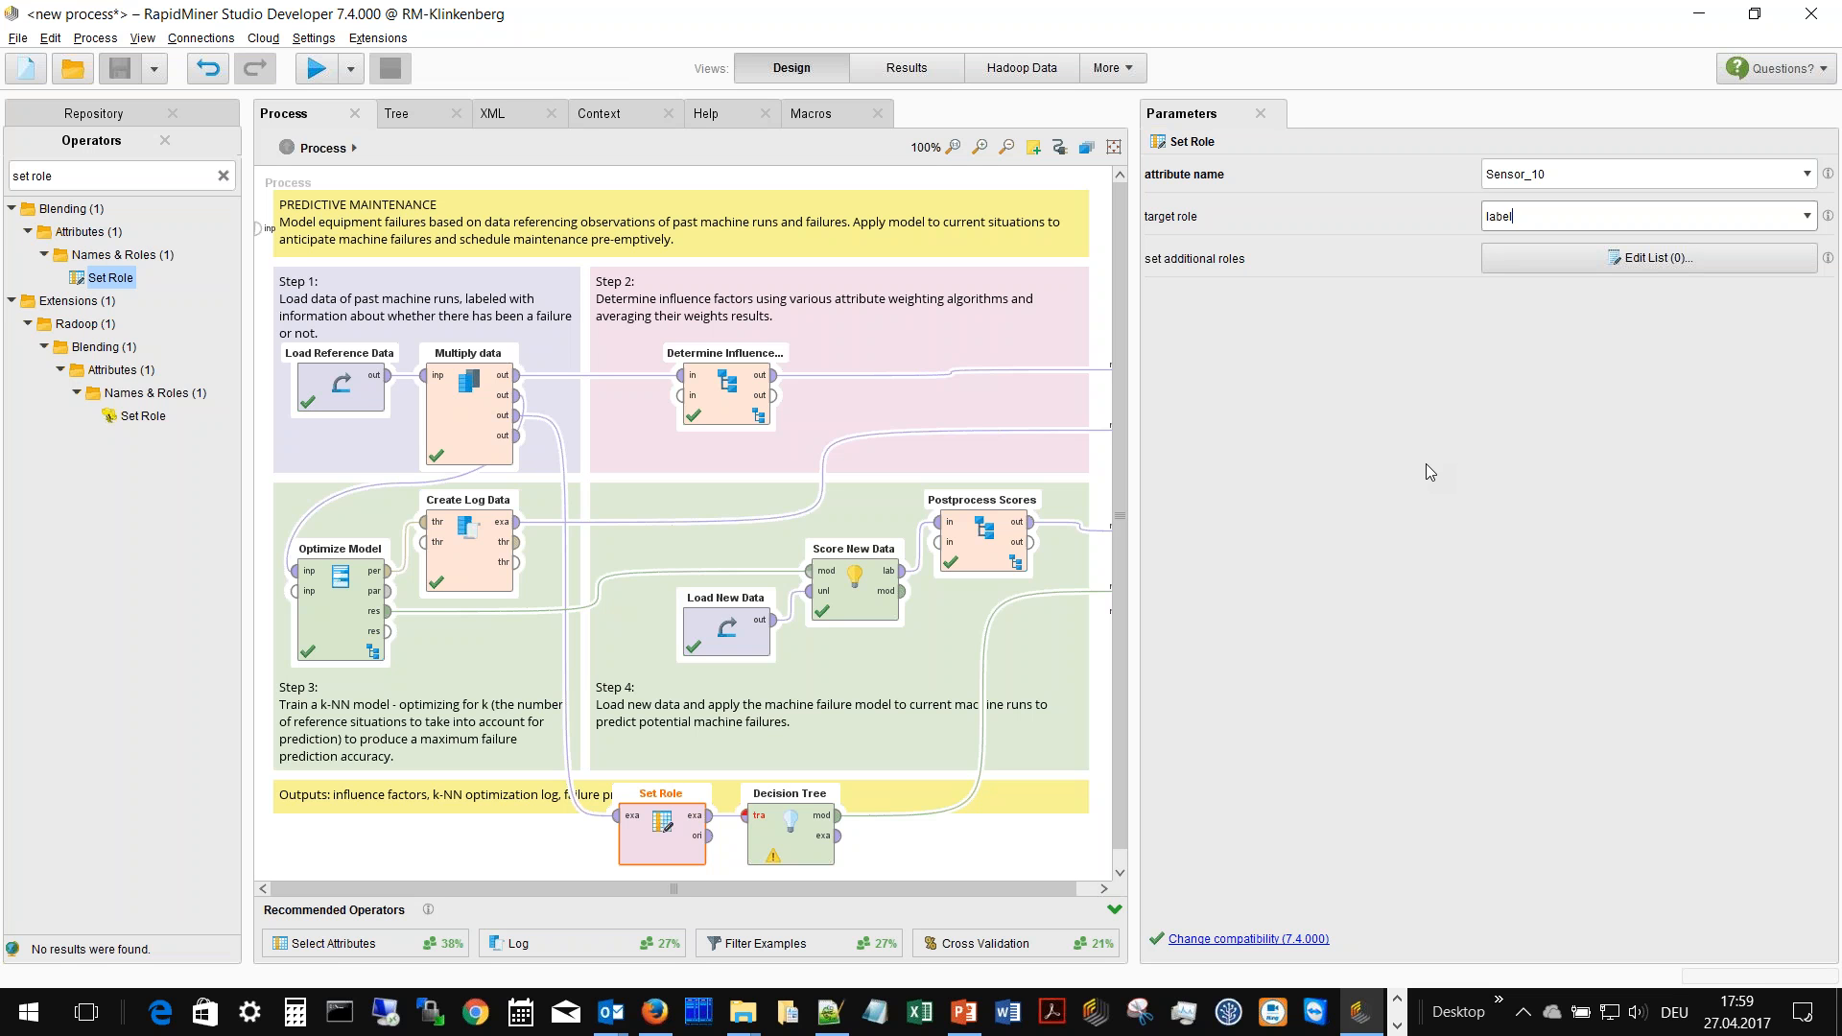
- Clear the operator search and collapse the Blending group in the operator tree
left_click(100, 176)
key("BackSpace")
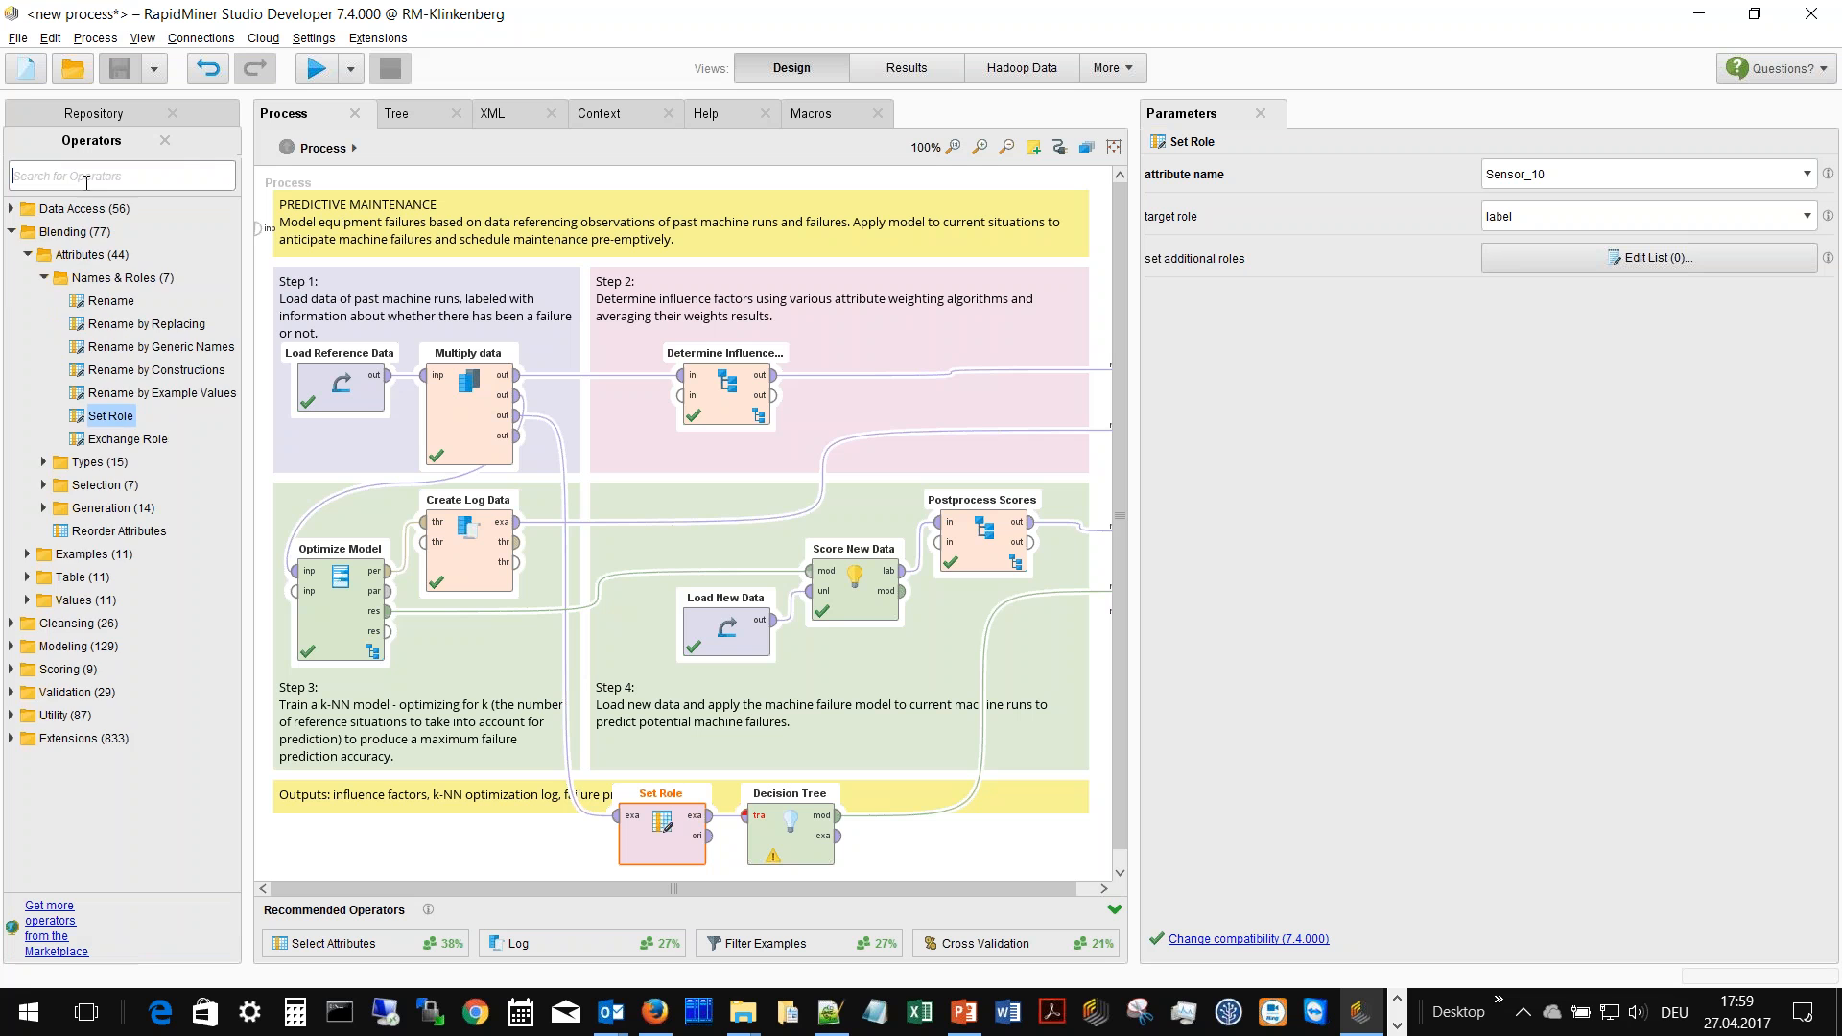
left_click(11, 231)
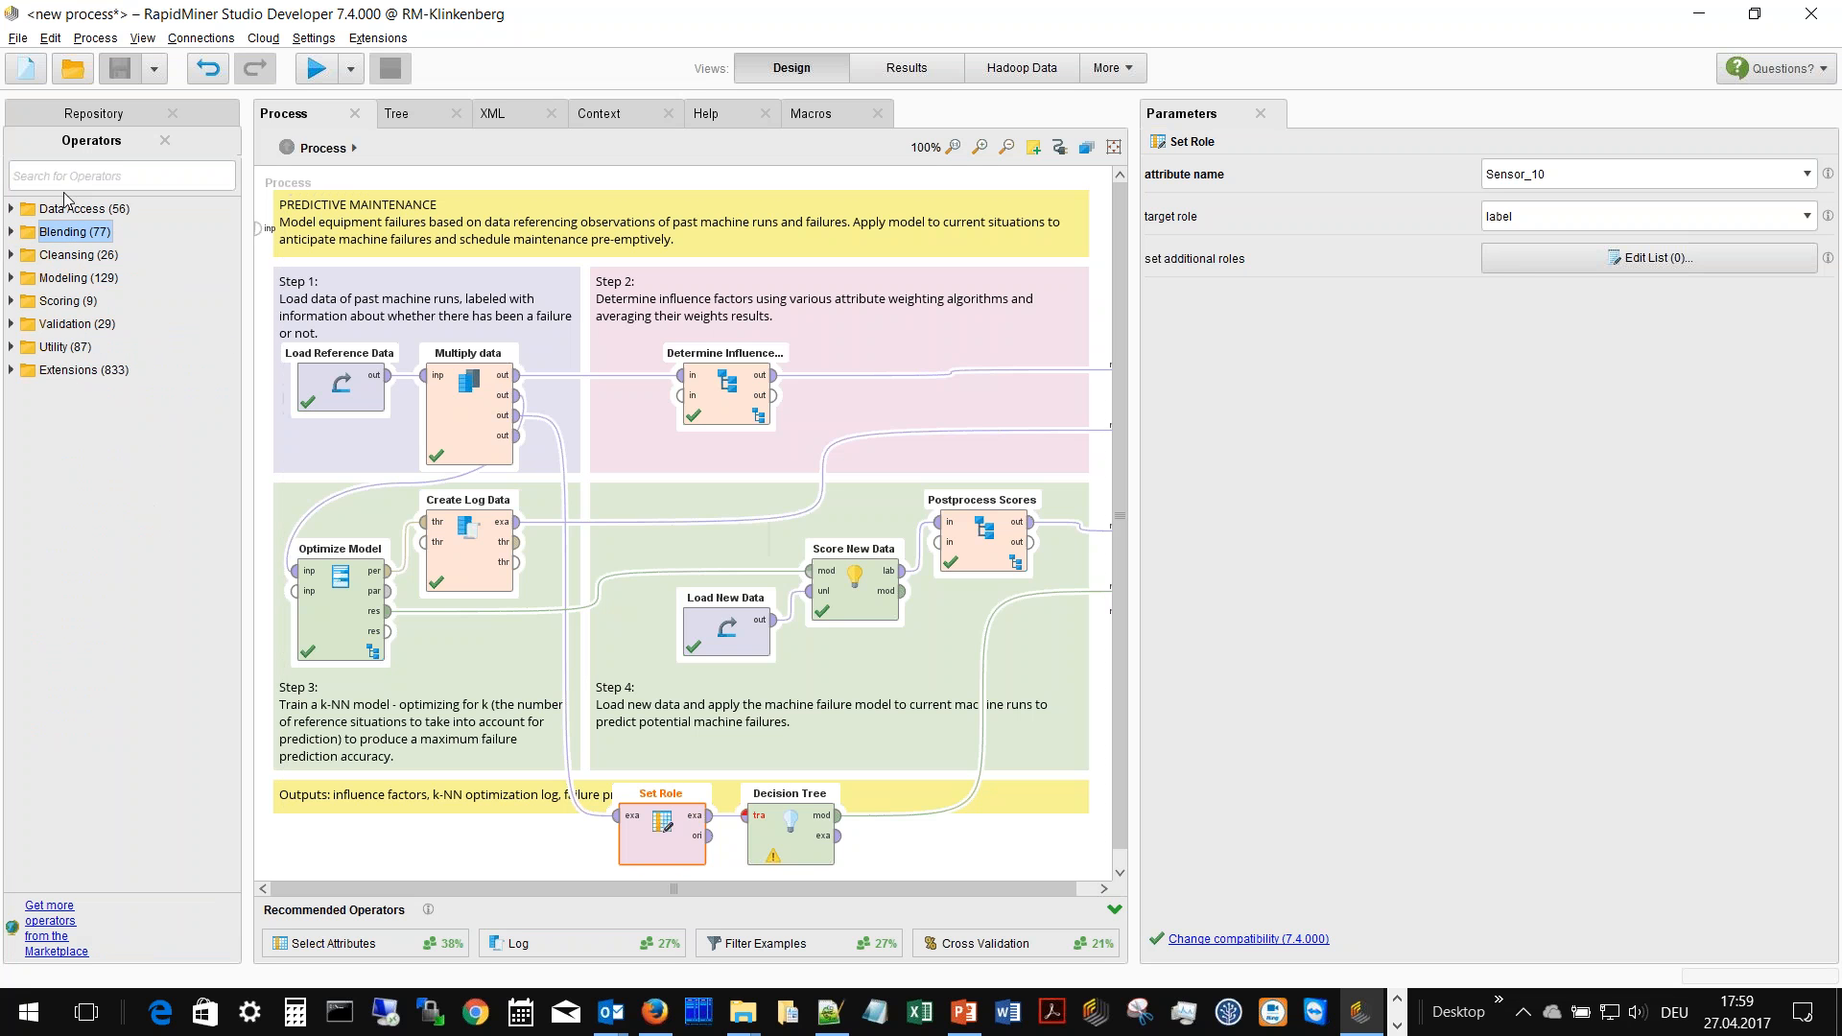
- Search the RapidMiner Marketplace for "recommend", review the Recommender Extension's details, and close the Marketplace
left_click(379, 39)
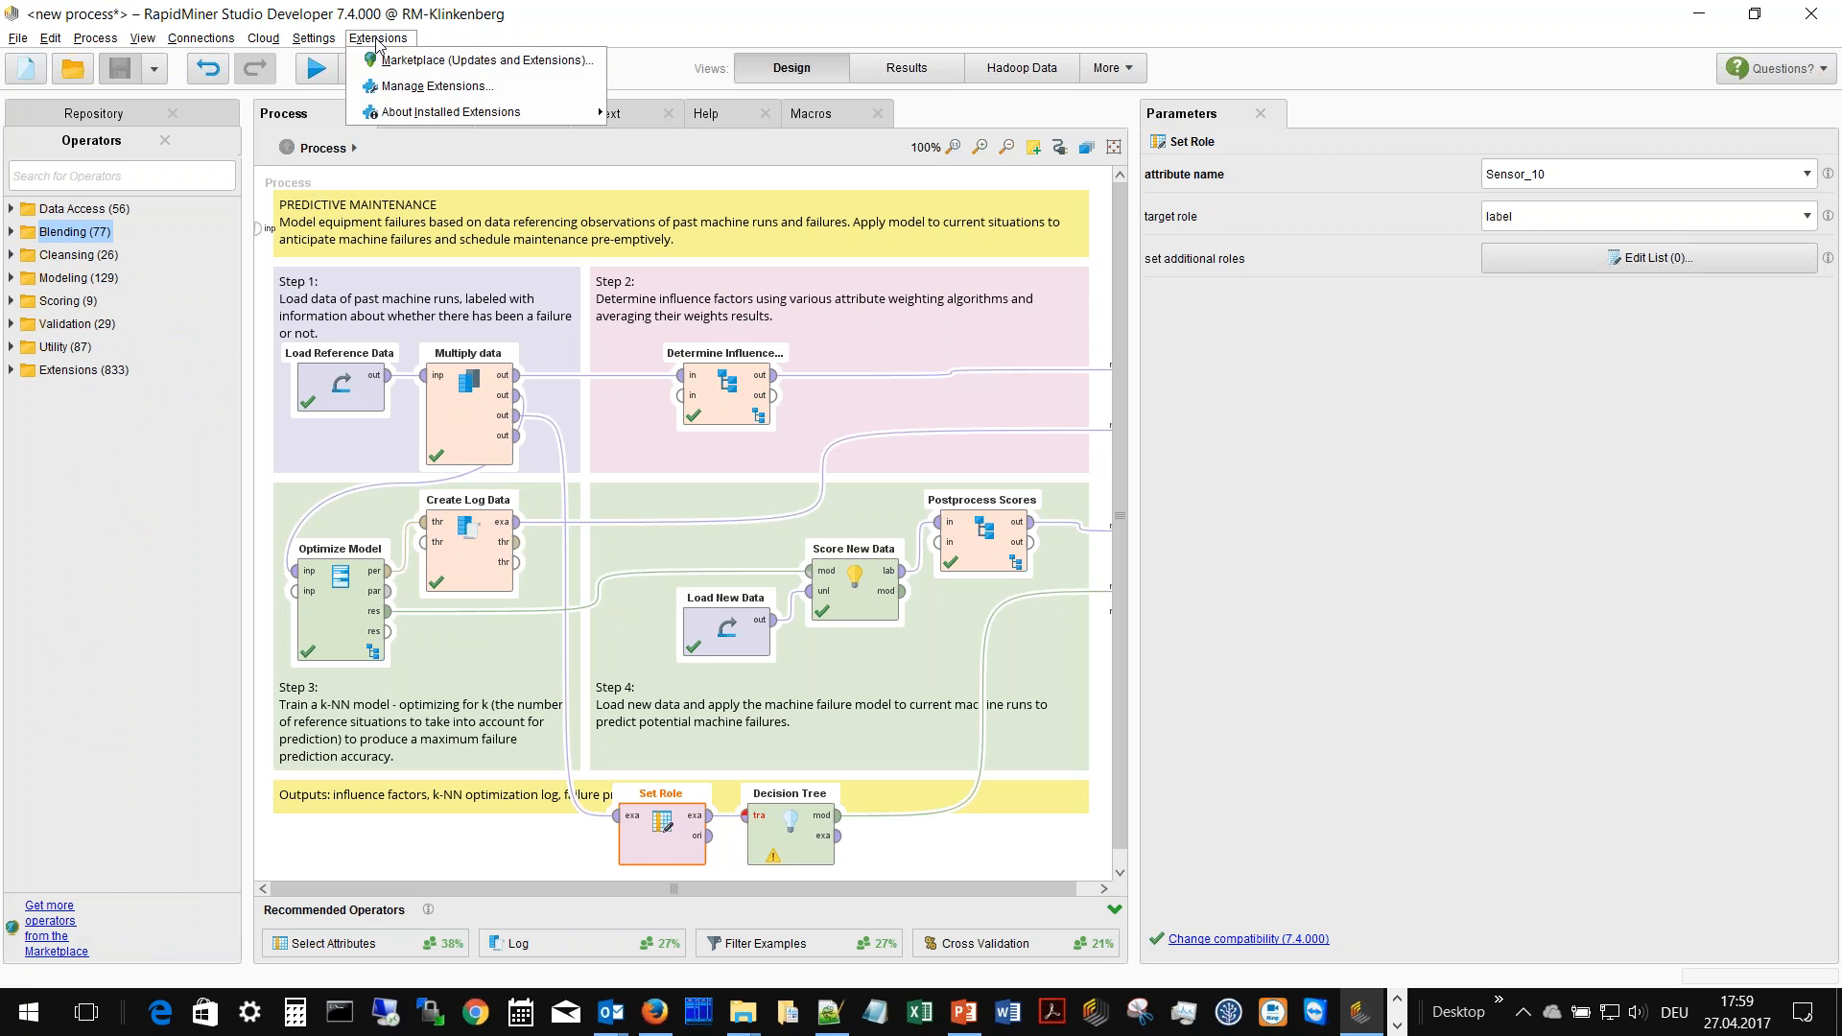
left_click(416, 61)
left_click(601, 290)
type("rec")
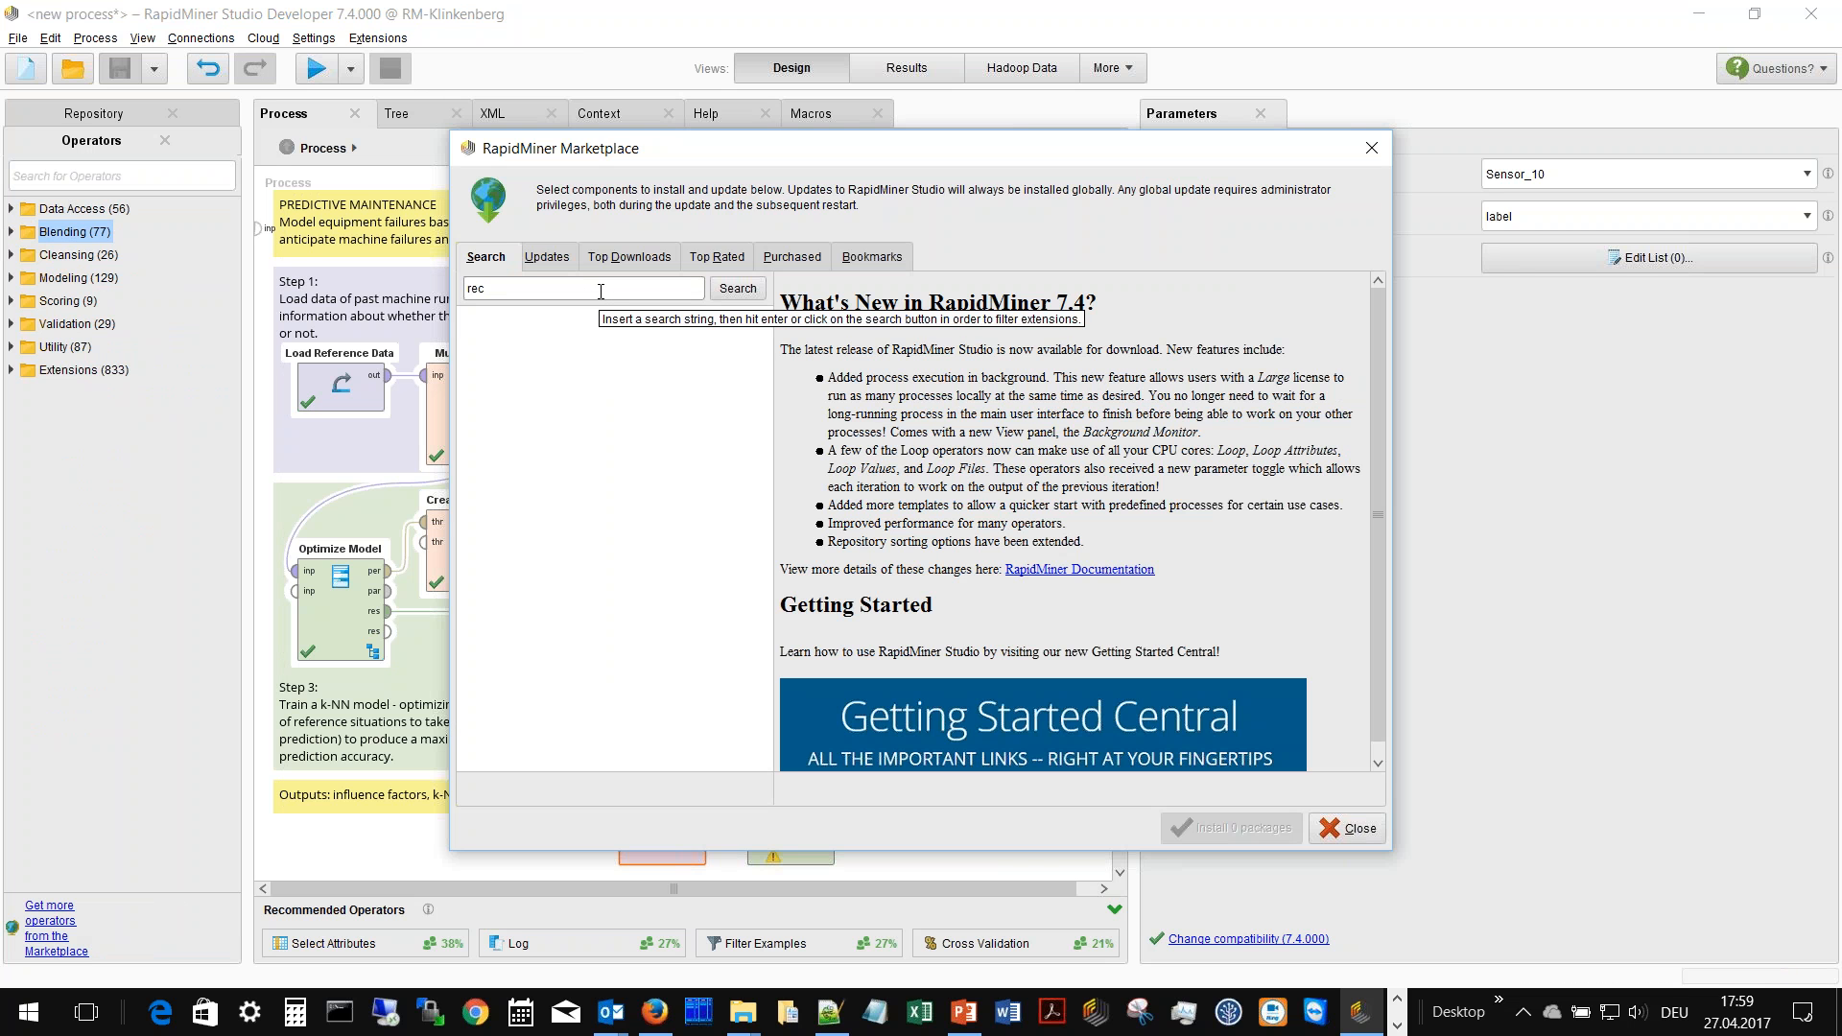
type("ommend")
left_click(736, 293)
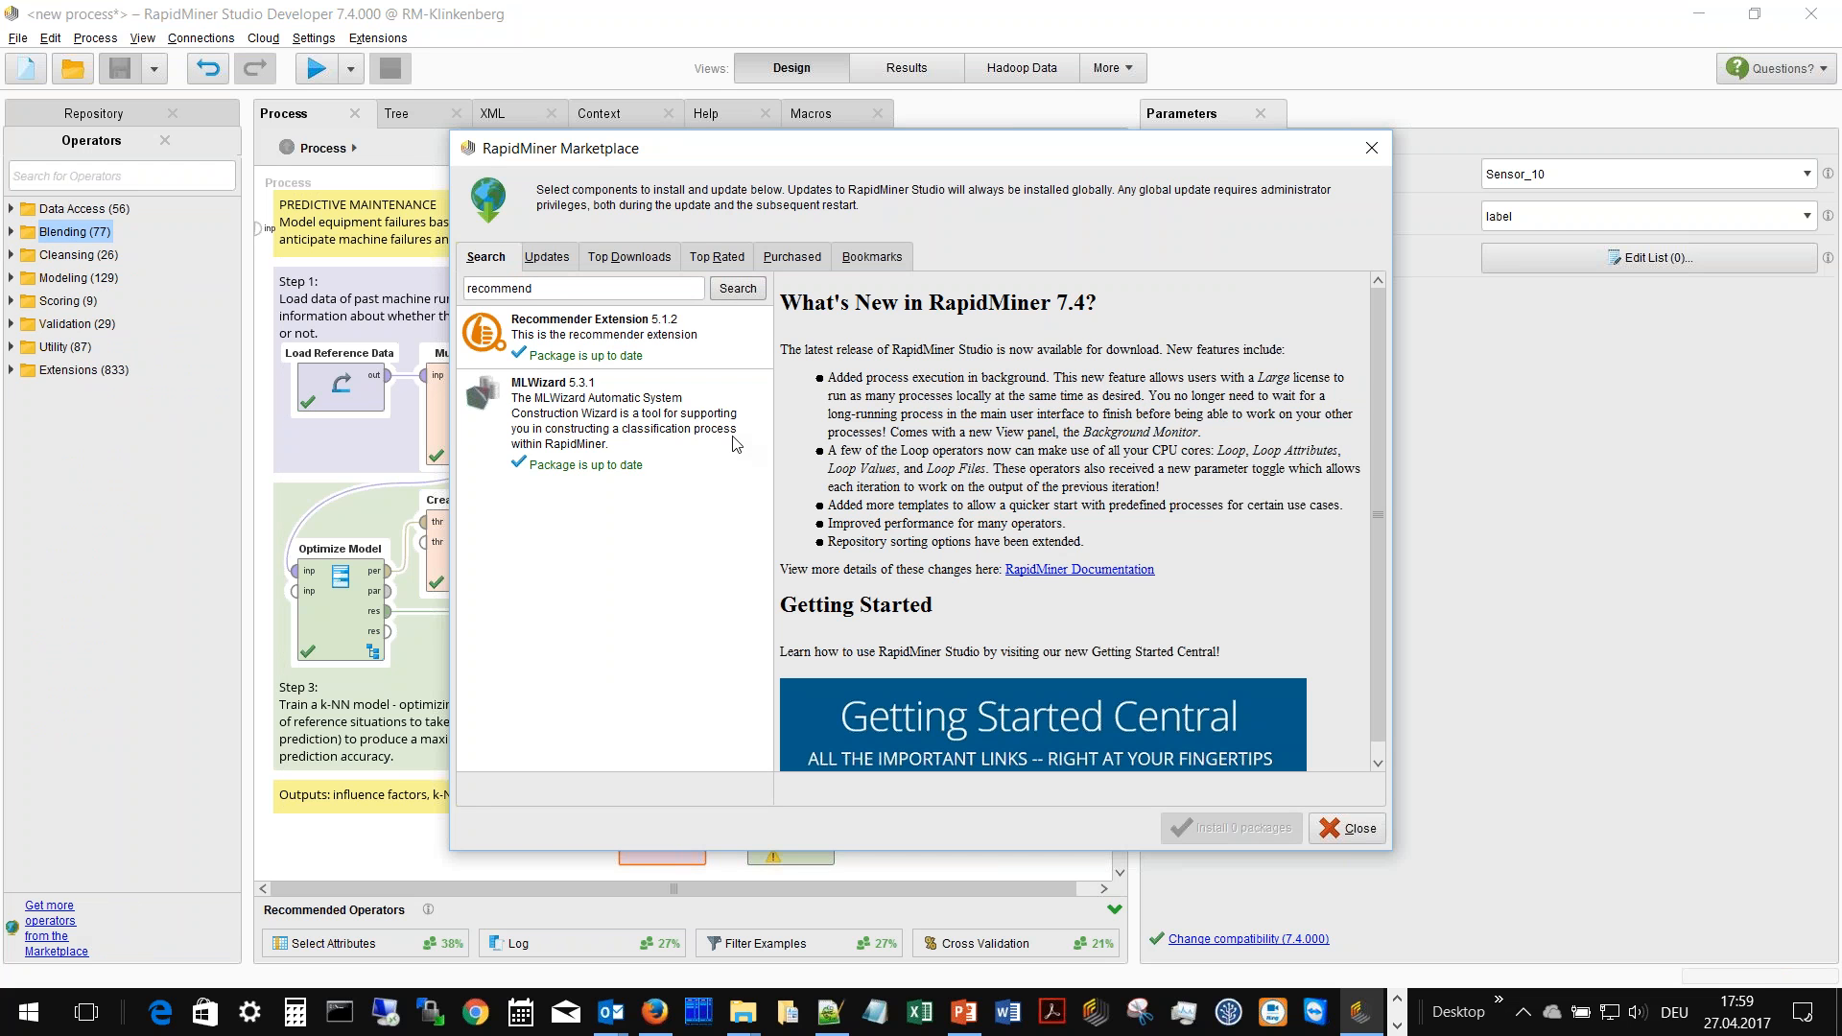
left_click(620, 341)
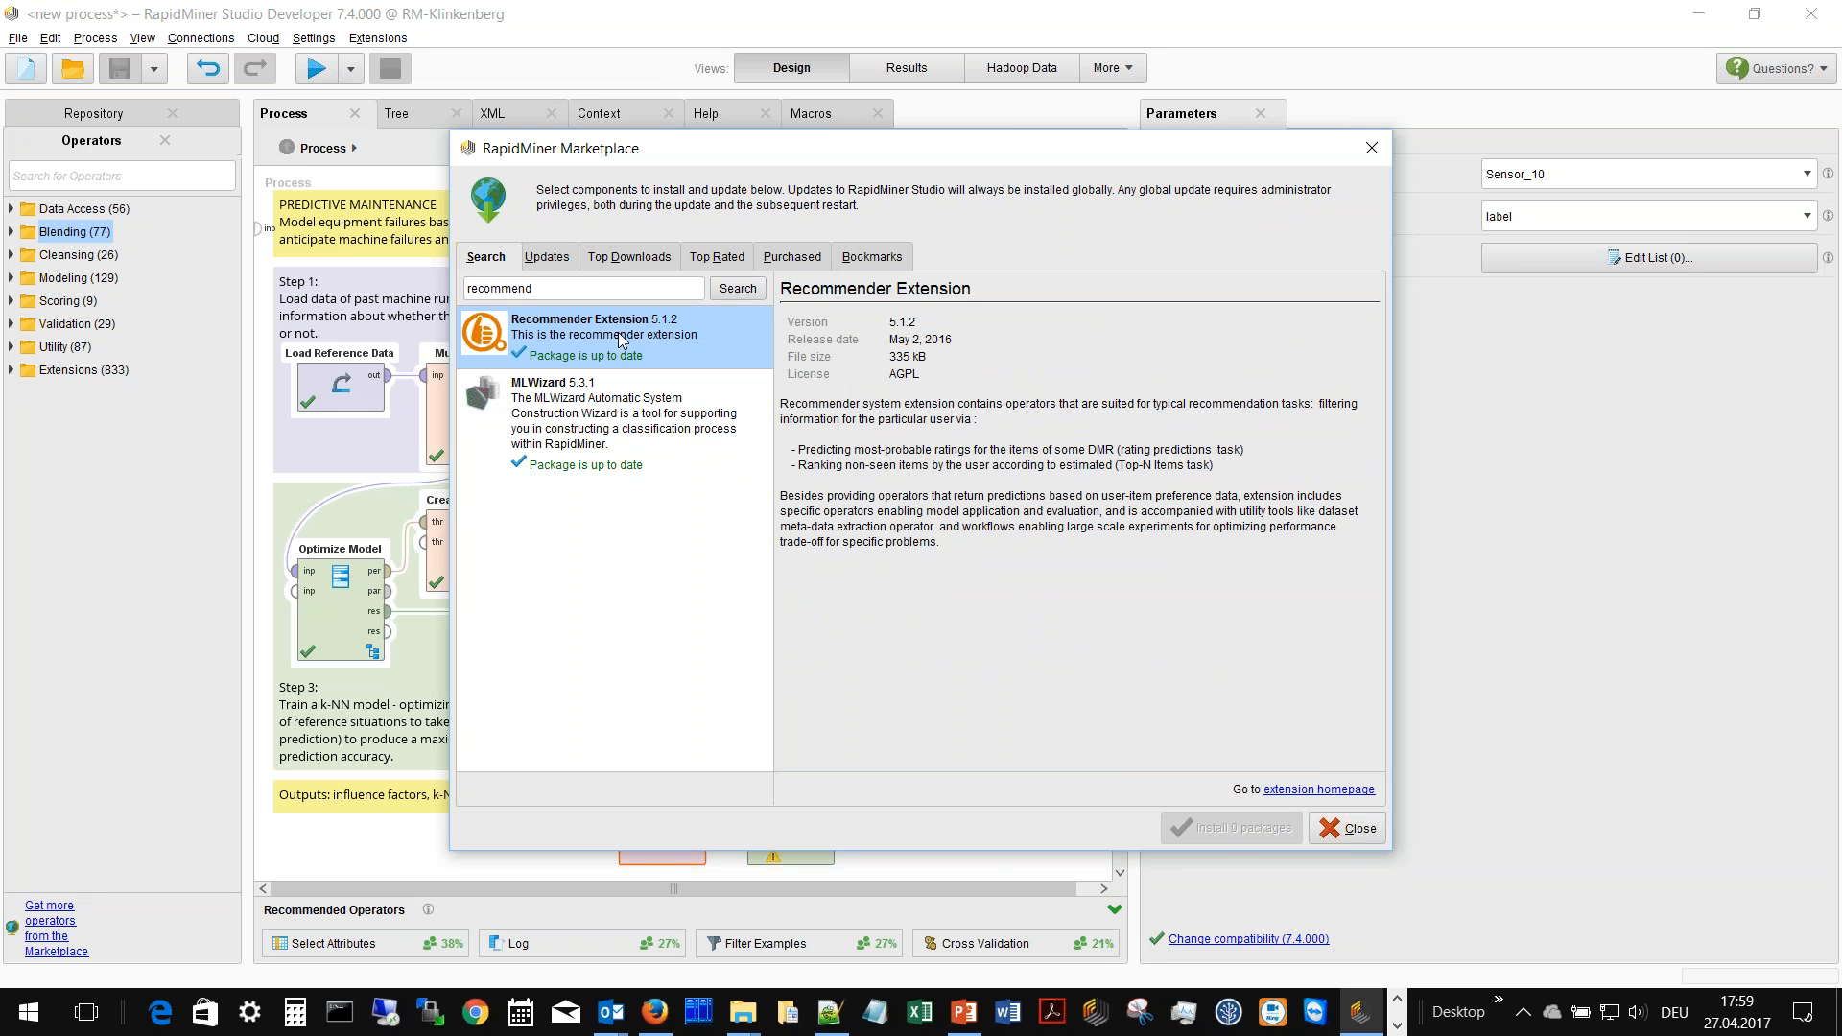
left_click(1360, 829)
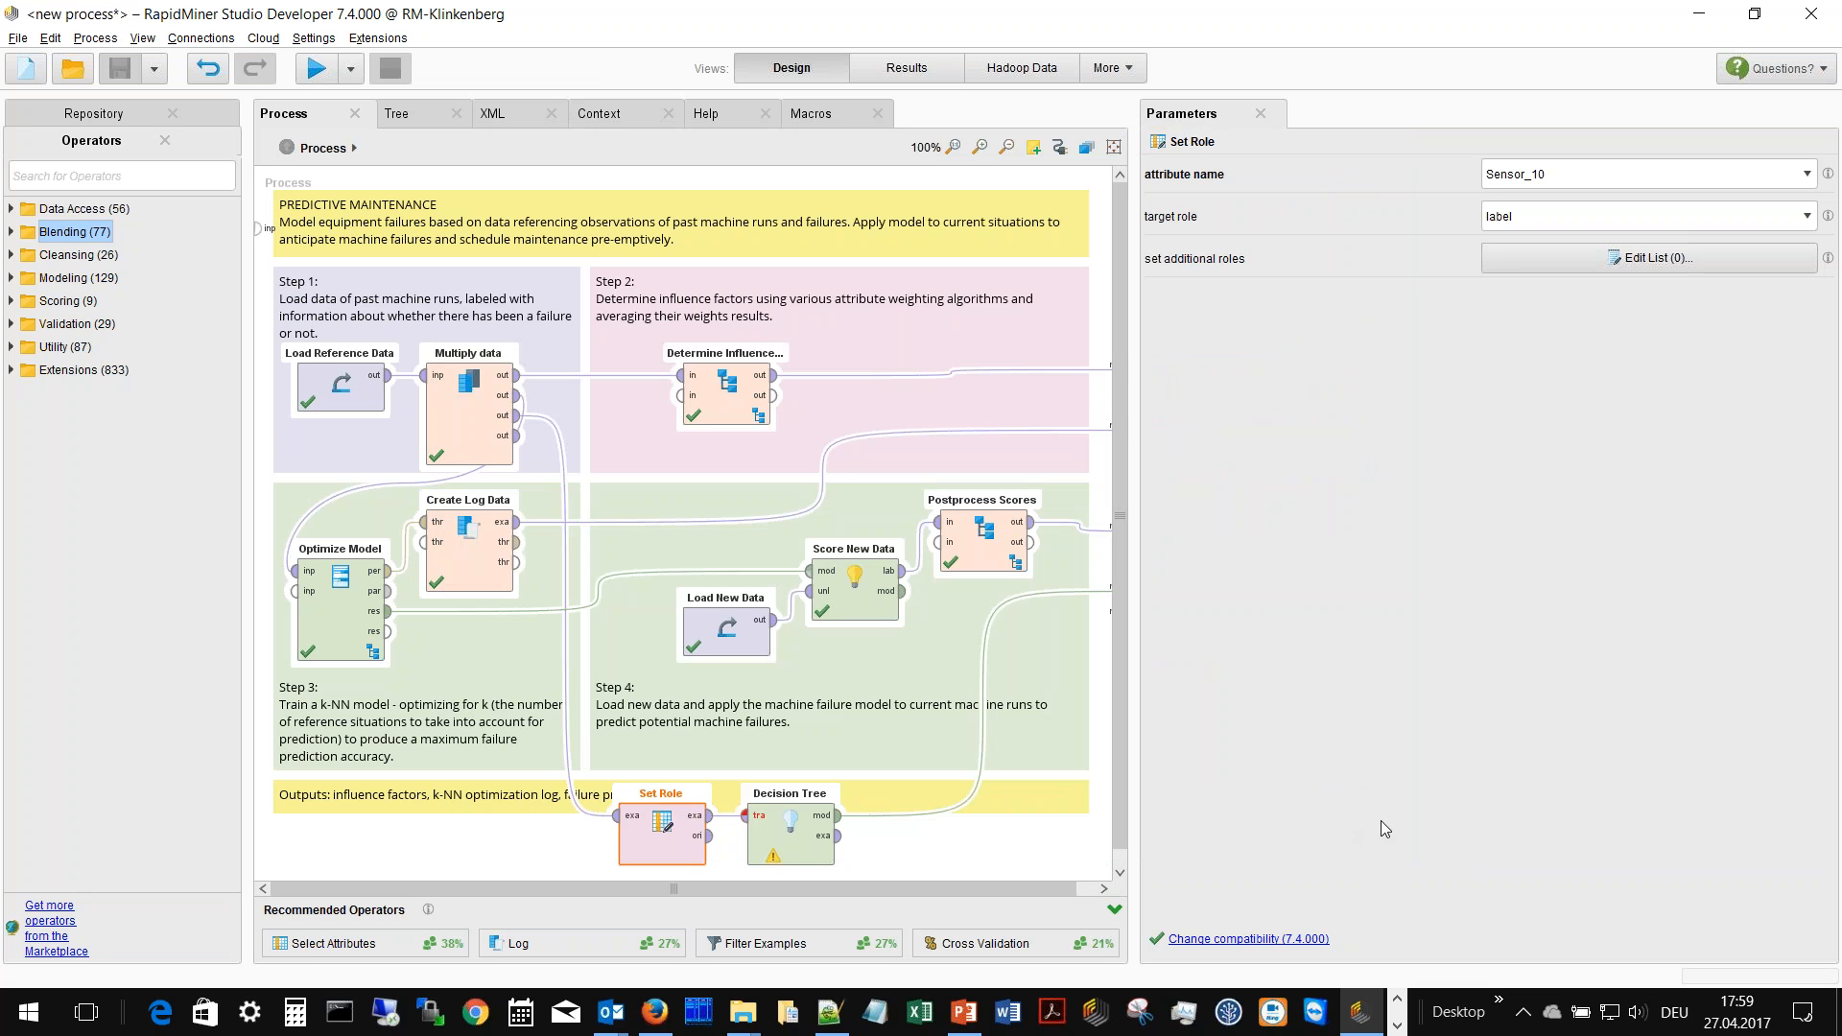